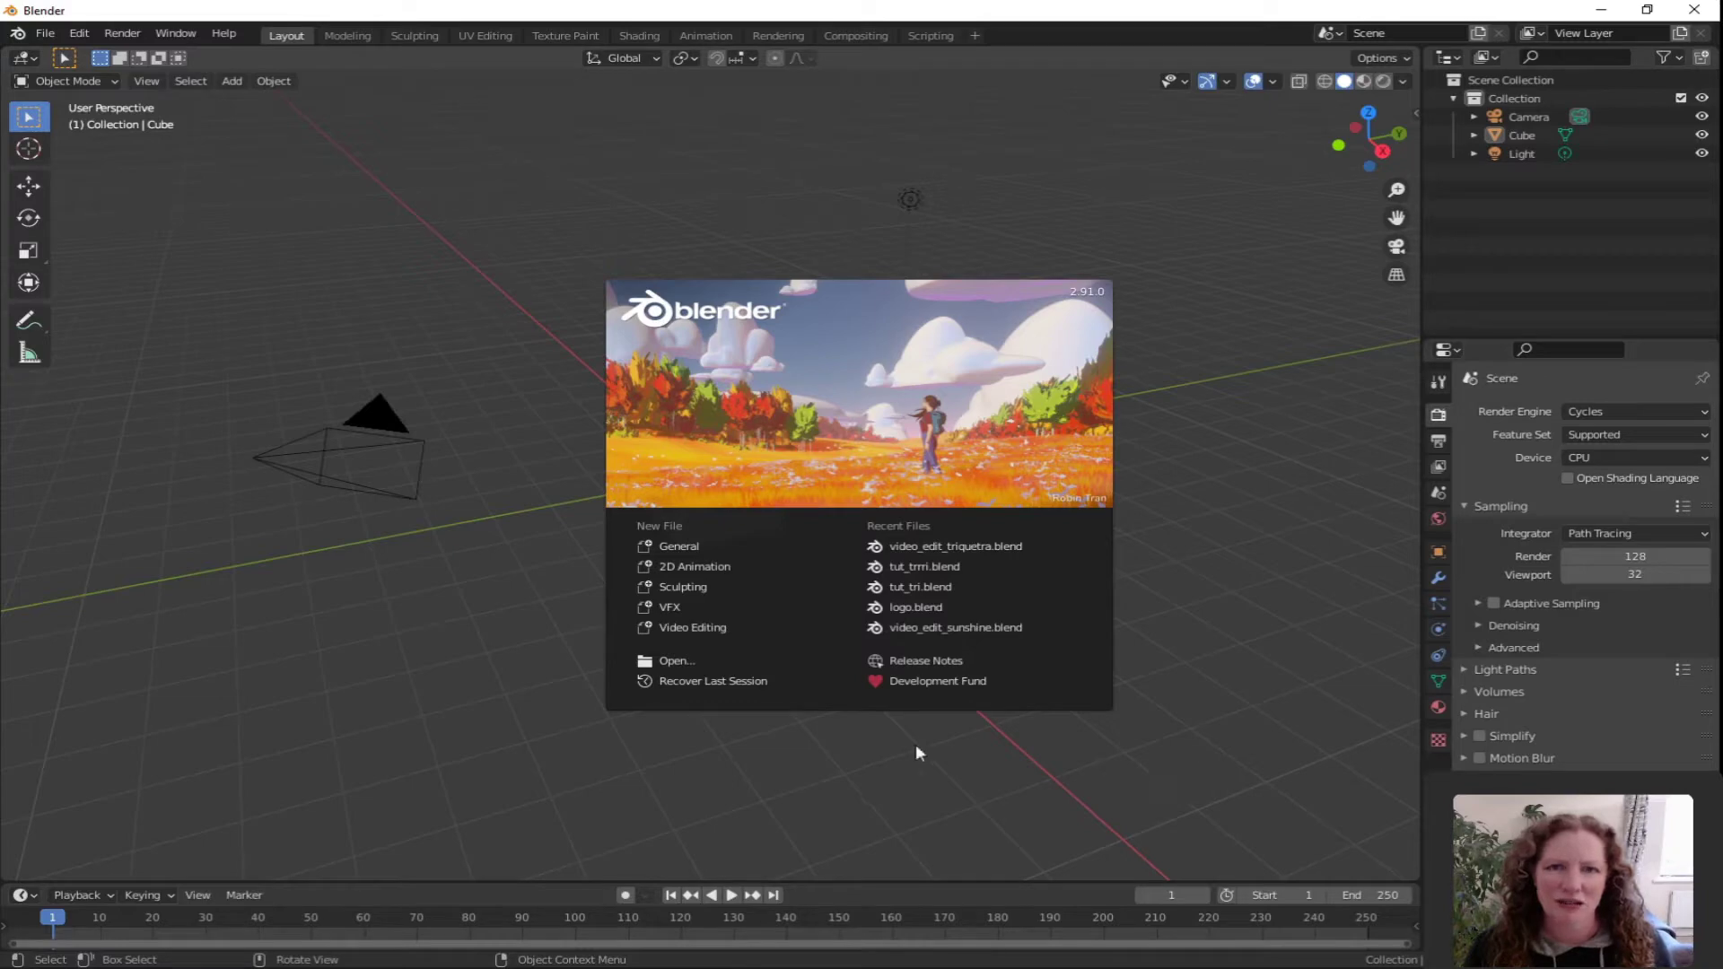
# Start a new General file and delete the default camera, cube and light
pyautogui.click(682, 549)
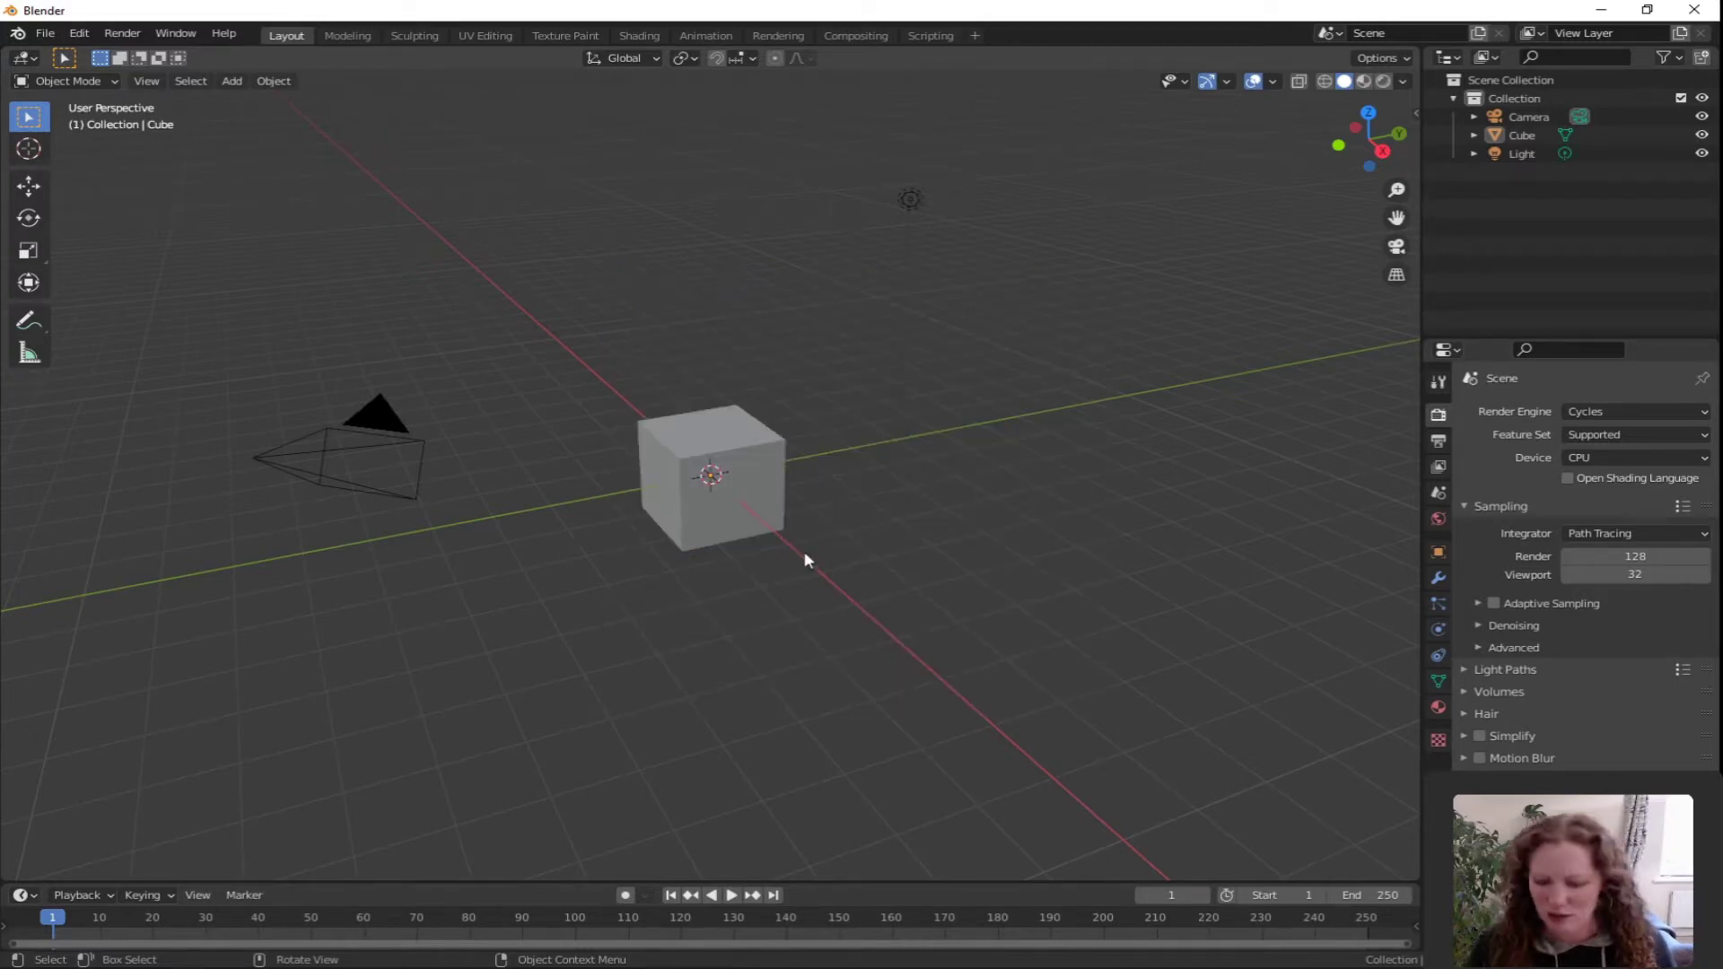
pyautogui.press('a')
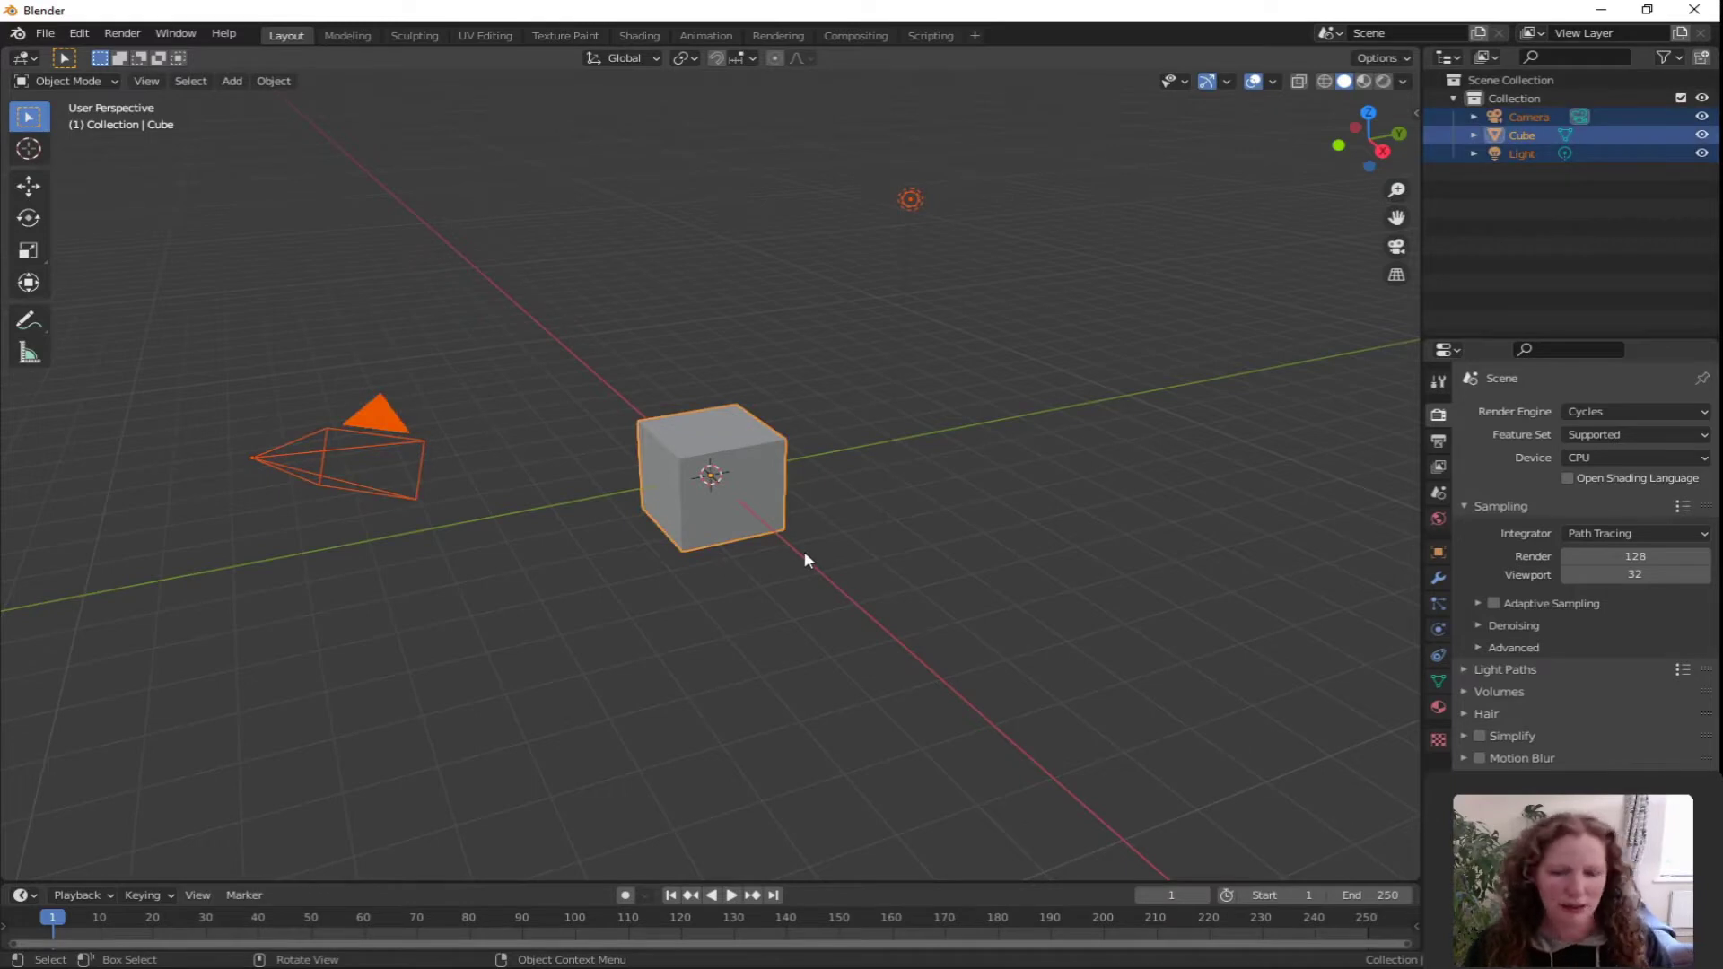
pyautogui.press('x')
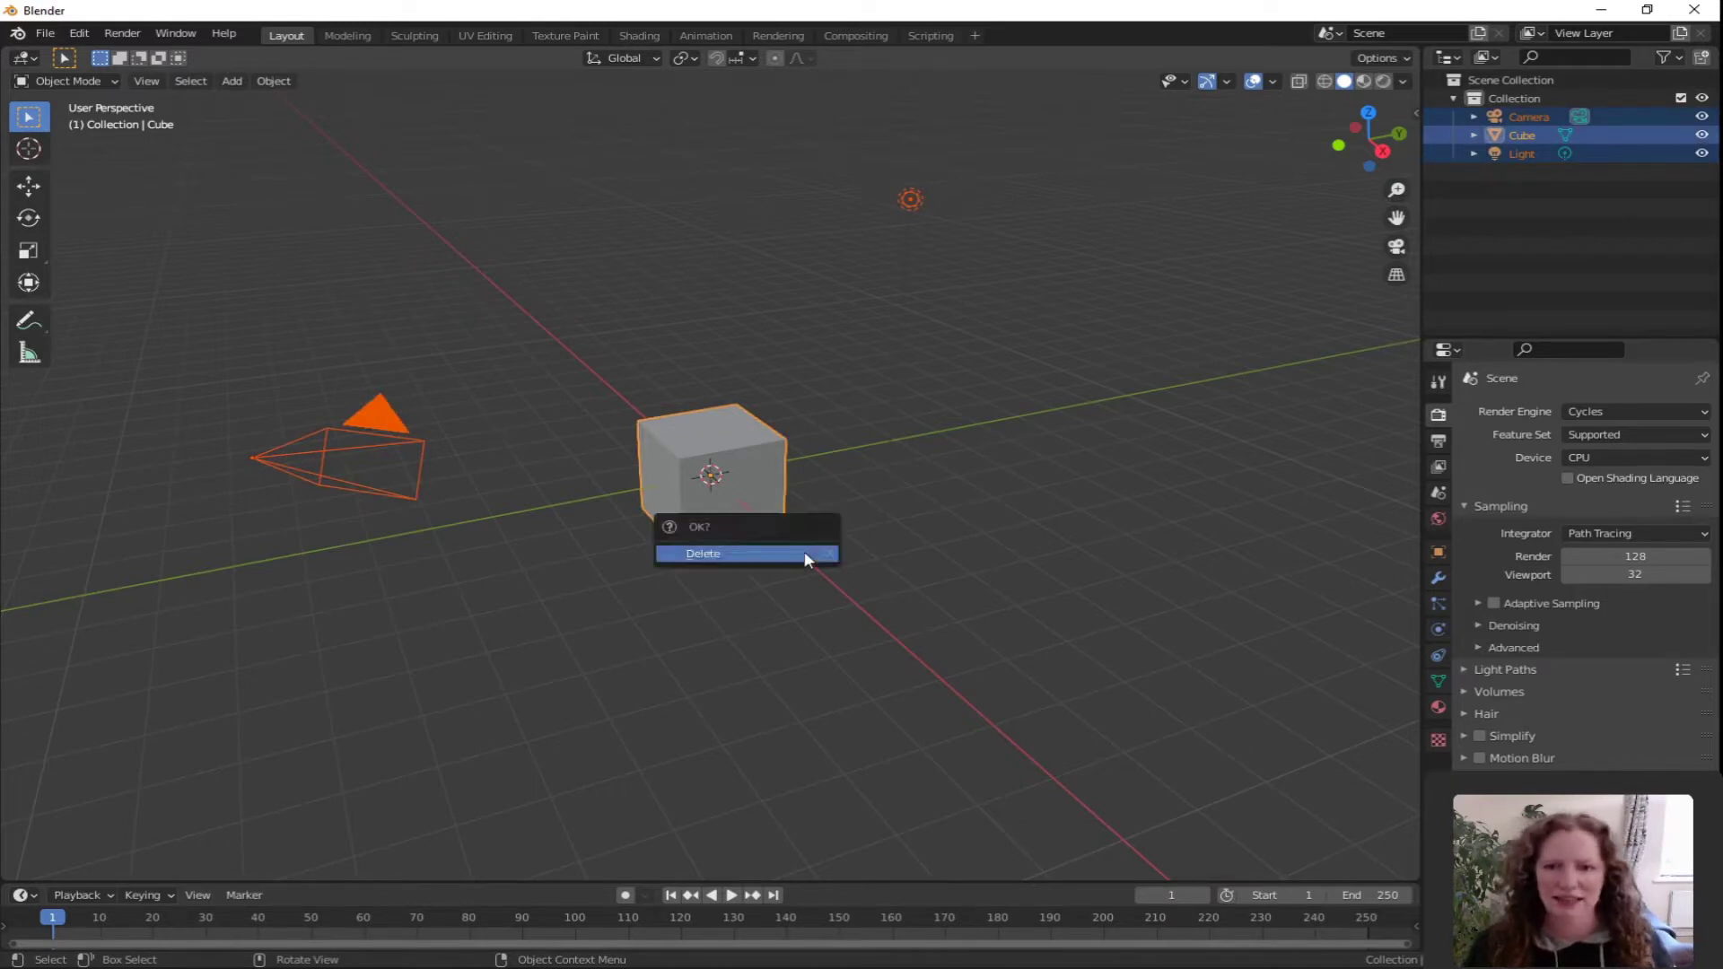
pyautogui.click(746, 554)
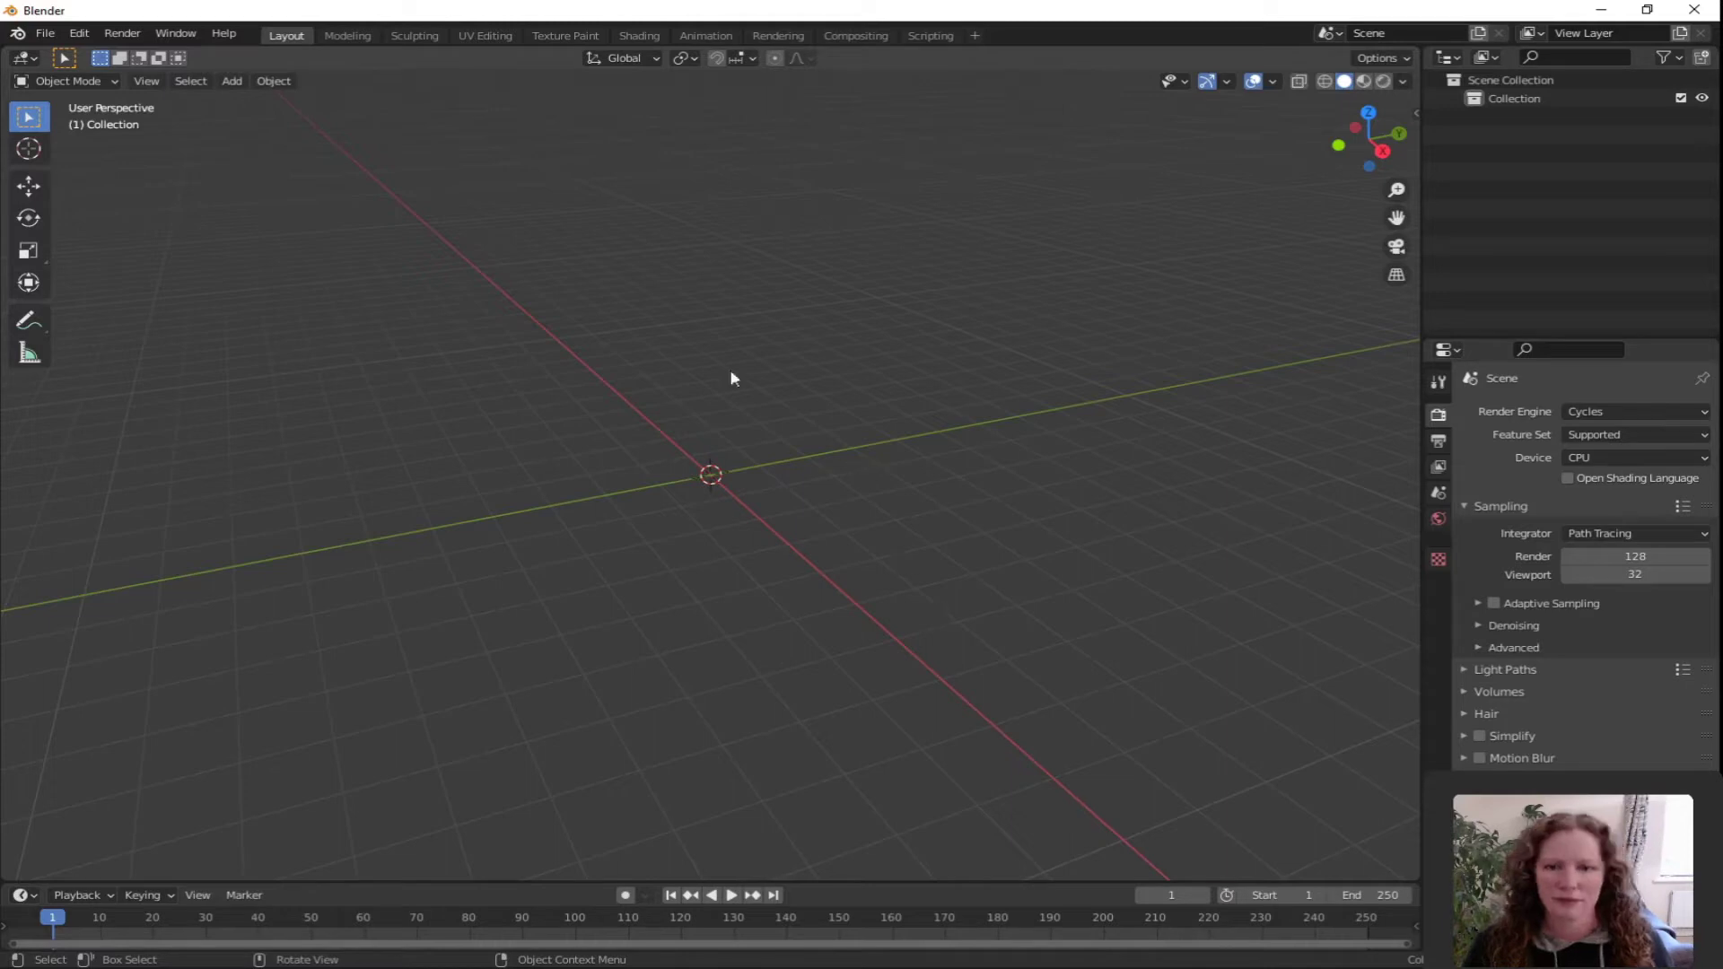
# Add a torus mesh at the origin with a major radius of 1.2 m and a minor radius of 0.13 m
pyautogui.hotkey('shift', 'a')
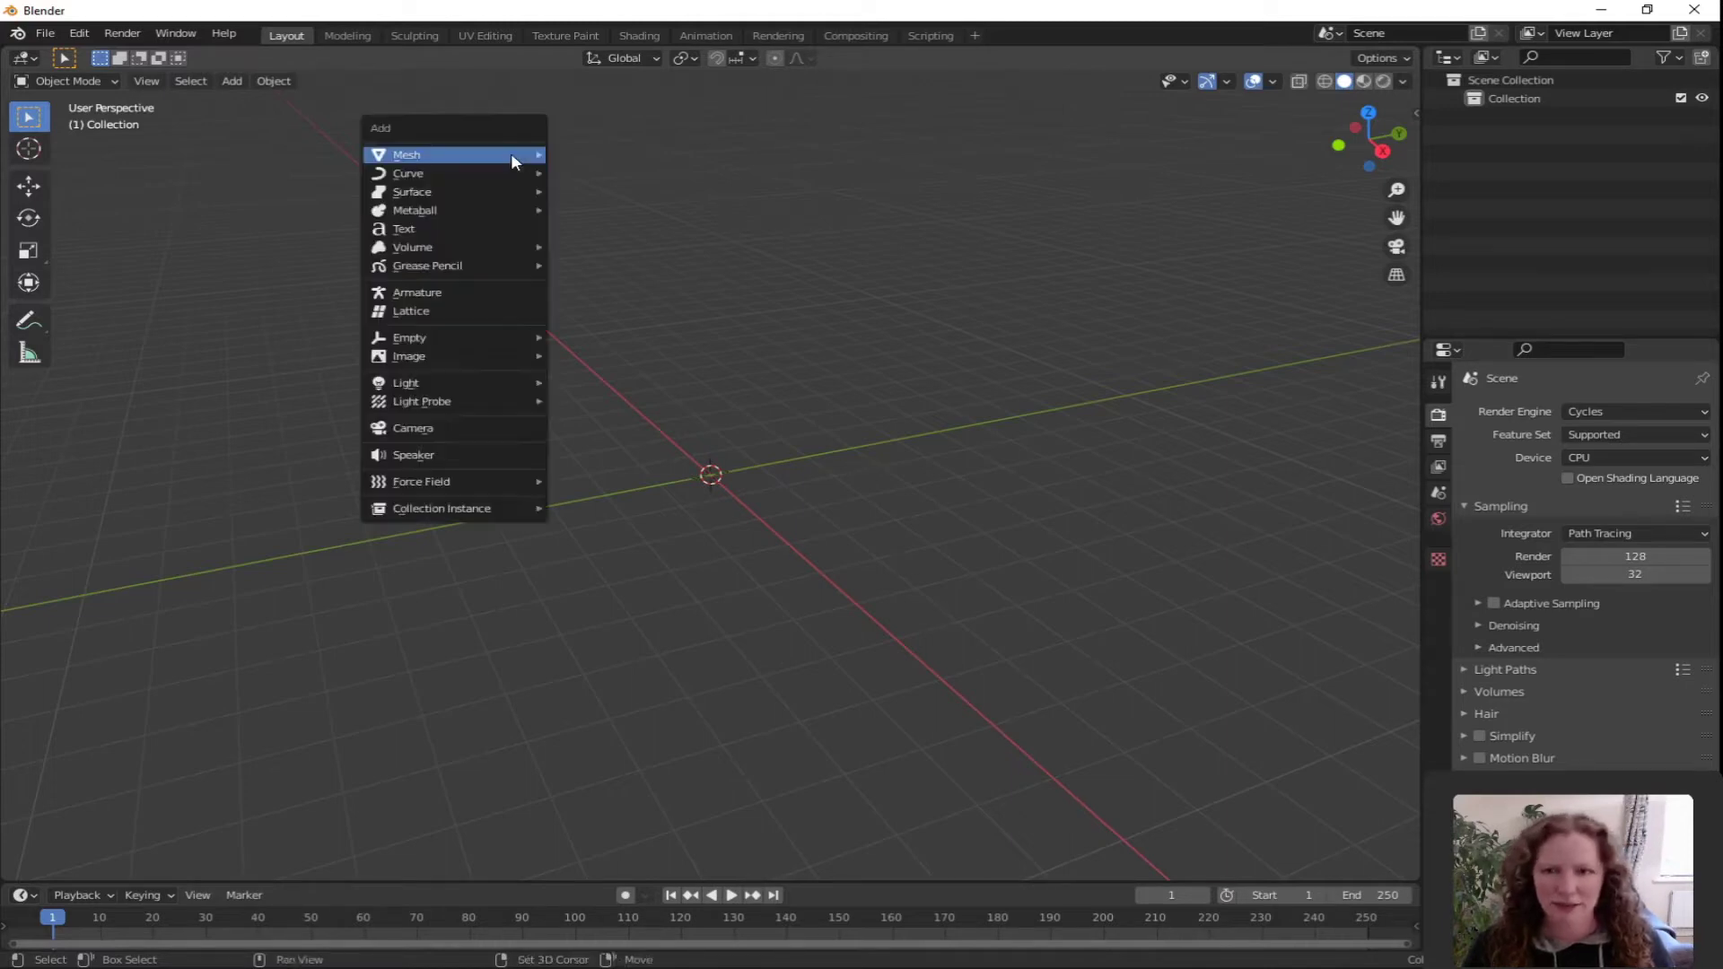
pyautogui.moveTo(511, 161)
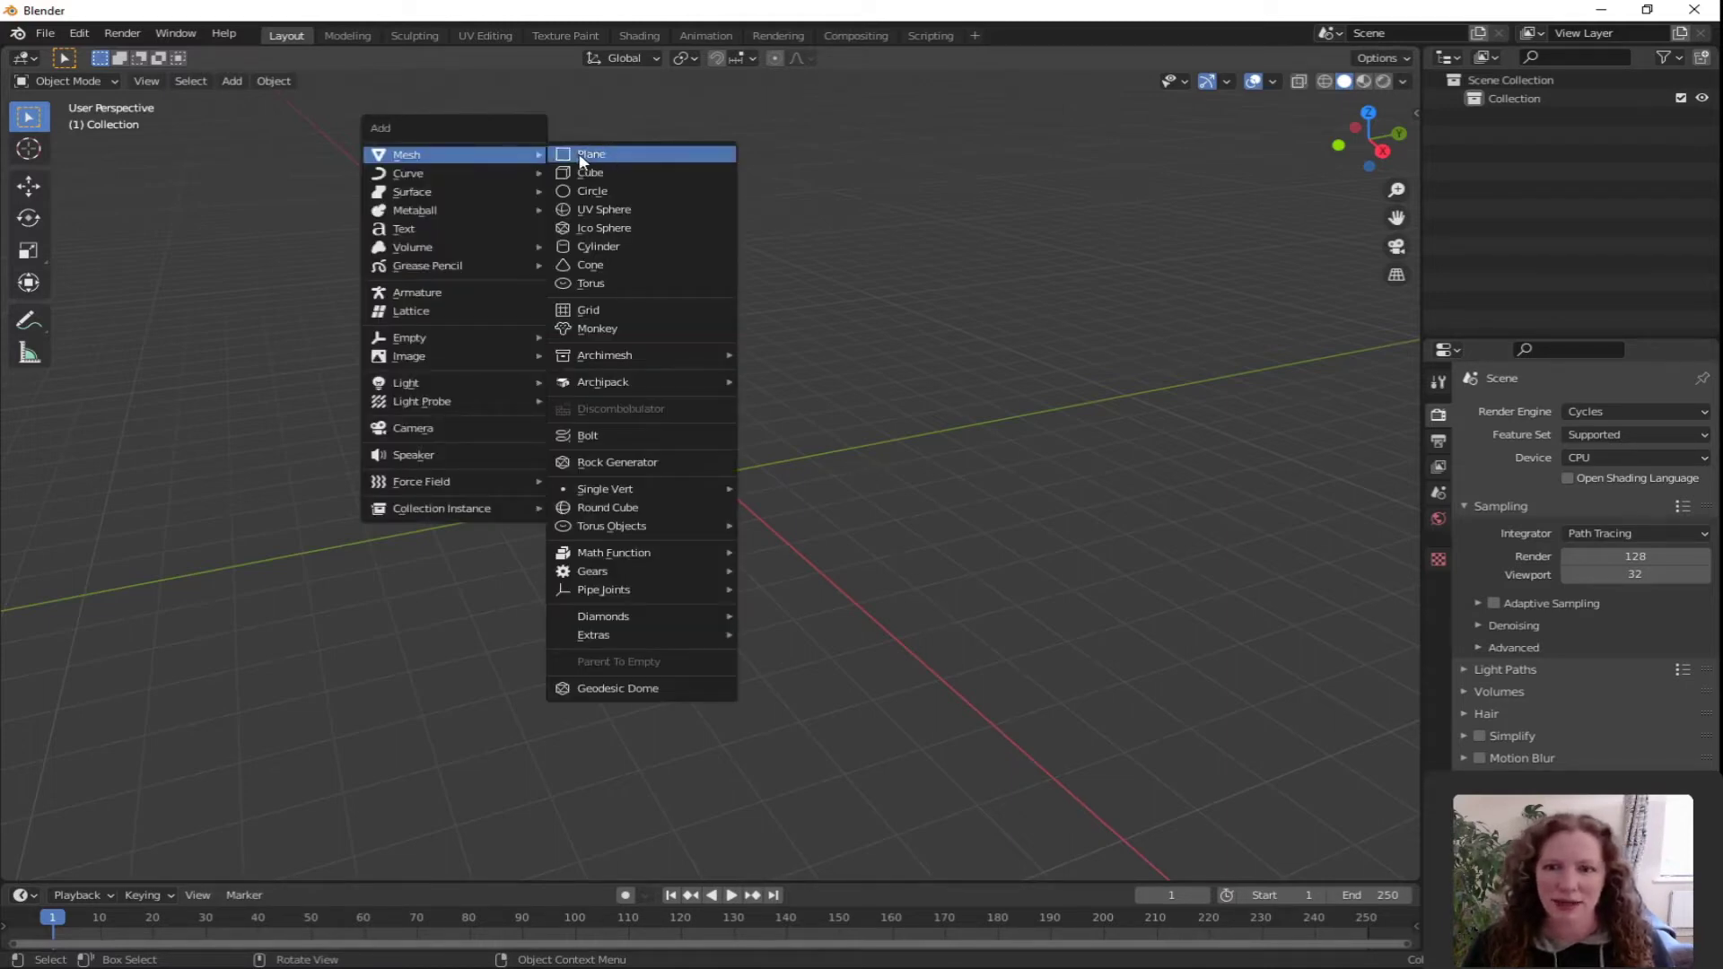
pyautogui.click(590, 282)
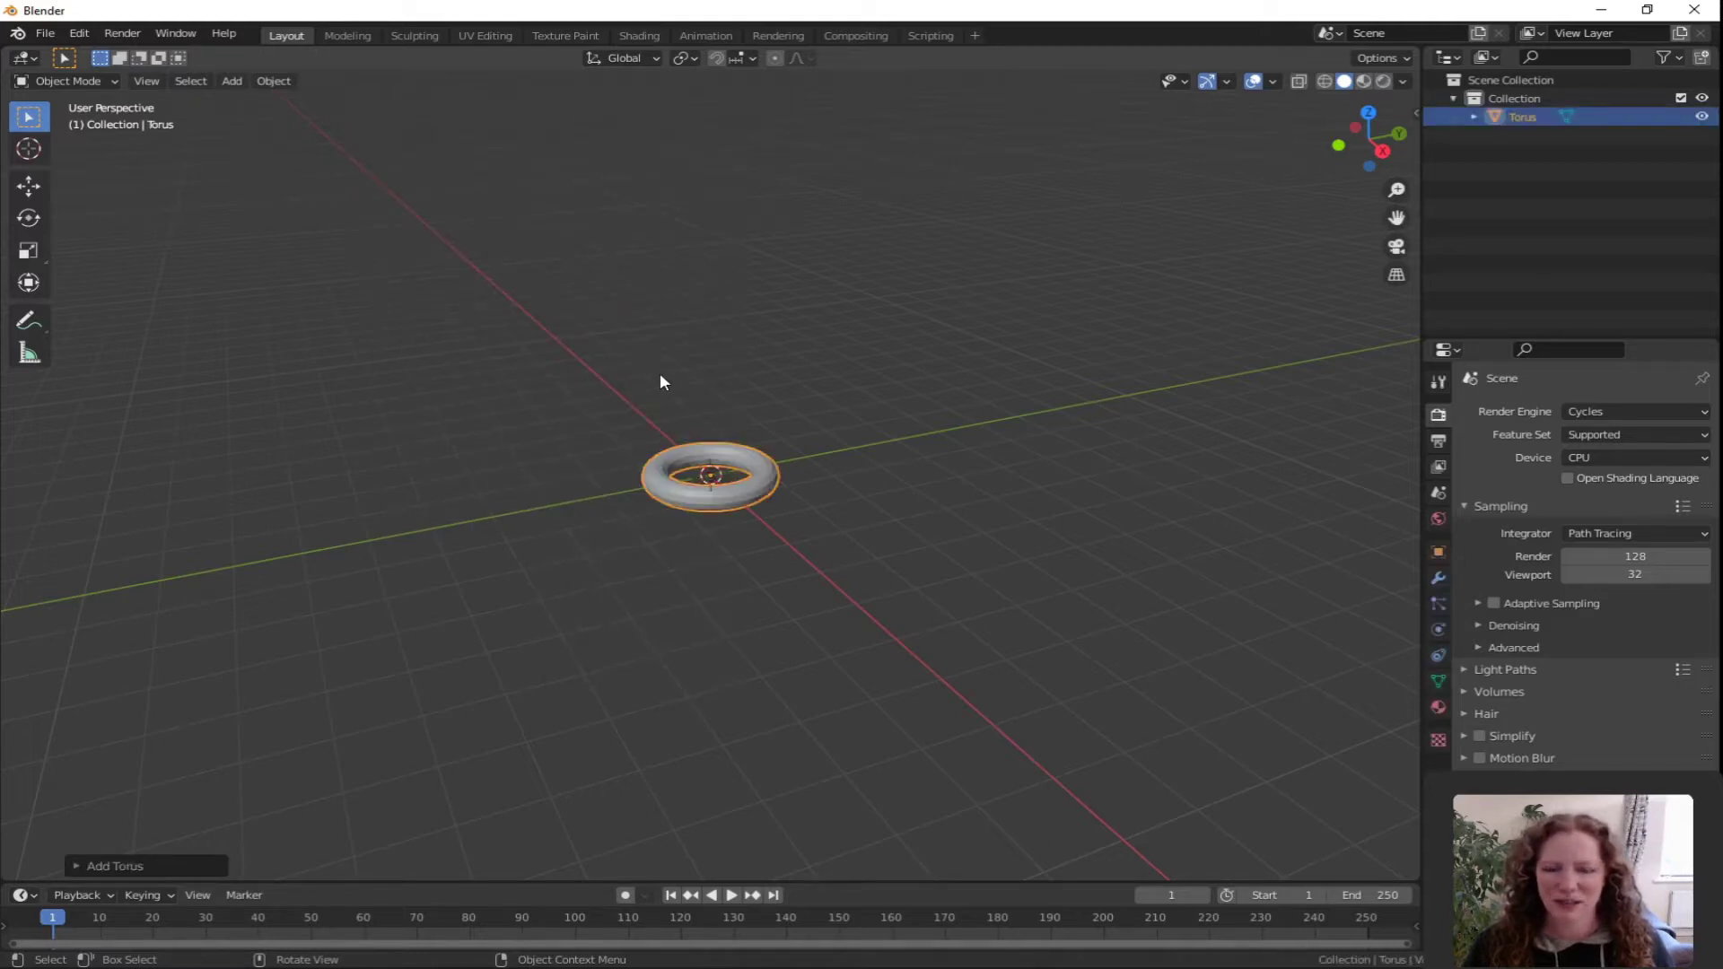
pyautogui.press('KP_Decimal')
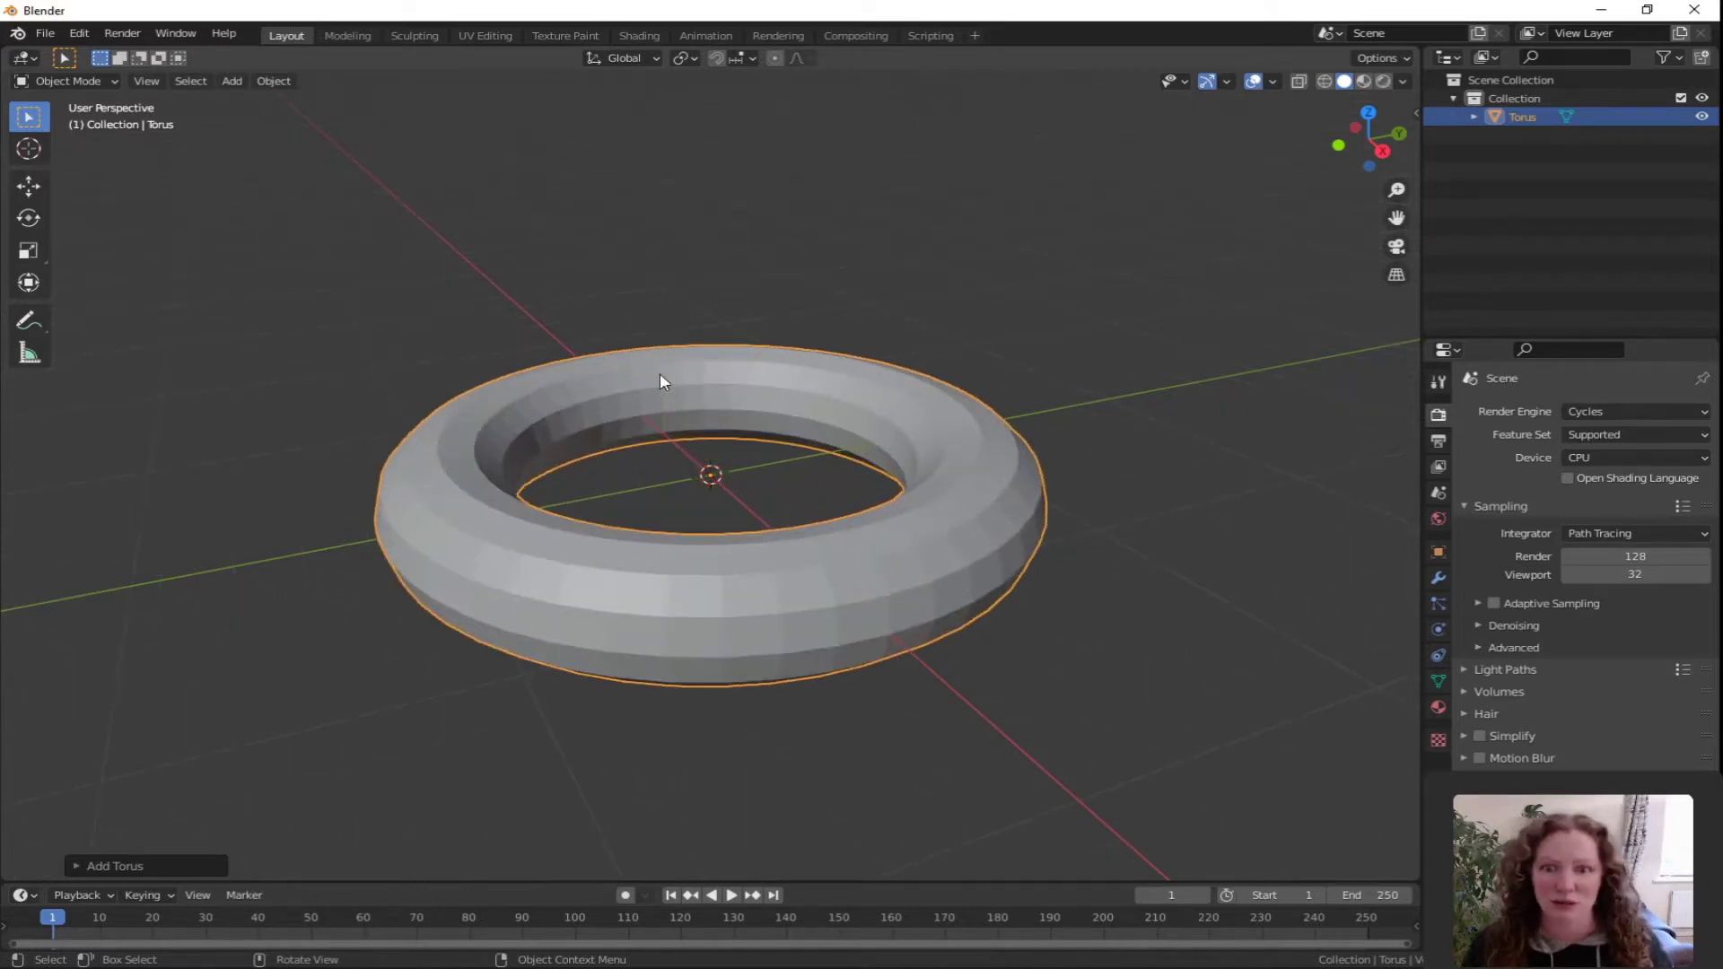
pyautogui.click(119, 866)
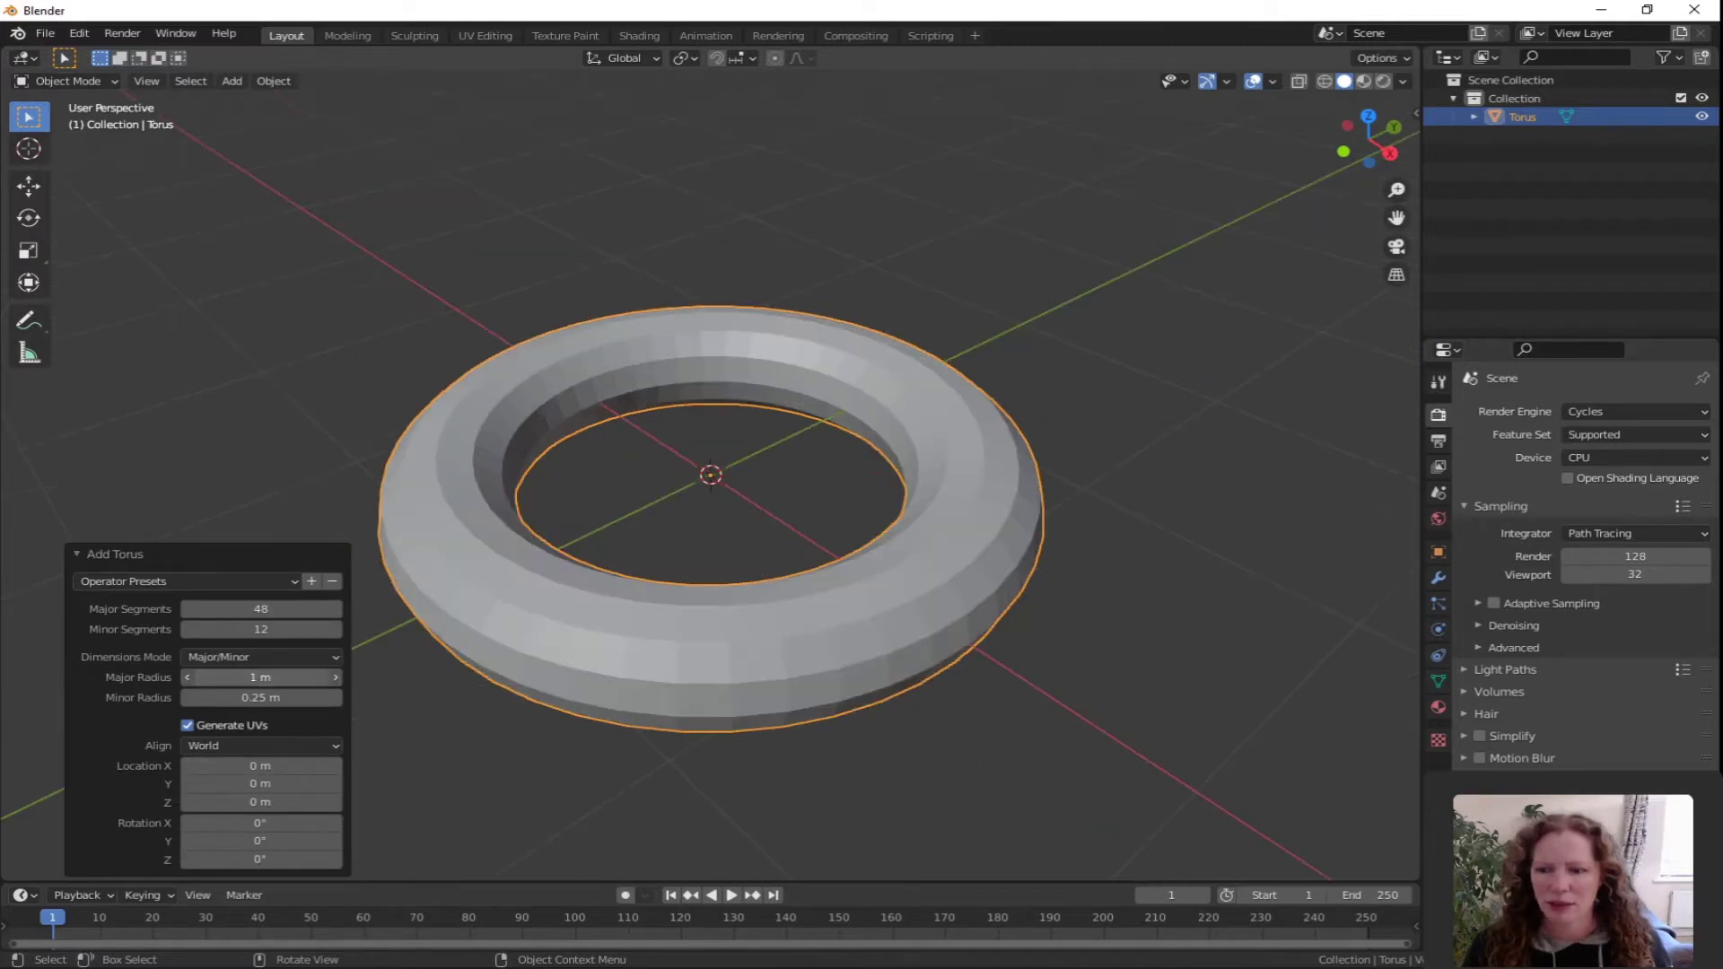
pyautogui.moveTo(258, 678); pyautogui.dragTo(226, 697)
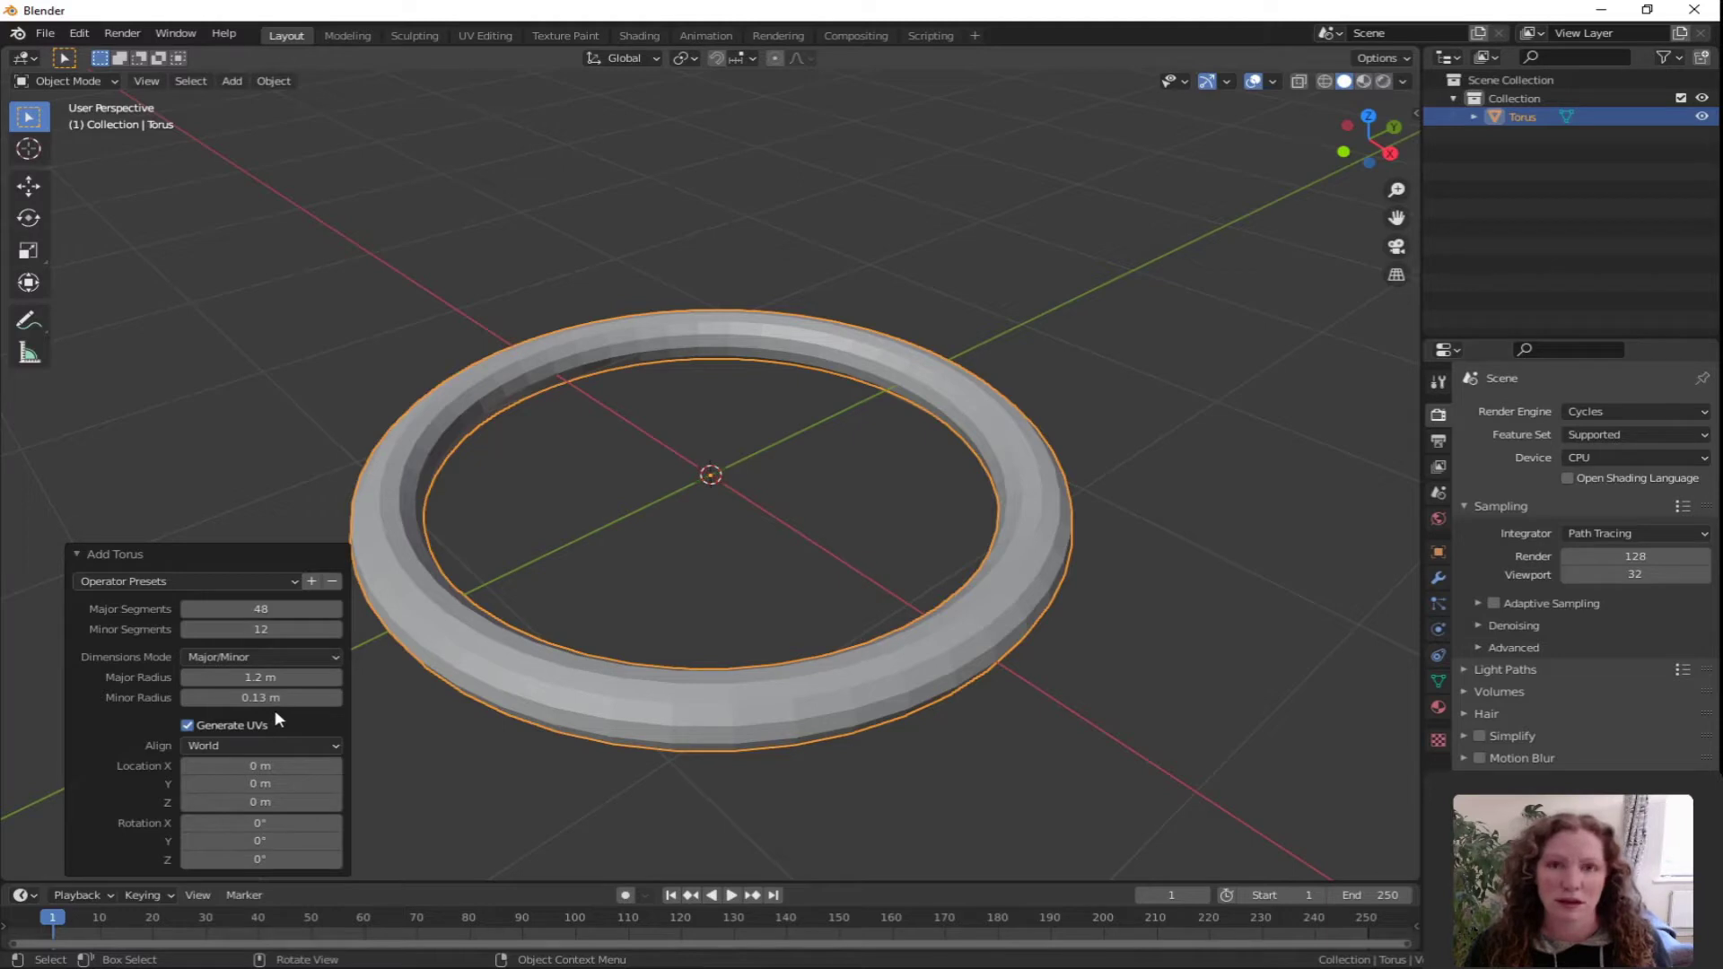
# Scale the torus up along the Z axis only, stretching it into a tall bracelet band
pyautogui.scroll(-1, 723, 695)
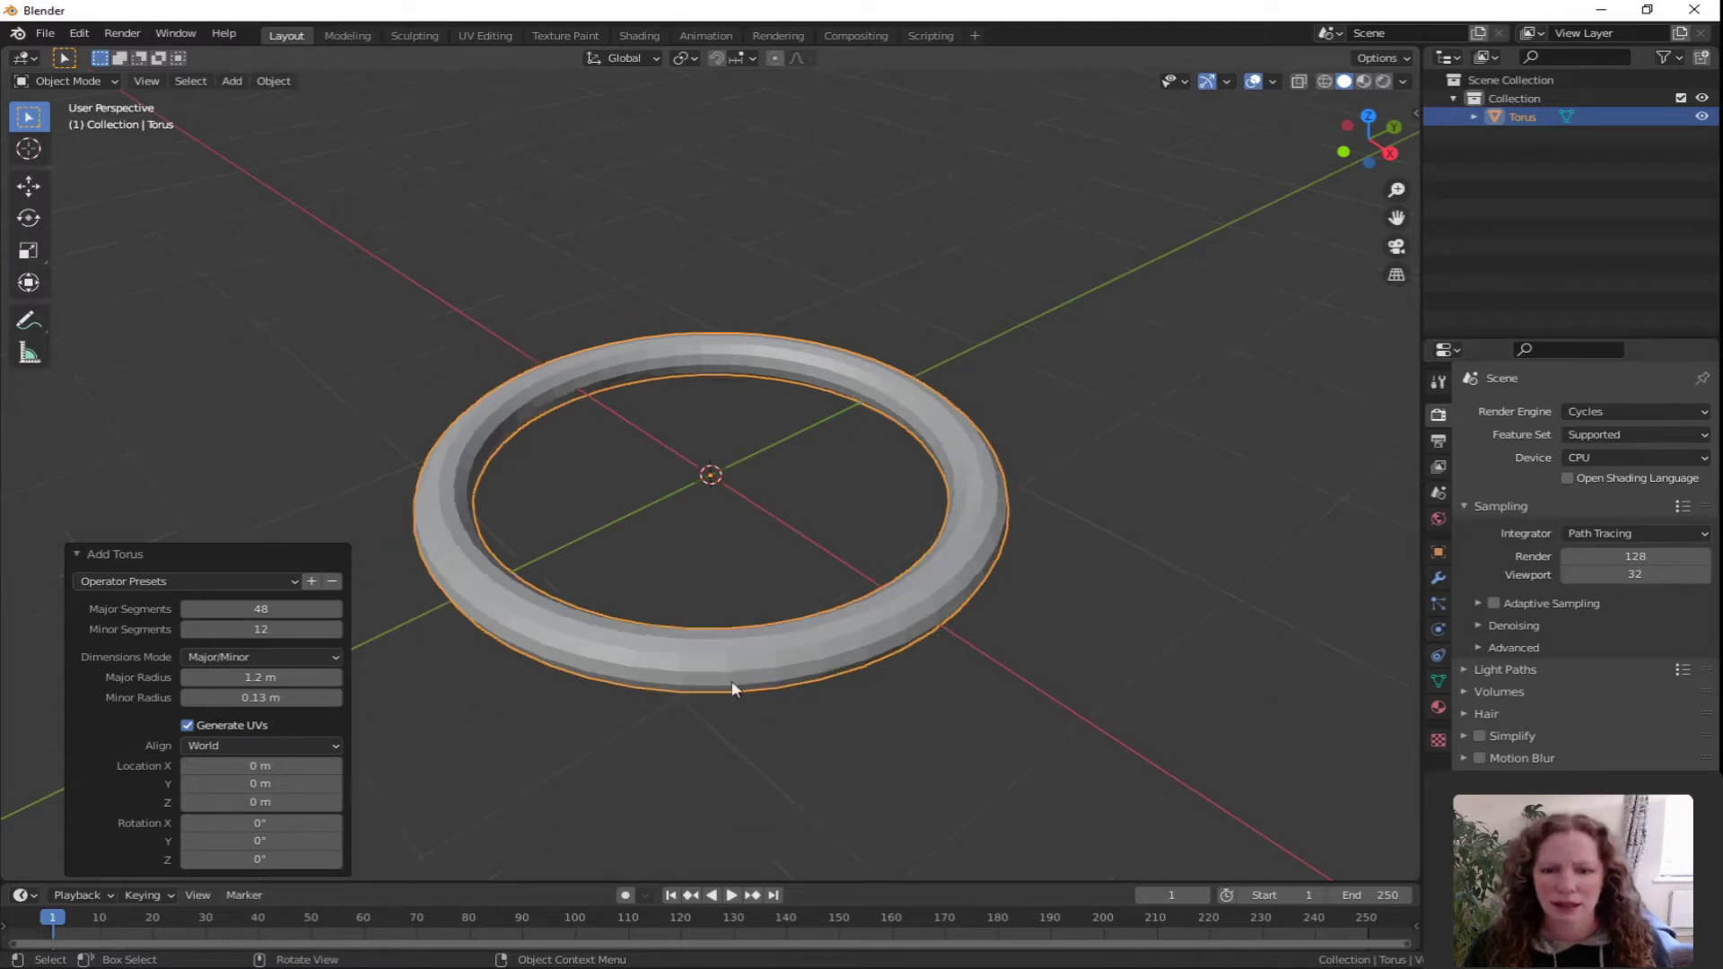
pyautogui.moveTo(727, 650); pyautogui.dragTo(819, 599, button='middle')
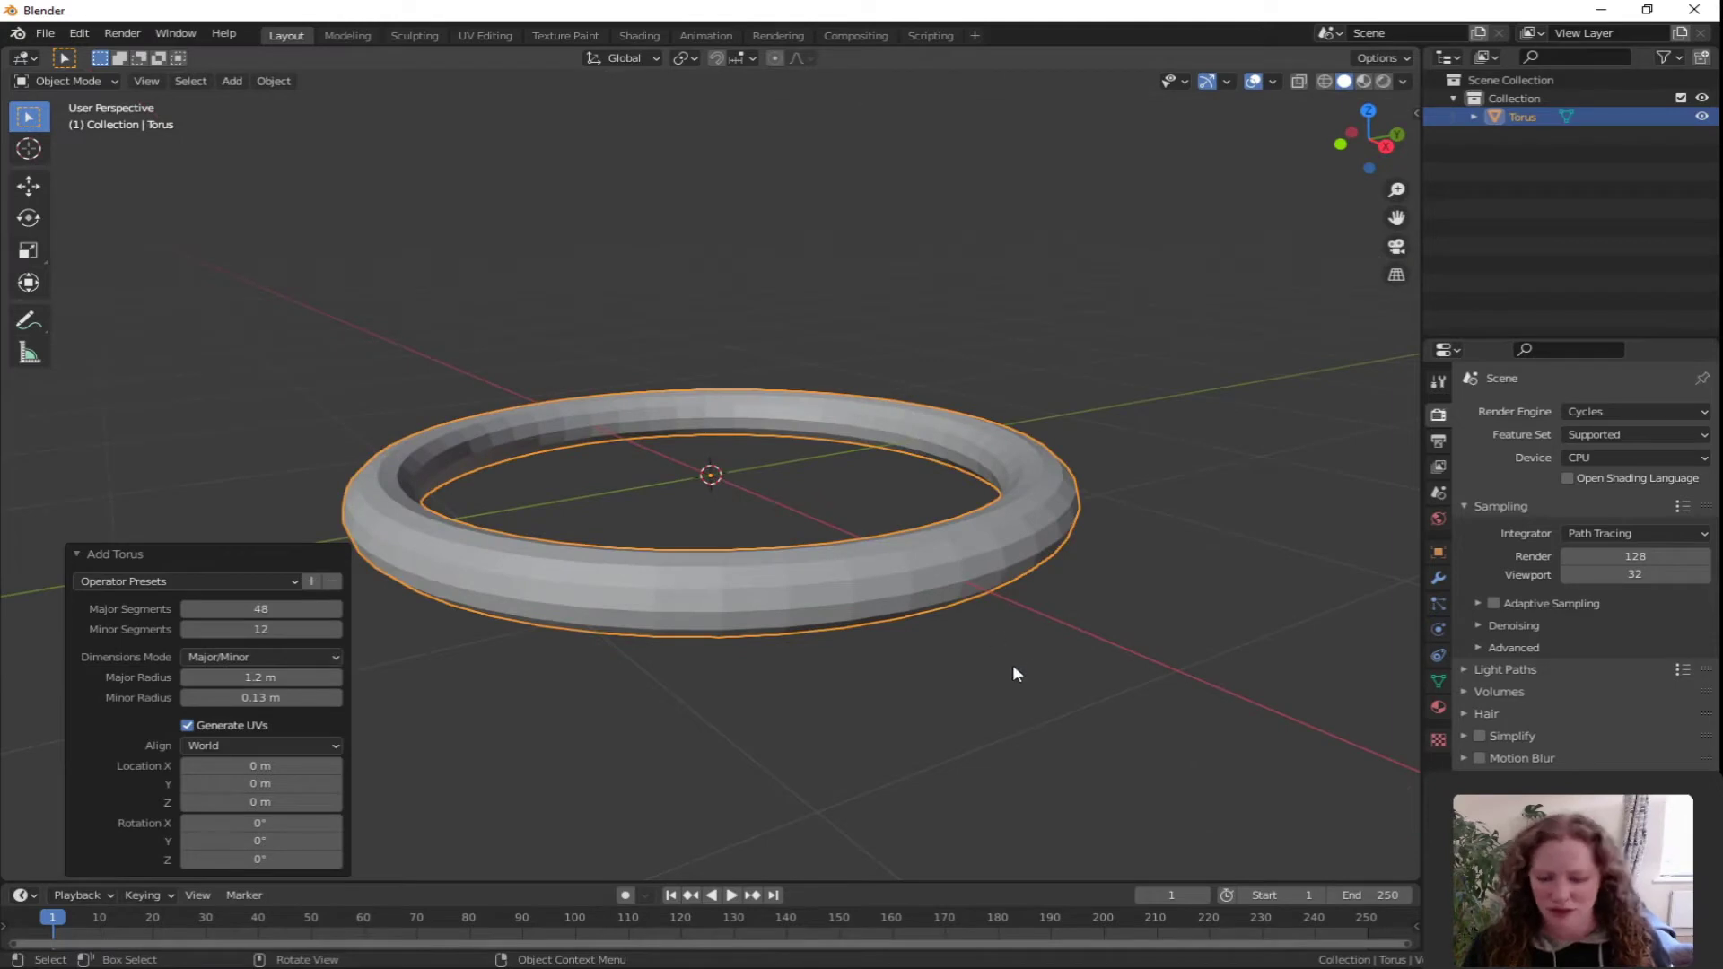
pyautogui.press('s')
pyautogui.press('z')
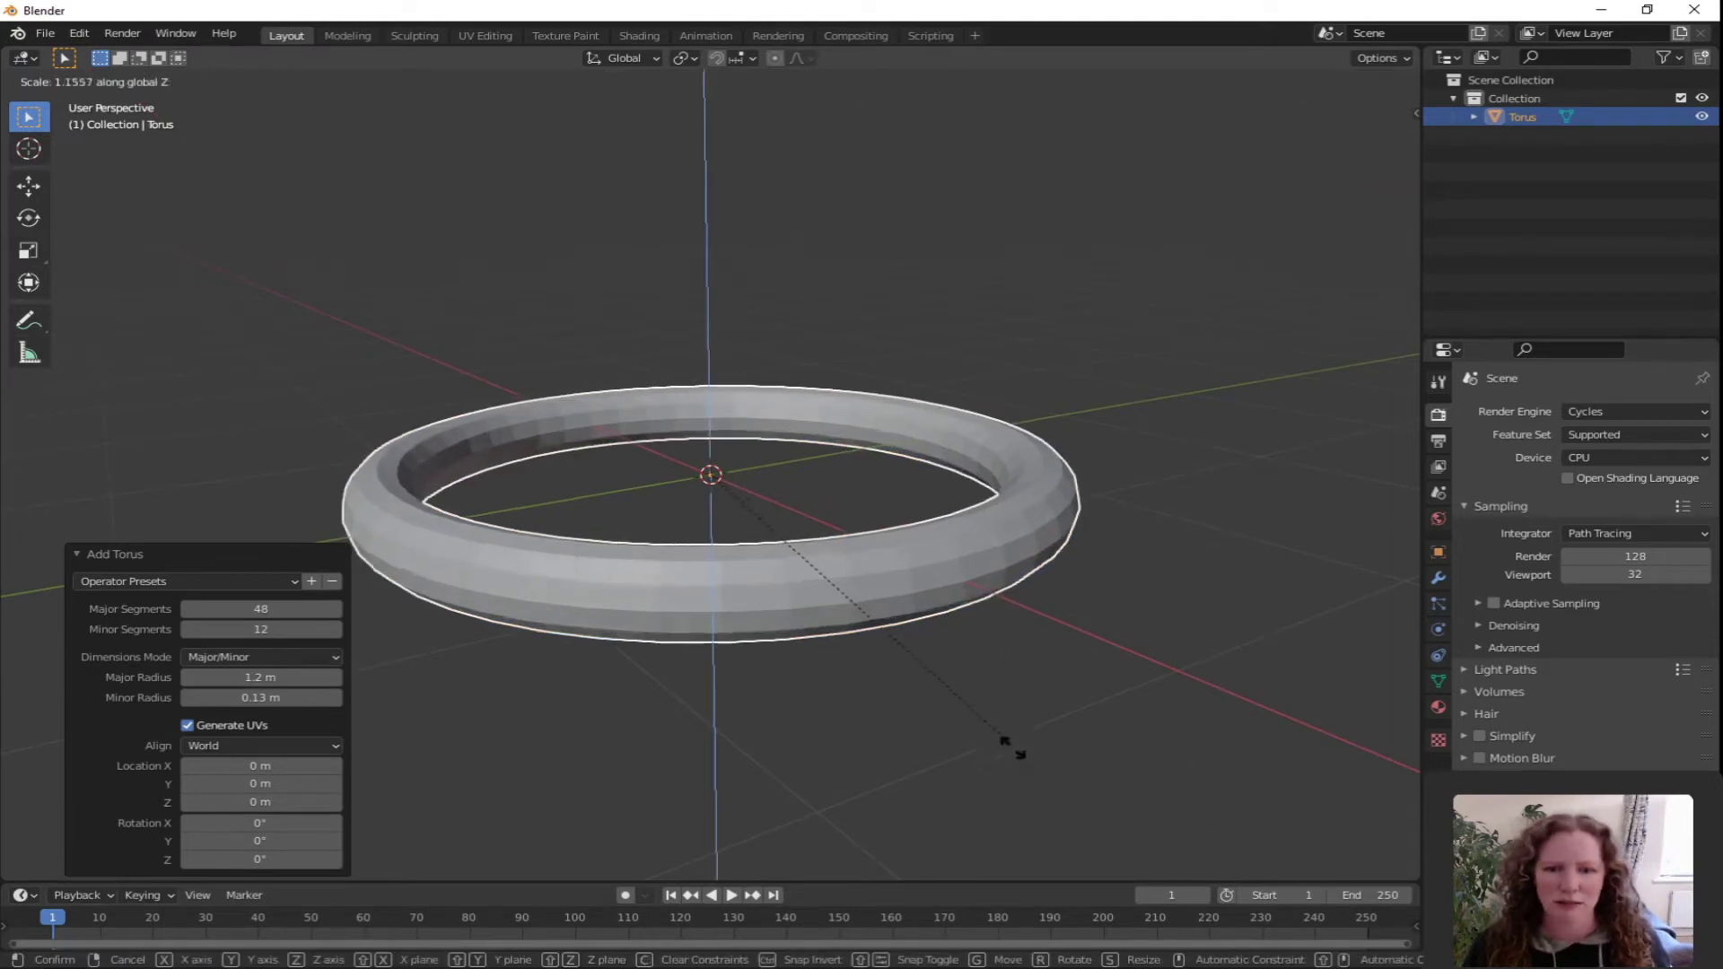
pyautogui.click(1132, 392)
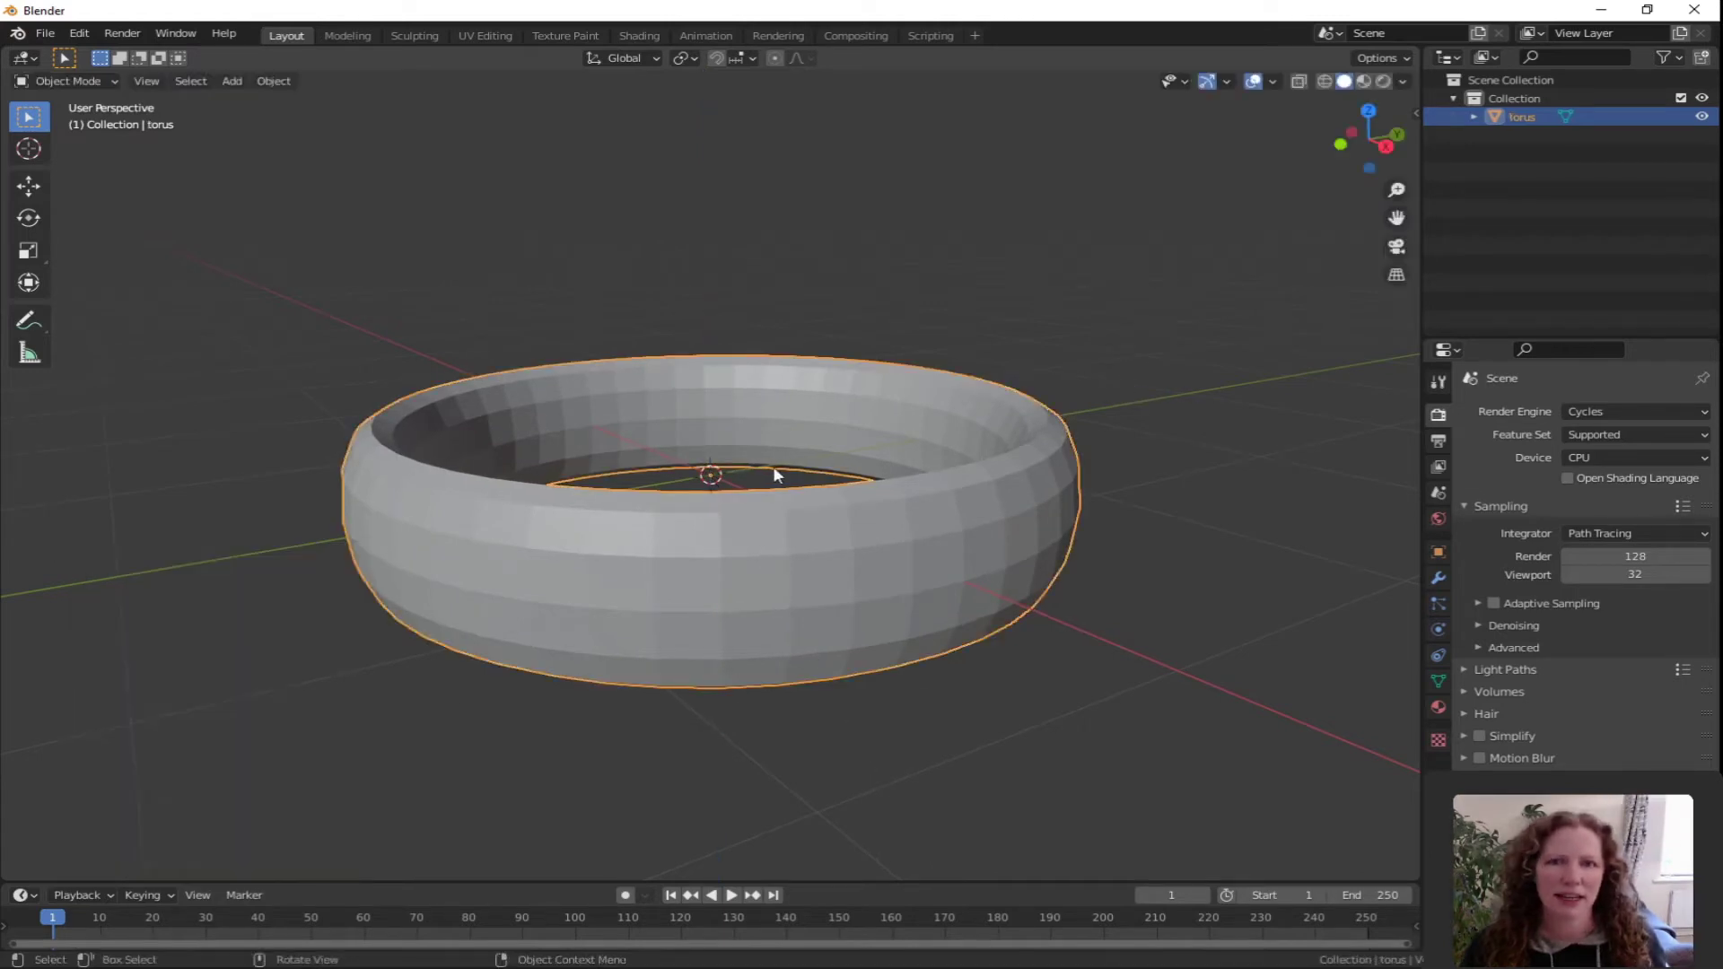
# Rename the torus object as bracelet_original
pyautogui.doubleClick(1520, 116)
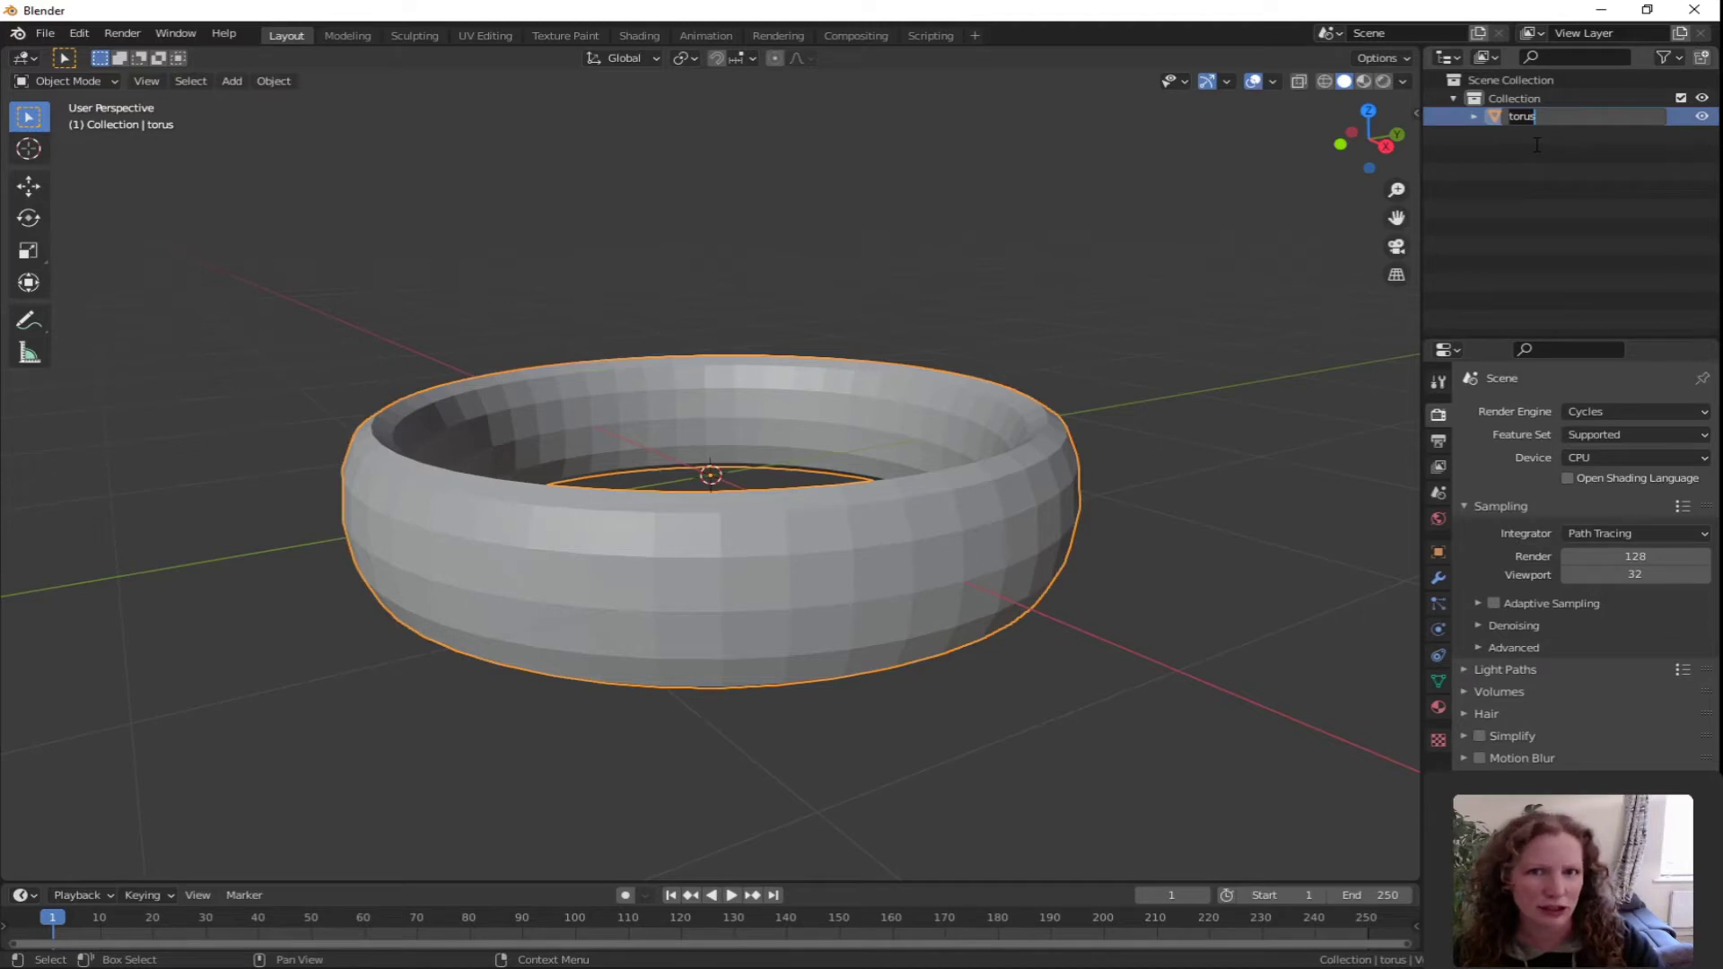
pyautogui.write('bracele')
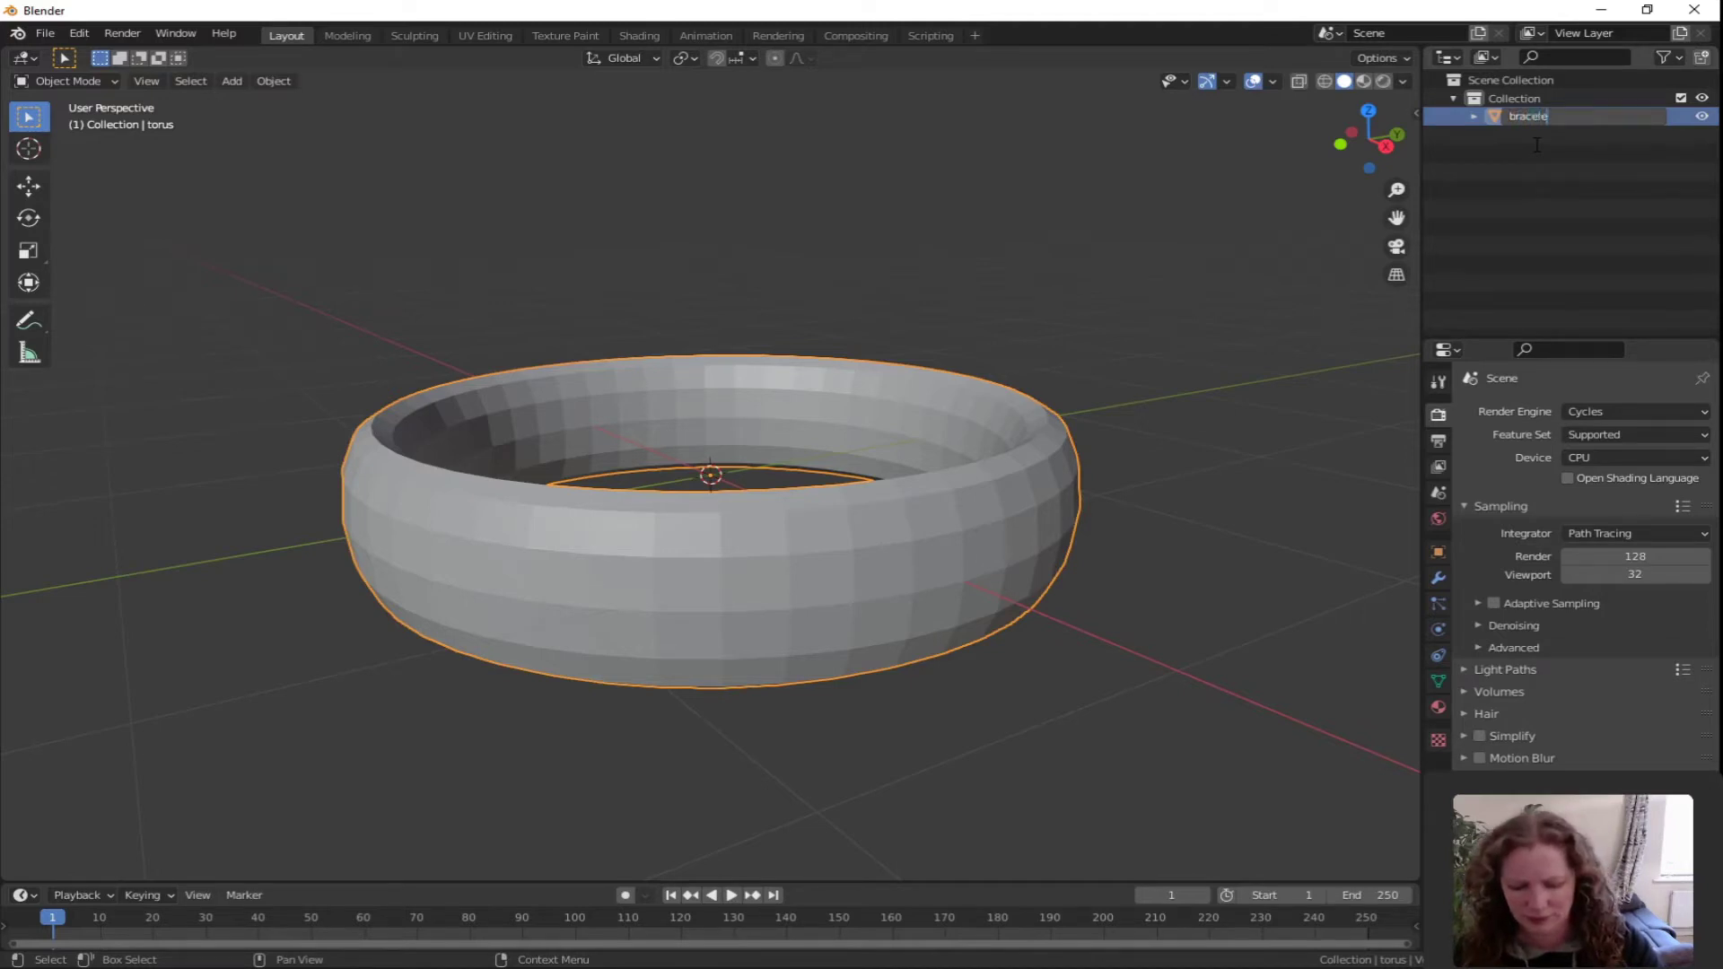
pyautogui.write('t_o')
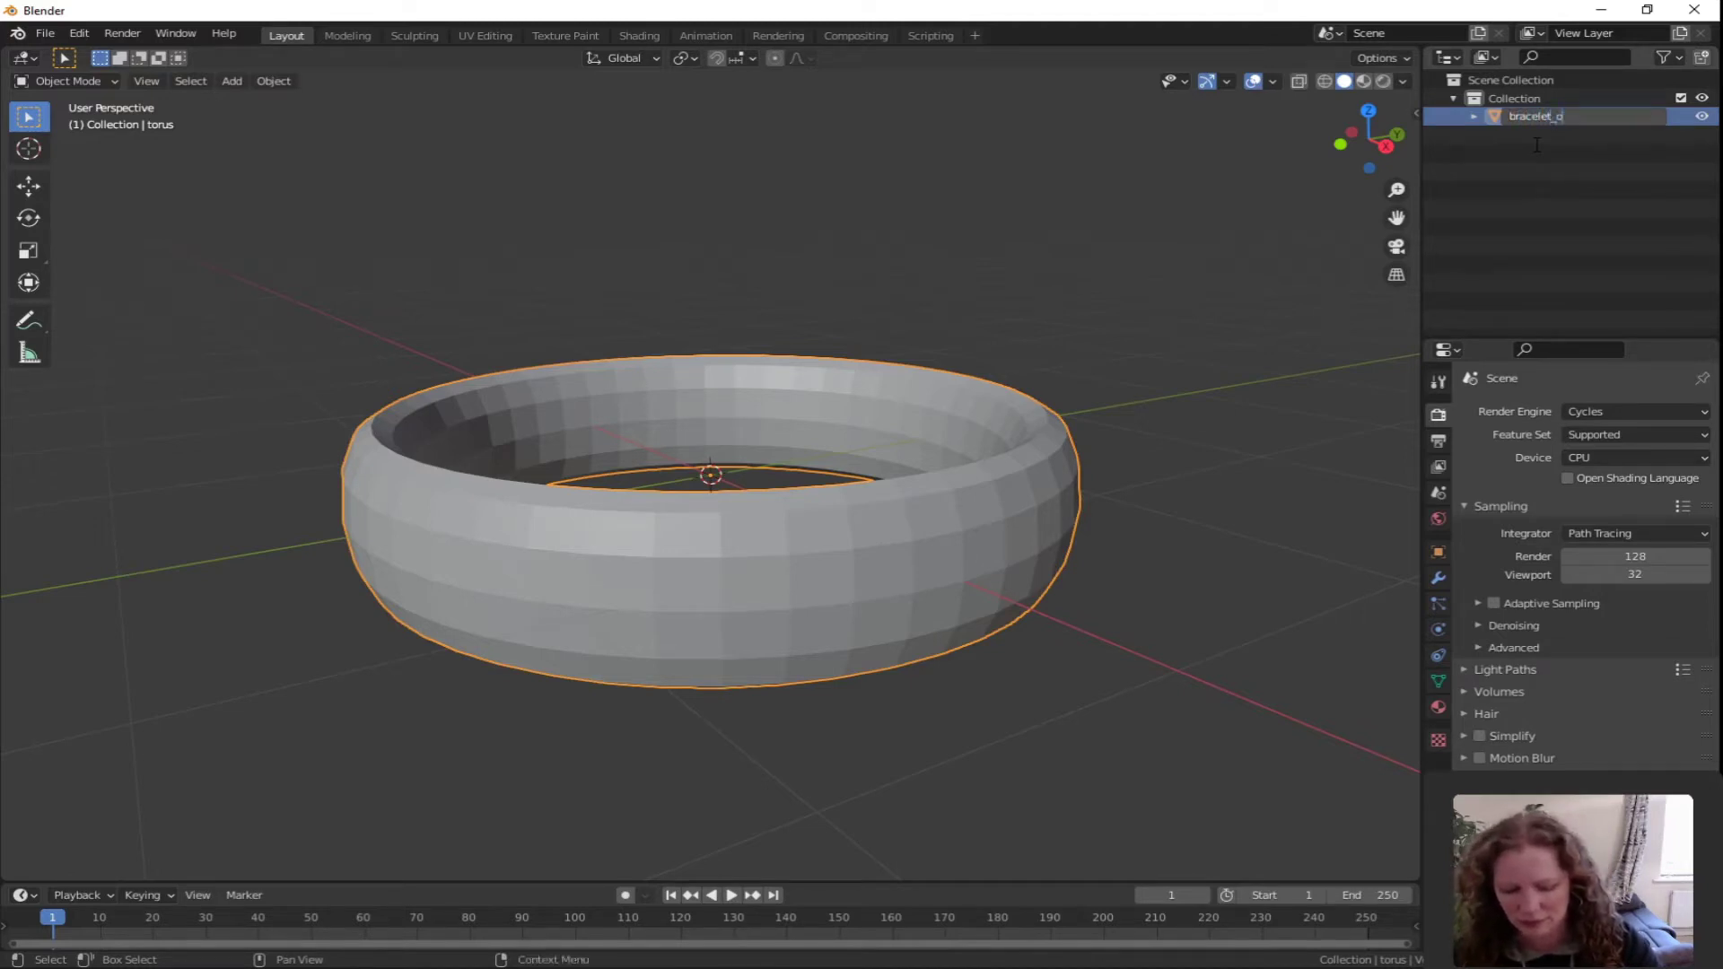
pyautogui.write('rignin')
pyautogui.press('BackSpace')
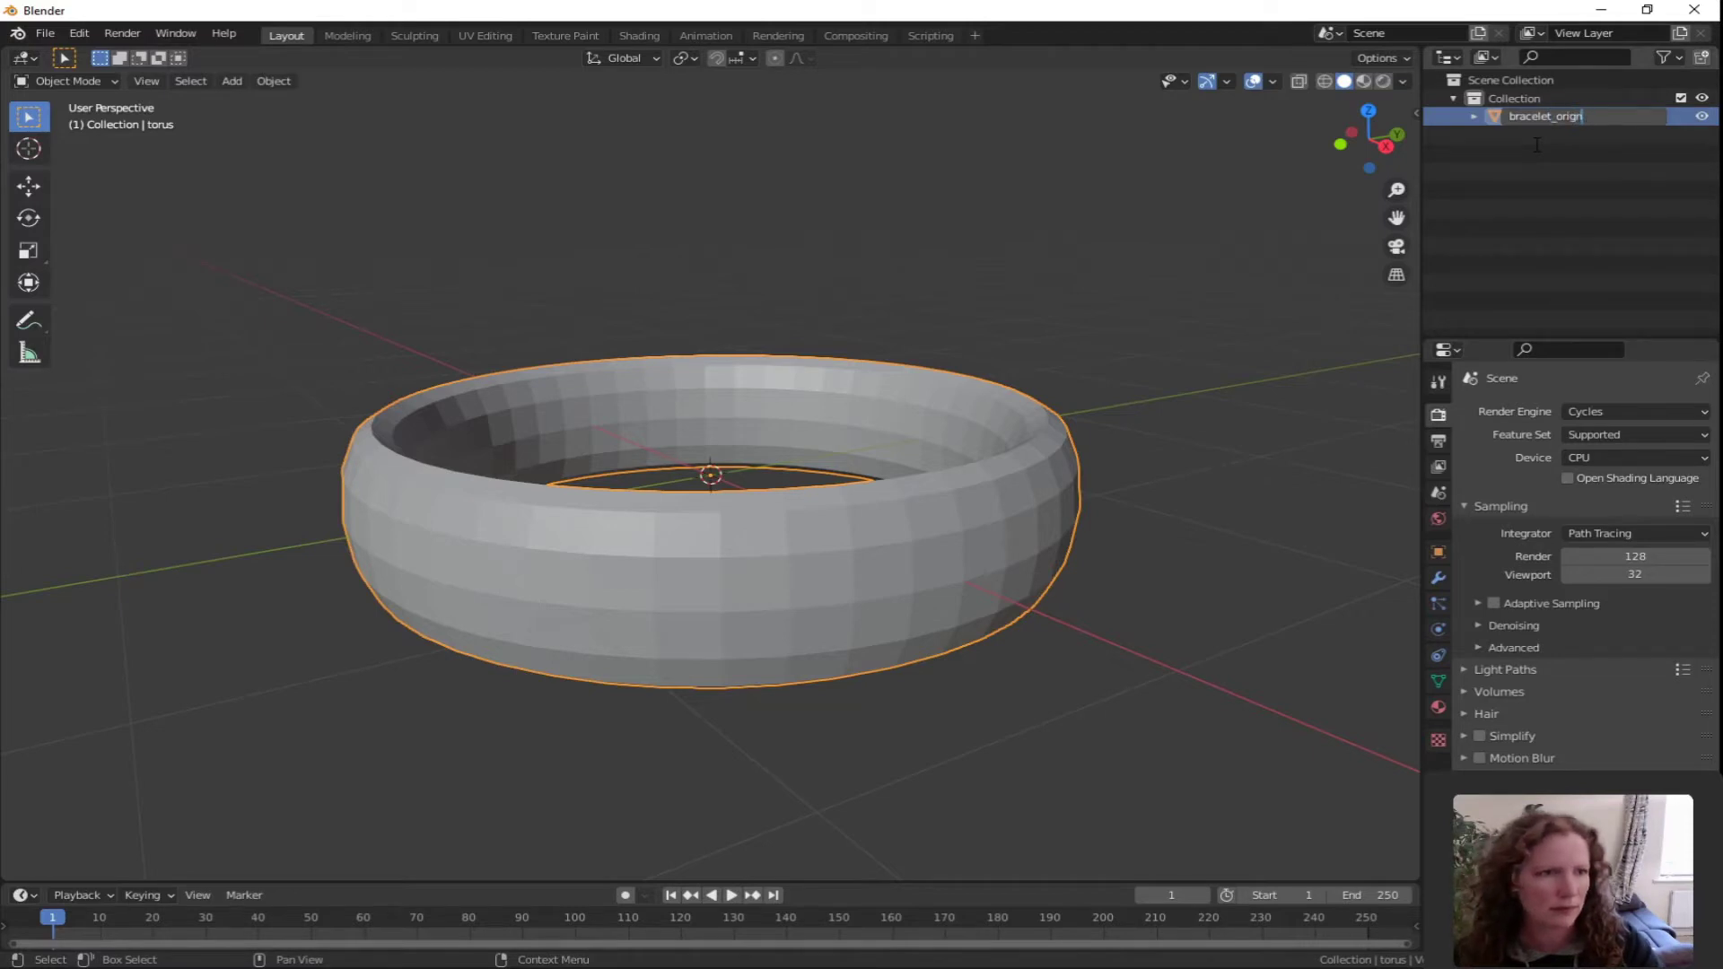
pyautogui.write('nal')
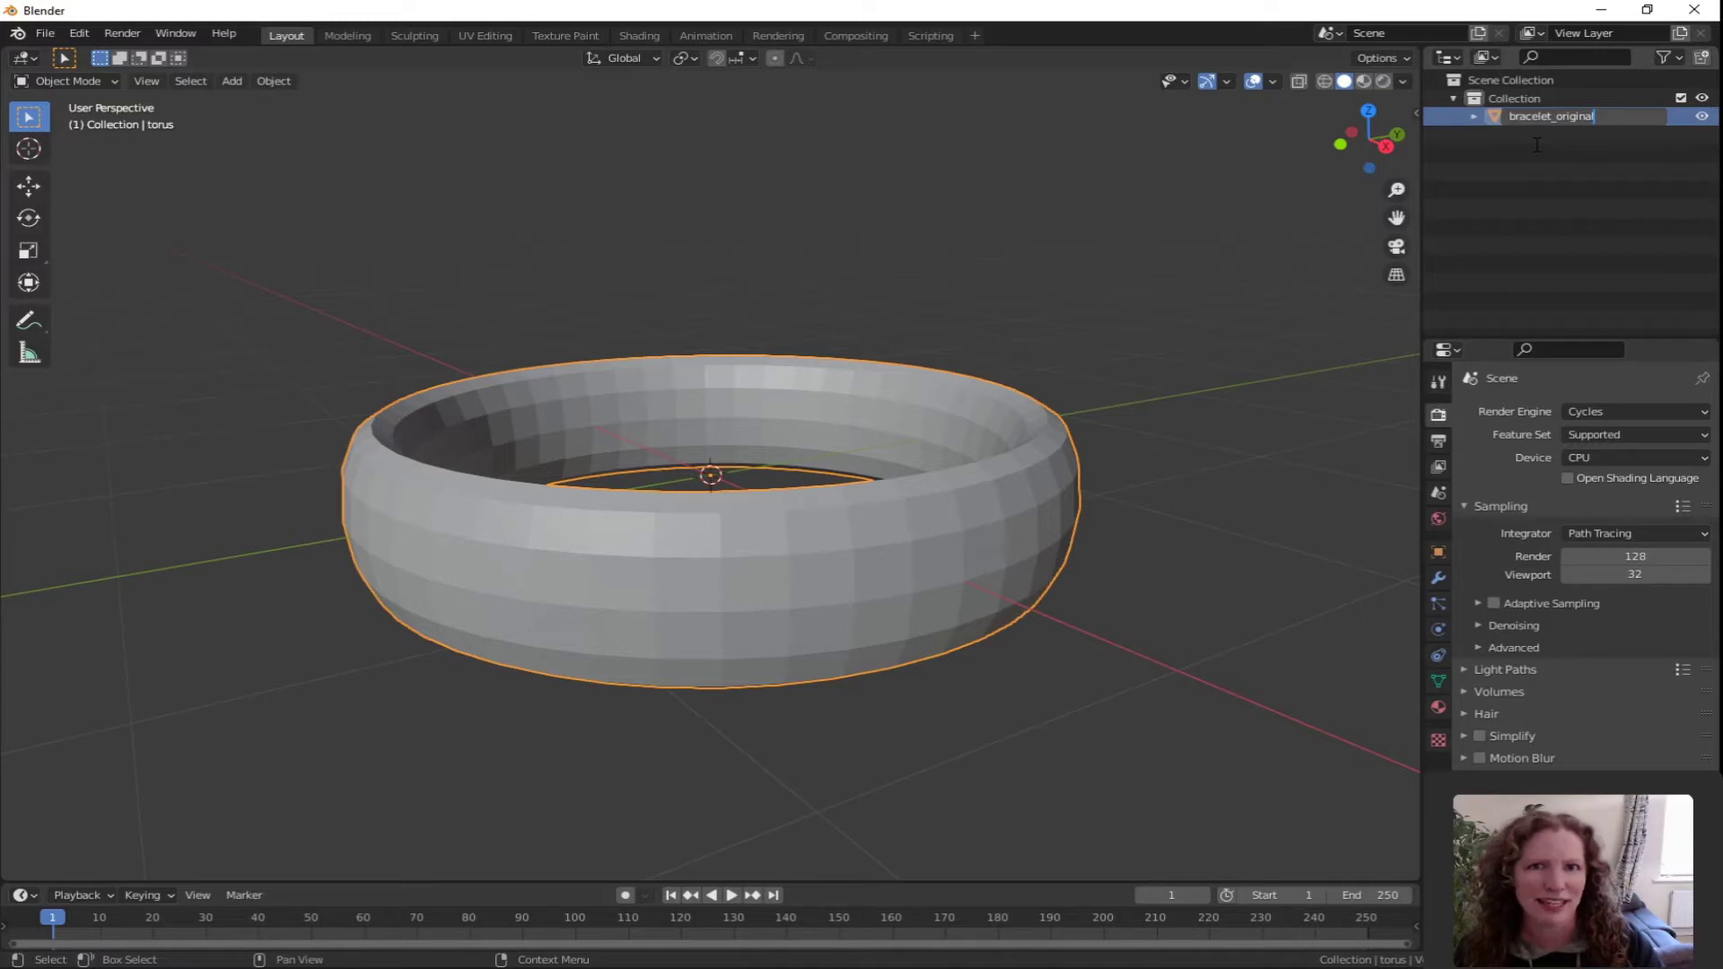
pyautogui.press('Return')
# Apply the scale transformation to the bracelet_original object
pyautogui.moveTo(1068, 646); pyautogui.dragTo(1089, 742, button='middle')
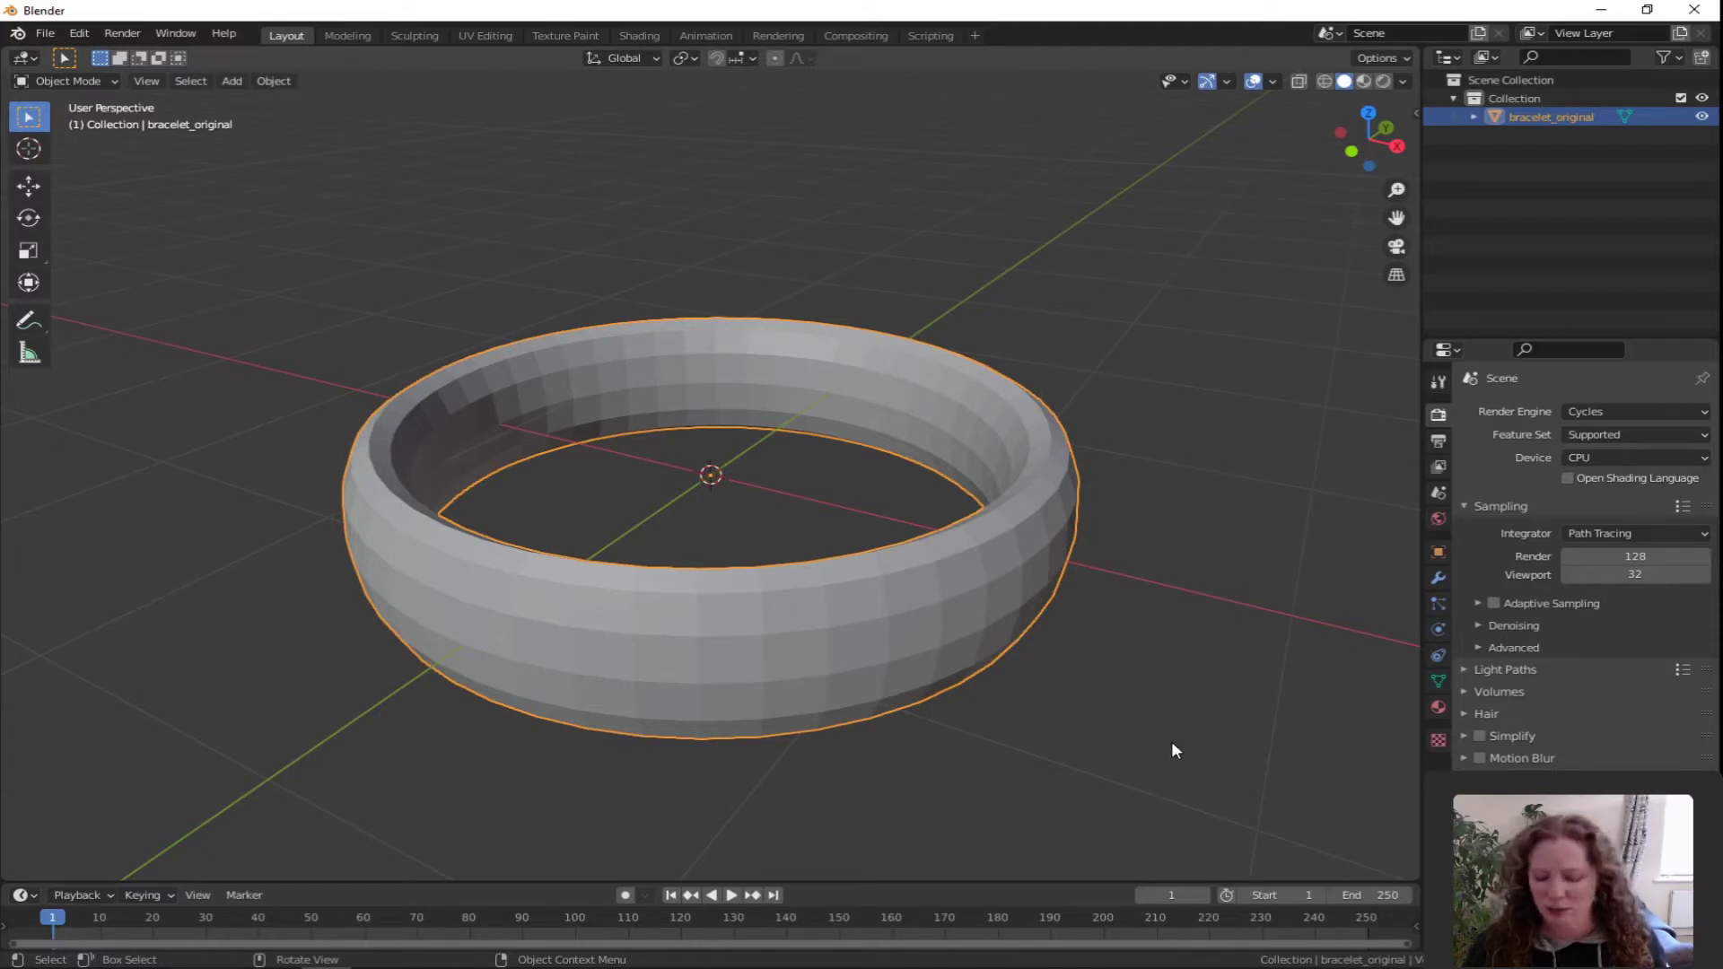
pyautogui.hotkey('ctrl', 'a')
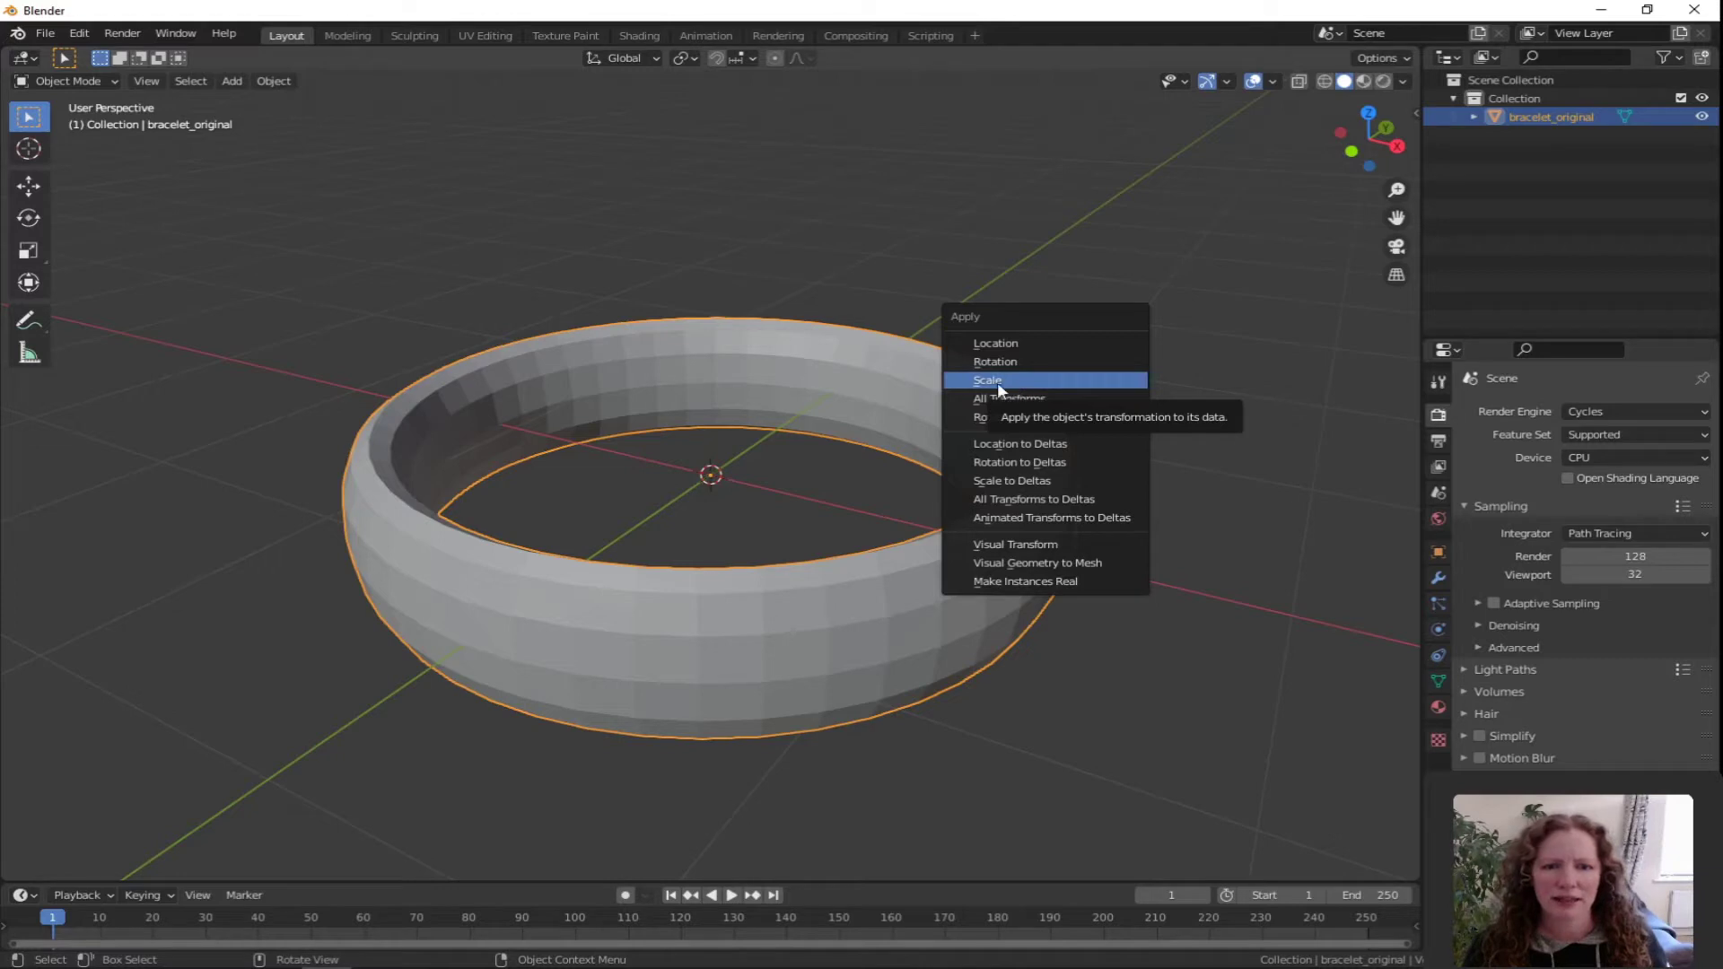
pyautogui.click(997, 378)
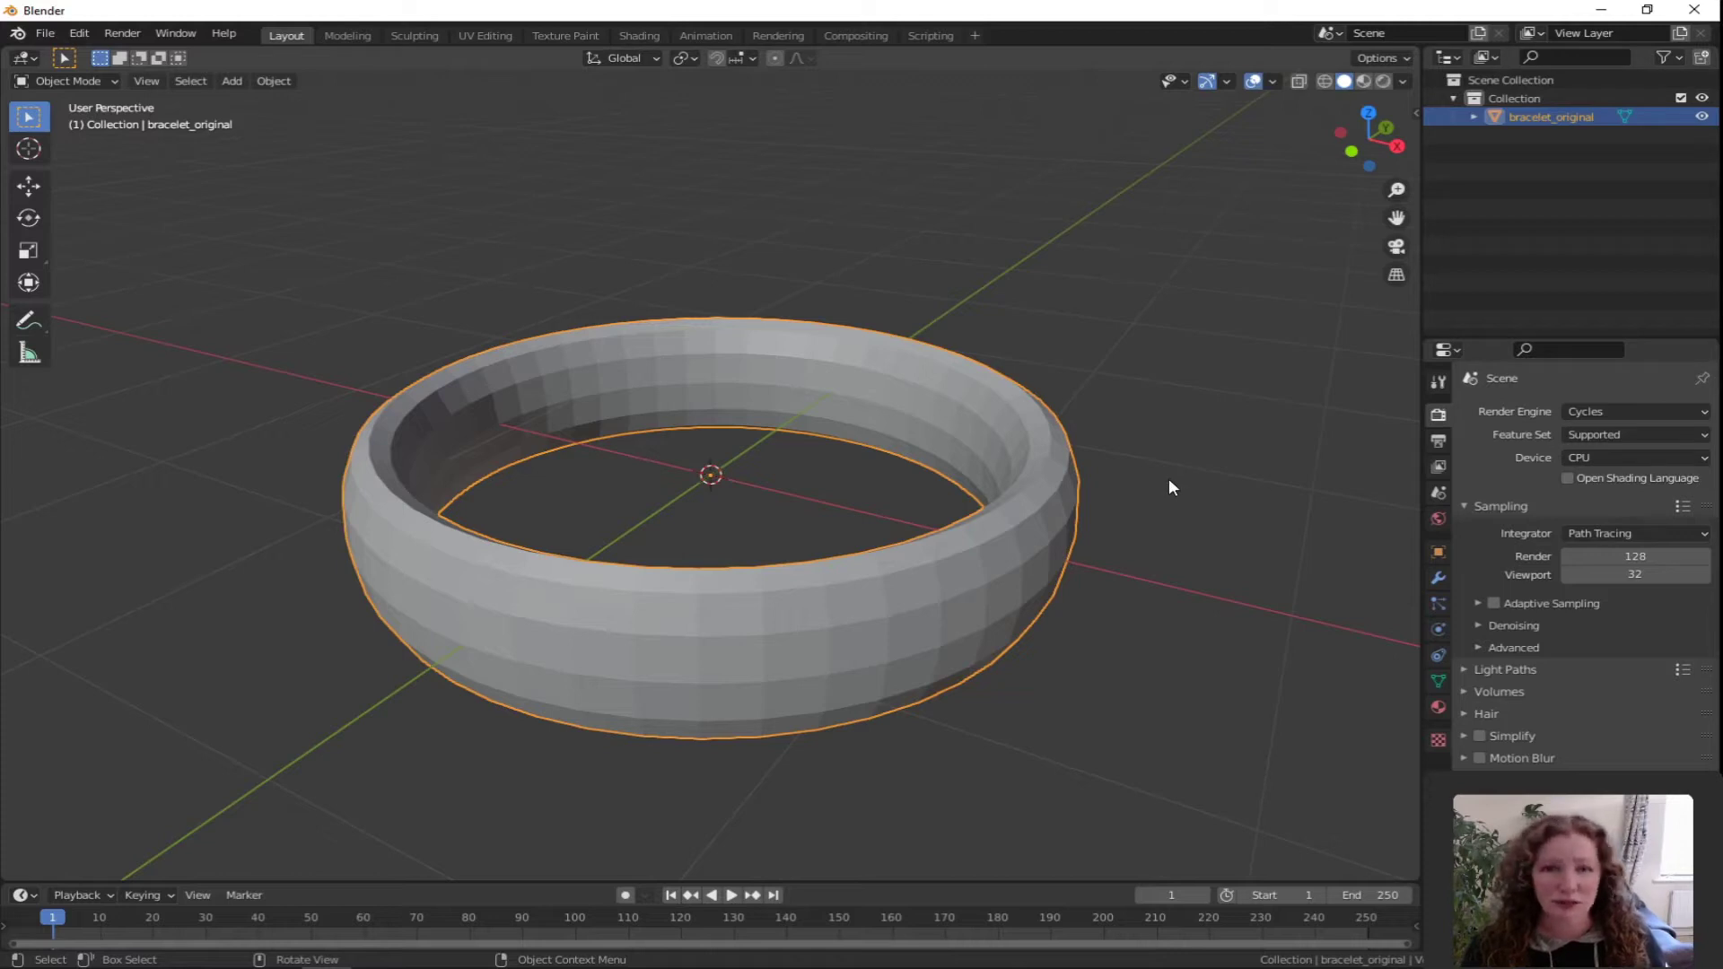
# Duplicate bracelet_original in place without moving it and rename the copy as bracelet_sculpt
pyautogui.hotkey('shift', 'd')
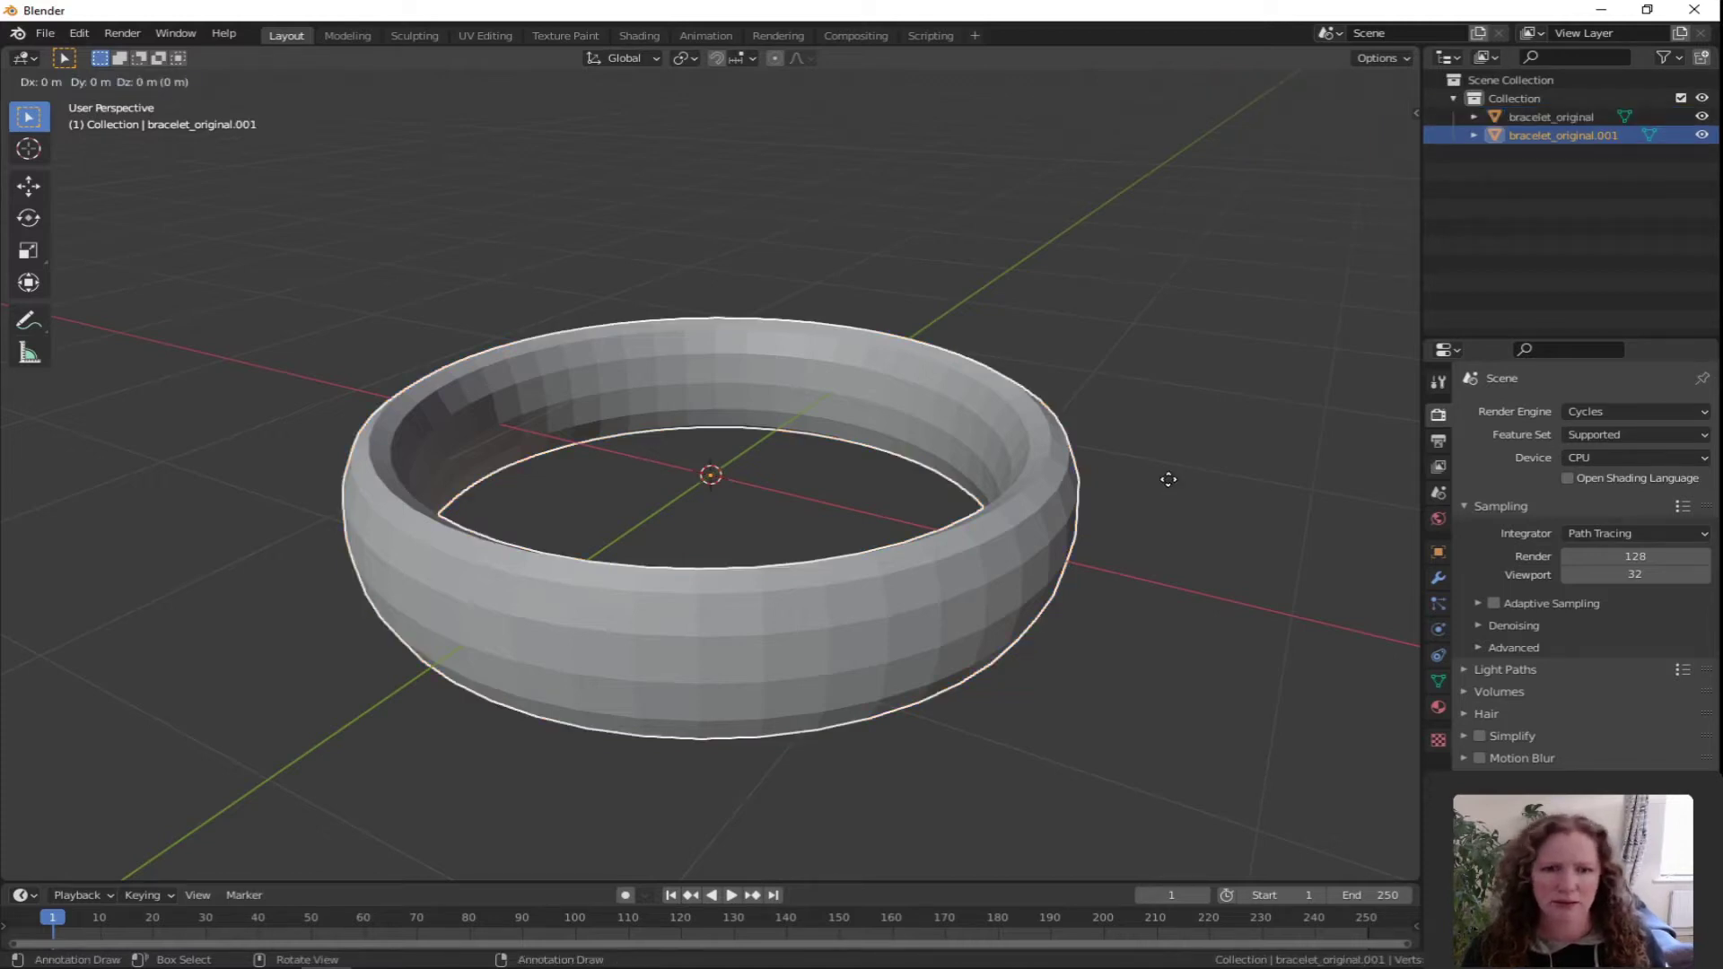
pyautogui.rightClick(1169, 480)
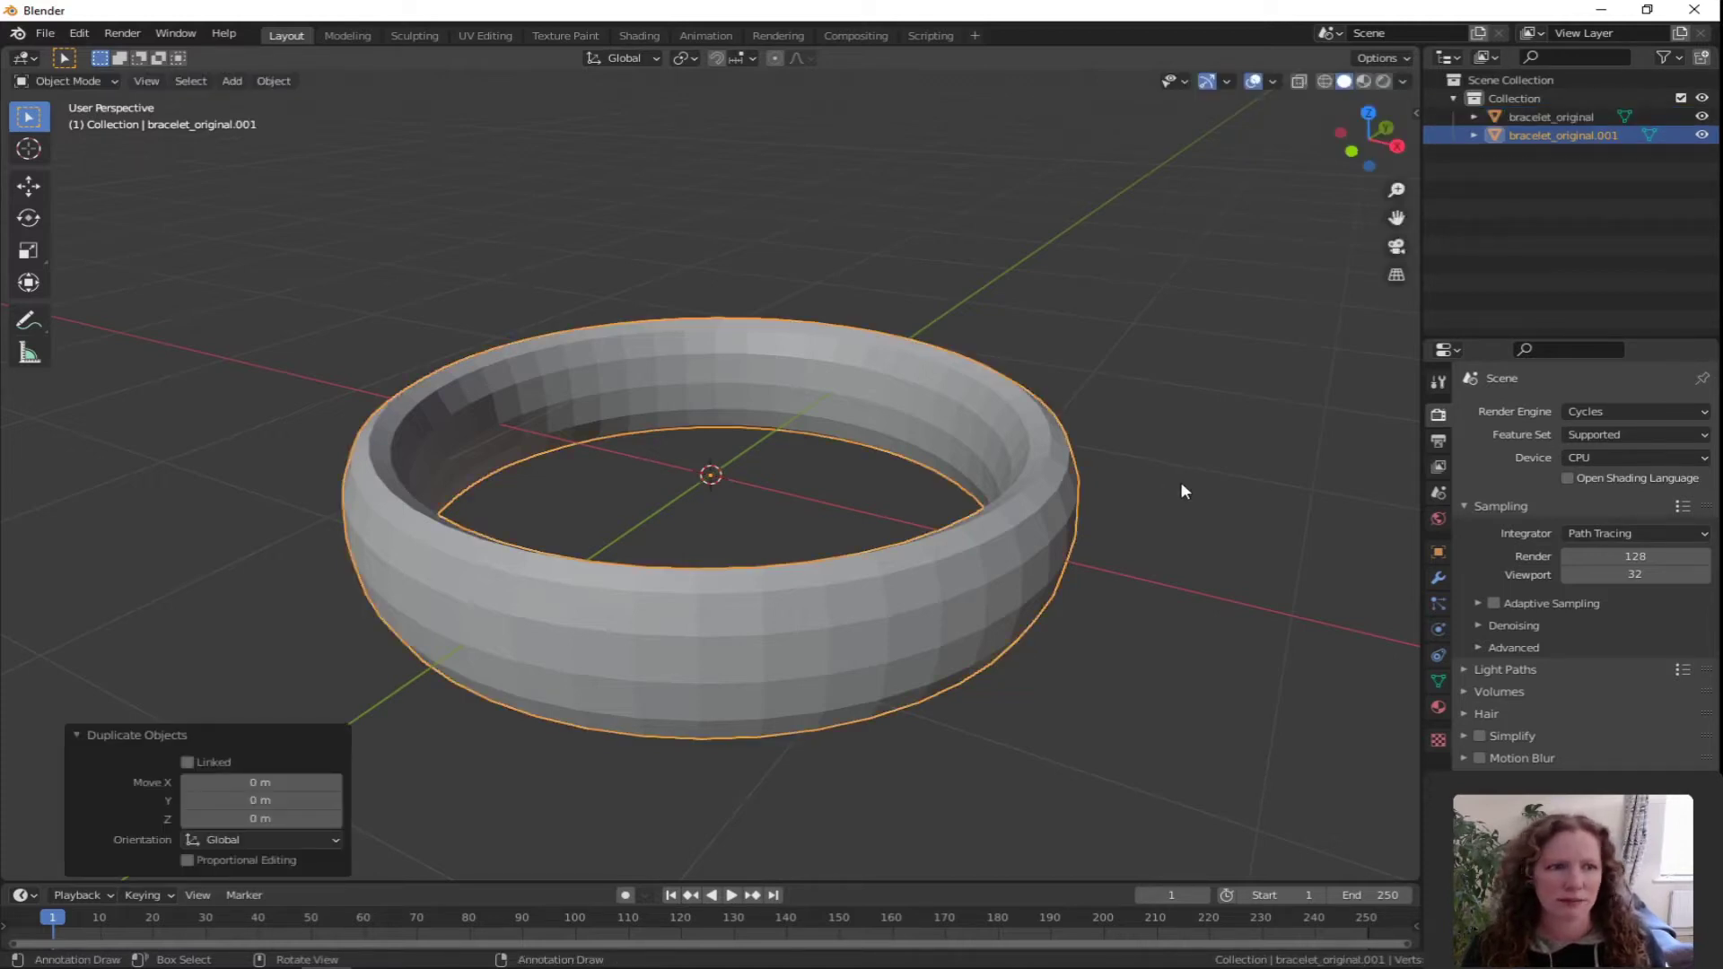
pyautogui.click(1594, 136)
pyautogui.doubleClick(1594, 137)
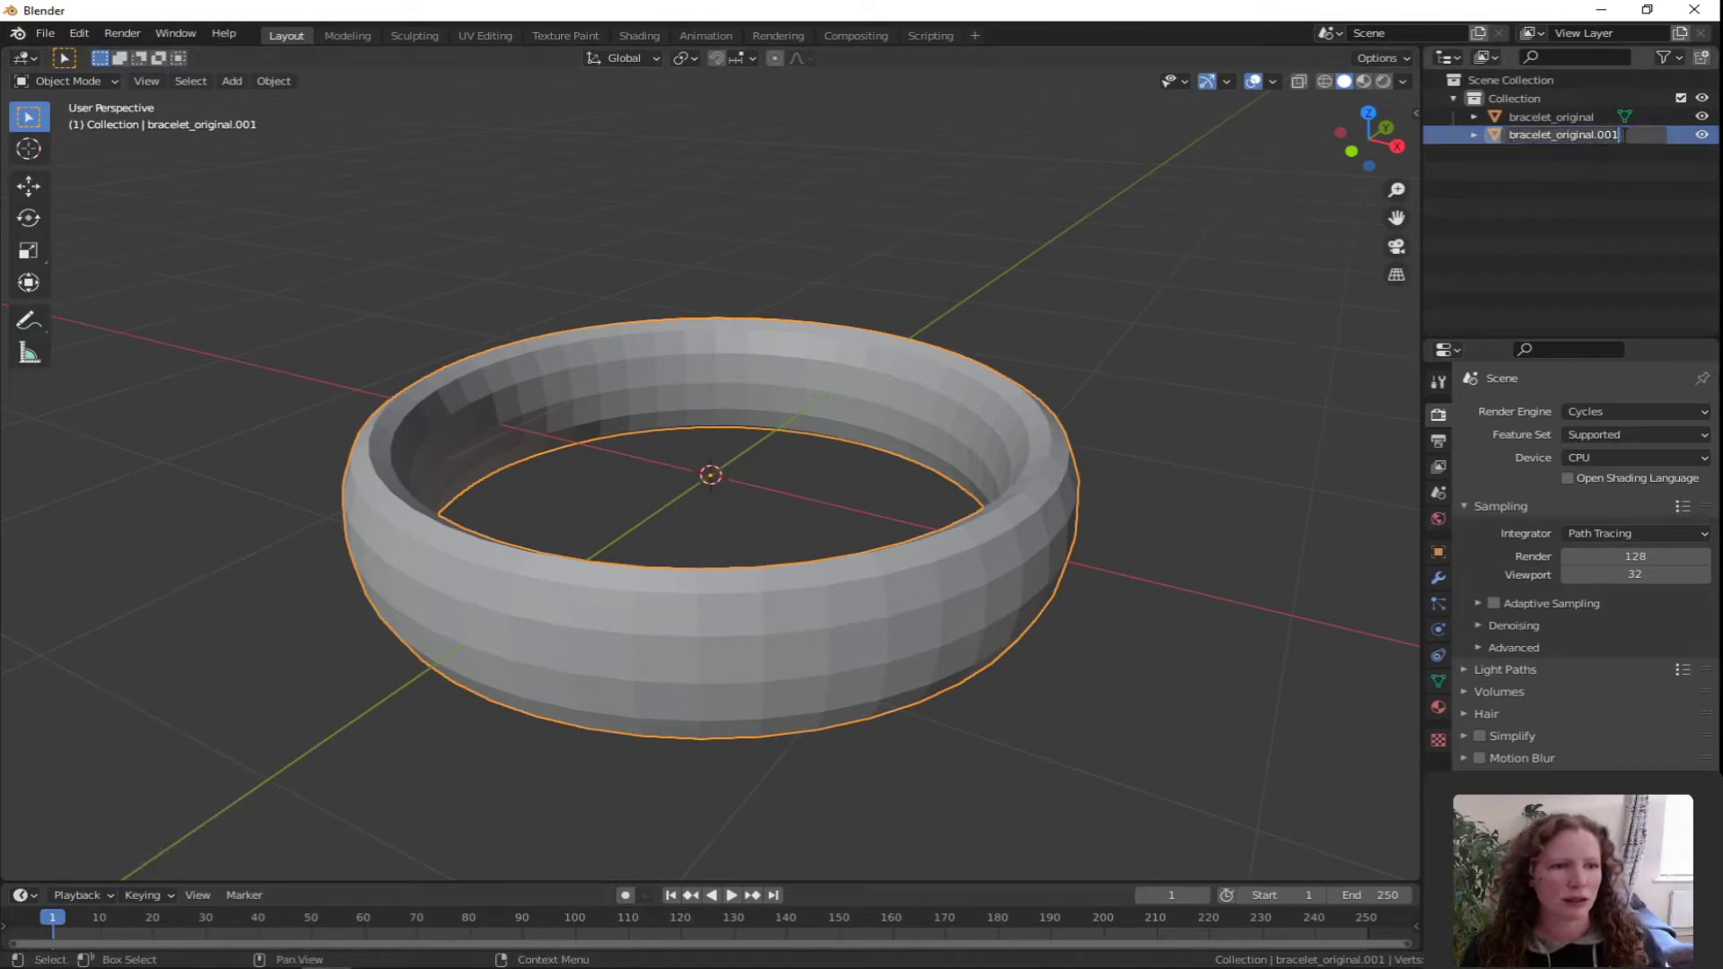
pyautogui.press('BackSpace')
pyautogui.press('BackSpace')
pyautogui.press('BackSpace')
pyautogui.press('BackSpace')
pyautogui.press('BackSpace')
pyautogui.press('BackSpace')
pyautogui.press('BackSpace')
pyautogui.press('BackSpace')
pyautogui.press('BackSpace')
pyautogui.press('BackSpace')
pyautogui.press('BackSpace')
pyautogui.press('BackSpace')
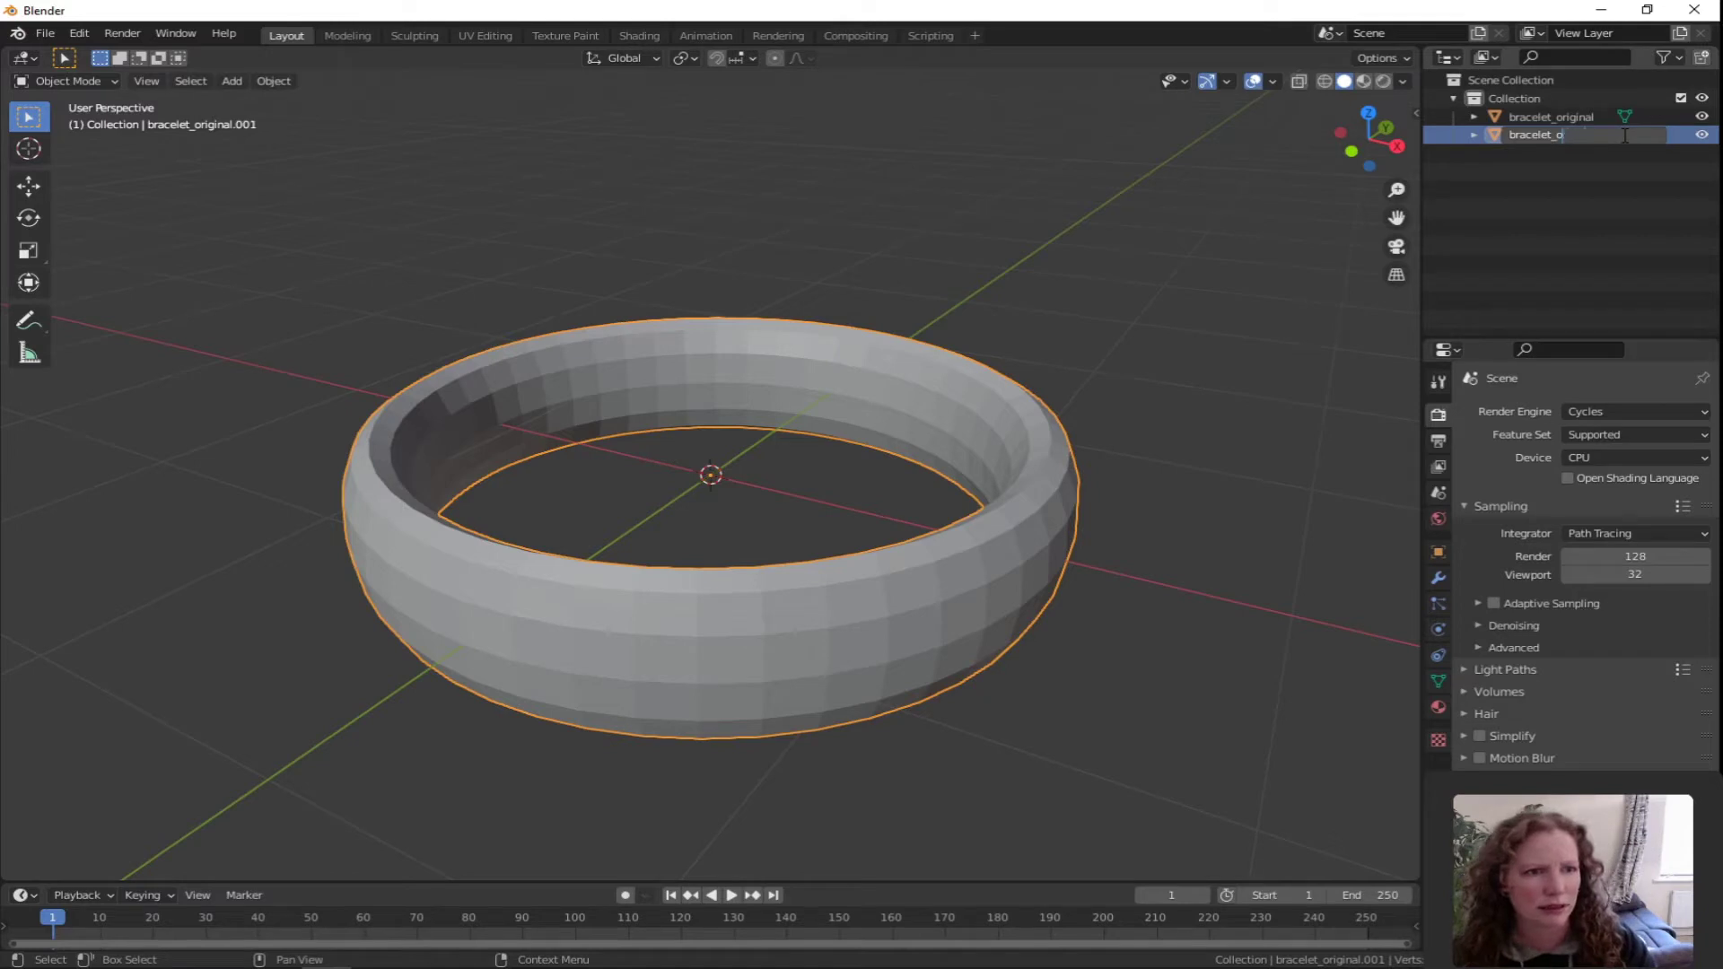
pyautogui.write('scul')
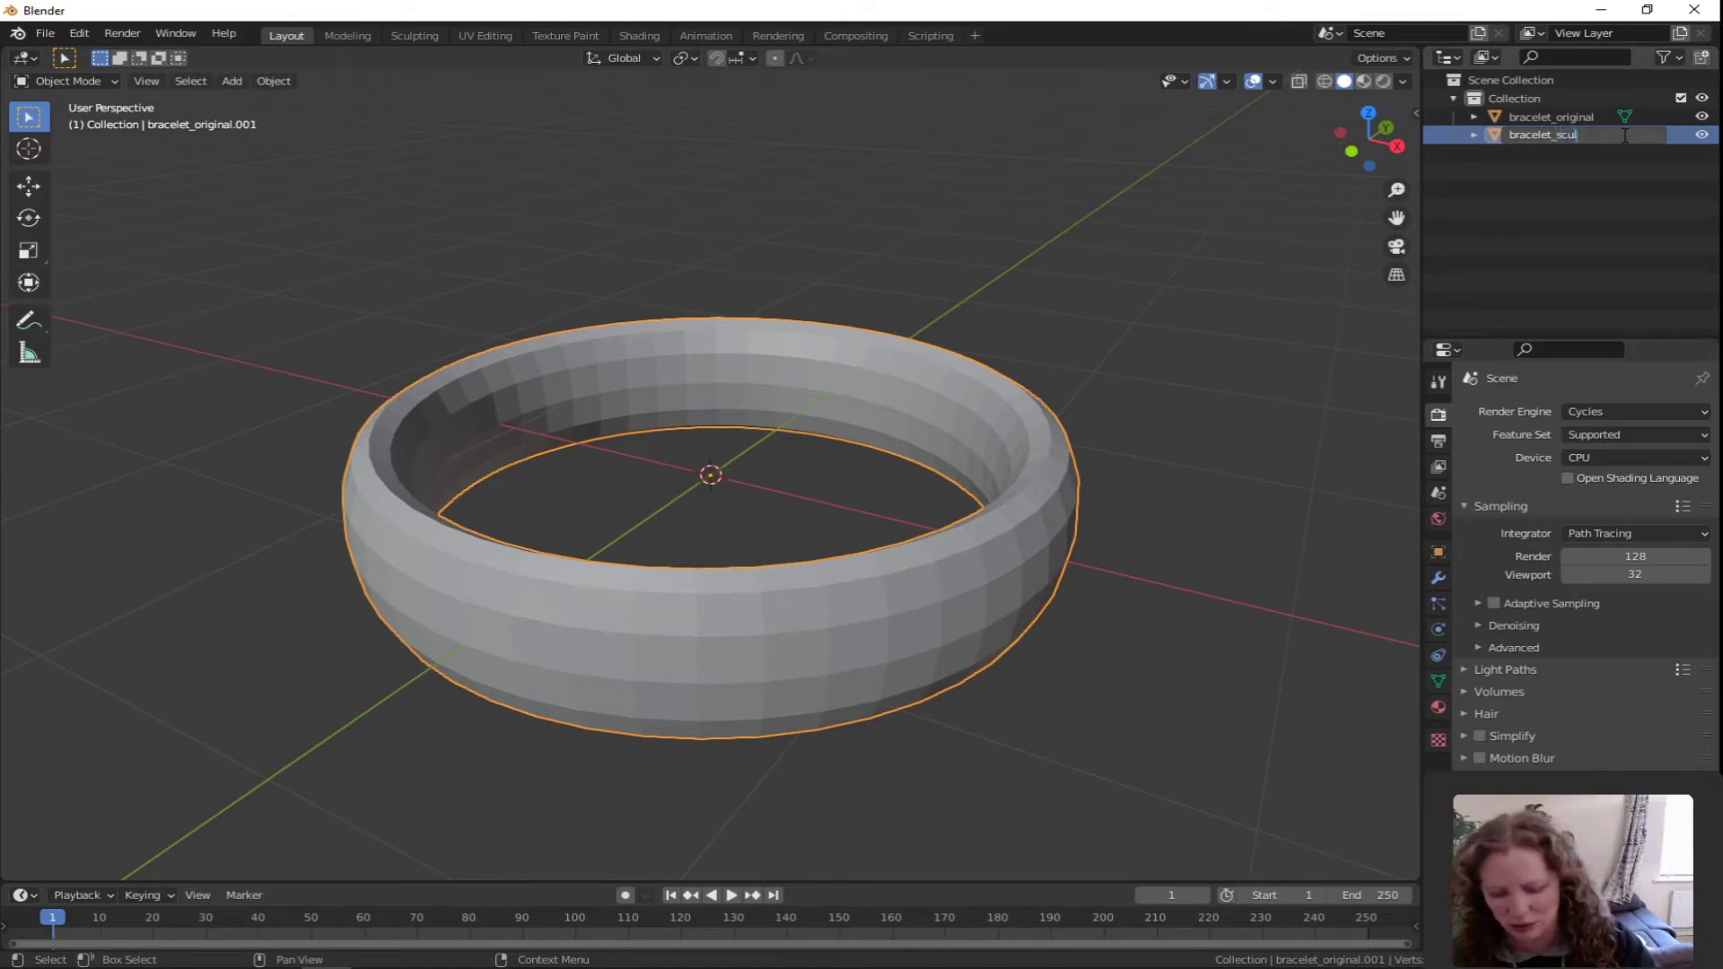
pyautogui.write('pt')
pyautogui.press('Return')
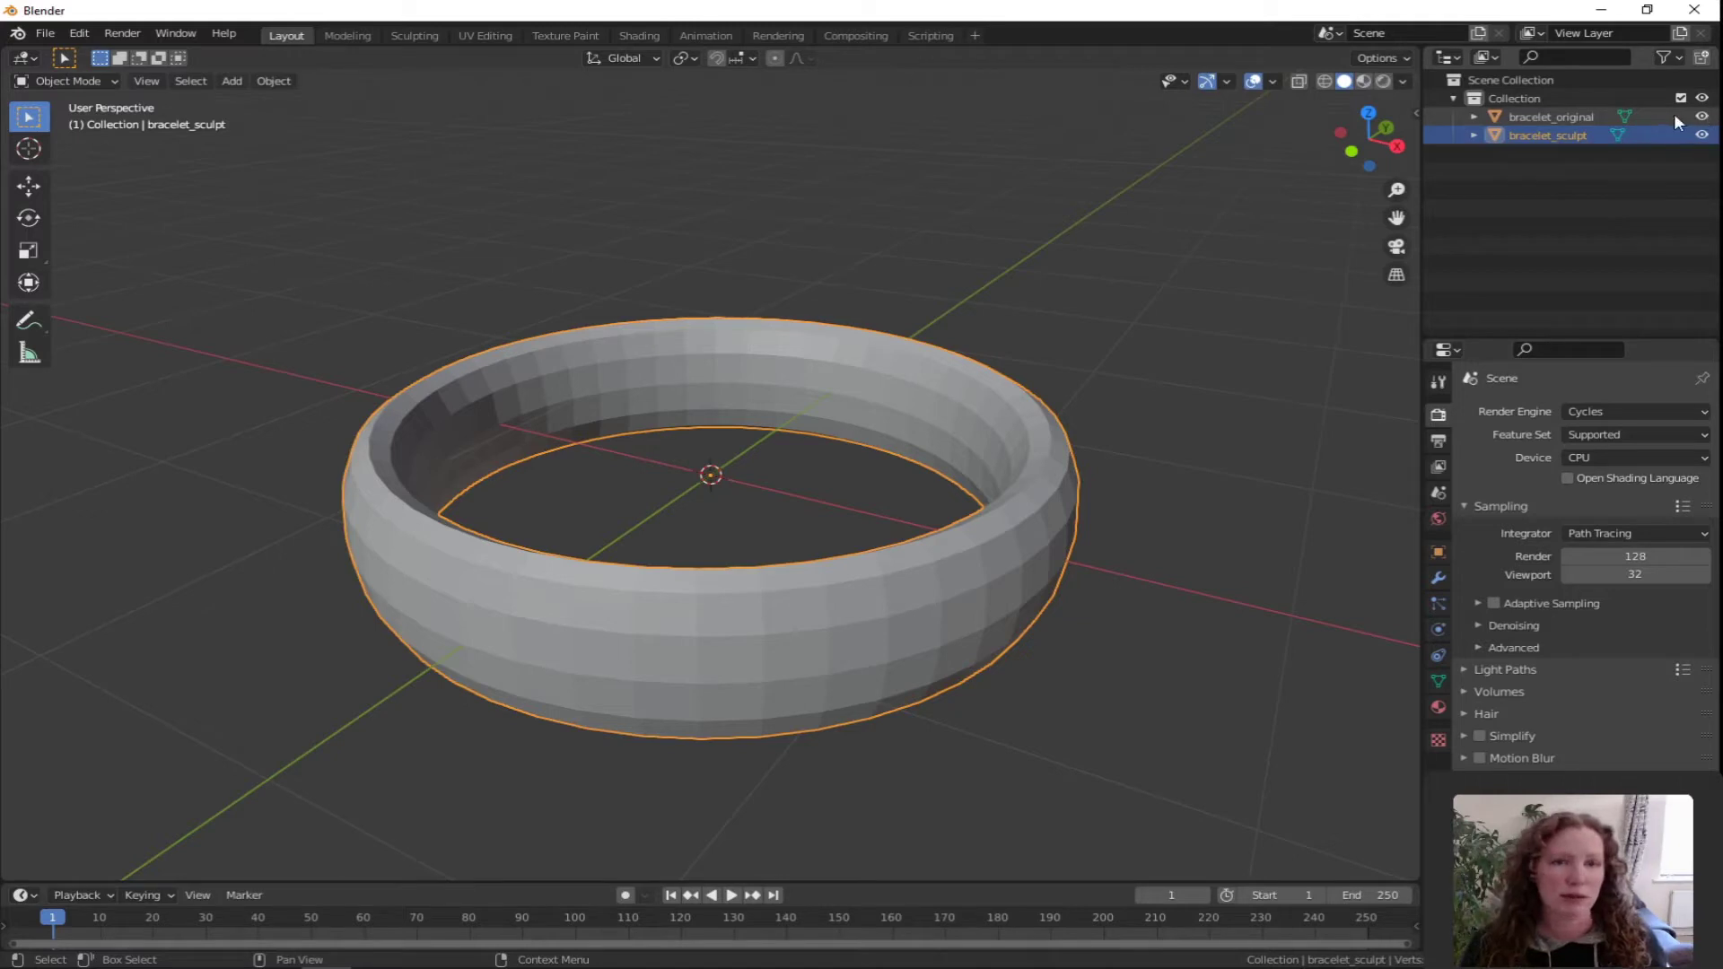
# Hide bracelet_original in the viewport and switch bracelet_sculpt to Sculpt Mode
pyautogui.click(1703, 117)
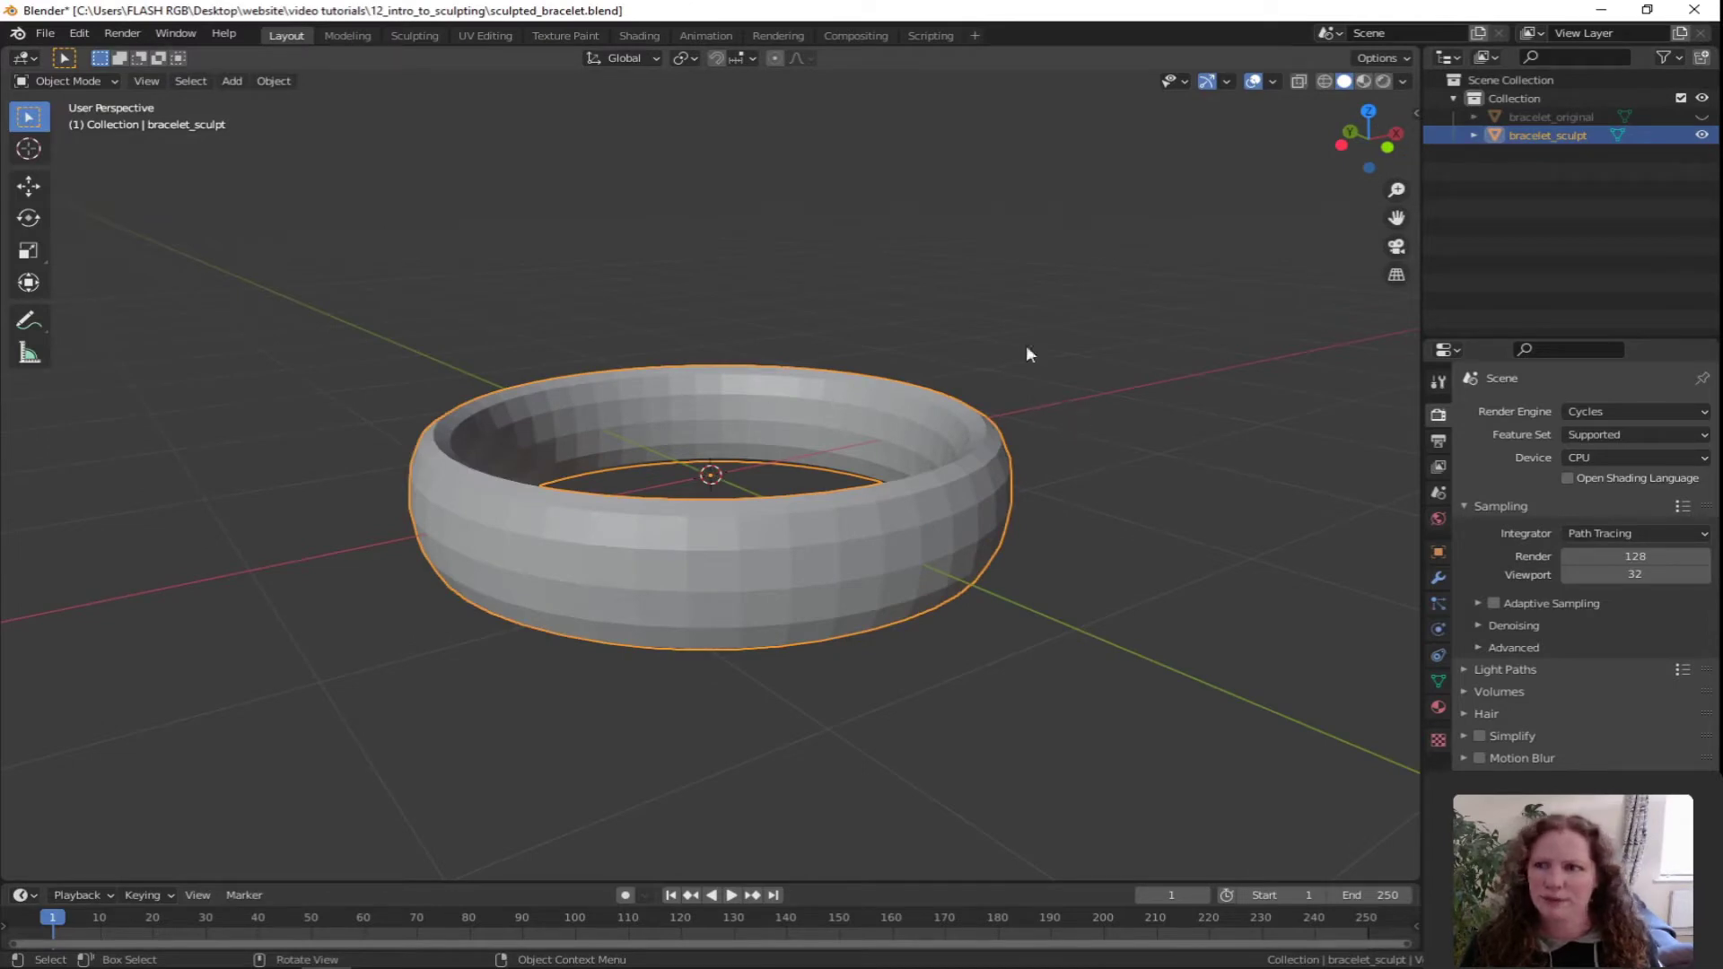
pyautogui.click(115, 81)
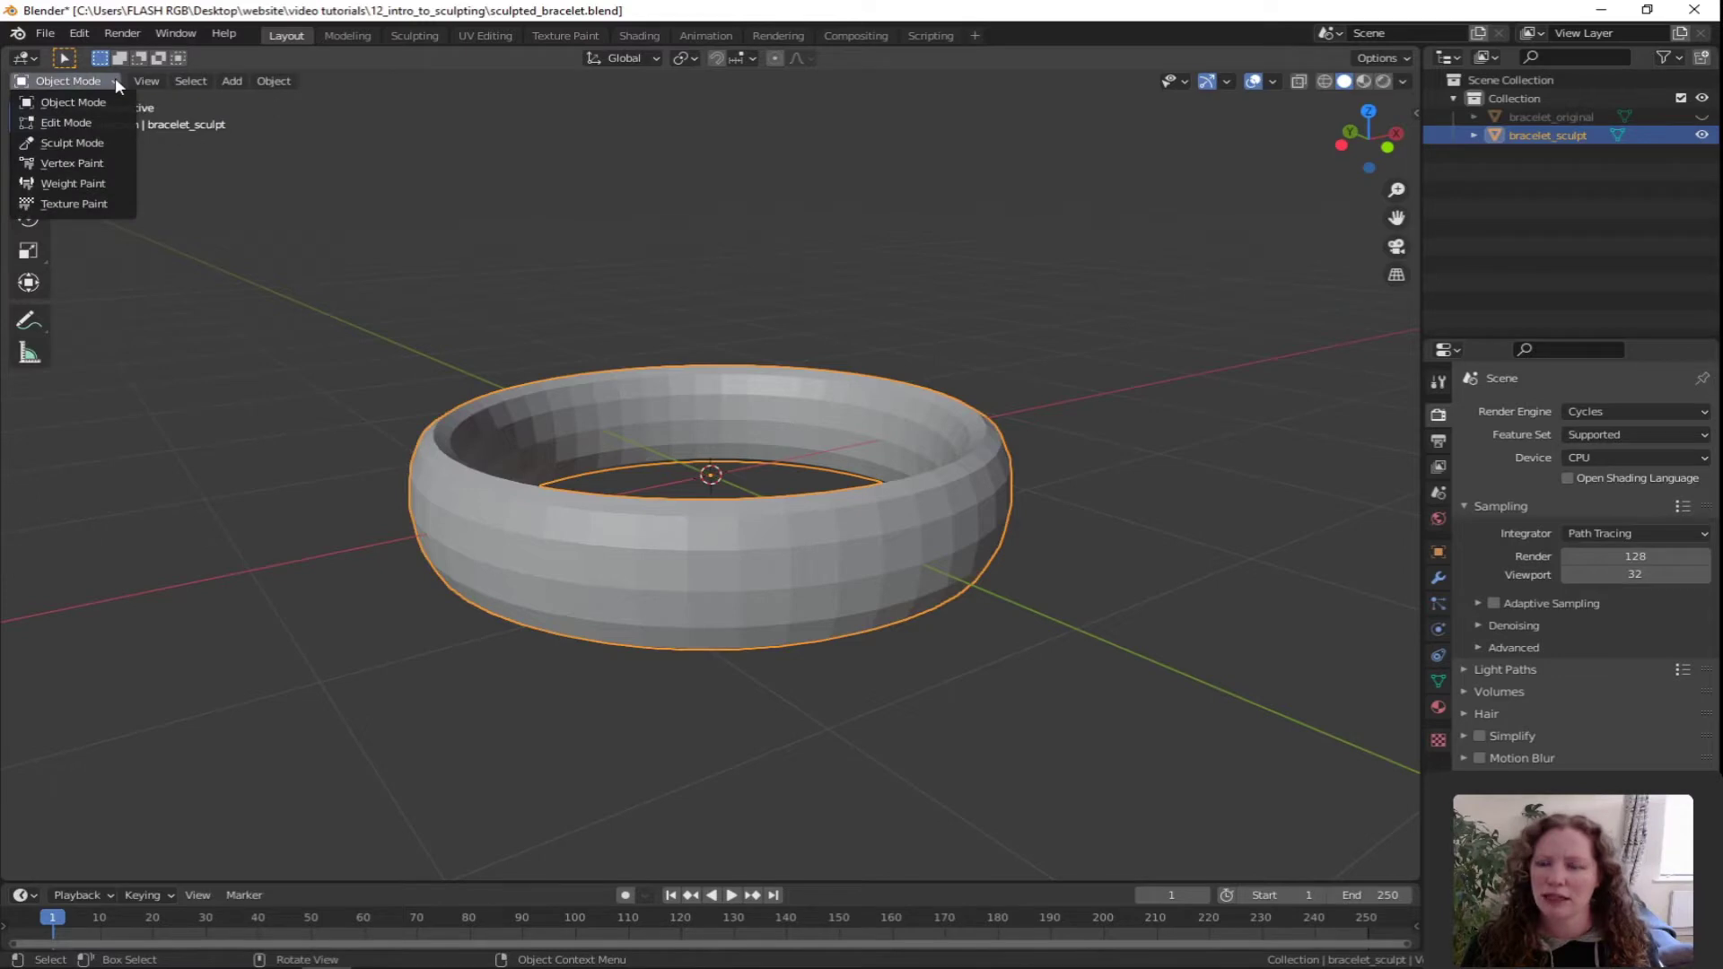
pyautogui.click(95, 141)
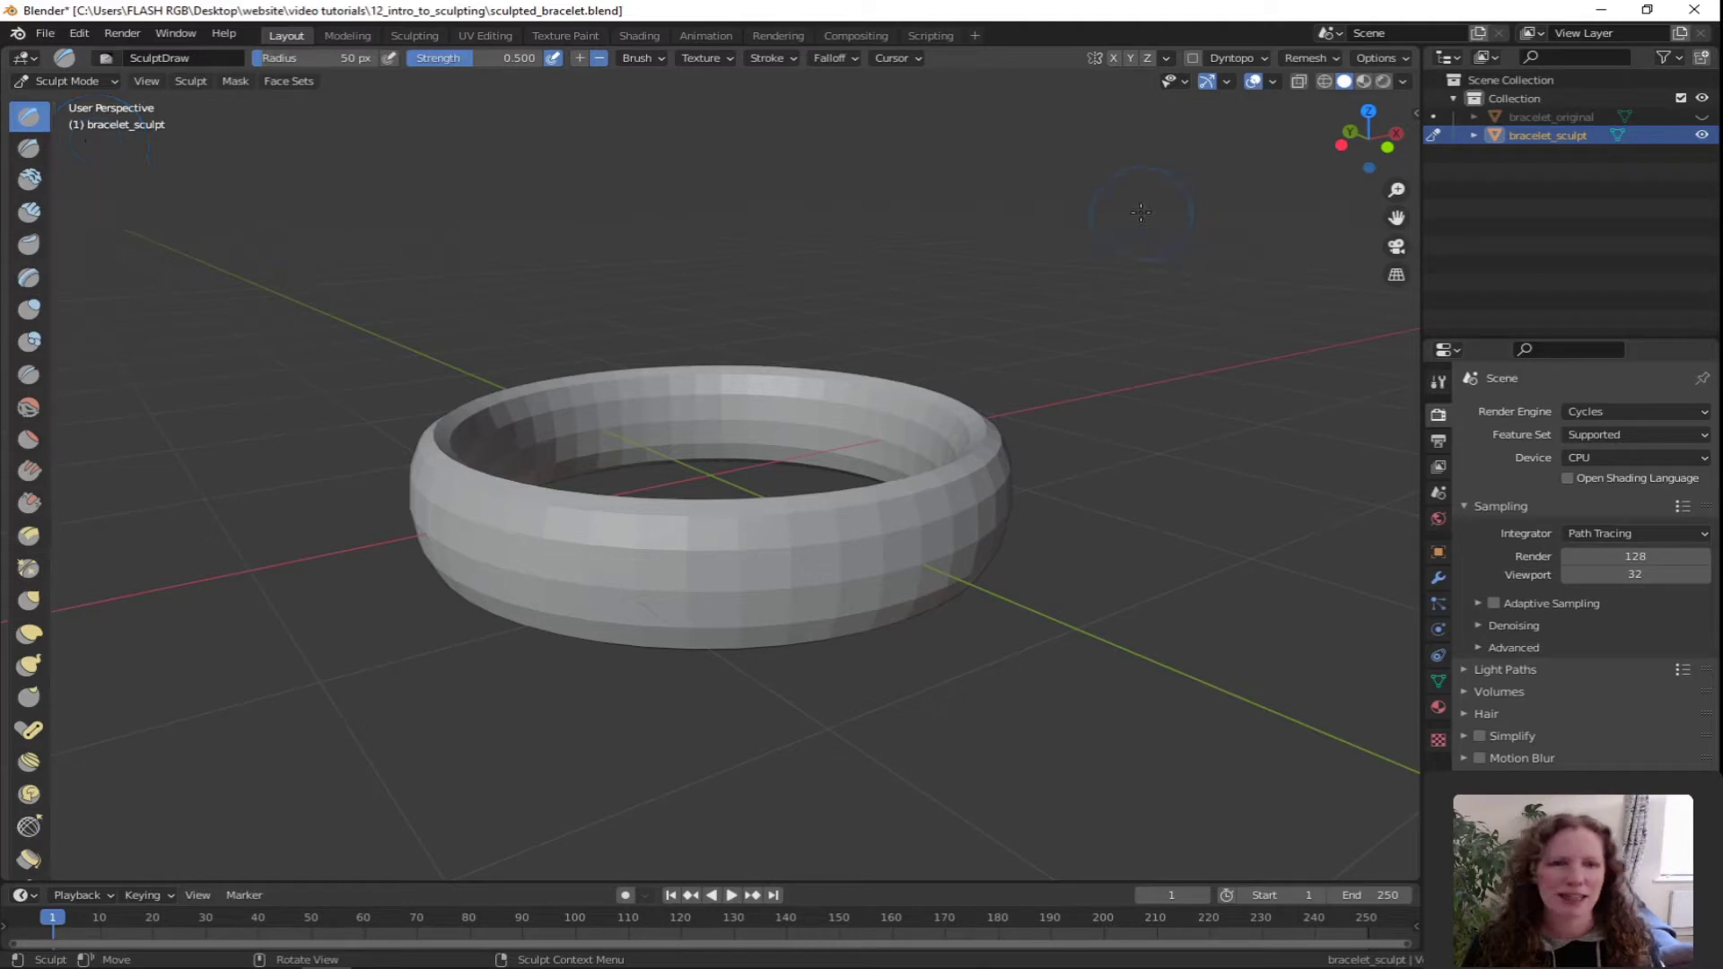
# Enable Dyntopo for the bracelet, adjusting its settings, and turn on X and Y mirror symmetry for sculpting
pyautogui.click(1193, 57)
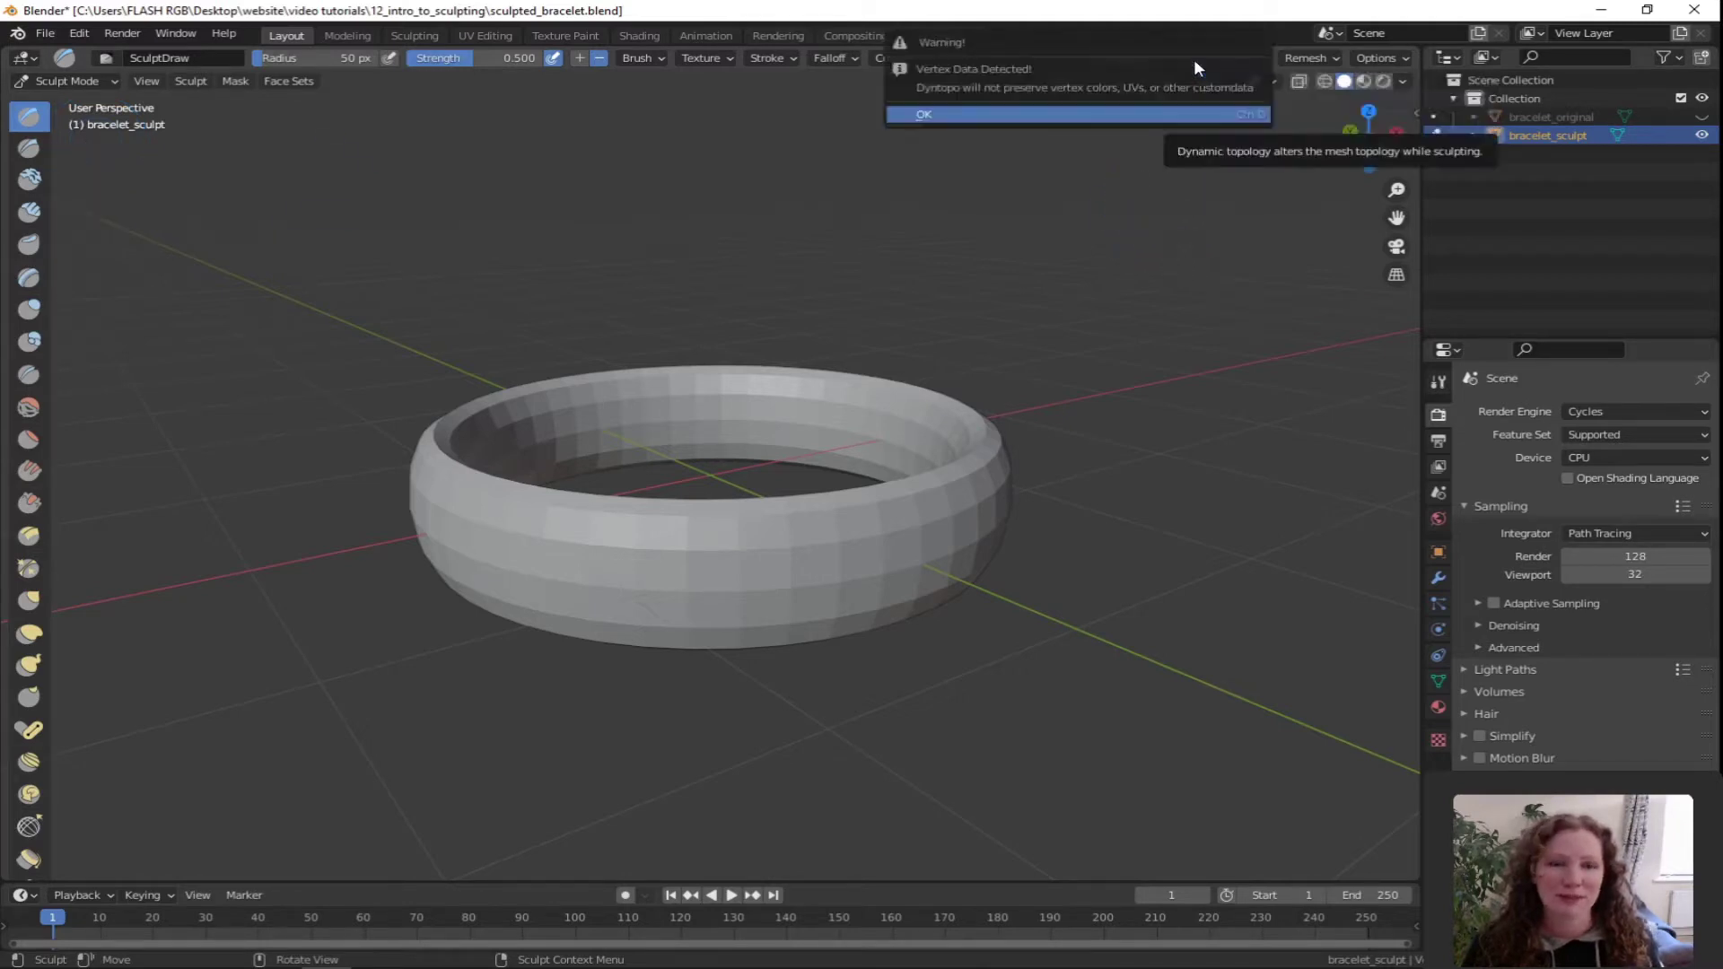
pyautogui.click(1077, 114)
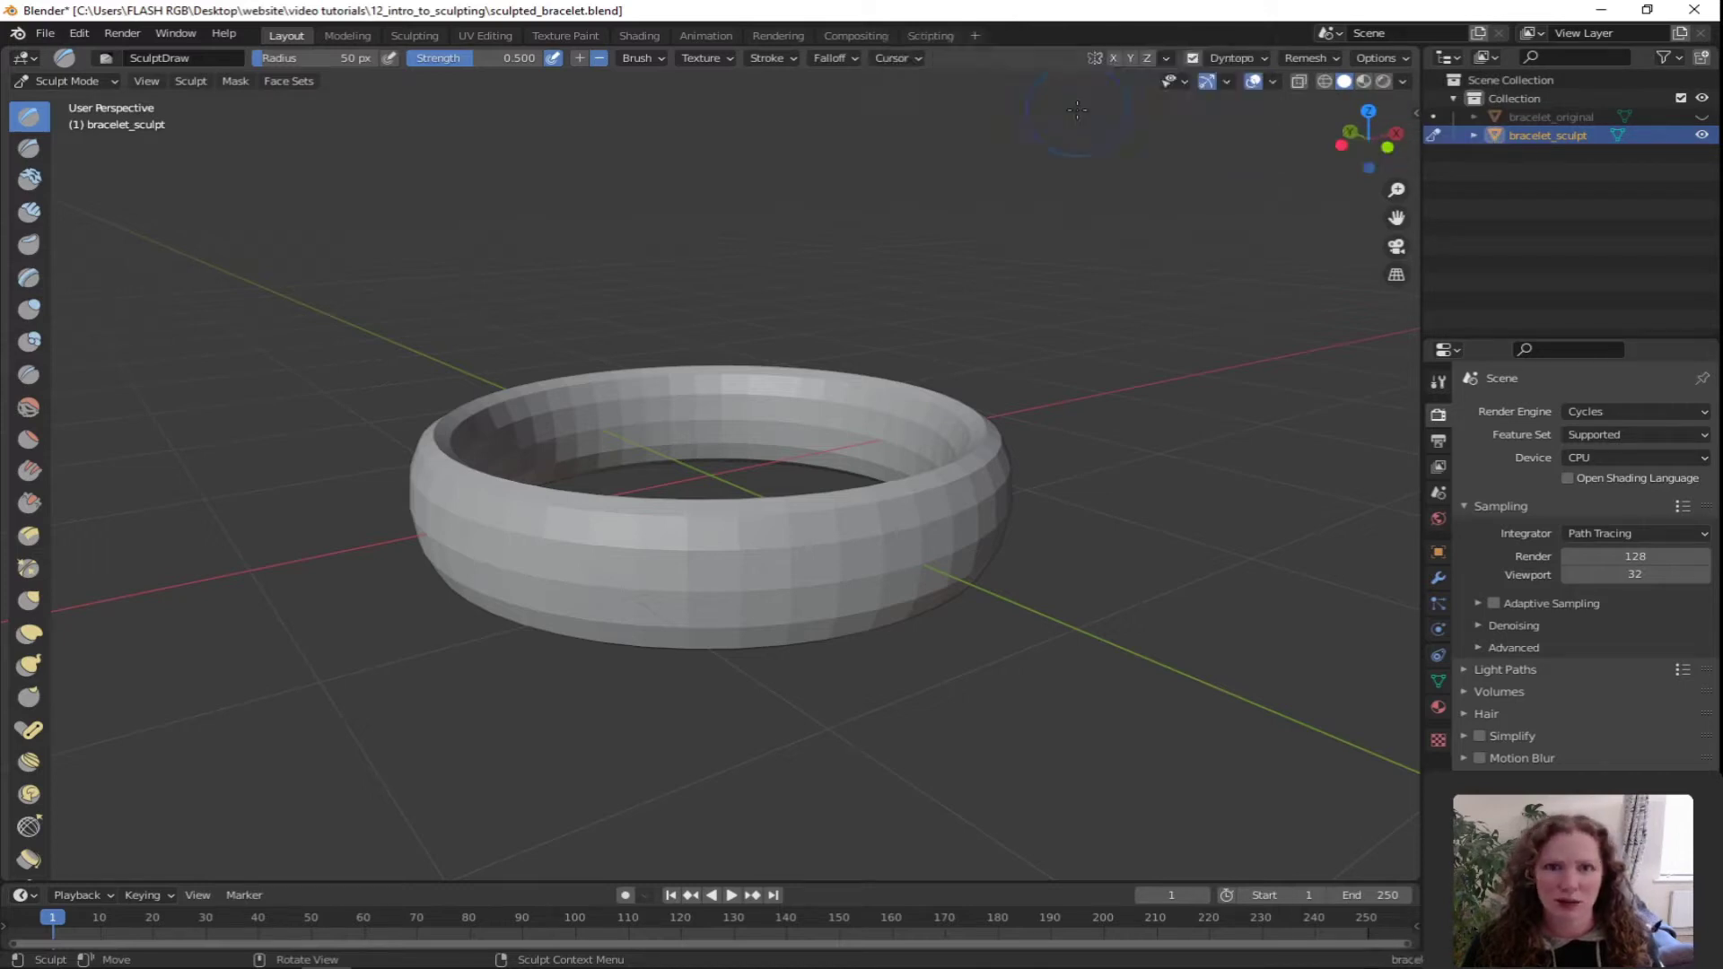
pyautogui.click(1265, 56)
pyautogui.moveTo(1275, 92); pyautogui.dragTo(1243, 93)
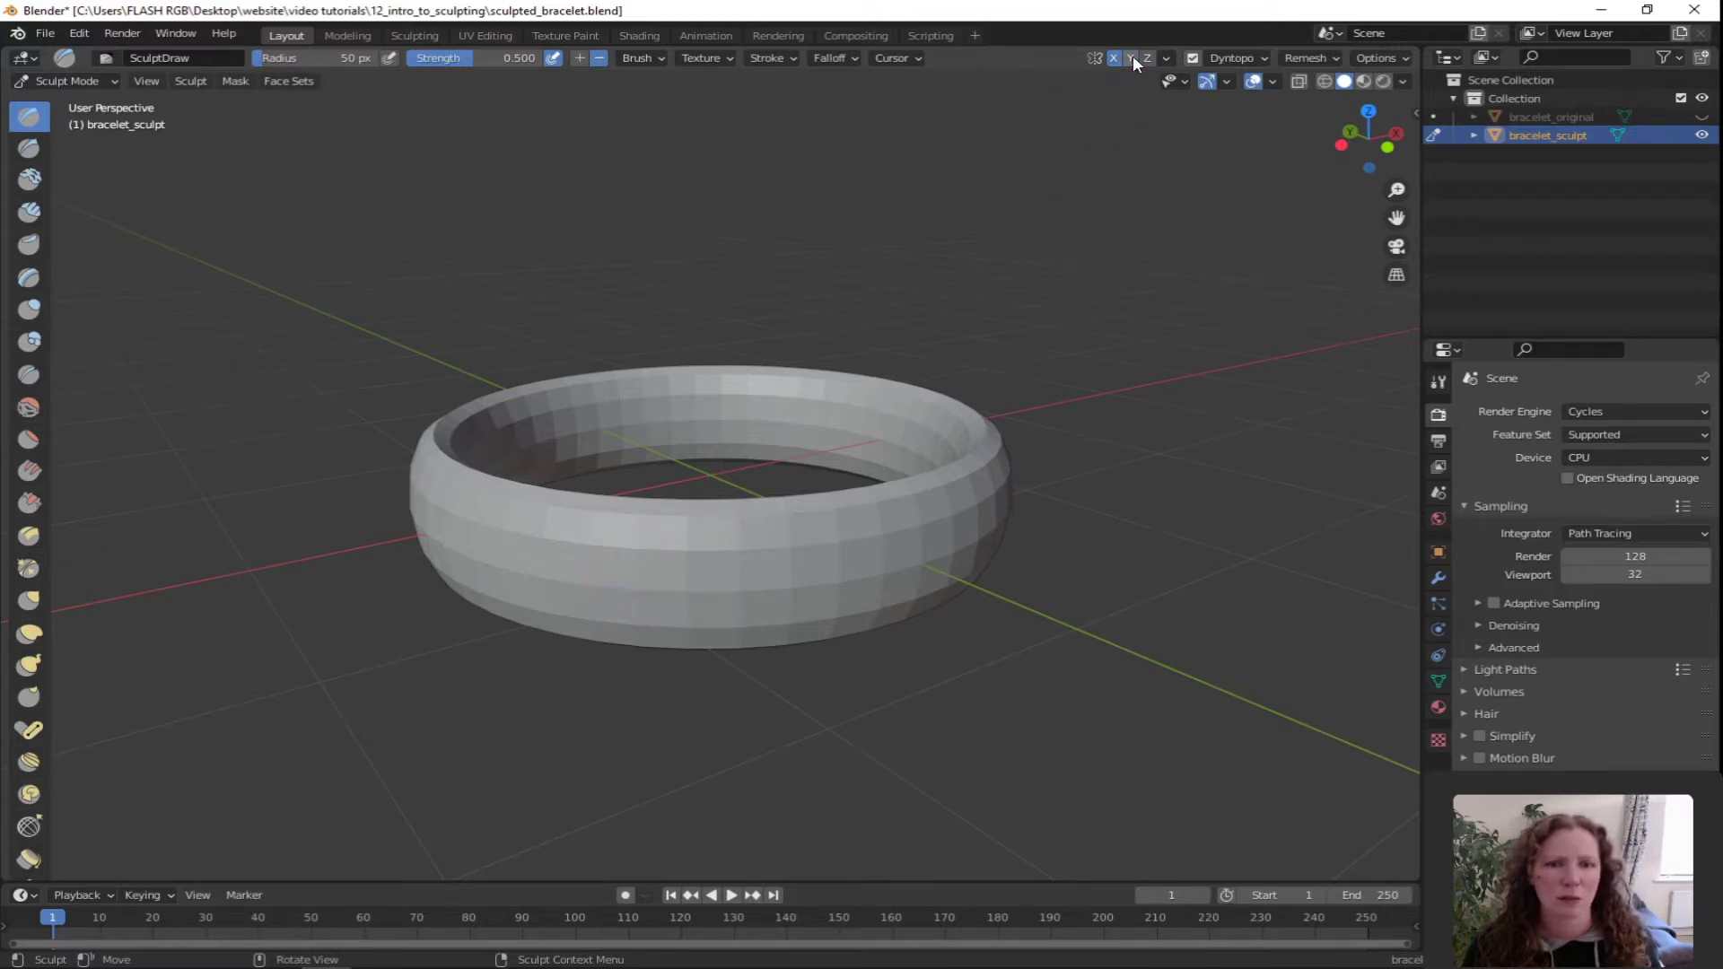
pyautogui.moveTo(570, 570)
pyautogui.mouseDown(button='middle')
pyautogui.moveTo(758, 573)
pyautogui.moveTo(569, 581)
pyautogui.moveTo(647, 580)
pyautogui.mouseUp(button='middle')
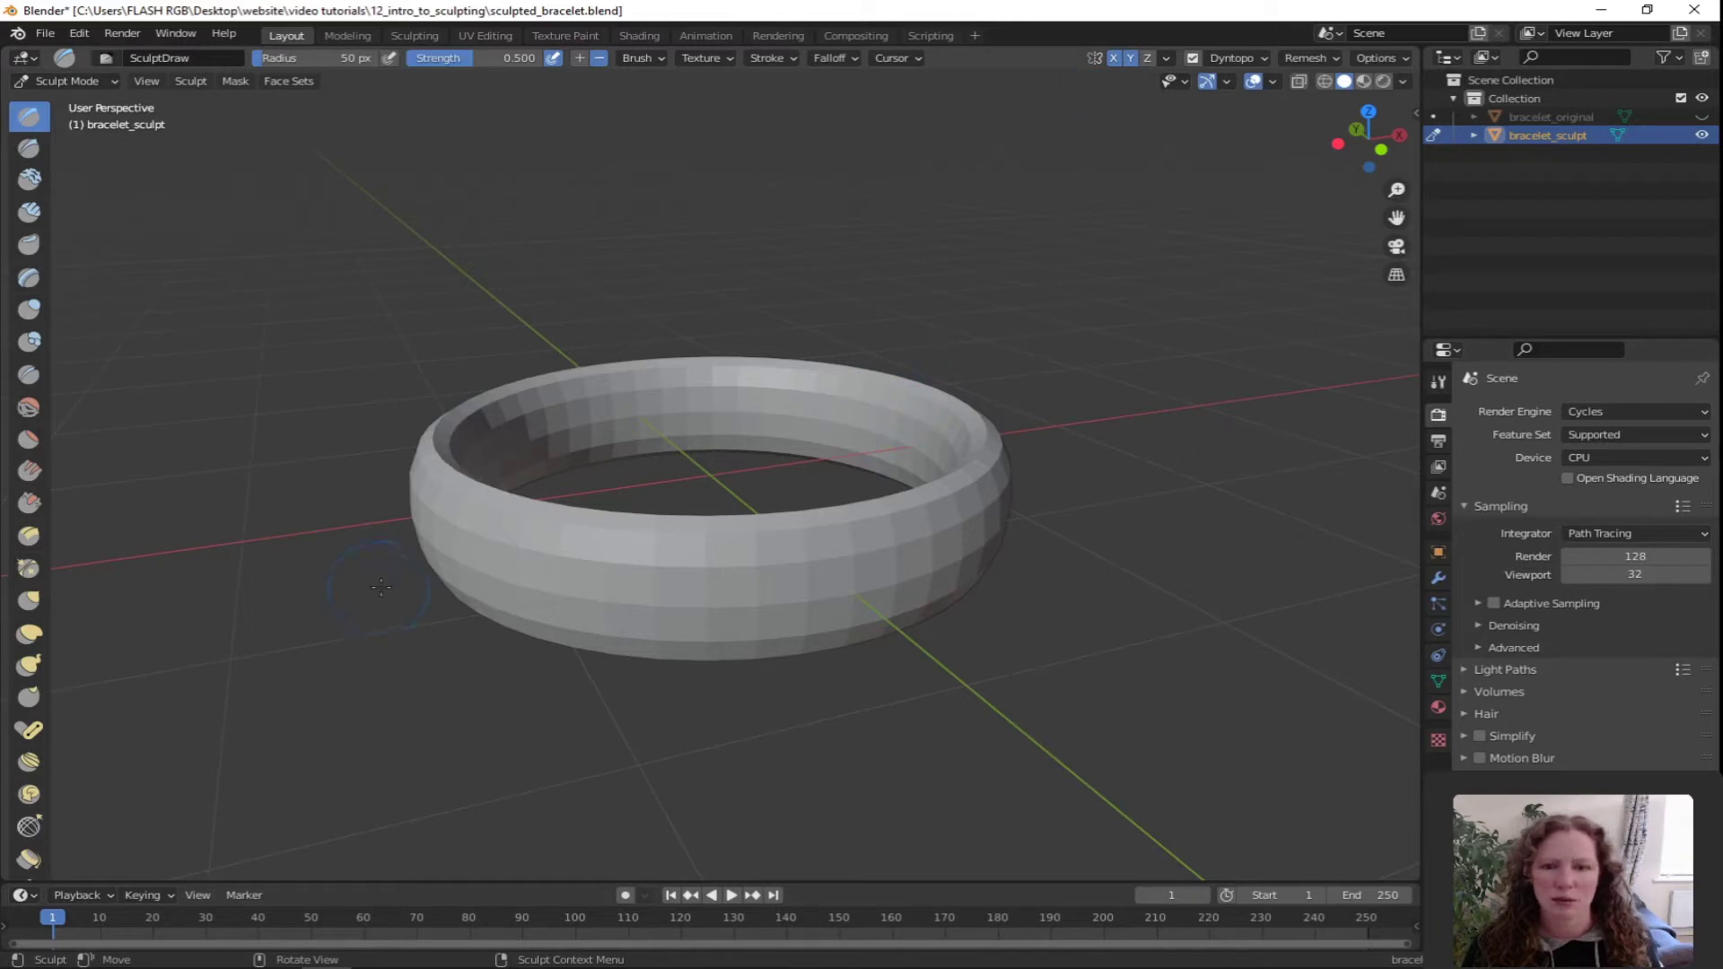
# Set the Draw brush to add and sculpt a raised ring on the bracelet's outer face with a 50 px radius
pyautogui.moveTo(574, 502)
pyautogui.mouseDown(button='middle')
pyautogui.moveTo(470, 598)
pyautogui.moveTo(569, 588)
pyautogui.moveTo(365, 224)
pyautogui.mouseUp(button='middle')
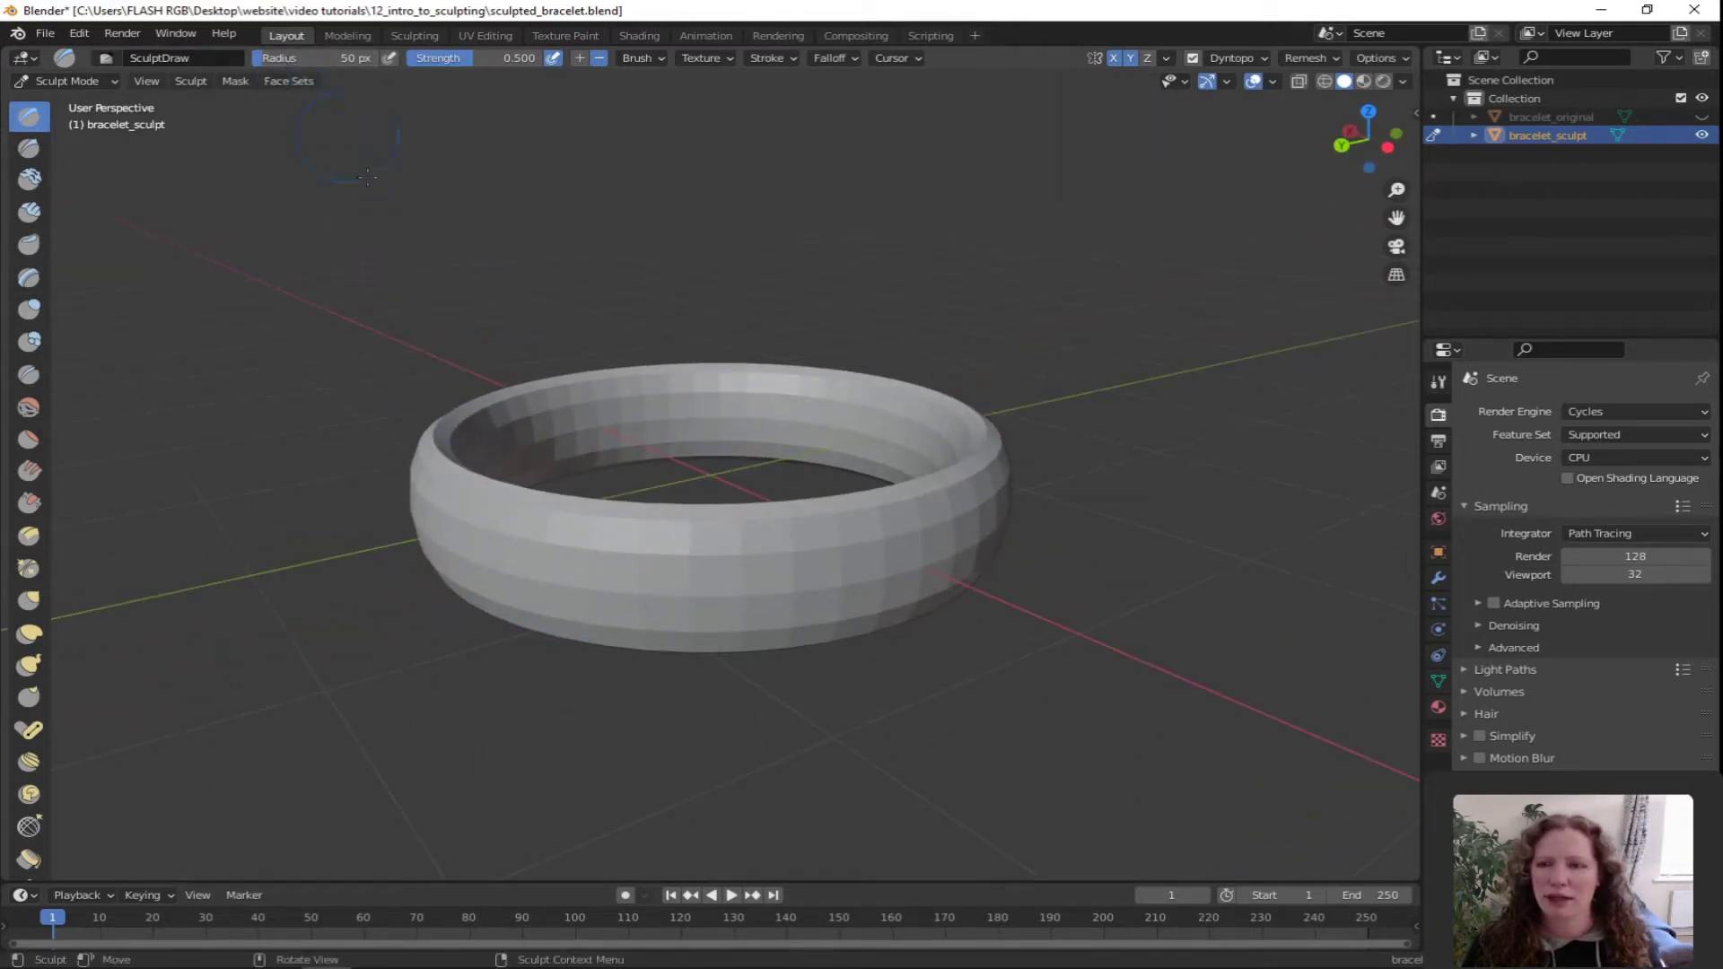
pyautogui.rightClick(404, 237)
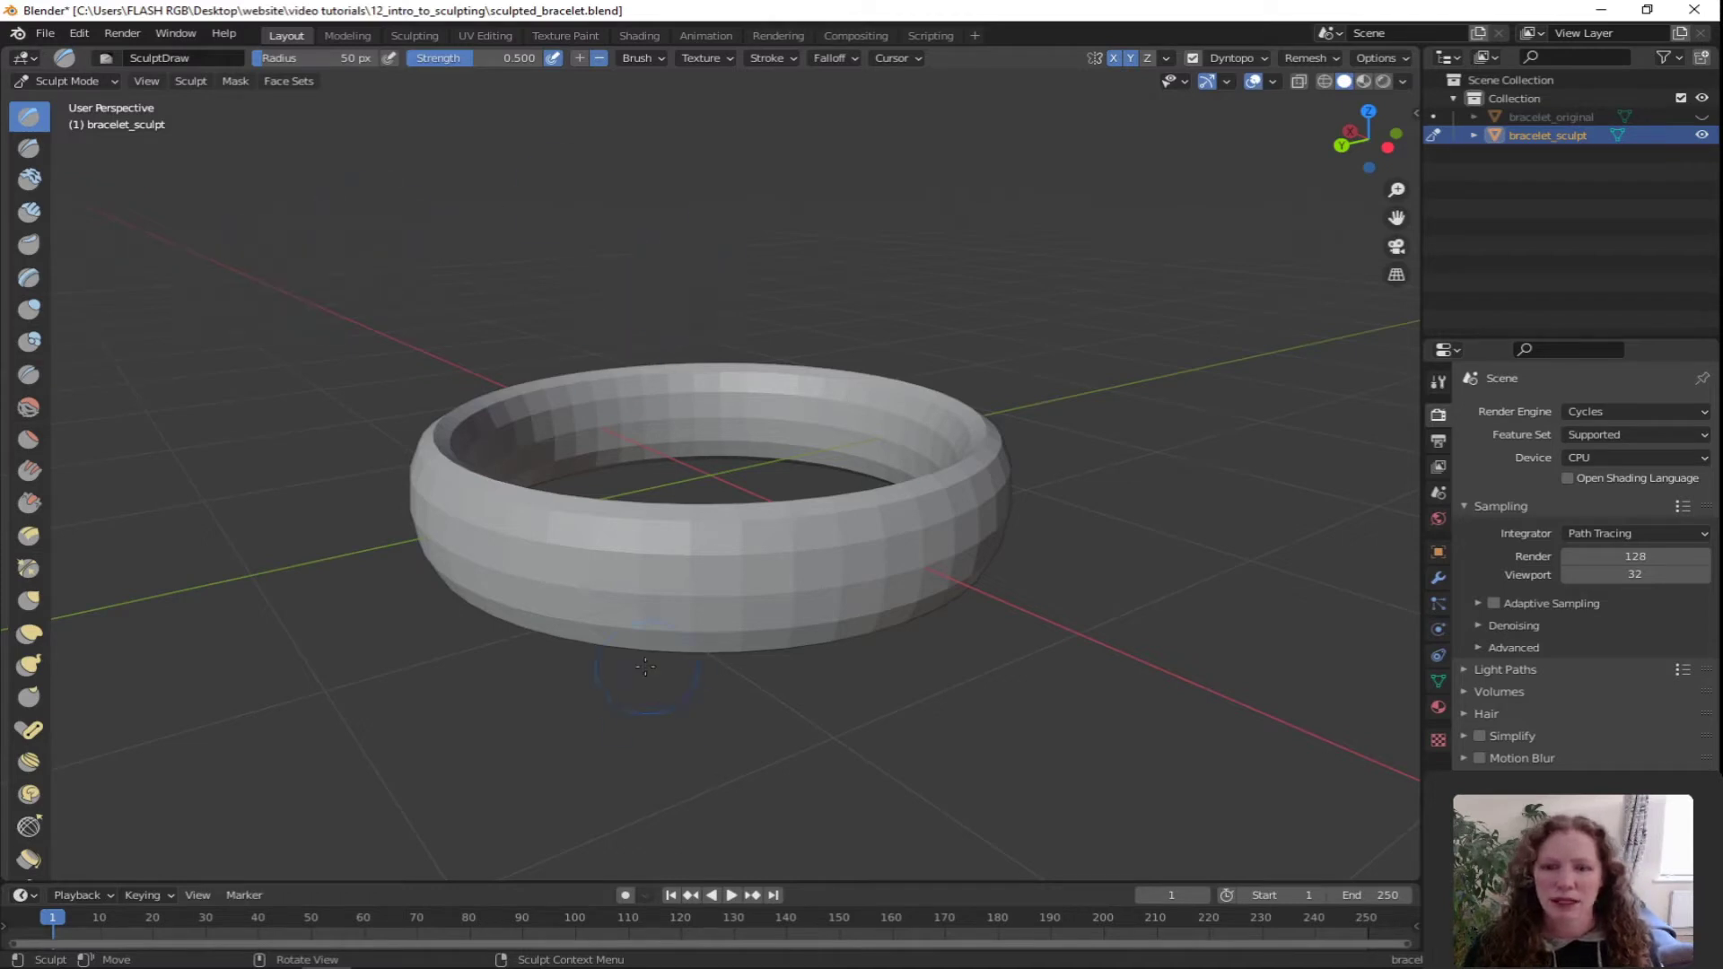
pyautogui.scroll(5, 669, 616)
pyautogui.scroll(-5, 670, 617)
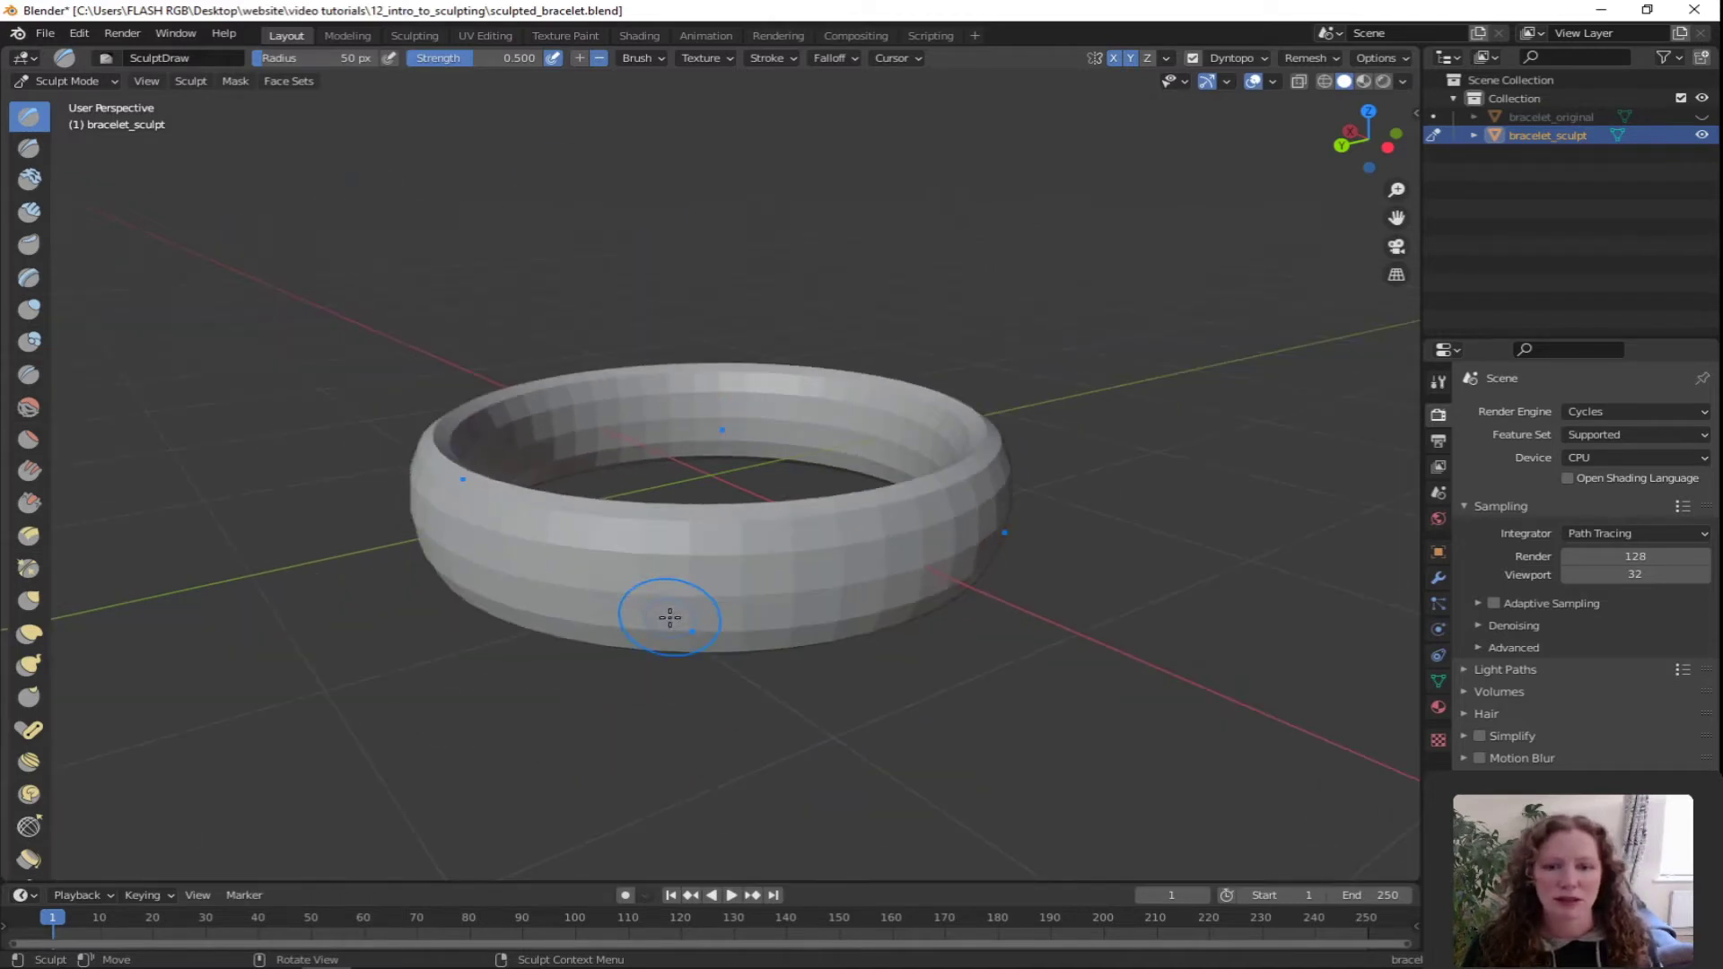
pyautogui.moveTo(670, 618)
pyautogui.mouseDown(button='middle')
pyautogui.moveTo(663, 544)
pyautogui.moveTo(707, 617)
pyautogui.mouseUp(button='middle')
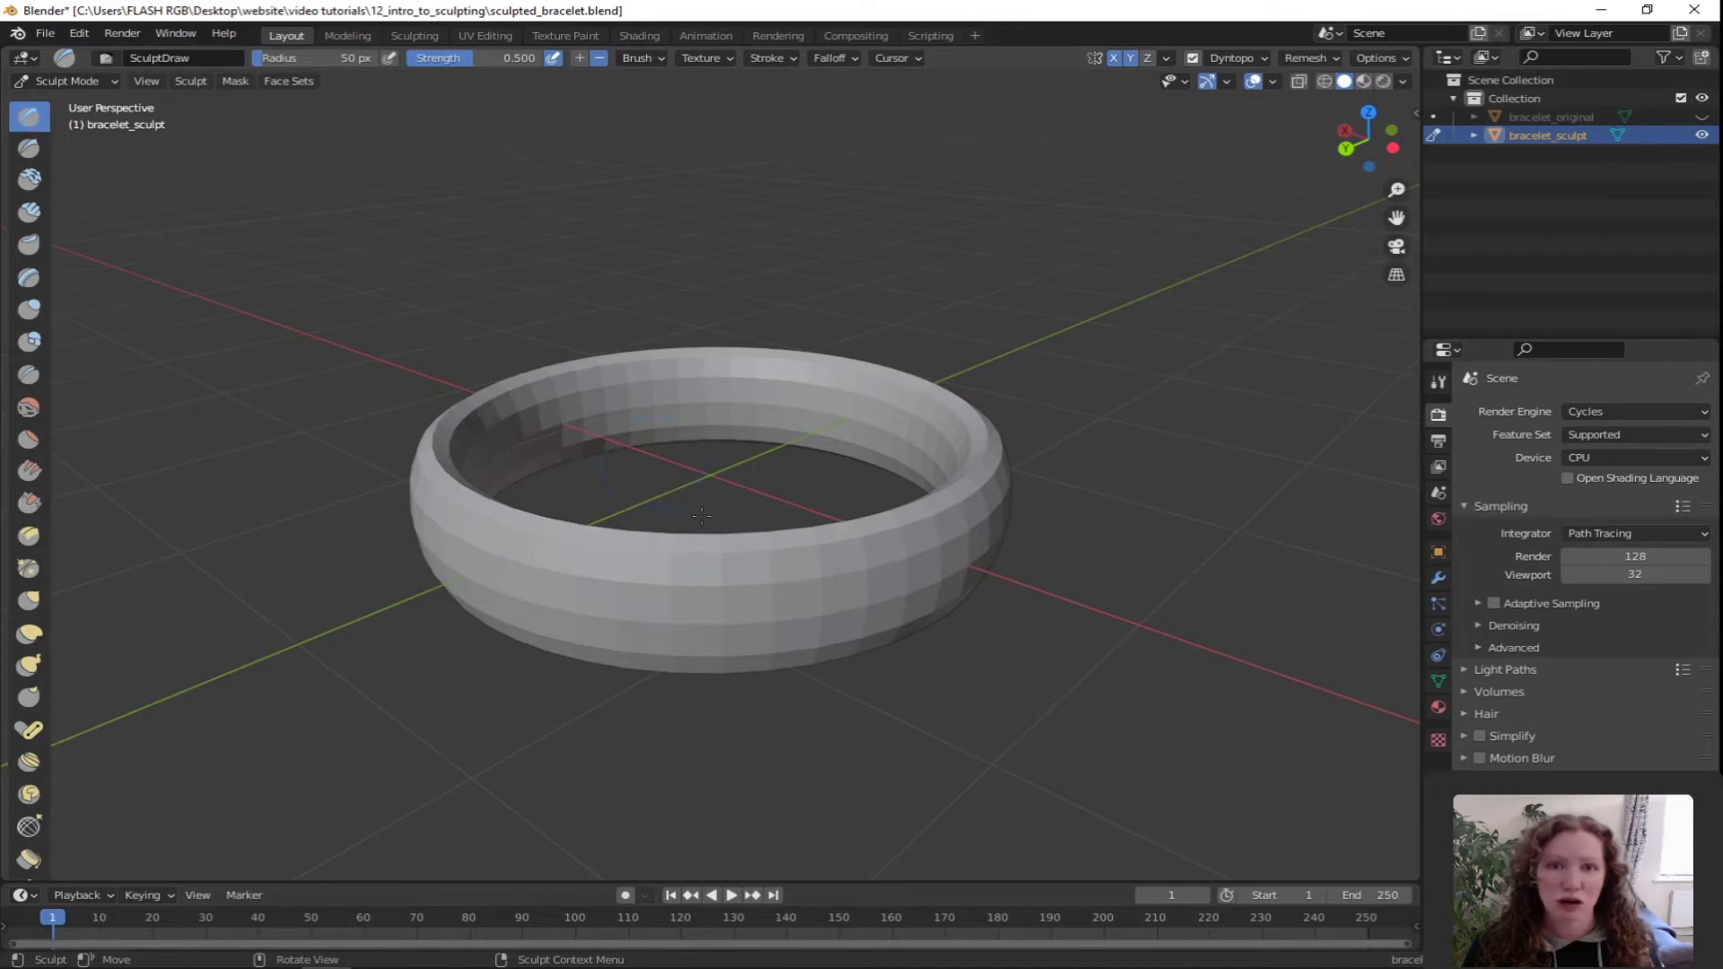
pyautogui.moveTo(729, 573); pyautogui.dragTo(770, 542, button='middle')
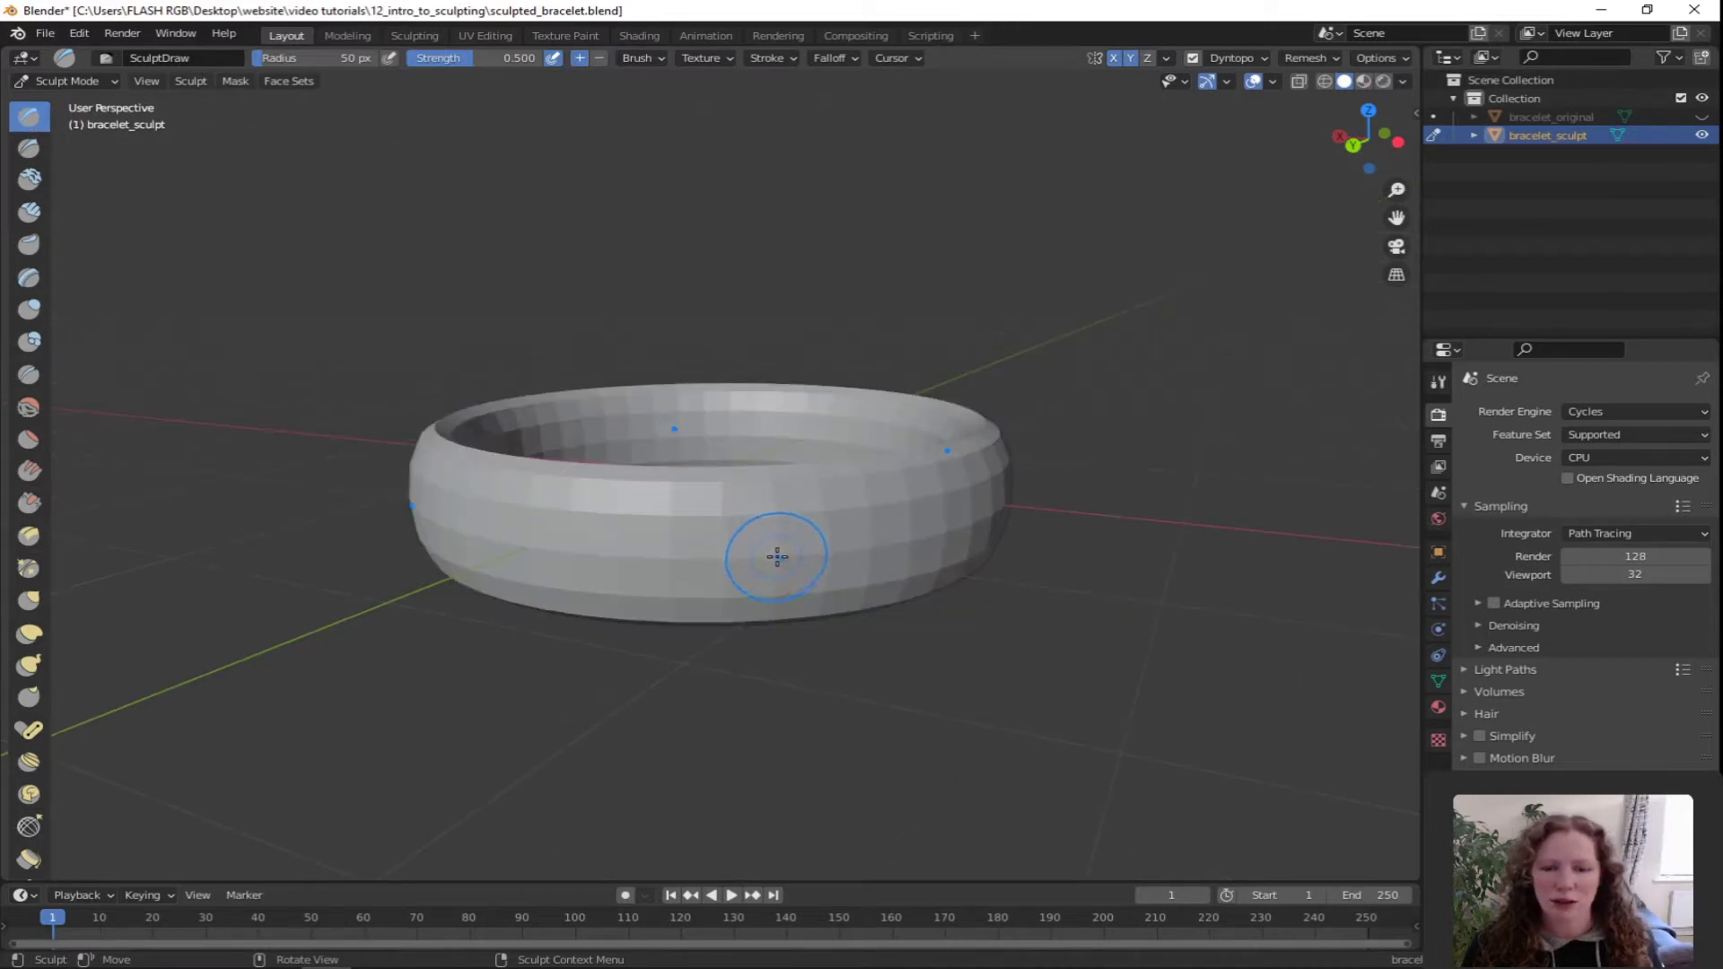
pyautogui.moveTo(777, 557)
pyautogui.mouseDown()
pyautogui.moveTo(769, 508)
pyautogui.moveTo(700, 492)
pyautogui.moveTo(664, 553)
pyautogui.moveTo(700, 610)
pyautogui.moveTo(781, 575)
pyautogui.moveTo(719, 500)
pyautogui.moveTo(672, 566)
pyautogui.moveTo(726, 617)
pyautogui.moveTo(795, 574)
pyautogui.moveTo(708, 529)
pyautogui.moveTo(745, 592)
pyautogui.mouseUp()
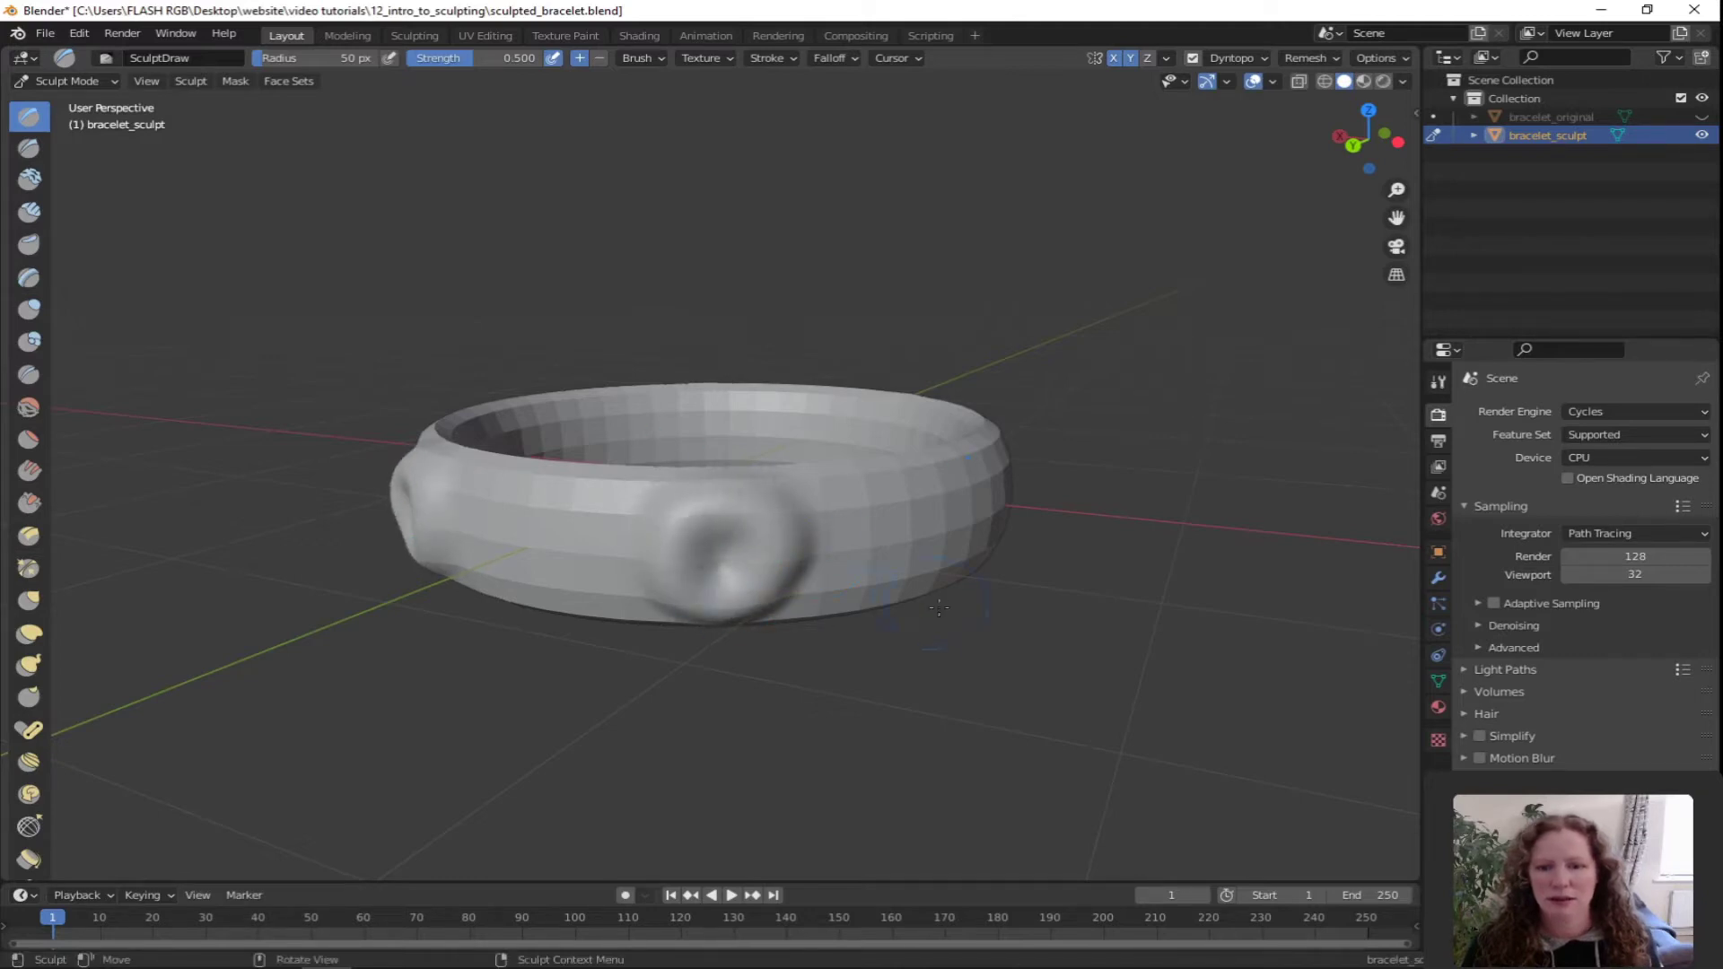
# Set the Draw brush radius to 25 px and sculpt an S-shaped swirl on the outer band beside the large ring
pyautogui.moveTo(810, 619); pyautogui.dragTo(762, 628, button='middle')
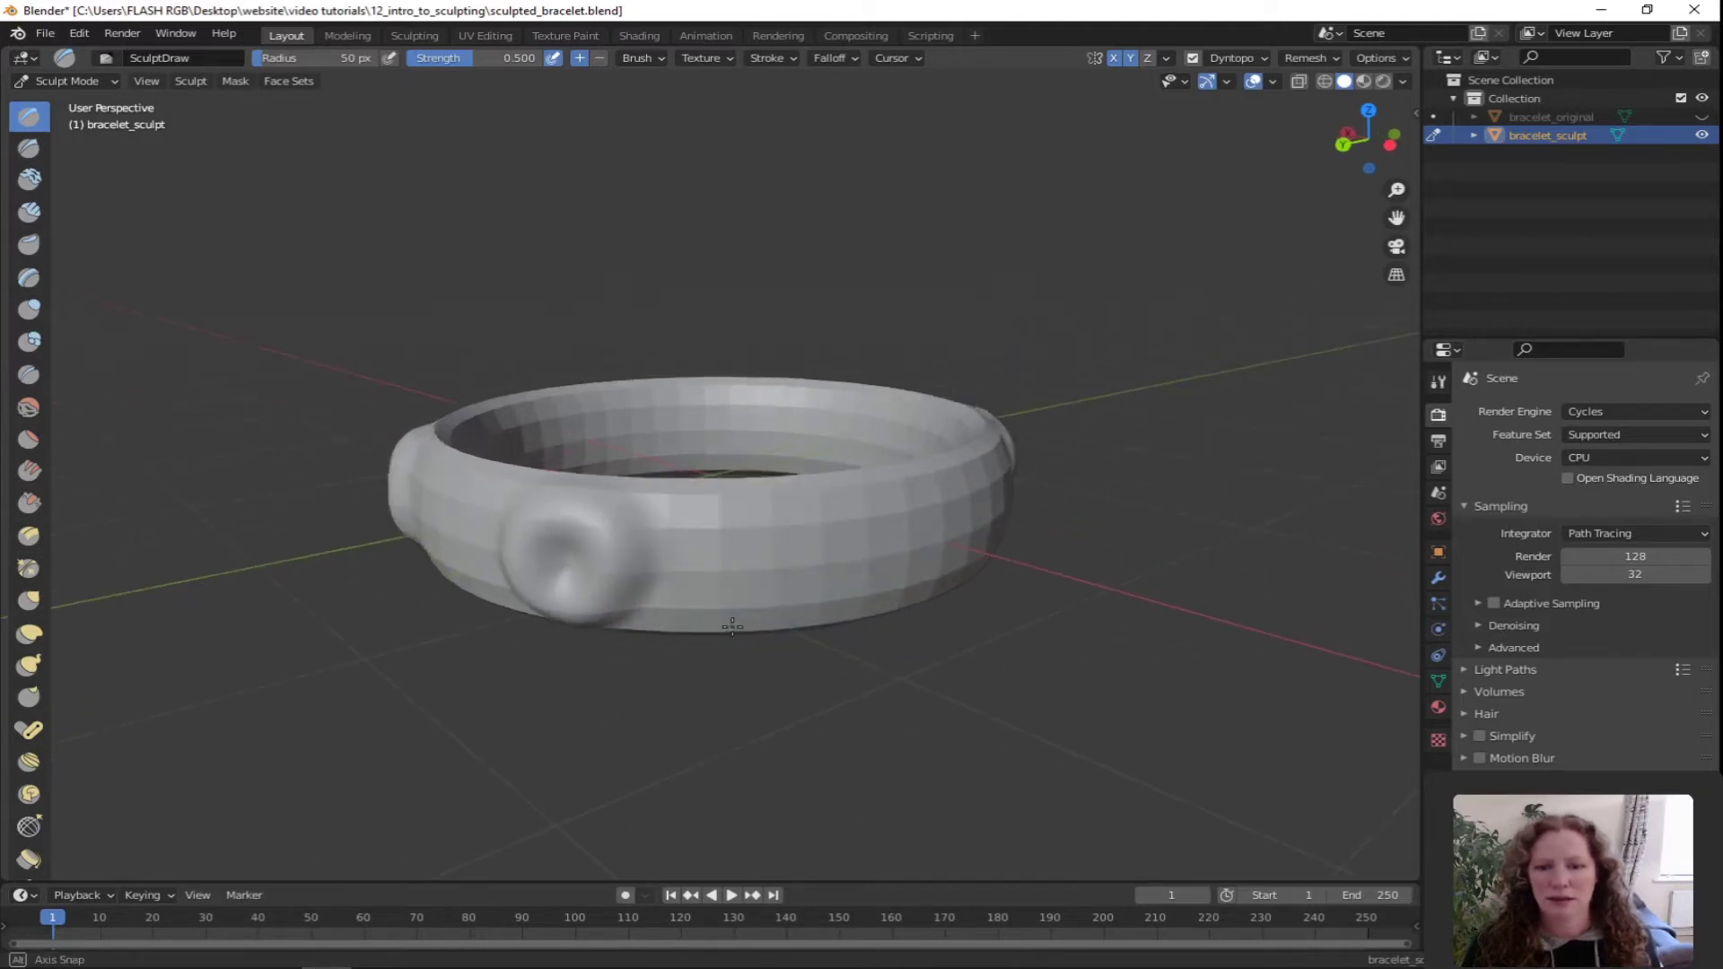
pyautogui.rightClick(762, 558)
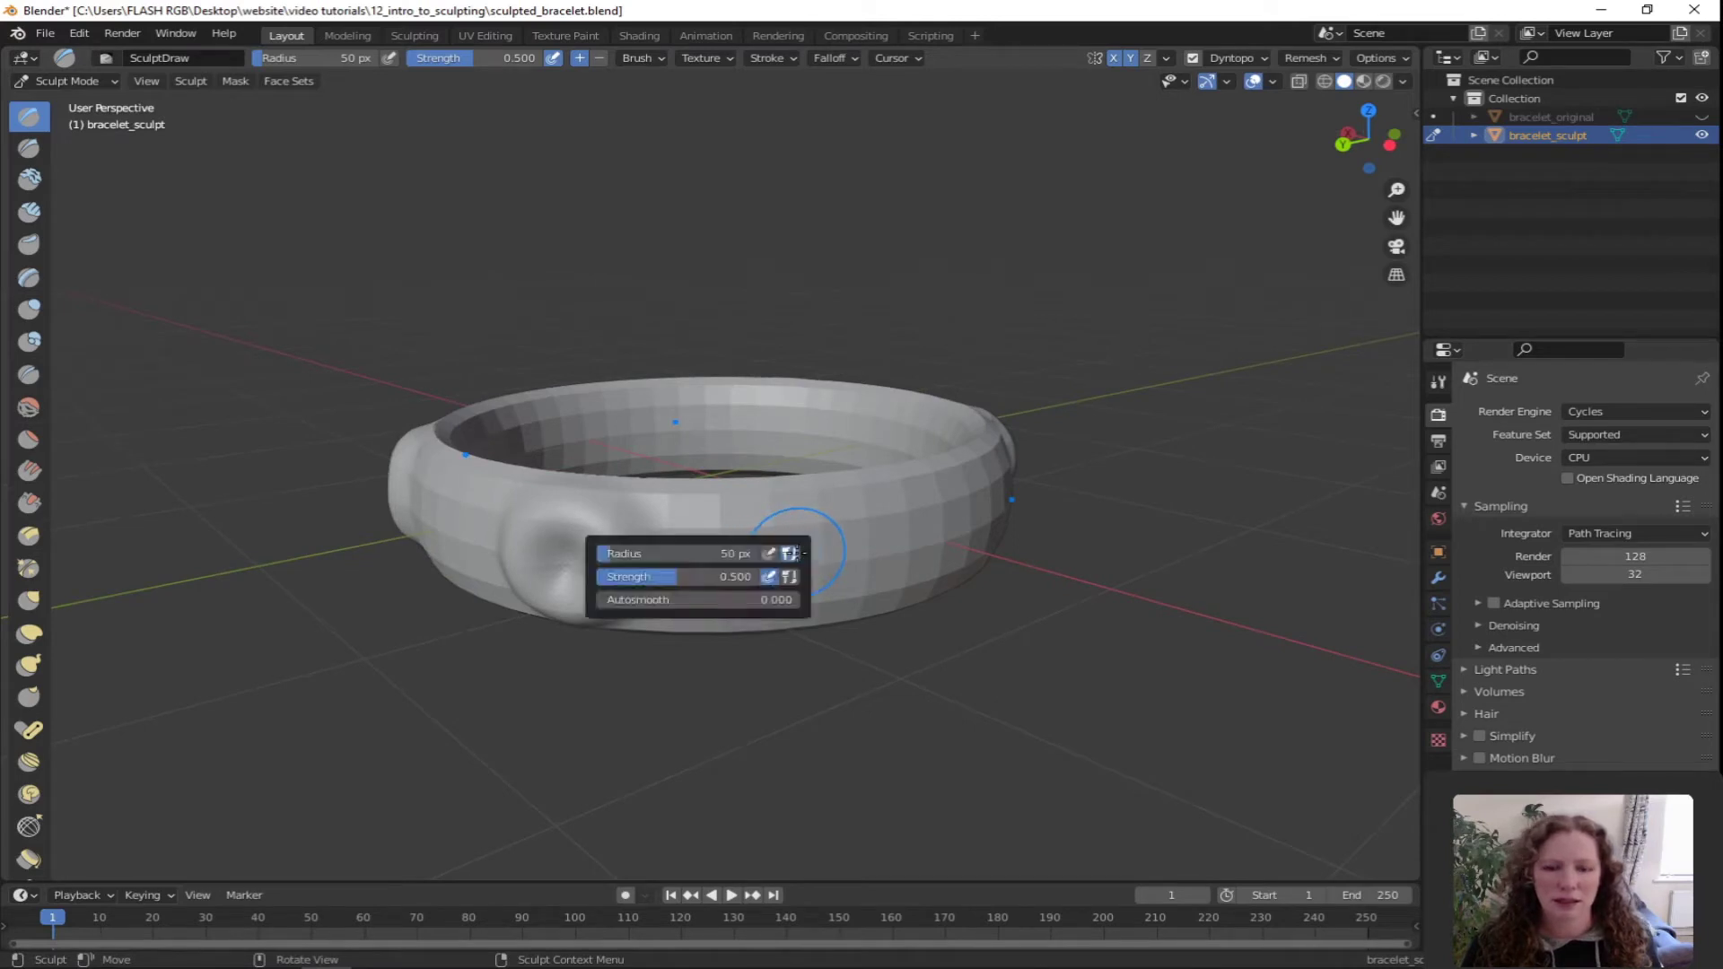
pyautogui.moveTo(650, 554); pyautogui.dragTo(636, 554)
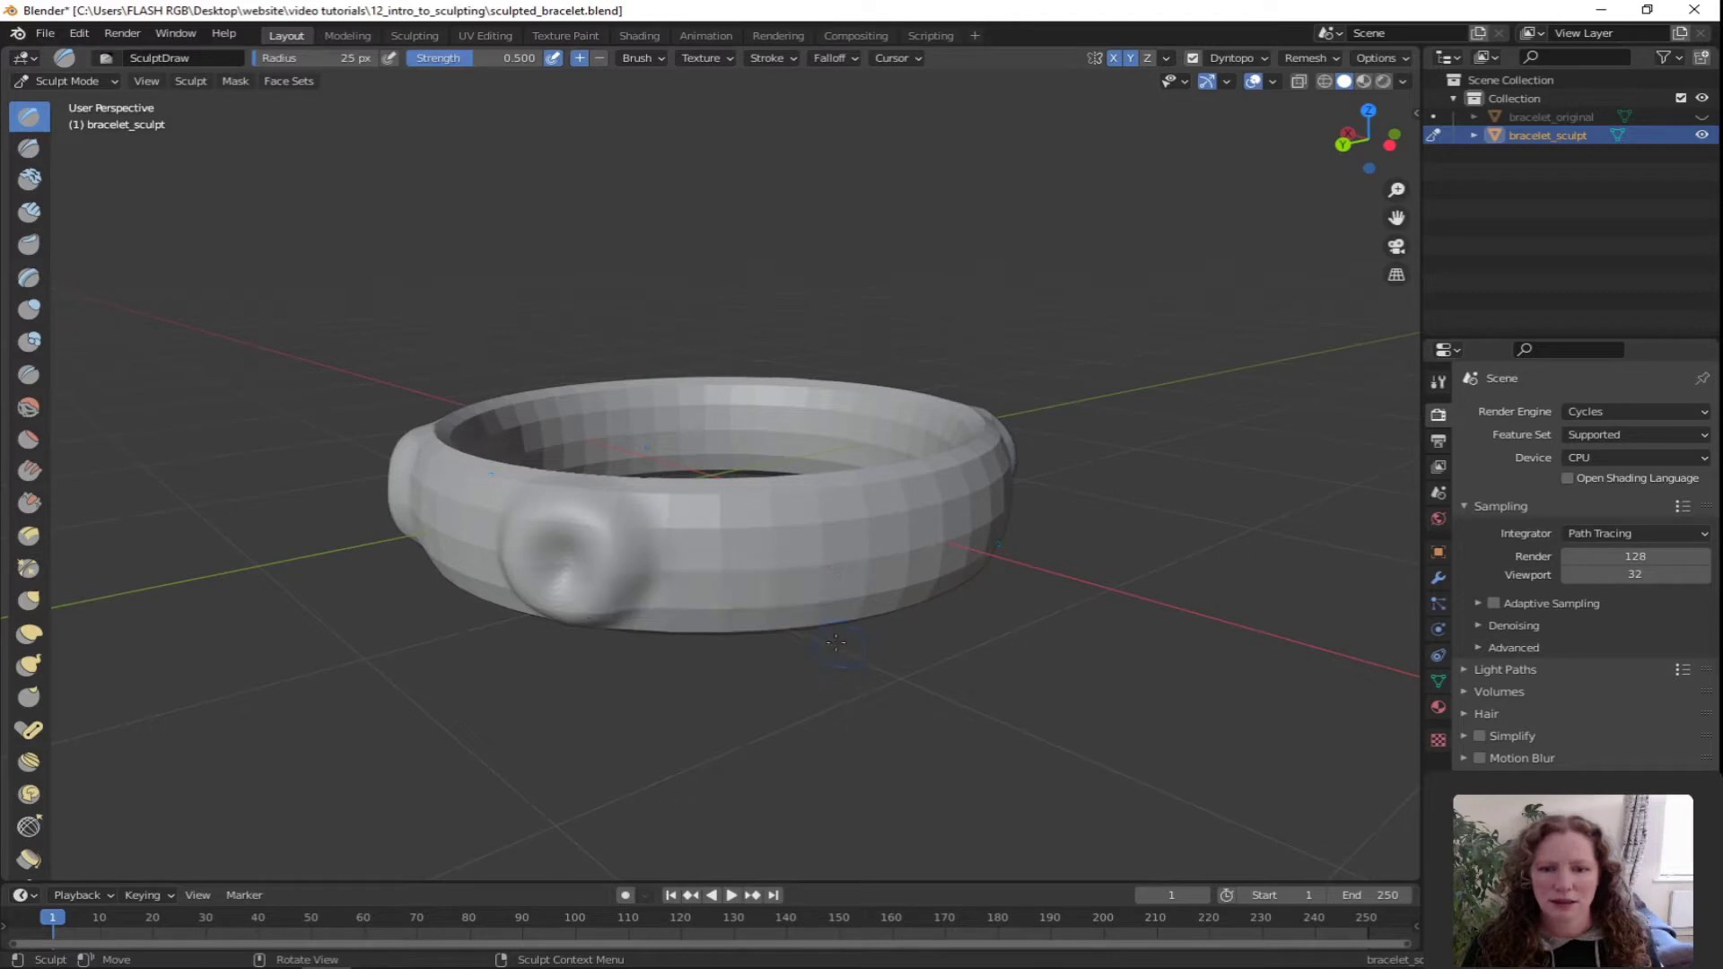
pyautogui.moveTo(769, 519)
pyautogui.mouseDown()
pyautogui.moveTo(730, 528)
pyautogui.moveTo(710, 592)
pyautogui.moveTo(812, 588)
pyautogui.moveTo(803, 546)
pyautogui.moveTo(718, 565)
pyautogui.moveTo(812, 556)
pyautogui.moveTo(866, 512)
pyautogui.moveTo(924, 538)
pyautogui.moveTo(887, 584)
pyautogui.moveTo(857, 560)
pyautogui.moveTo(884, 583)
pyautogui.moveTo(964, 561)
pyautogui.moveTo(841, 530)
pyautogui.moveTo(772, 596)
pyautogui.moveTo(758, 538)
pyautogui.moveTo(745, 597)
pyautogui.moveTo(848, 543)
pyautogui.moveTo(888, 572)
pyautogui.mouseUp()
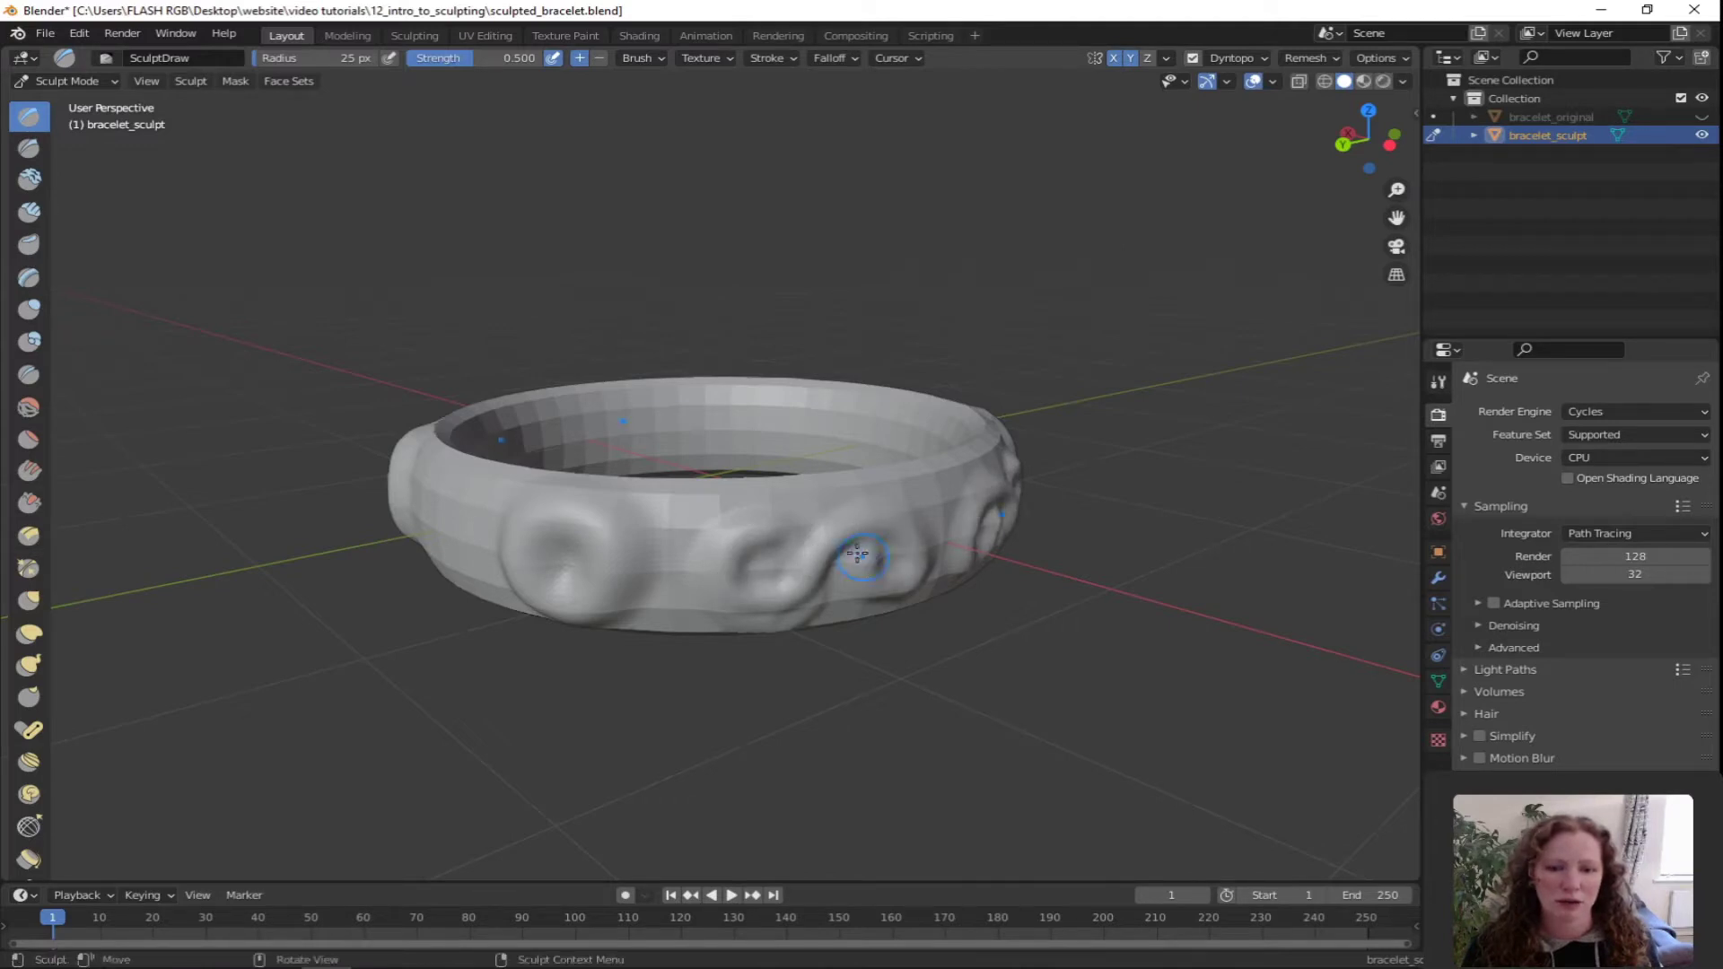
# Sculpt sharp diagonal creases beside the large ring and a Y-shaped ridge between the mirrored swirls with the Draw Sharp brush
pyautogui.moveTo(889, 573)
pyautogui.mouseDown(button='middle')
pyautogui.moveTo(957, 552)
pyautogui.moveTo(692, 529)
pyautogui.moveTo(418, 561)
pyautogui.moveTo(395, 502)
pyautogui.mouseUp(button='middle')
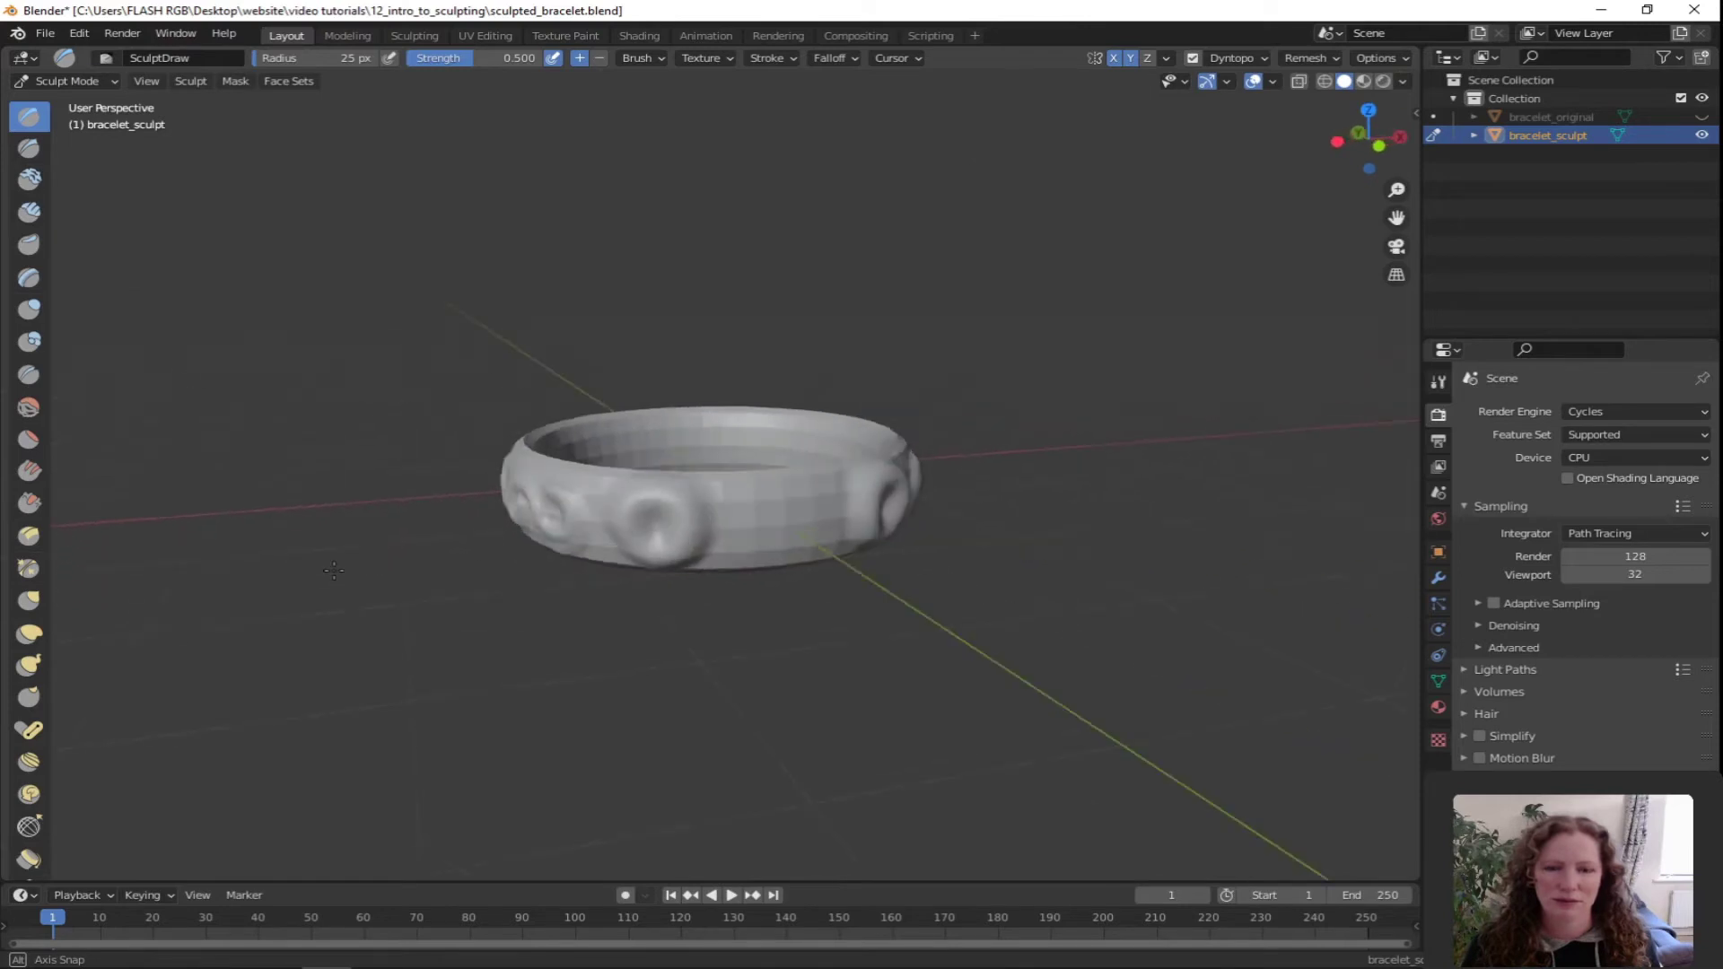
pyautogui.click(27, 149)
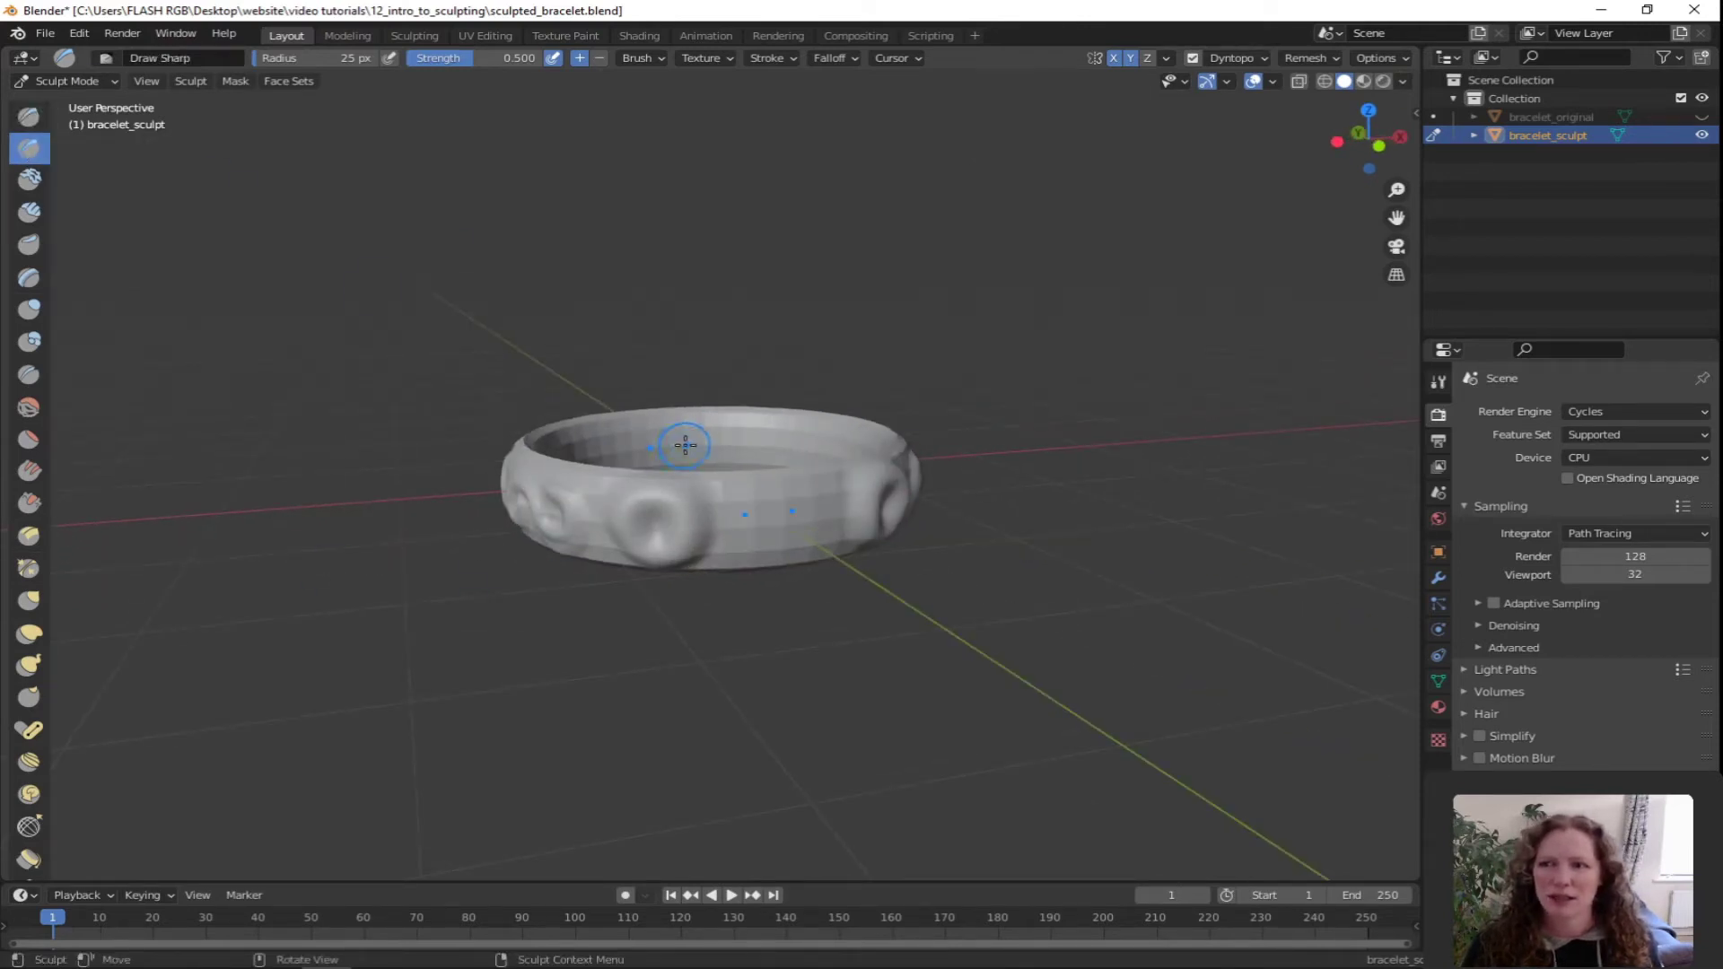
pyautogui.scroll(2, 754, 520)
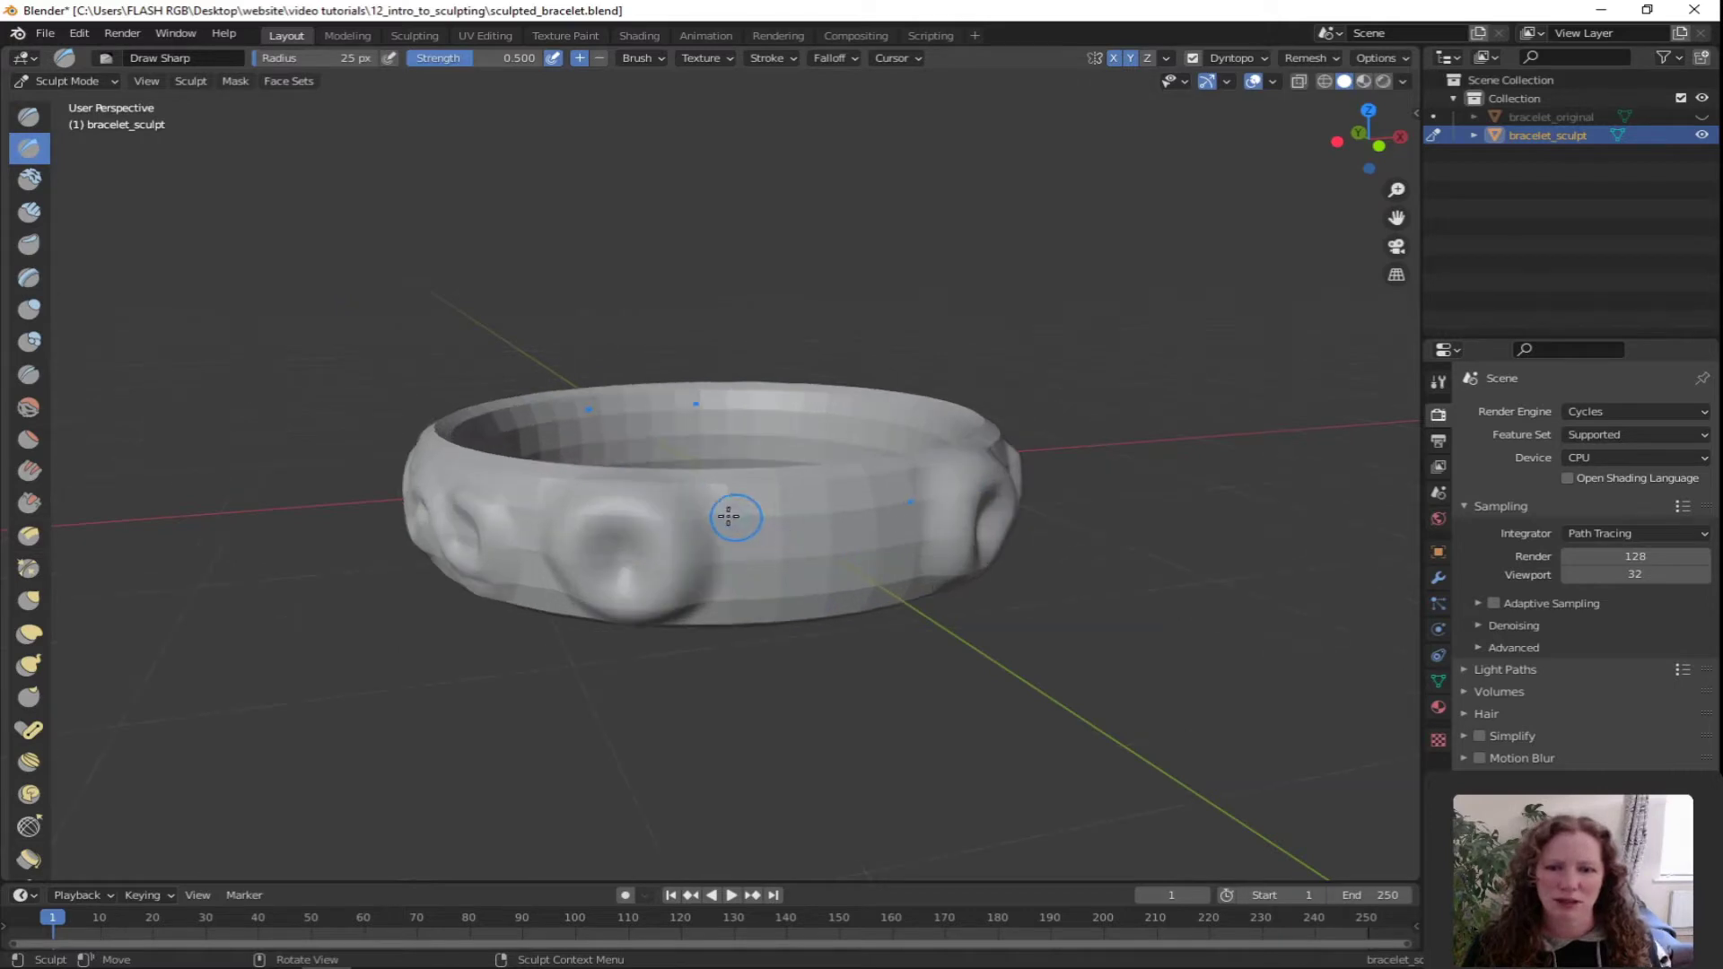
pyautogui.moveTo(749, 521)
pyautogui.mouseDown()
pyautogui.moveTo(803, 581)
pyautogui.moveTo(692, 490)
pyautogui.moveTo(766, 553)
pyautogui.mouseUp()
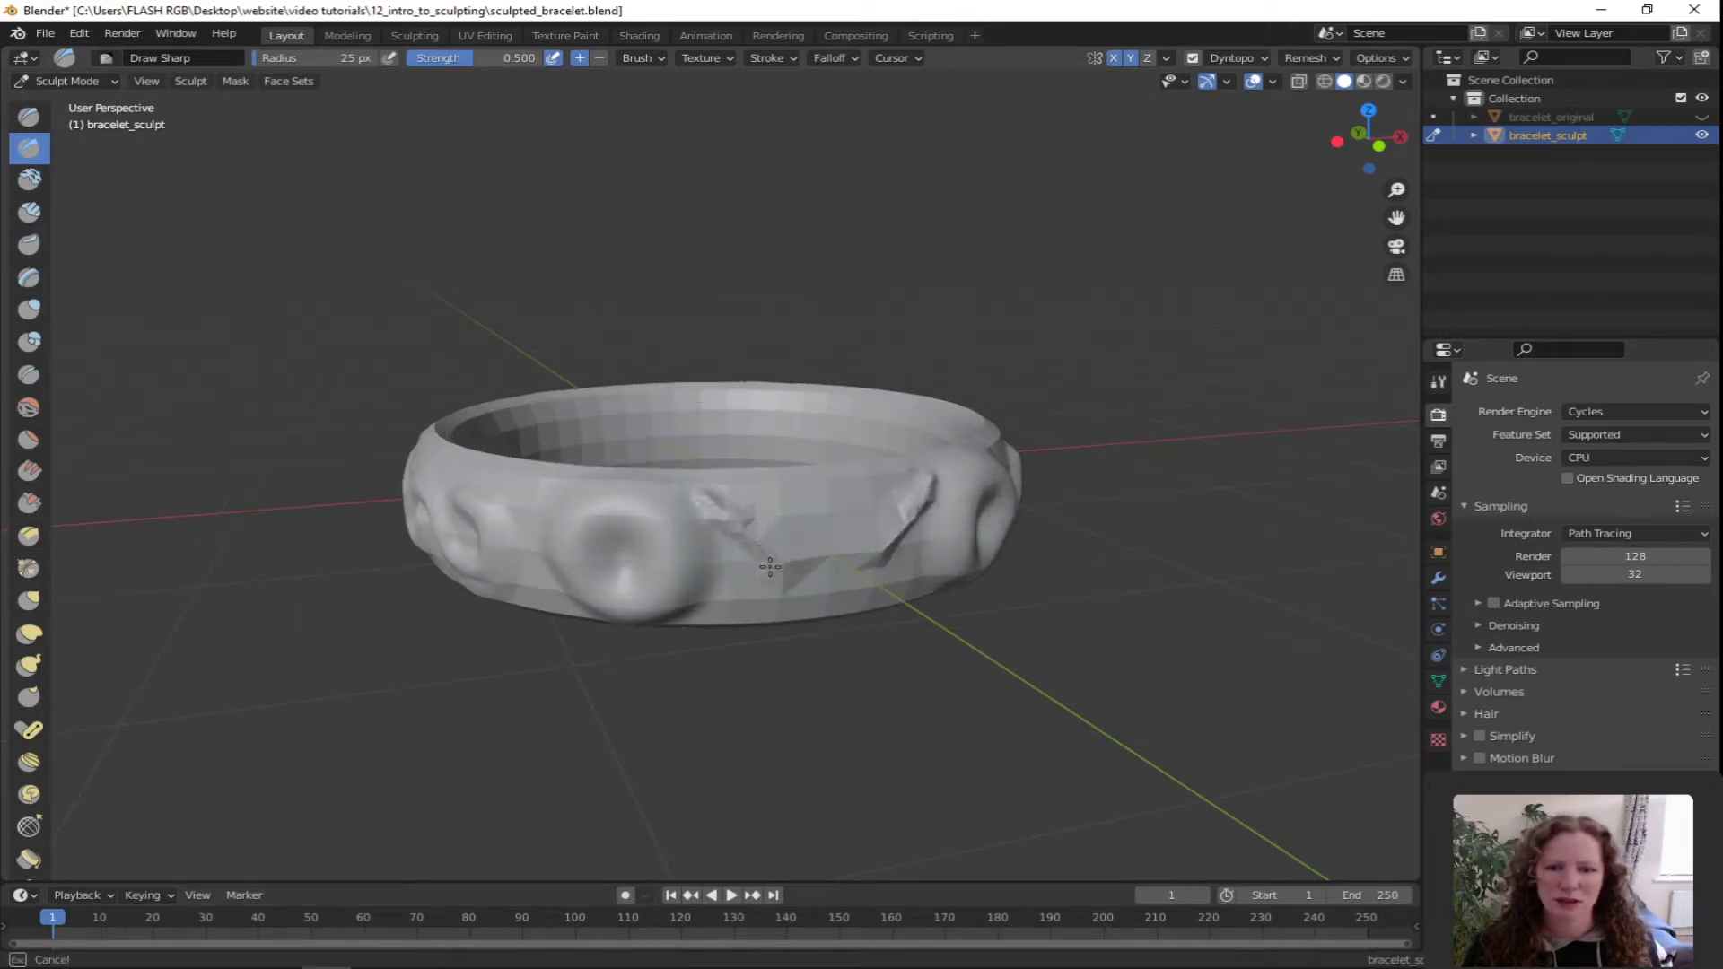
pyautogui.moveTo(493, 591)
pyautogui.mouseDown(button='middle')
pyautogui.moveTo(579, 591)
pyautogui.moveTo(773, 499)
pyautogui.mouseUp(button='middle')
pyautogui.moveTo(805, 471); pyautogui.dragTo(789, 549)
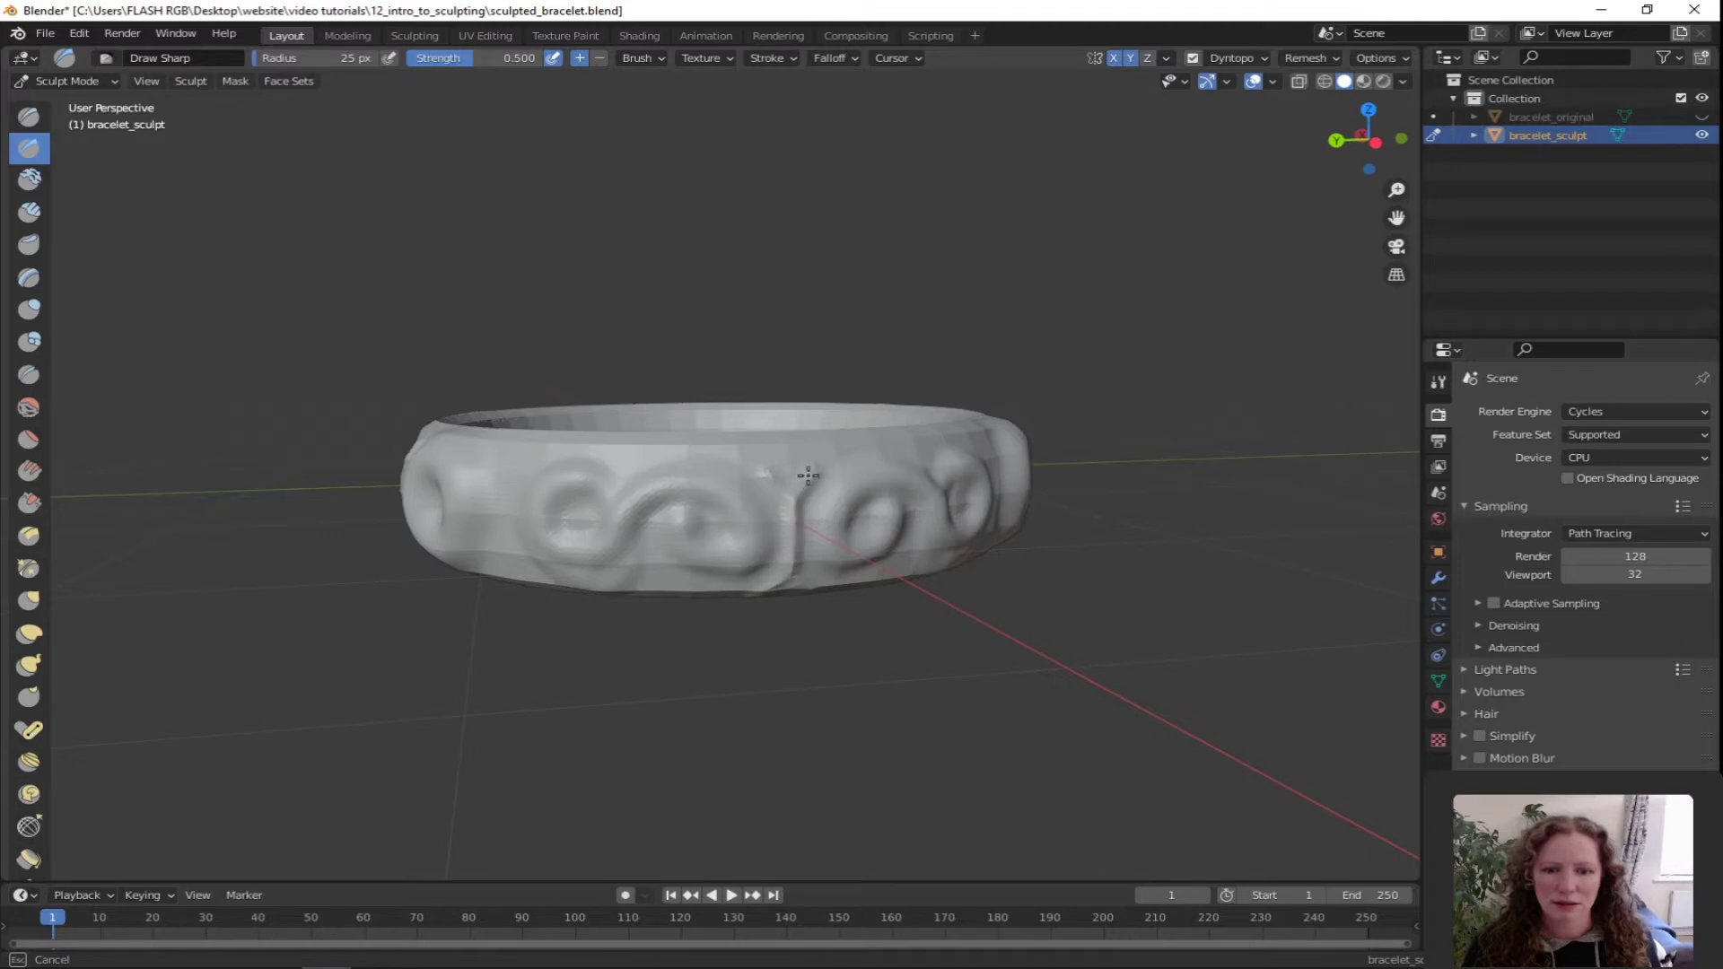
pyautogui.moveTo(800, 490); pyautogui.dragTo(794, 529)
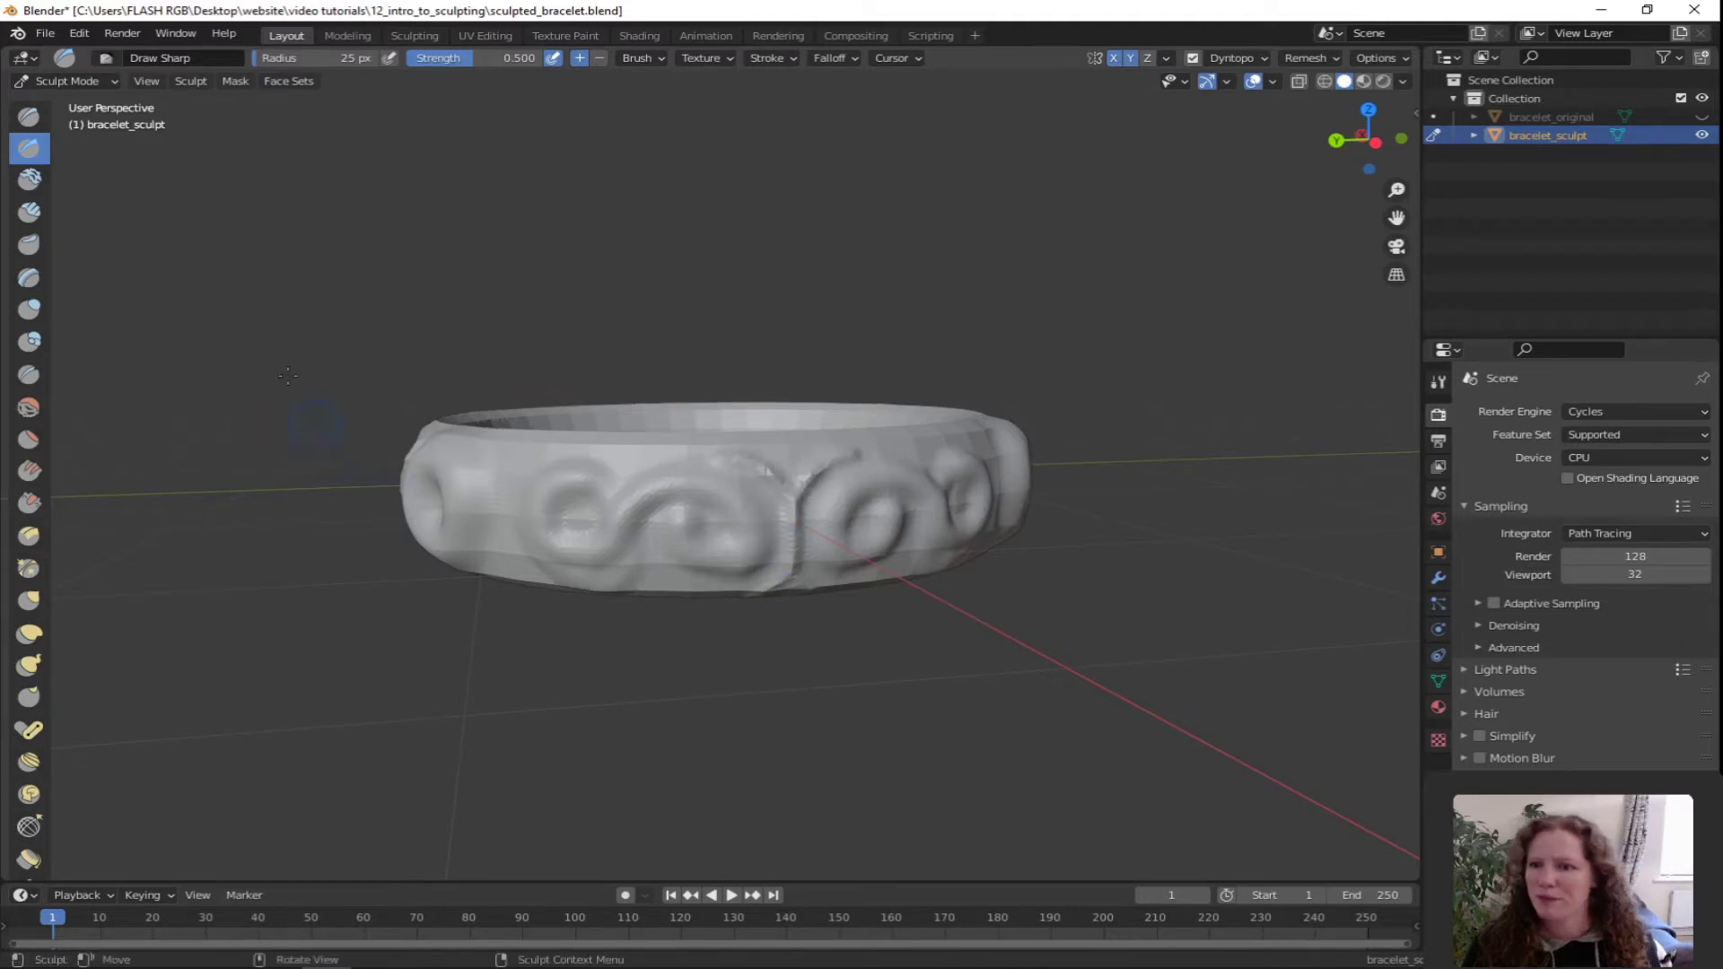
# Build up thick raised shapes around the large ring and beside the swirl with the Clay brush
pyautogui.click(29, 179)
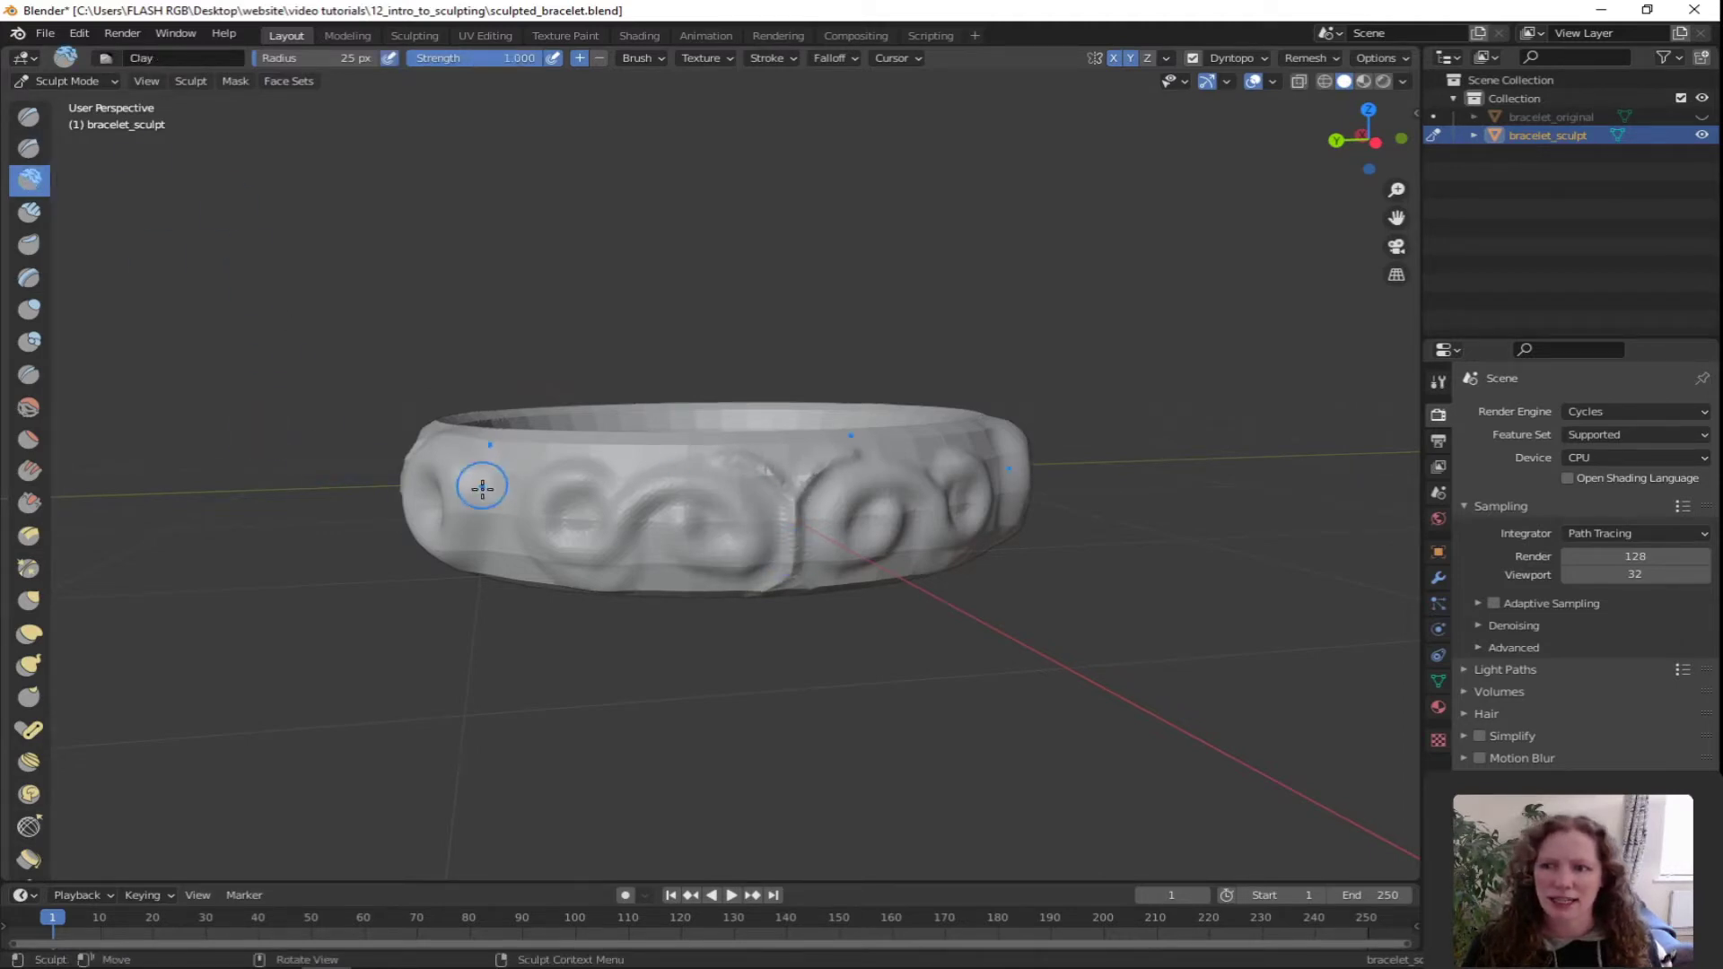
pyautogui.moveTo(481, 487)
pyautogui.mouseDown(button='middle')
pyautogui.moveTo(569, 504)
pyautogui.moveTo(615, 481)
pyautogui.mouseUp(button='middle')
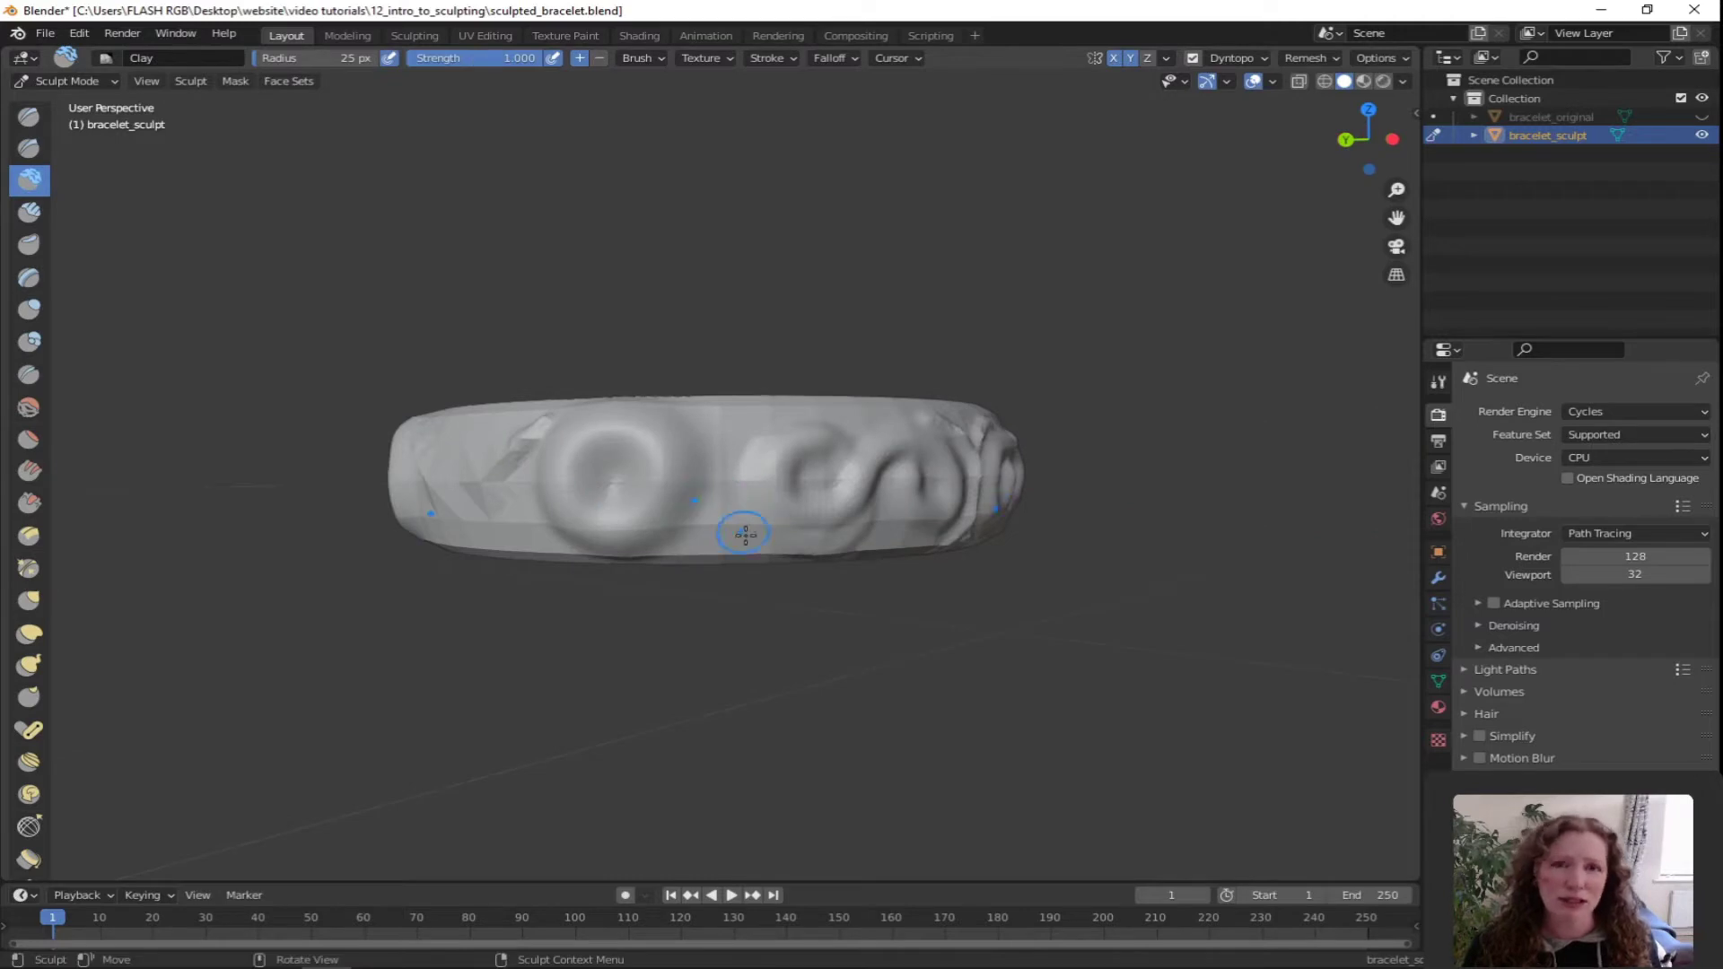
pyautogui.moveTo(733, 517)
pyautogui.mouseDown()
pyautogui.moveTo(717, 516)
pyautogui.moveTo(714, 468)
pyautogui.moveTo(749, 535)
pyautogui.mouseUp()
pyautogui.moveTo(749, 535)
pyautogui.mouseDown(button='middle')
pyautogui.moveTo(709, 511)
pyautogui.moveTo(725, 499)
pyautogui.moveTo(689, 507)
pyautogui.mouseUp(button='middle')
pyautogui.moveTo(696, 493)
pyautogui.mouseDown()
pyautogui.moveTo(646, 458)
pyautogui.moveTo(731, 522)
pyautogui.moveTo(727, 457)
pyautogui.moveTo(834, 563)
pyautogui.moveTo(738, 465)
pyautogui.moveTo(604, 458)
pyautogui.moveTo(739, 566)
pyautogui.mouseUp()
pyautogui.moveTo(644, 481); pyautogui.dragTo(654, 500)
# Sculpt flat strips above and beside the swirl on the outer band with the Clay Strips brush
pyautogui.moveTo(654, 500)
pyautogui.mouseDown(button='middle')
pyautogui.moveTo(1034, 542)
pyautogui.moveTo(502, 531)
pyautogui.mouseUp(button='middle')
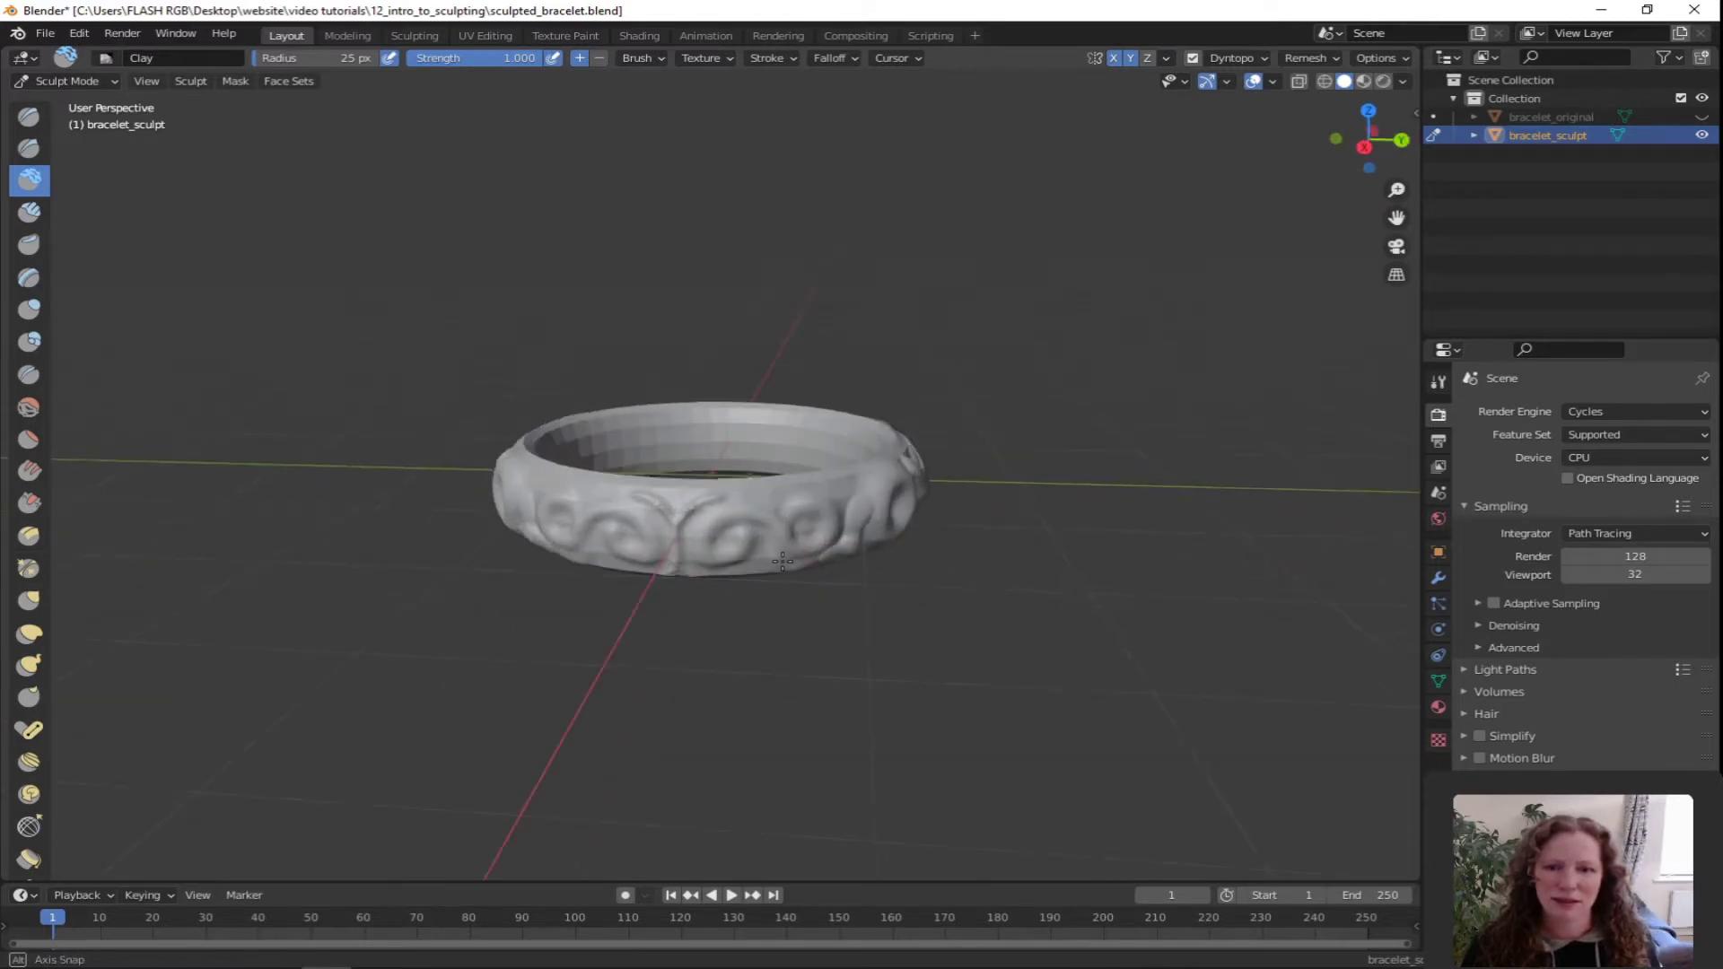
pyautogui.click(29, 212)
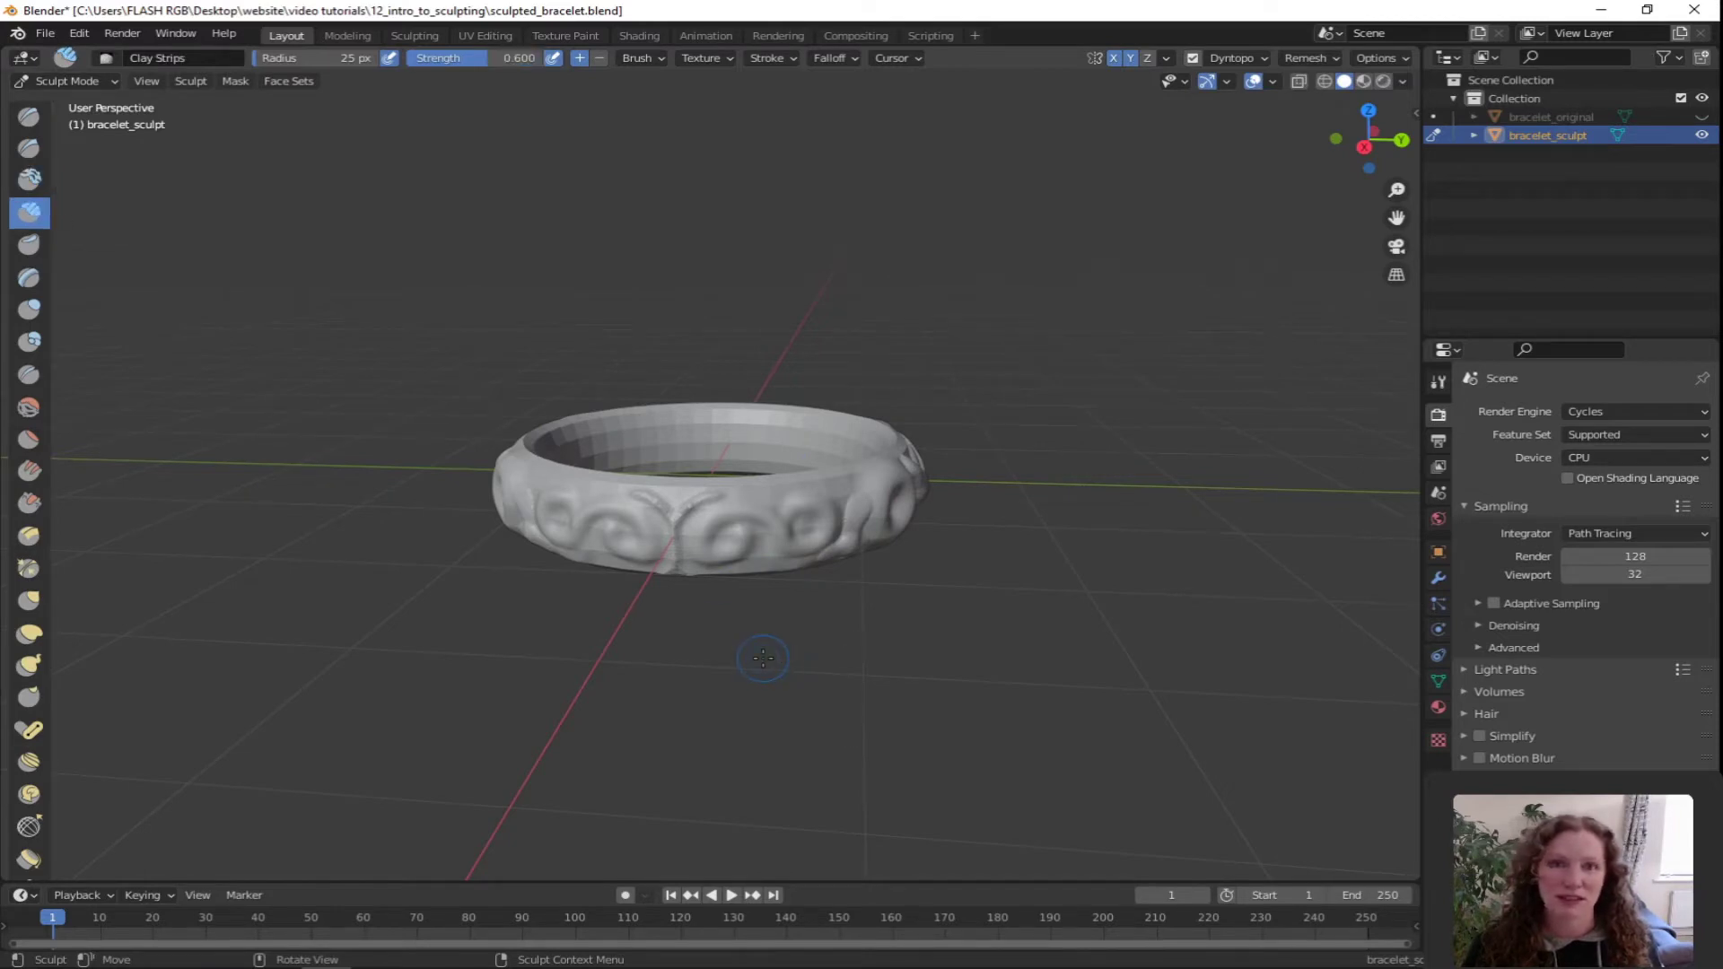
pyautogui.scroll(4, 734, 655)
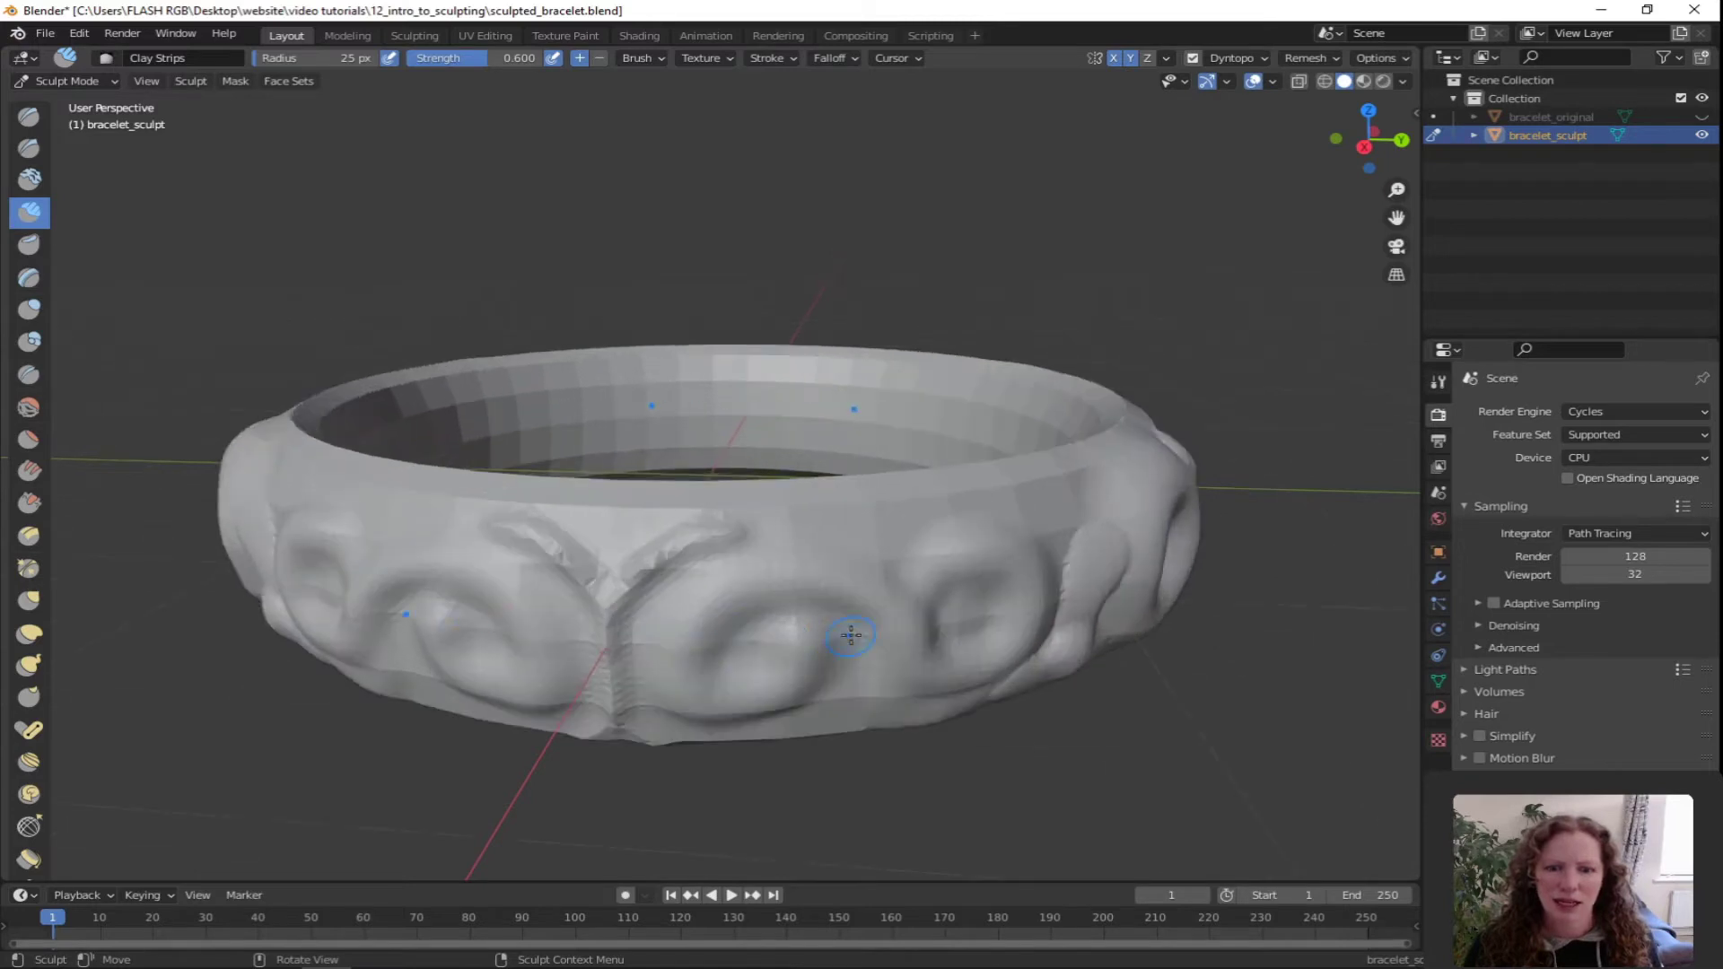
pyautogui.moveTo(836, 541); pyautogui.dragTo(874, 534)
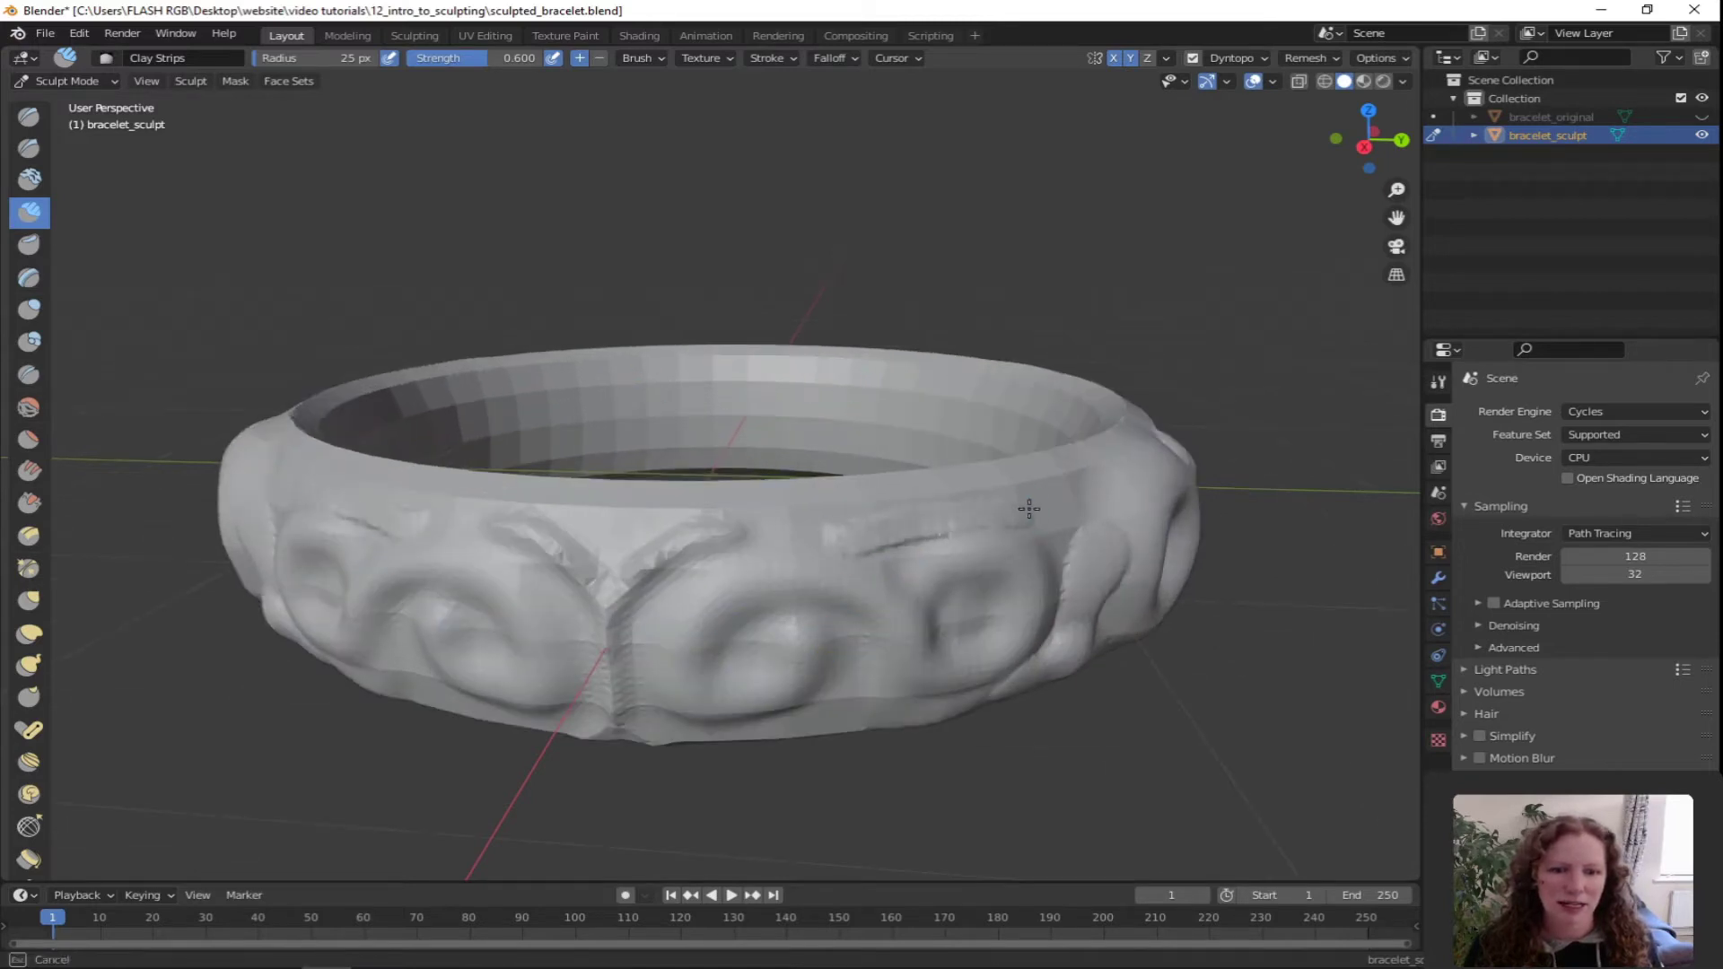
pyautogui.moveTo(1029, 509); pyautogui.dragTo(1032, 508)
pyautogui.moveTo(838, 649); pyautogui.dragTo(761, 629, button='middle')
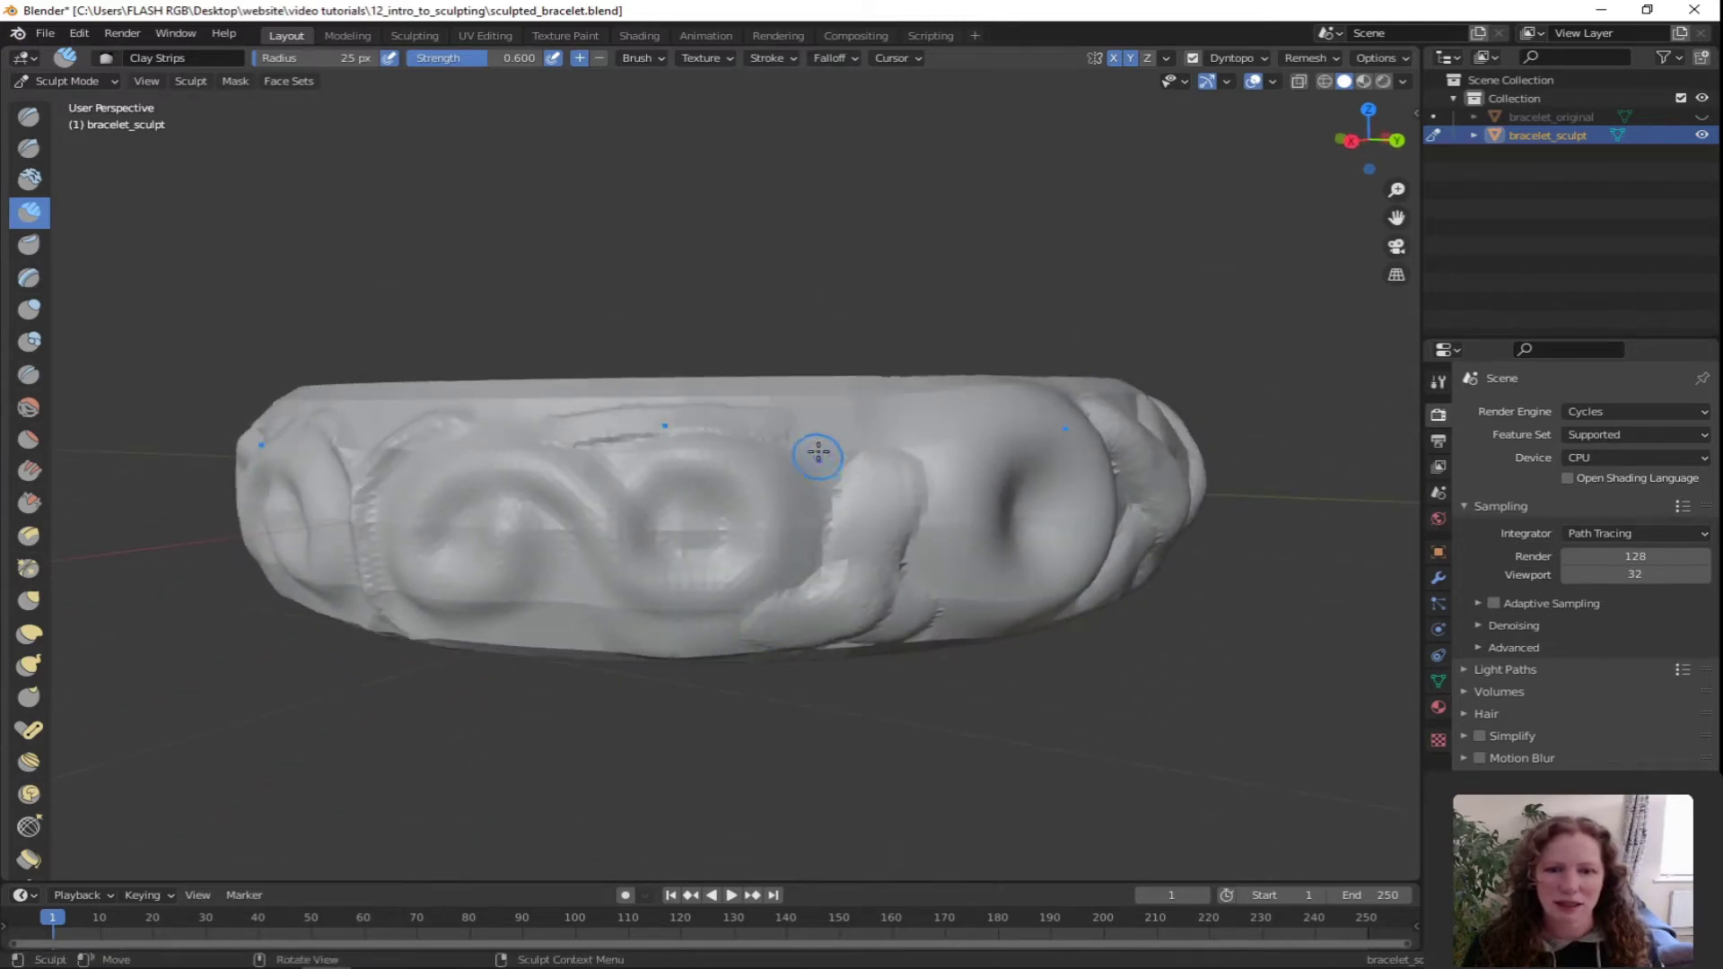
pyautogui.moveTo(818, 452)
pyautogui.mouseDown()
pyautogui.moveTo(821, 543)
pyautogui.moveTo(671, 592)
pyautogui.mouseUp()
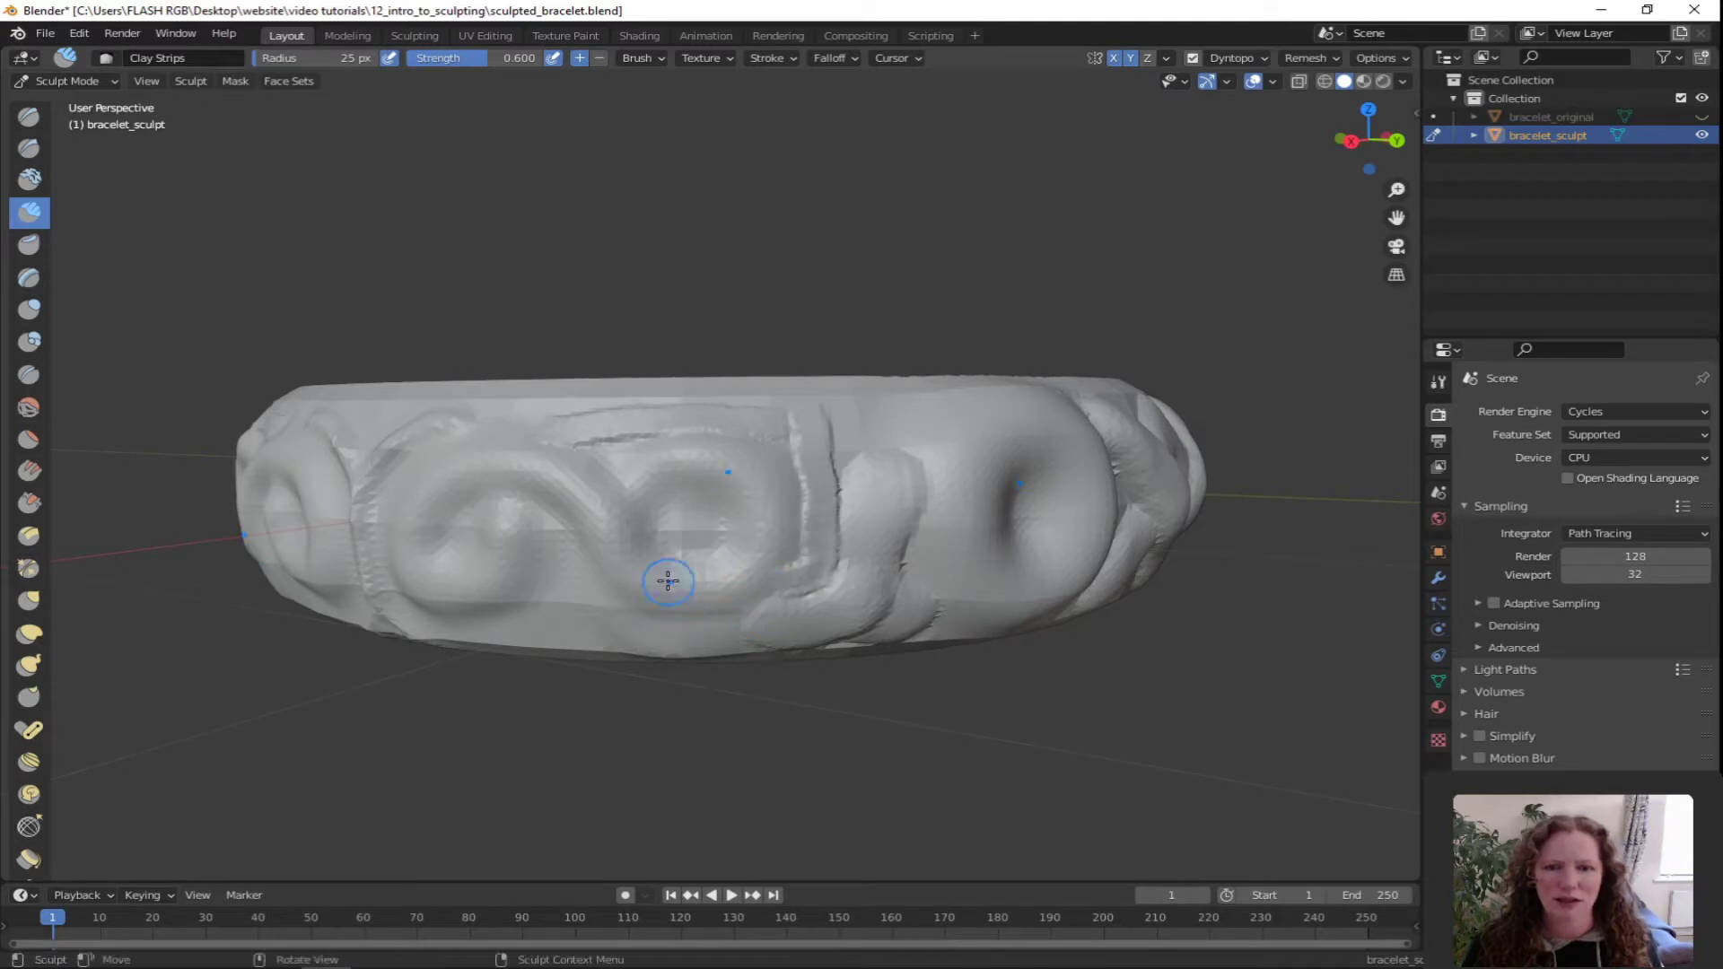
# Compare the advanced brush settings of the Clay Strips, Clay, Draw Sharp and Draw brushes, including Accumulate and Front Faces Only
pyautogui.moveTo(667, 581); pyautogui.dragTo(539, 634, button='middle')
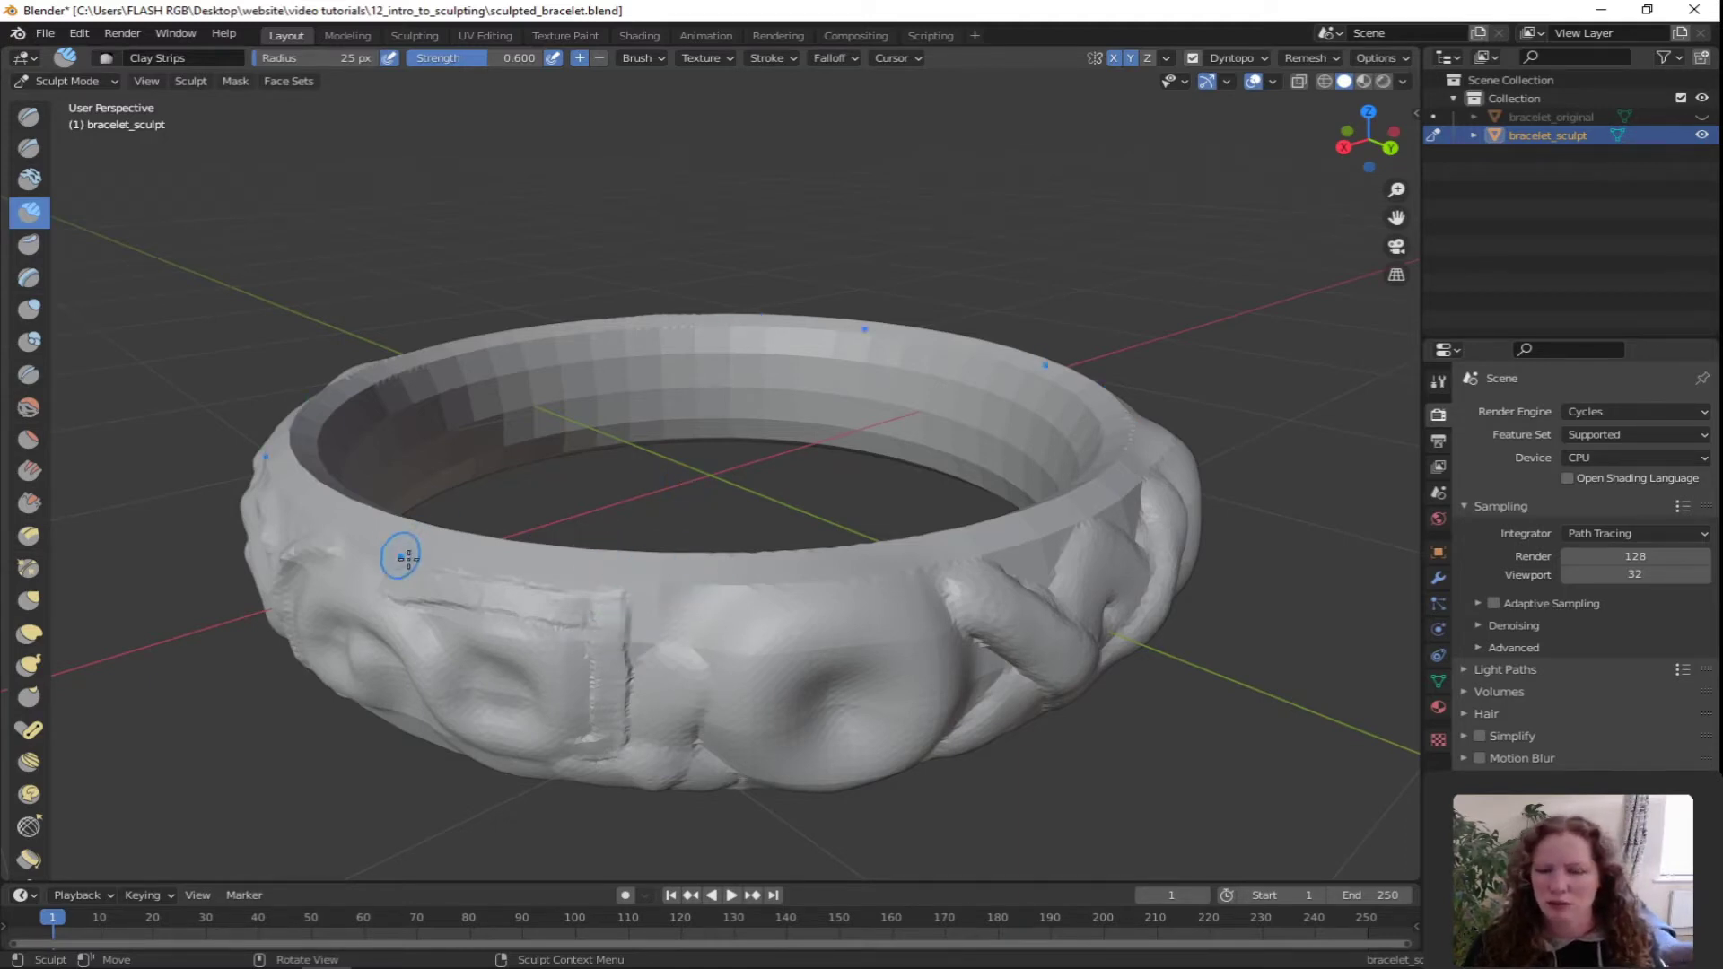
pyautogui.moveTo(404, 558); pyautogui.dragTo(552, 425, button='middle')
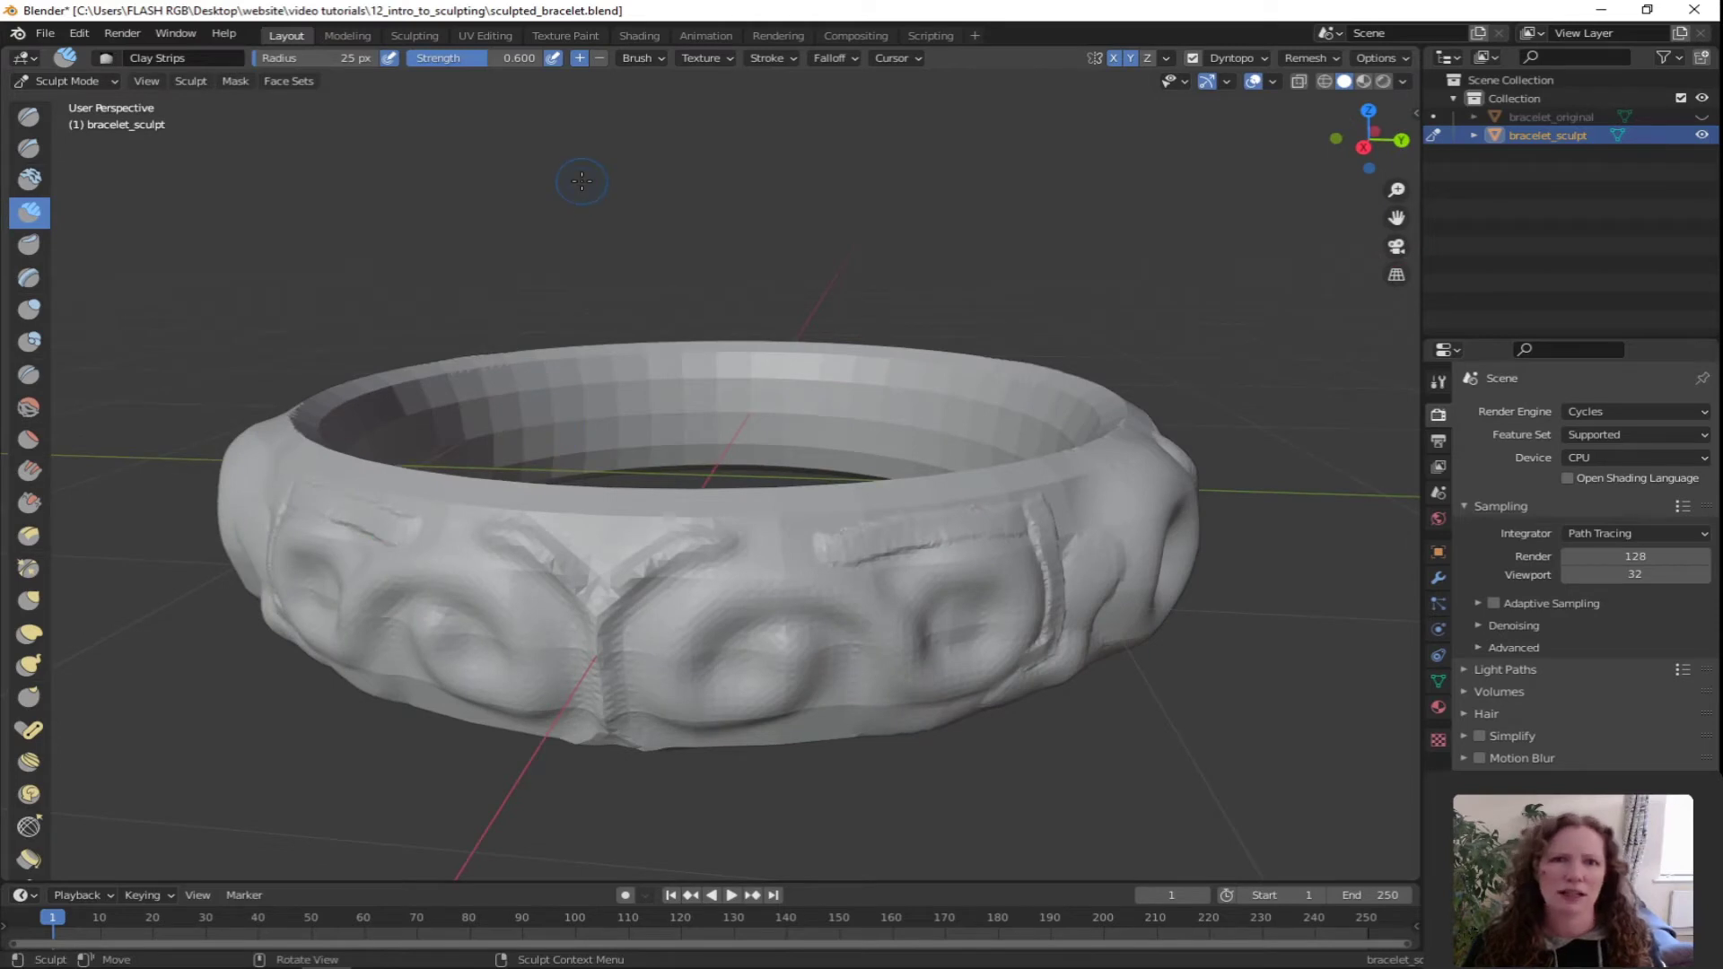
pyautogui.click(660, 53)
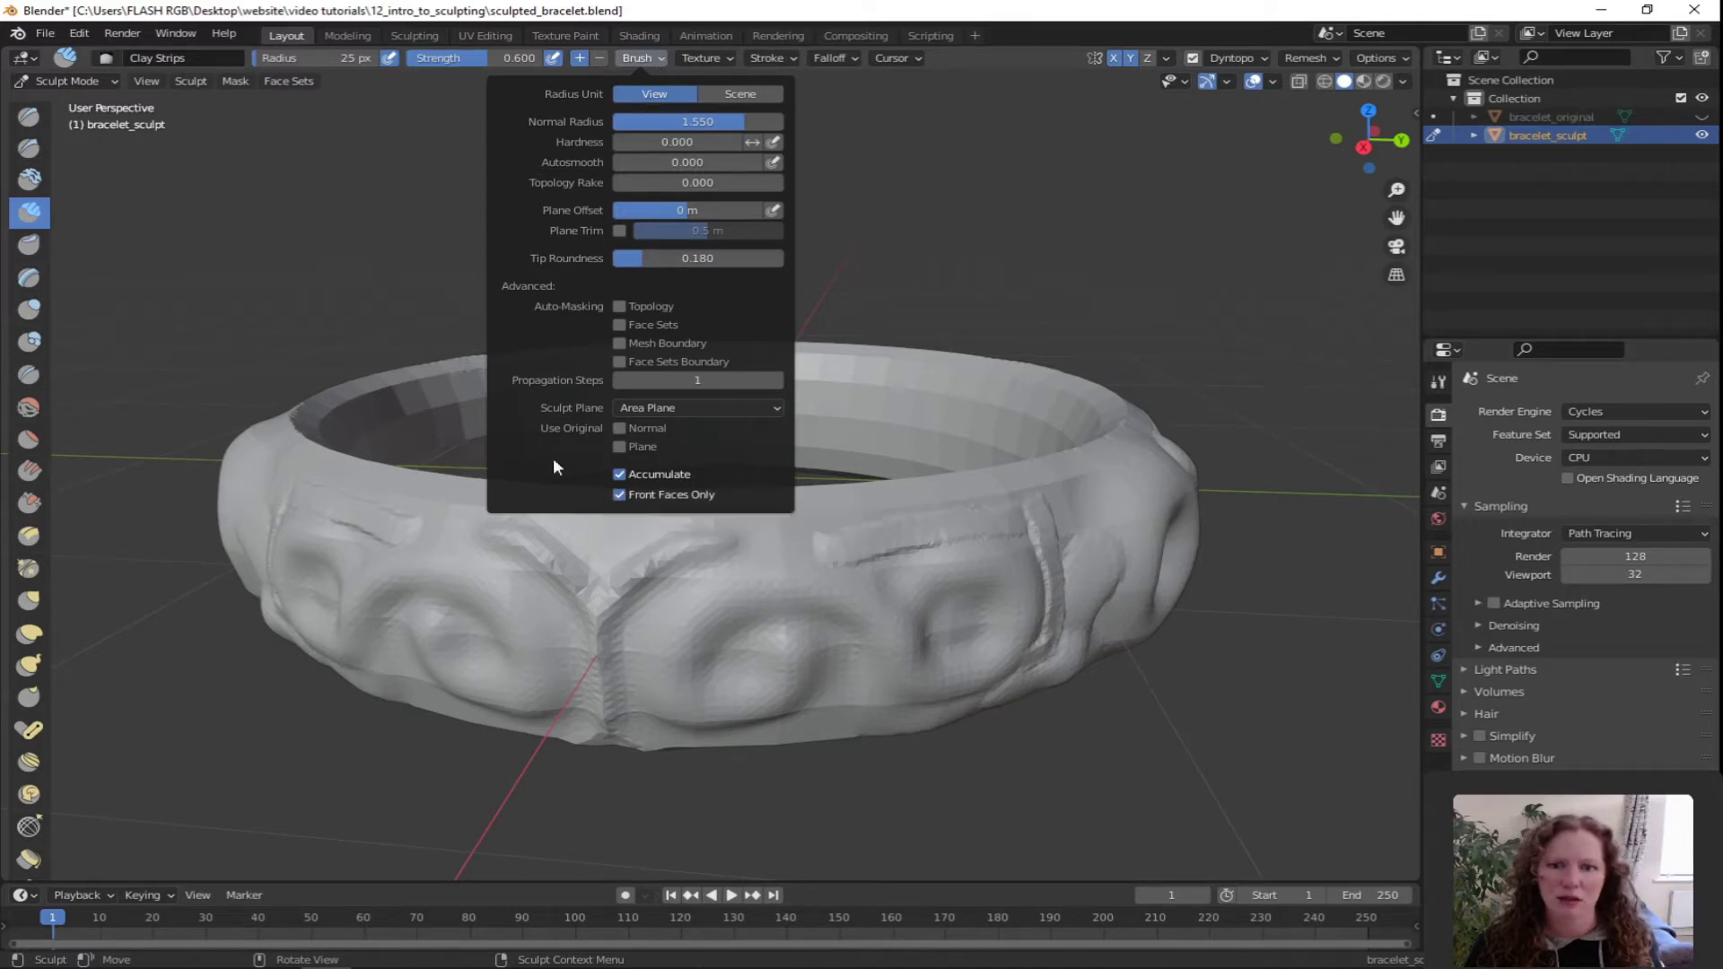
pyautogui.click(29, 180)
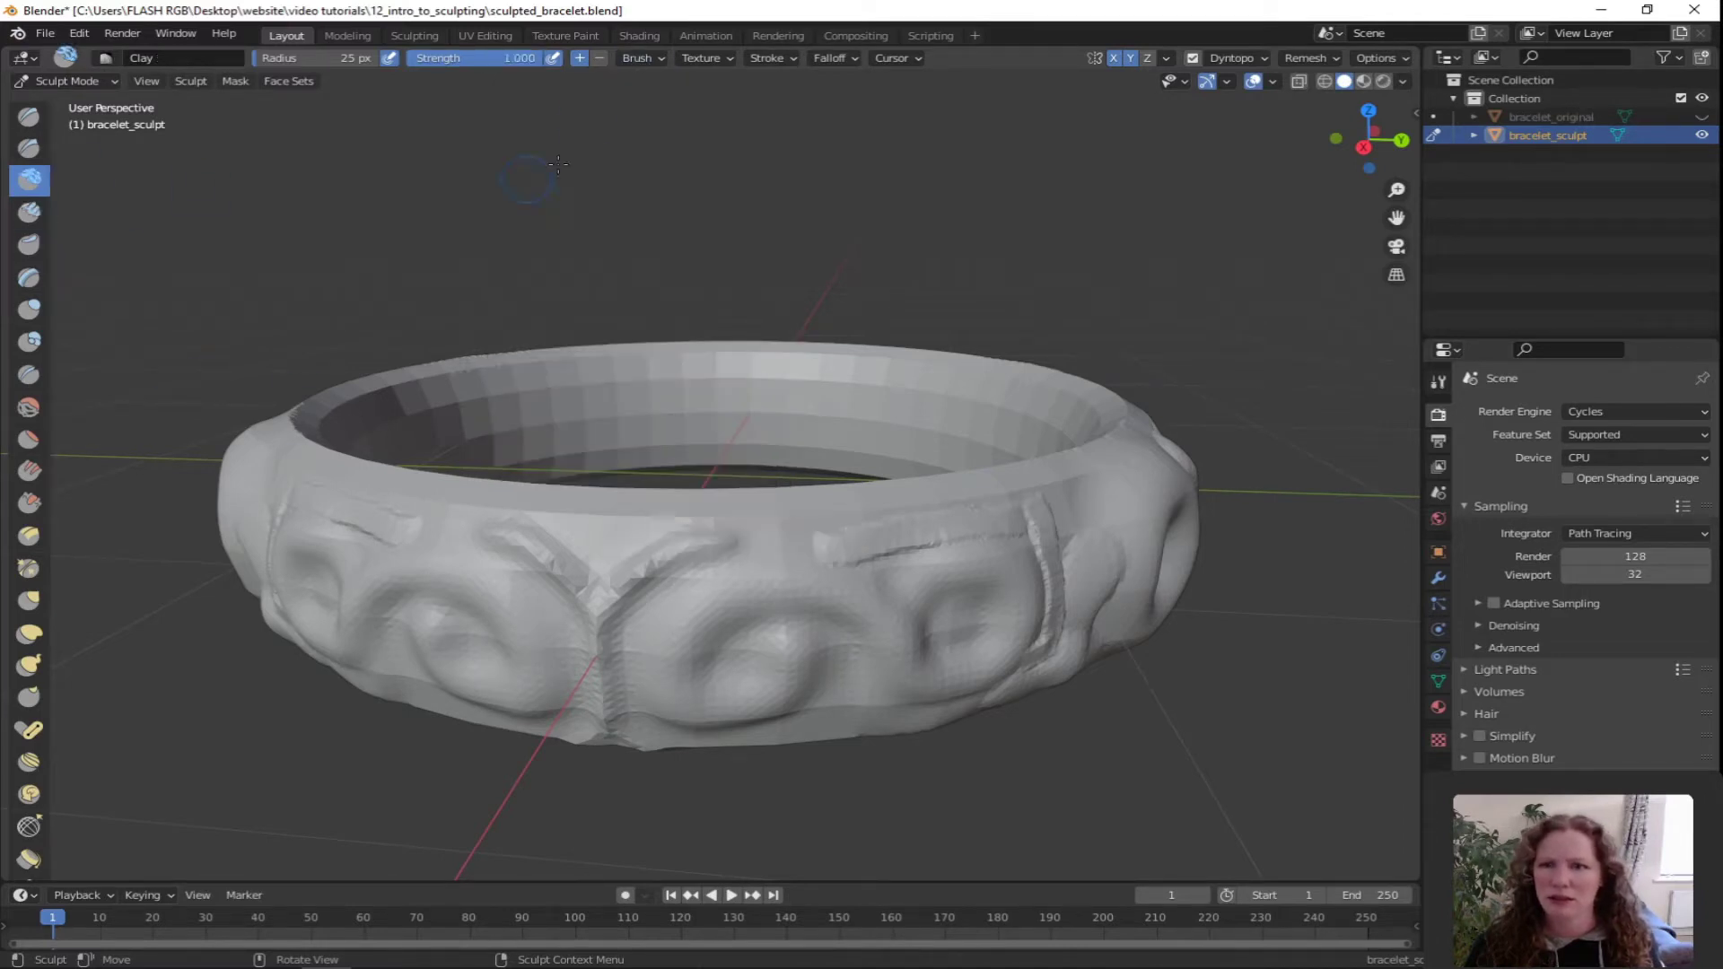
pyautogui.click(642, 58)
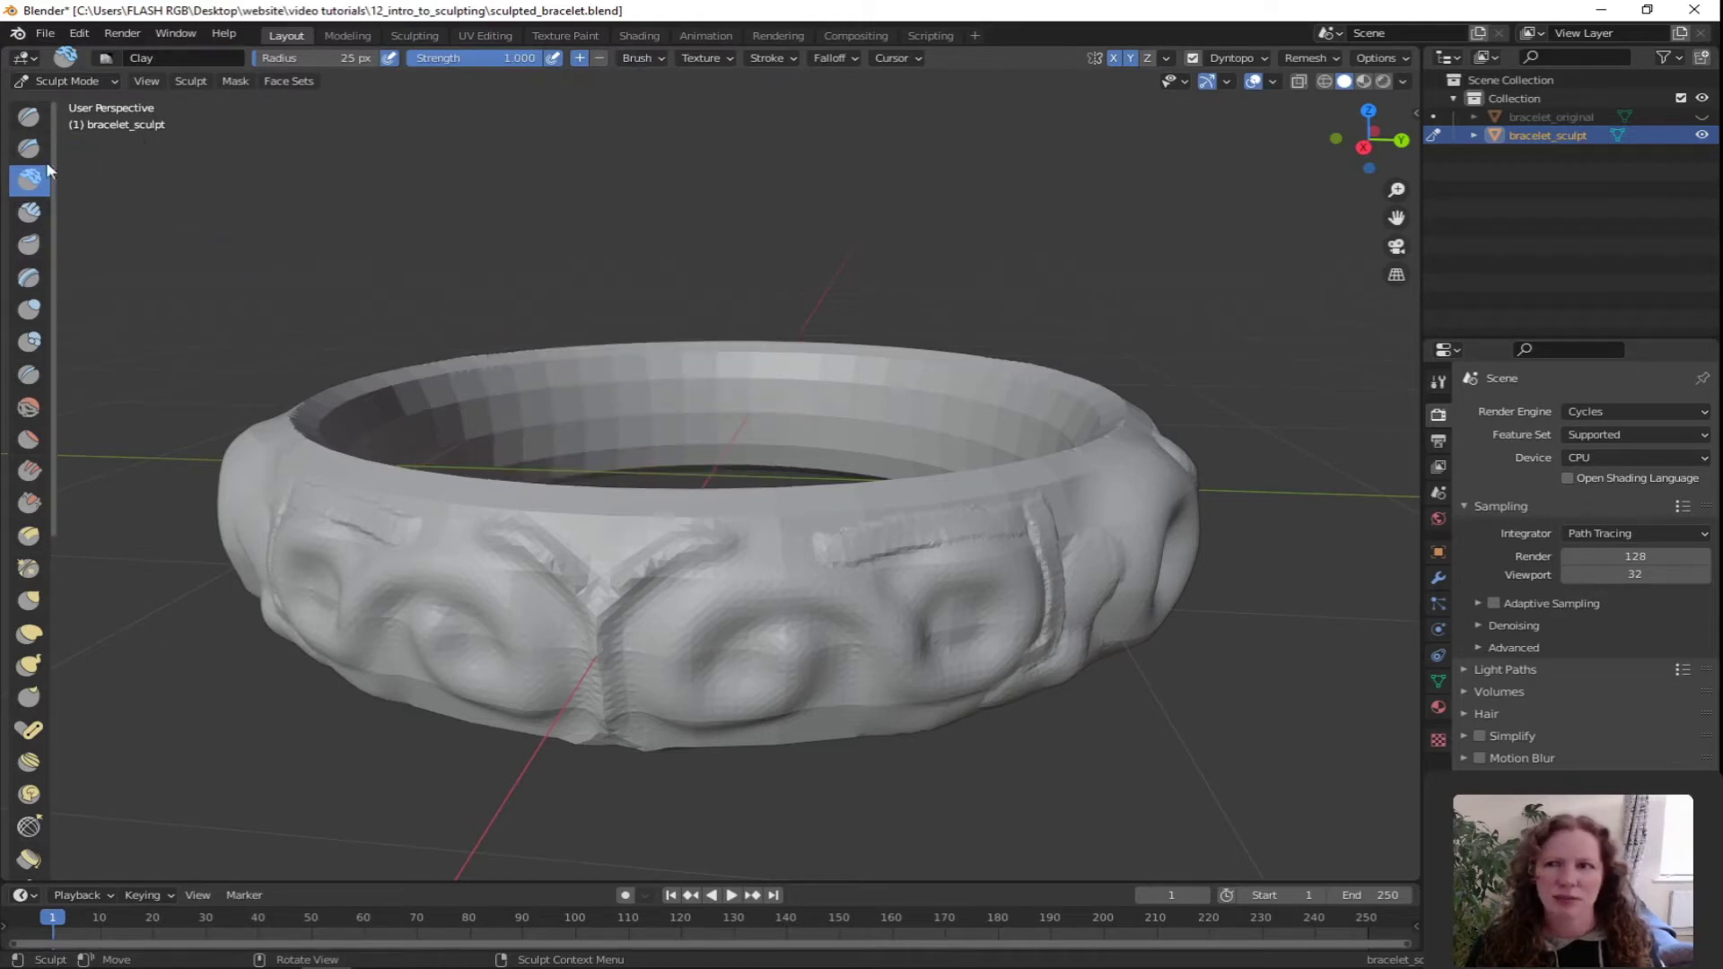
pyautogui.click(31, 149)
pyautogui.click(648, 58)
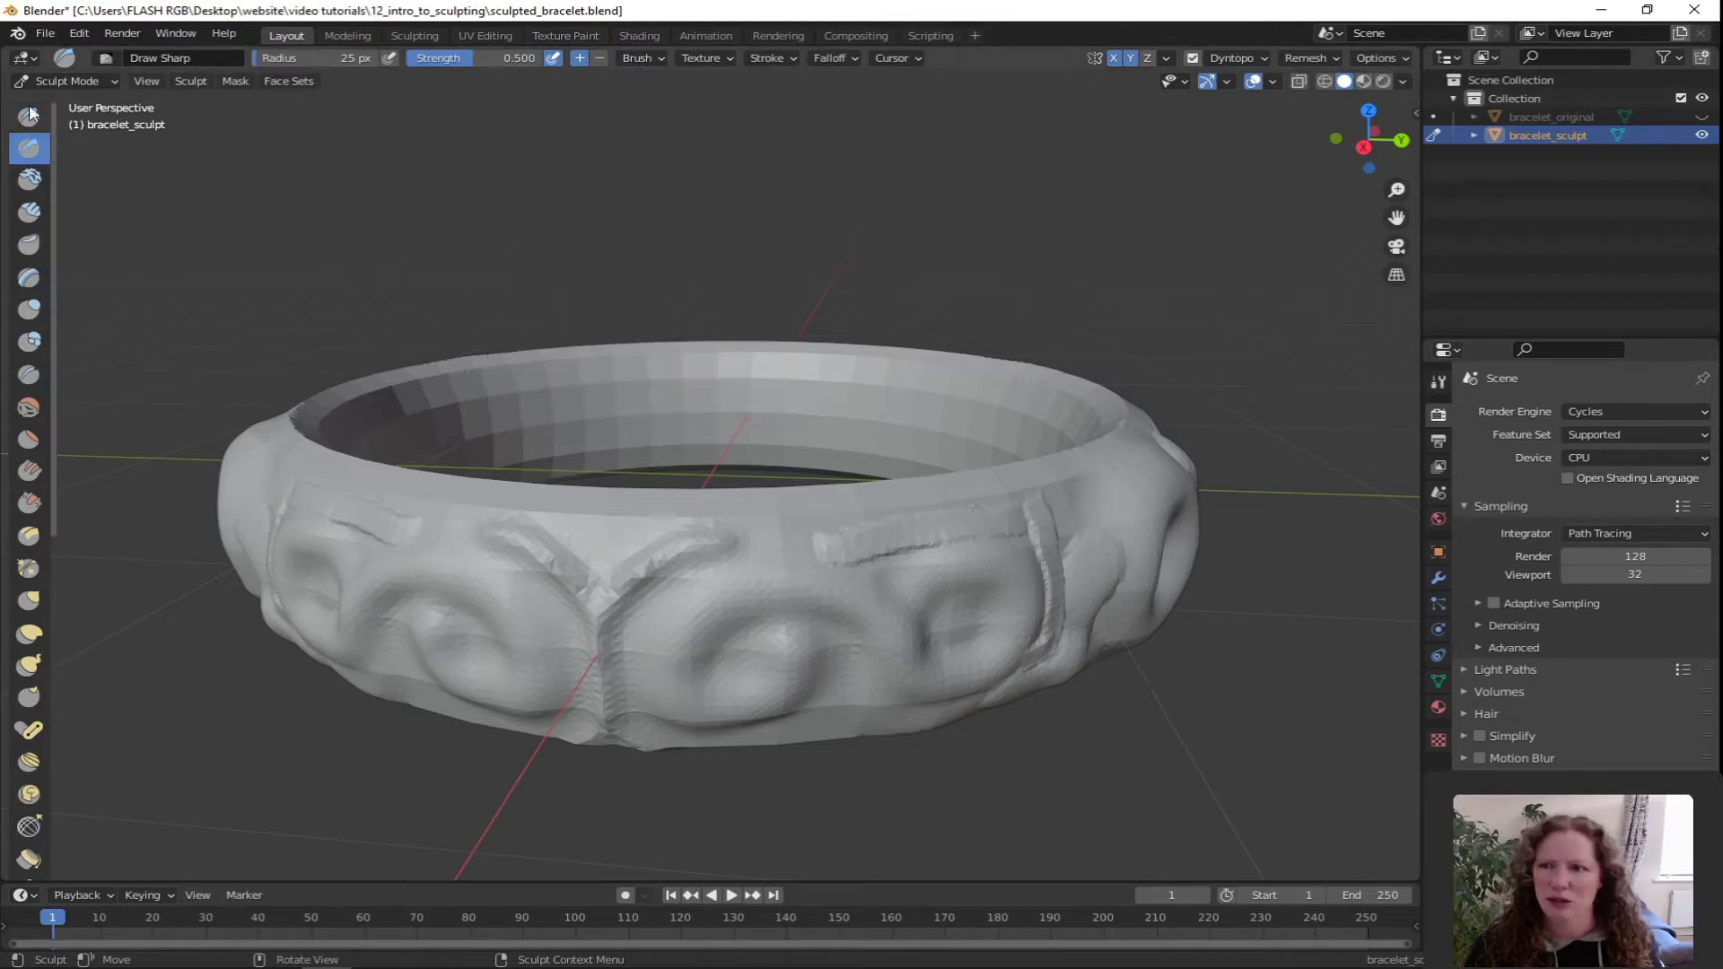
pyautogui.click(29, 116)
pyautogui.click(648, 57)
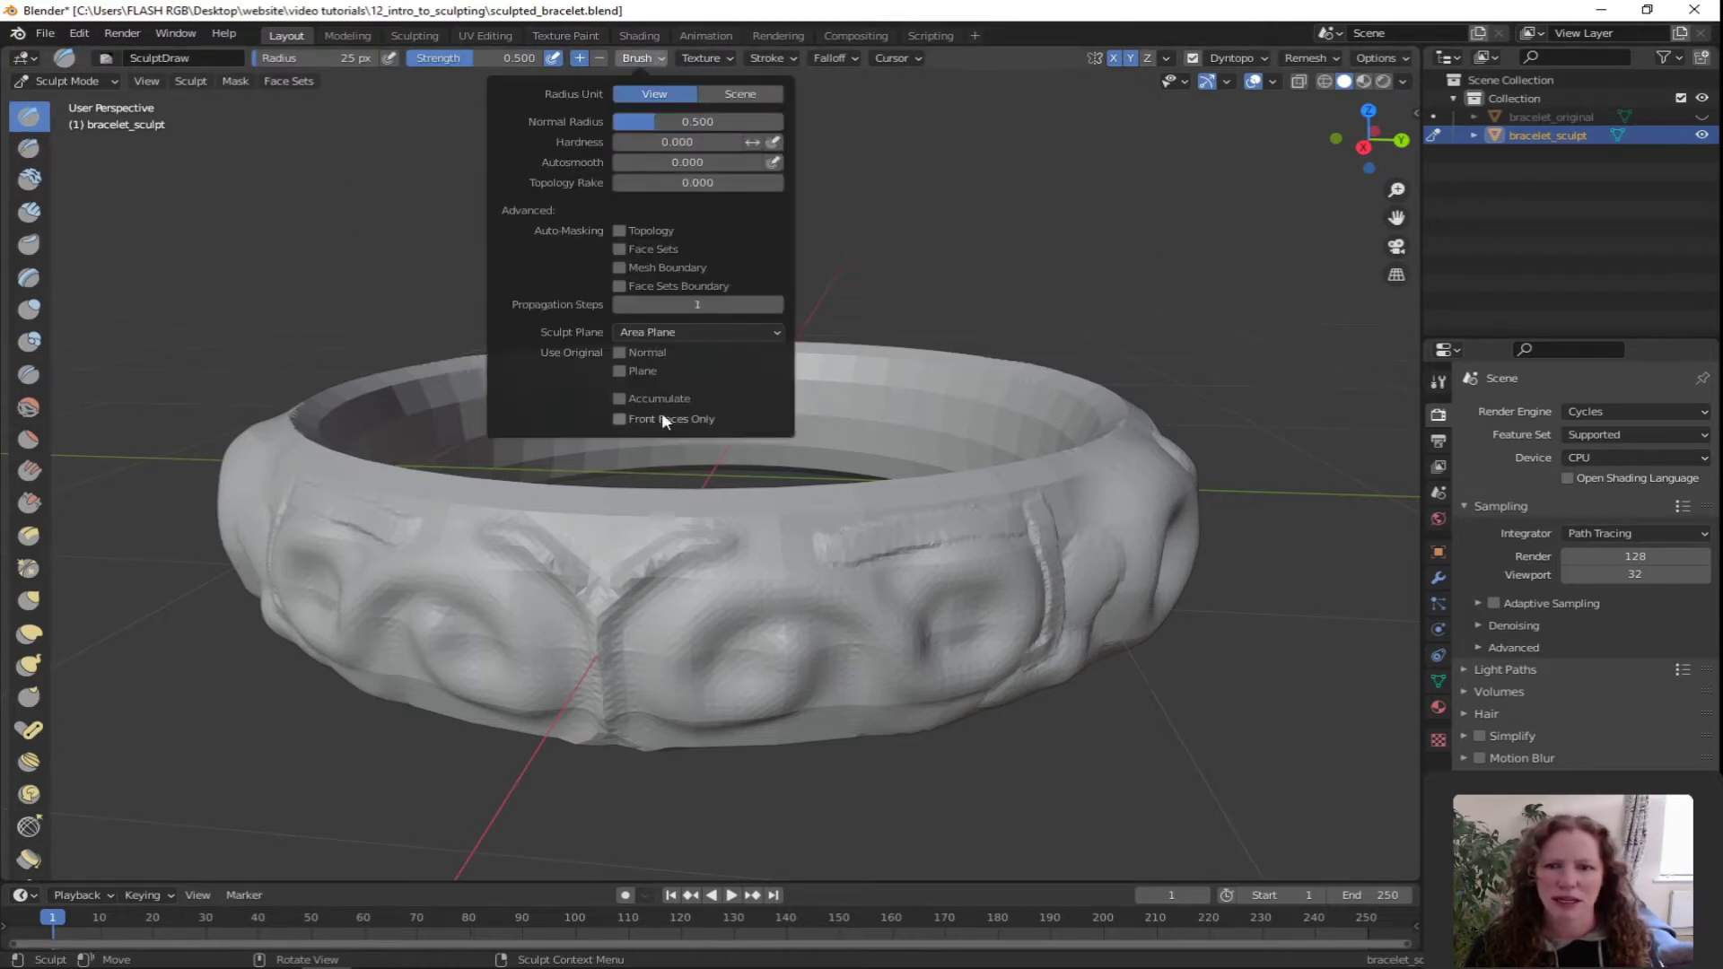
# Sculpt petal-like impressions around the end of the swirl framed by the strips with the Clay Thumb brush
pyautogui.click(27, 245)
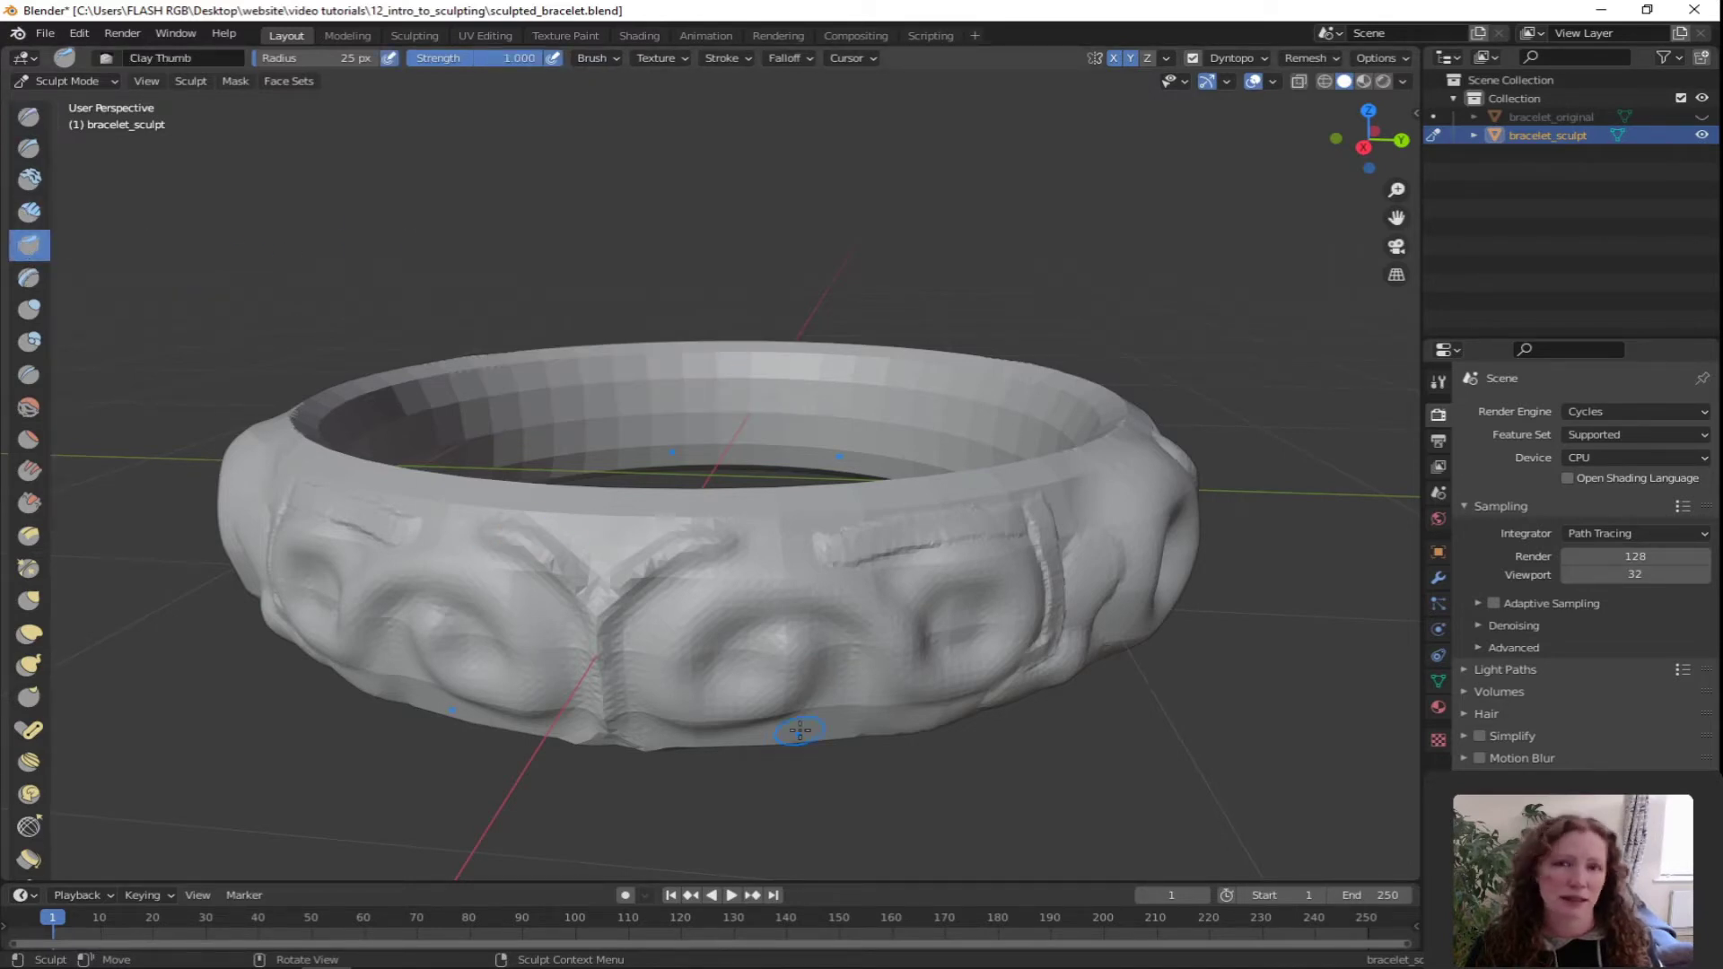
pyautogui.moveTo(833, 710); pyautogui.dragTo(936, 662, button='middle')
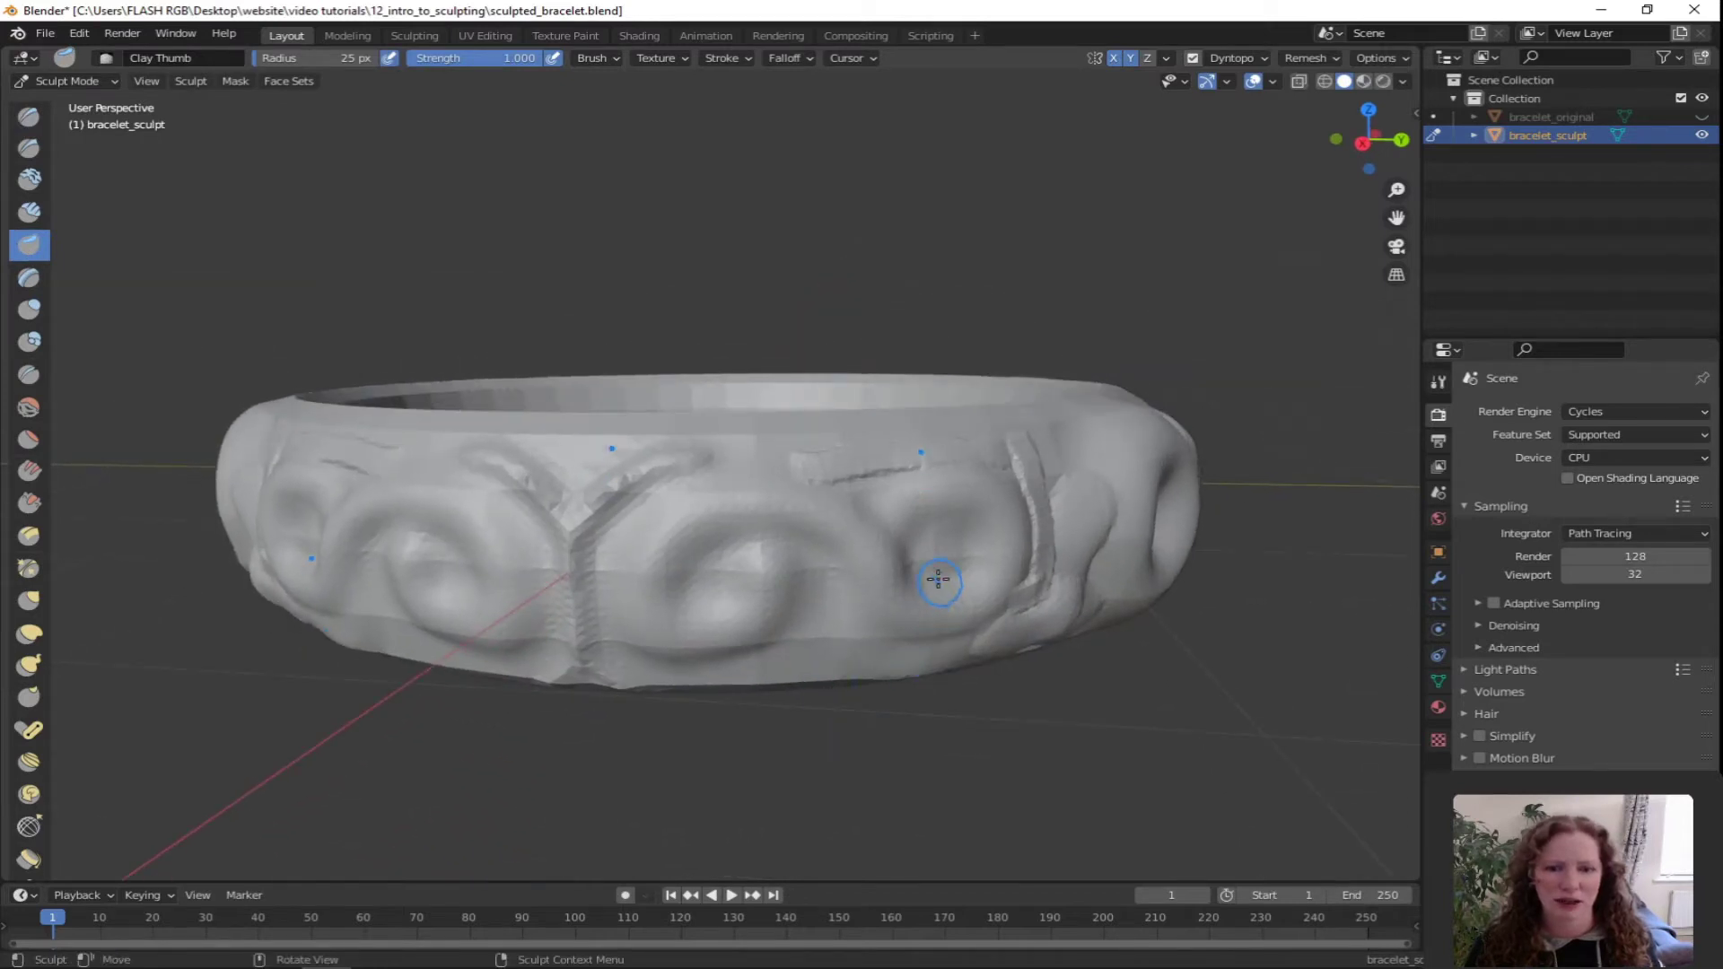
pyautogui.moveTo(938, 579)
pyautogui.mouseDown()
pyautogui.moveTo(982, 525)
pyautogui.moveTo(942, 565)
pyautogui.moveTo(934, 534)
pyautogui.moveTo(965, 504)
pyautogui.mouseUp()
pyautogui.moveTo(888, 480)
pyautogui.mouseDown(button='middle')
pyautogui.moveTo(827, 426)
pyautogui.moveTo(845, 462)
pyautogui.mouseUp(button='middle')
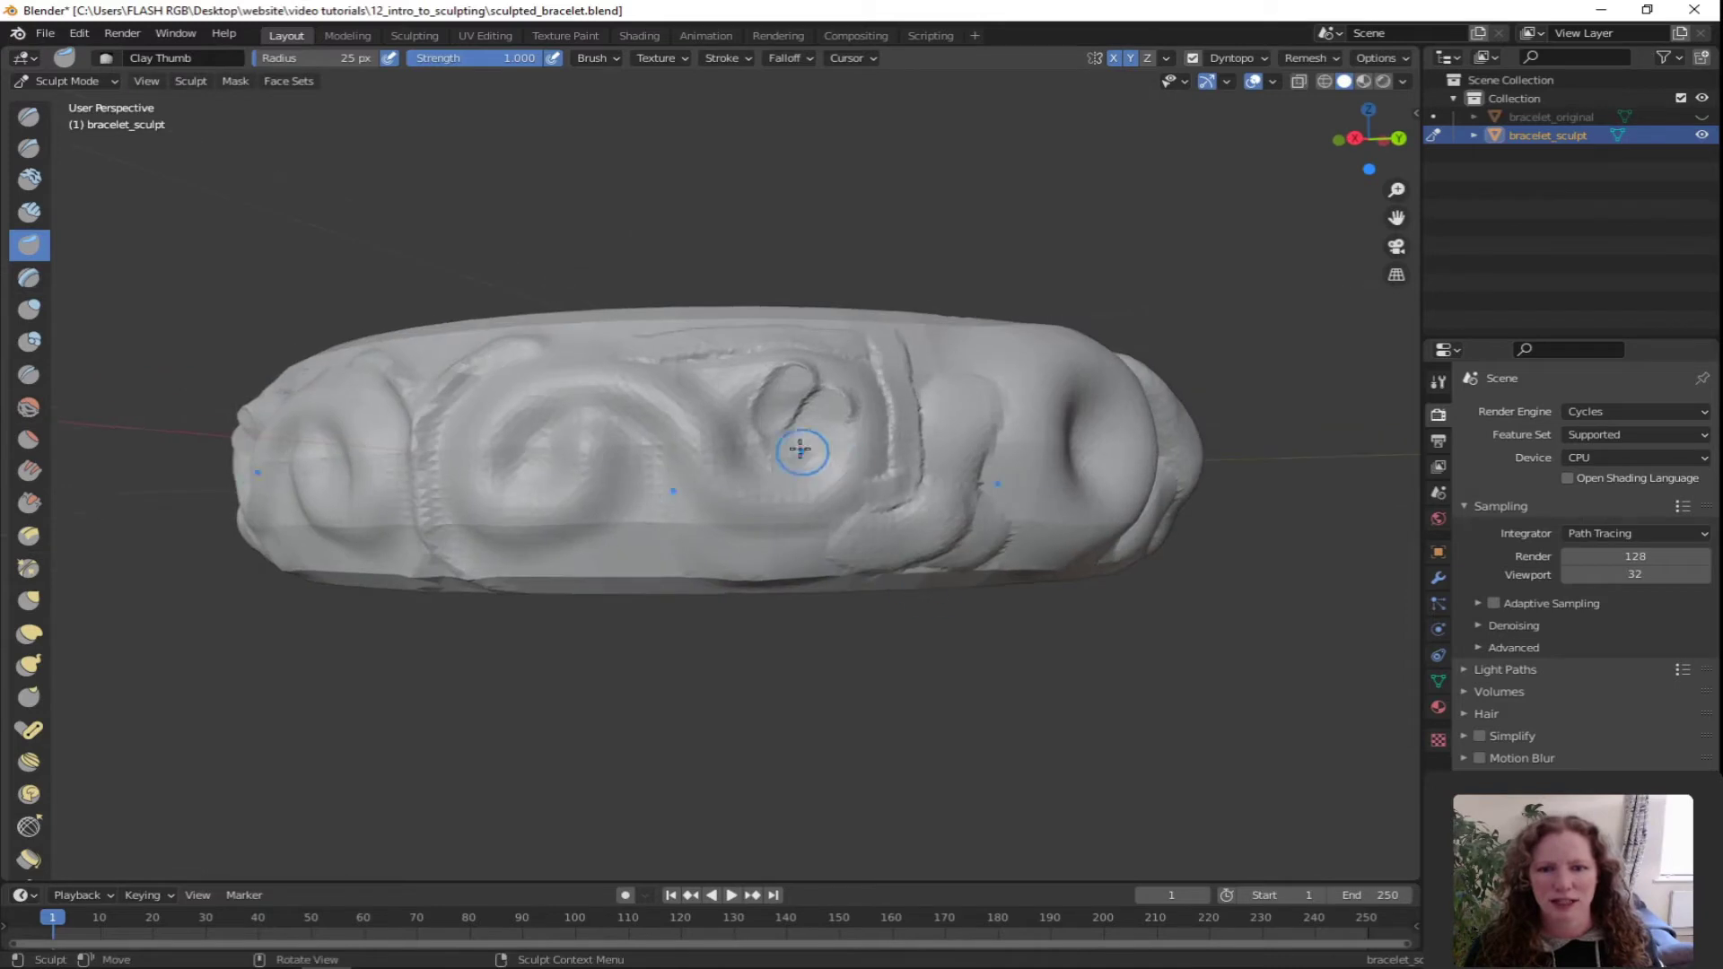
pyautogui.moveTo(819, 469)
pyautogui.mouseDown()
pyautogui.moveTo(790, 415)
pyautogui.moveTo(849, 457)
pyautogui.moveTo(789, 427)
pyautogui.moveTo(745, 489)
pyautogui.moveTo(762, 457)
pyautogui.moveTo(725, 452)
pyautogui.mouseUp()
pyautogui.moveTo(763, 465)
pyautogui.mouseDown()
pyautogui.moveTo(741, 422)
pyautogui.moveTo(778, 457)
pyautogui.moveTo(753, 419)
pyautogui.mouseUp()
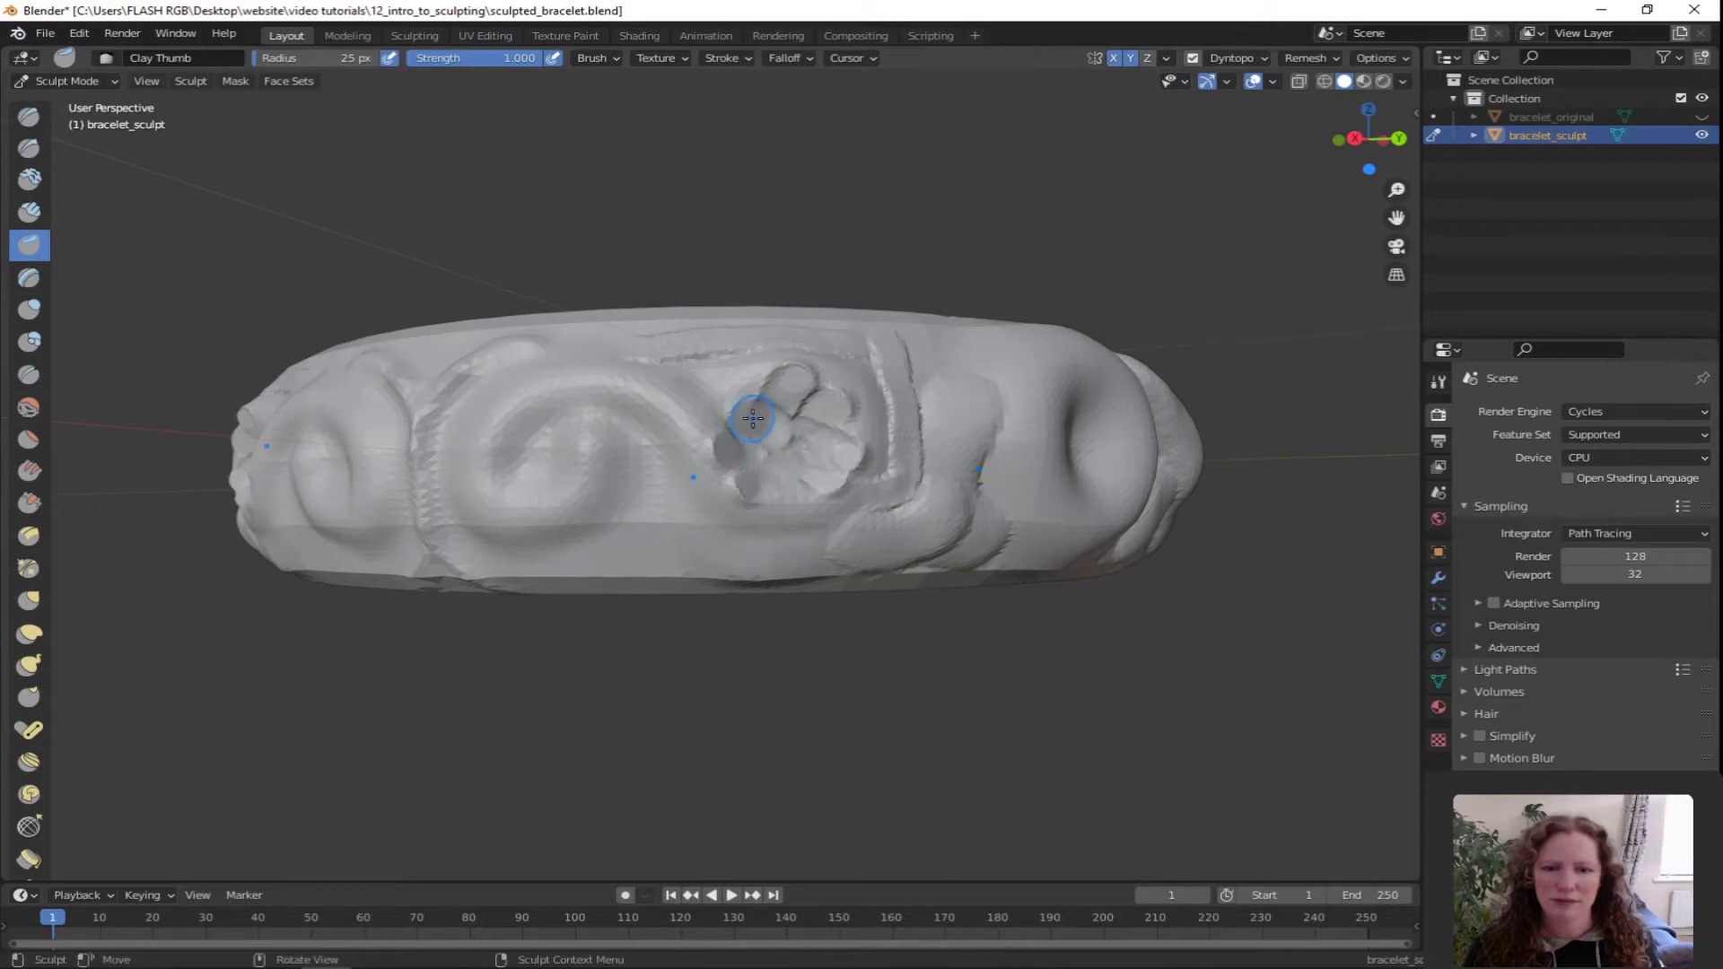
# Sculpt a flat raised band around the hollow of the large ring with the Layer brush at strength 0.363
pyautogui.scroll(-4, 684, 481)
pyautogui.moveTo(685, 481)
pyautogui.mouseDown(button='middle')
pyautogui.moveTo(750, 515)
pyautogui.moveTo(825, 489)
pyautogui.mouseUp(button='middle')
pyautogui.click(29, 280)
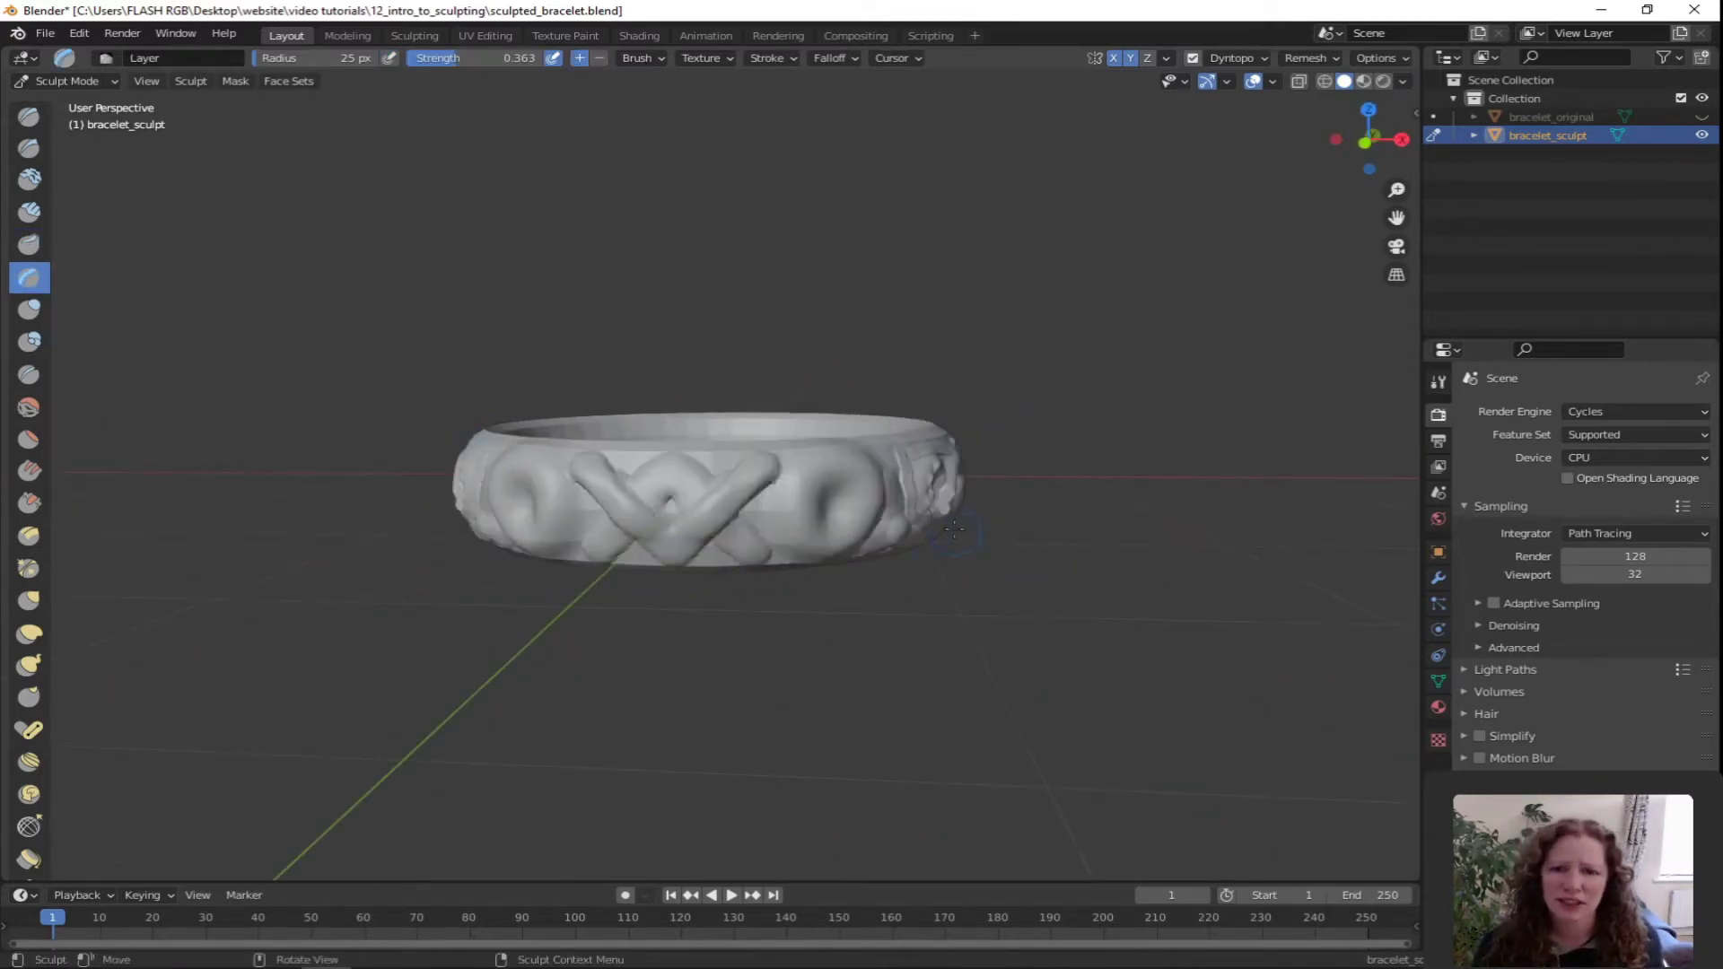
pyautogui.moveTo(953, 529); pyautogui.dragTo(885, 550, button='middle')
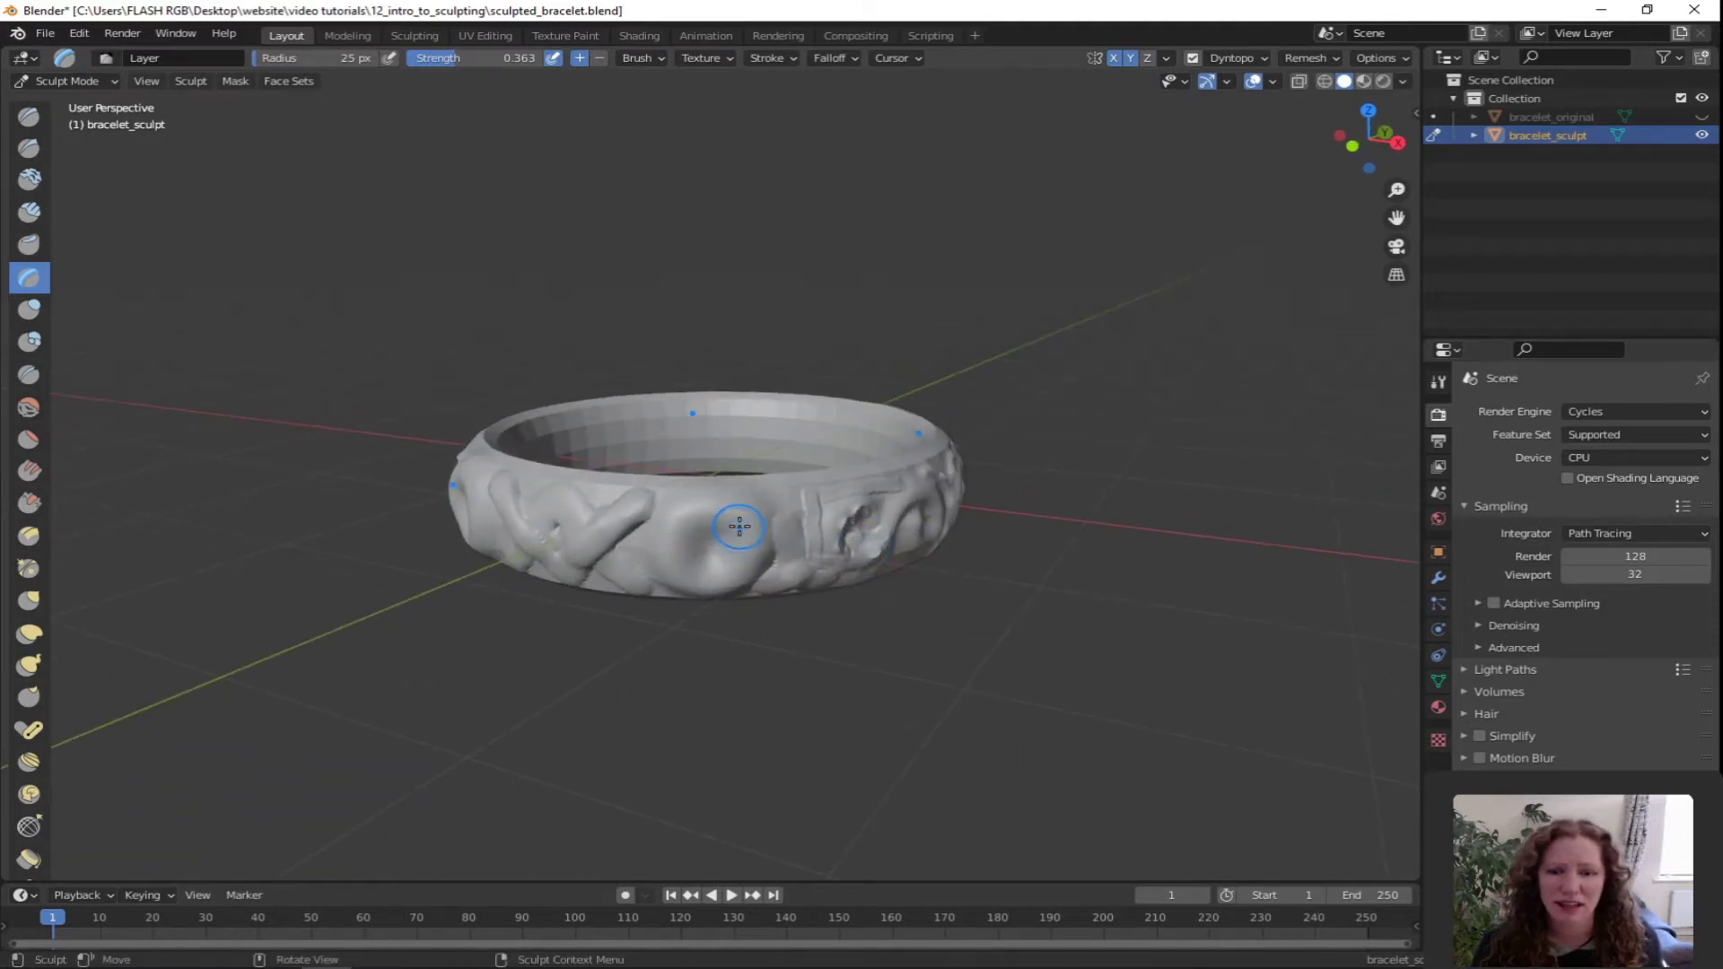
pyautogui.moveTo(739, 526); pyautogui.dragTo(753, 526)
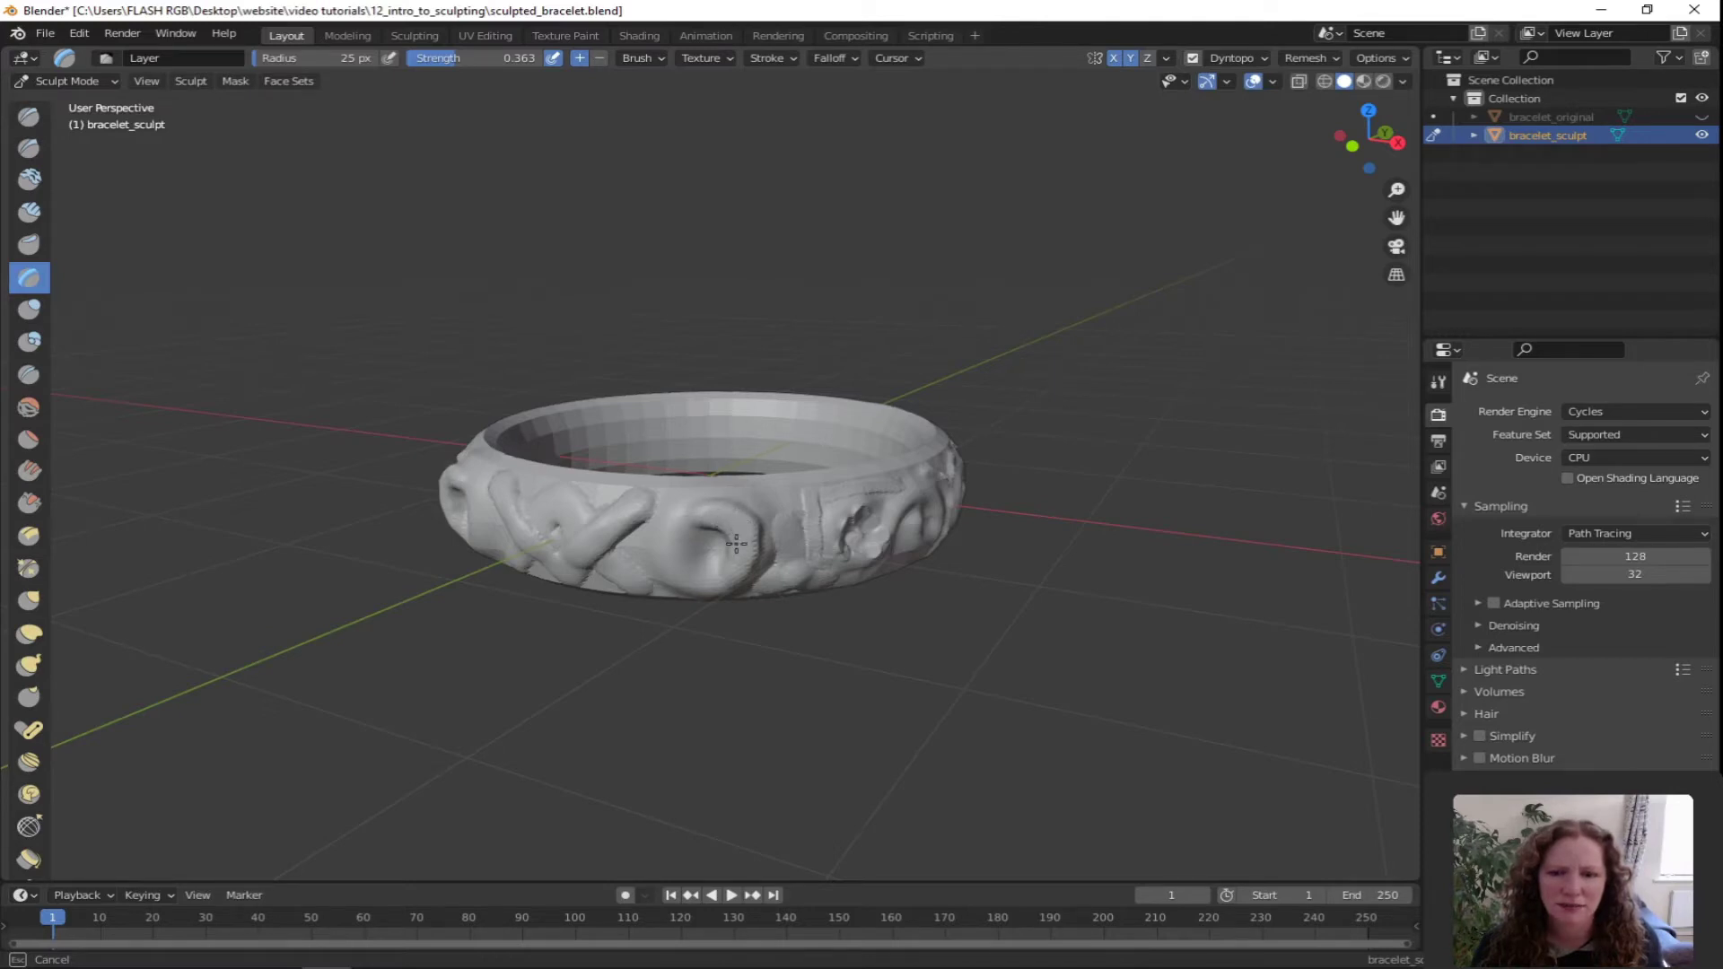
pyautogui.moveTo(716, 522); pyautogui.dragTo(716, 515)
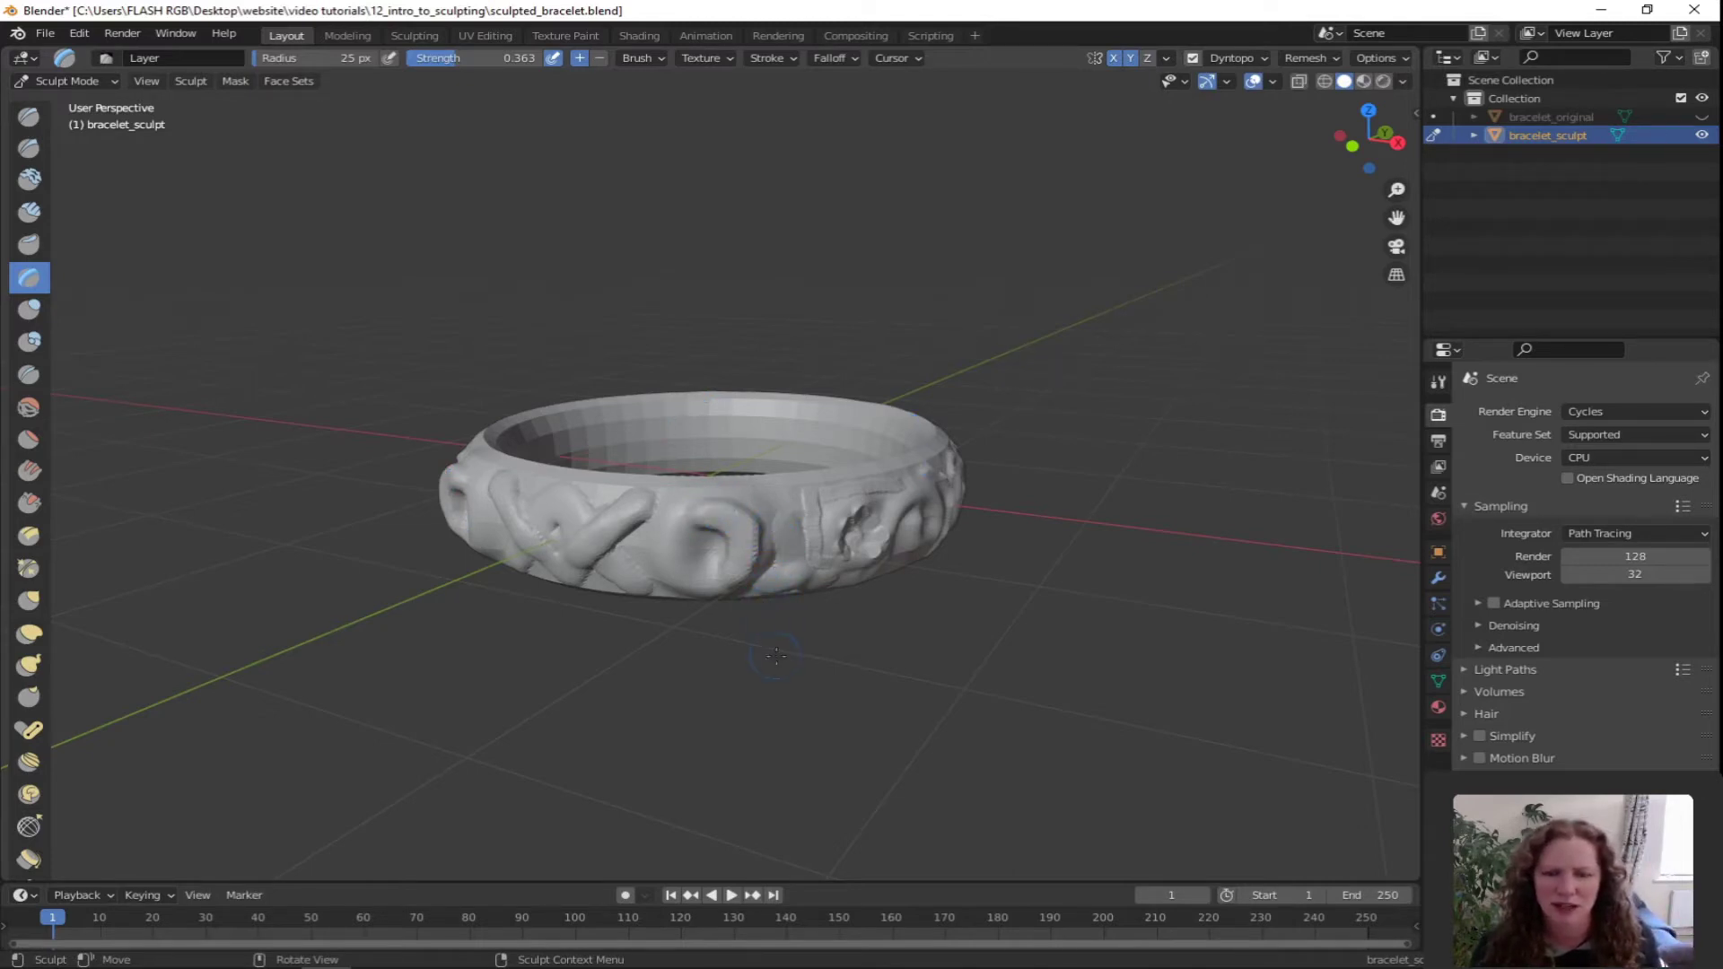
# Inflate a round bead between the flower's frame and the large ring with the Inflate/Deflate brush
pyautogui.moveTo(777, 656)
pyautogui.mouseDown(button='middle')
pyautogui.moveTo(783, 629)
pyautogui.moveTo(790, 682)
pyautogui.moveTo(797, 599)
pyautogui.mouseUp(button='middle')
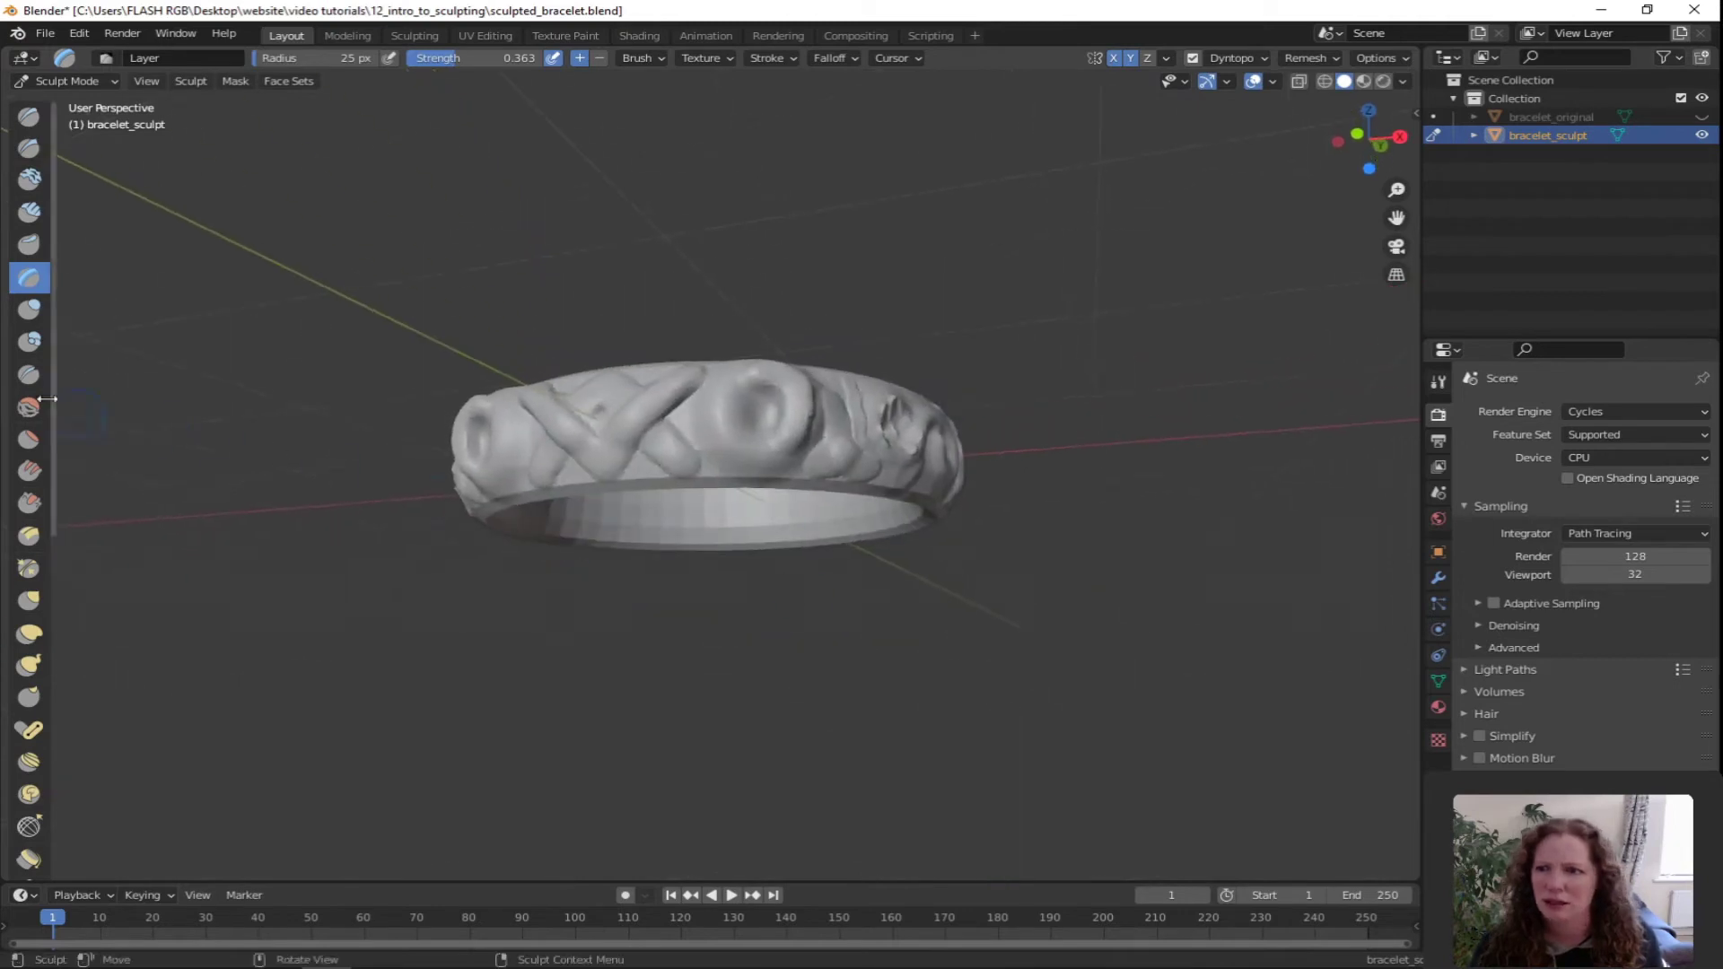
pyautogui.click(28, 309)
pyautogui.moveTo(595, 449); pyautogui.dragTo(836, 553, button='middle')
pyautogui.scroll(2, 836, 554)
pyautogui.moveTo(735, 470)
pyautogui.mouseDown()
pyautogui.moveTo(704, 434)
pyautogui.moveTo(716, 449)
pyautogui.mouseUp()
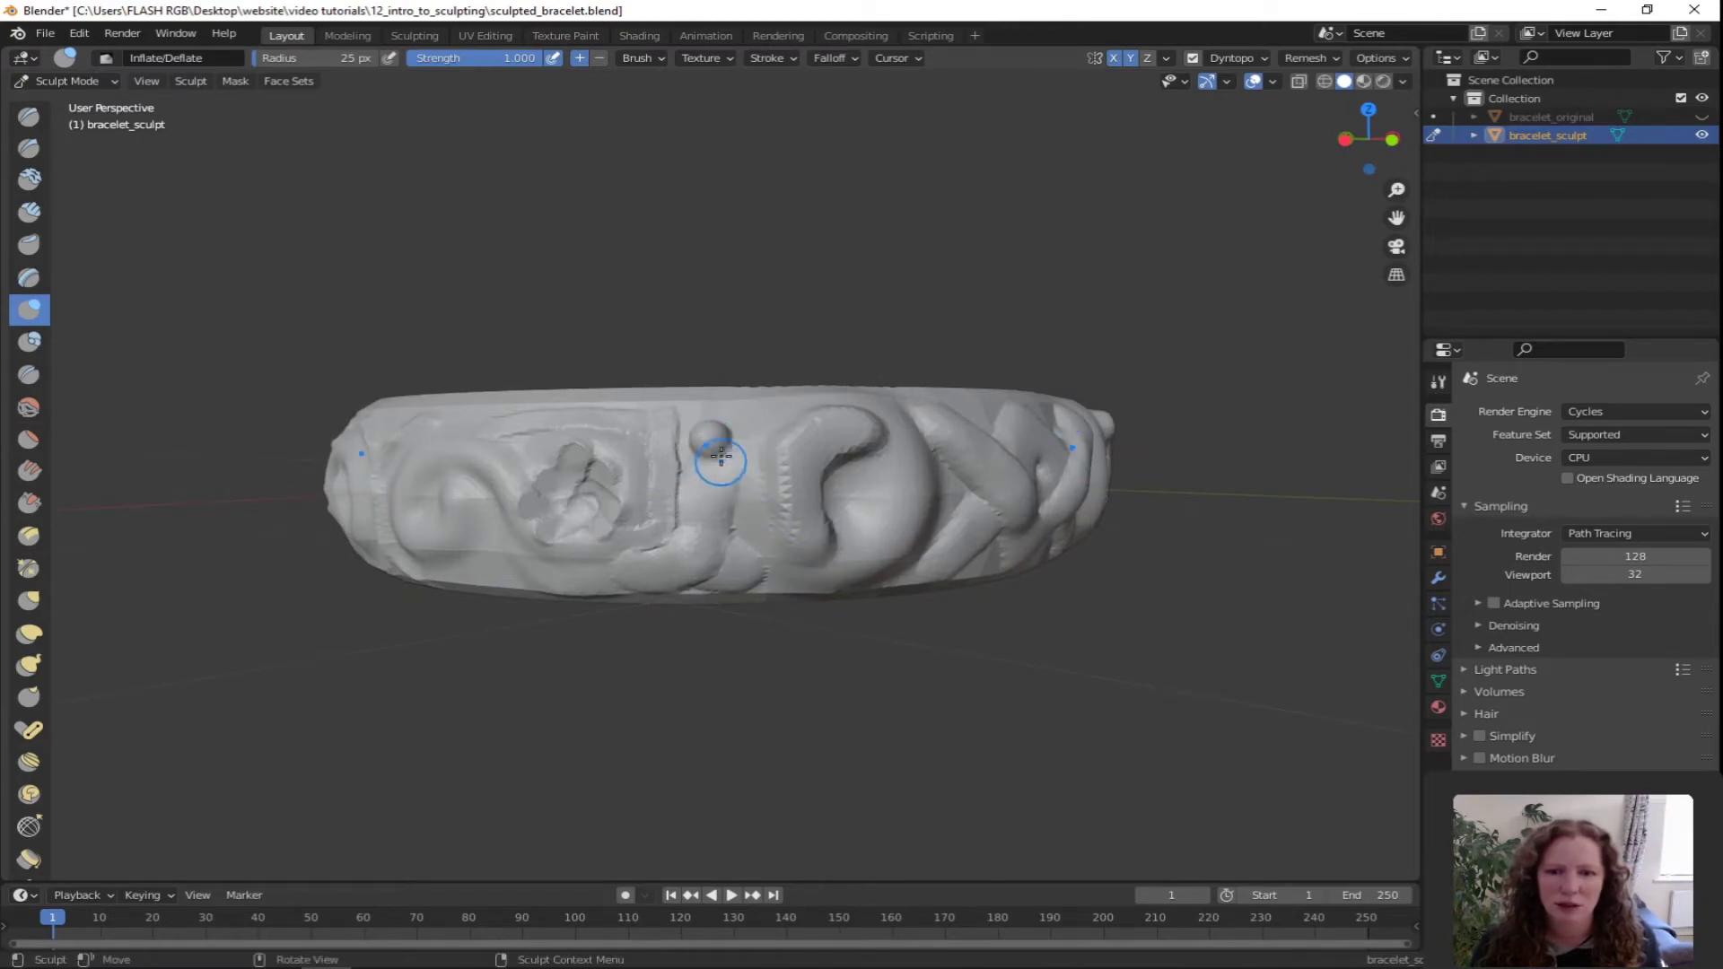
# Inflate a row of beads along the upper edge above the flower and swirl, curving down to the central seam
pyautogui.moveTo(716, 449)
pyautogui.mouseDown(button='middle')
pyautogui.moveTo(730, 515)
pyautogui.moveTo(751, 525)
pyautogui.mouseUp(button='middle')
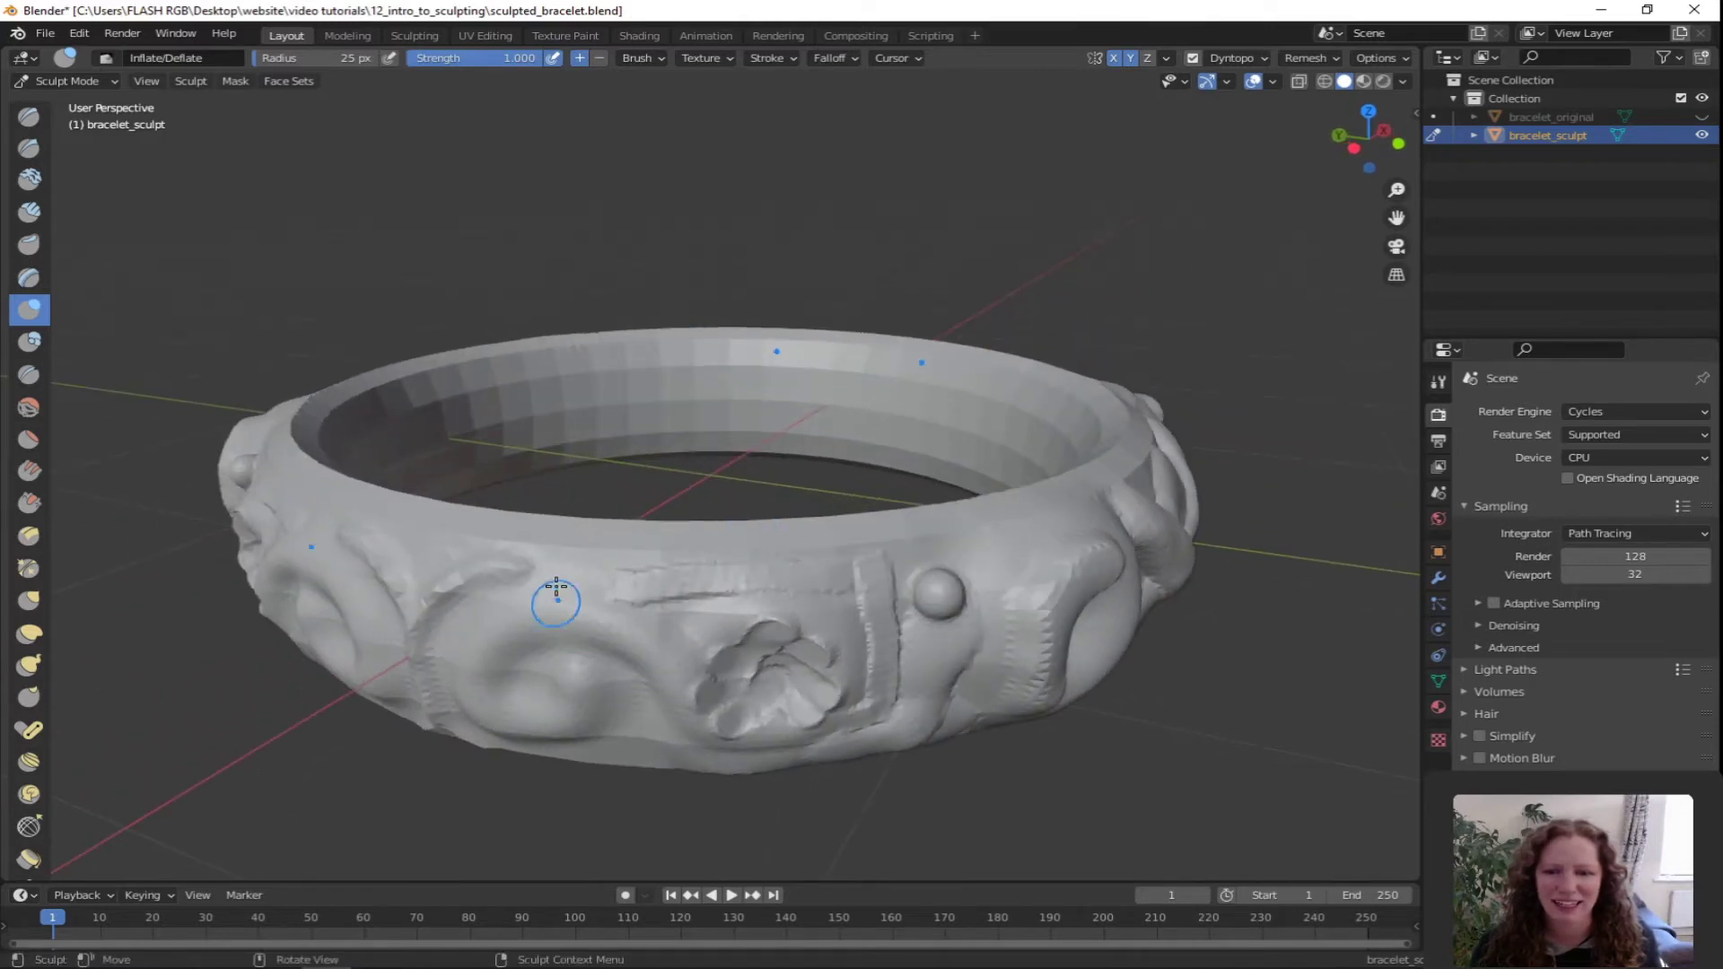
pyautogui.moveTo(557, 604); pyautogui.dragTo(557, 571)
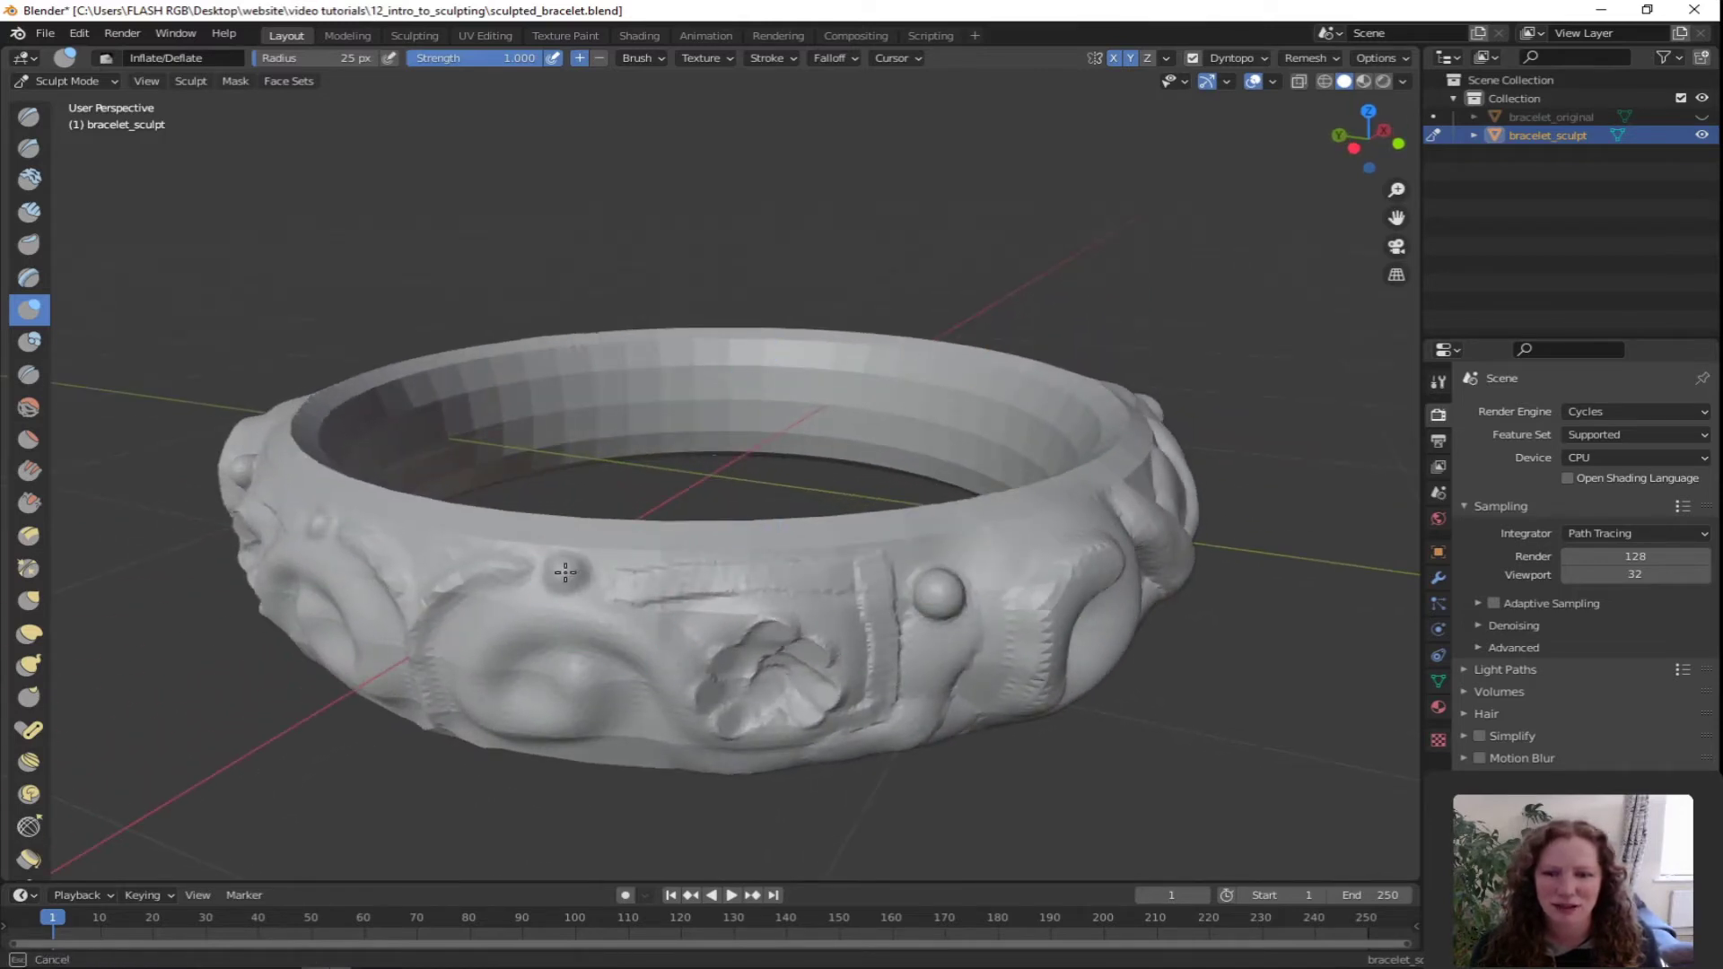
pyautogui.moveTo(564, 570); pyautogui.dragTo(622, 575)
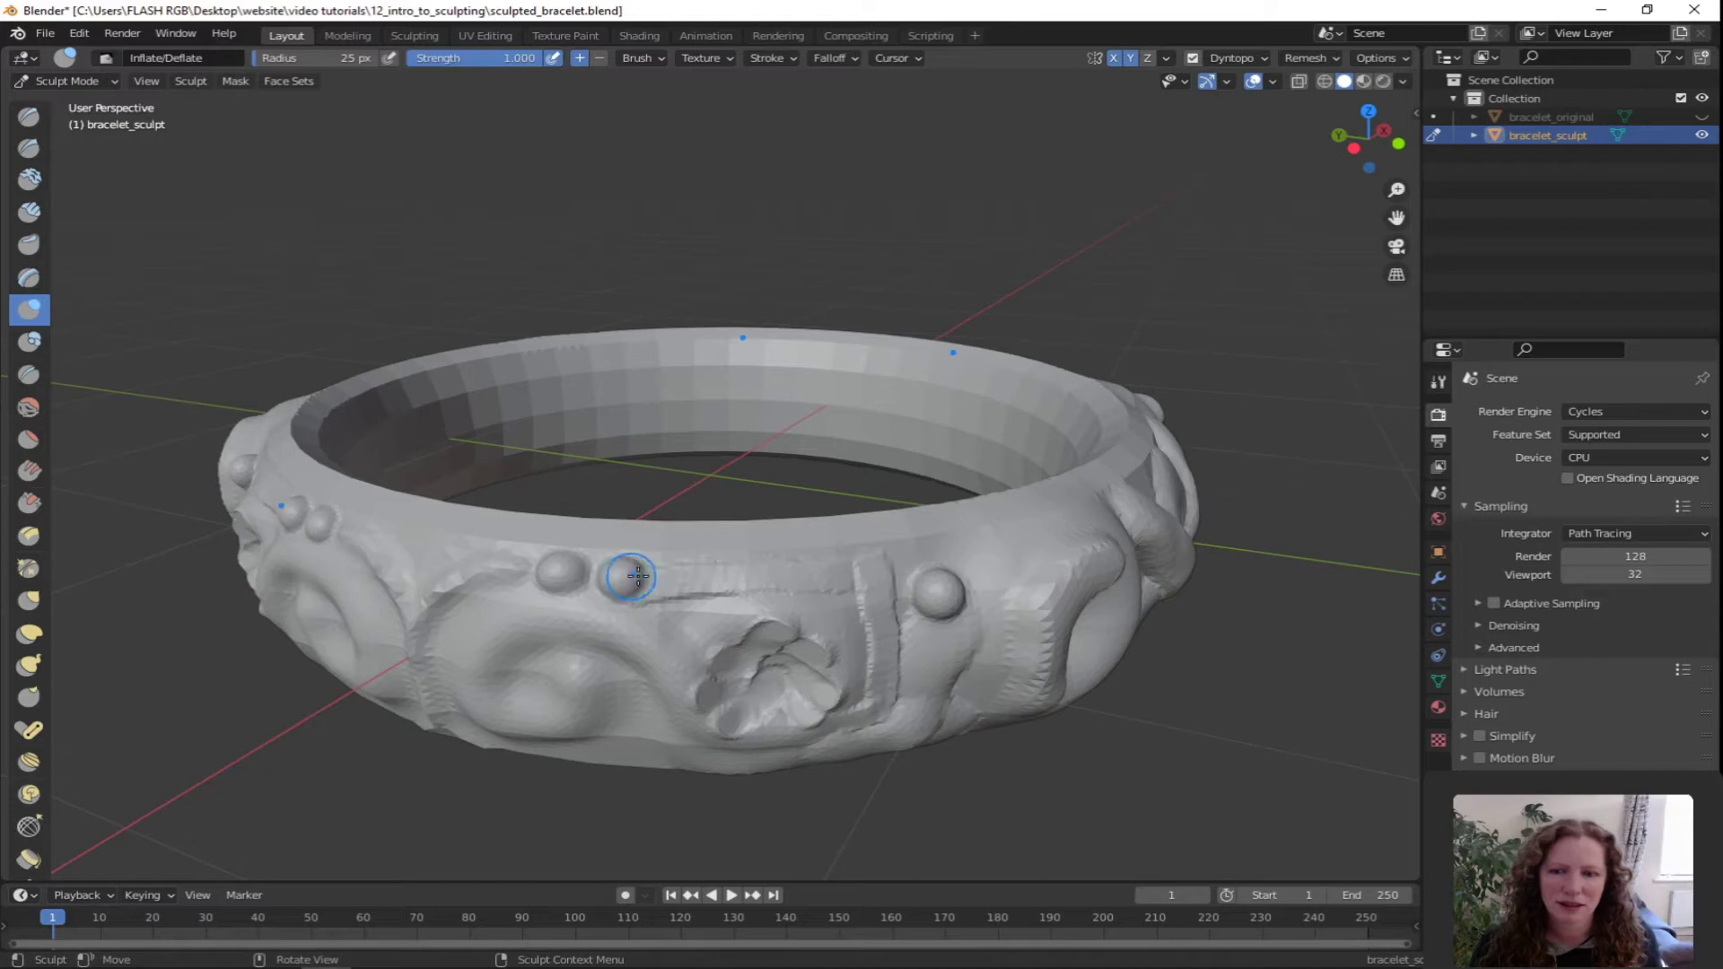
pyautogui.moveTo(682, 580); pyautogui.dragTo(687, 575)
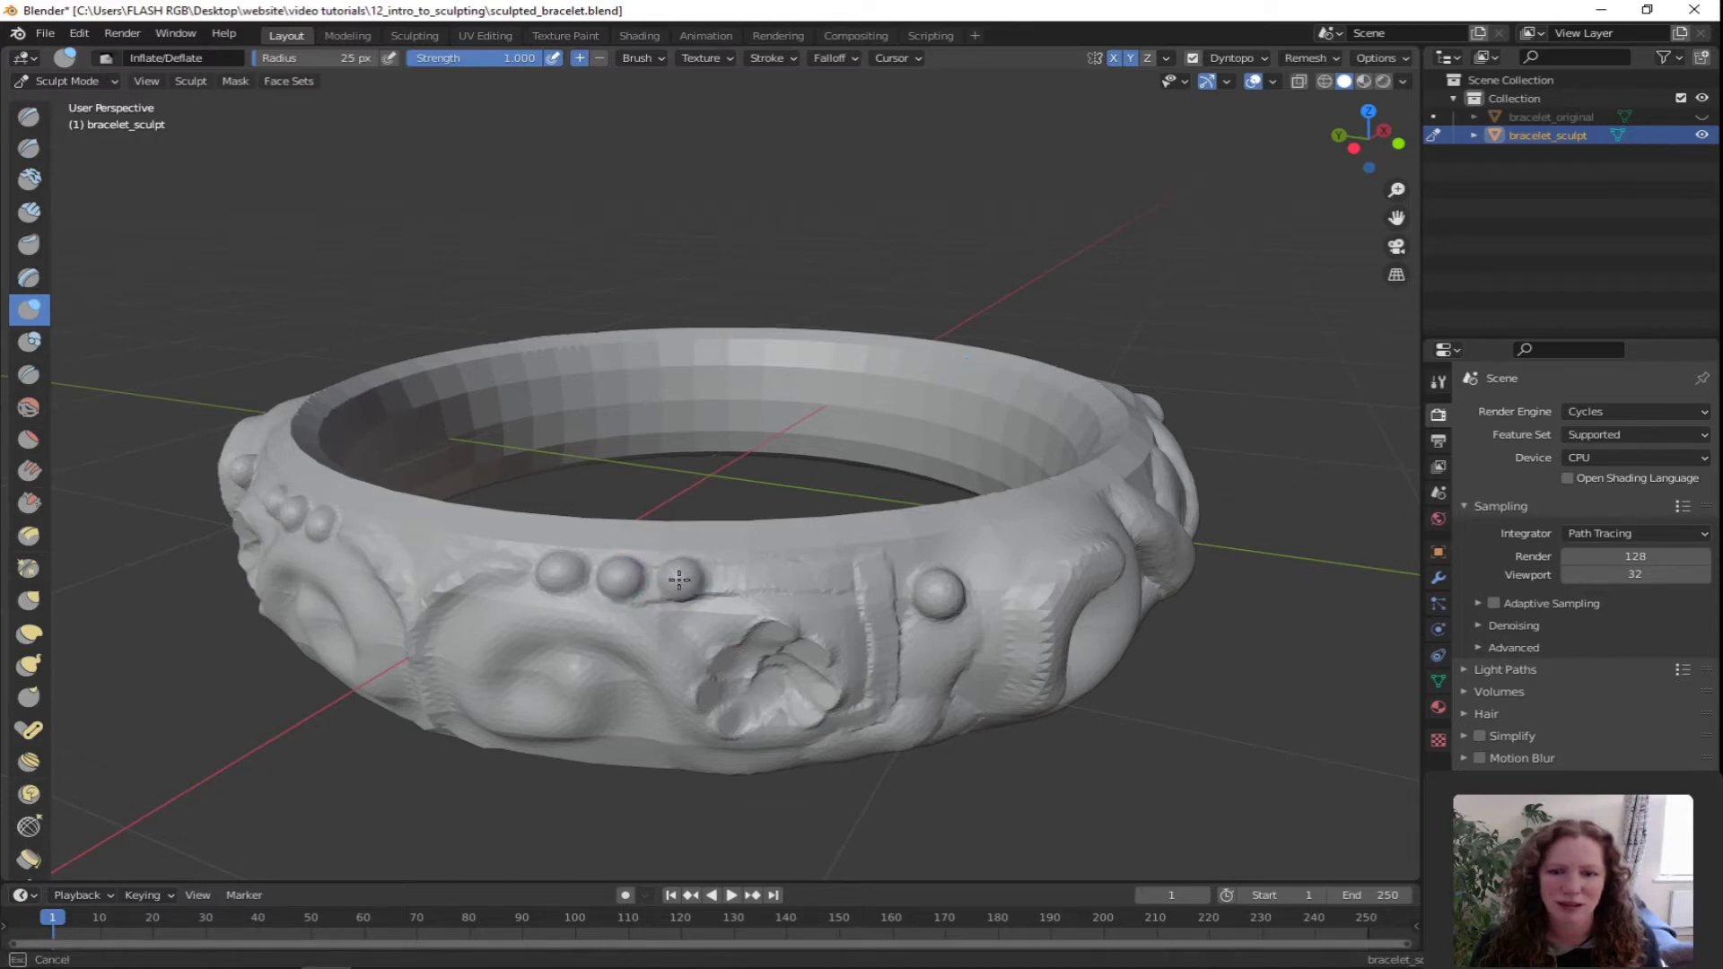
pyautogui.moveTo(676, 584); pyautogui.dragTo(678, 581)
pyautogui.moveTo(738, 592); pyautogui.dragTo(680, 594, button='middle')
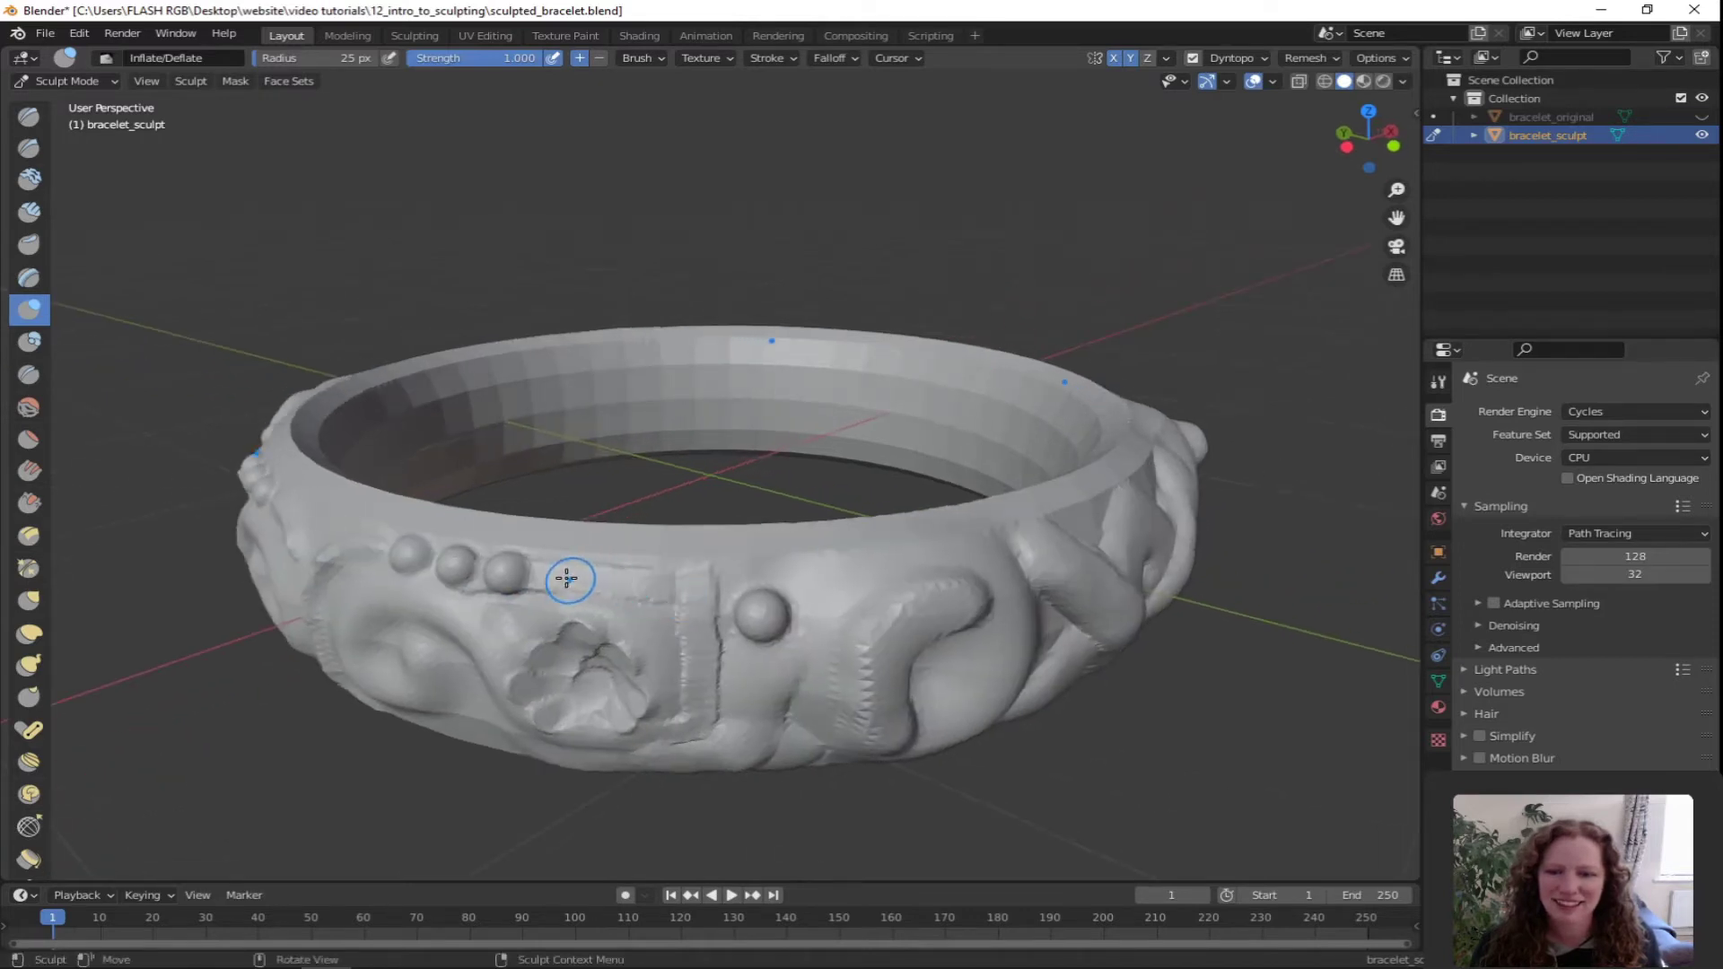
pyautogui.moveTo(568, 581)
pyautogui.mouseDown()
pyautogui.moveTo(551, 576)
pyautogui.moveTo(676, 573)
pyautogui.moveTo(671, 588)
pyautogui.mouseUp()
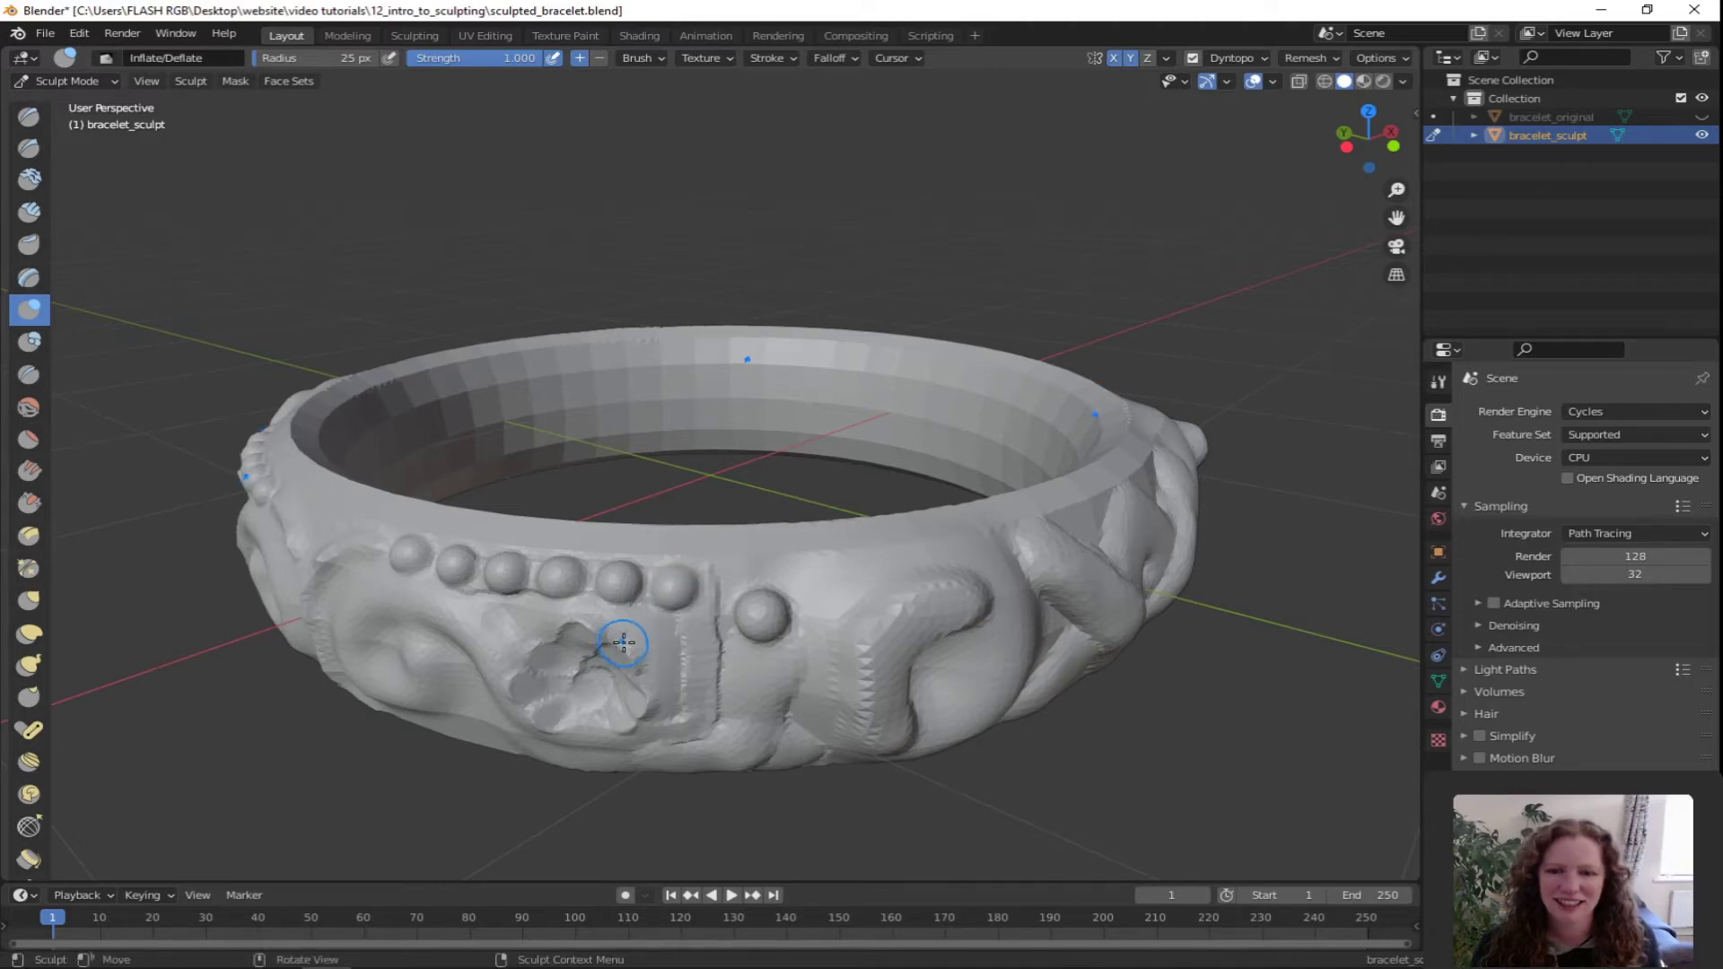
pyautogui.moveTo(619, 642)
pyautogui.mouseDown(button='middle')
pyautogui.moveTo(694, 620)
pyautogui.moveTo(682, 575)
pyautogui.moveTo(715, 500)
pyautogui.mouseUp(button='middle')
pyautogui.moveTo(845, 423)
pyautogui.mouseDown()
pyautogui.moveTo(742, 484)
pyautogui.moveTo(763, 485)
pyautogui.mouseUp()
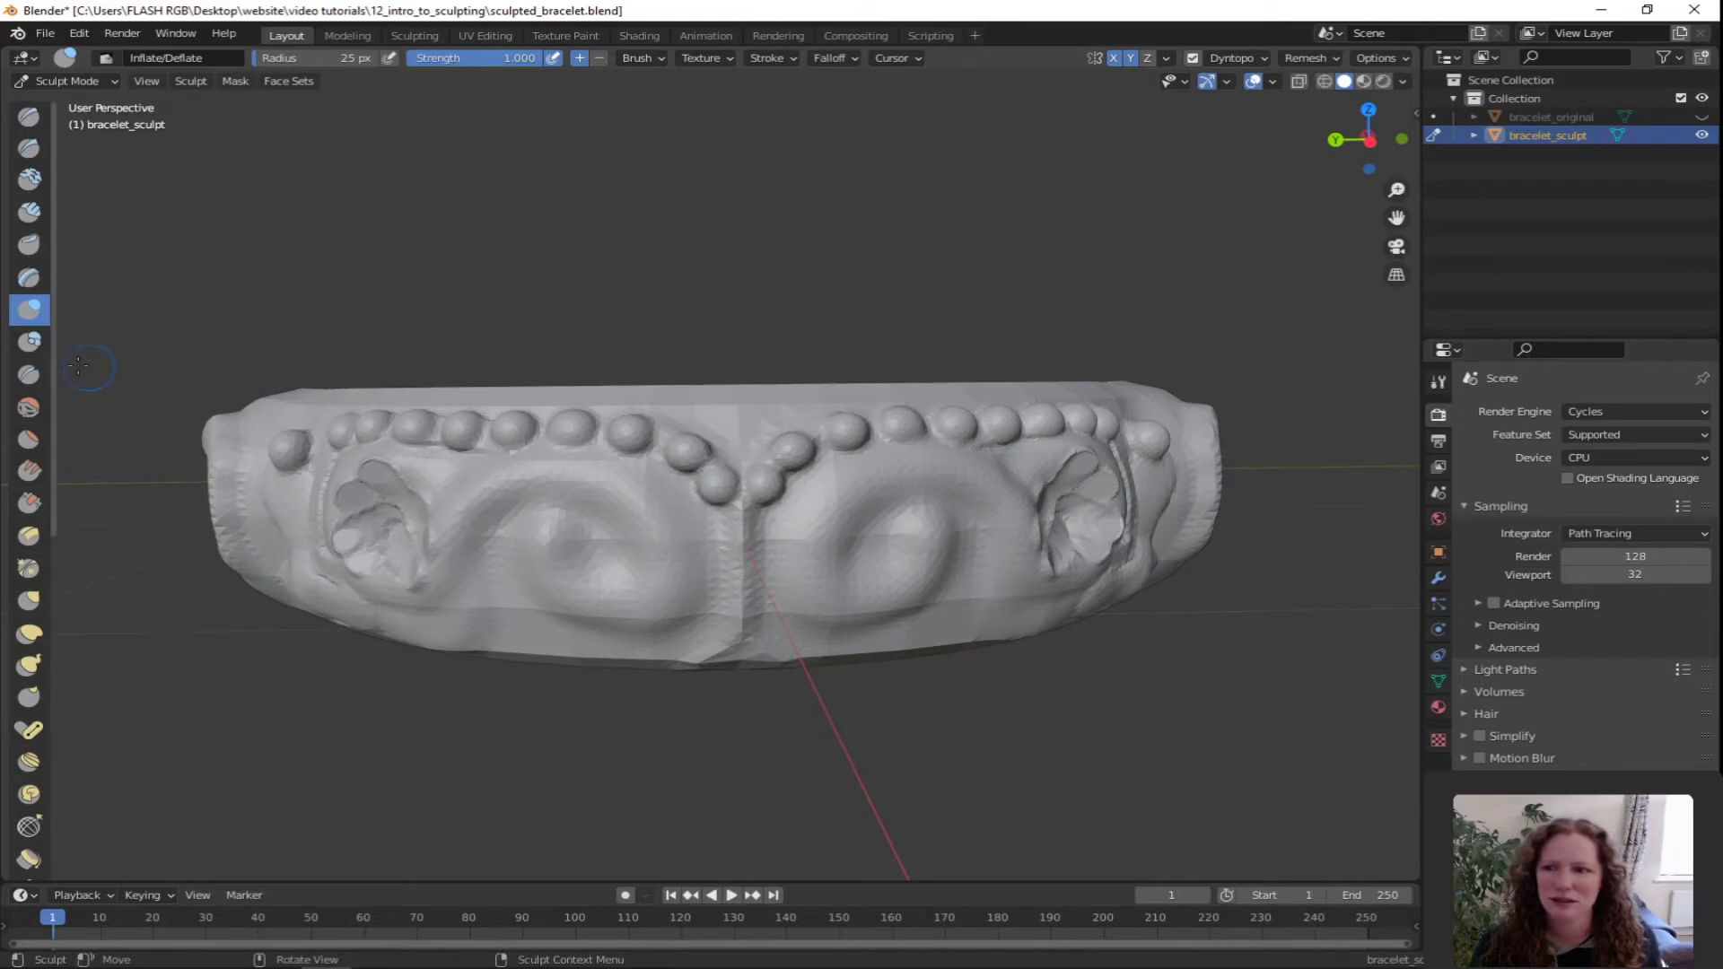
# Raise a ball on the outer end of the swirl beside the flower with the Blob brush at strength 0.500
pyautogui.click(36, 342)
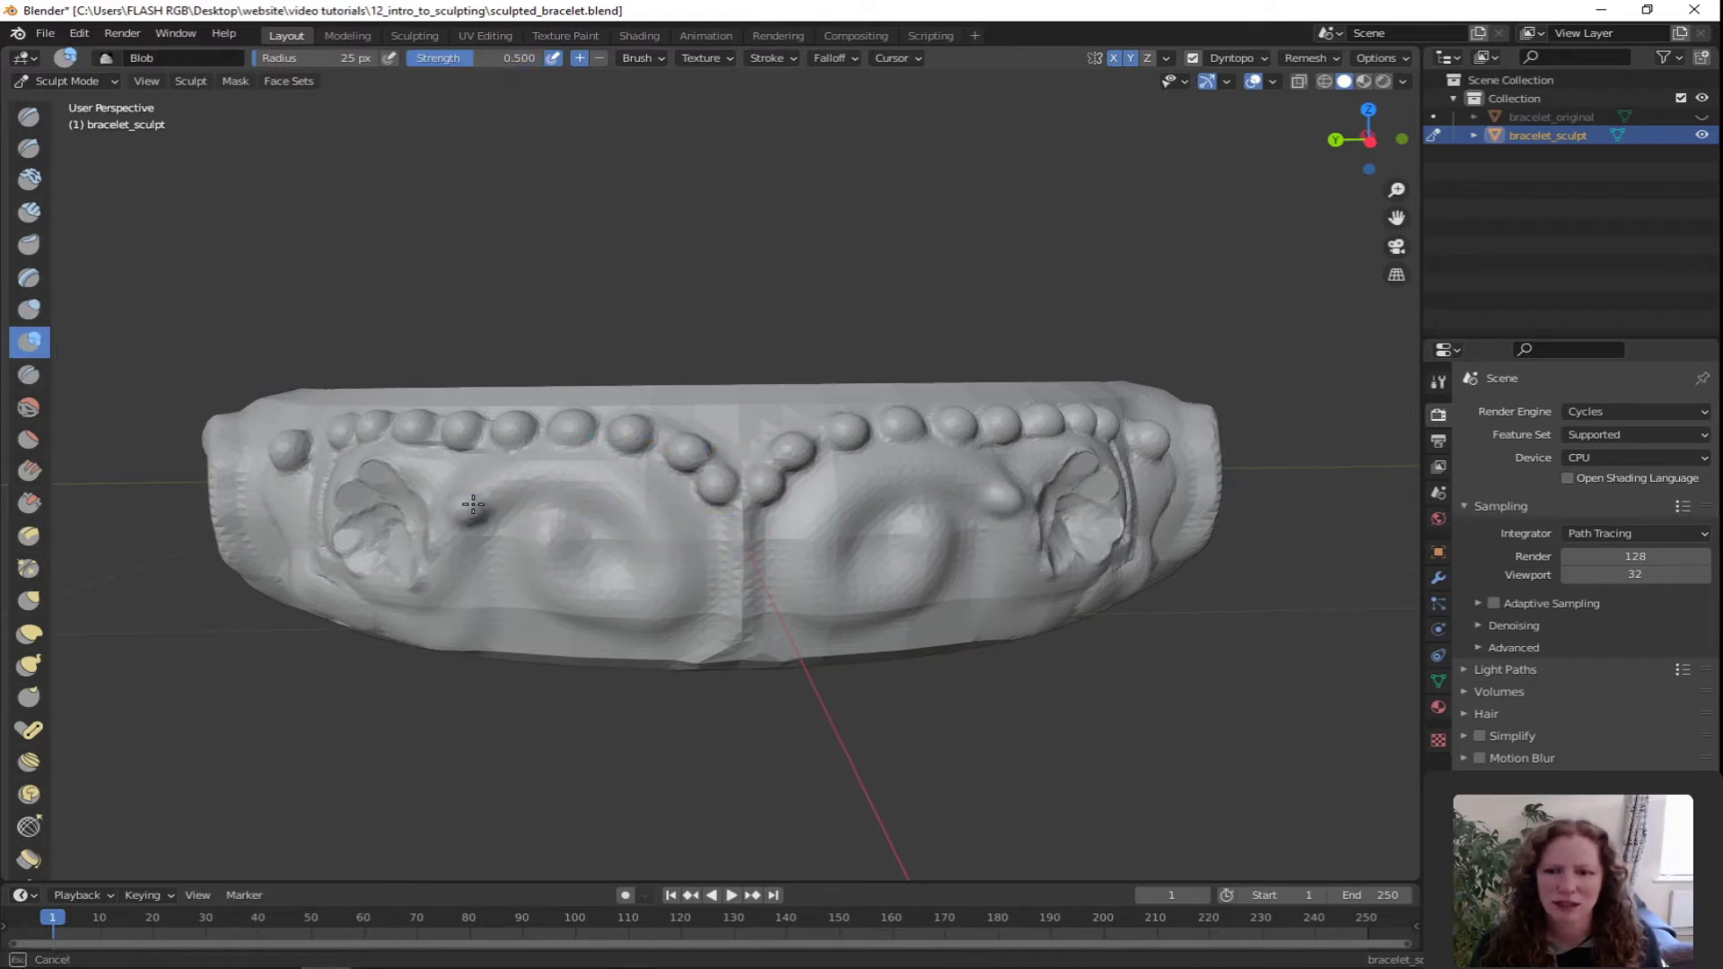
pyautogui.moveTo(481, 508); pyautogui.dragTo(838, 214, button='middle')
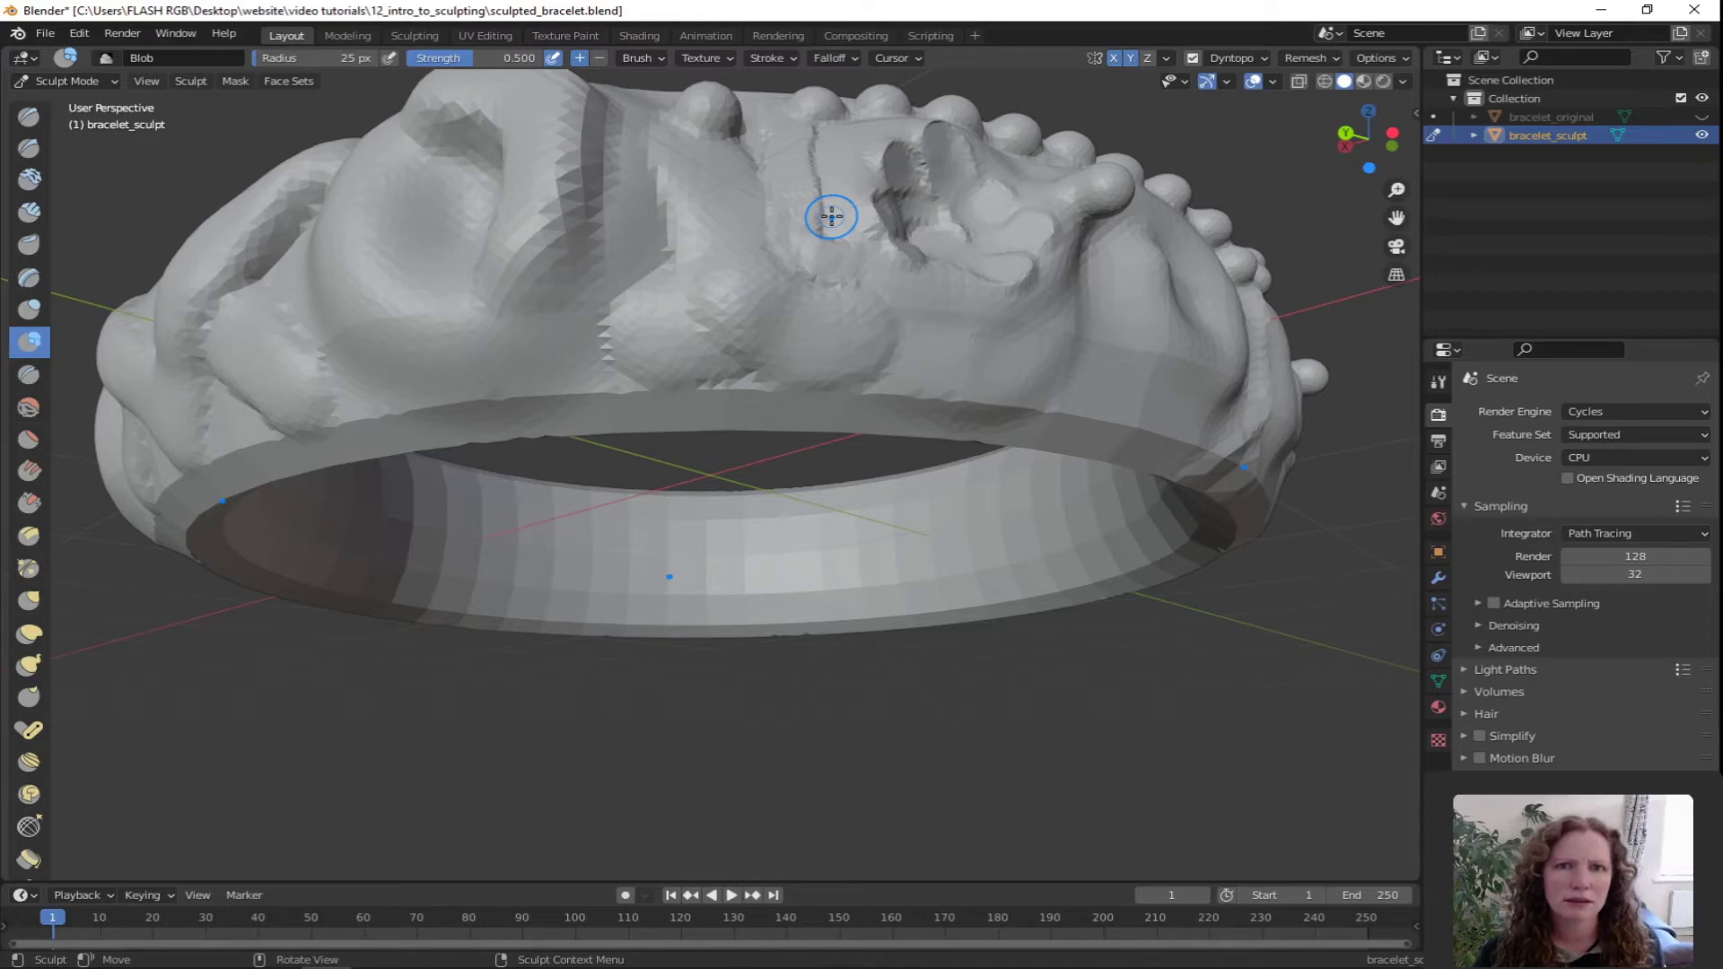
pyautogui.moveTo(1045, 219); pyautogui.dragTo(926, 244, button='middle')
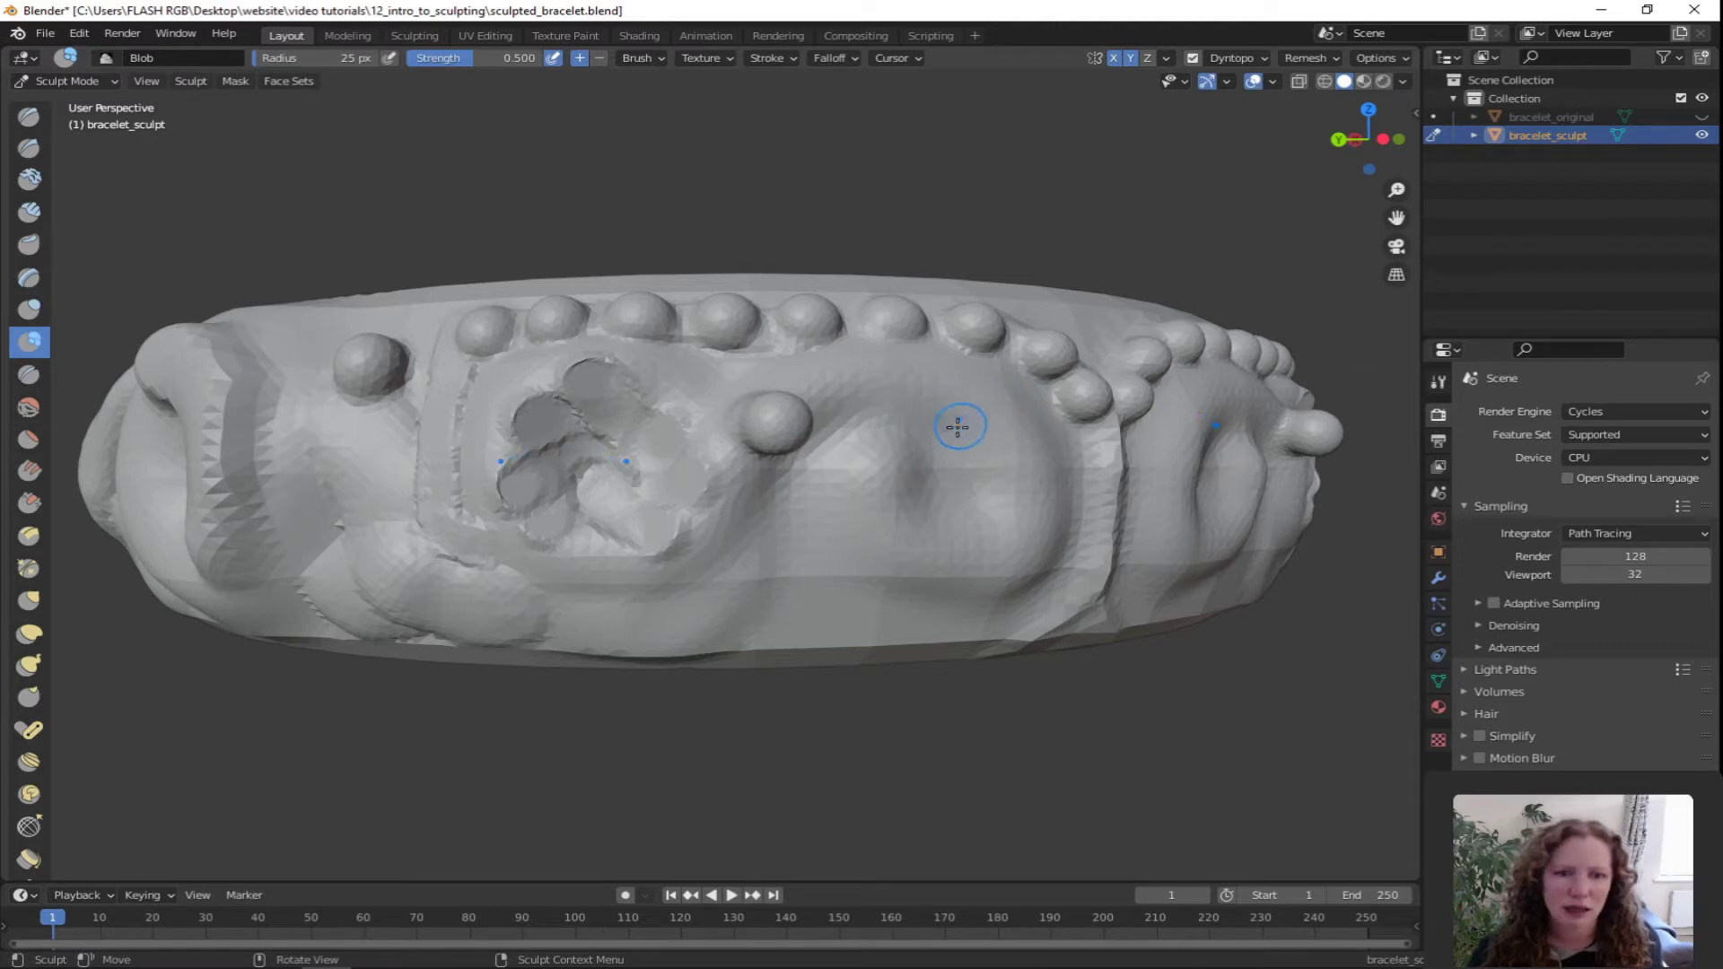
# Continue the beads down the central seam and fork them along the lower edge with the Blob brush
pyautogui.moveTo(958, 427); pyautogui.dragTo(904, 433, button='middle')
pyautogui.moveTo(873, 479); pyautogui.dragTo(871, 480)
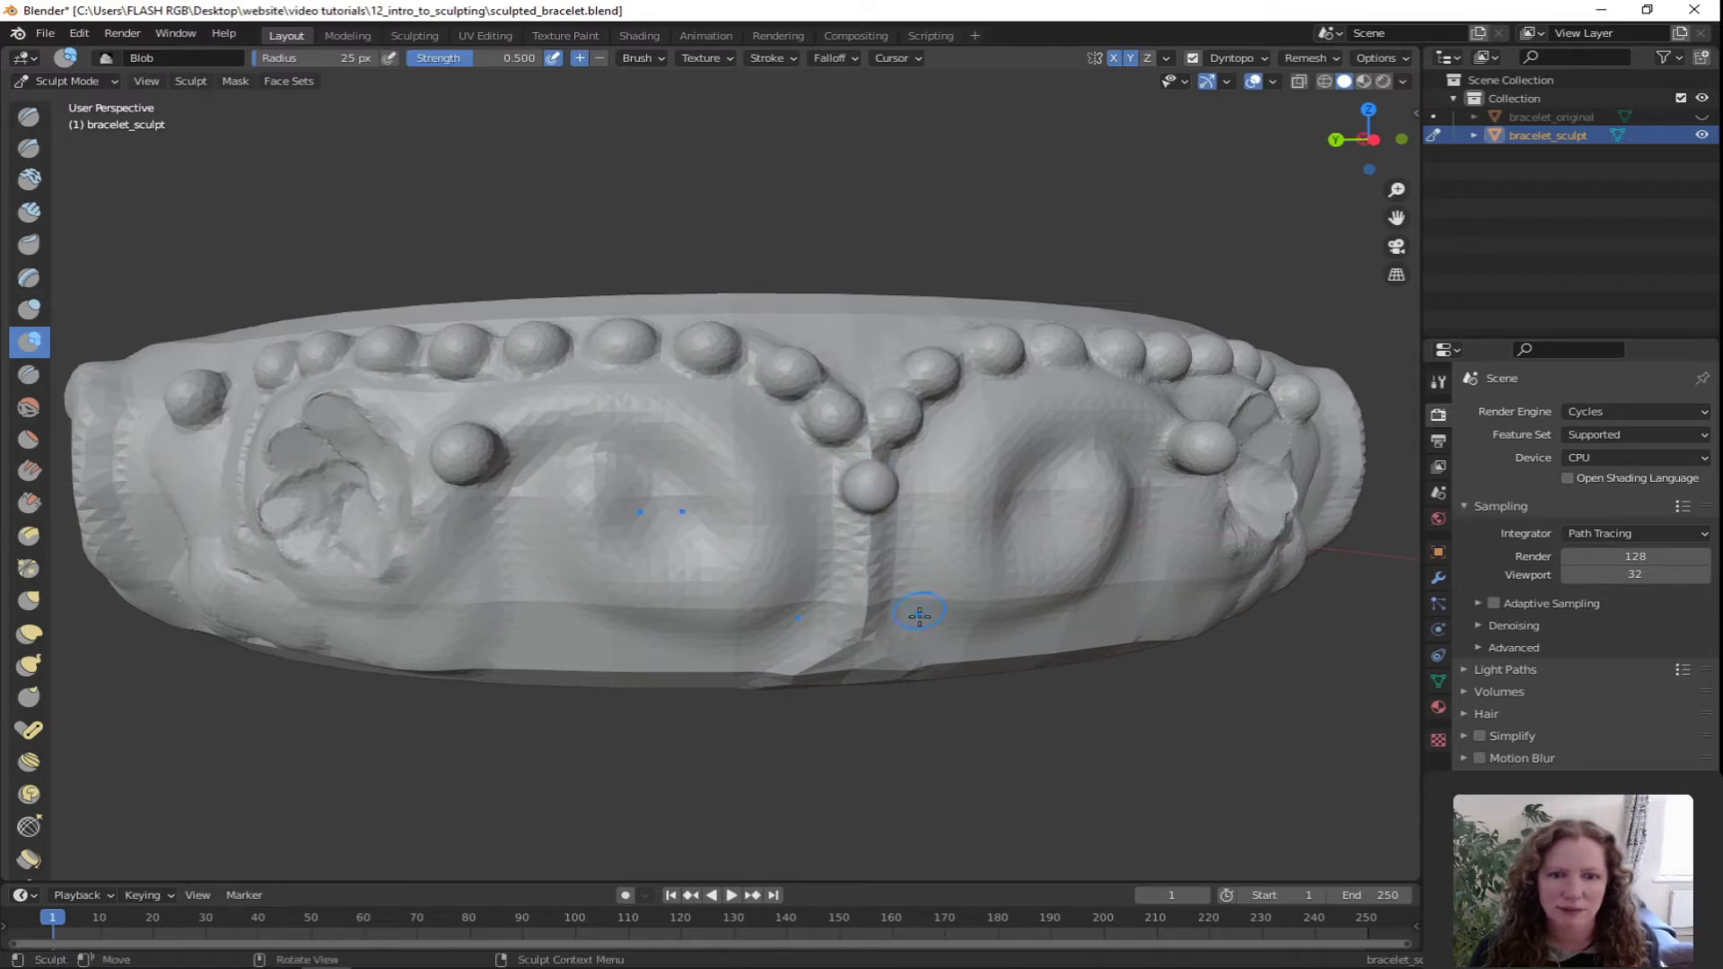
pyautogui.moveTo(919, 718); pyautogui.dragTo(947, 600, button='middle')
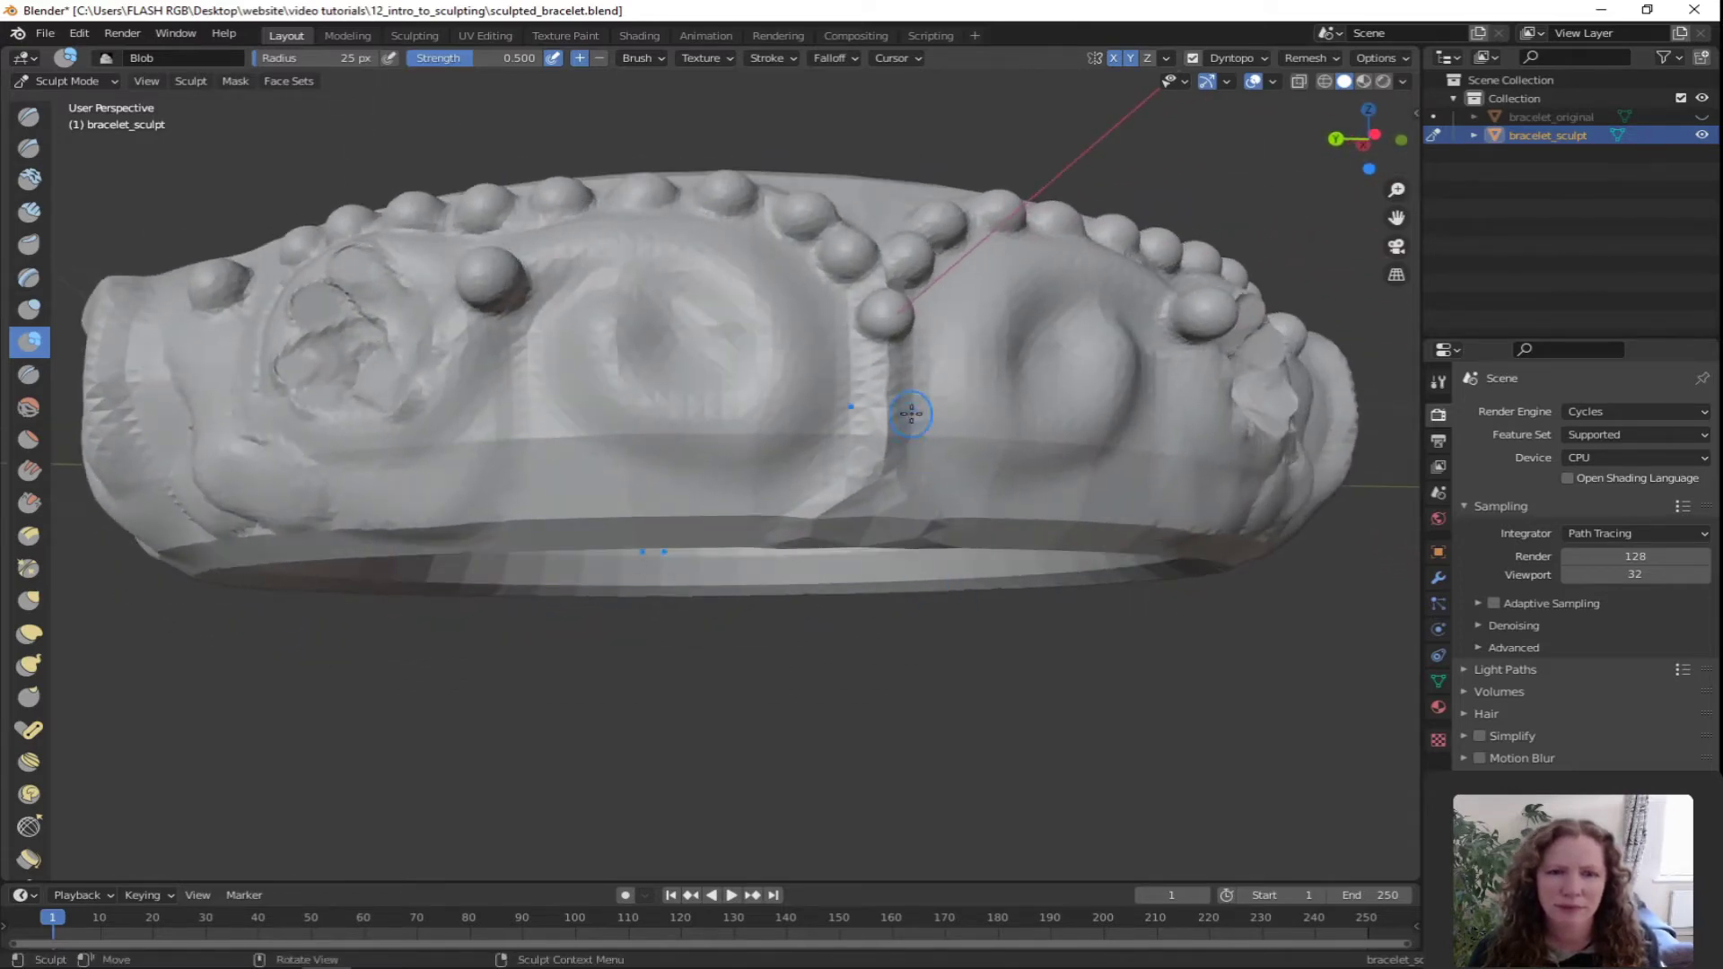
pyautogui.moveTo(892, 374)
pyautogui.mouseDown()
pyautogui.moveTo(885, 436)
pyautogui.moveTo(837, 503)
pyautogui.moveTo(775, 529)
pyautogui.moveTo(758, 504)
pyautogui.mouseUp()
pyautogui.scroll(-2, 628, 480)
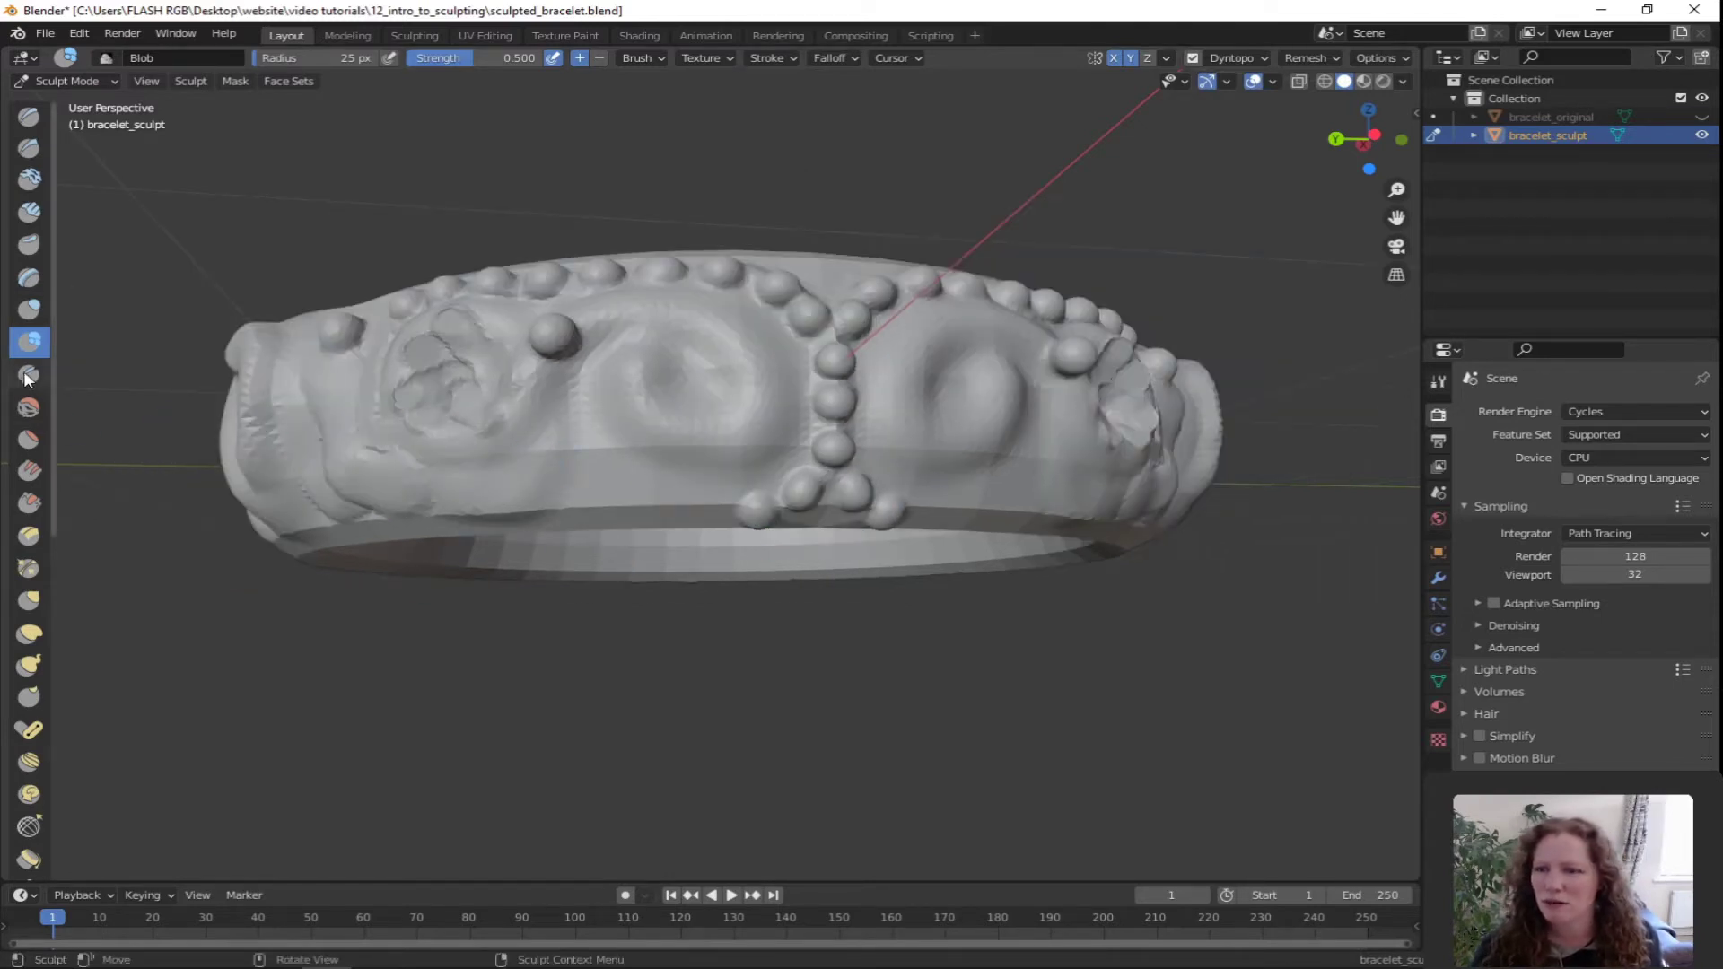
# Carve the swirl's spiral groove deeper with the Crease brush and soften it with the Smooth brush
pyautogui.click(28, 375)
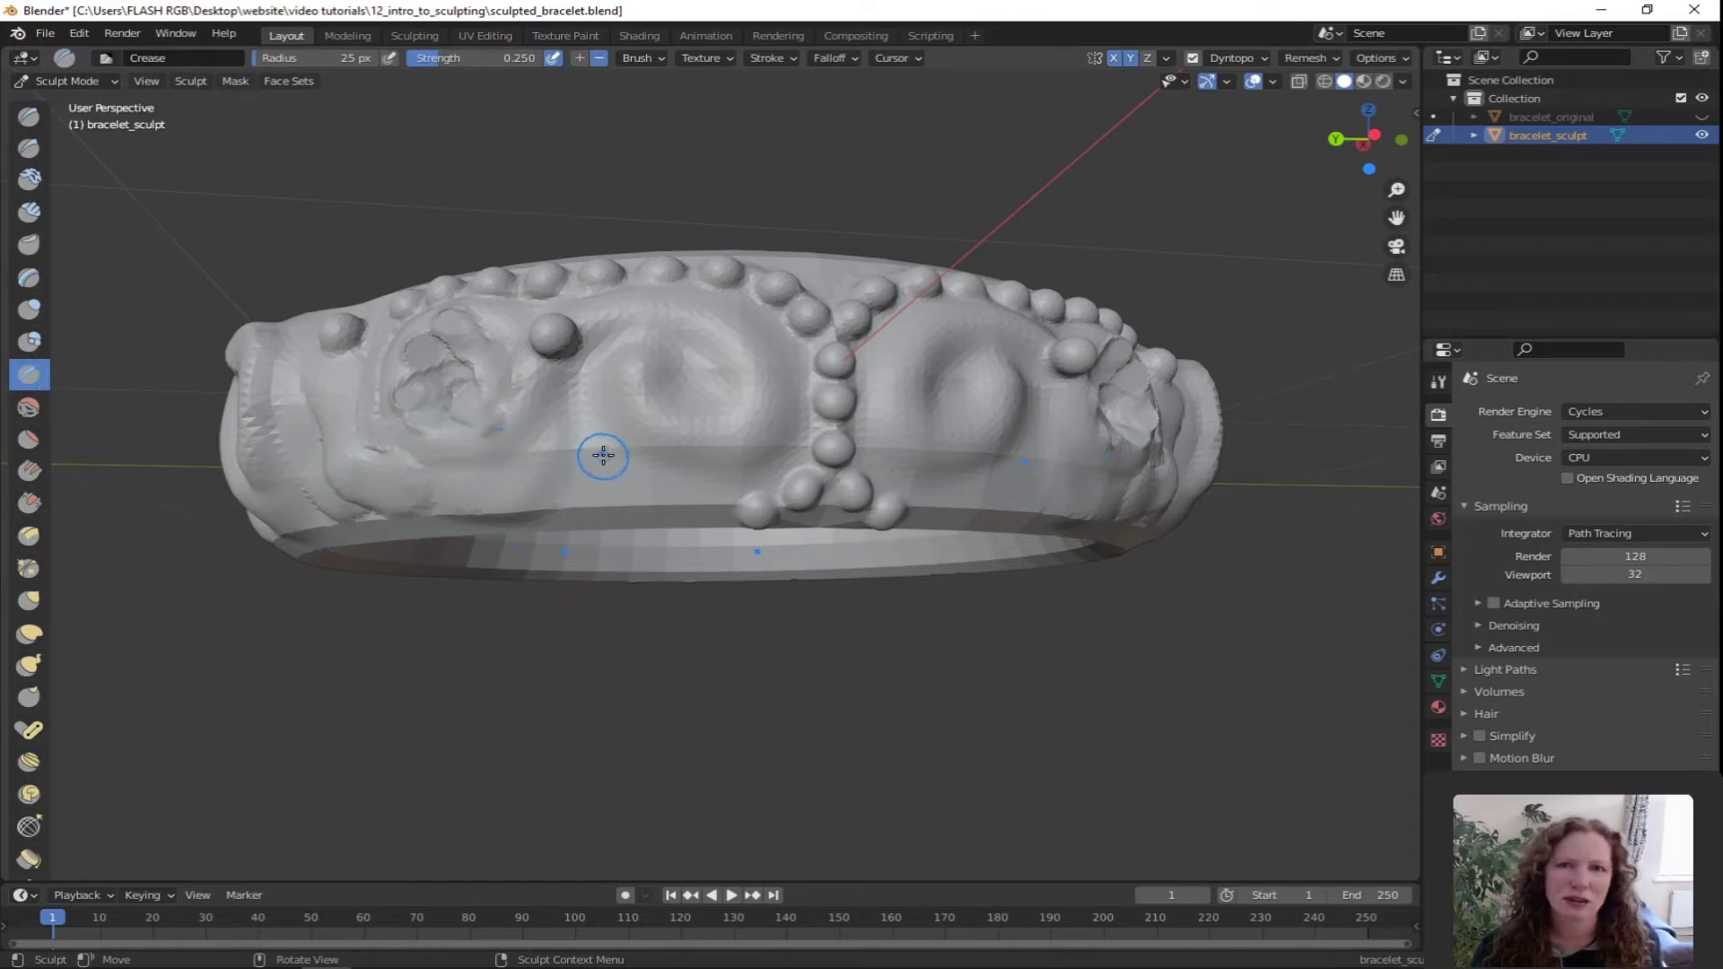
pyautogui.moveTo(685, 376); pyautogui.dragTo(703, 402)
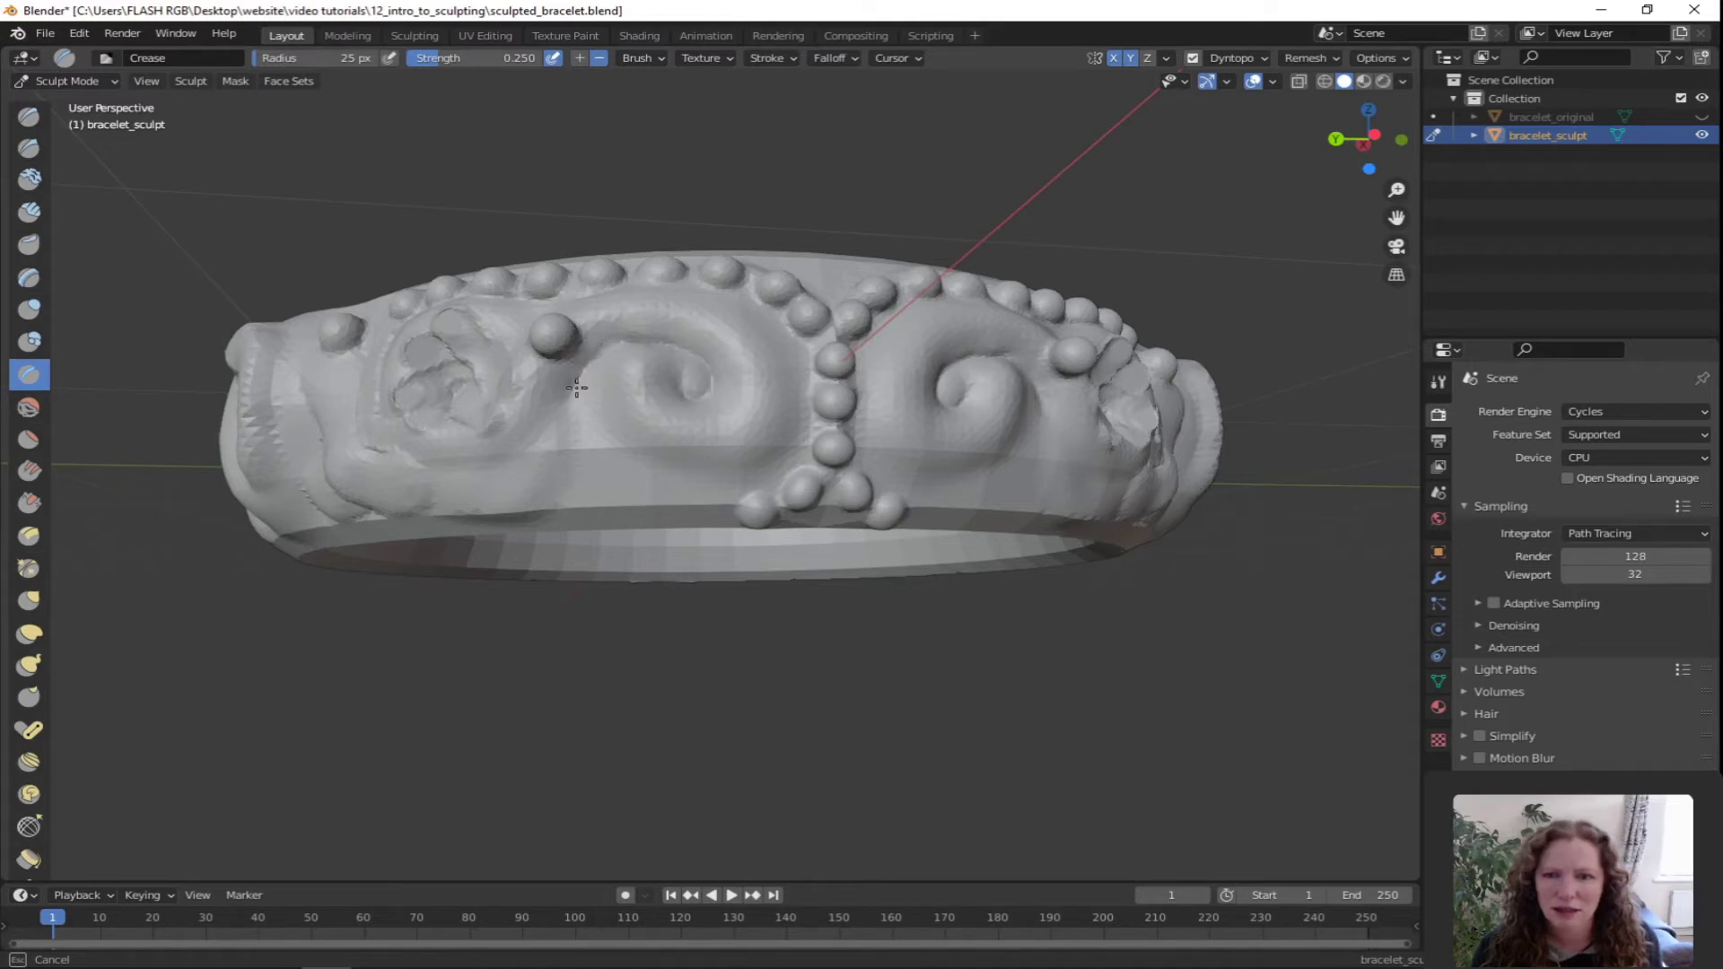
pyautogui.click(29, 406)
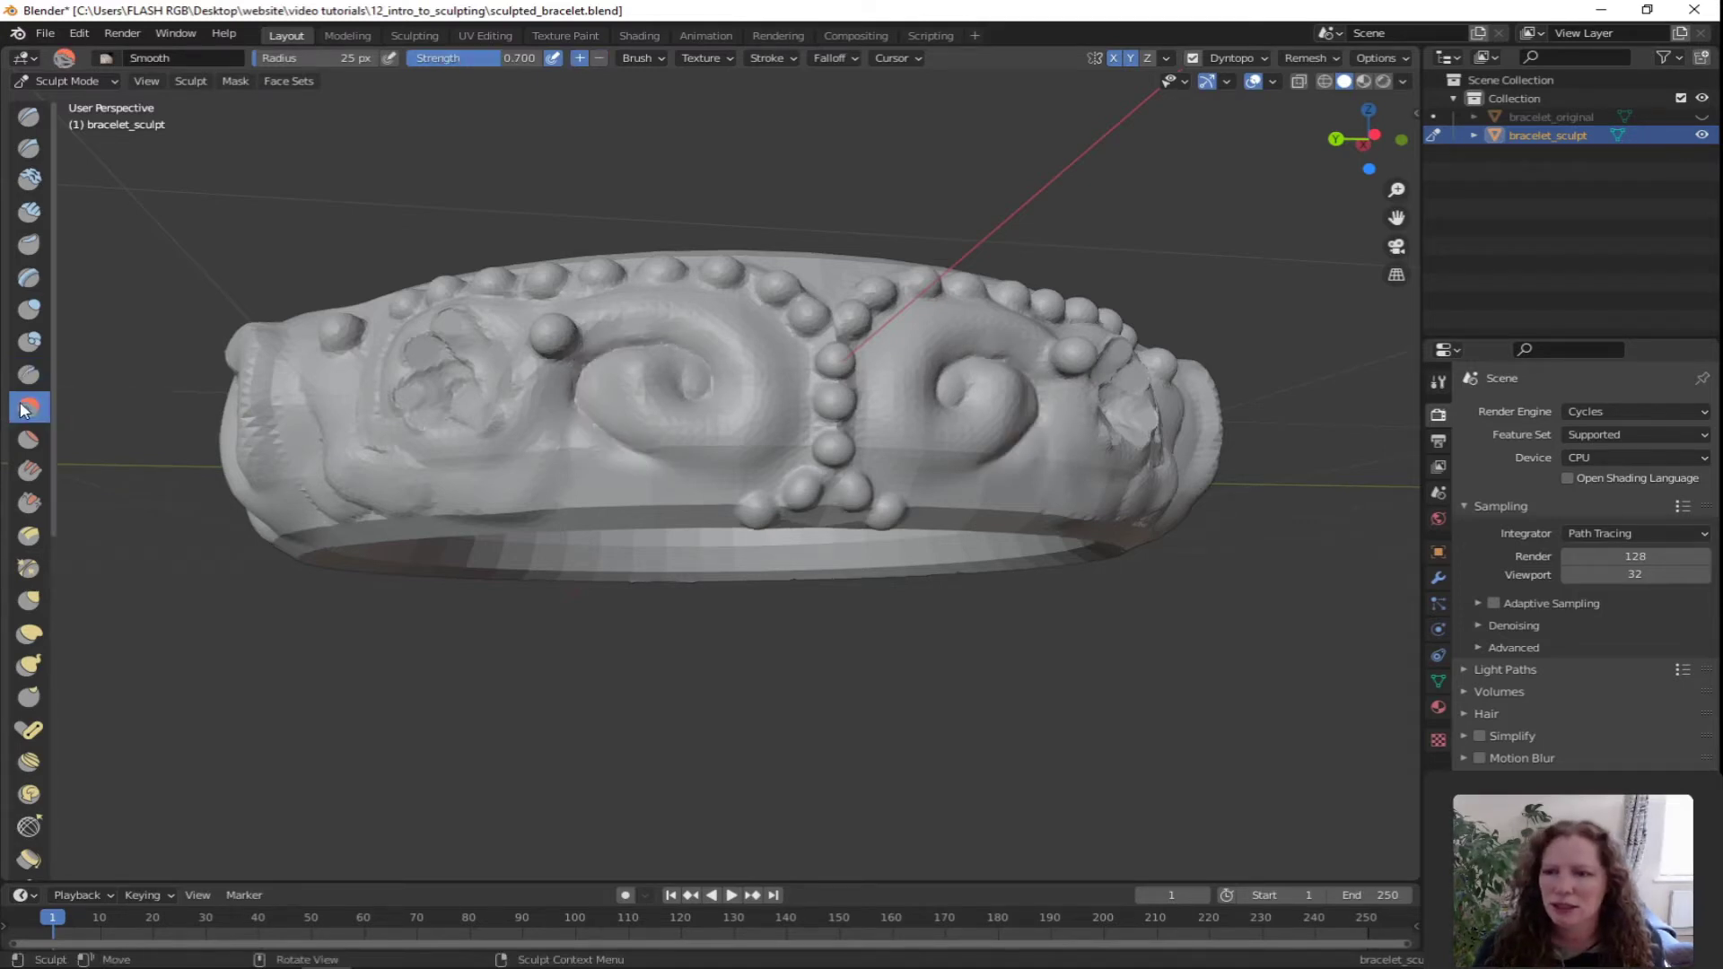
pyautogui.moveTo(571, 421)
pyautogui.mouseDown()
pyautogui.moveTo(647, 459)
pyautogui.moveTo(576, 412)
pyautogui.moveTo(594, 351)
pyautogui.moveTo(681, 358)
pyautogui.moveTo(687, 399)
pyautogui.mouseUp()
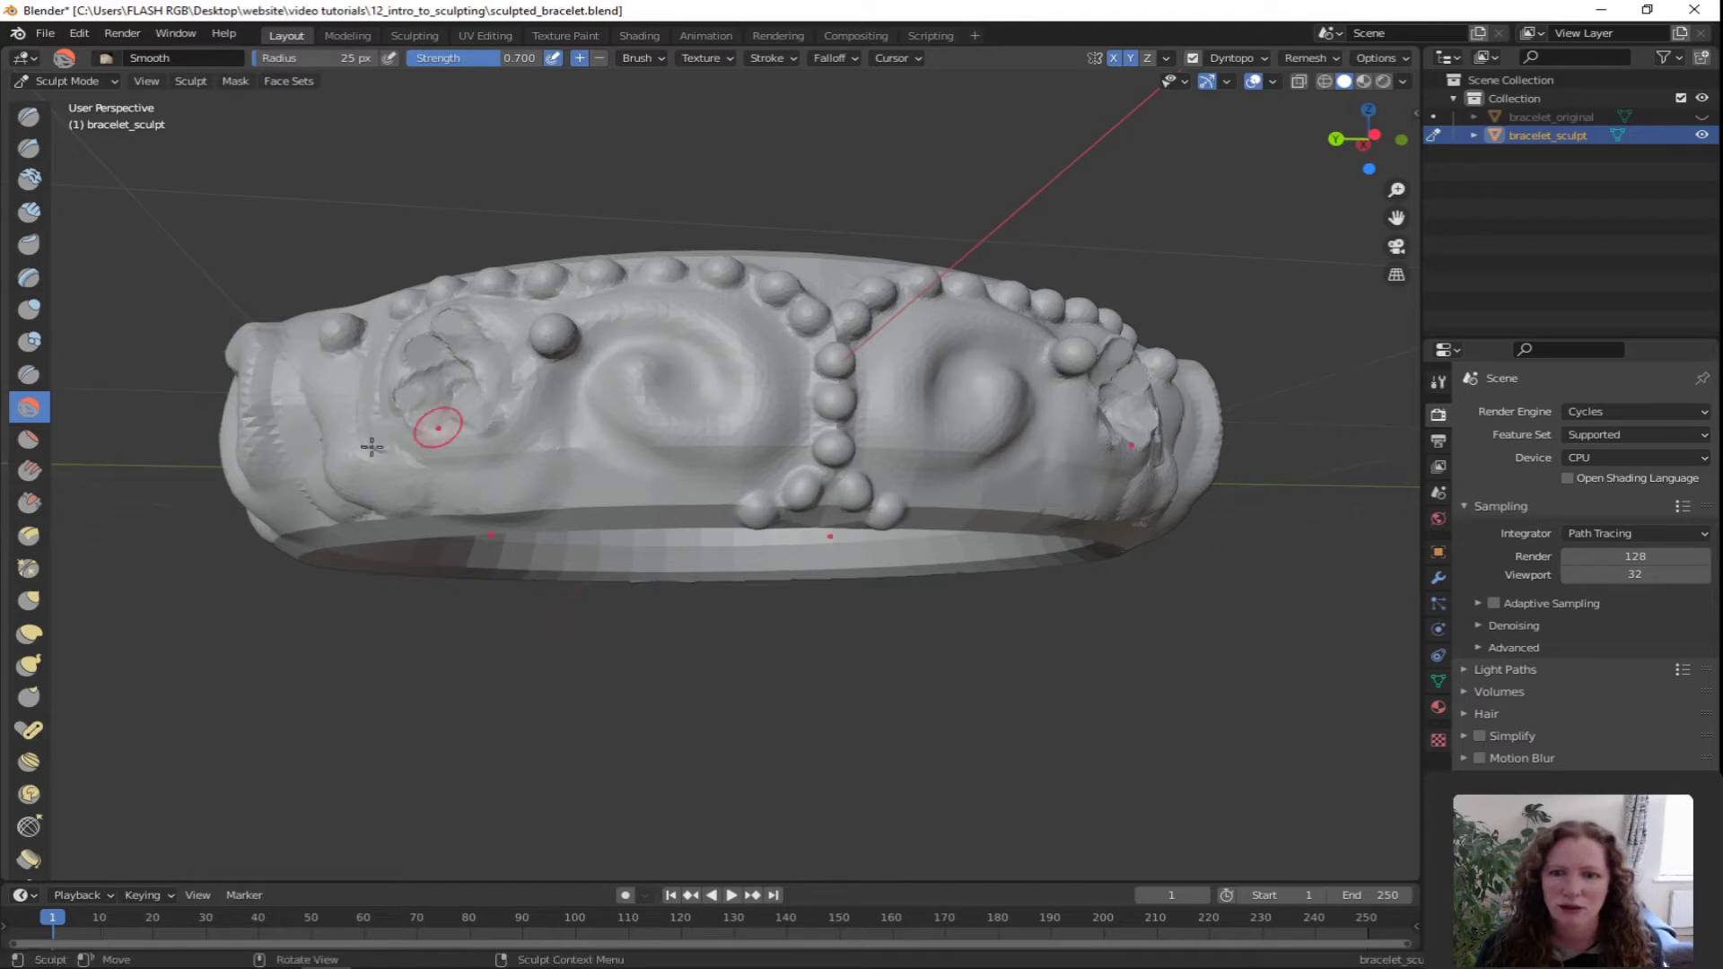
# Flatten the lower curve of the swirl with the Flatten/Contrast brush at strength 0.500
pyautogui.click(28, 439)
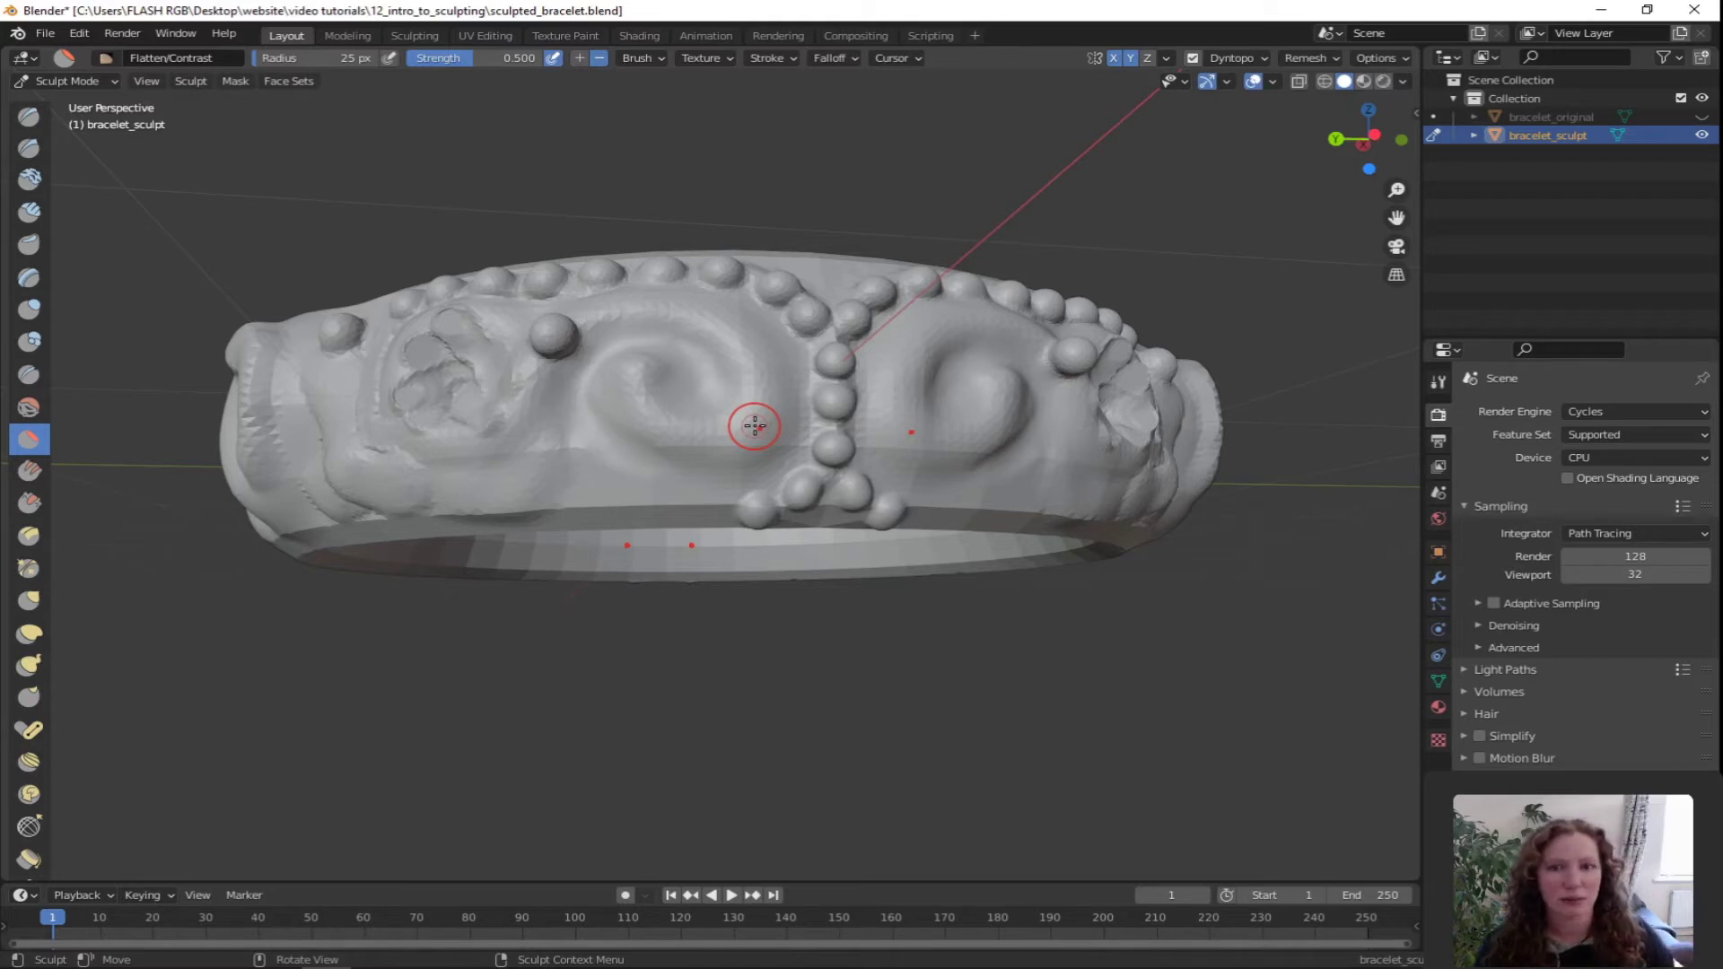
pyautogui.moveTo(743, 426); pyautogui.dragTo(724, 423)
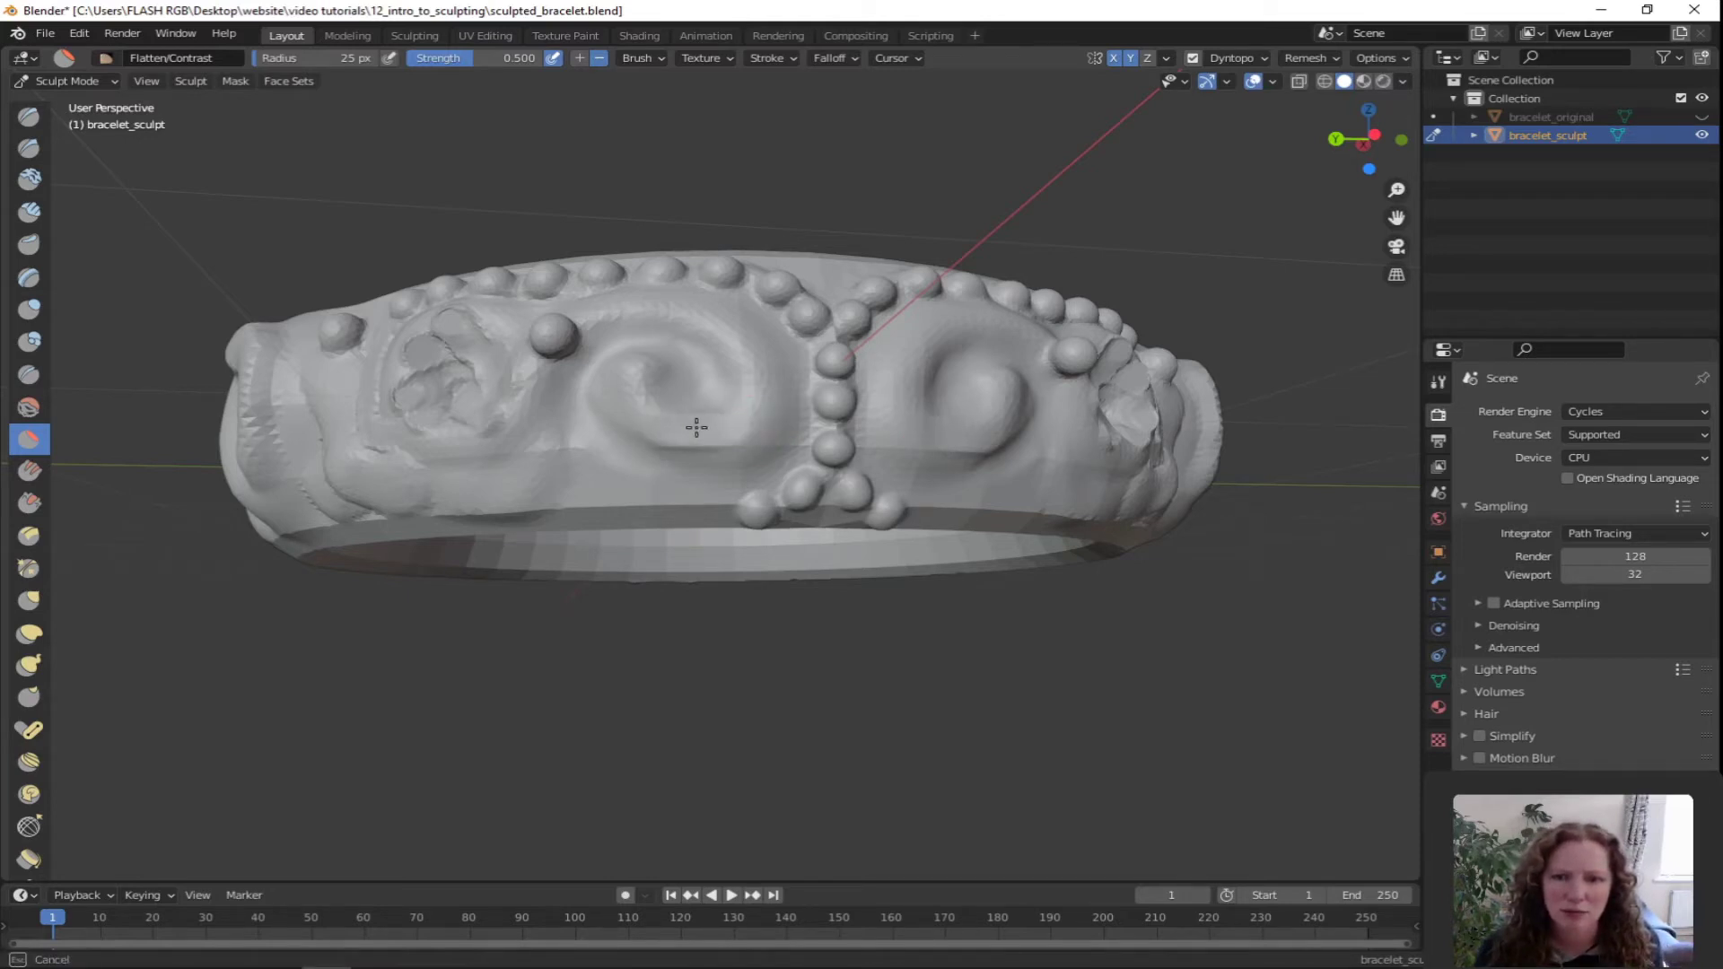
pyautogui.moveTo(757, 492)
pyautogui.mouseDown(button='middle')
pyautogui.moveTo(757, 371)
pyautogui.moveTo(756, 417)
pyautogui.moveTo(816, 471)
pyautogui.mouseUp(button='middle')
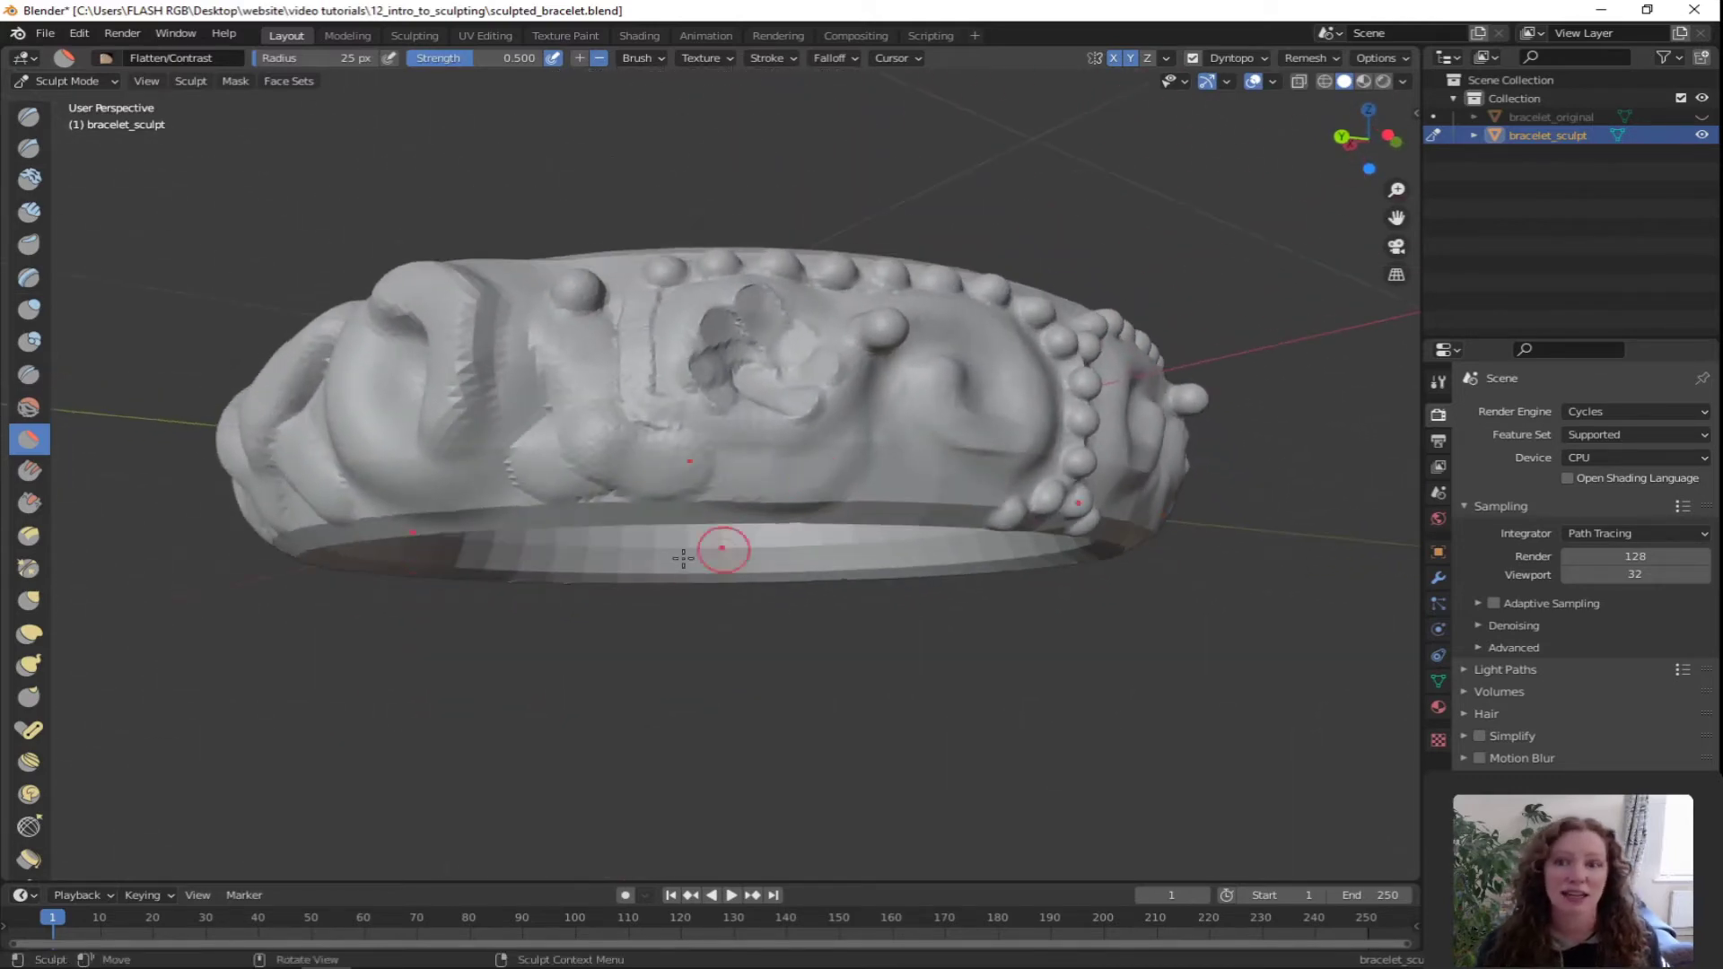
pyautogui.moveTo(683, 558); pyautogui.dragTo(666, 384, button='middle')
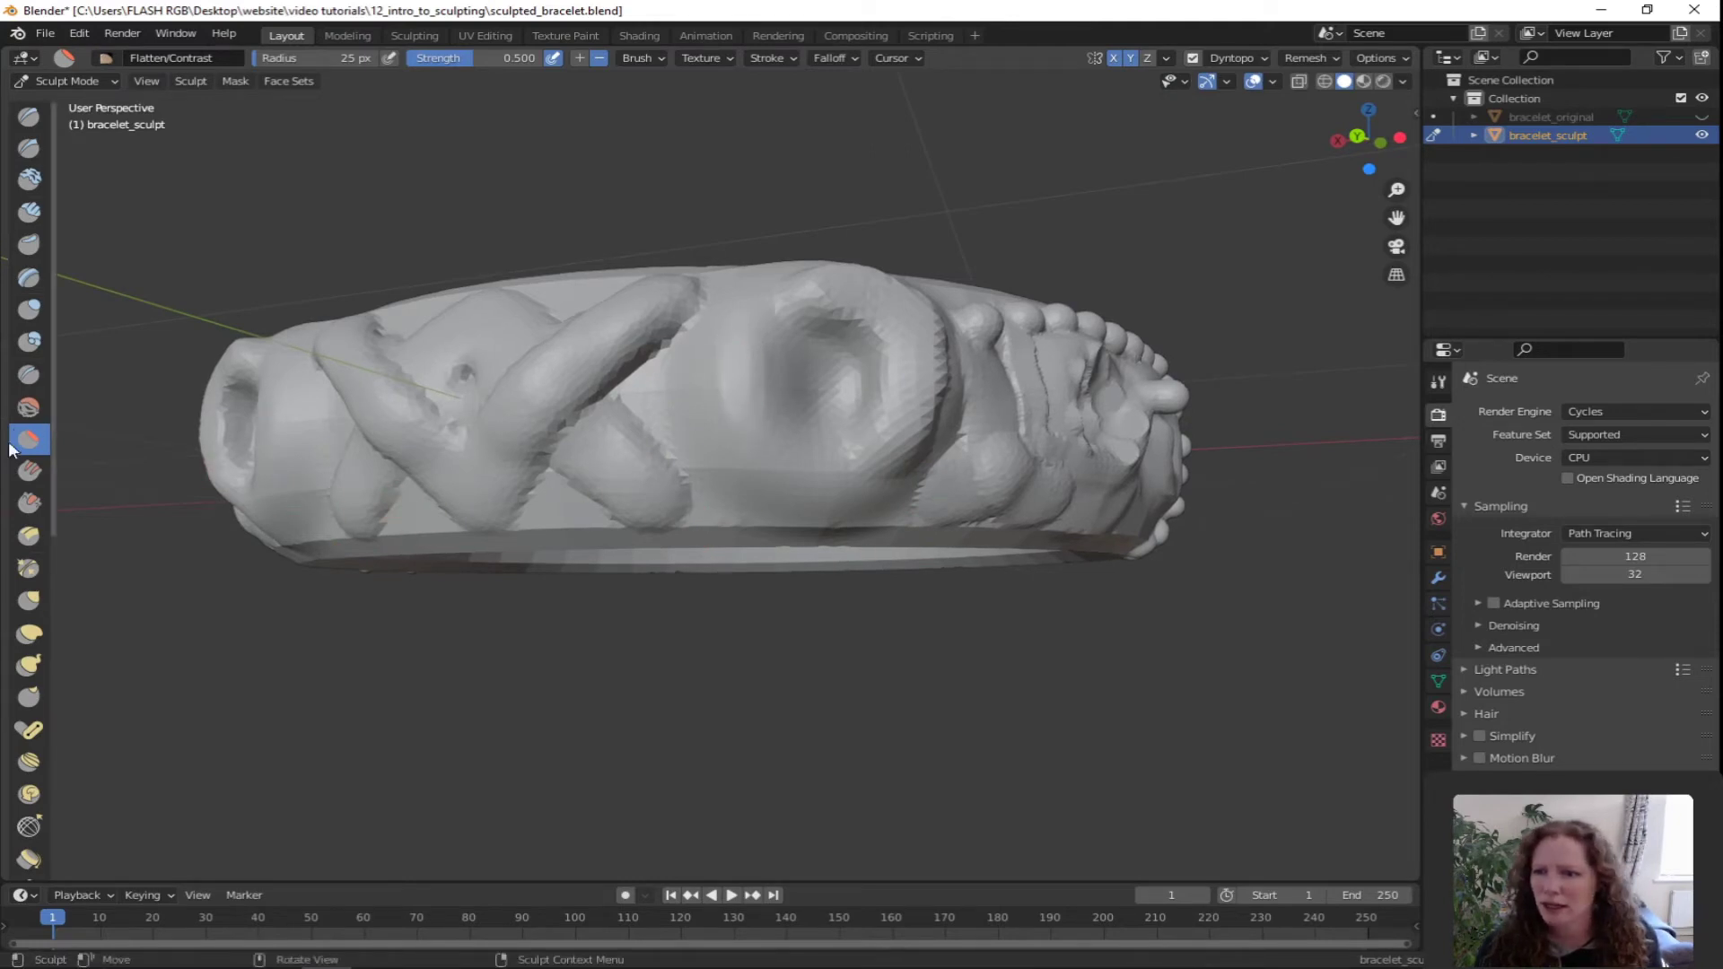
# Fill the hollows around the raised clay shapes between the flower's frame and the large ring with the Fill/Deepen brush
pyautogui.click(30, 471)
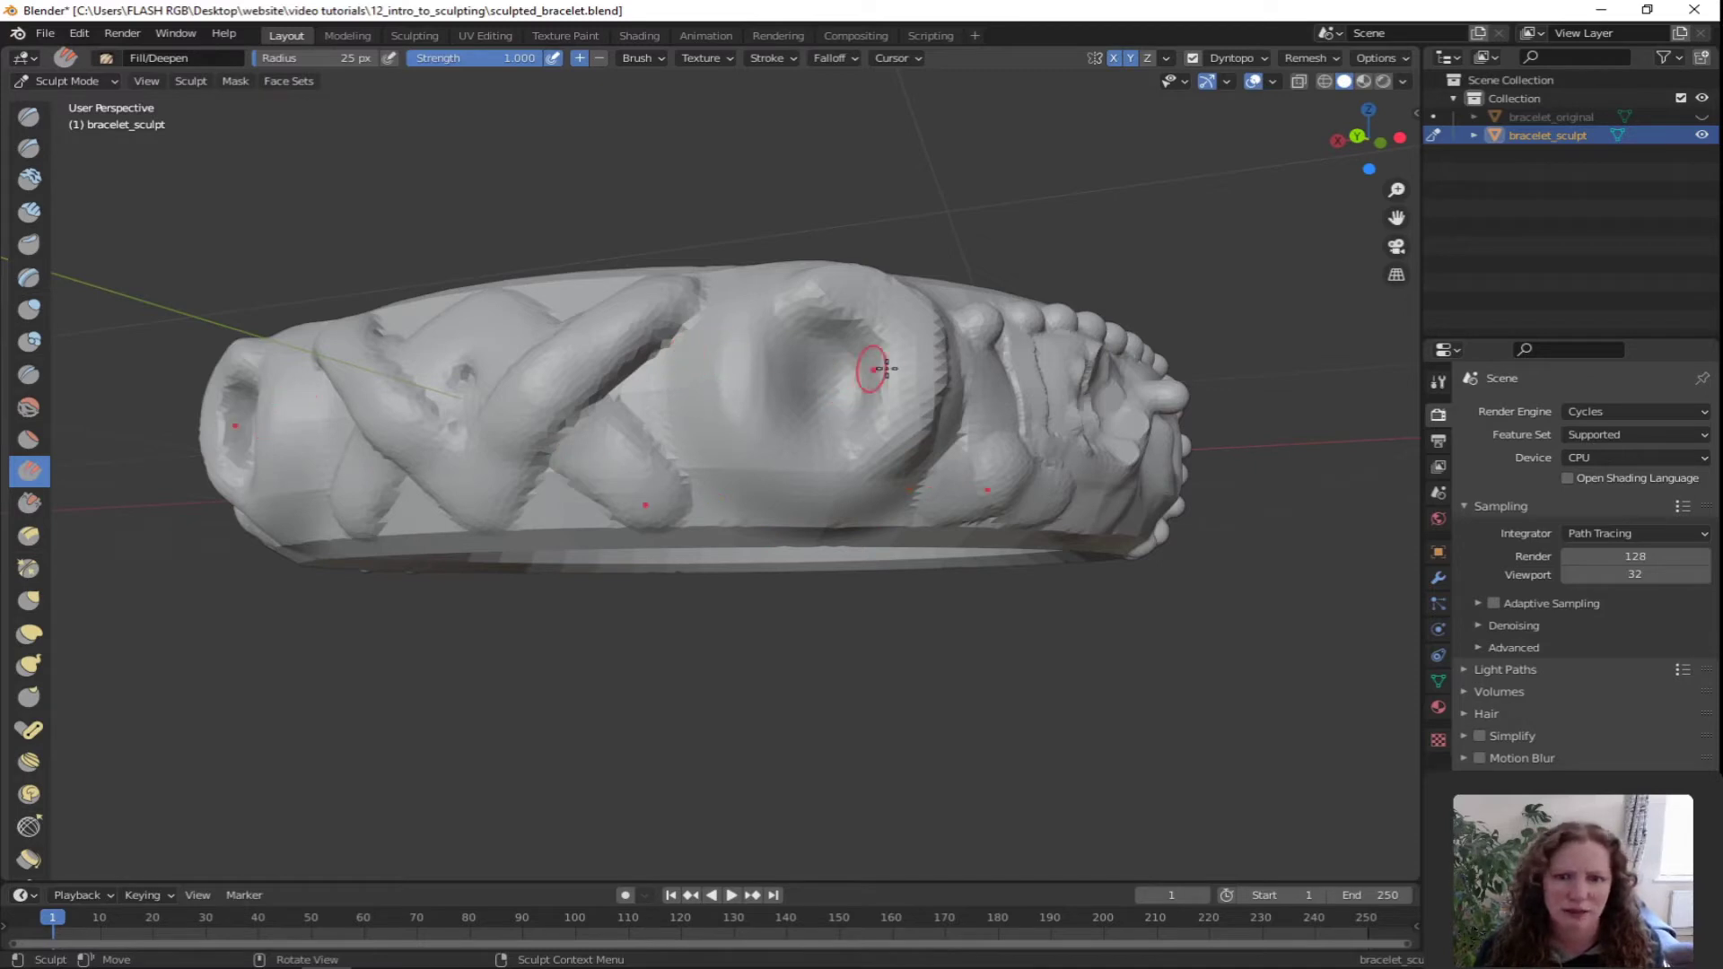
pyautogui.moveTo(891, 392); pyautogui.dragTo(624, 383, button='middle')
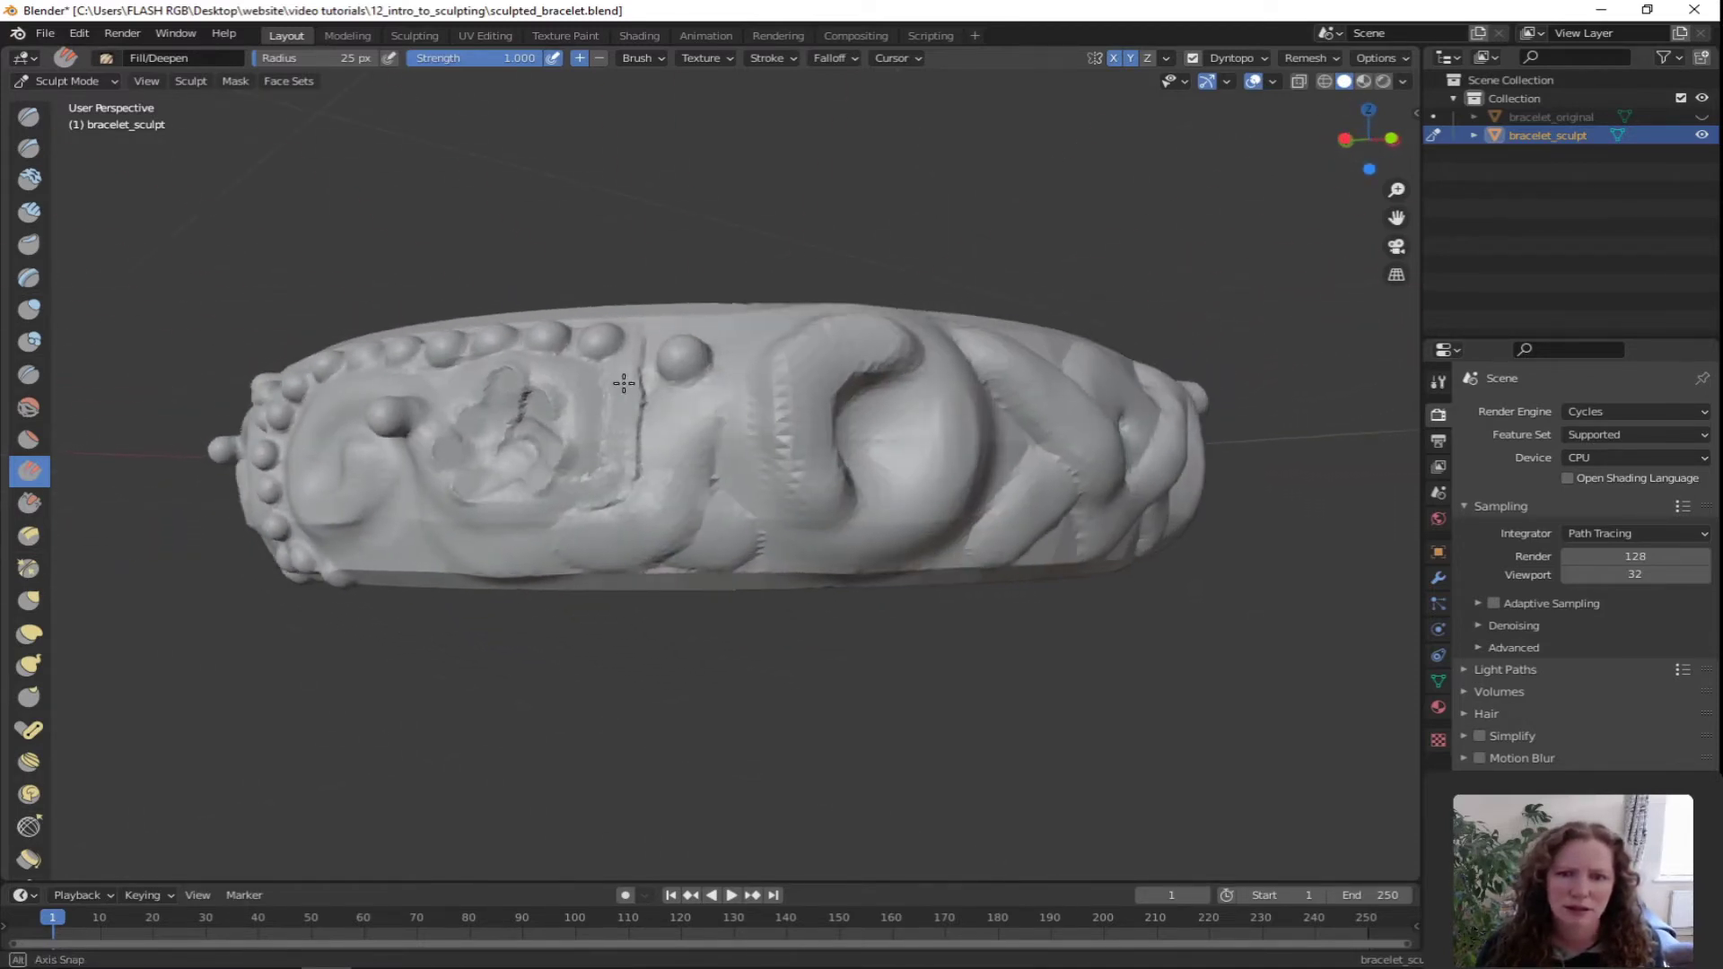
pyautogui.moveTo(715, 486)
pyautogui.mouseDown()
pyautogui.moveTo(712, 455)
pyautogui.moveTo(737, 508)
pyautogui.mouseUp()
pyautogui.moveTo(723, 496); pyautogui.dragTo(723, 495, button='middle')
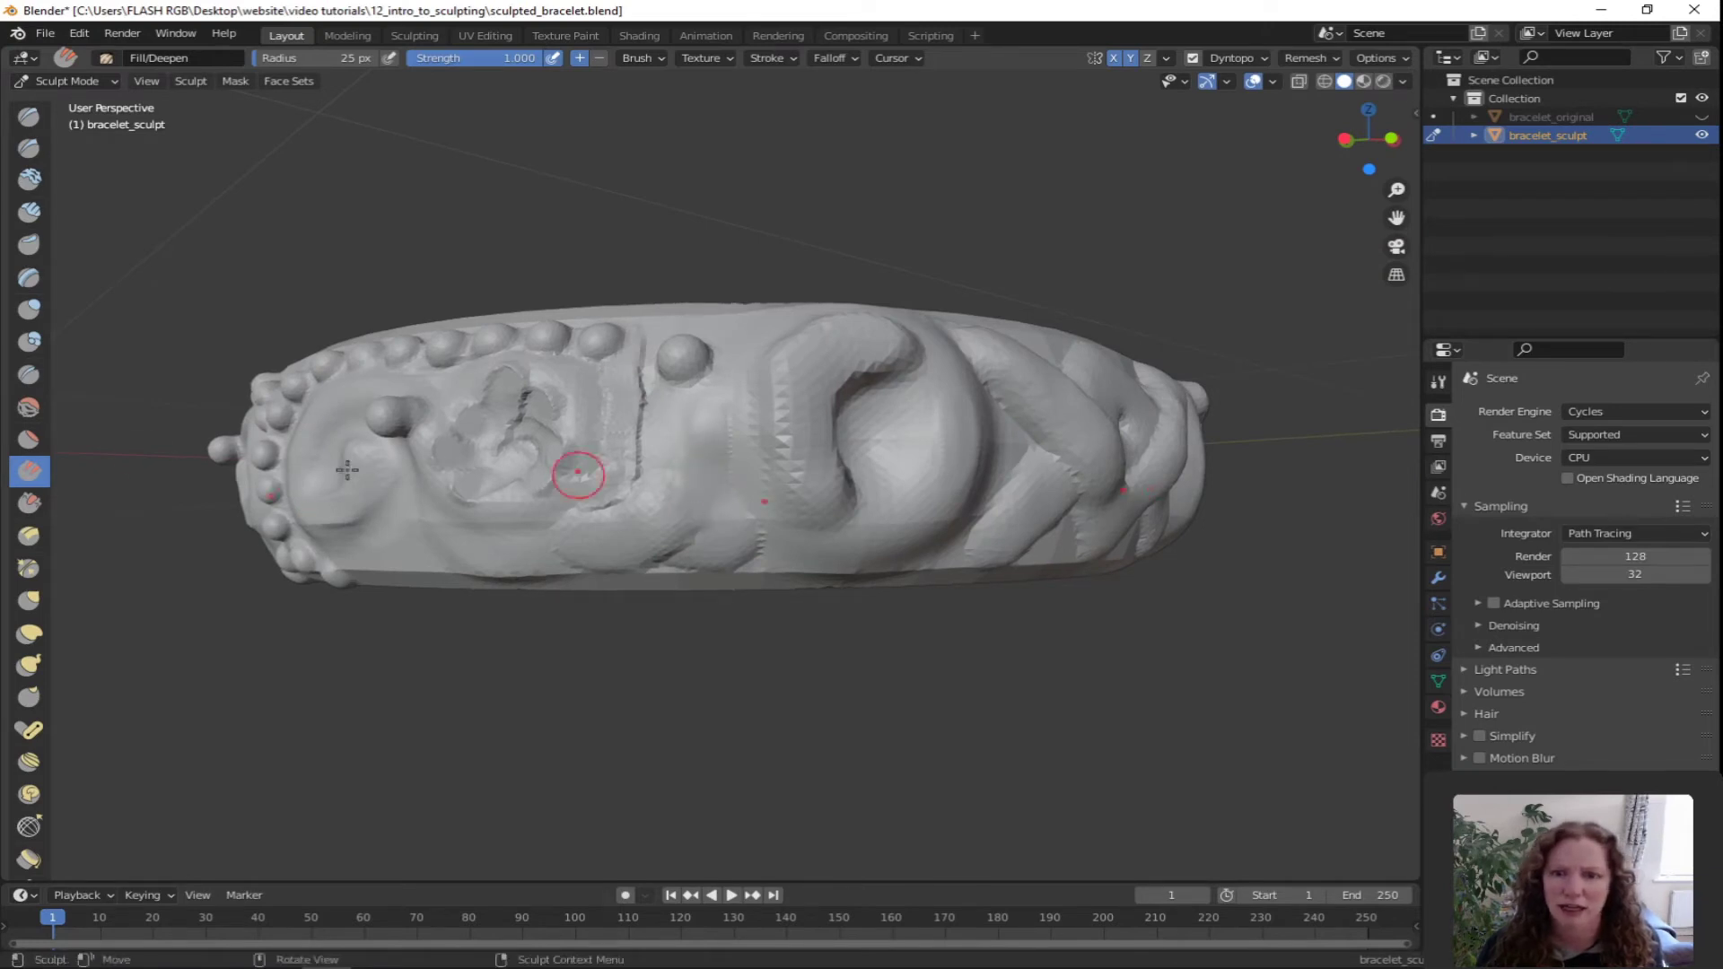
# Scrape down the raised clay shape and the vertical strip beside the flower with the Scrape/Peaks brush
pyautogui.click(28, 504)
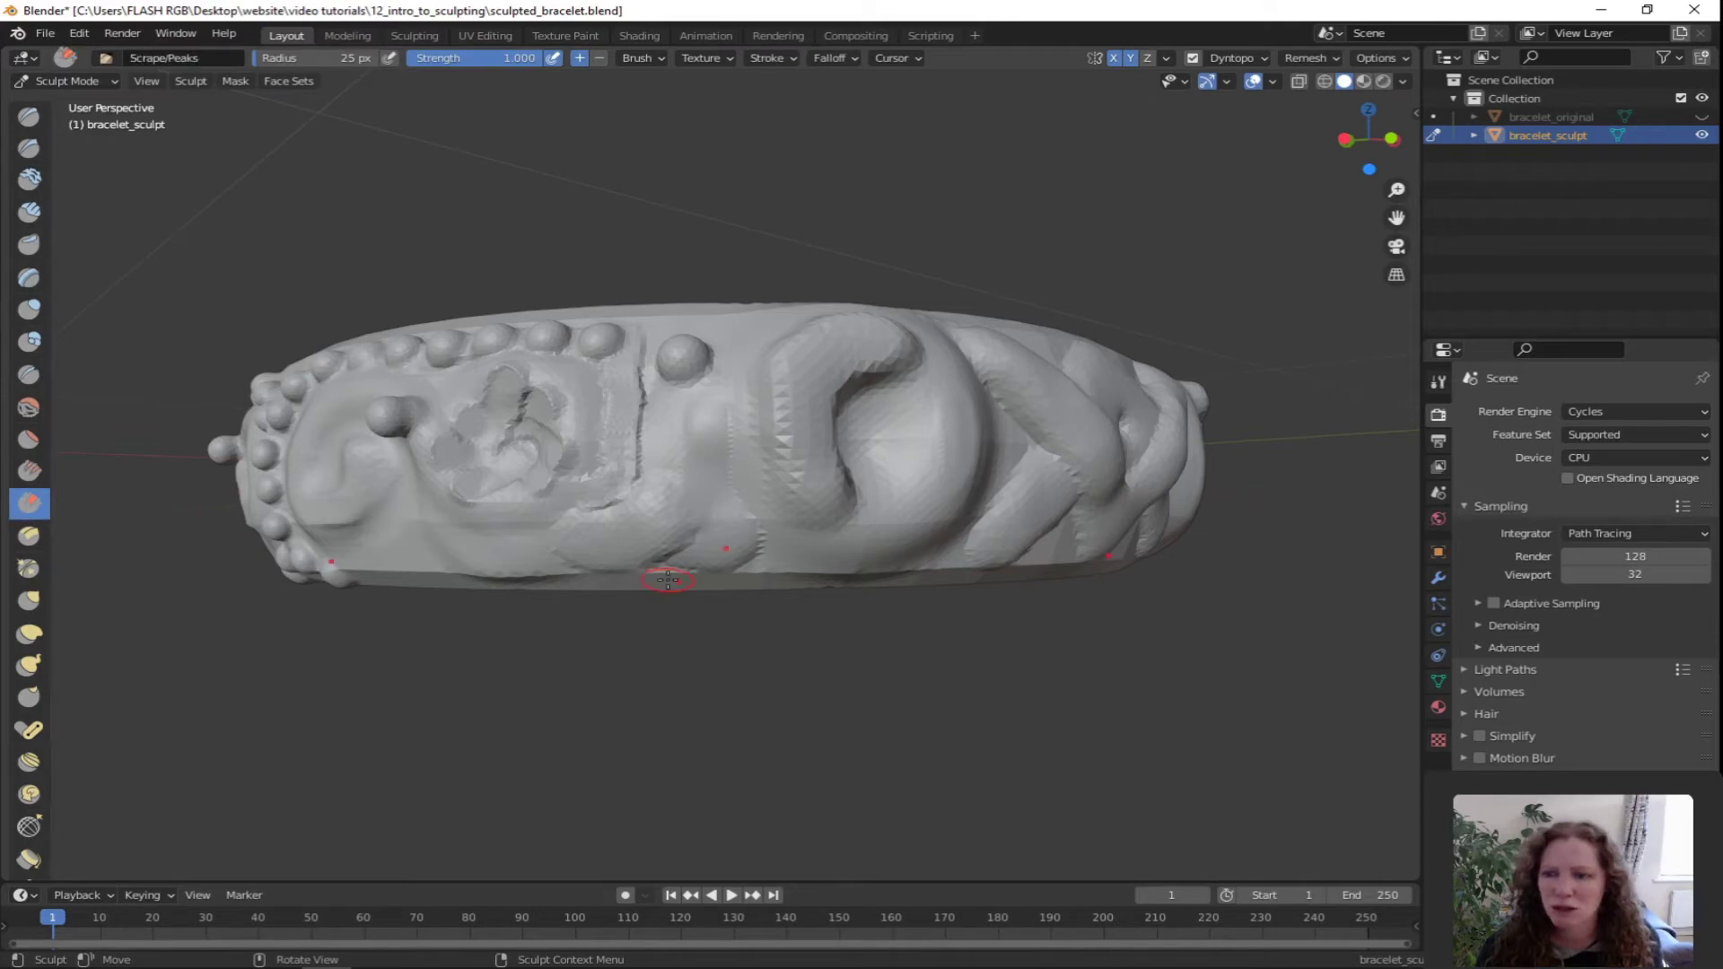
pyautogui.moveTo(716, 422)
pyautogui.mouseDown()
pyautogui.moveTo(719, 476)
pyautogui.moveTo(674, 538)
pyautogui.mouseUp()
pyautogui.moveTo(635, 424)
pyautogui.mouseDown()
pyautogui.moveTo(642, 494)
pyautogui.moveTo(646, 438)
pyautogui.moveTo(610, 495)
pyautogui.mouseUp()
# Pinch the flower's centre and the strip beside it with the Pinch/Magnify brush
pyautogui.press('p')
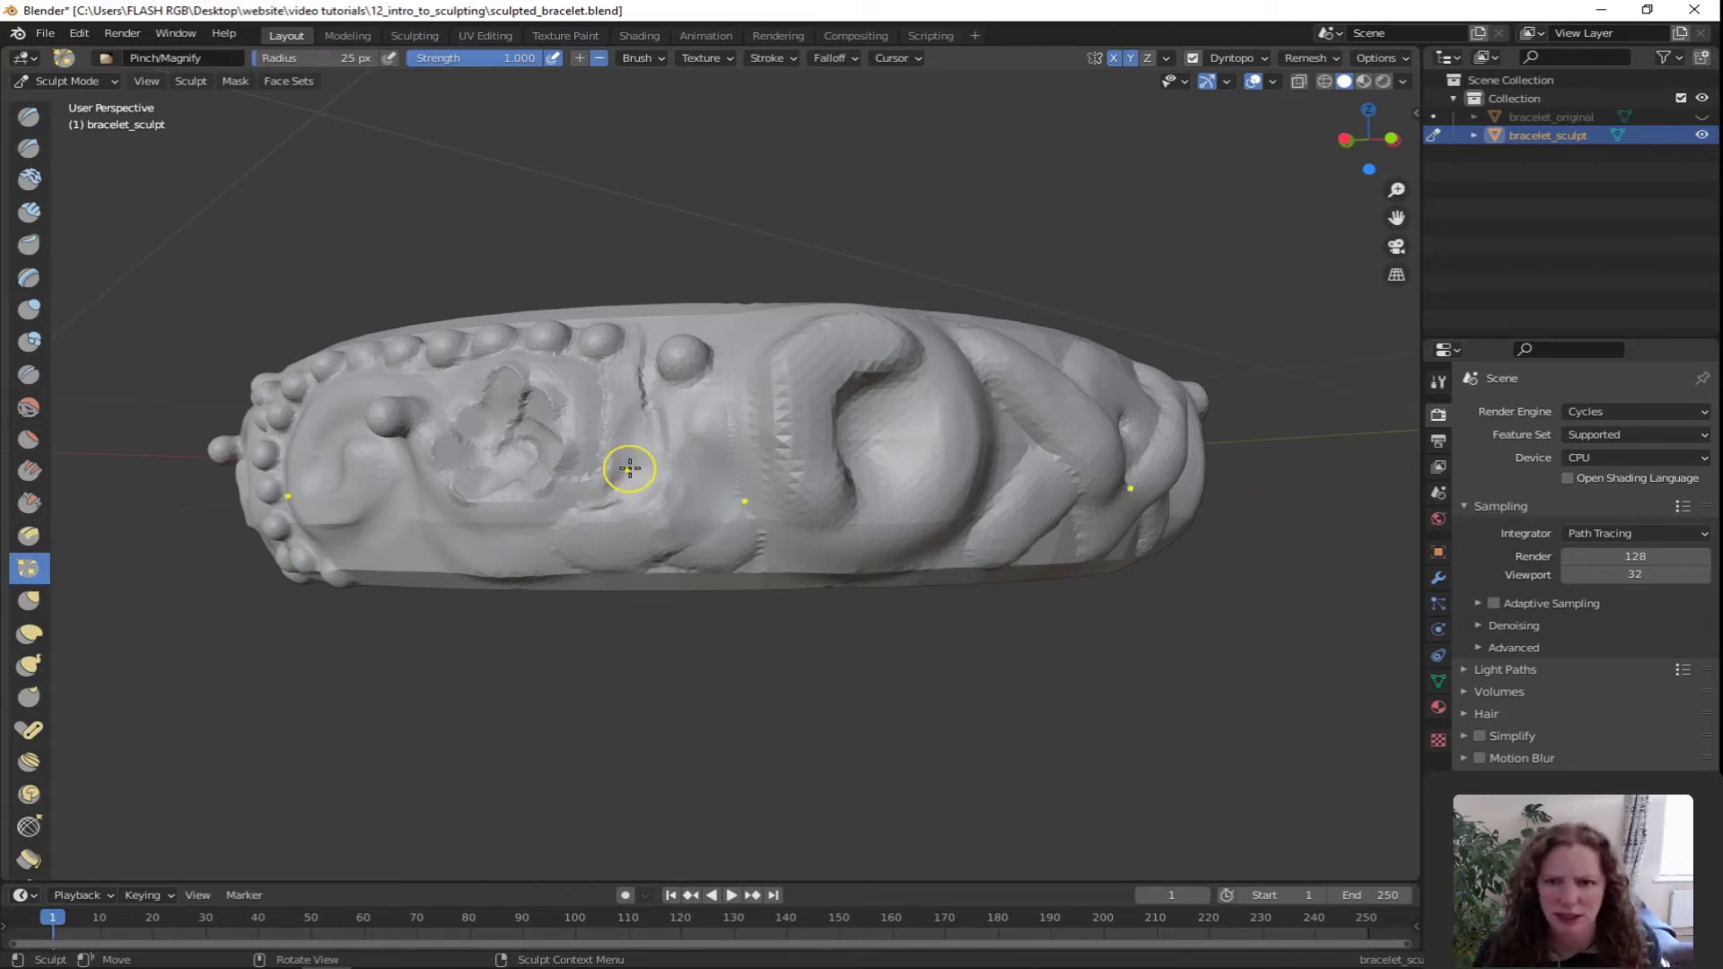
pyautogui.moveTo(635, 463)
pyautogui.mouseDown()
pyautogui.moveTo(619, 483)
pyautogui.moveTo(531, 424)
pyautogui.moveTo(512, 441)
pyautogui.mouseUp()
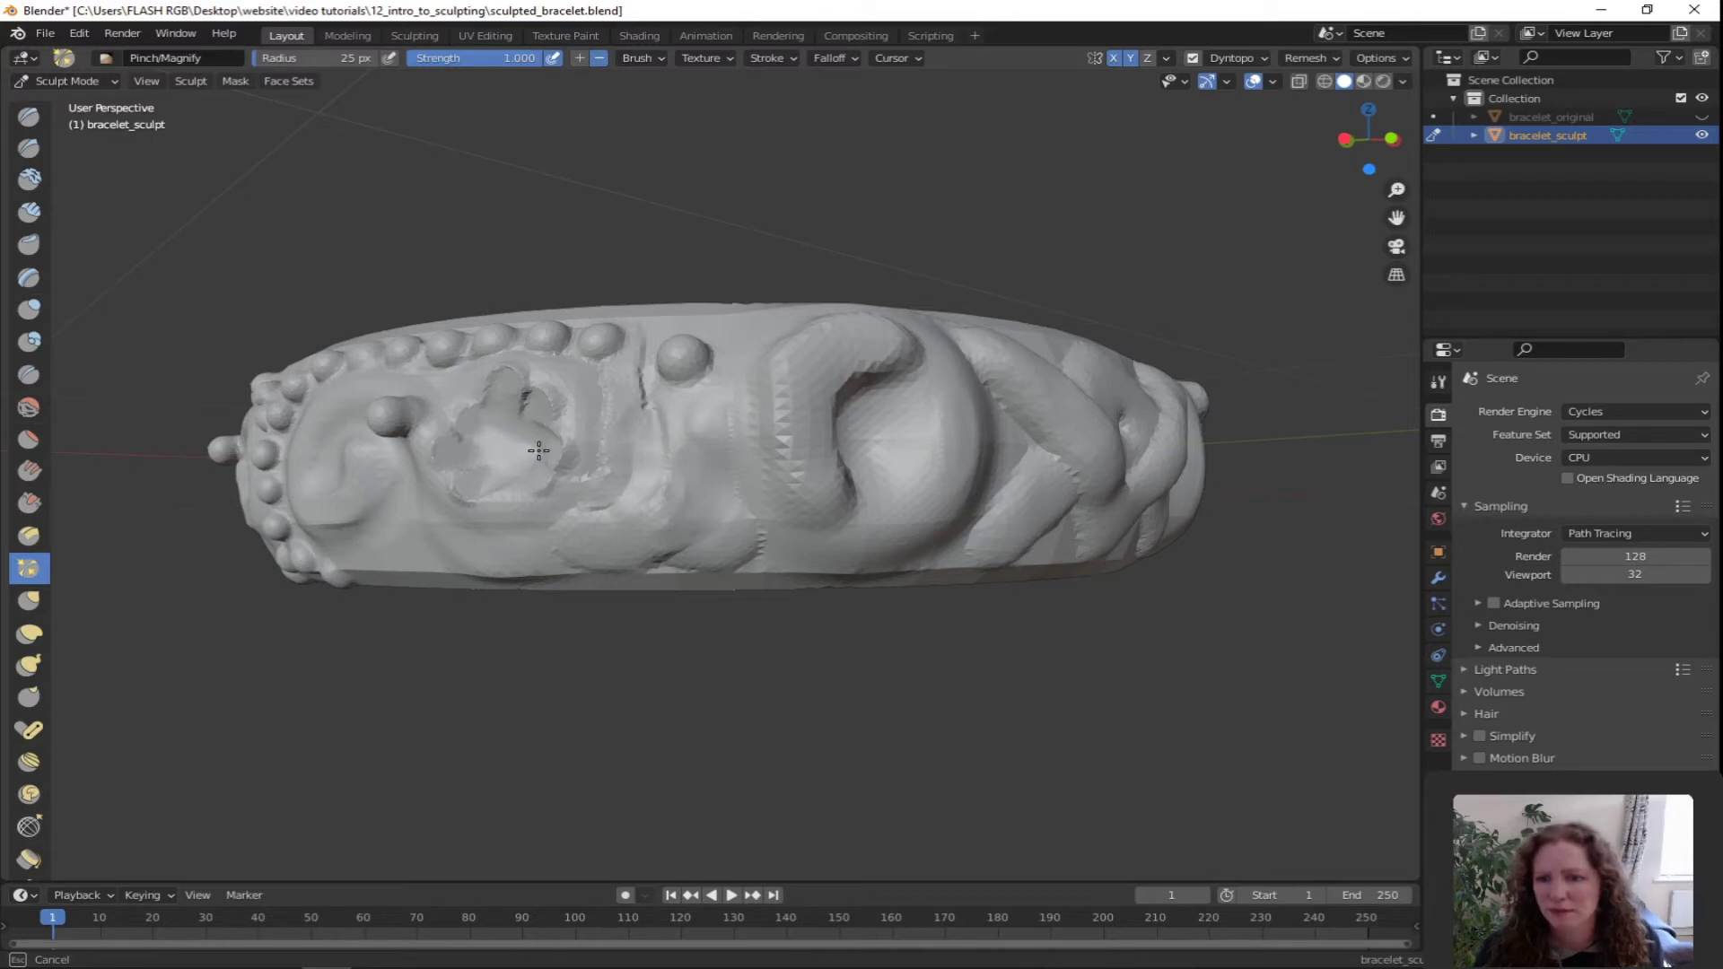
pyautogui.moveTo(494, 426); pyautogui.dragTo(544, 431)
# Pinch the surface around the row of beads above the flower with the Pinch/Magnify brush
pyautogui.moveTo(635, 386); pyautogui.dragTo(654, 431, button='middle')
pyautogui.scroll(3, 681, 511)
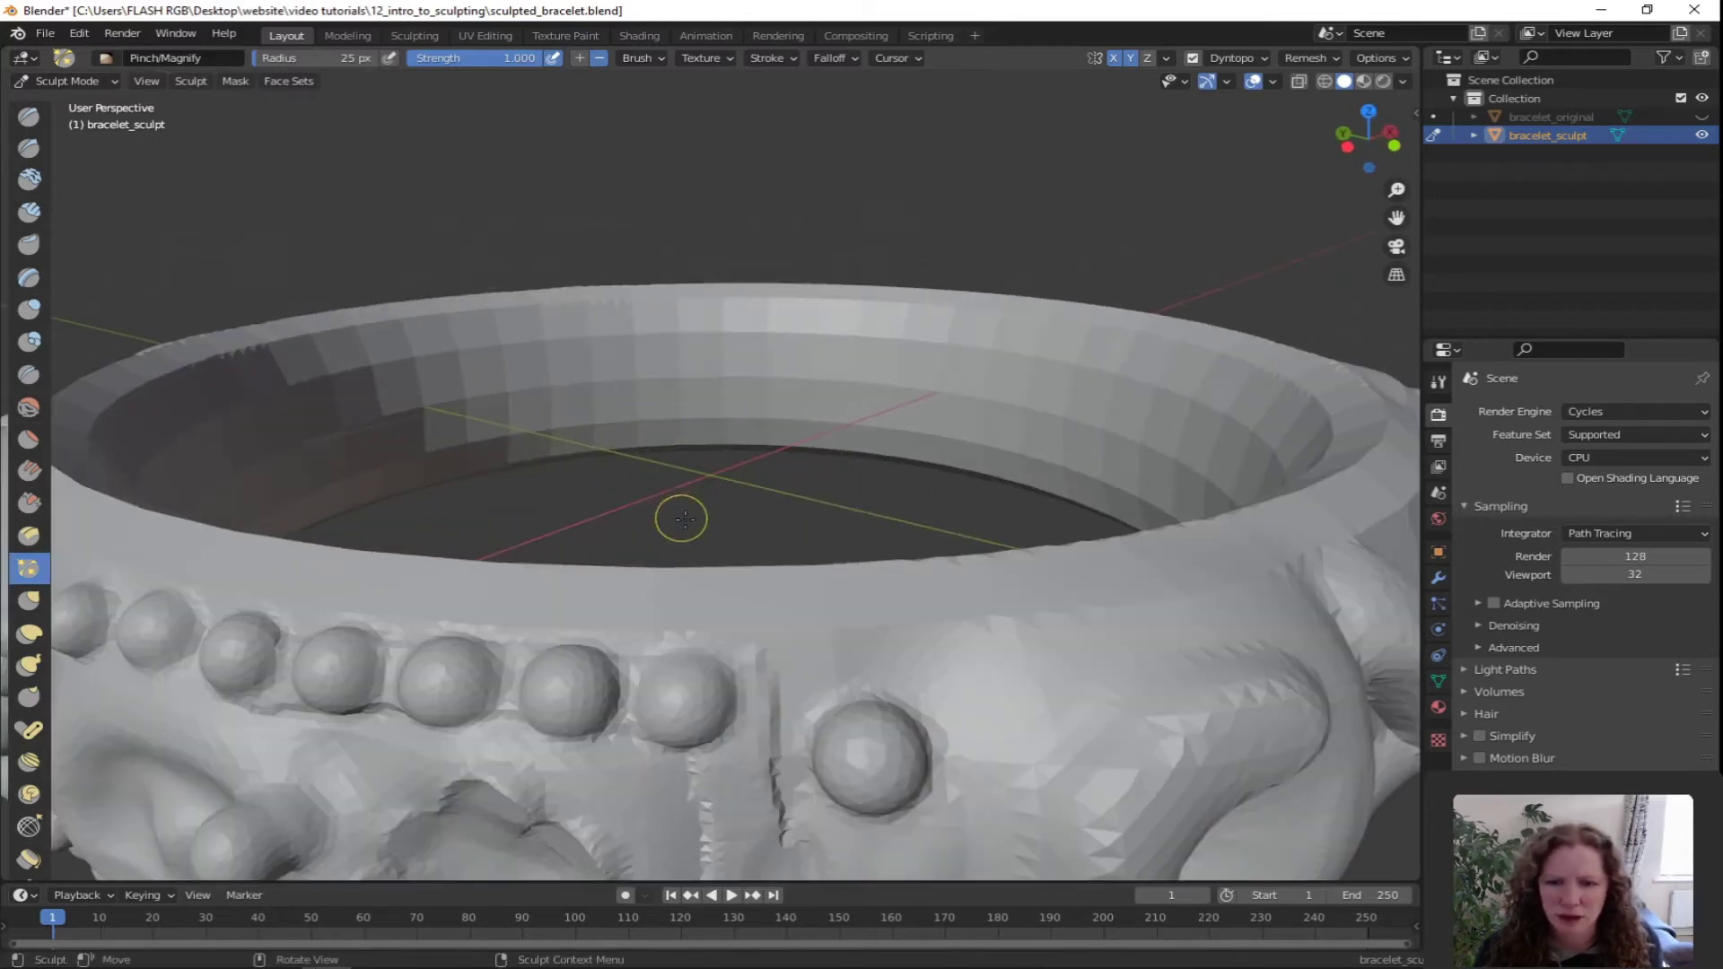
pyautogui.moveTo(637, 760)
pyautogui.mouseDown()
pyautogui.moveTo(613, 713)
pyautogui.moveTo(635, 703)
pyautogui.mouseUp()
pyautogui.moveTo(635, 703); pyautogui.dragTo(672, 698, button='middle')
pyautogui.moveTo(584, 434); pyautogui.dragTo(615, 454, button='middle')
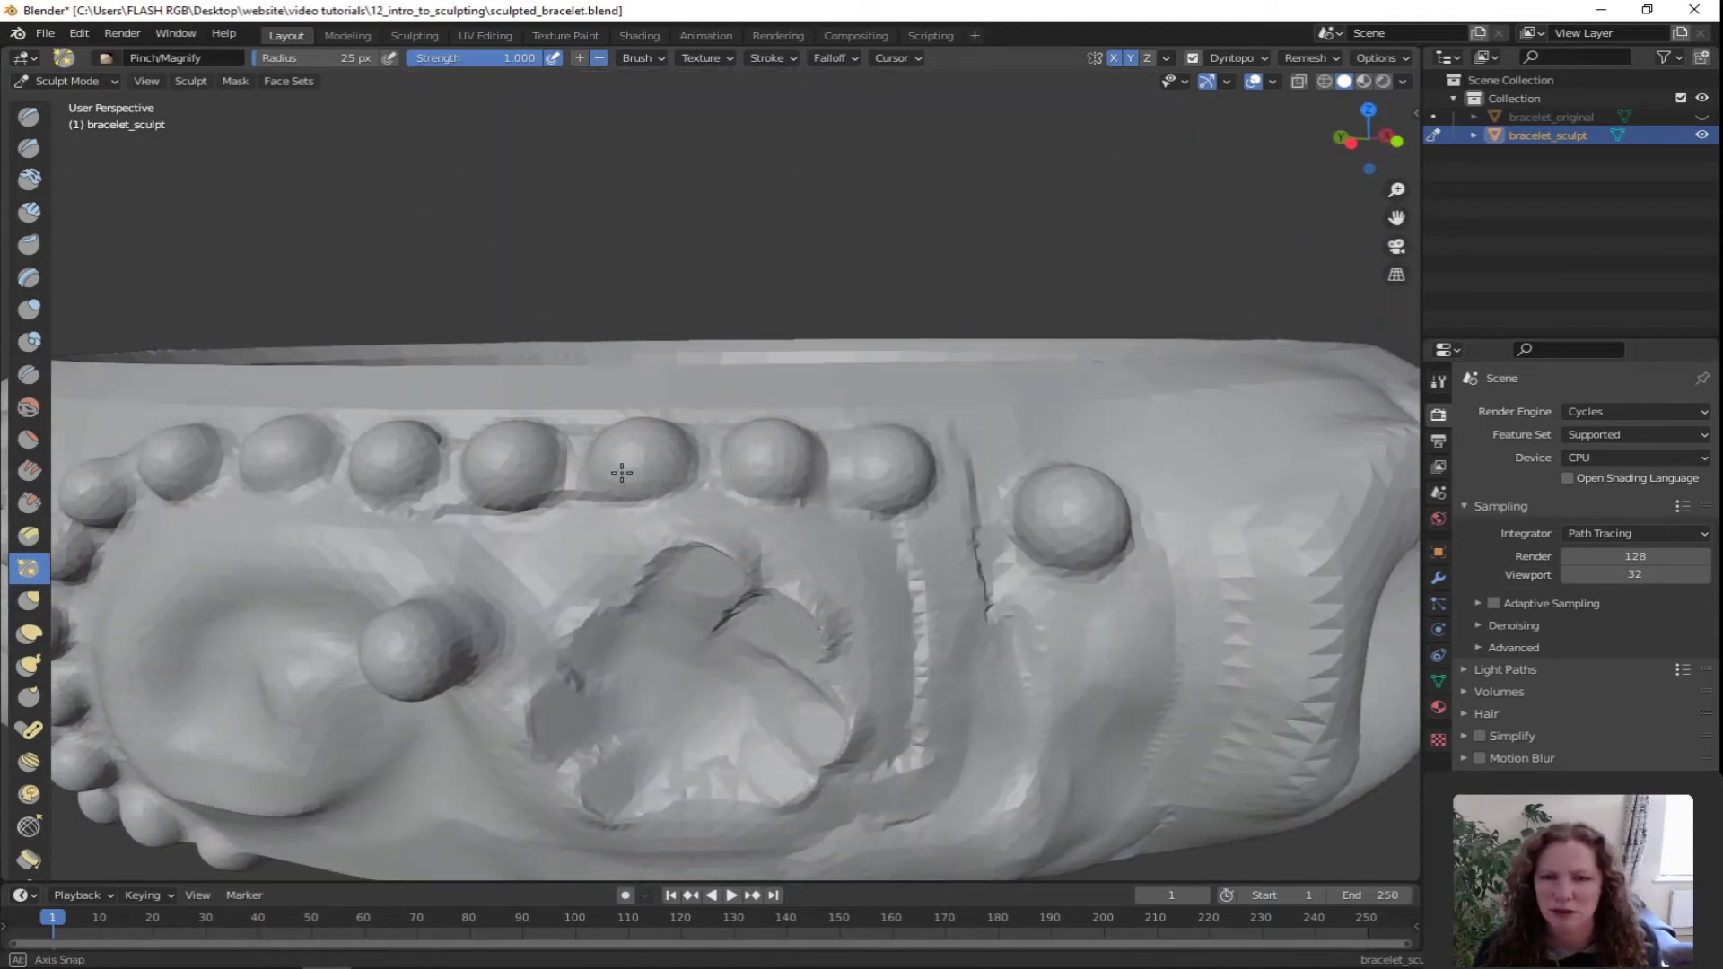
# Pull a series of pointed spikes up around the bracelet's upper rim with the Grab brush at strength 0.400
pyautogui.click(30, 600)
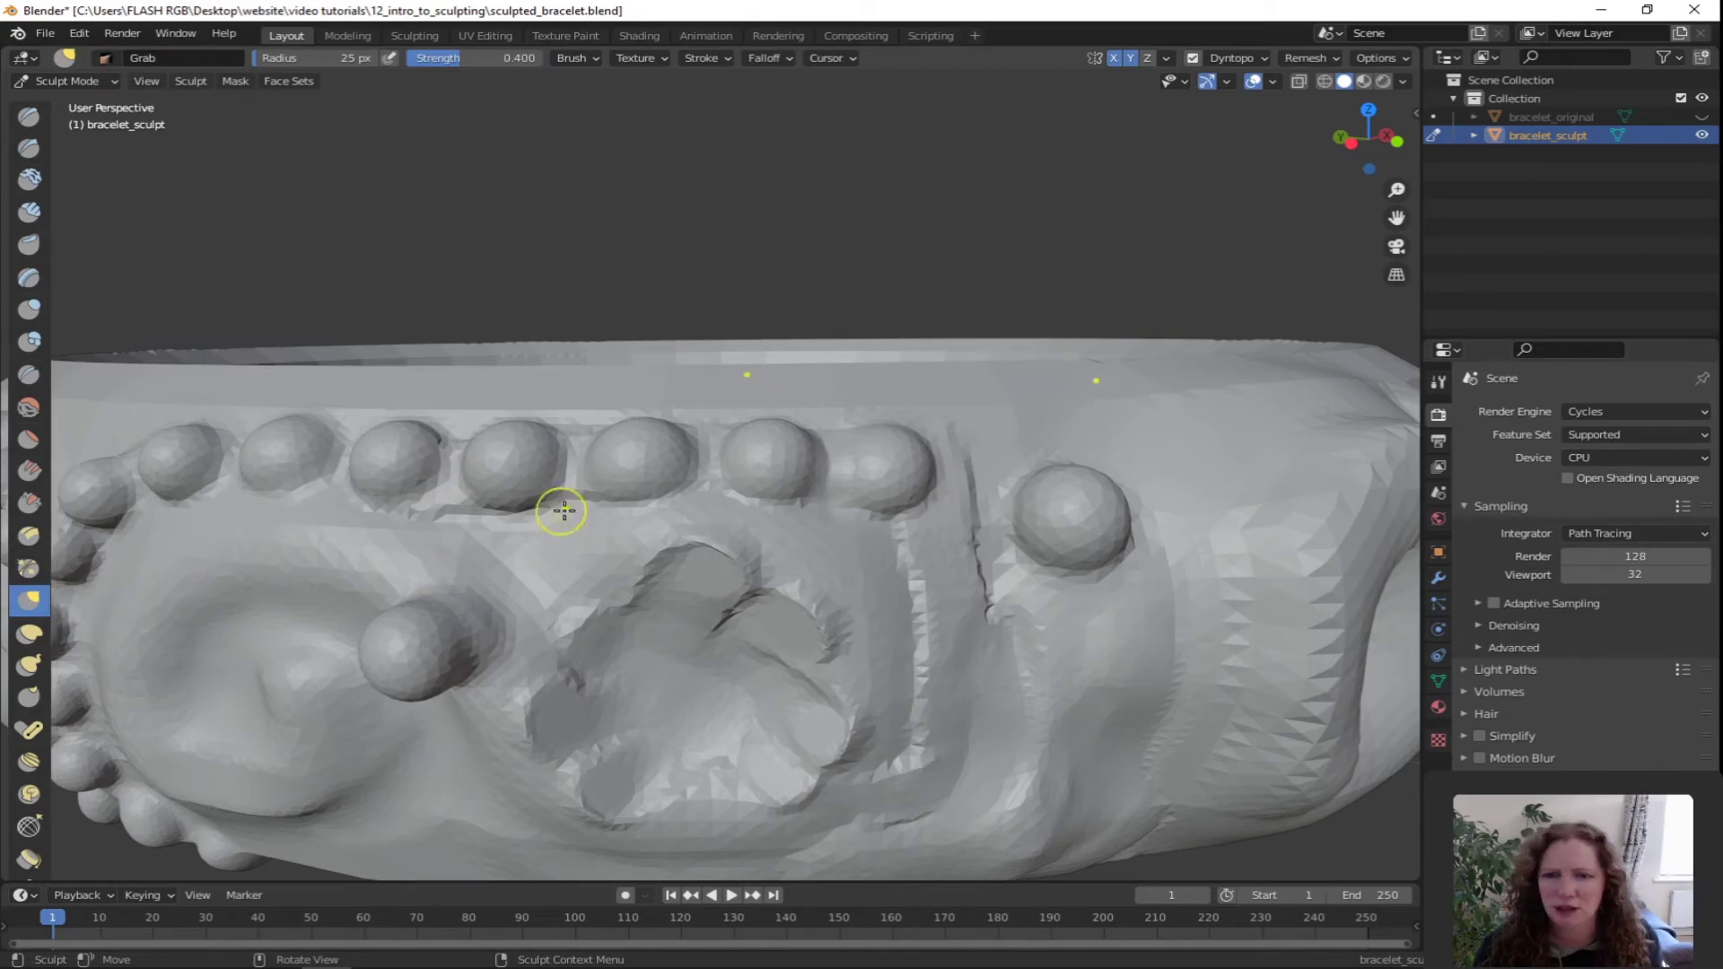
pyautogui.scroll(-5, 558, 502)
pyautogui.moveTo(558, 508)
pyautogui.mouseDown(button='middle')
pyautogui.moveTo(665, 542)
pyautogui.moveTo(640, 541)
pyautogui.mouseUp(button='middle')
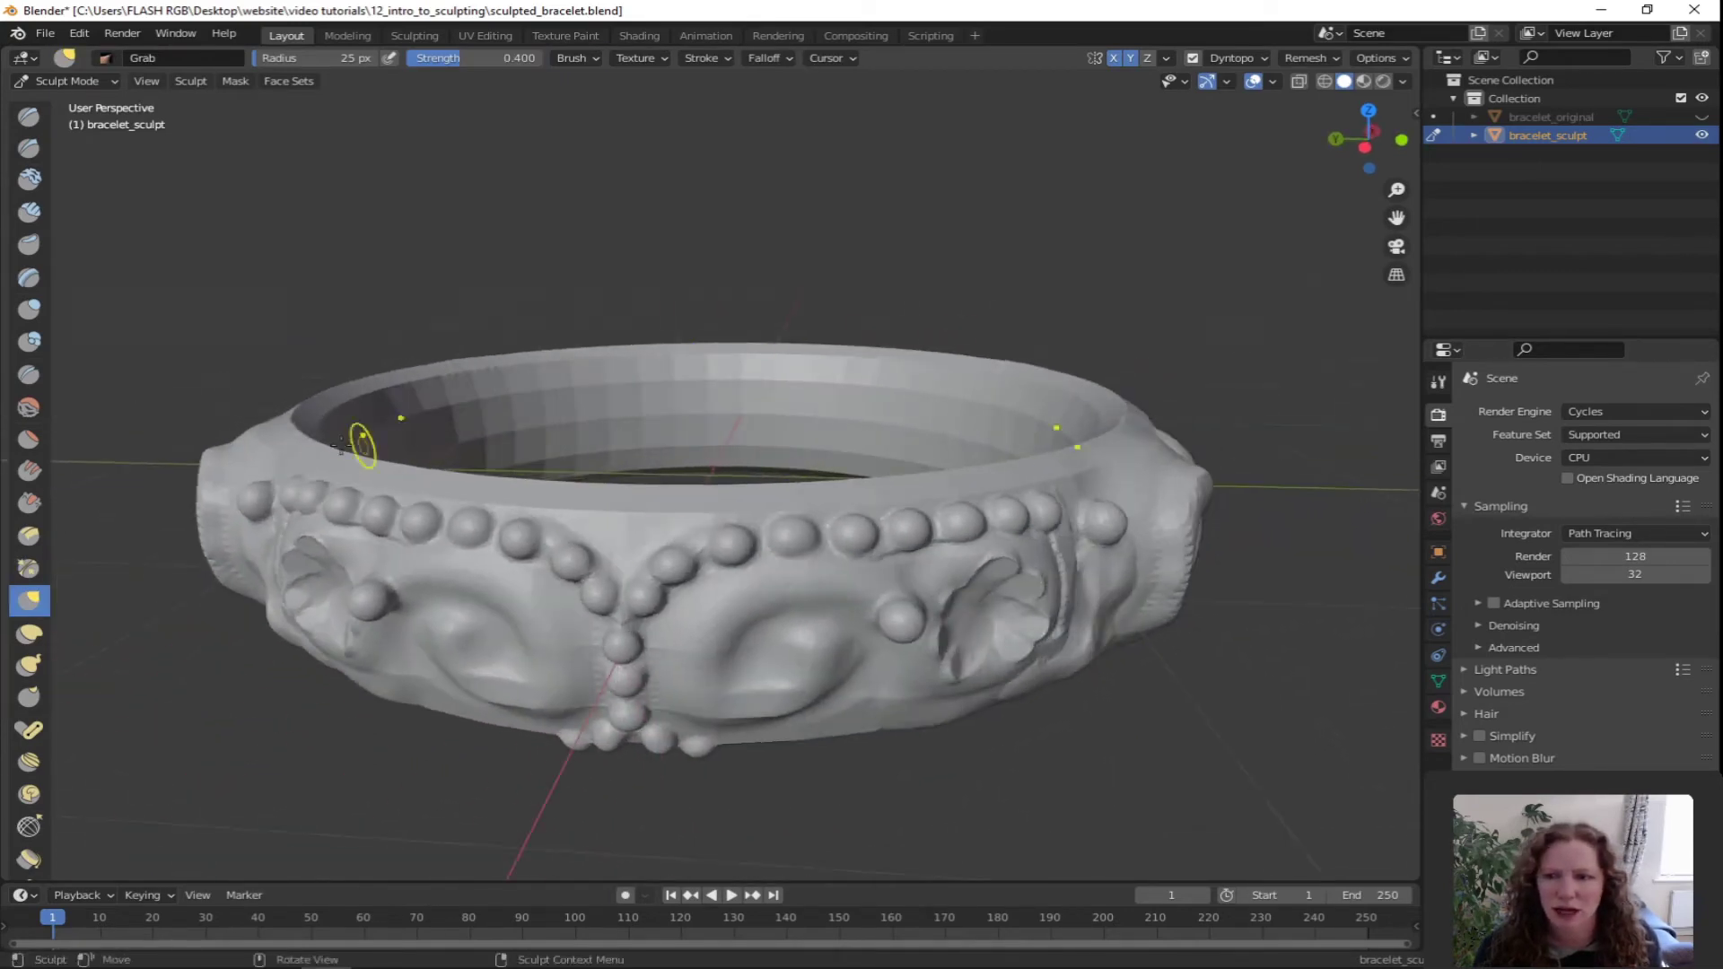
pyautogui.moveTo(261, 434); pyautogui.dragTo(252, 398)
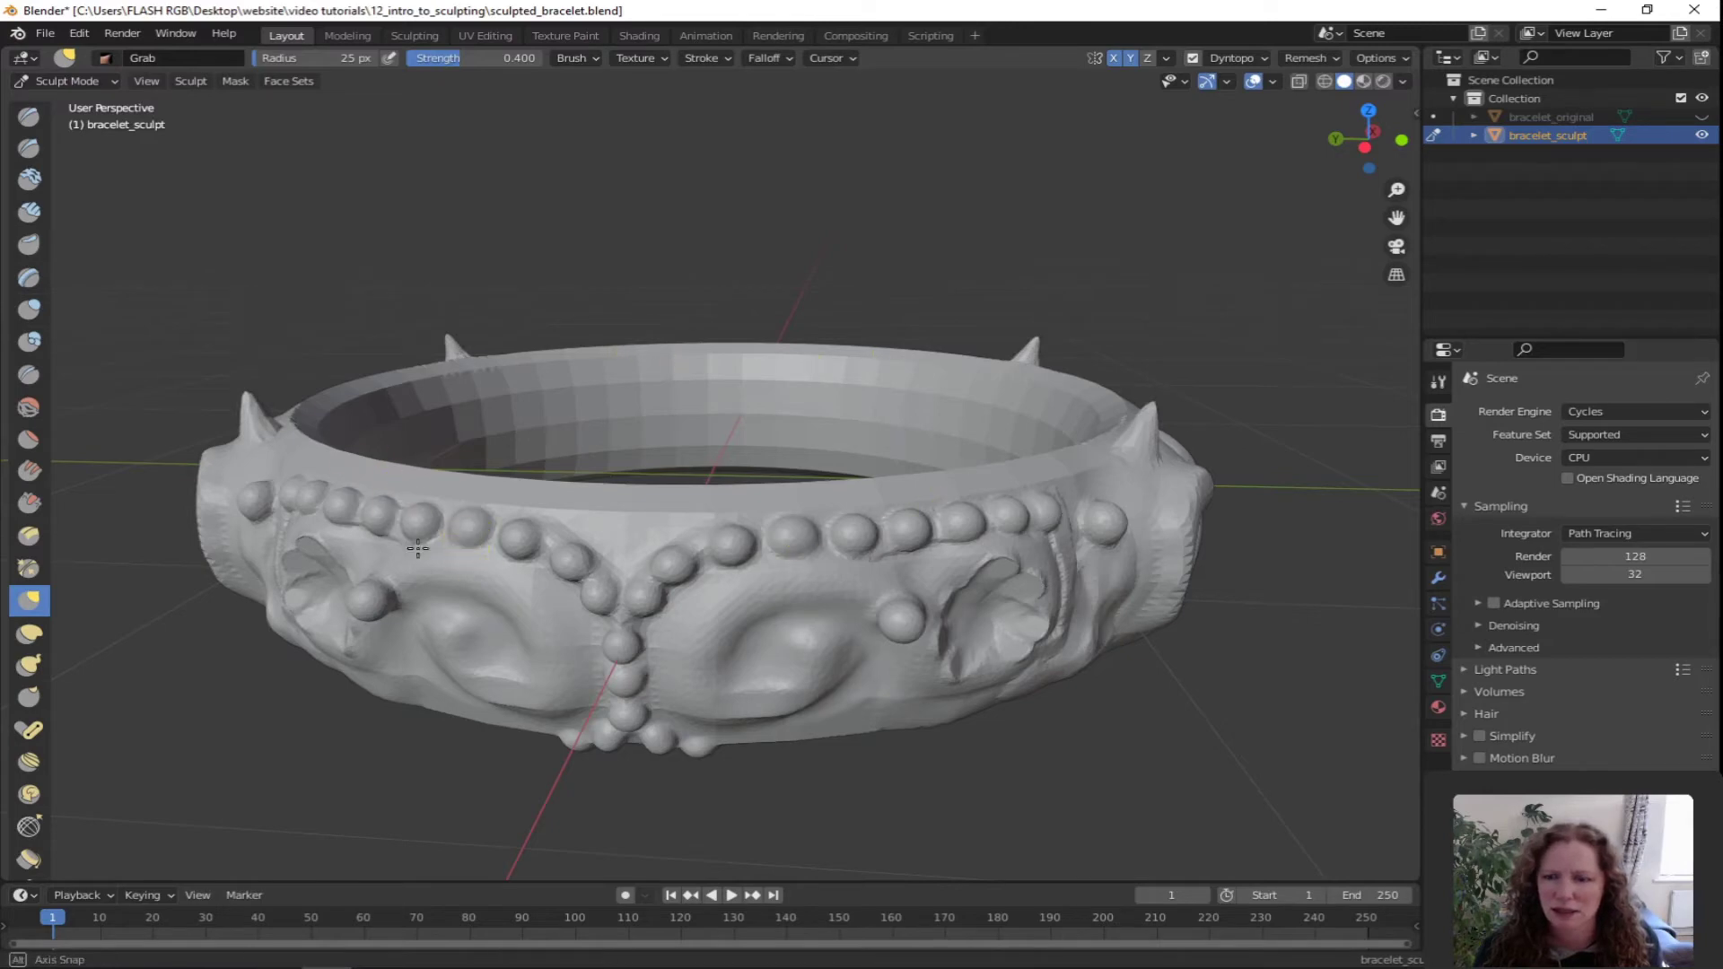
pyautogui.moveTo(373, 488); pyautogui.dragTo(315, 455, button='middle')
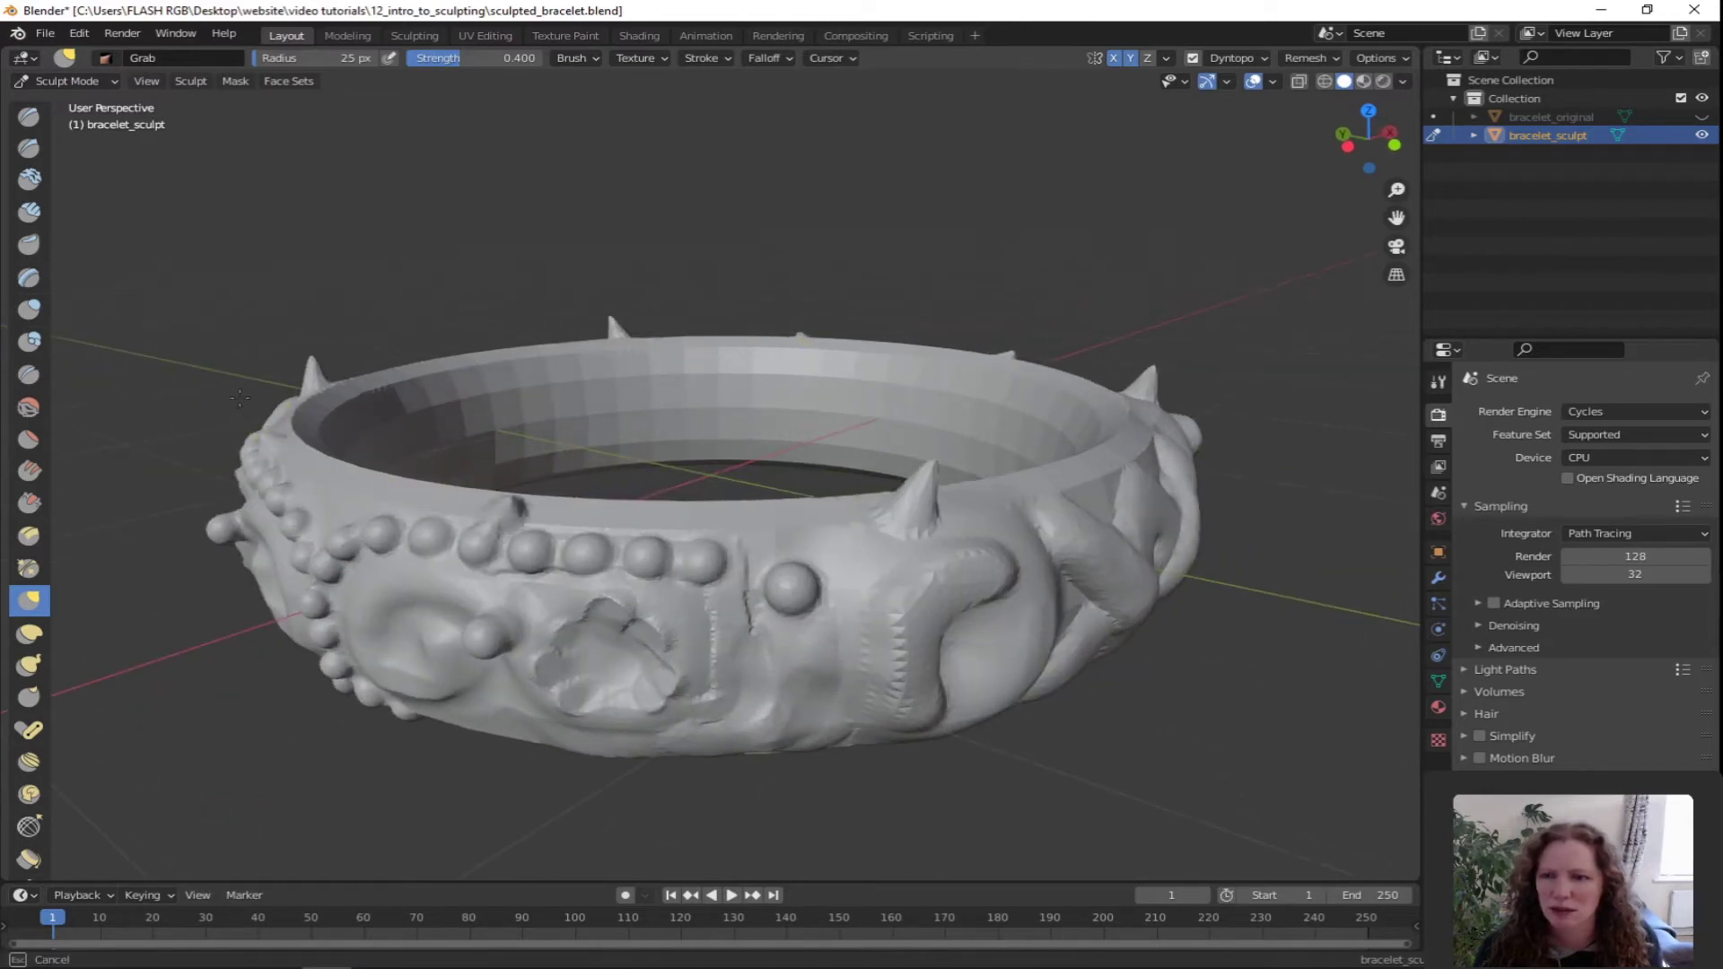
pyautogui.moveTo(442, 503); pyautogui.dragTo(683, 461, button='middle')
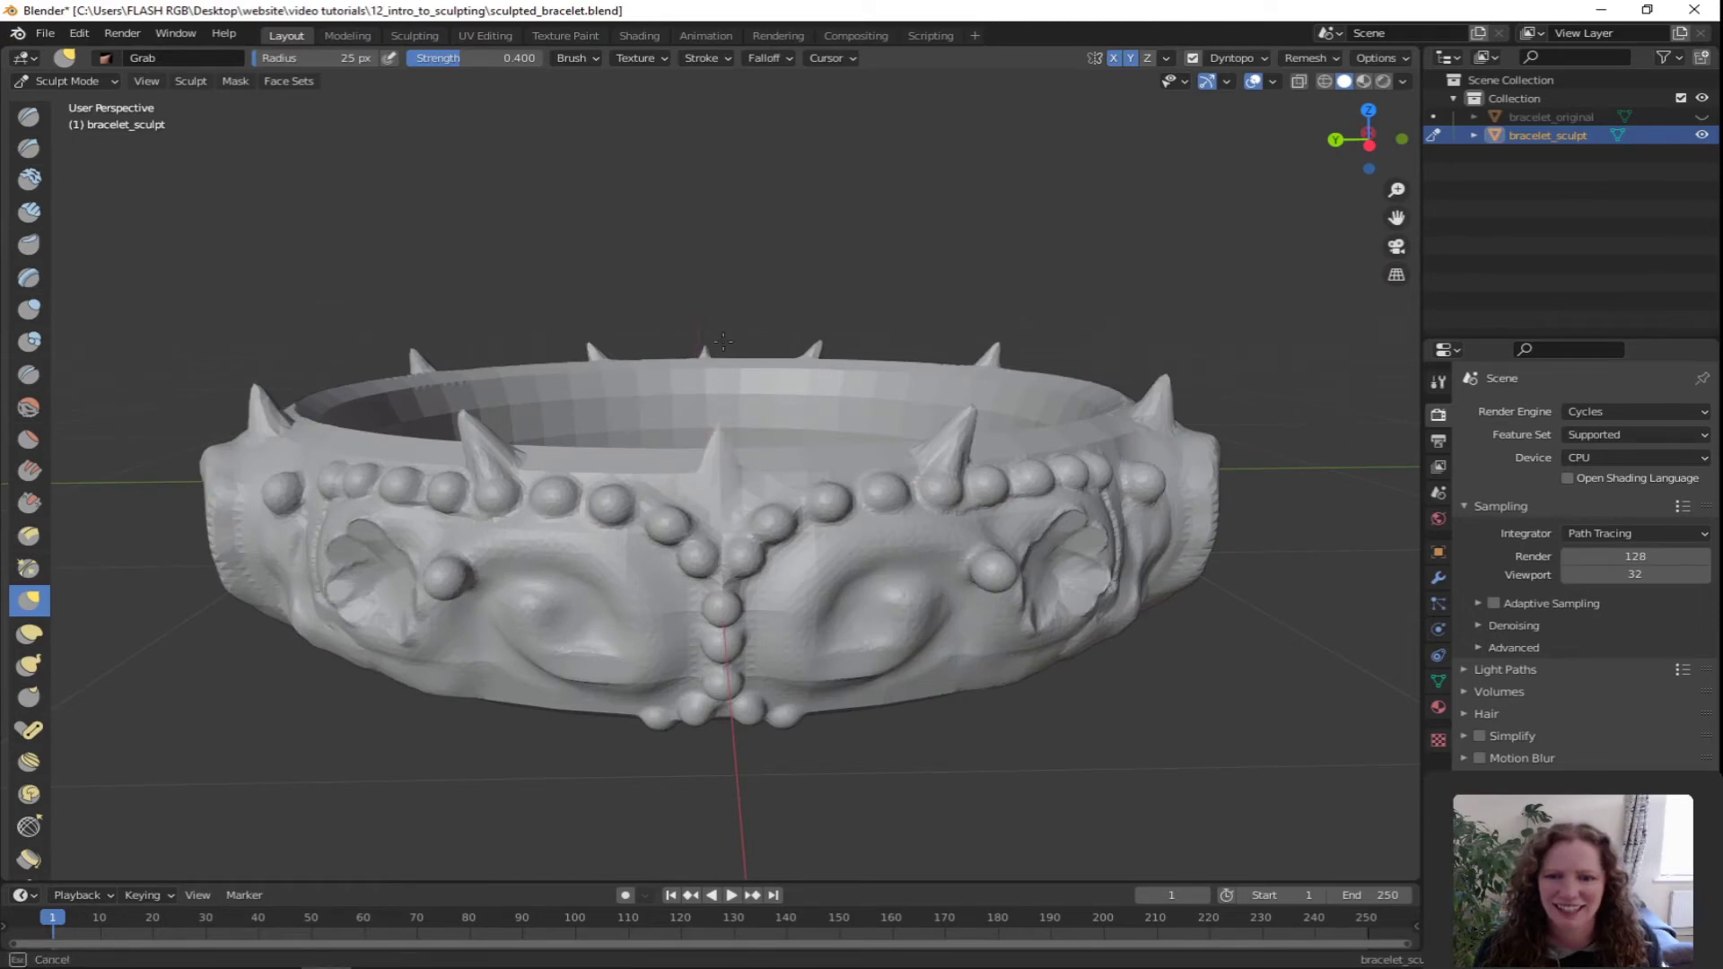
pyautogui.moveTo(661, 520); pyautogui.dragTo(473, 450, button='middle')
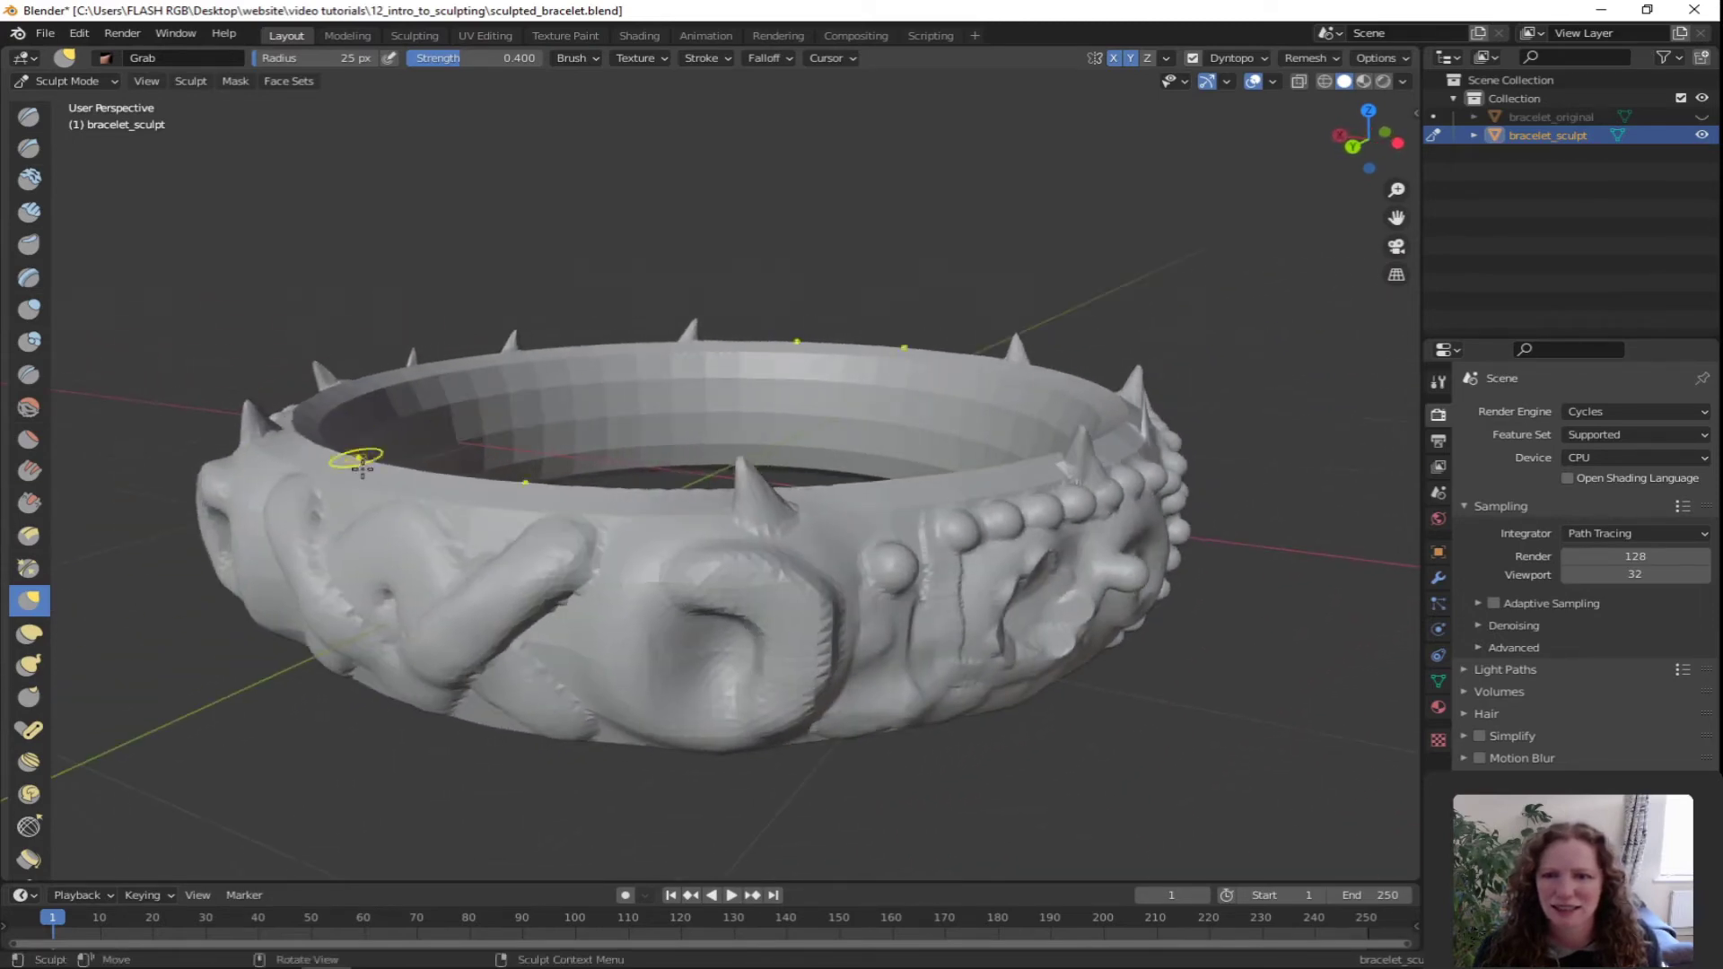
pyautogui.moveTo(363, 464)
pyautogui.mouseDown()
pyautogui.moveTo(385, 493)
pyautogui.moveTo(378, 443)
pyautogui.mouseUp()
pyautogui.moveTo(374, 375); pyautogui.dragTo(423, 385)
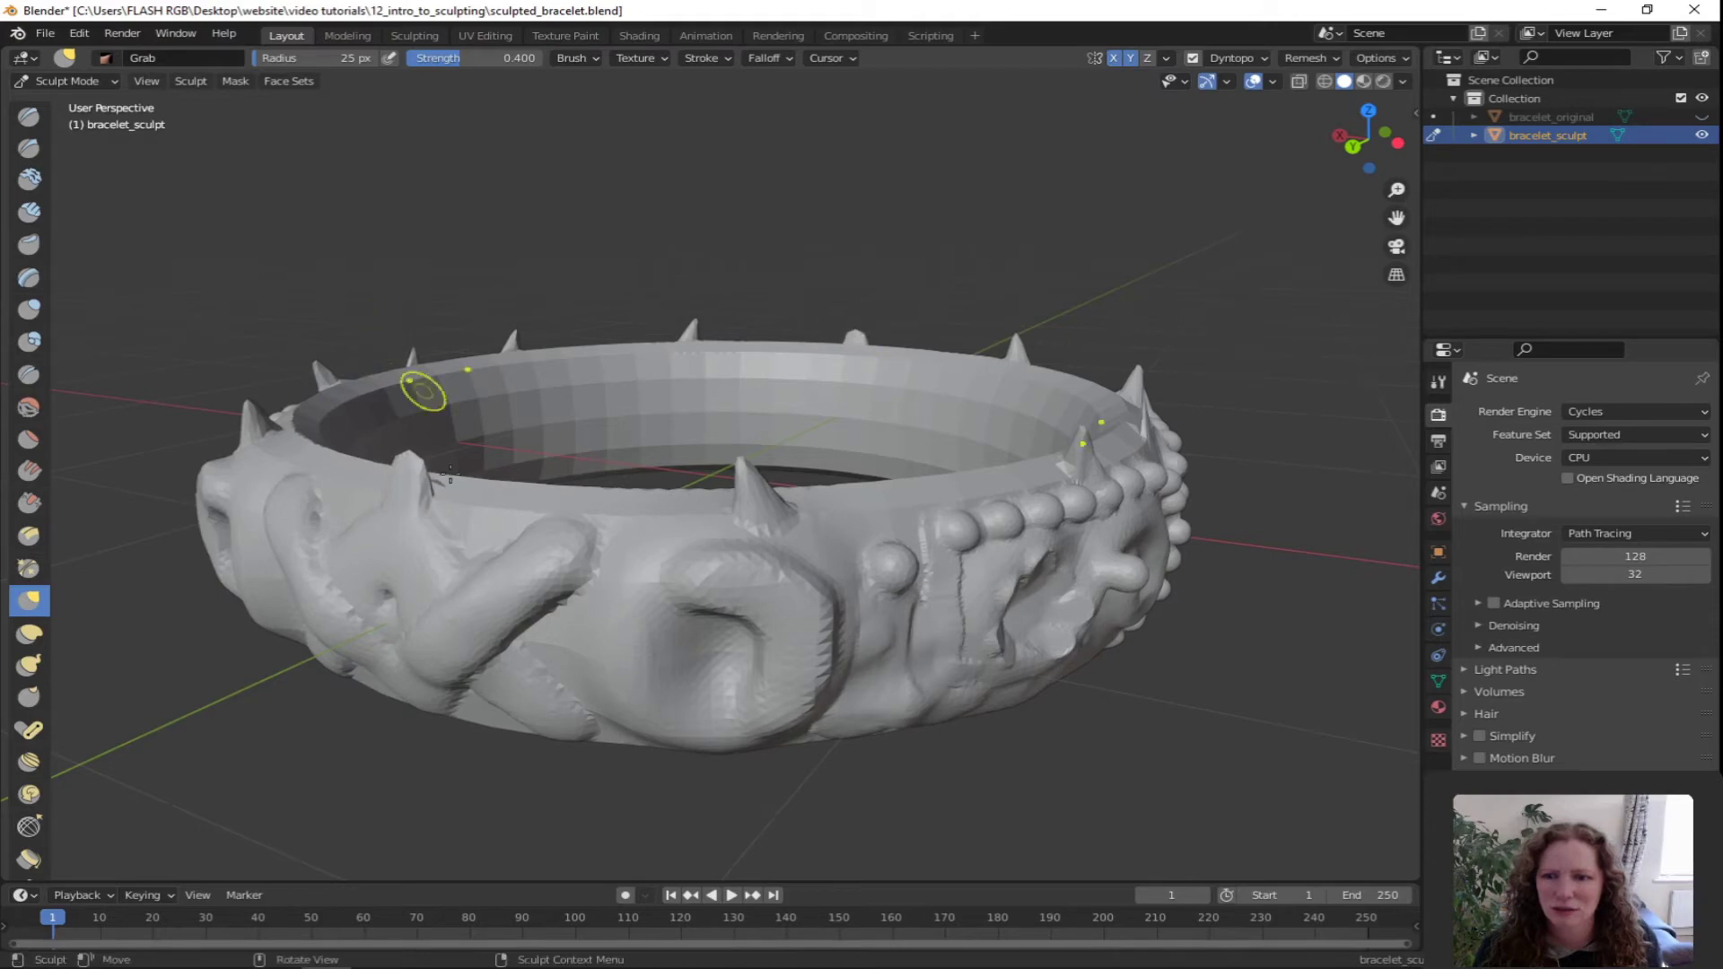
# Bend and reshape the rim spikes with the Elastic Deform brush at strength 0.500
pyautogui.click(28, 635)
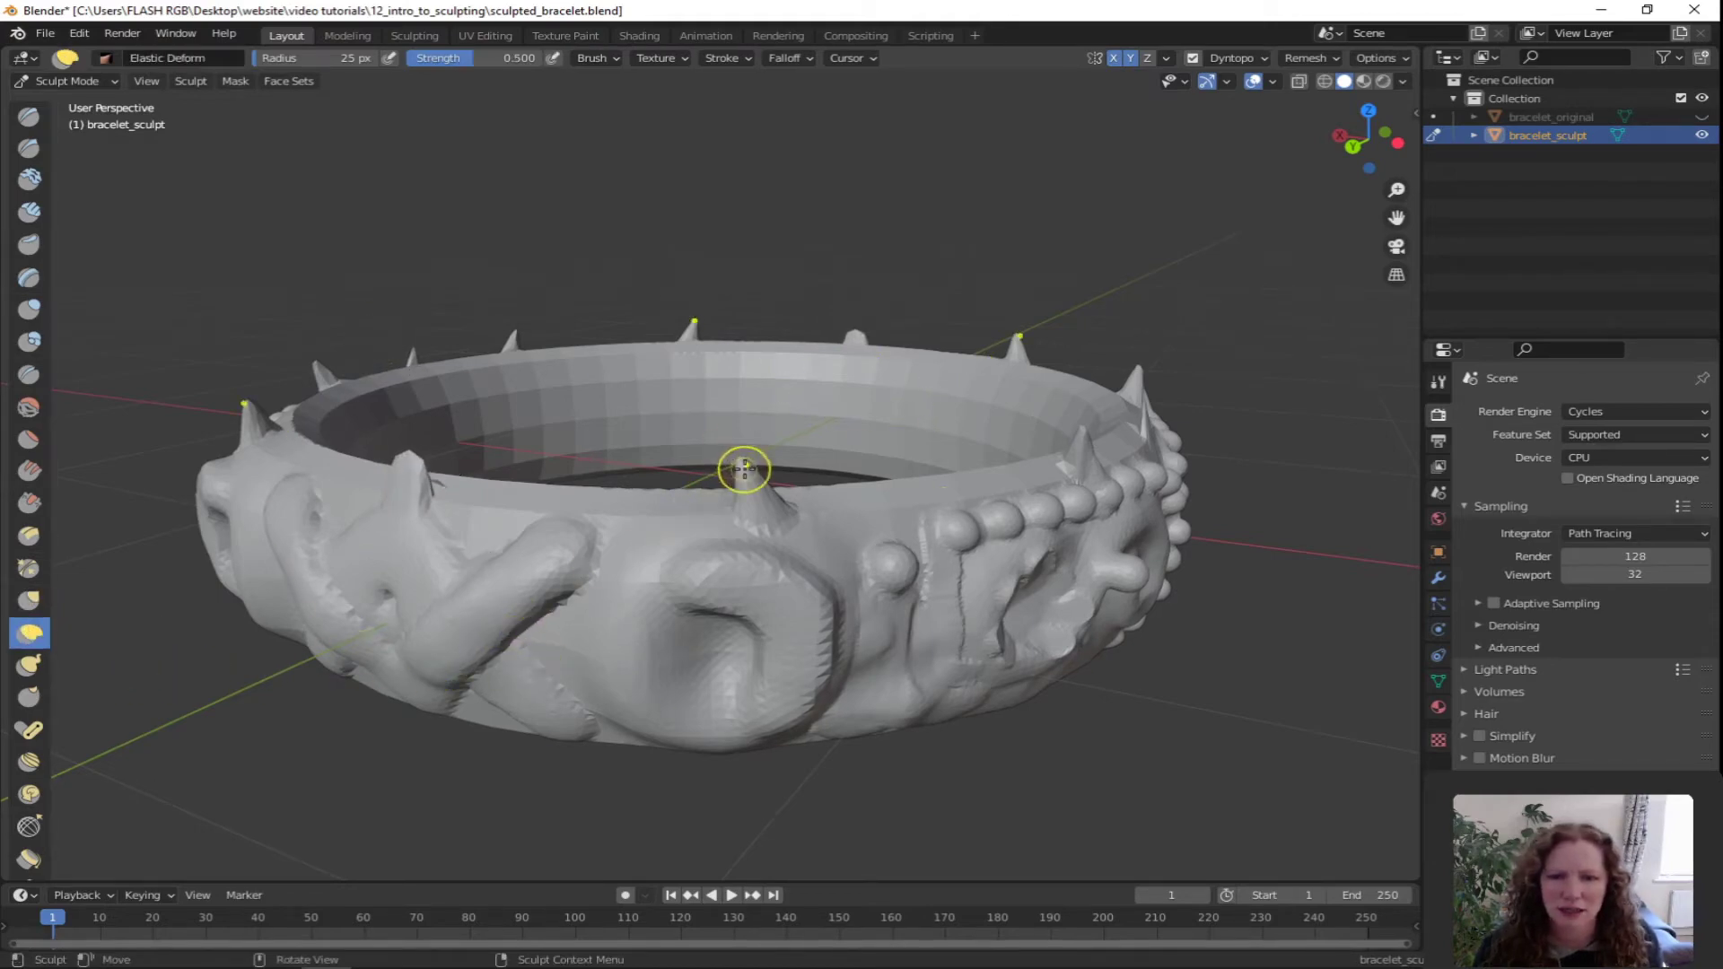
pyautogui.moveTo(744, 469); pyautogui.dragTo(818, 461)
pyautogui.moveTo(771, 513); pyautogui.dragTo(866, 551, button='middle')
pyautogui.moveTo(1023, 473)
pyautogui.mouseDown()
pyautogui.moveTo(1044, 478)
pyautogui.moveTo(1023, 492)
pyautogui.mouseUp()
pyautogui.moveTo(1027, 520); pyautogui.dragTo(1200, 339, button='middle')
pyautogui.moveTo(1144, 391)
pyautogui.mouseDown()
pyautogui.moveTo(1246, 400)
pyautogui.moveTo(1169, 363)
pyautogui.mouseUp()
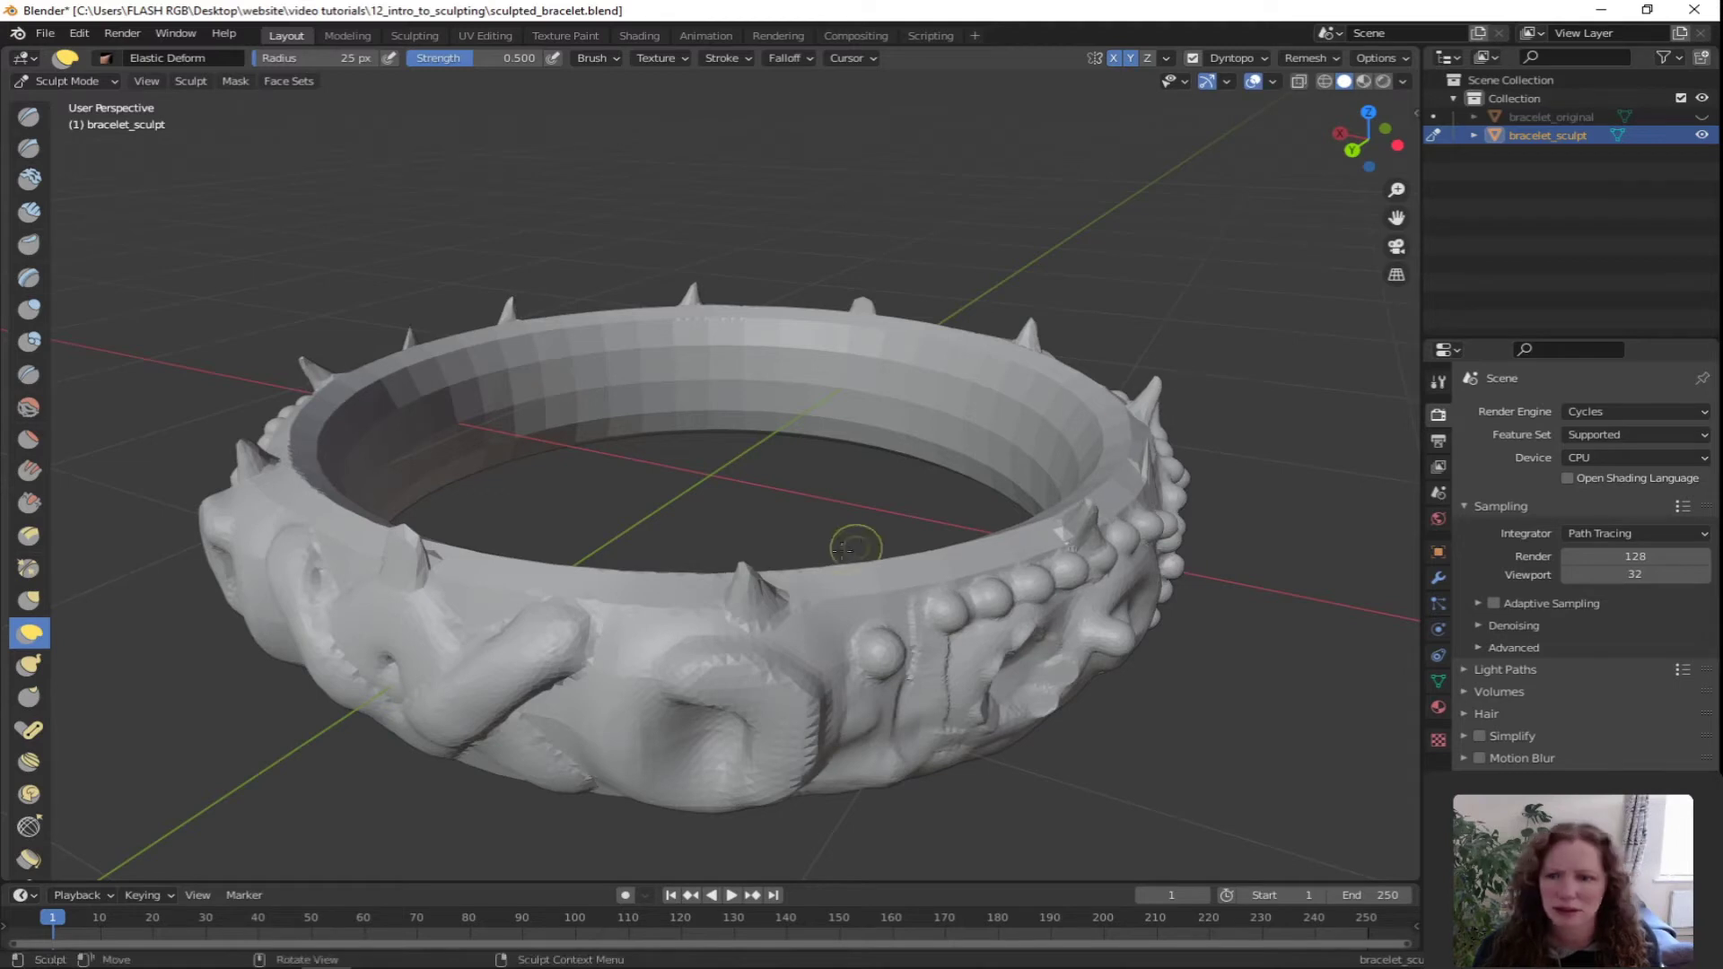
# Draw tall thin horns out of the upper rim beside the braid with the Snake Hook brush at strength 1.000
pyautogui.click(31, 666)
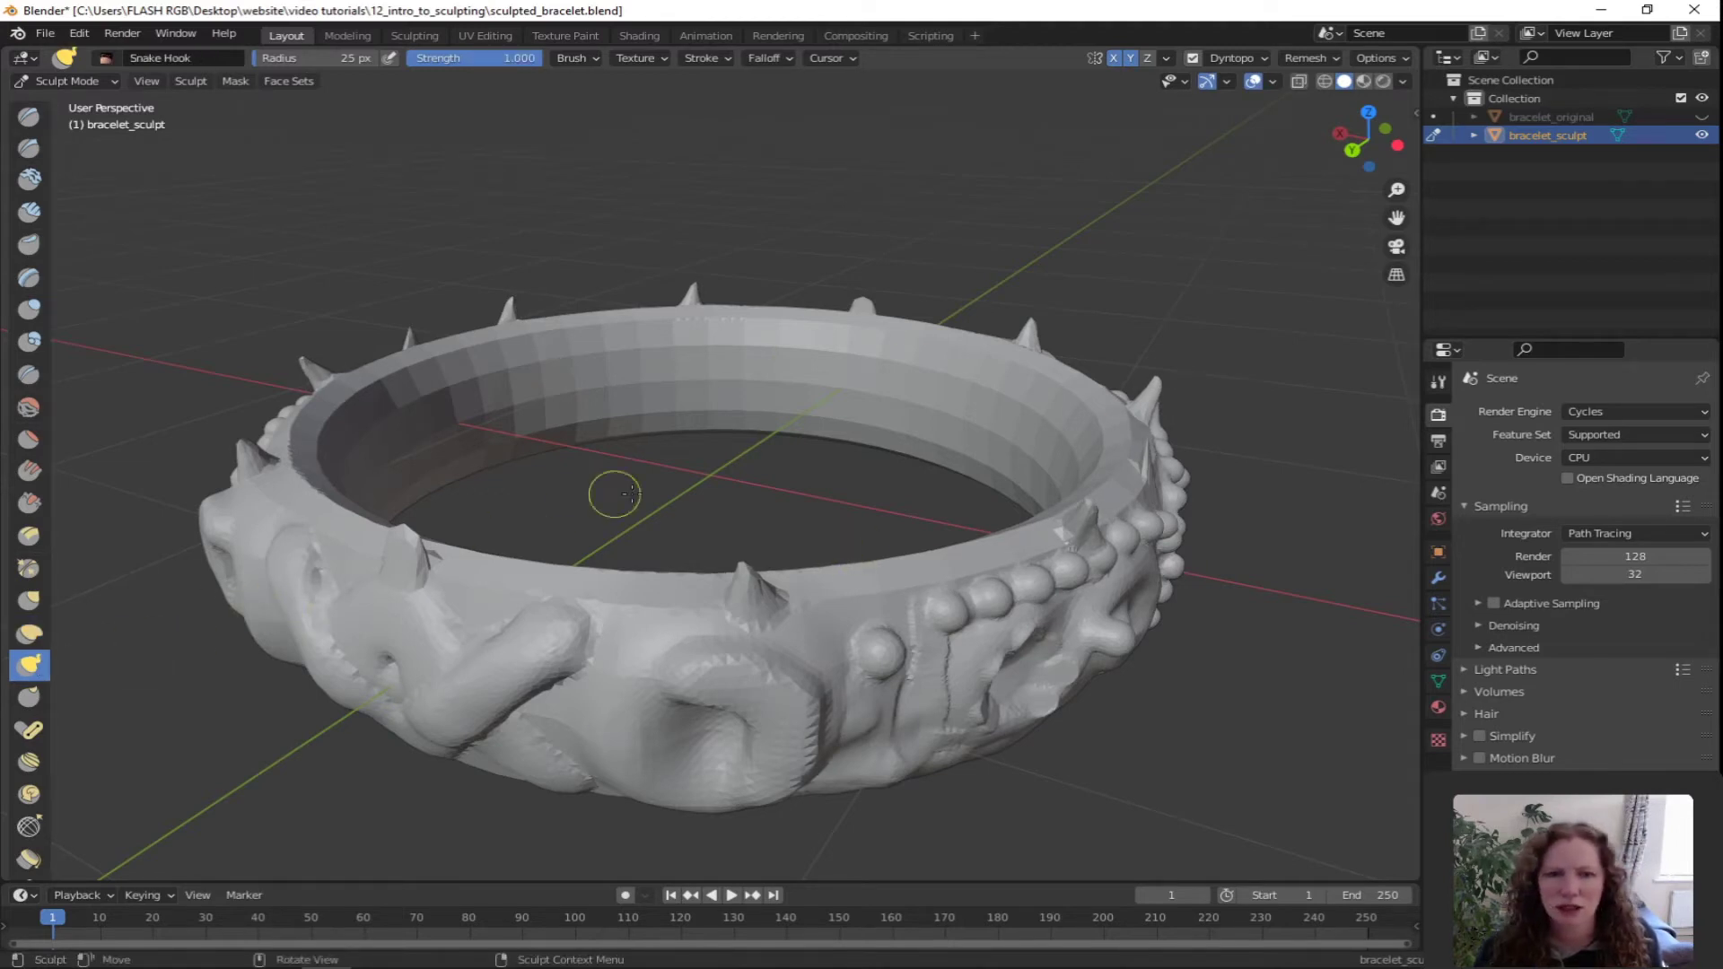
pyautogui.moveTo(943, 327); pyautogui.dragTo(948, 255)
pyautogui.moveTo(931, 197); pyautogui.dragTo(933, 199)
pyautogui.moveTo(1140, 386); pyautogui.dragTo(846, 412, button='middle')
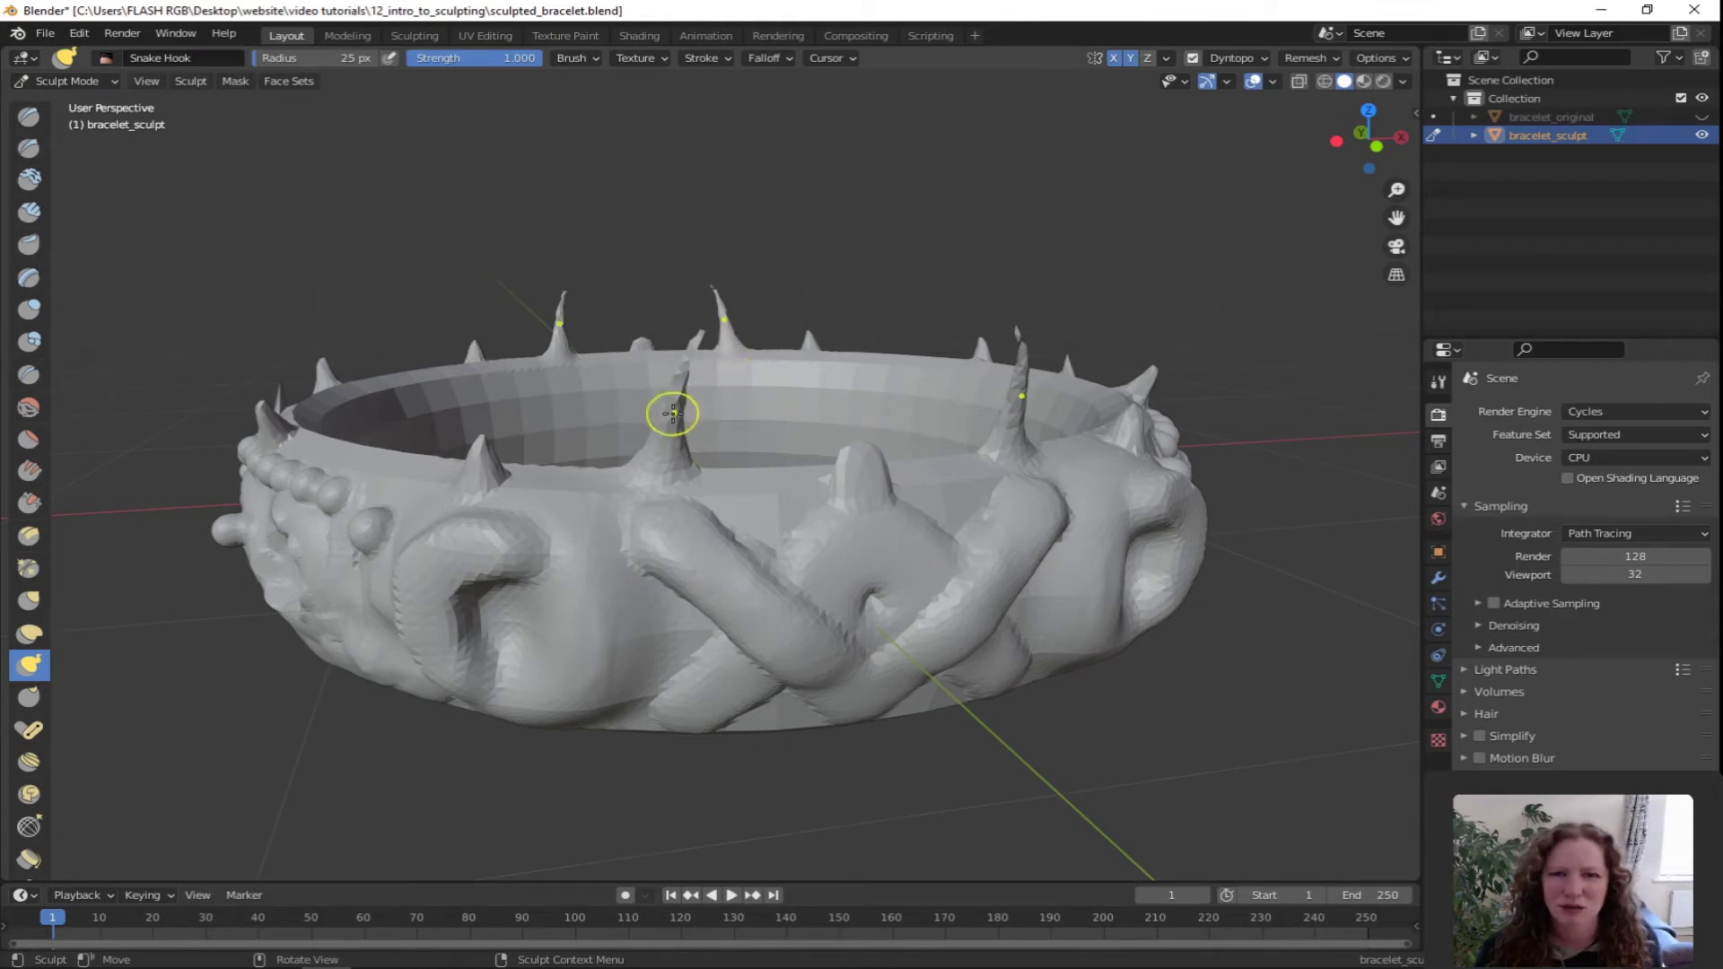
# Thicken the tall thin horns along their length with the Inflate/Deflate brush
pyautogui.click(29, 310)
pyautogui.moveTo(687, 355); pyautogui.dragTo(790, 253, button='middle')
pyautogui.moveTo(789, 253)
pyautogui.mouseDown()
pyautogui.moveTo(801, 211)
pyautogui.moveTo(773, 285)
pyautogui.moveTo(801, 208)
pyautogui.moveTo(769, 310)
pyautogui.mouseUp()
pyautogui.moveTo(769, 309)
pyautogui.mouseDown(button='middle')
pyautogui.moveTo(896, 368)
pyautogui.moveTo(1048, 273)
pyautogui.mouseUp(button='middle')
pyautogui.moveTo(1272, 299); pyautogui.dragTo(1307, 314)
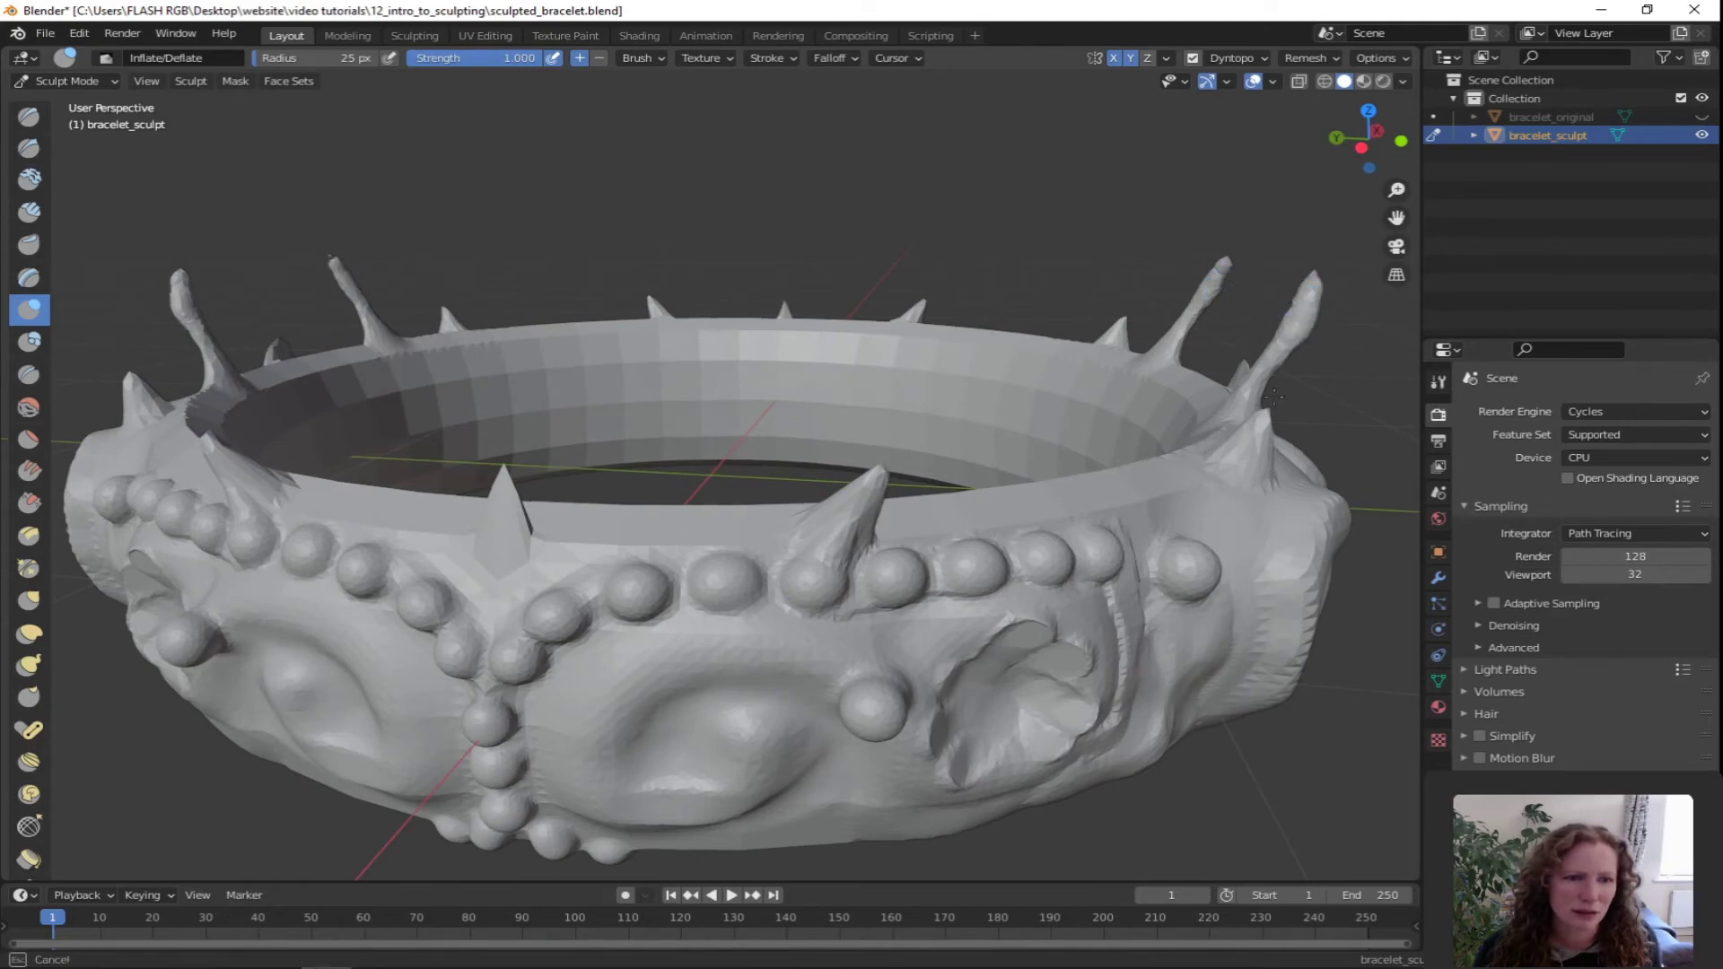
pyautogui.moveTo(1275, 396)
pyautogui.mouseDown()
pyautogui.moveTo(1263, 359)
pyautogui.moveTo(1276, 411)
pyautogui.mouseUp()
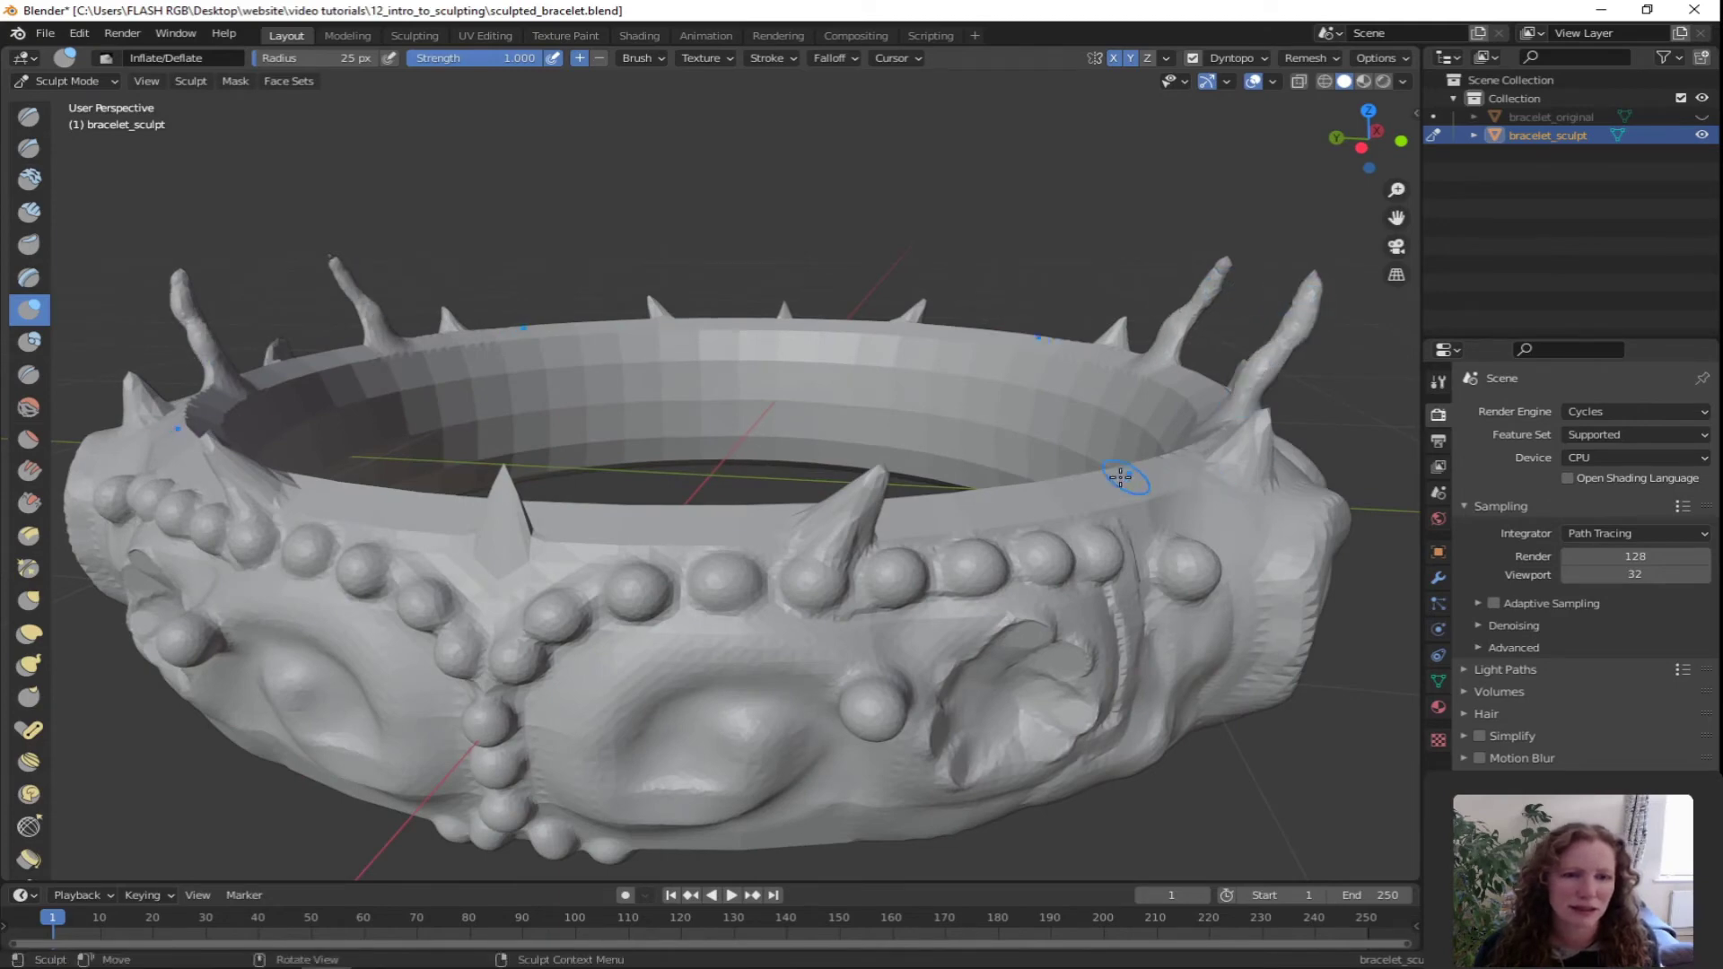
# Inflate the lower part of the tall horn and its base where it meets the braid
pyautogui.moveTo(1120, 477); pyautogui.dragTo(1000, 462, button='middle')
pyautogui.moveTo(944, 395)
pyautogui.mouseDown()
pyautogui.moveTo(947, 453)
pyautogui.moveTo(938, 437)
pyautogui.mouseUp()
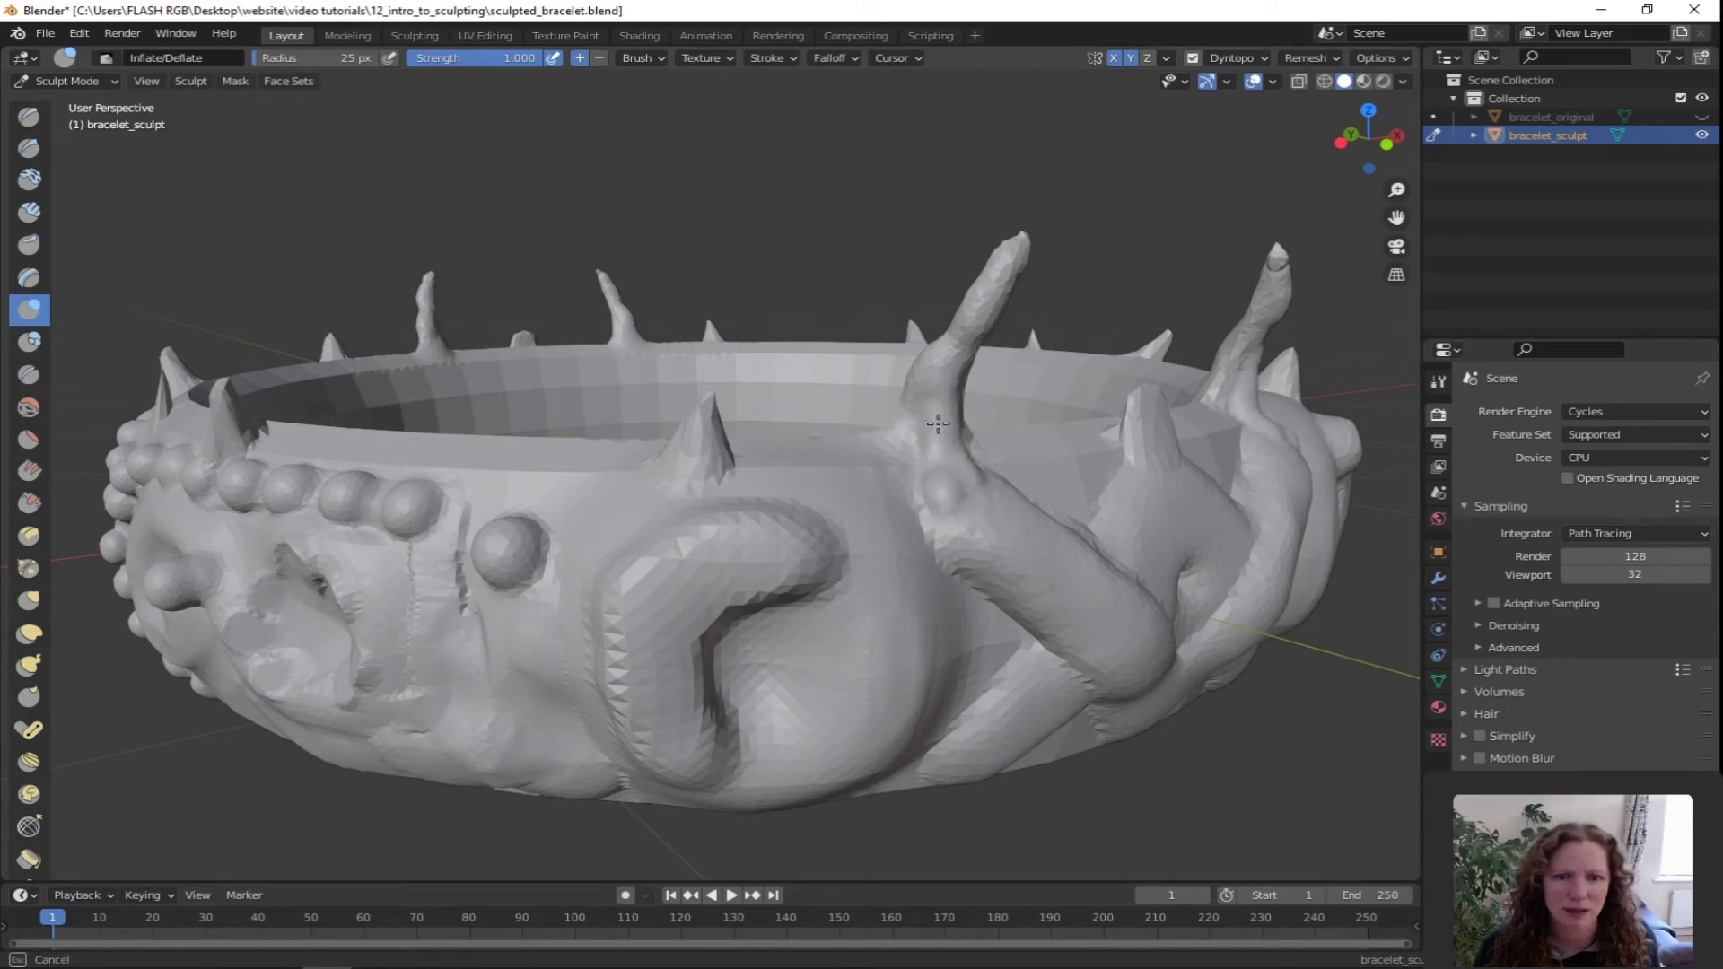
pyautogui.moveTo(957, 359); pyautogui.dragTo(935, 418)
pyautogui.moveTo(947, 487)
pyautogui.mouseDown()
pyautogui.moveTo(982, 516)
pyautogui.moveTo(964, 422)
pyautogui.moveTo(978, 332)
pyautogui.moveTo(1019, 255)
pyautogui.moveTo(968, 386)
pyautogui.mouseUp()
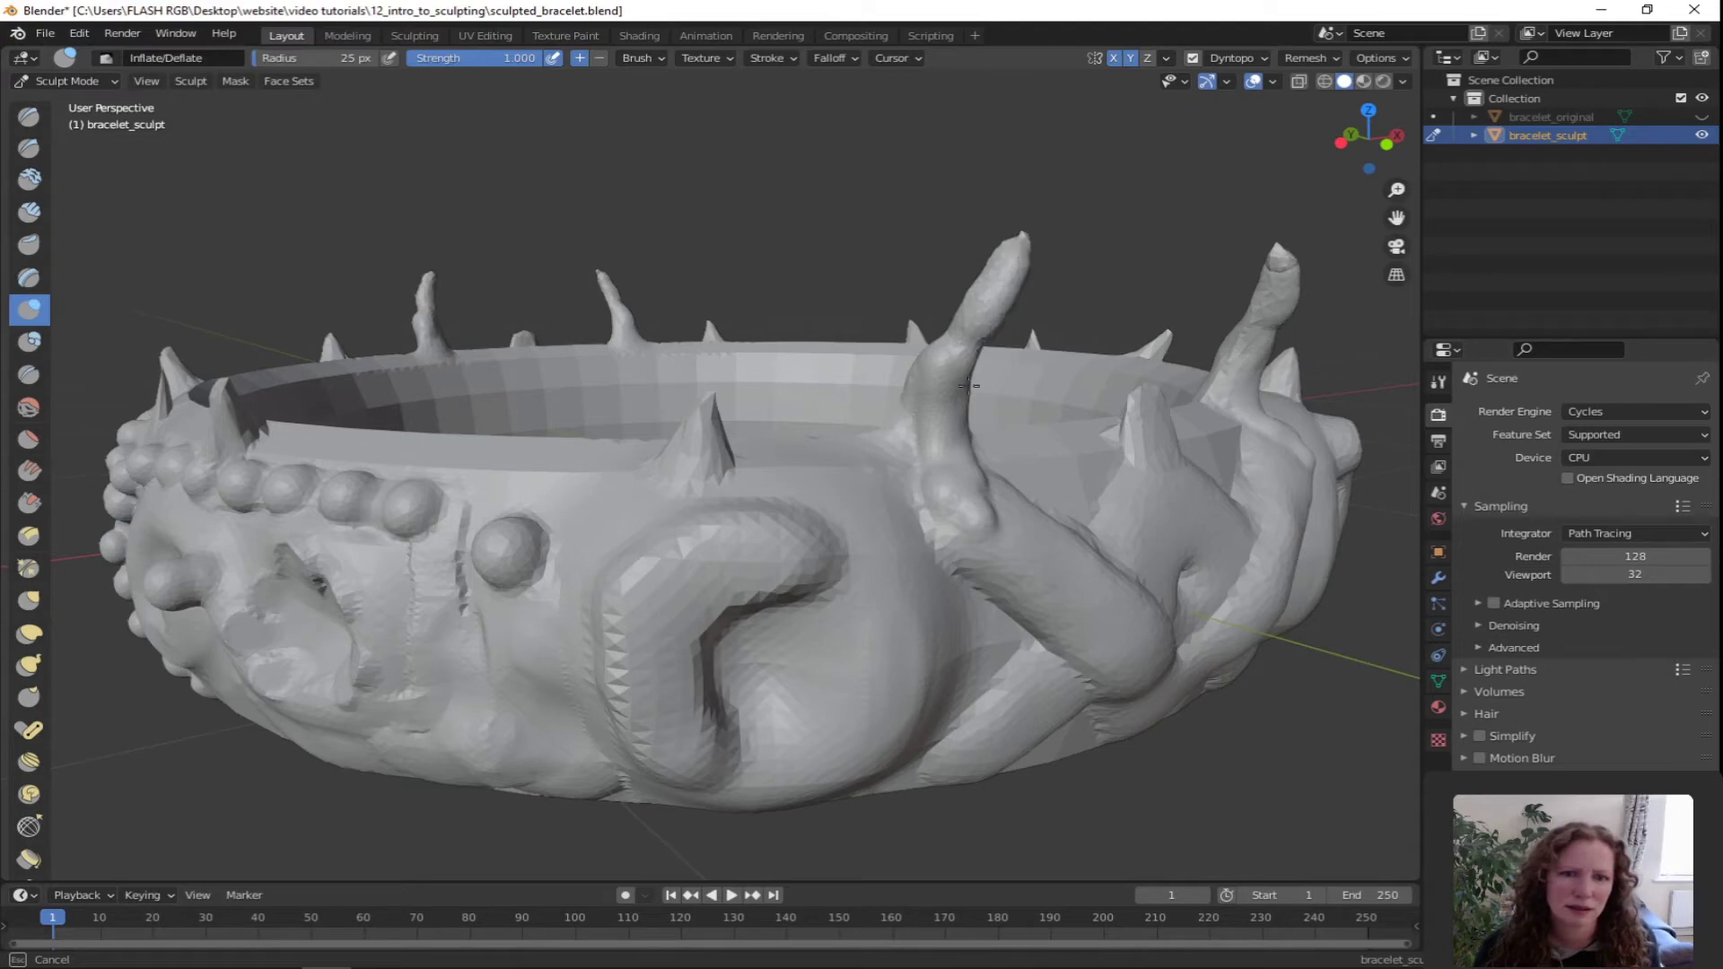
pyautogui.moveTo(976, 483); pyautogui.dragTo(969, 499)
pyautogui.scroll(-4, 951, 500)
pyautogui.moveTo(853, 504)
pyautogui.mouseDown(button='middle')
pyautogui.moveTo(790, 474)
pyautogui.moveTo(890, 488)
pyautogui.mouseUp(button='middle')
# Smear the raised clay surface between the flower and the large ring with the Thumb brush at strength 0.500
pyautogui.click(27, 666)
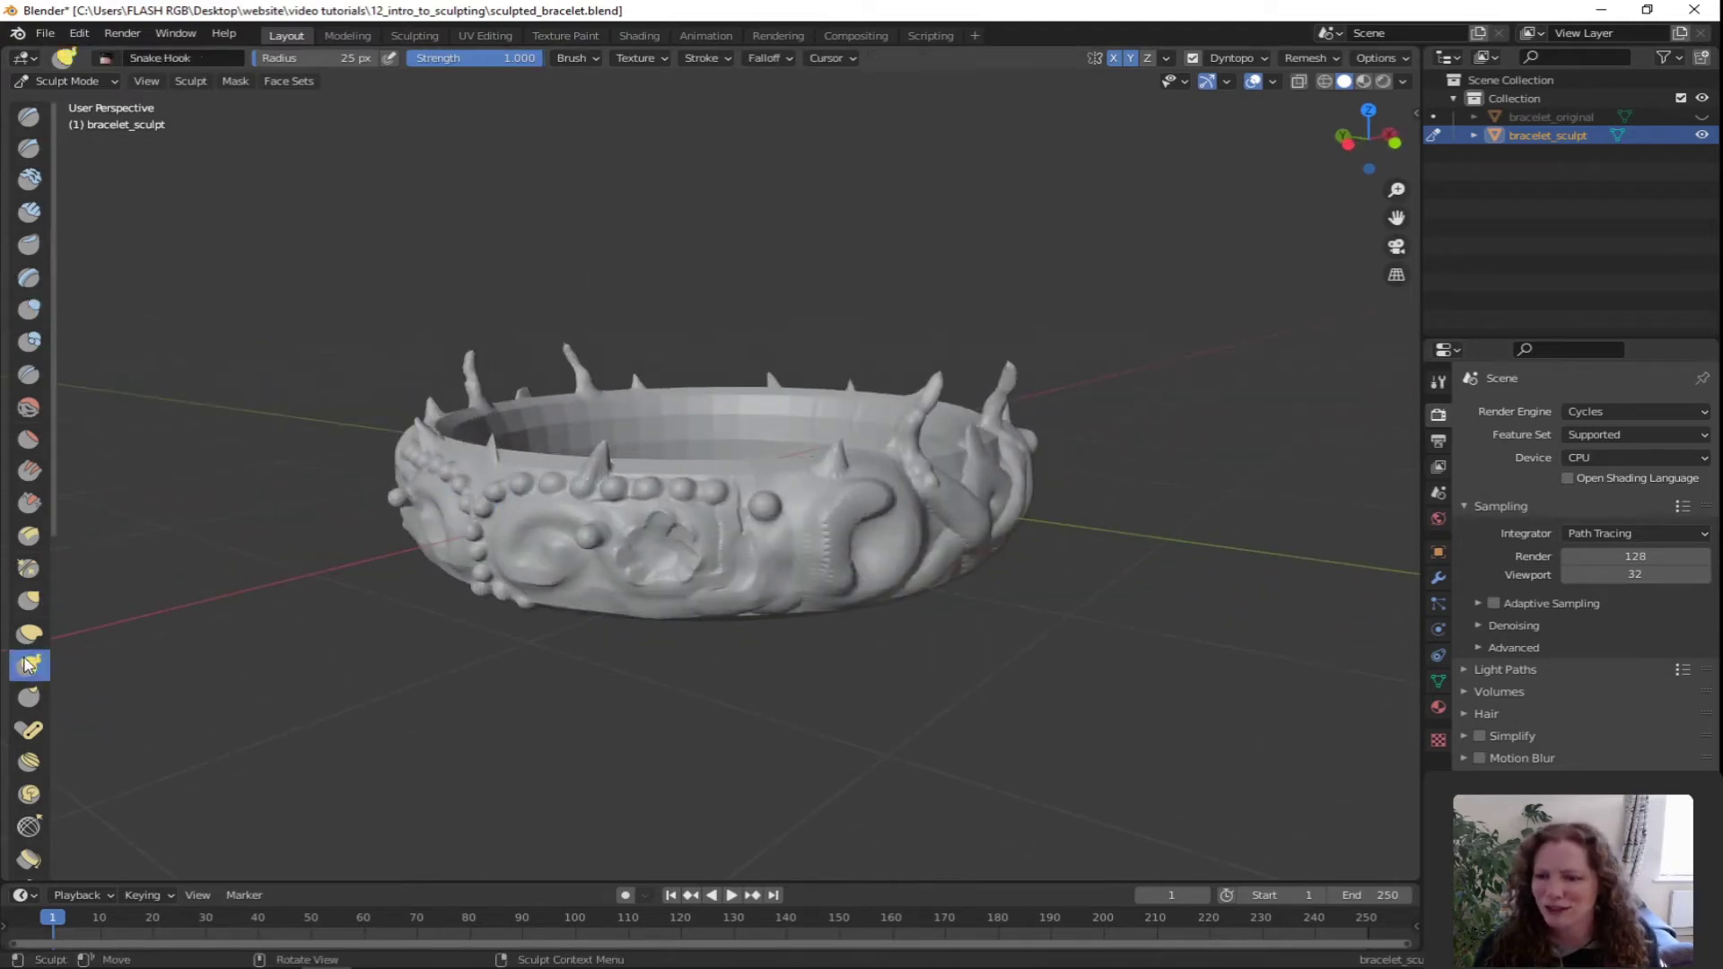
pyautogui.click(25, 700)
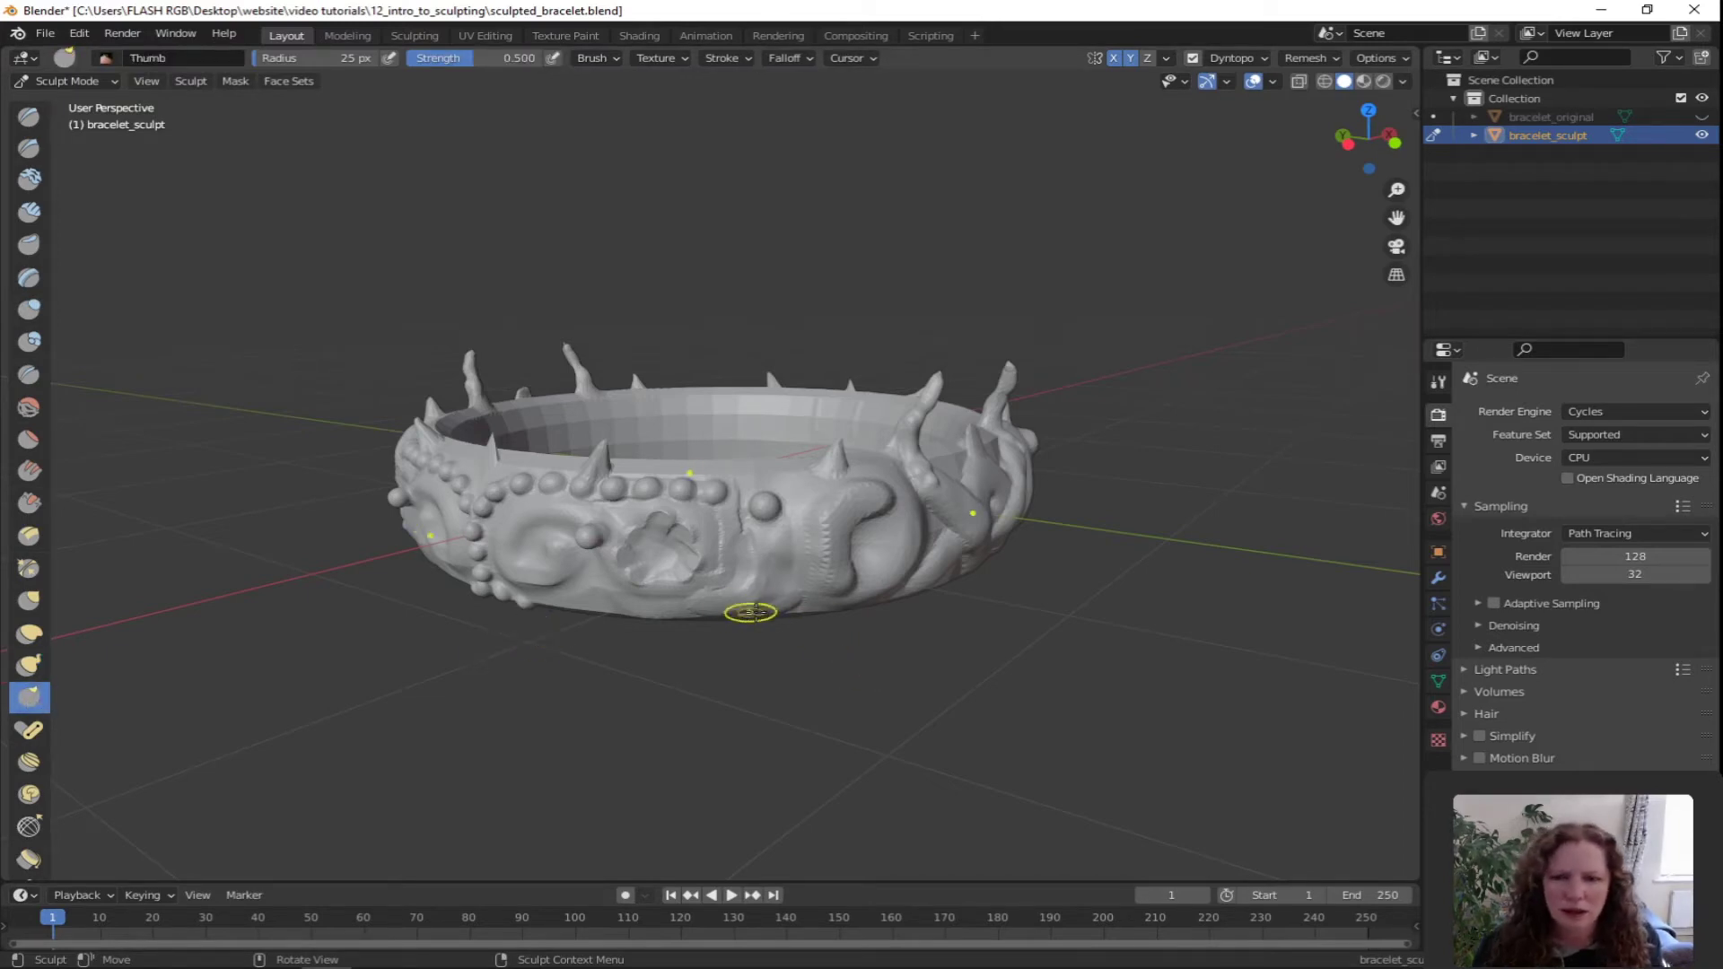
pyautogui.moveTo(519, 569); pyautogui.dragTo(614, 624)
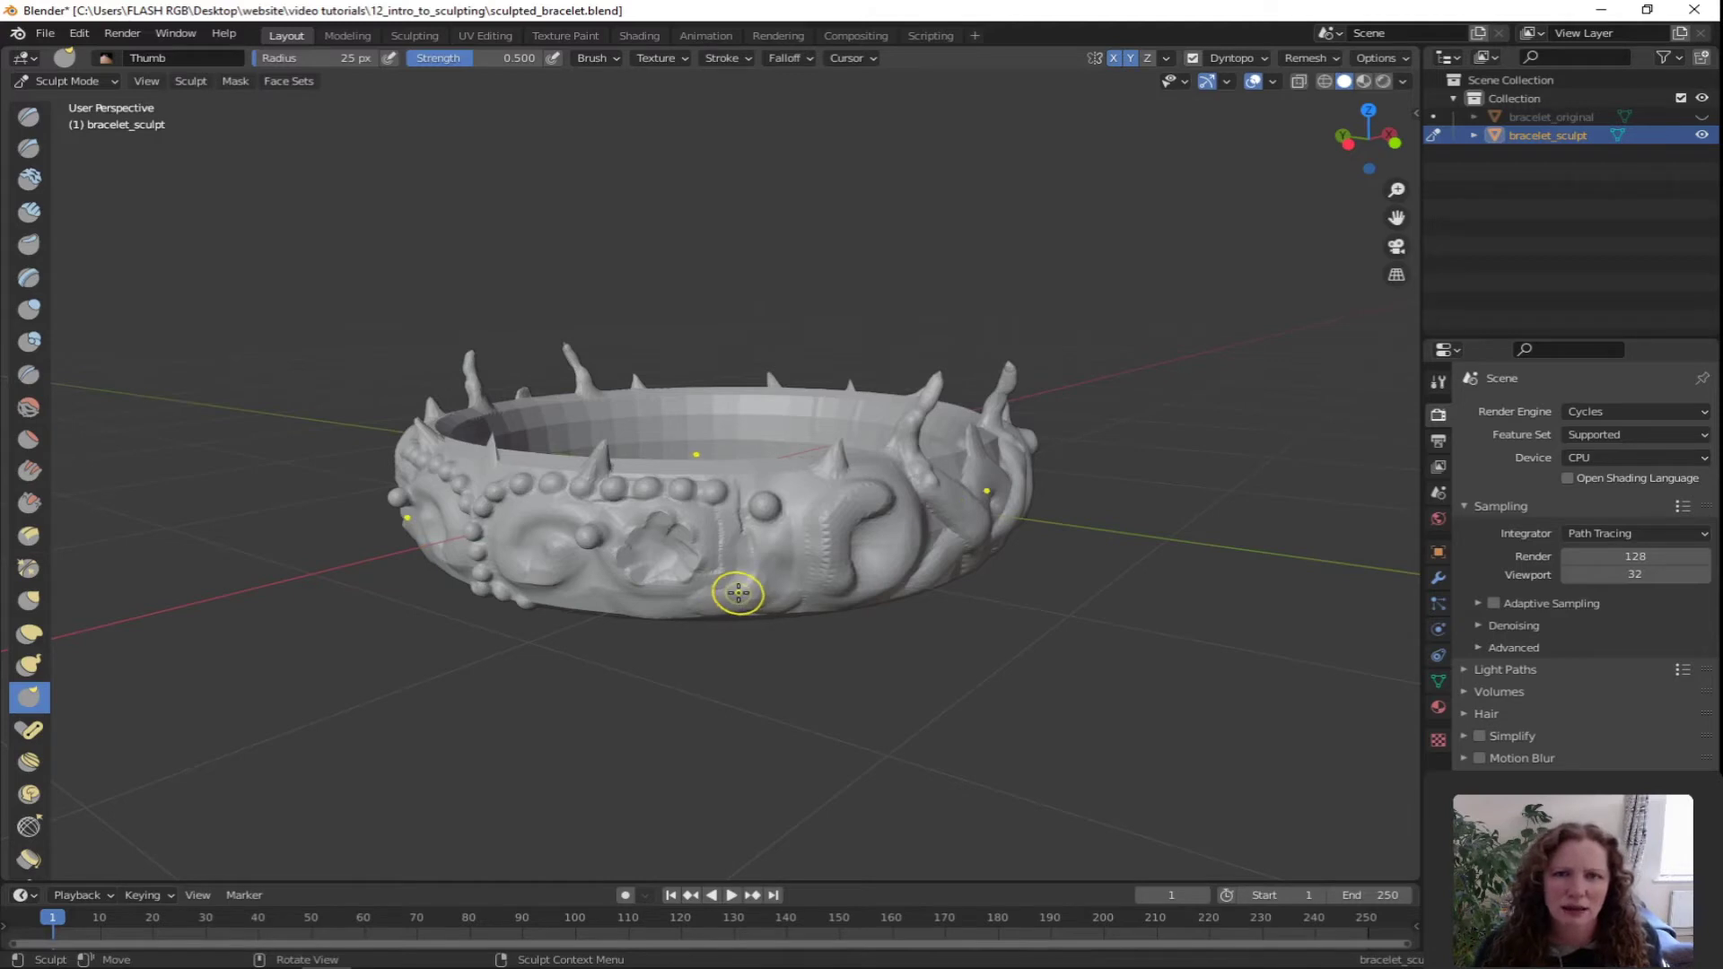
pyautogui.scroll(5, 732, 614)
pyautogui.moveTo(742, 642); pyautogui.dragTo(730, 615, button='middle')
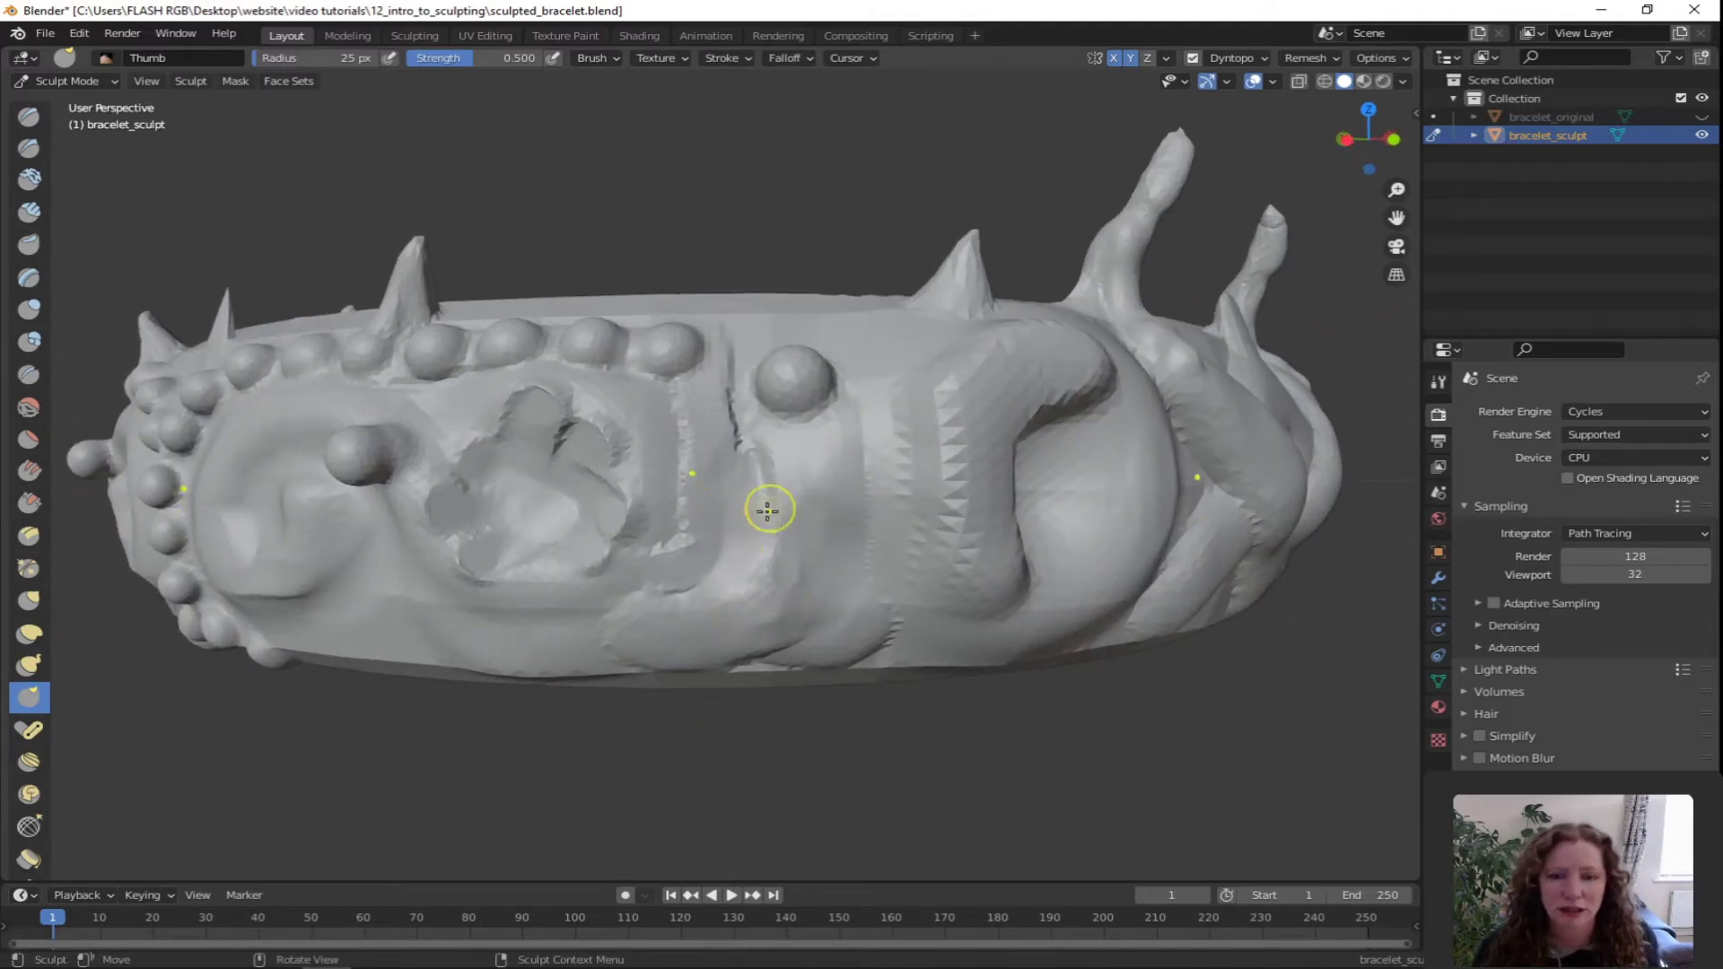
pyautogui.moveTo(789, 512); pyautogui.dragTo(846, 492)
pyautogui.moveTo(846, 492)
pyautogui.mouseDown(button='middle')
pyautogui.moveTo(778, 548)
pyautogui.moveTo(807, 569)
pyautogui.mouseUp(button='middle')
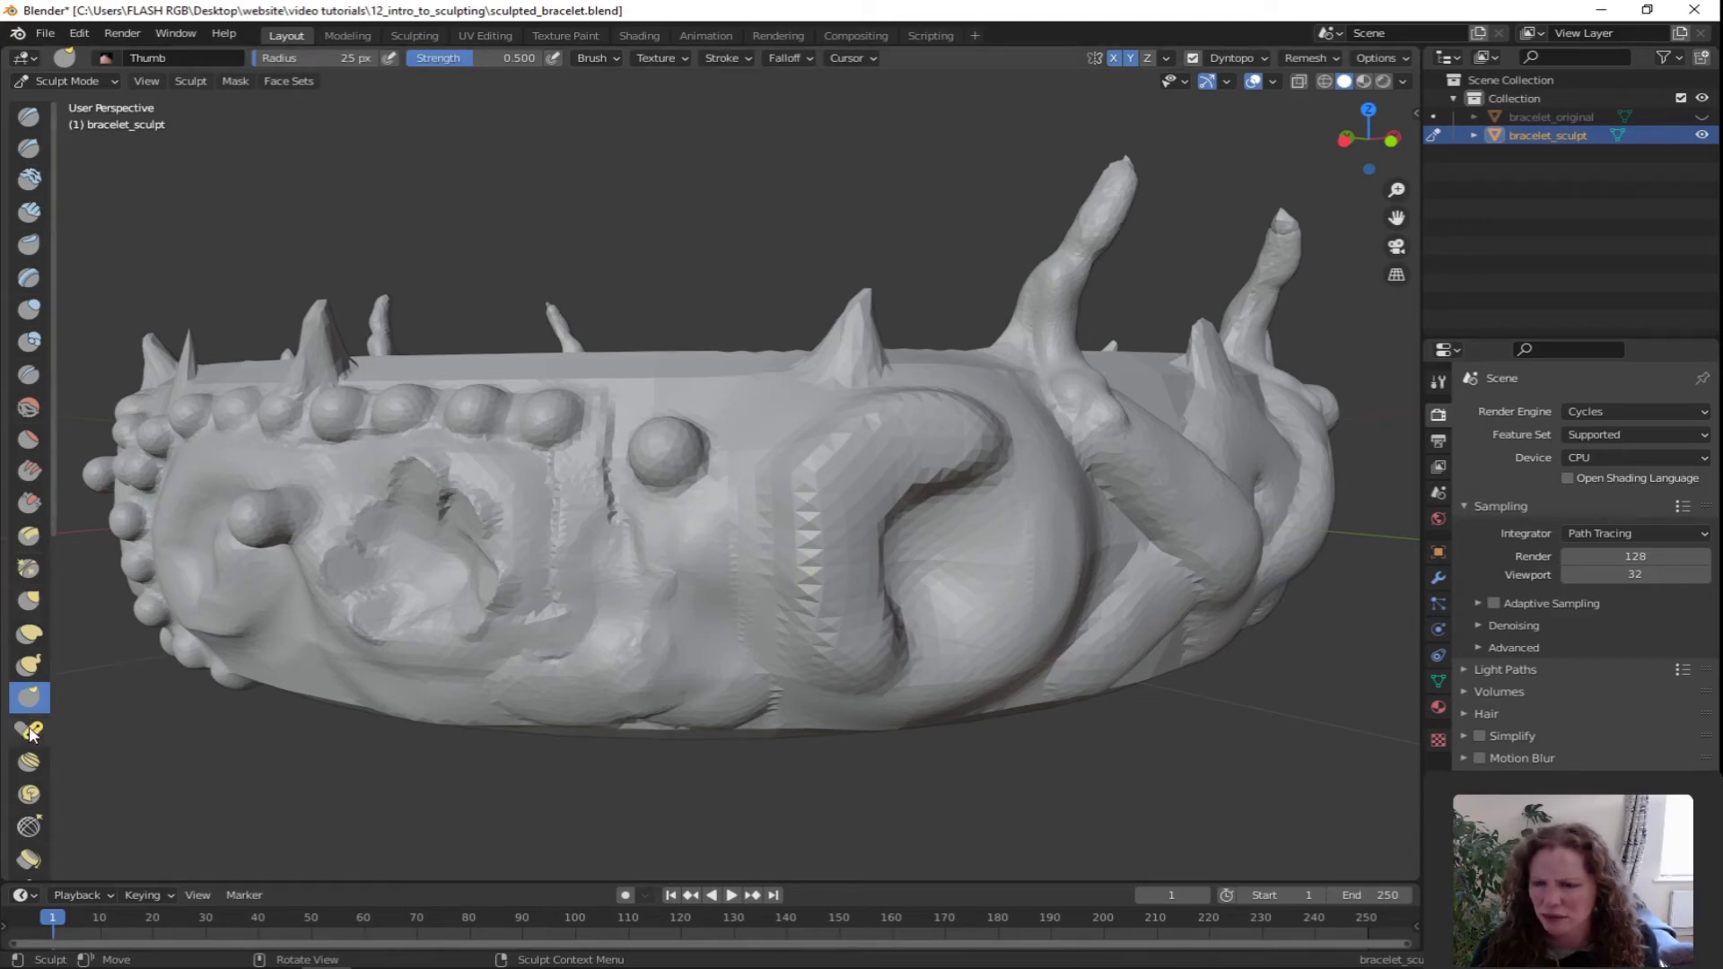
pyautogui.scroll(3, 623, 767)
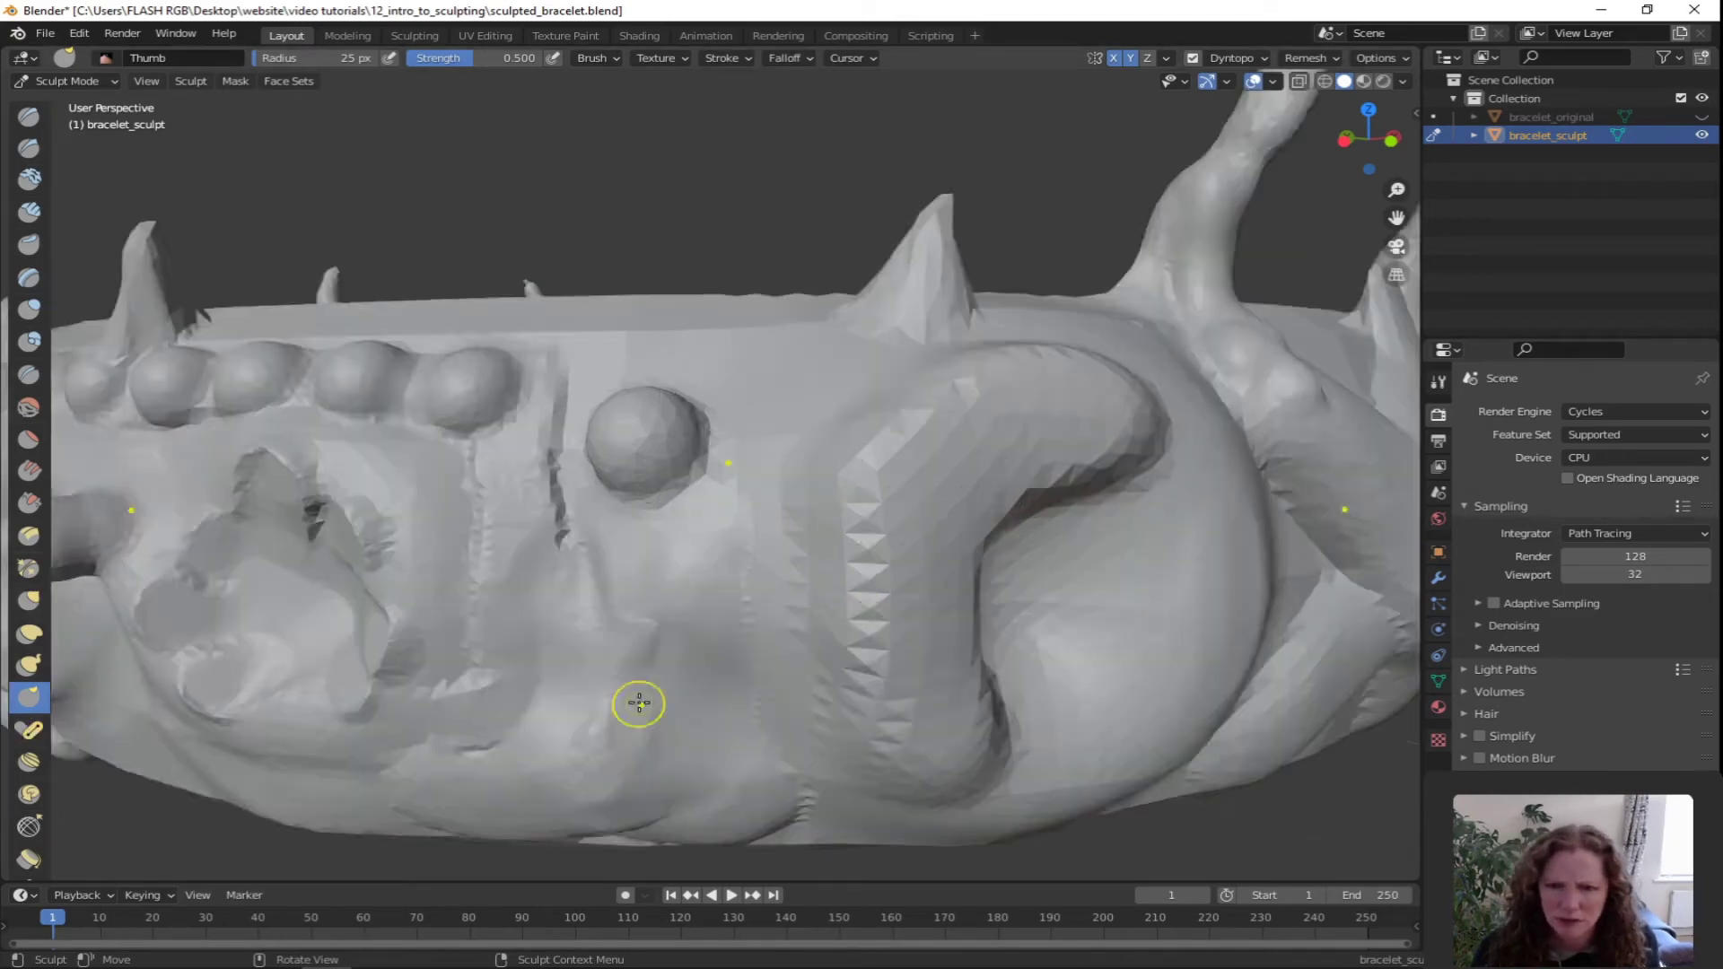
pyautogui.moveTo(634, 703); pyautogui.dragTo(661, 700, button='middle')
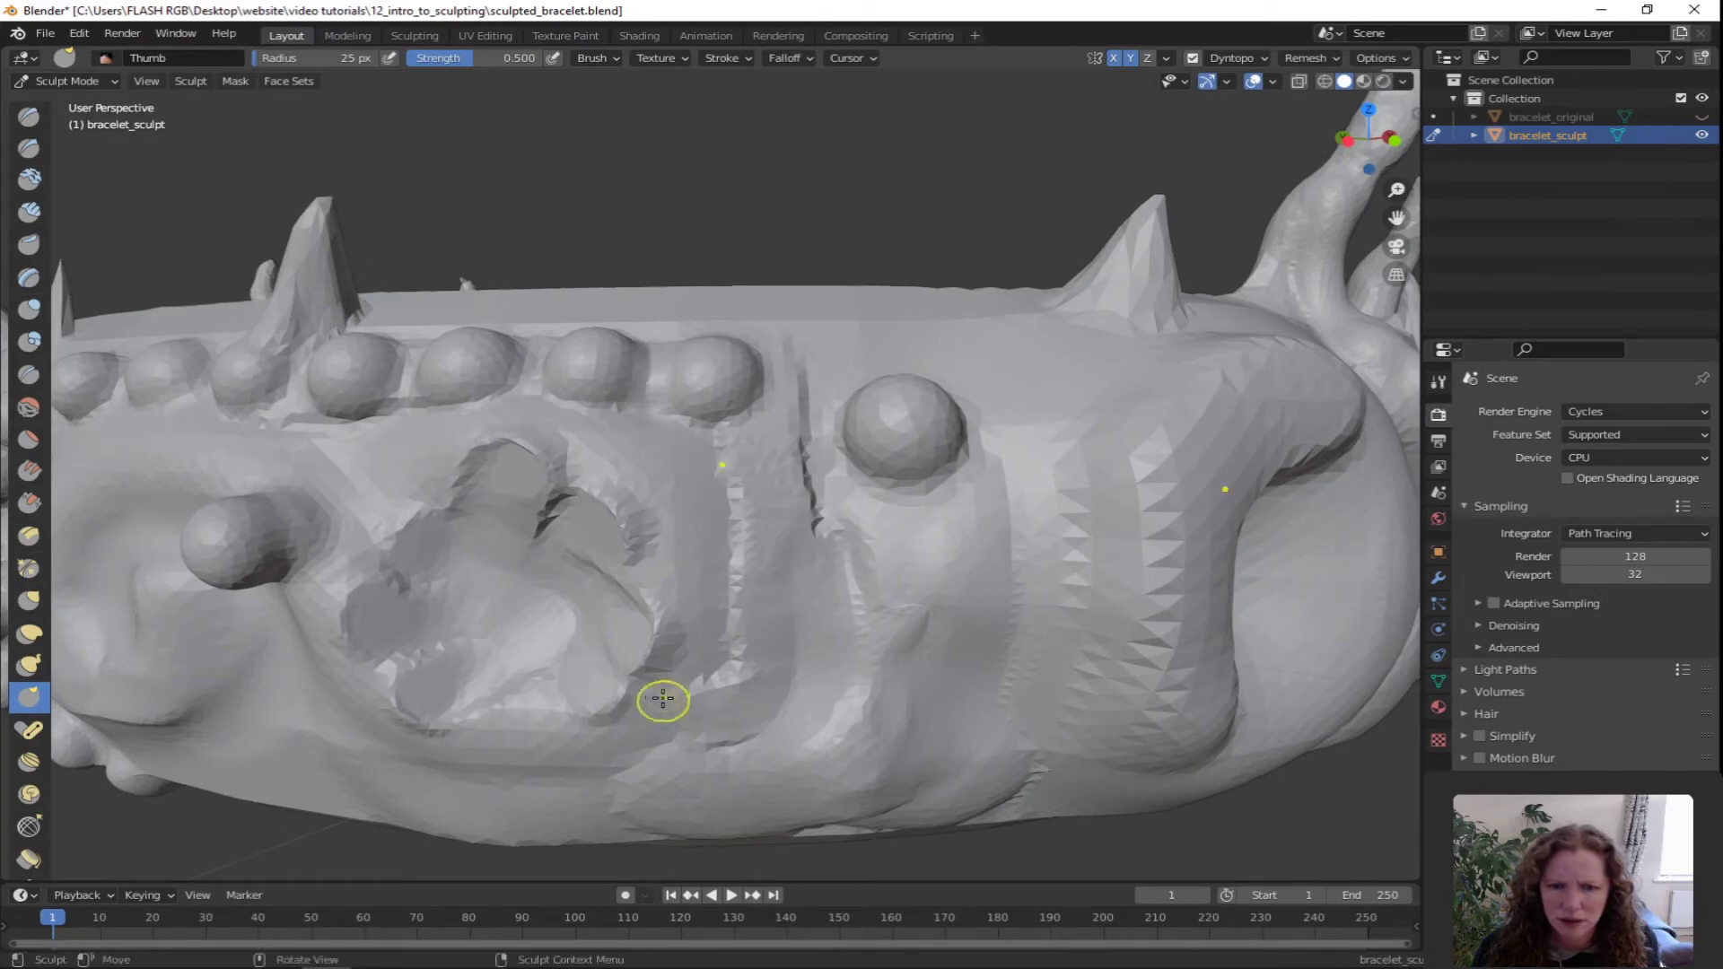
pyautogui.scroll(-4, 437, 664)
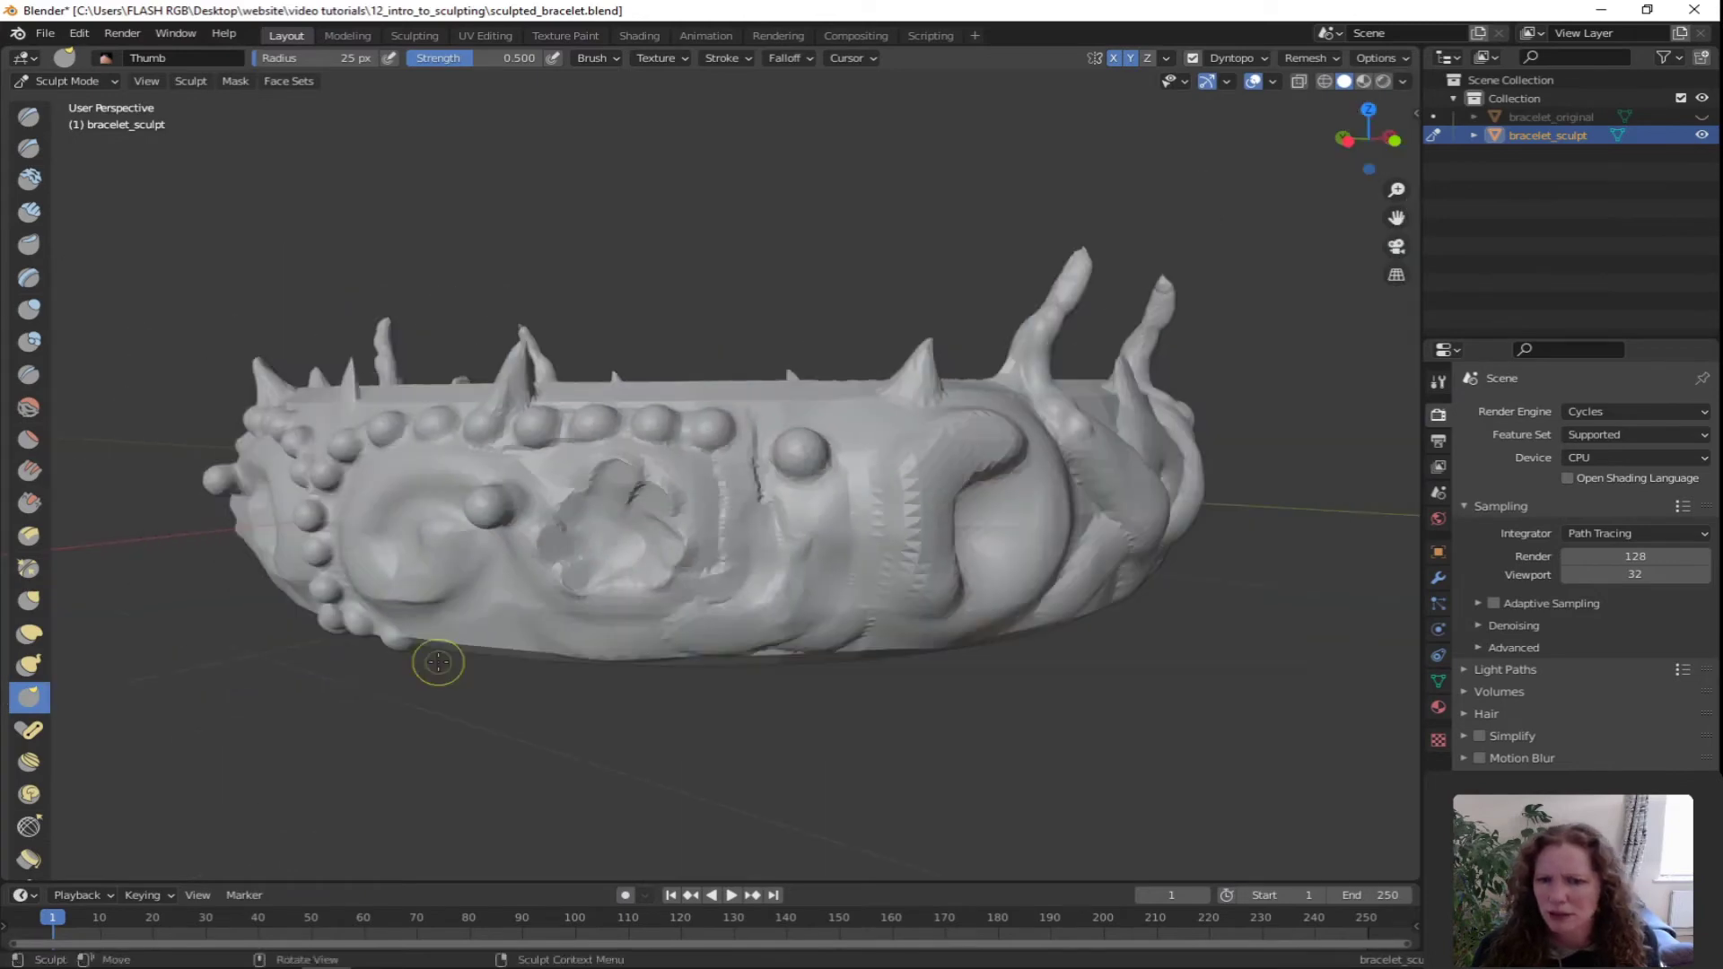
# Push the jagged vertical edge of the large ring along the surface with the Nudge brush at strength 0.500
pyautogui.click(29, 763)
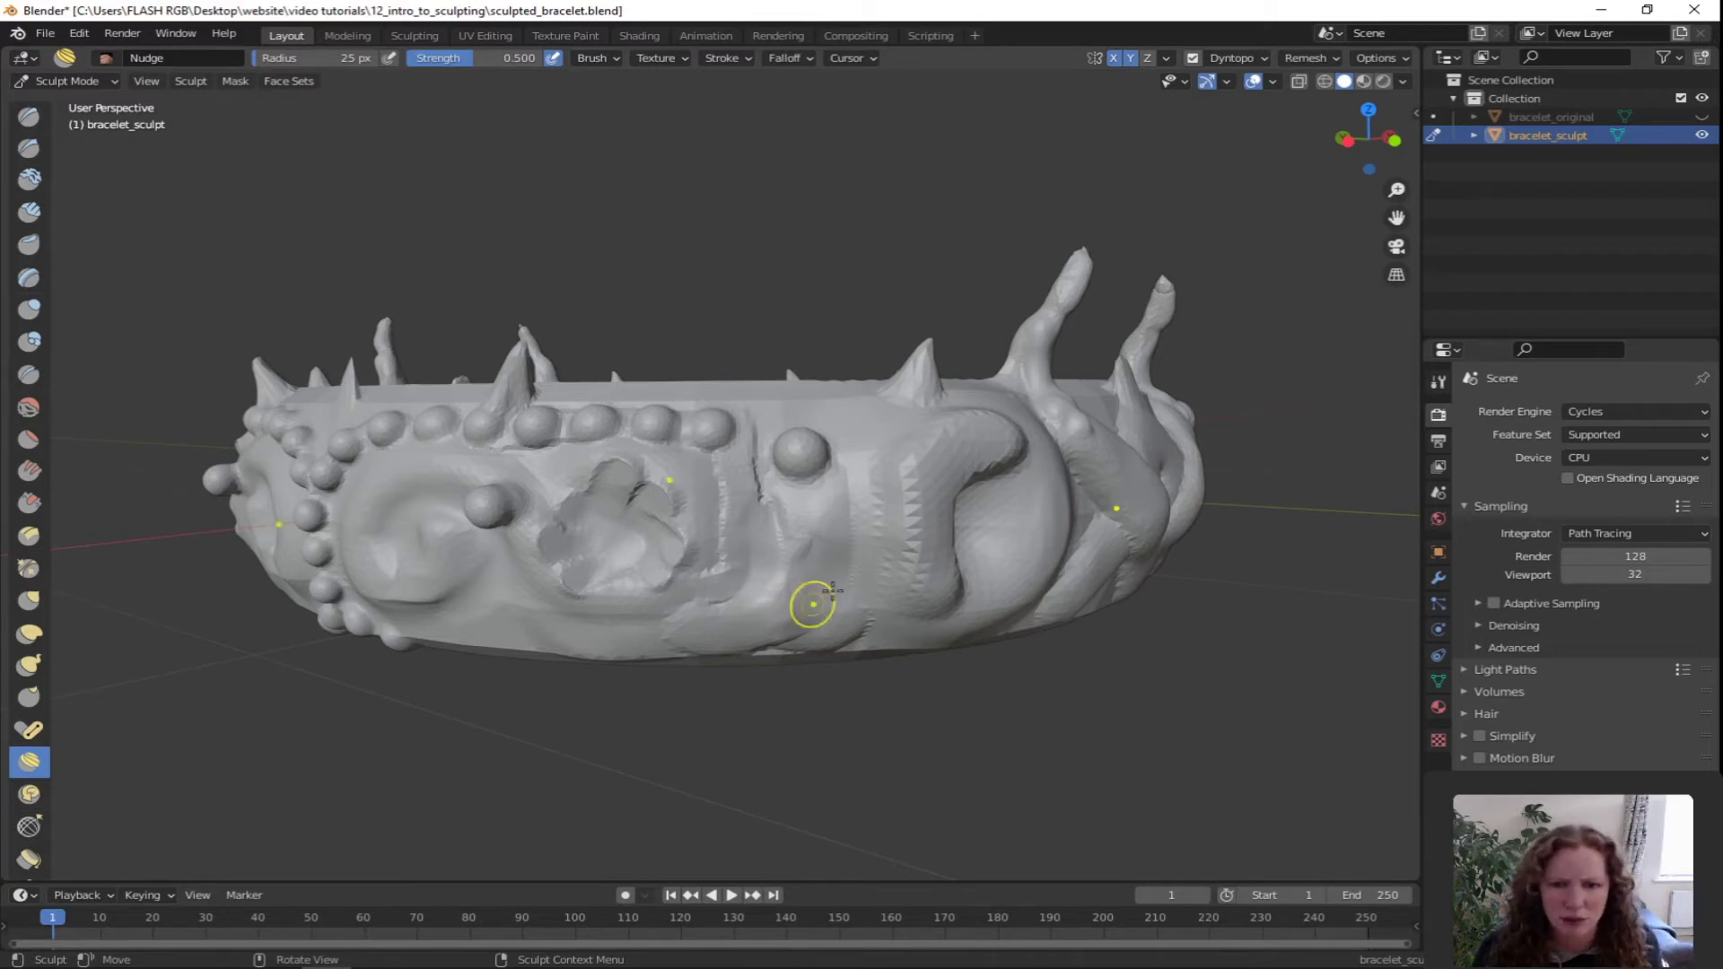
pyautogui.moveTo(892, 577)
pyautogui.mouseDown()
pyautogui.moveTo(910, 555)
pyautogui.moveTo(909, 585)
pyautogui.moveTo(908, 535)
pyautogui.mouseUp()
pyautogui.moveTo(900, 470); pyautogui.dragTo(908, 568)
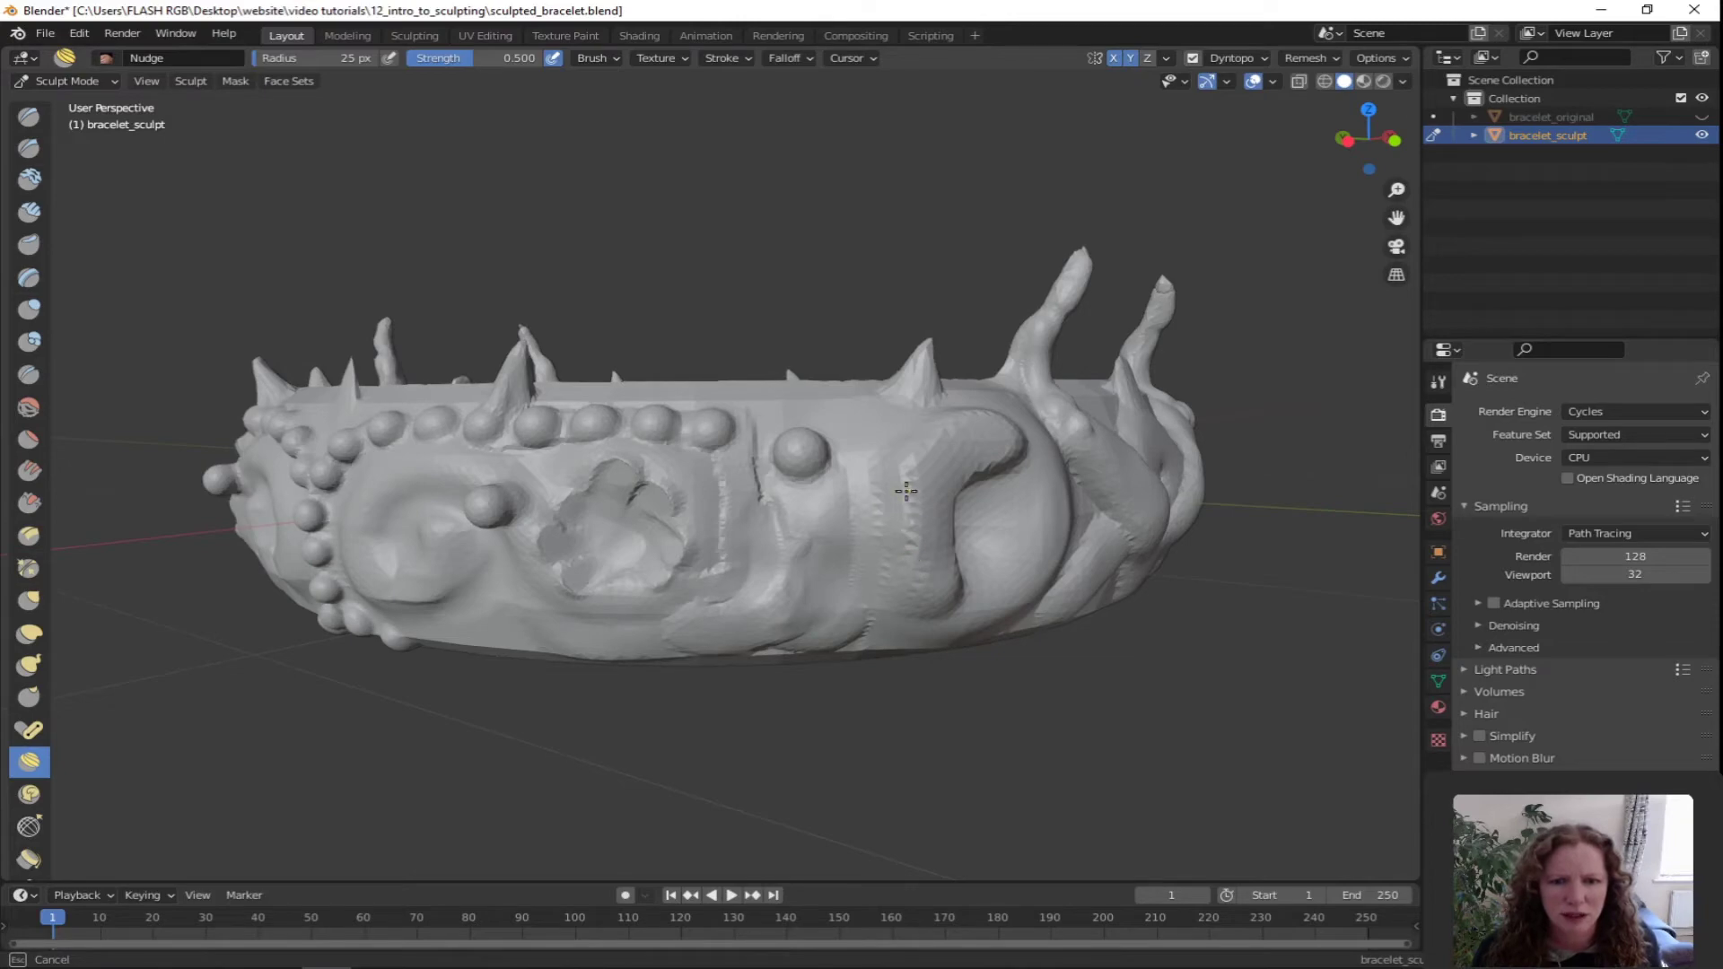
pyautogui.moveTo(906, 491); pyautogui.dragTo(904, 495)
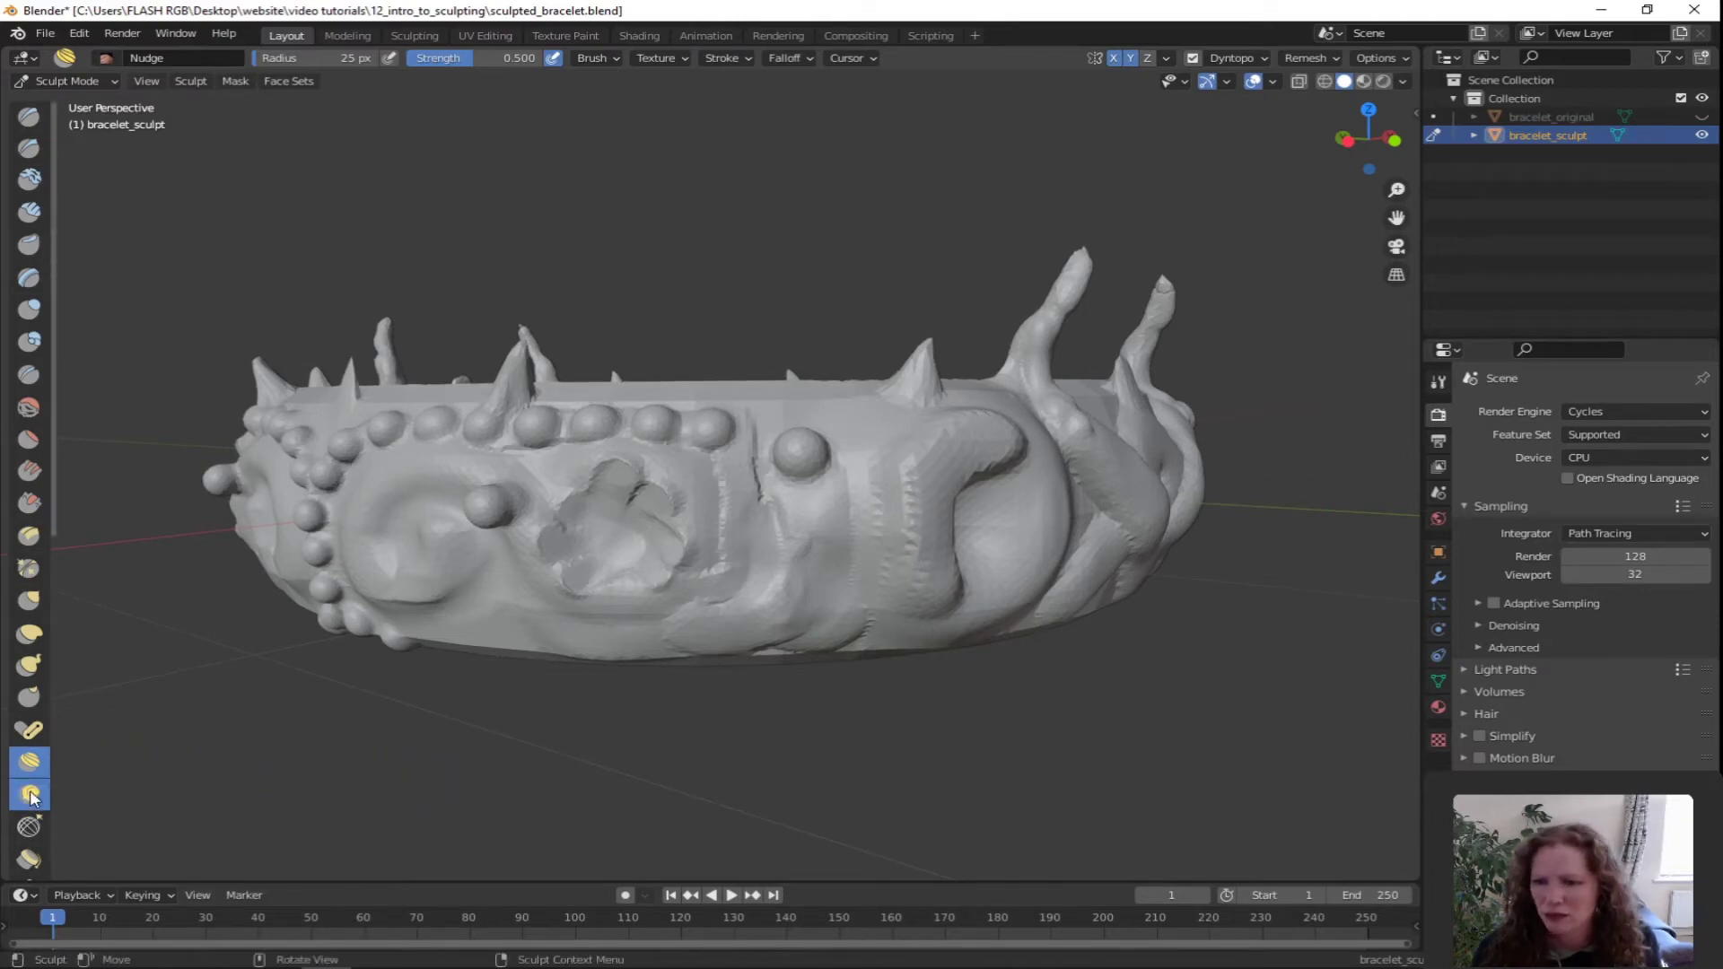
# Twist the flower into a spiral with the Rotate brush at a 96 px radius
pyautogui.click(29, 796)
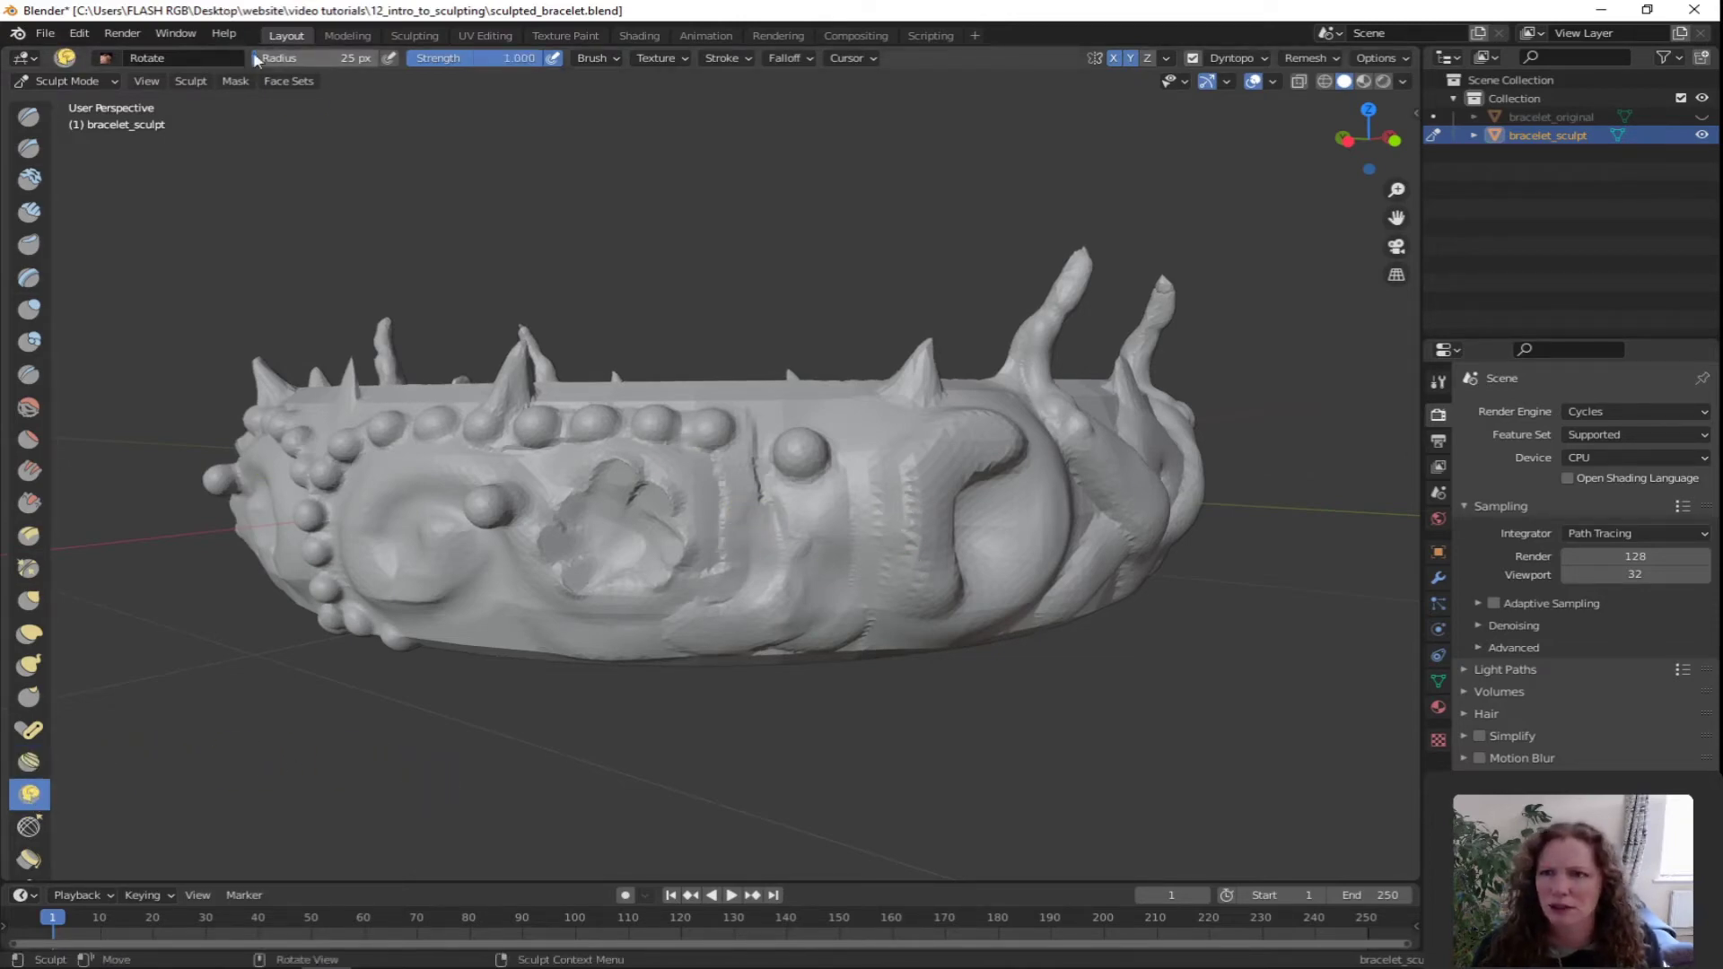
pyautogui.moveTo(273, 58); pyautogui.dragTo(276, 58)
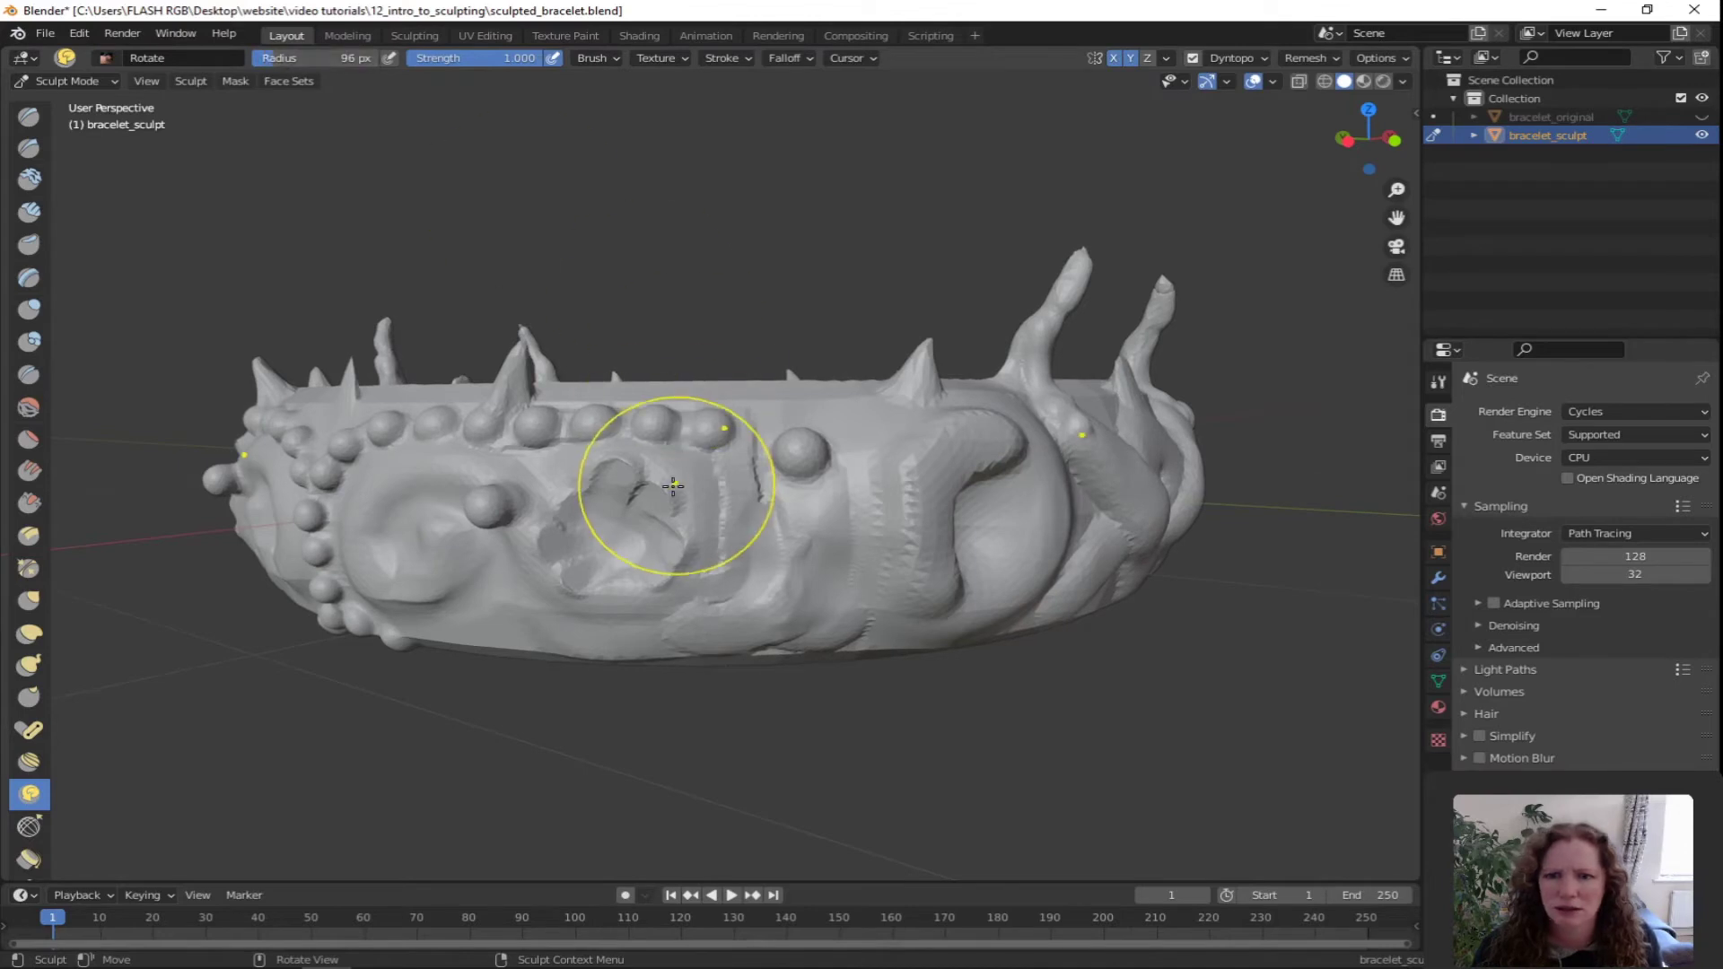
pyautogui.moveTo(631, 536)
pyautogui.mouseDown(button='middle')
pyautogui.moveTo(654, 553)
pyautogui.moveTo(673, 535)
pyautogui.moveTo(656, 528)
pyautogui.mouseUp(button='middle')
pyautogui.scroll(1, 673, 534)
pyautogui.moveTo(719, 492); pyautogui.dragTo(738, 453)
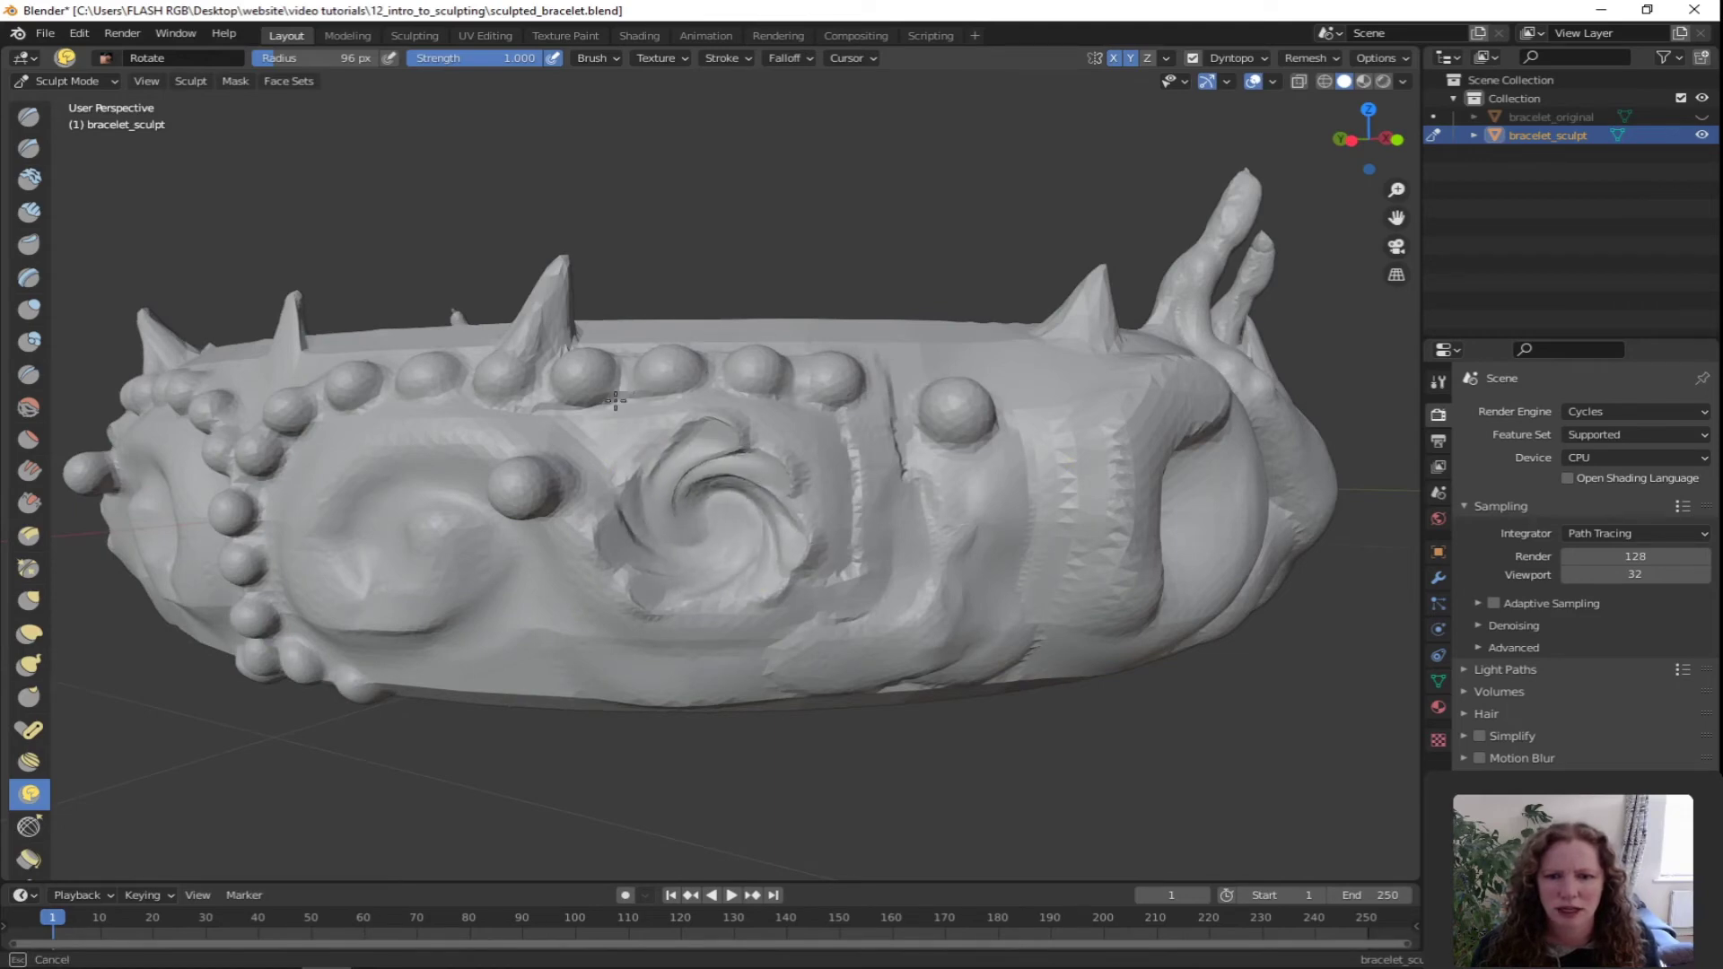
pyautogui.moveTo(600, 515); pyautogui.dragTo(597, 520)
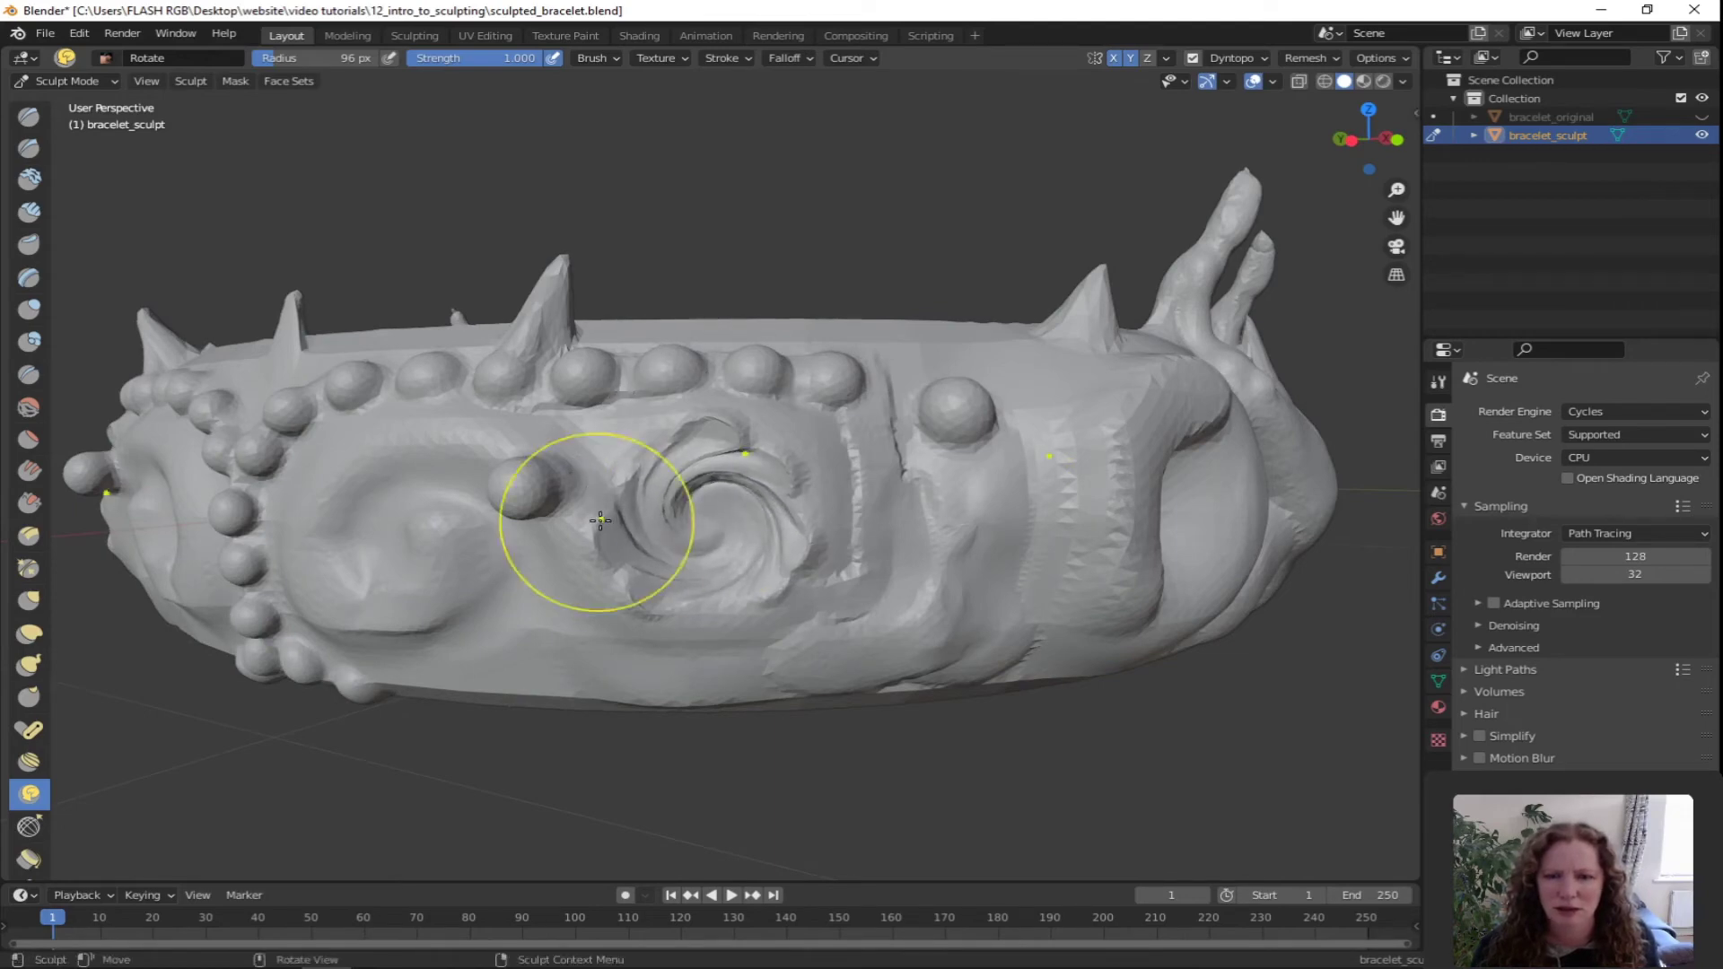
# Twist the eye-shaped hollow beside the central column of beads into a spiral with the Rotate brush
pyautogui.moveTo(680, 621)
pyautogui.mouseDown(button='middle')
pyautogui.moveTo(687, 641)
pyautogui.moveTo(623, 633)
pyautogui.mouseUp(button='middle')
pyautogui.scroll(-3, 686, 646)
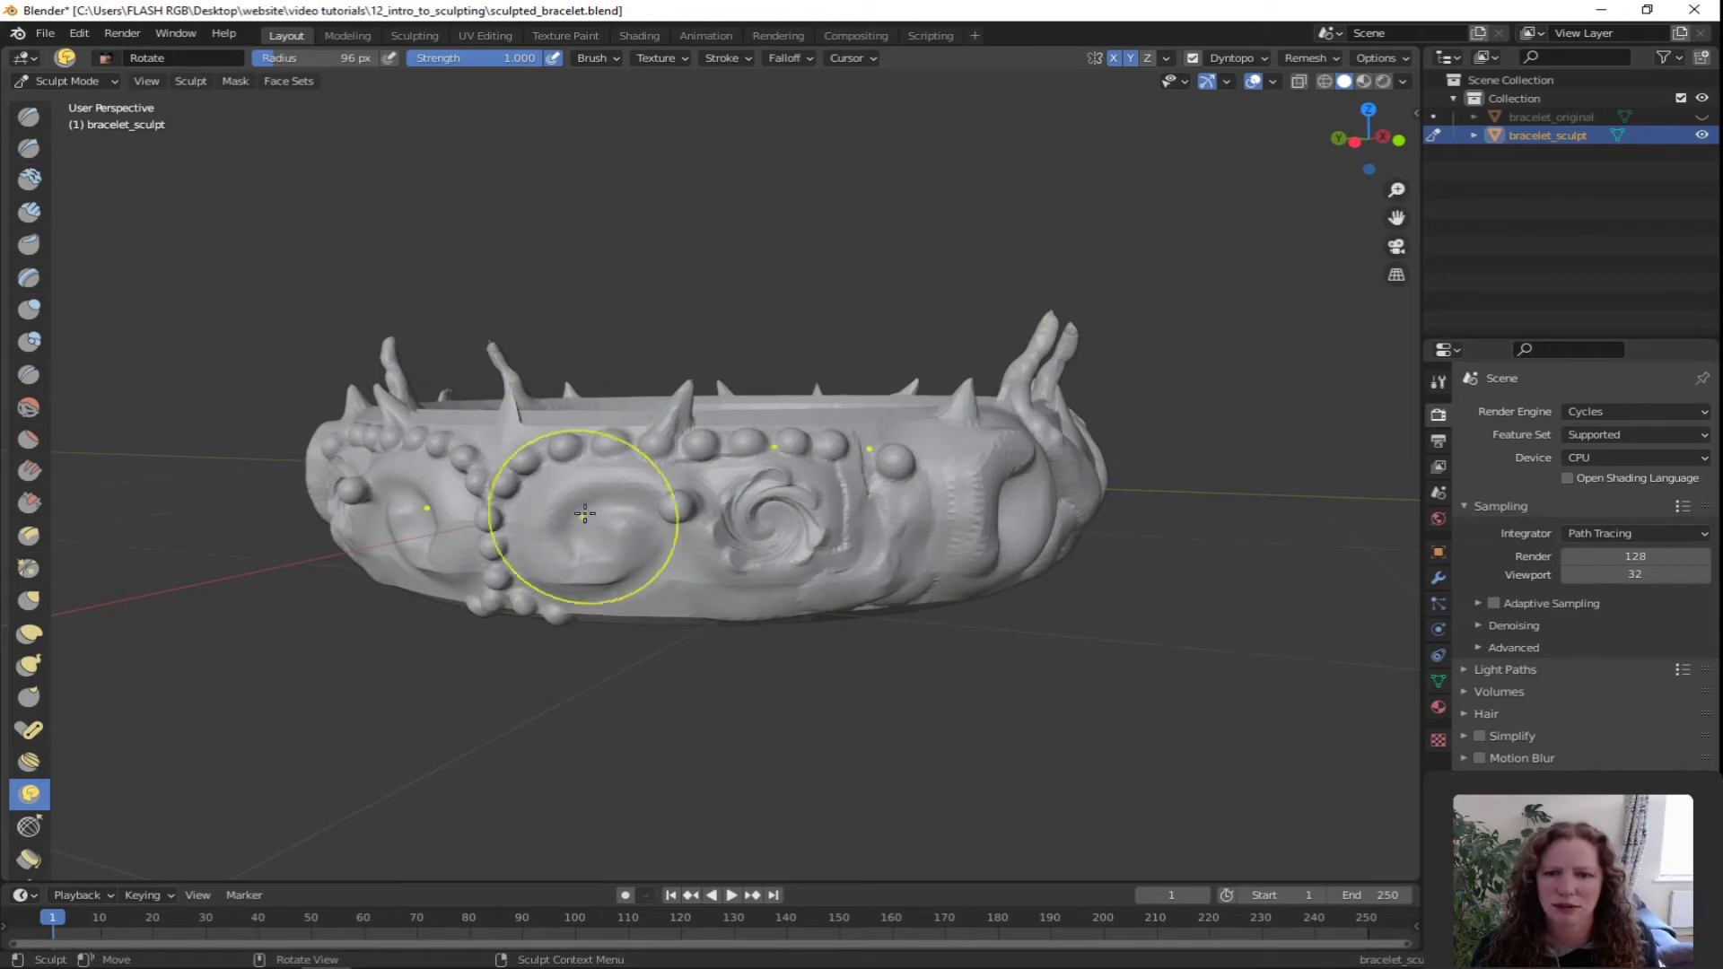
pyautogui.moveTo(583, 534); pyautogui.dragTo(709, 513, button='middle')
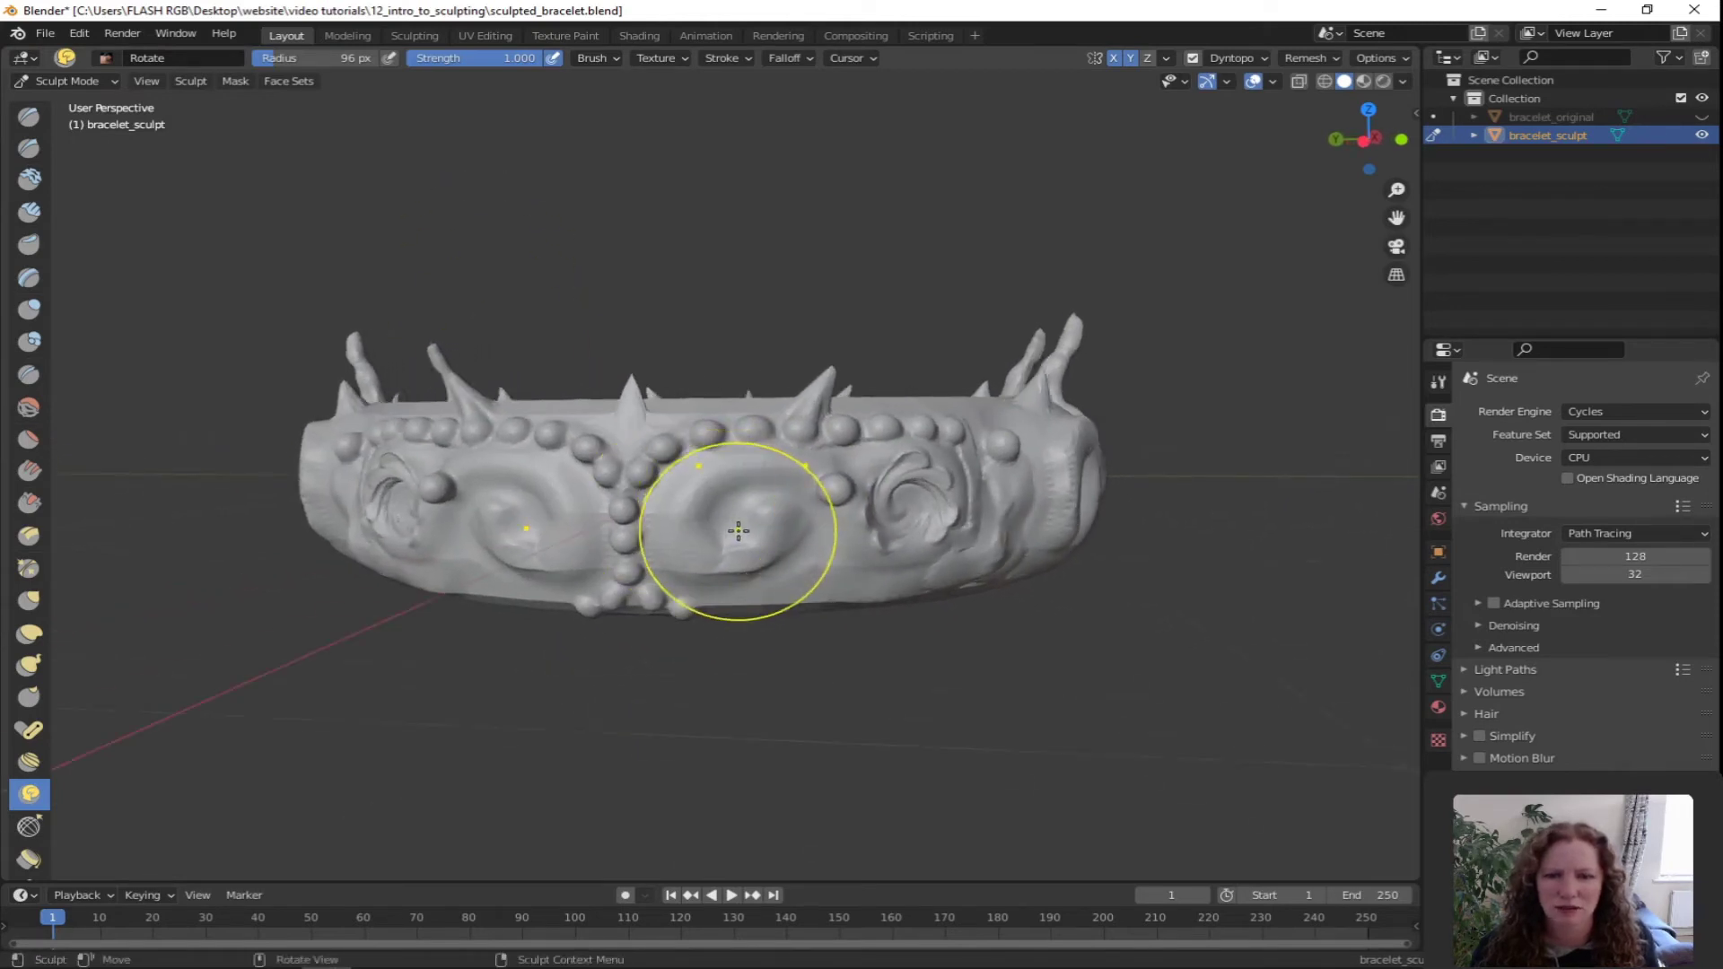
pyautogui.moveTo(745, 525)
pyautogui.mouseDown()
pyautogui.moveTo(791, 448)
pyautogui.moveTo(719, 430)
pyautogui.mouseUp()
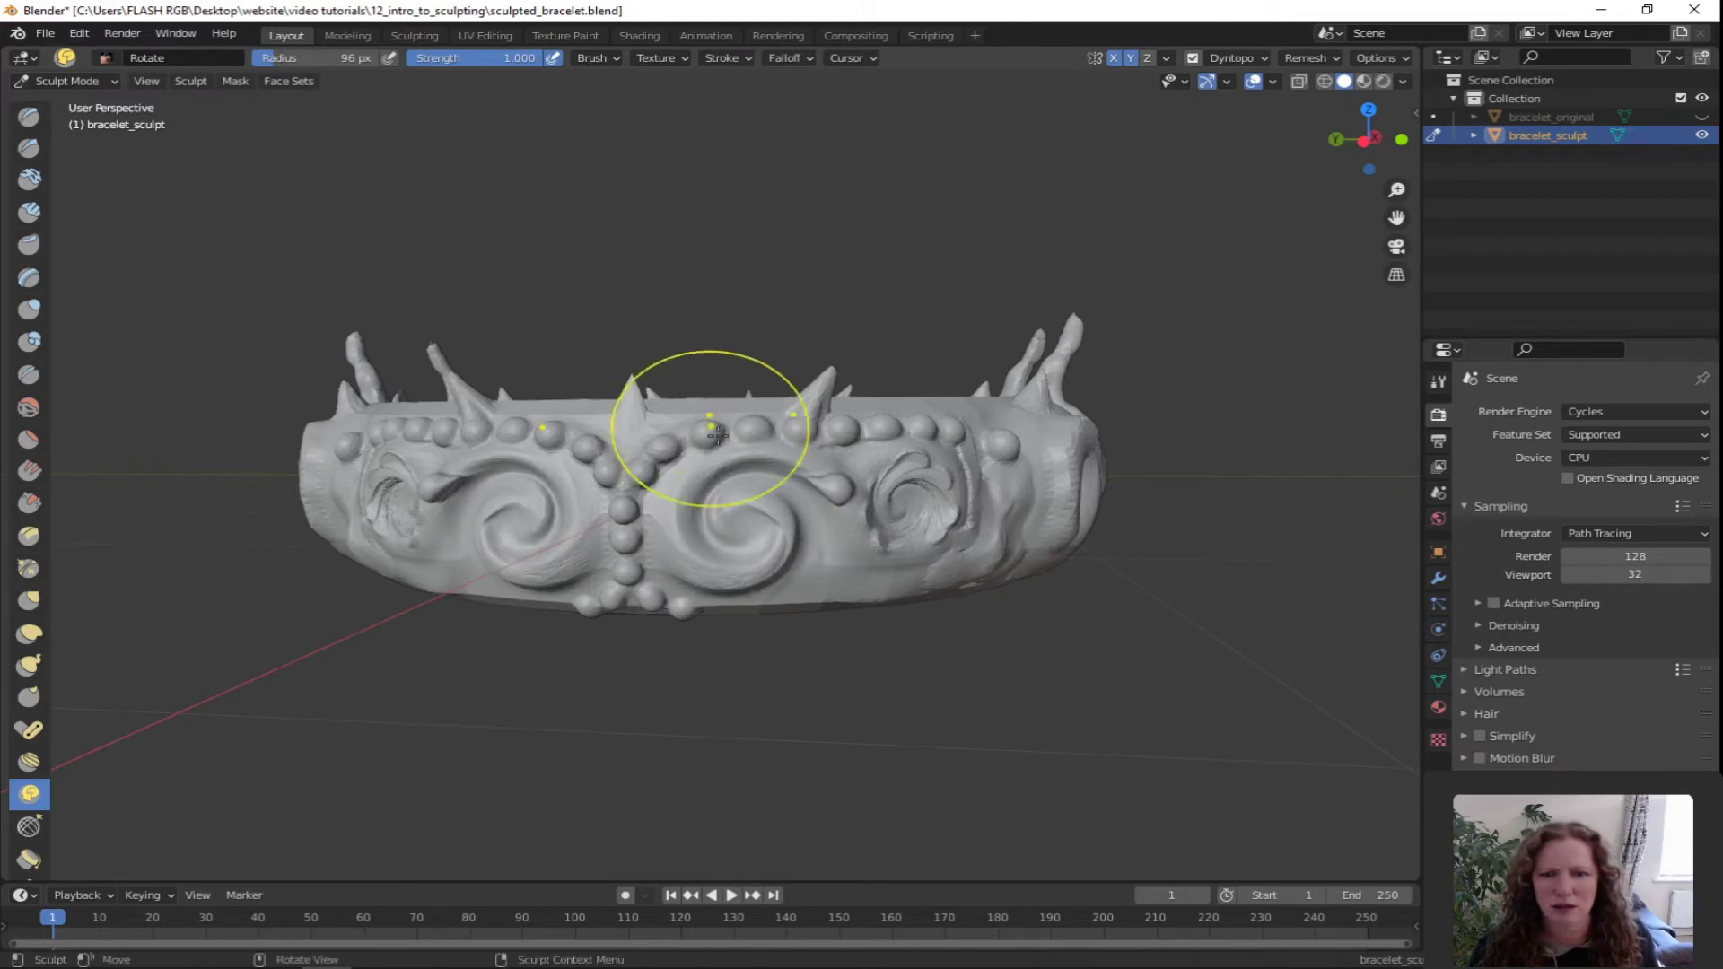
# Twist the large ring beside the woven strands into a spiral with the Rotate brush at a 96 px radius
pyautogui.moveTo(719, 431)
pyautogui.mouseDown(button='middle')
pyautogui.moveTo(854, 500)
pyautogui.moveTo(772, 531)
pyautogui.mouseUp(button='middle')
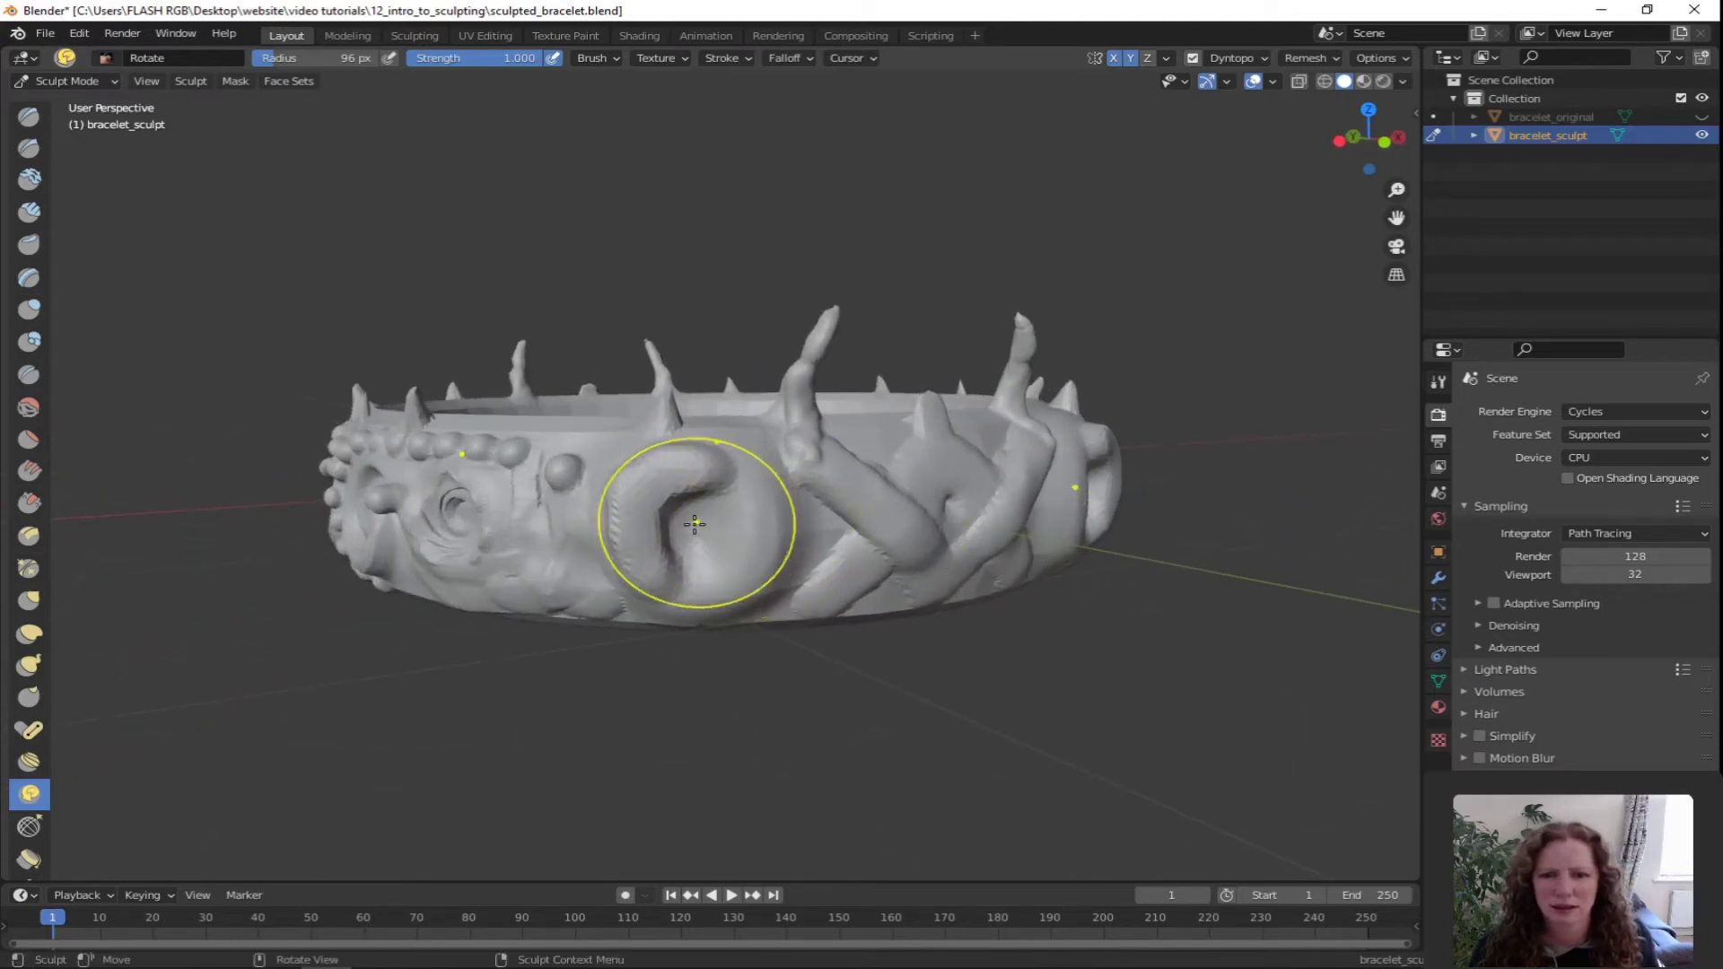
pyautogui.moveTo(689, 520)
pyautogui.mouseDown()
pyautogui.moveTo(671, 420)
pyautogui.moveTo(509, 415)
pyautogui.moveTo(463, 464)
pyautogui.mouseUp()
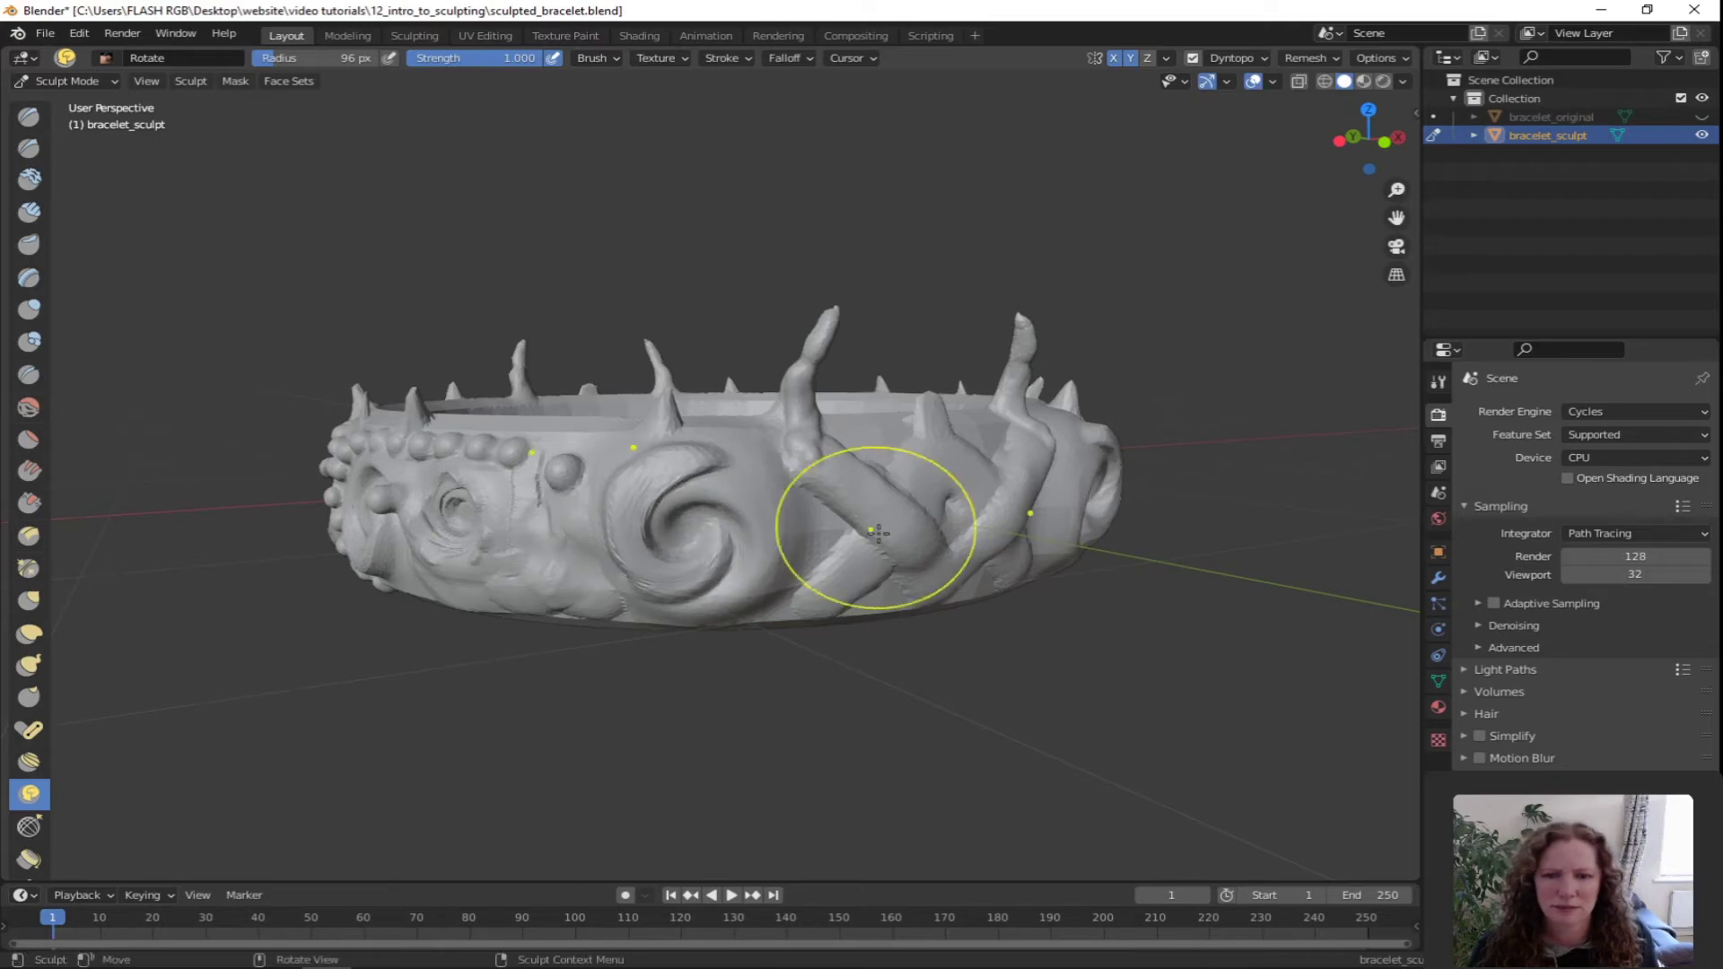
pyautogui.moveTo(876, 528)
pyautogui.mouseDown(button='middle')
pyautogui.moveTo(884, 579)
pyautogui.moveTo(1045, 537)
pyautogui.moveTo(1128, 537)
pyautogui.moveTo(1001, 564)
pyautogui.mouseUp(button='middle')
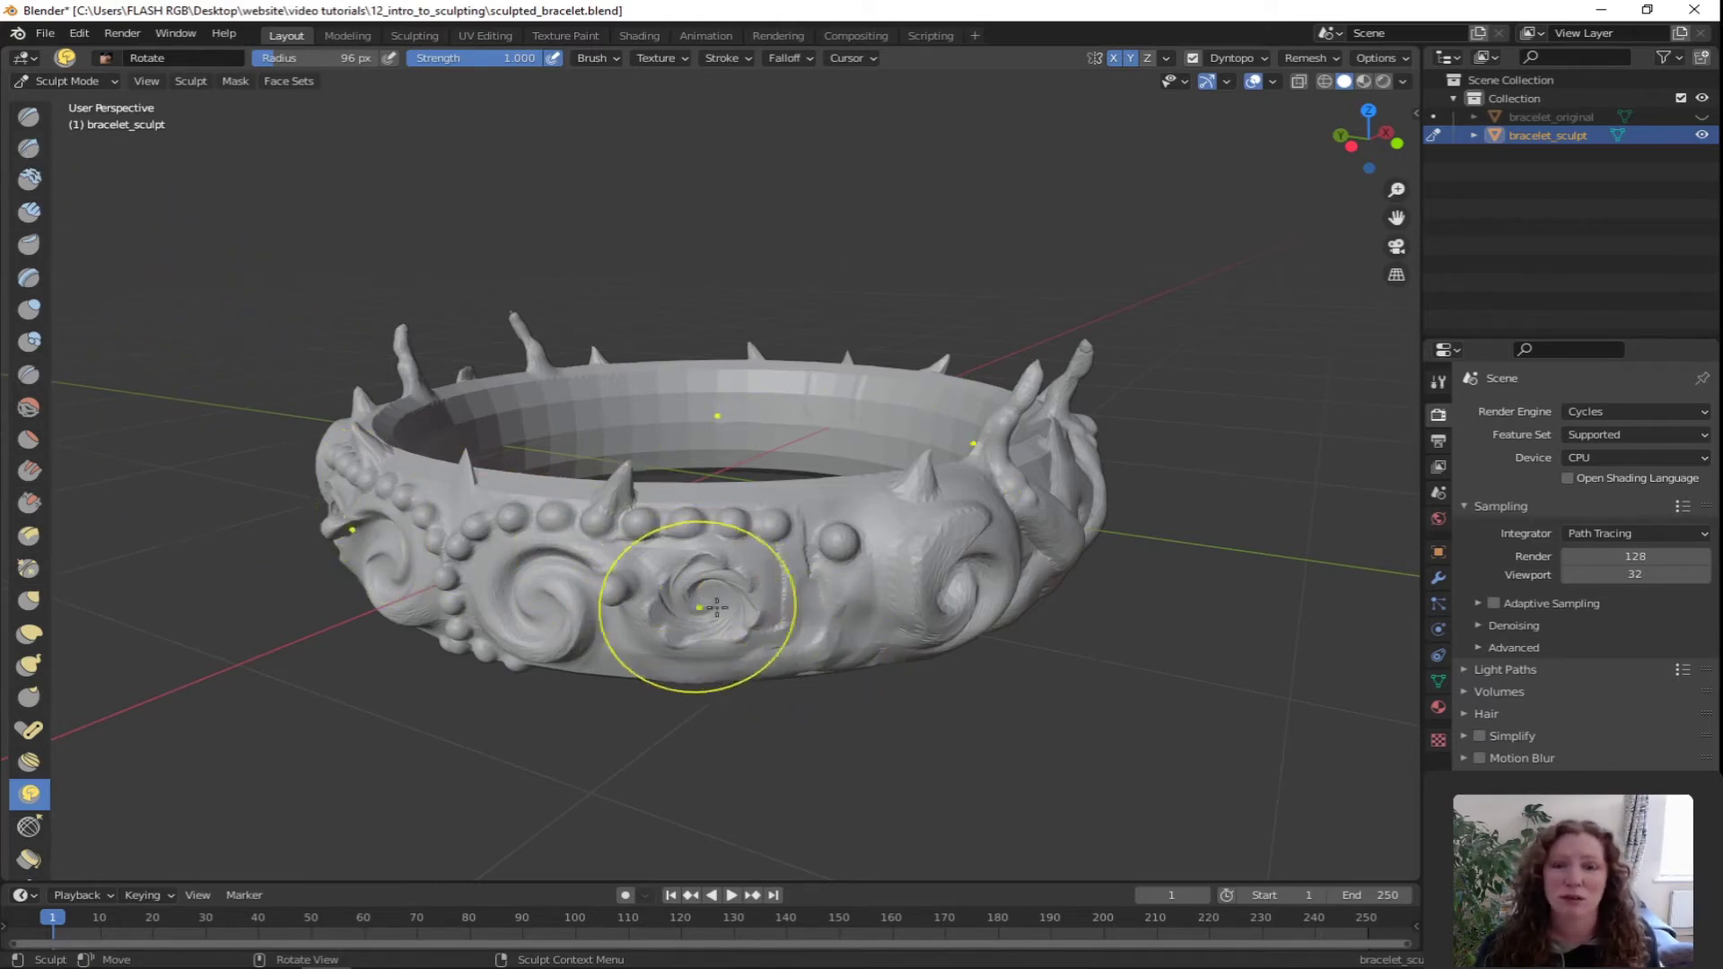
pyautogui.moveTo(731, 635)
pyautogui.mouseDown(button='middle')
pyautogui.moveTo(723, 547)
pyautogui.moveTo(761, 548)
pyautogui.moveTo(781, 500)
pyautogui.mouseUp(button='middle')
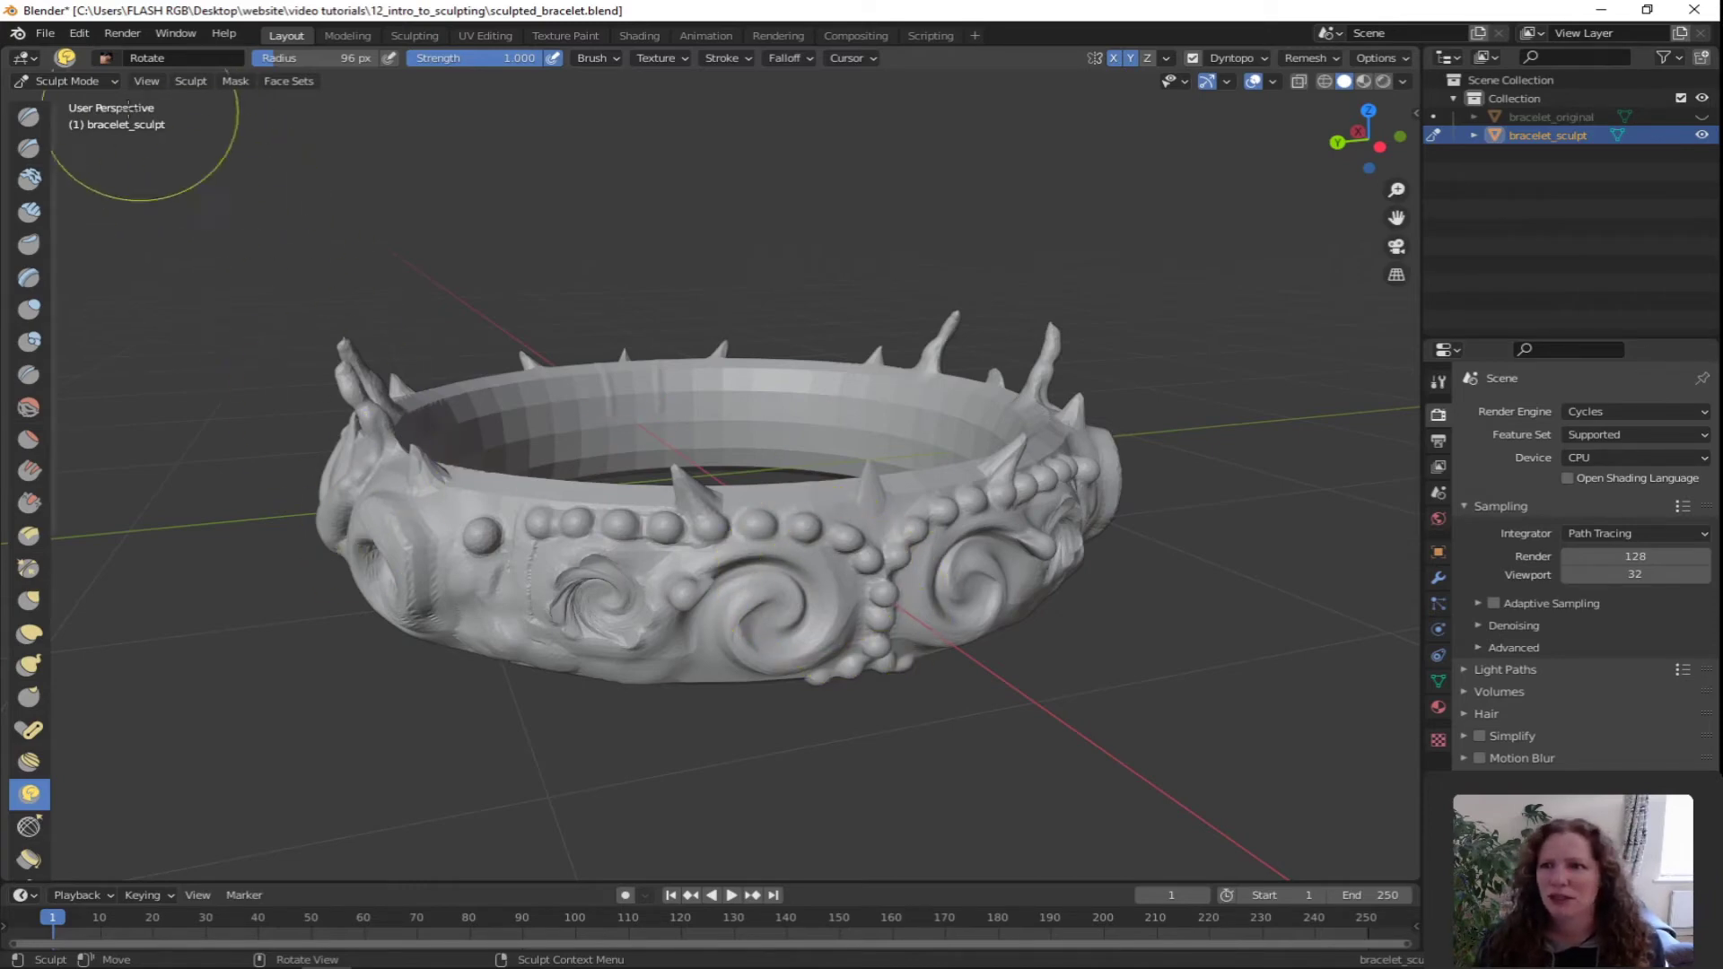
# Delete the sculpted bracelet in Object Mode and unhide bracelet_original
pyautogui.click(67, 80)
pyautogui.click(54, 100)
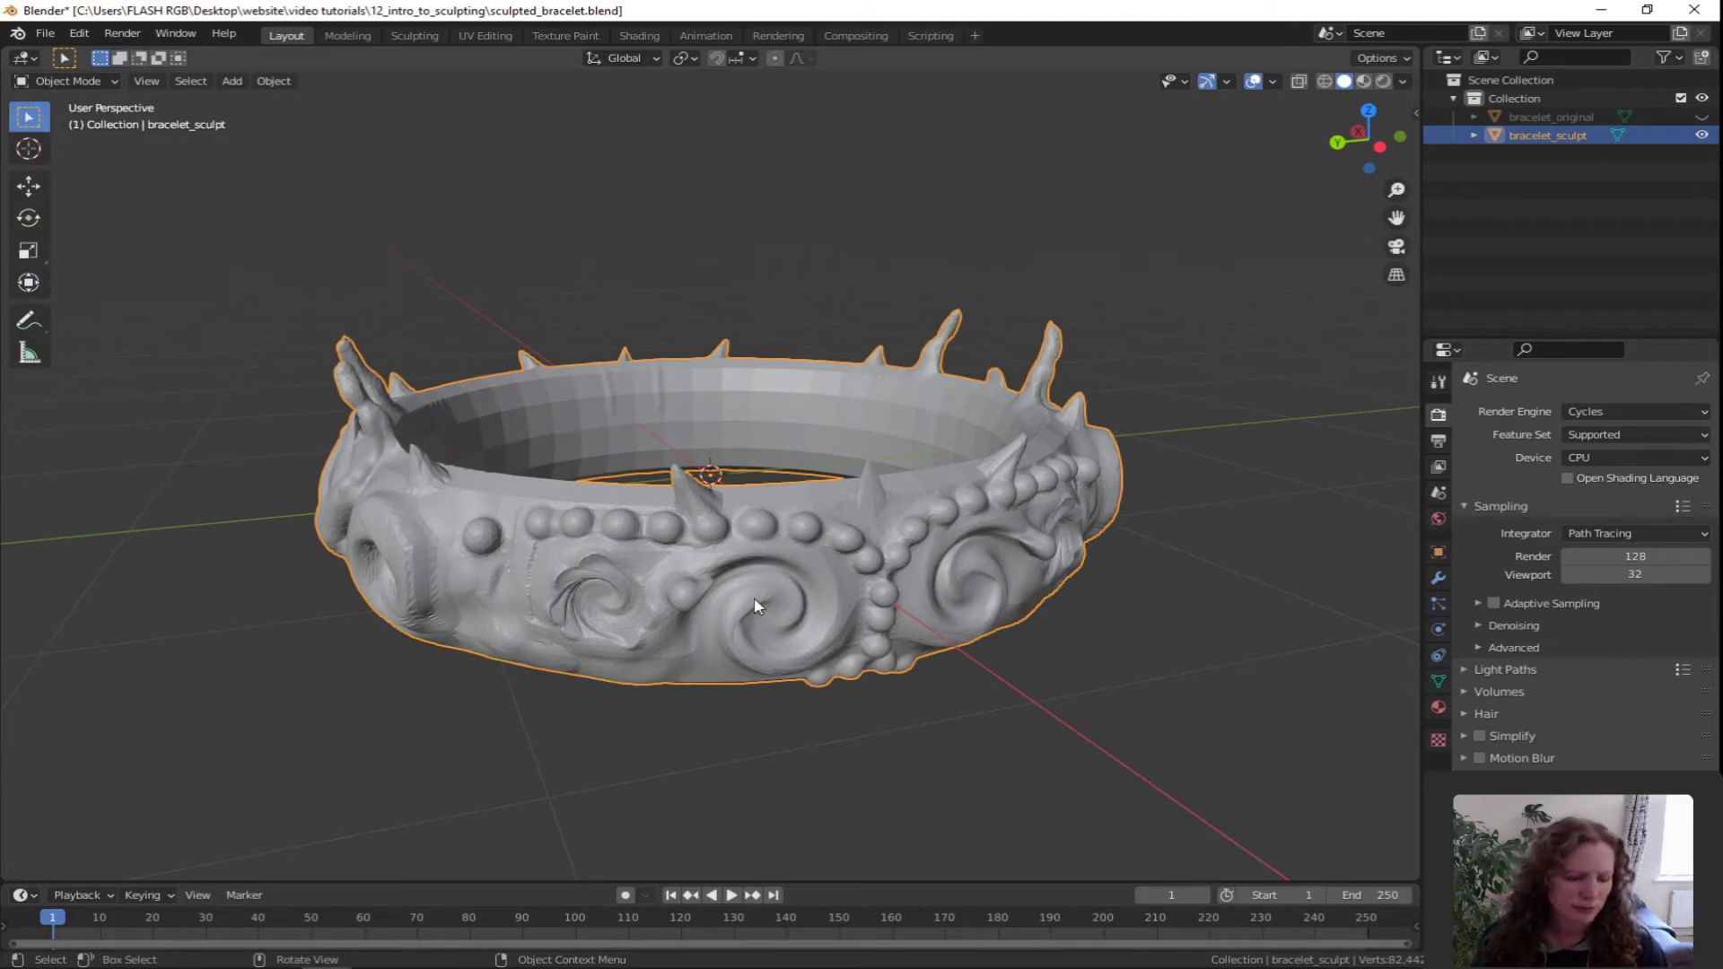
pyautogui.press('Delete')
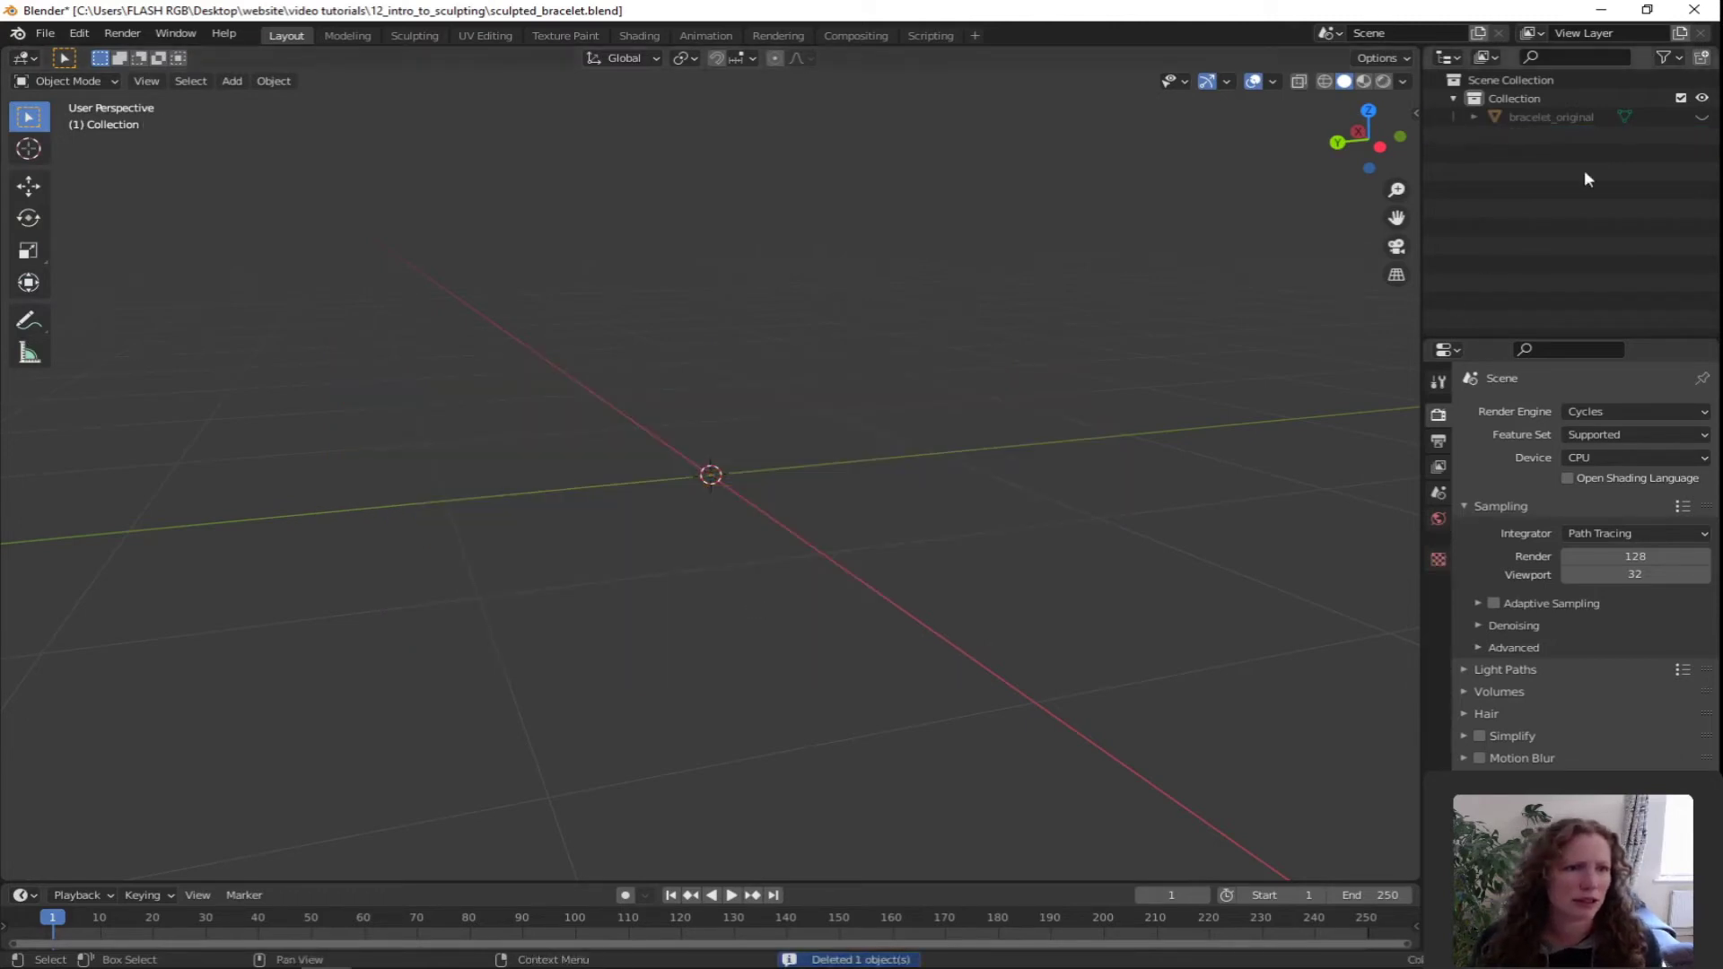
pyautogui.click(1701, 117)
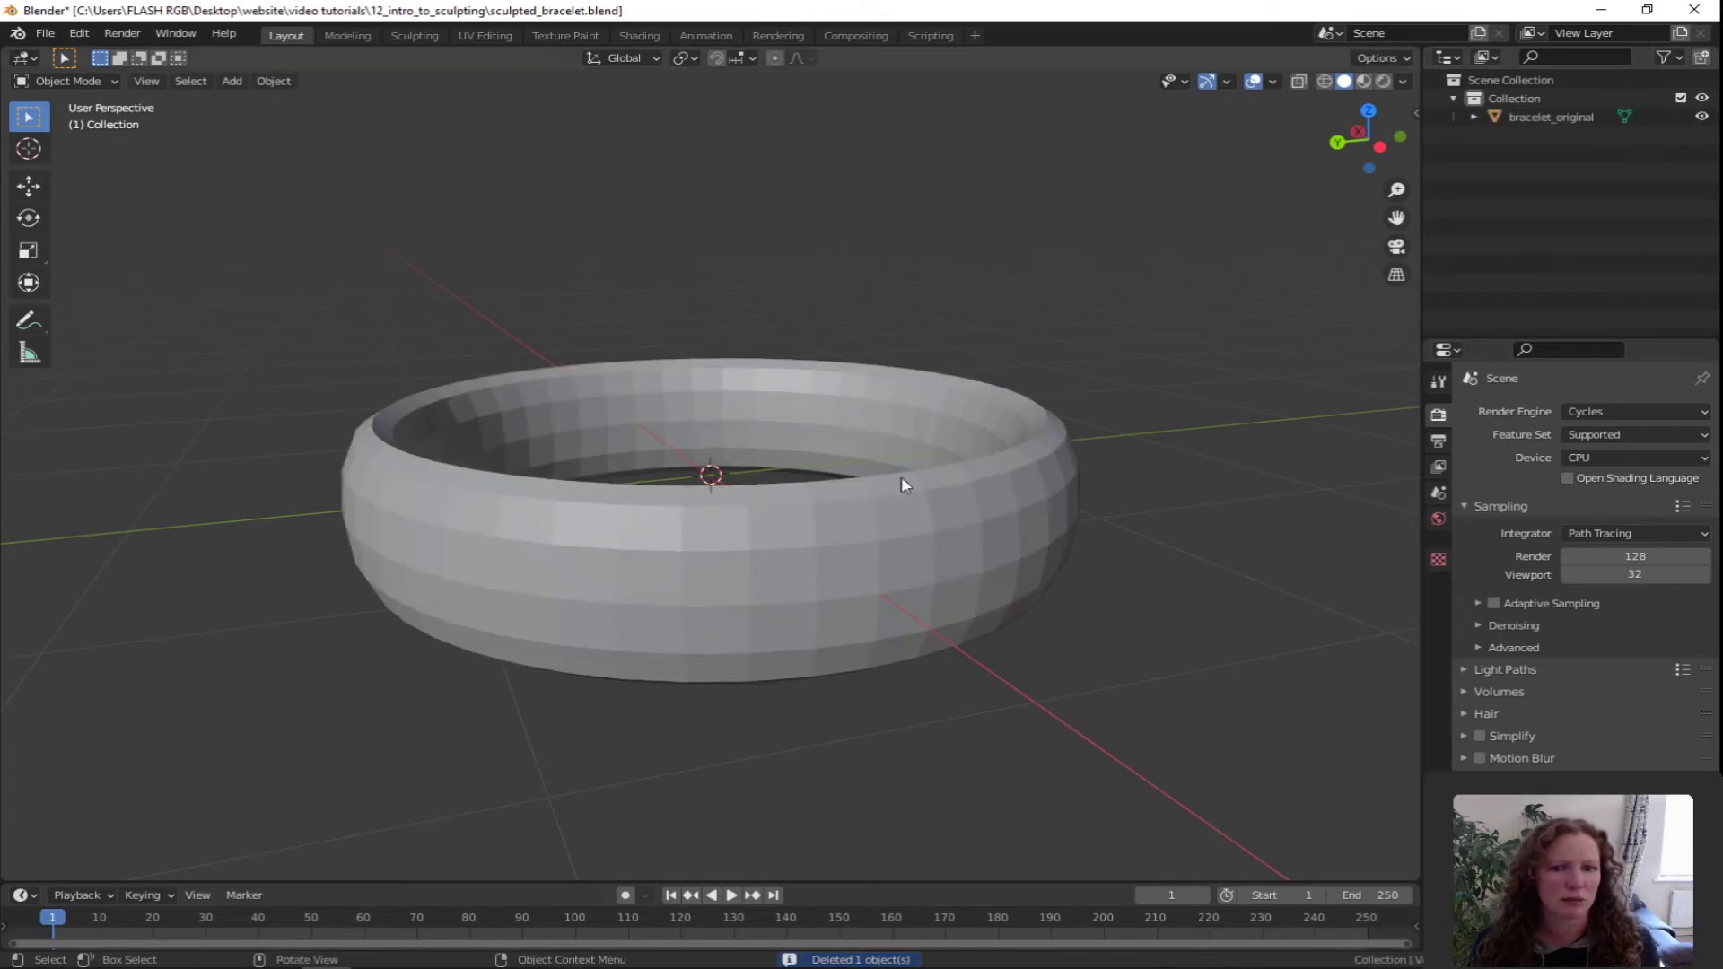
# Duplicate bracelet_original in place
pyautogui.click(792, 567)
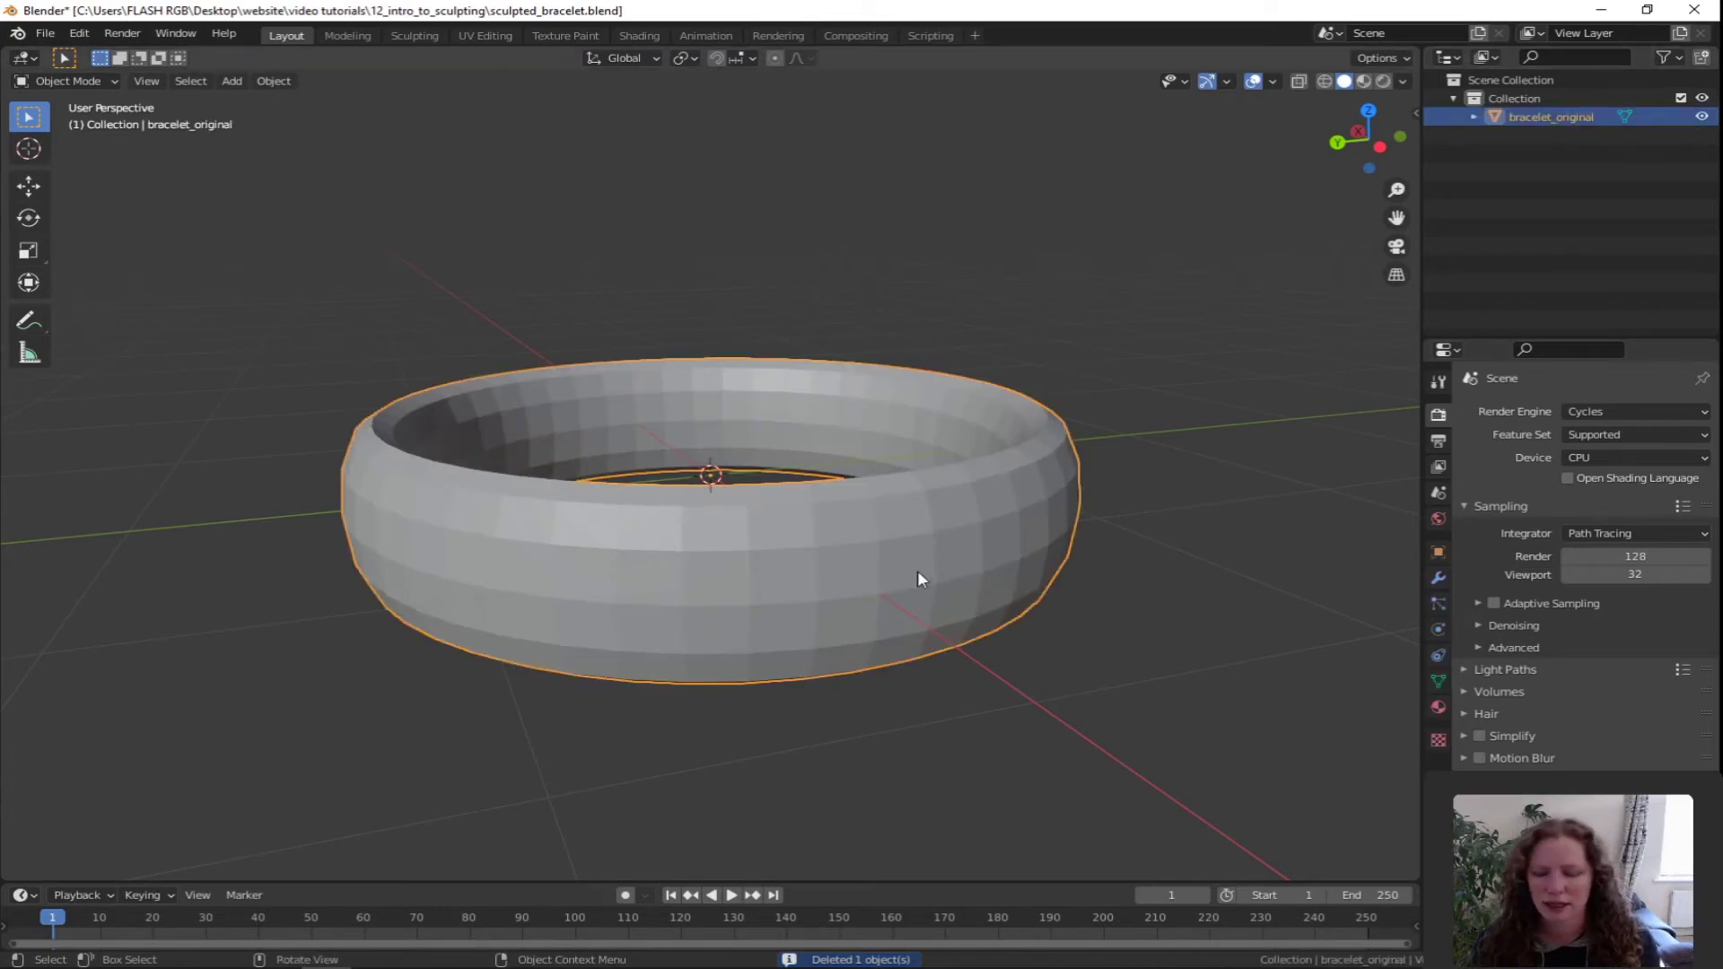
pyautogui.hotkey('shift', 'd')
pyautogui.rightClick(874, 551)
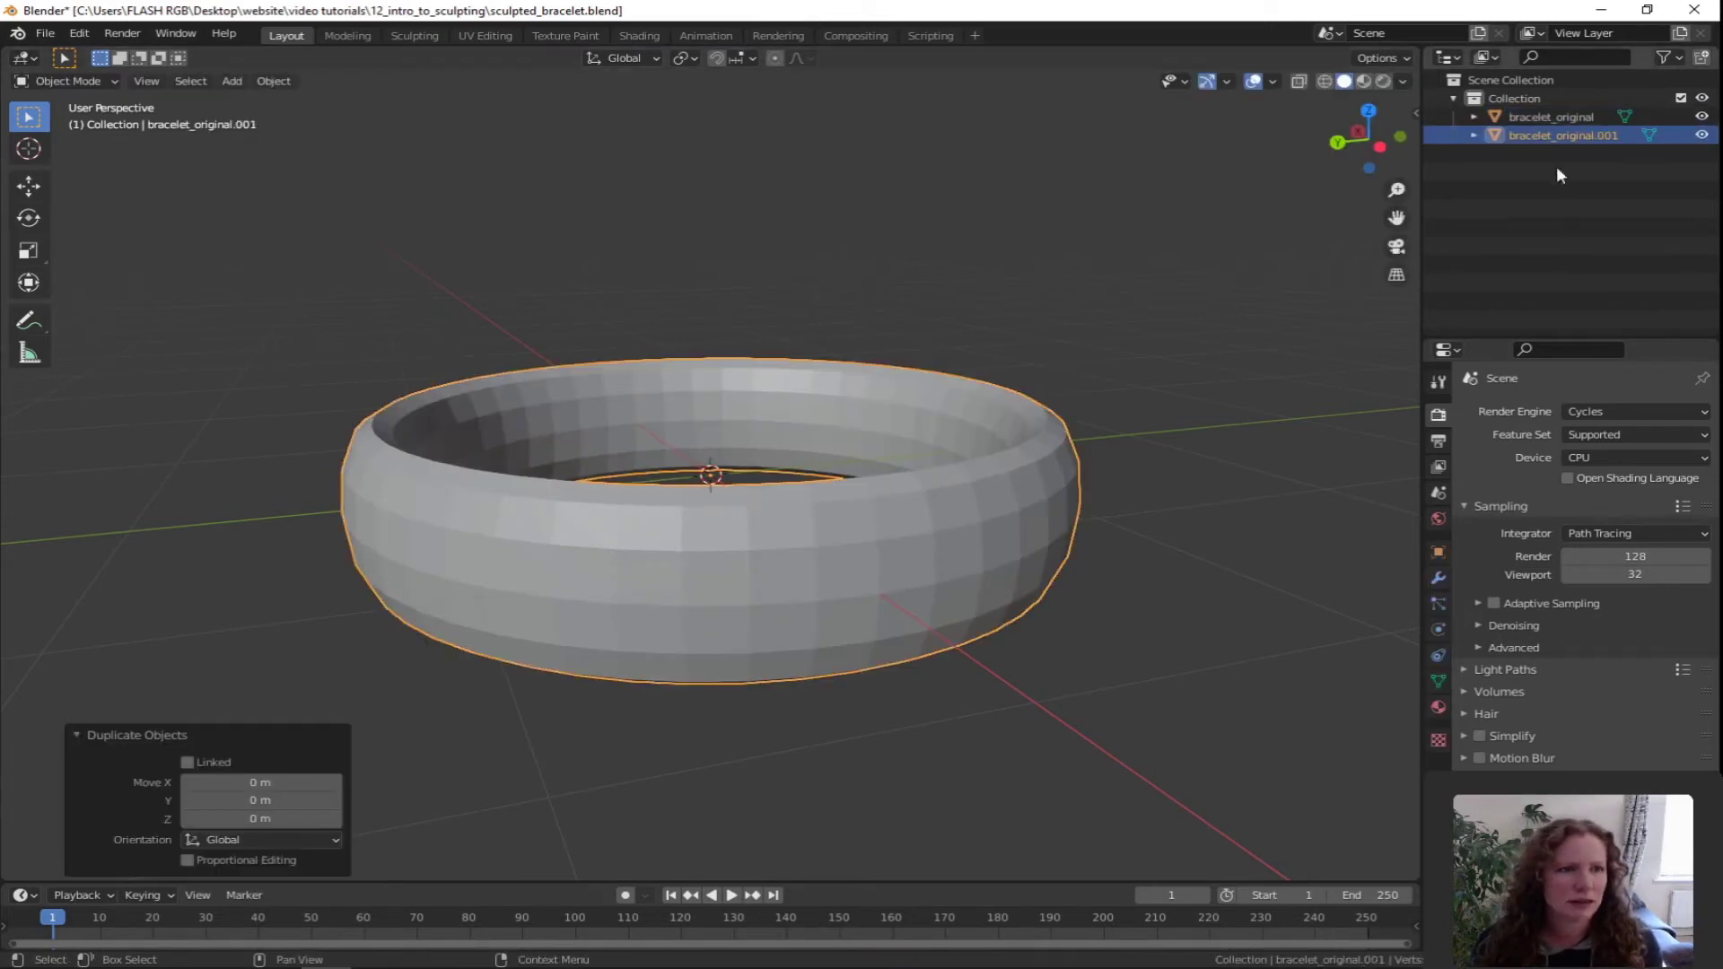
# Rename the duplicate as bracelet_sculpt and hide bracelet_original
pyautogui.click(1584, 138)
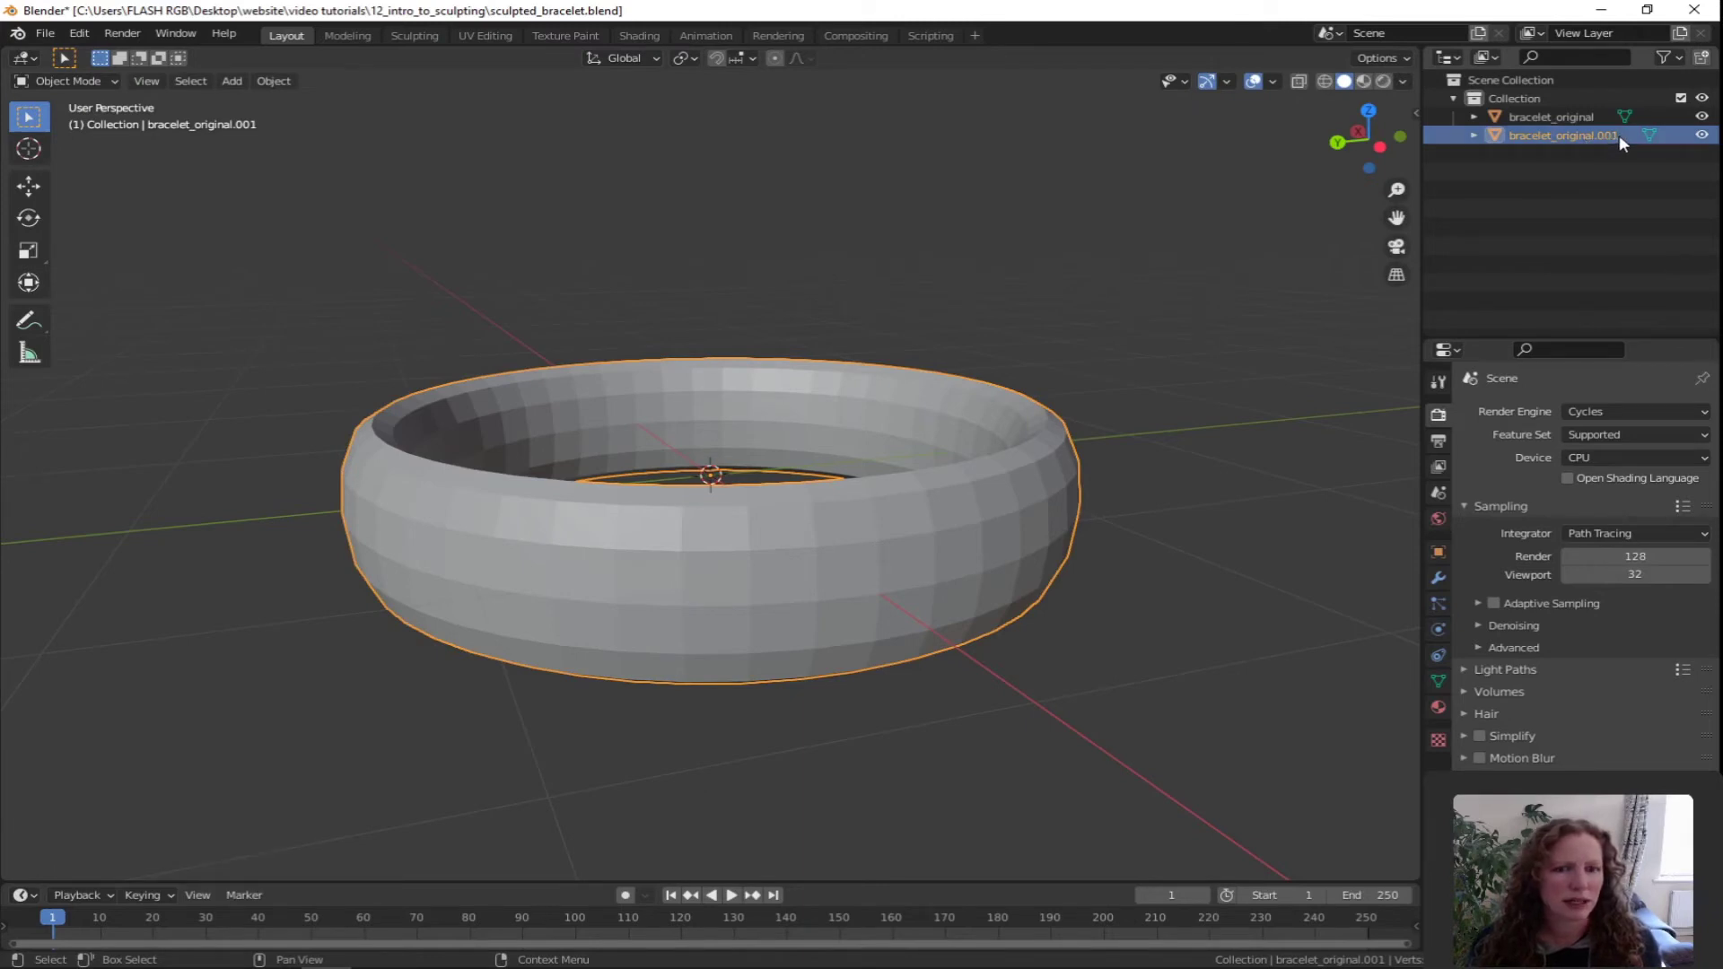
pyautogui.doubleClick(1619, 134)
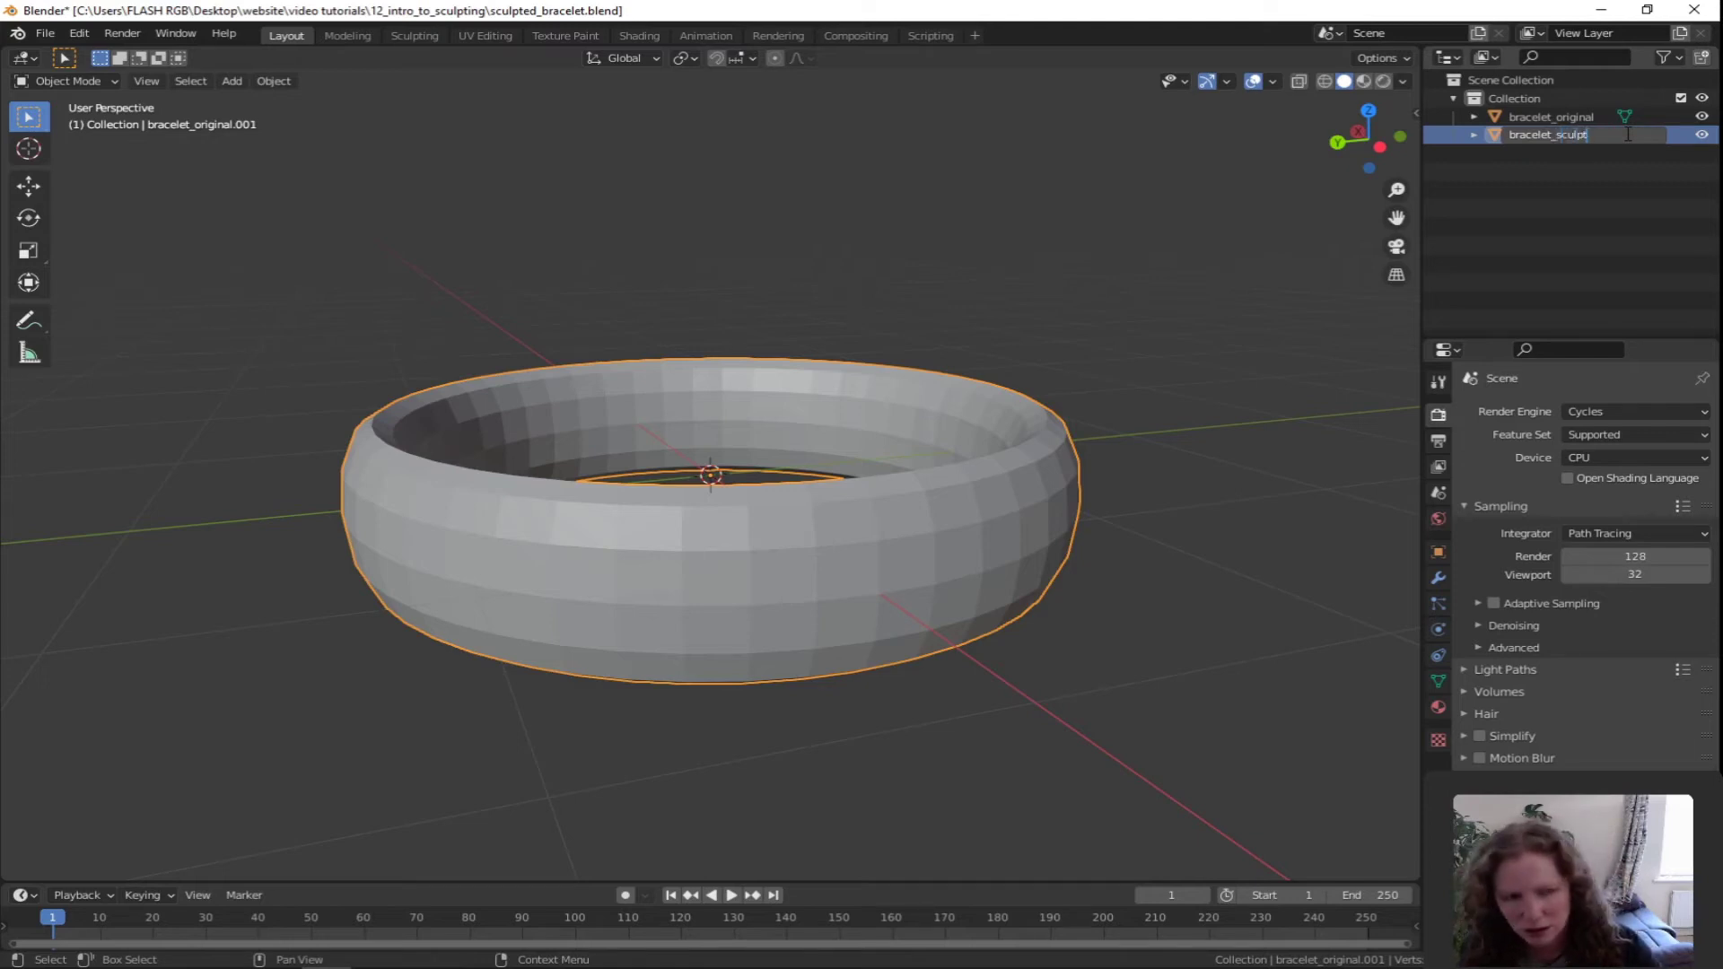
pyautogui.press('Return')
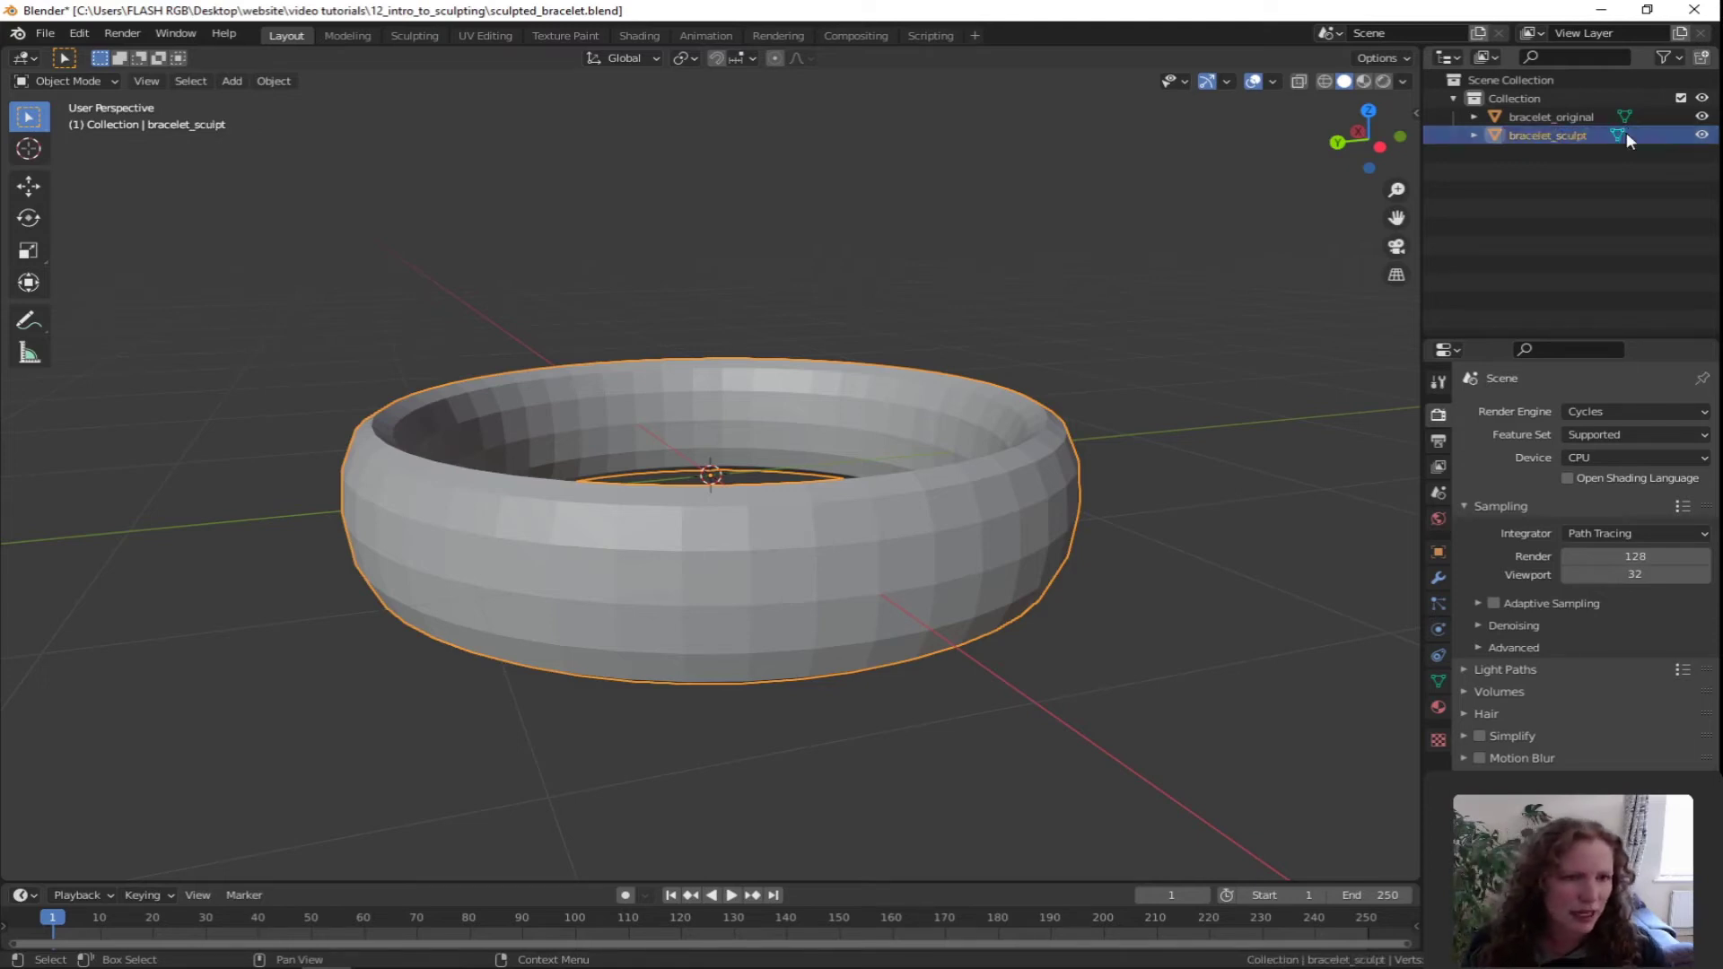
pyautogui.click(1701, 117)
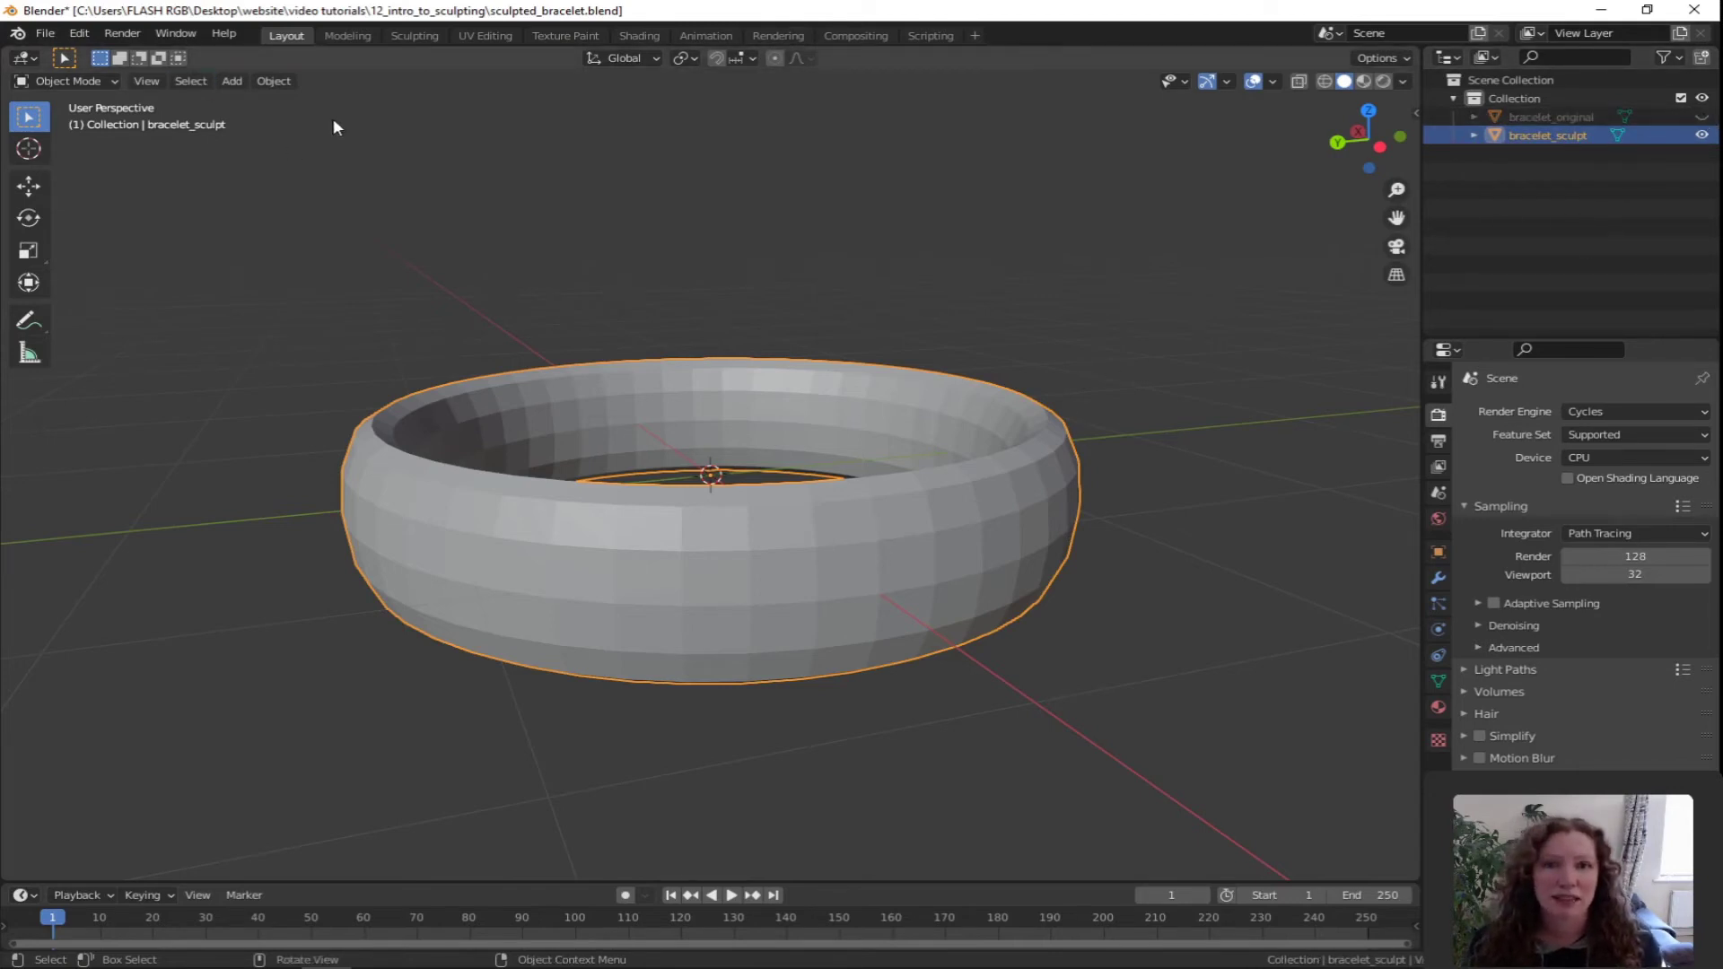
# Put bracelet_sculpt into Sculpt Mode and enable dynamic topology
pyautogui.click(79, 80)
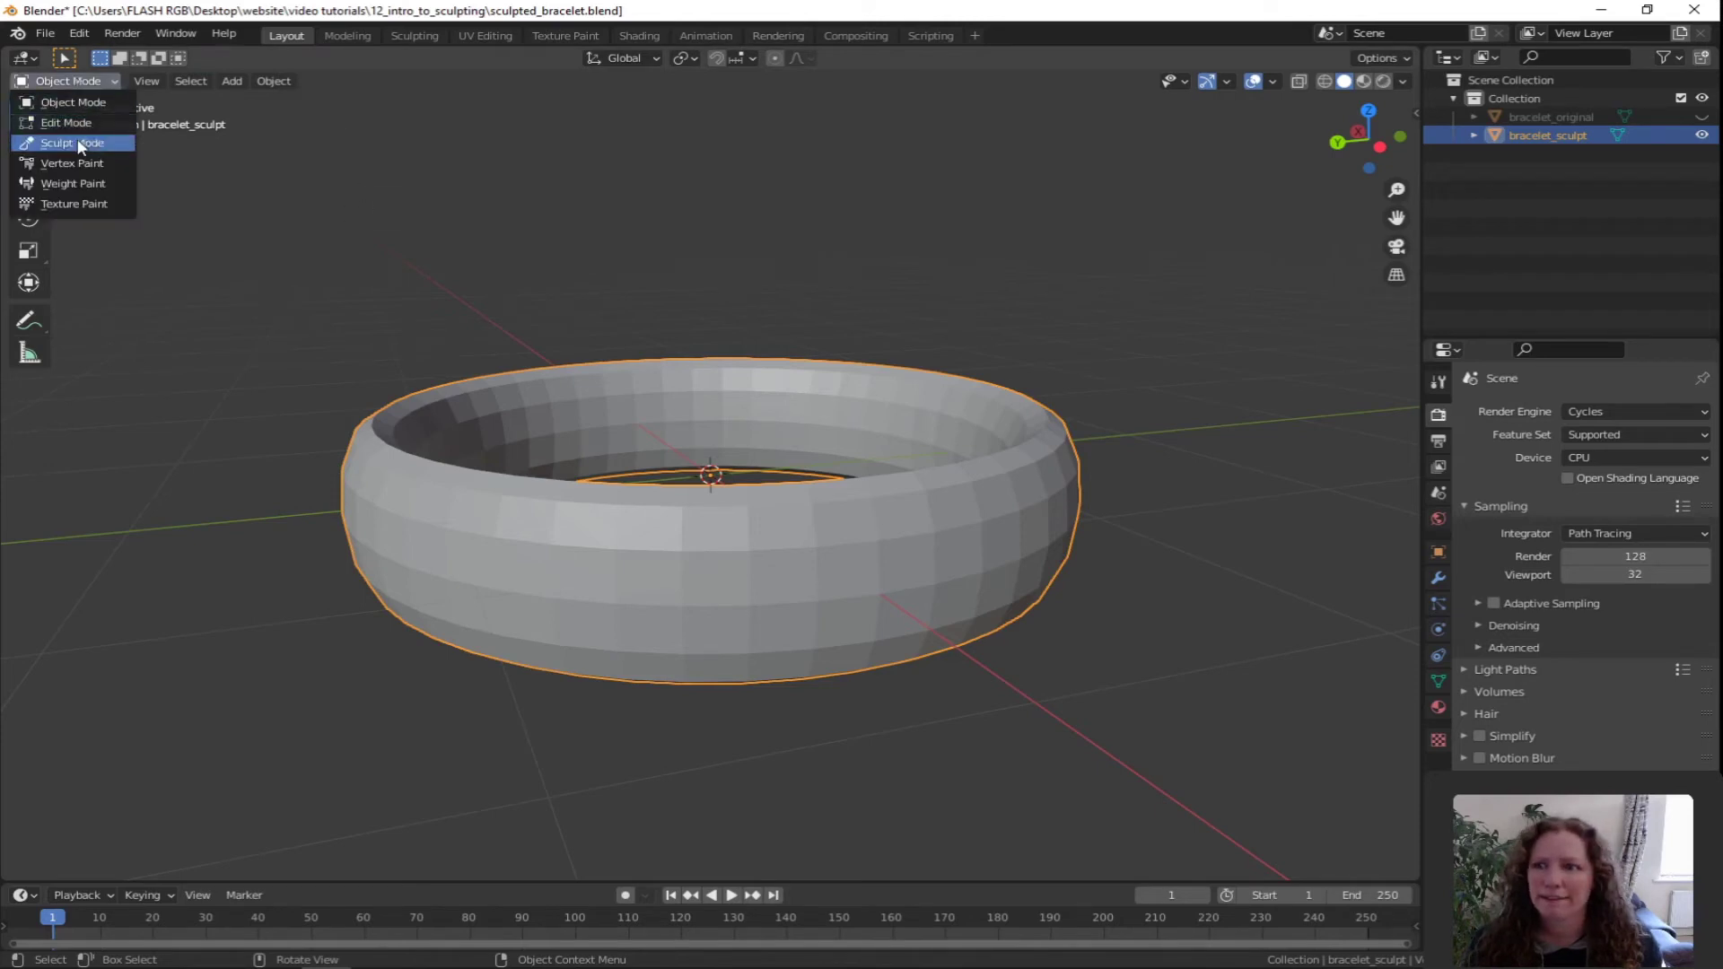
pyautogui.click(79, 143)
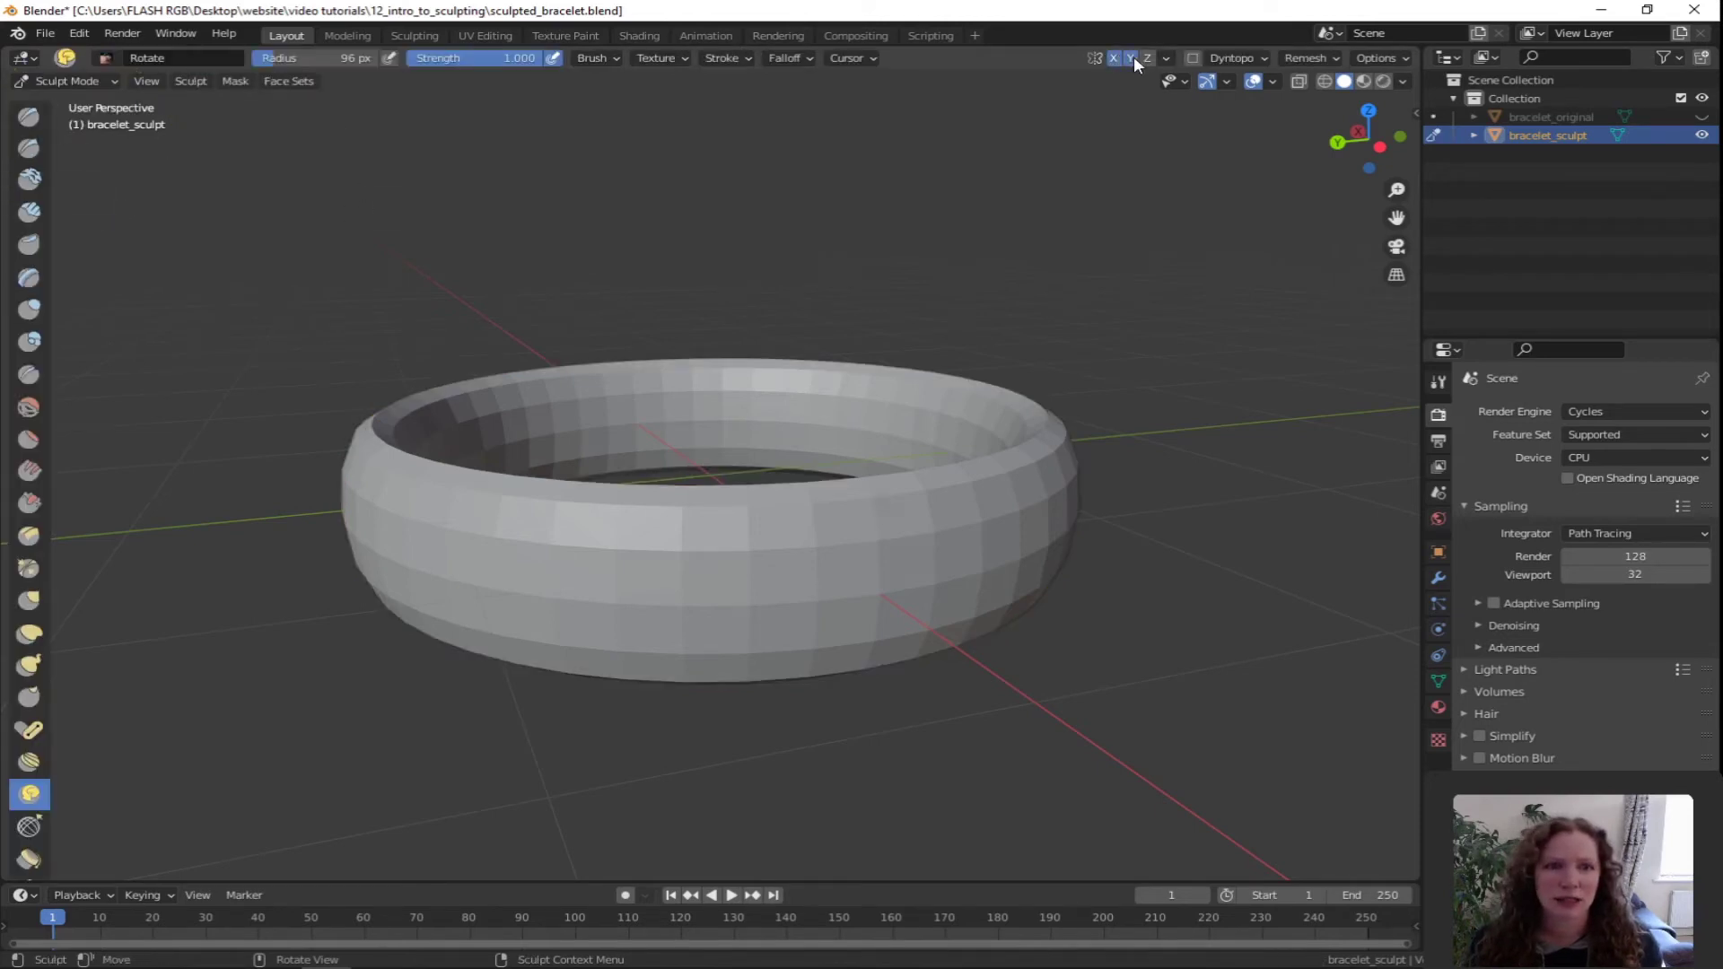
pyautogui.click(1191, 59)
pyautogui.click(1053, 114)
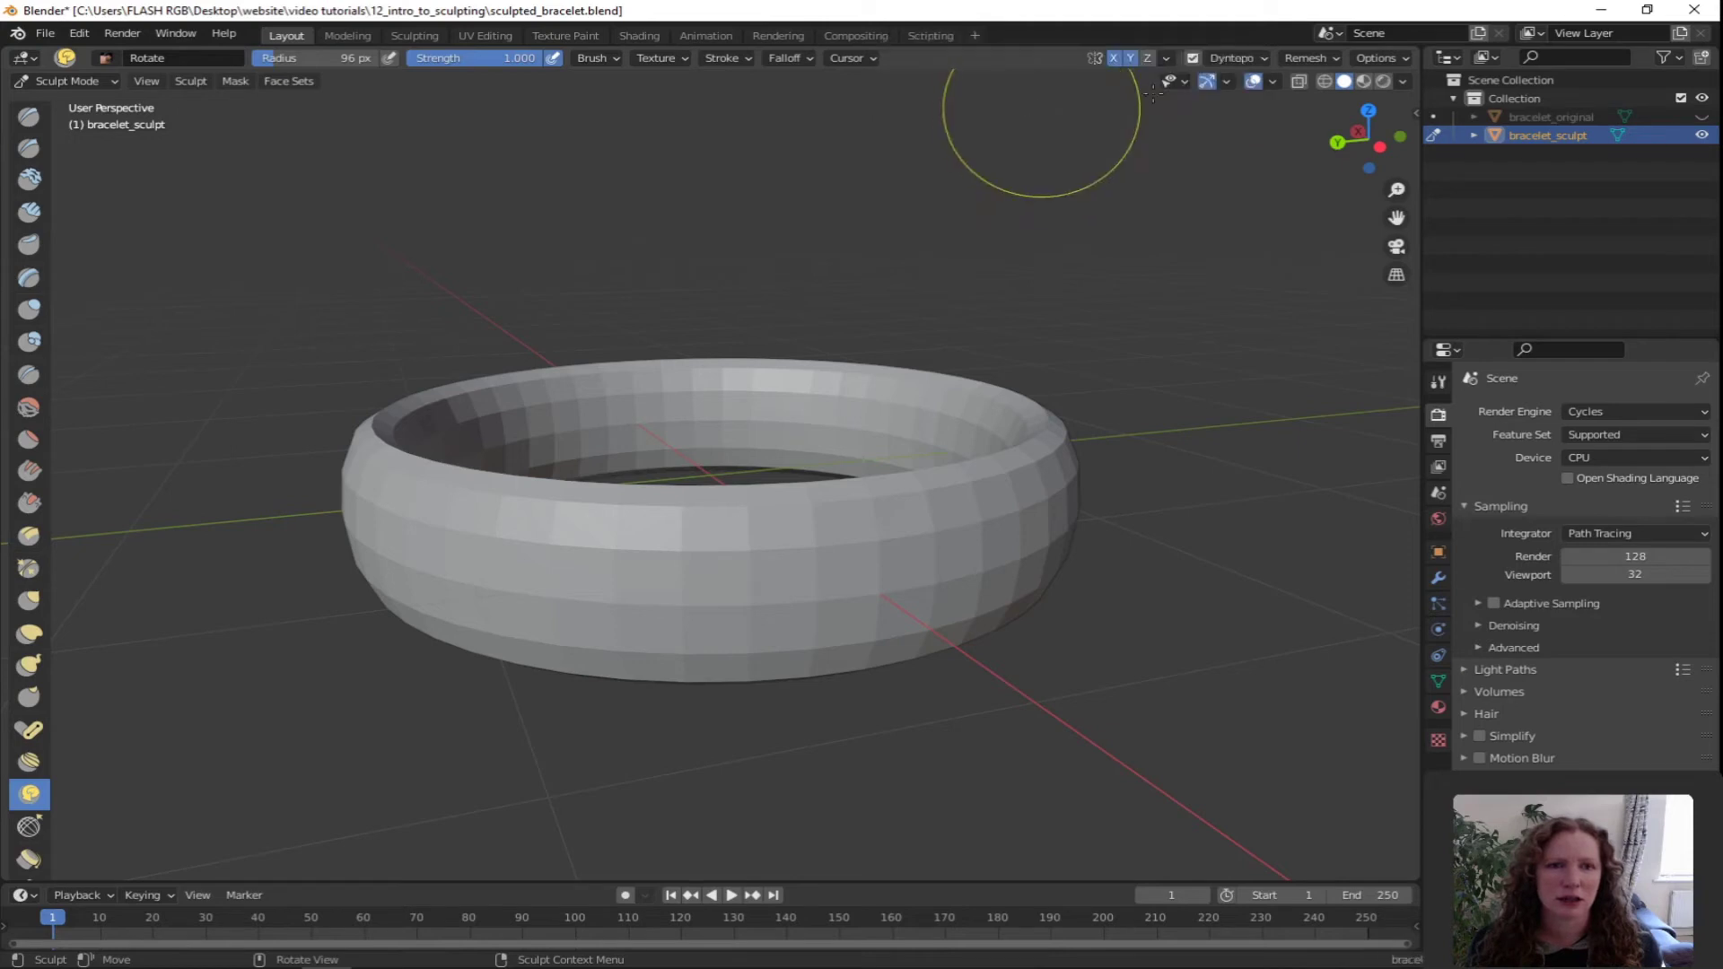
pyautogui.click(1252, 54)
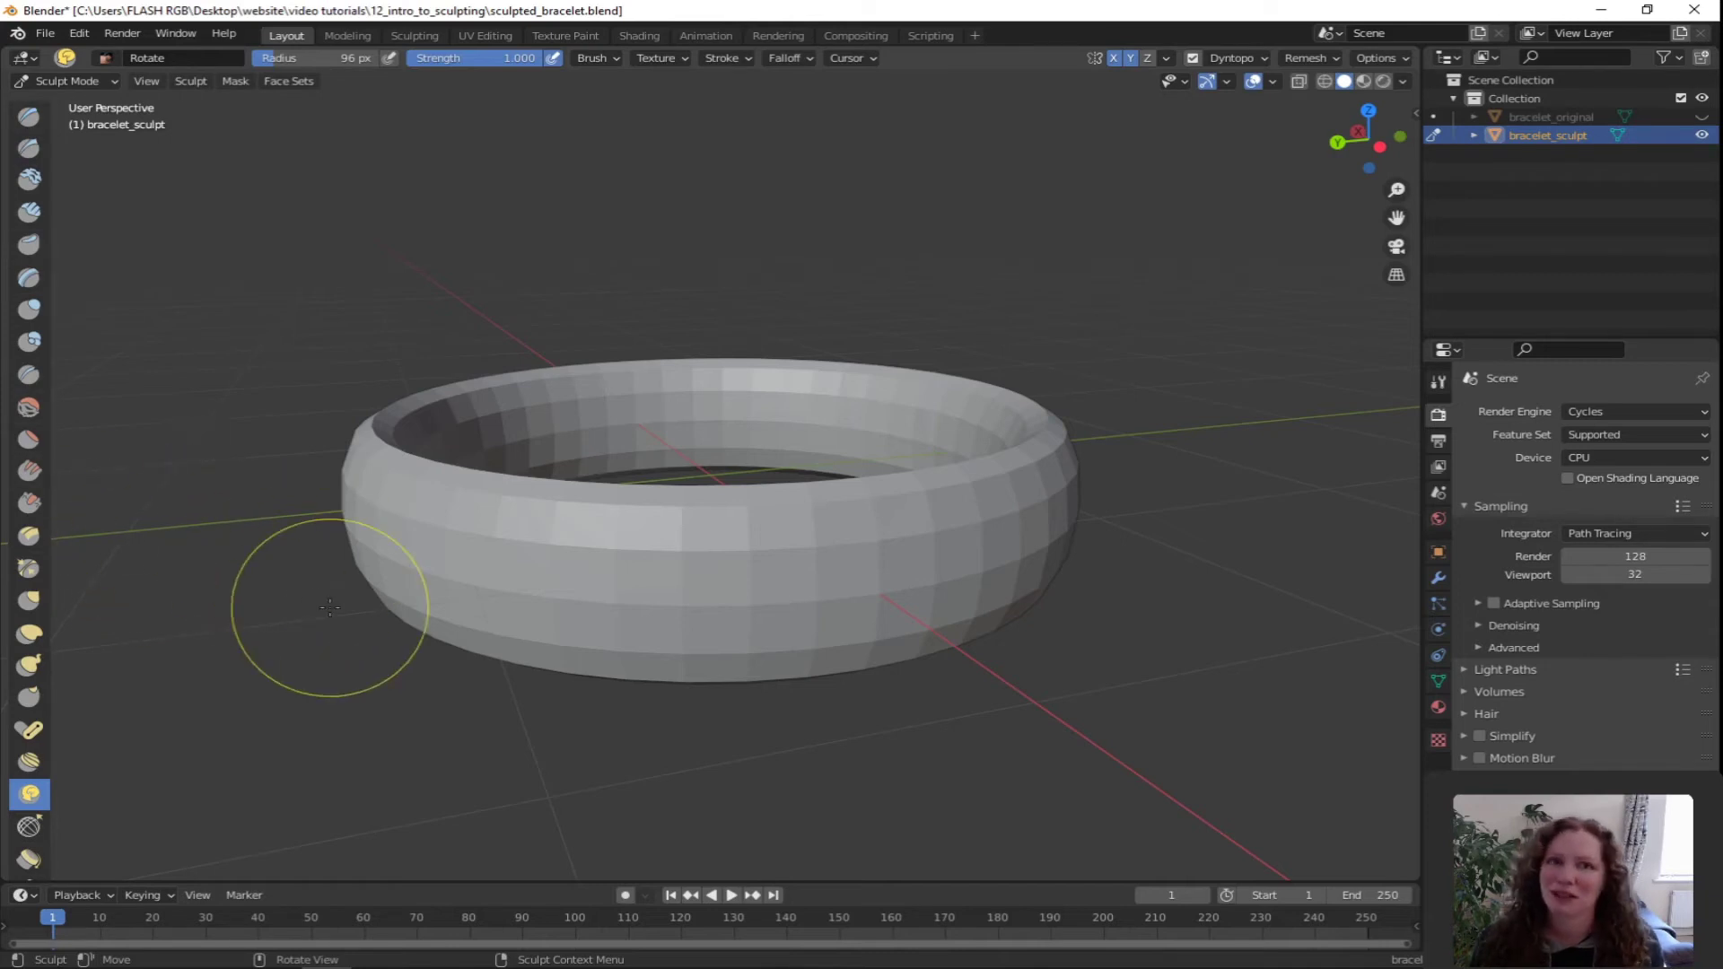
# Raise an S-shaped scroll on the bracelet's outer side with the Draw brush at a 34 px radius and strength 0.500
pyautogui.moveTo(603, 593)
pyautogui.mouseDown()
pyautogui.moveTo(562, 581)
pyautogui.moveTo(594, 491)
pyautogui.mouseUp()
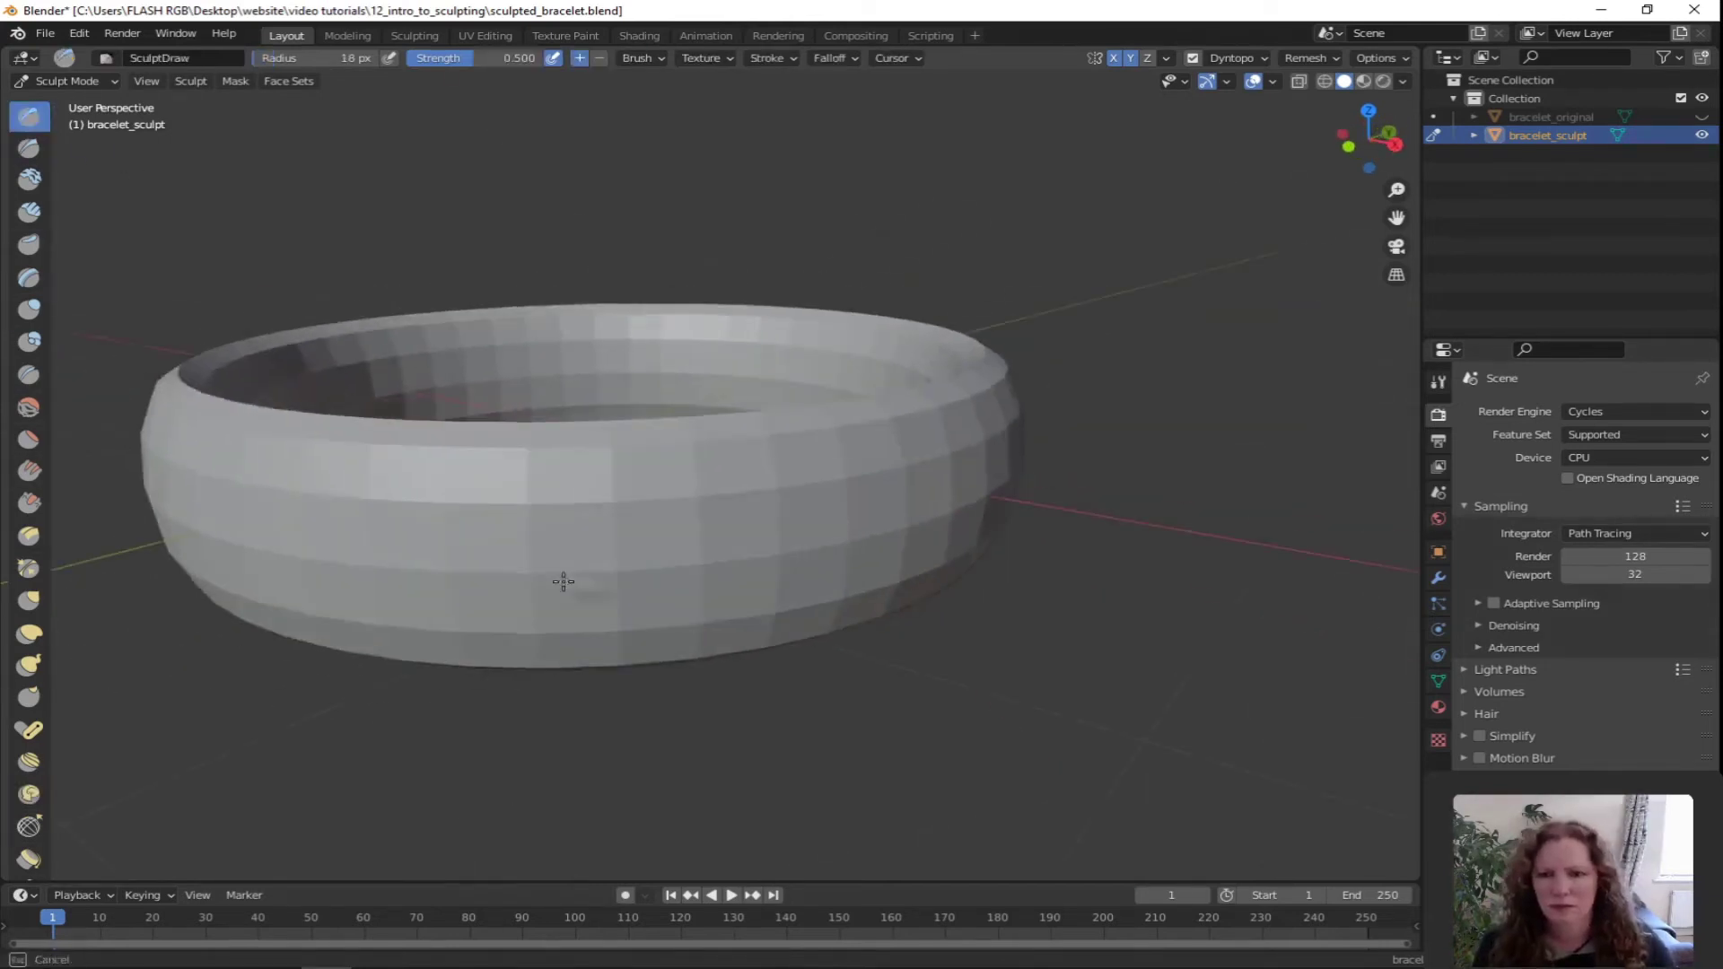
pyautogui.moveTo(769, 535)
pyautogui.mouseDown()
pyautogui.moveTo(906, 538)
pyautogui.moveTo(938, 508)
pyautogui.mouseUp()
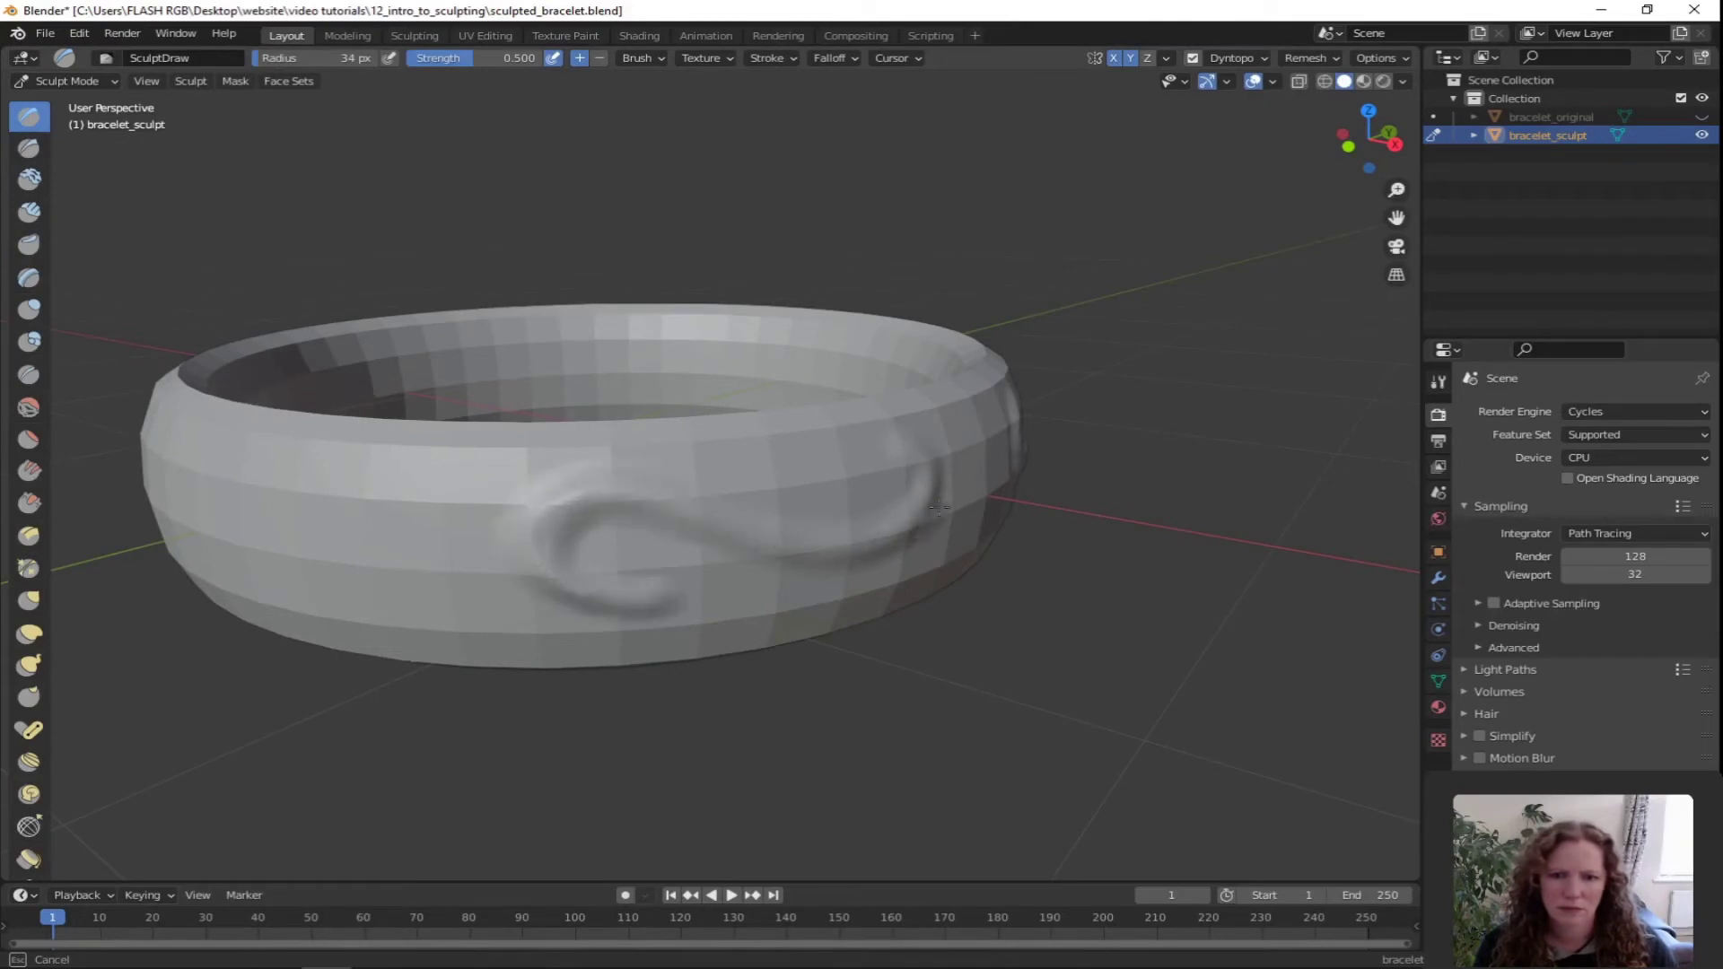
pyautogui.moveTo(657, 507); pyautogui.dragTo(532, 487)
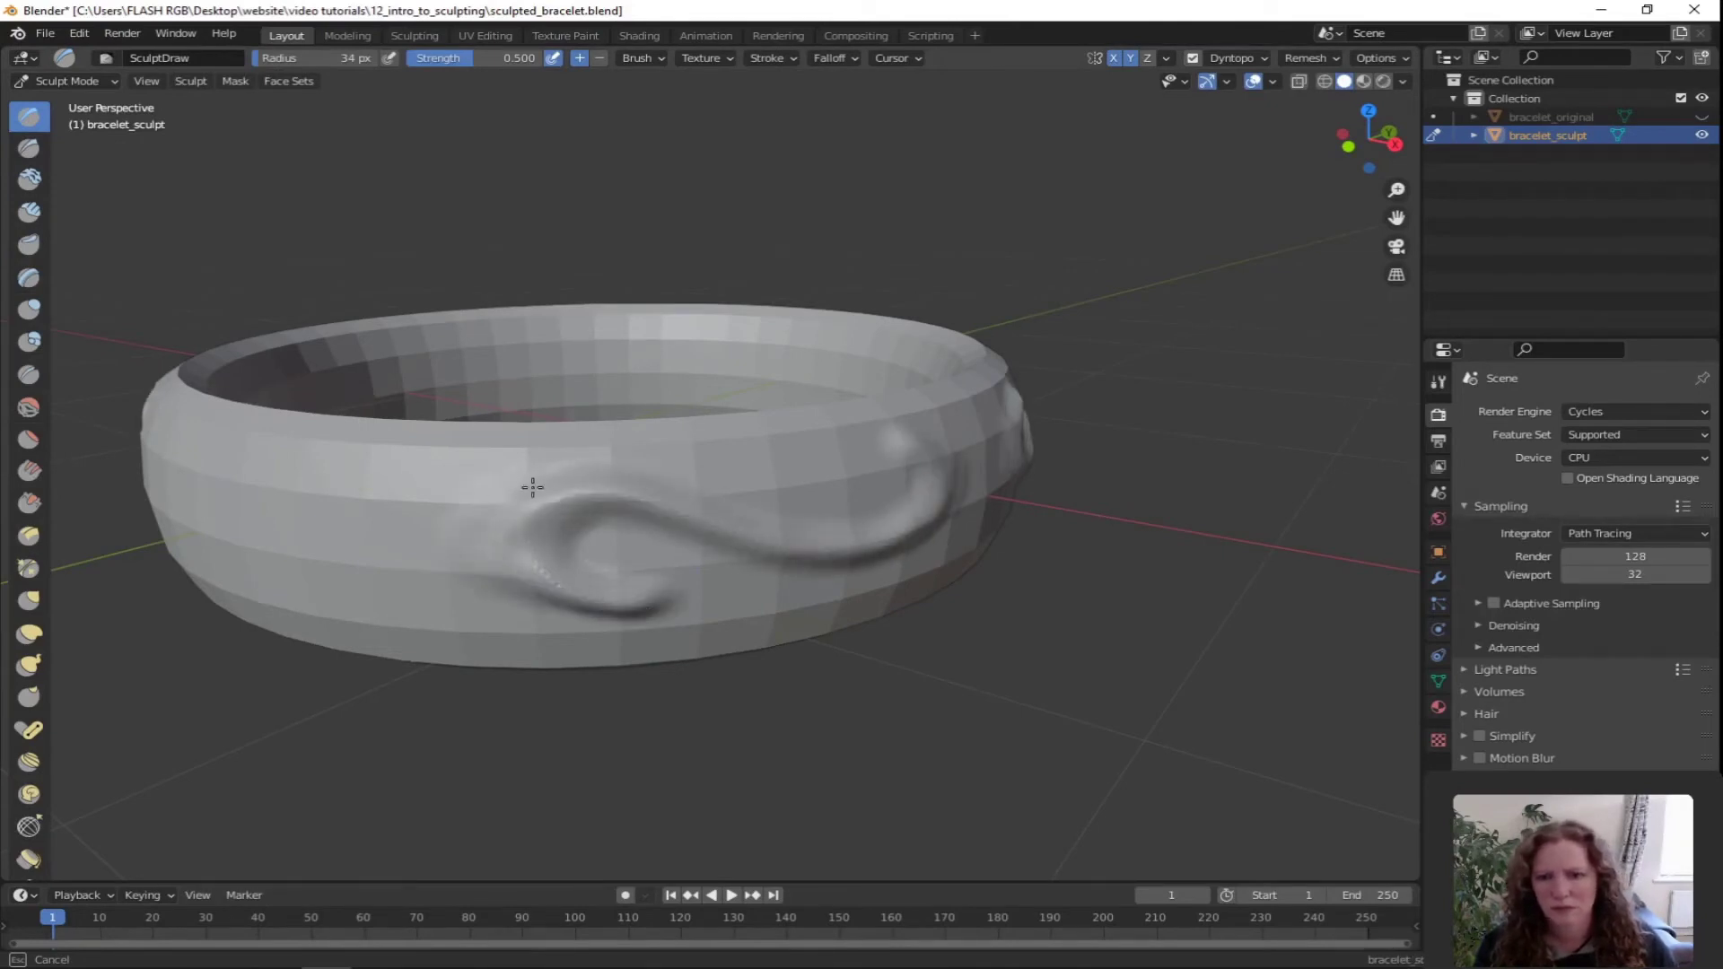
pyautogui.moveTo(886, 557); pyautogui.dragTo(943, 504)
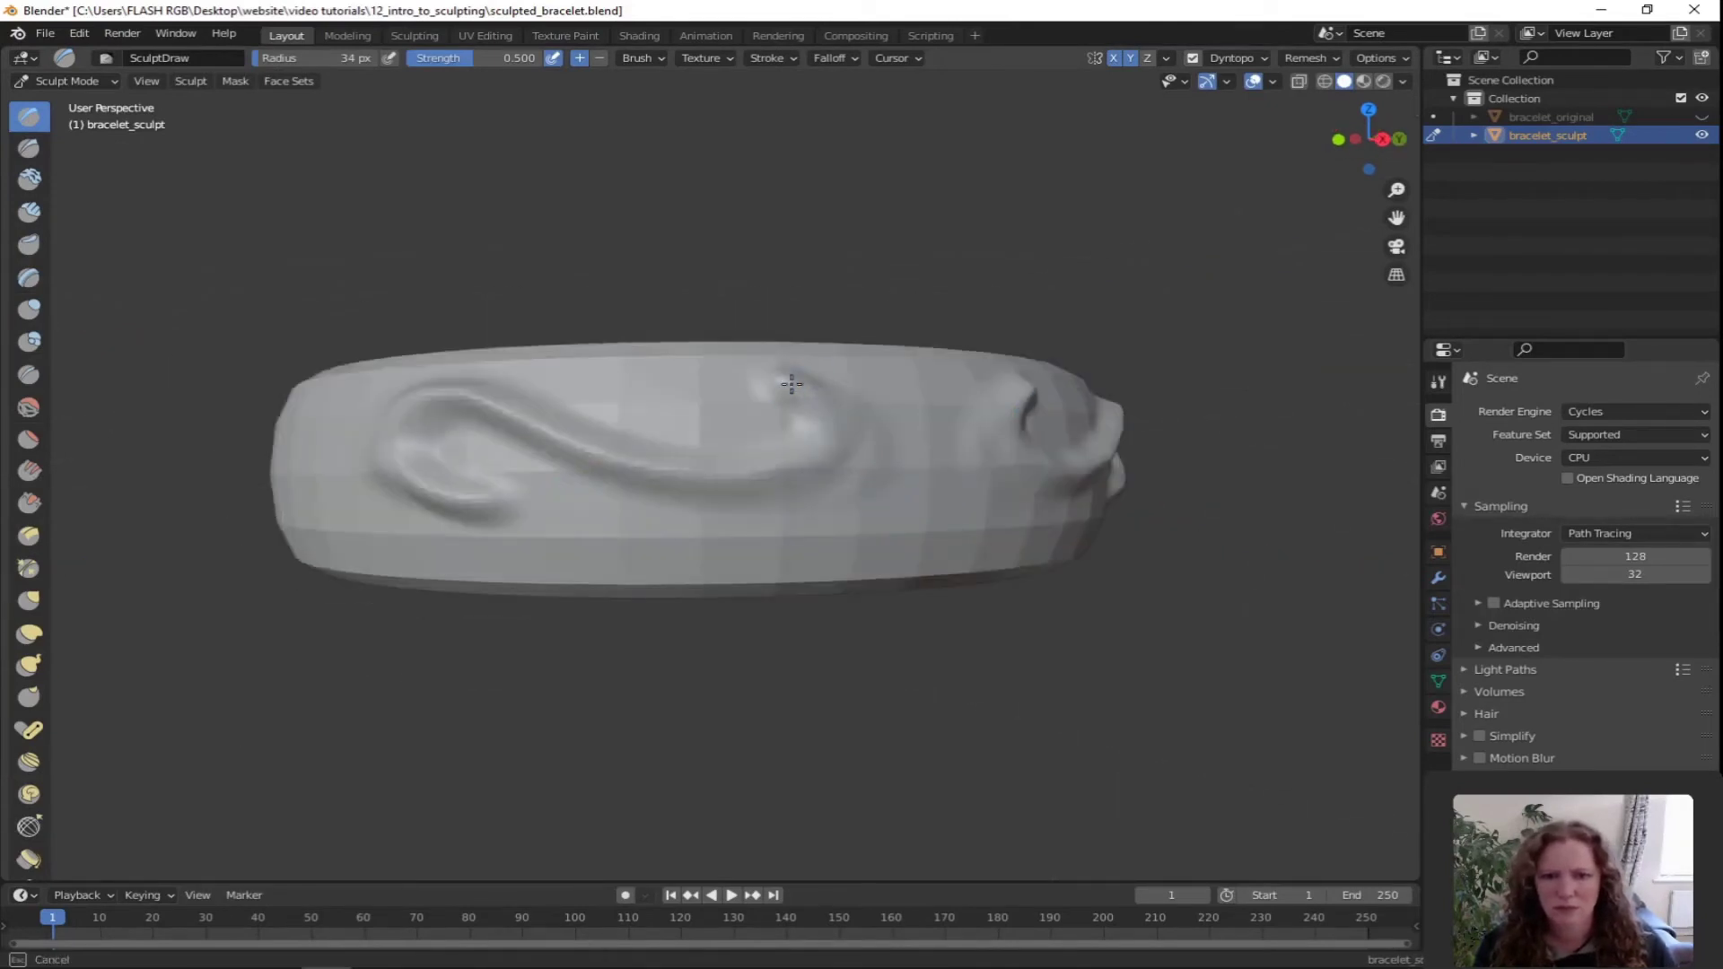
pyautogui.moveTo(793, 377)
pyautogui.mouseDown()
pyautogui.moveTo(880, 440)
pyautogui.moveTo(721, 483)
pyautogui.moveTo(778, 395)
pyautogui.moveTo(404, 396)
pyautogui.mouseUp()
# Build up a hooked strip on the plain surface beside the scroll with the Clay Strips brush at a 34 px radius
pyautogui.moveTo(404, 396); pyautogui.dragTo(539, 435, button='middle')
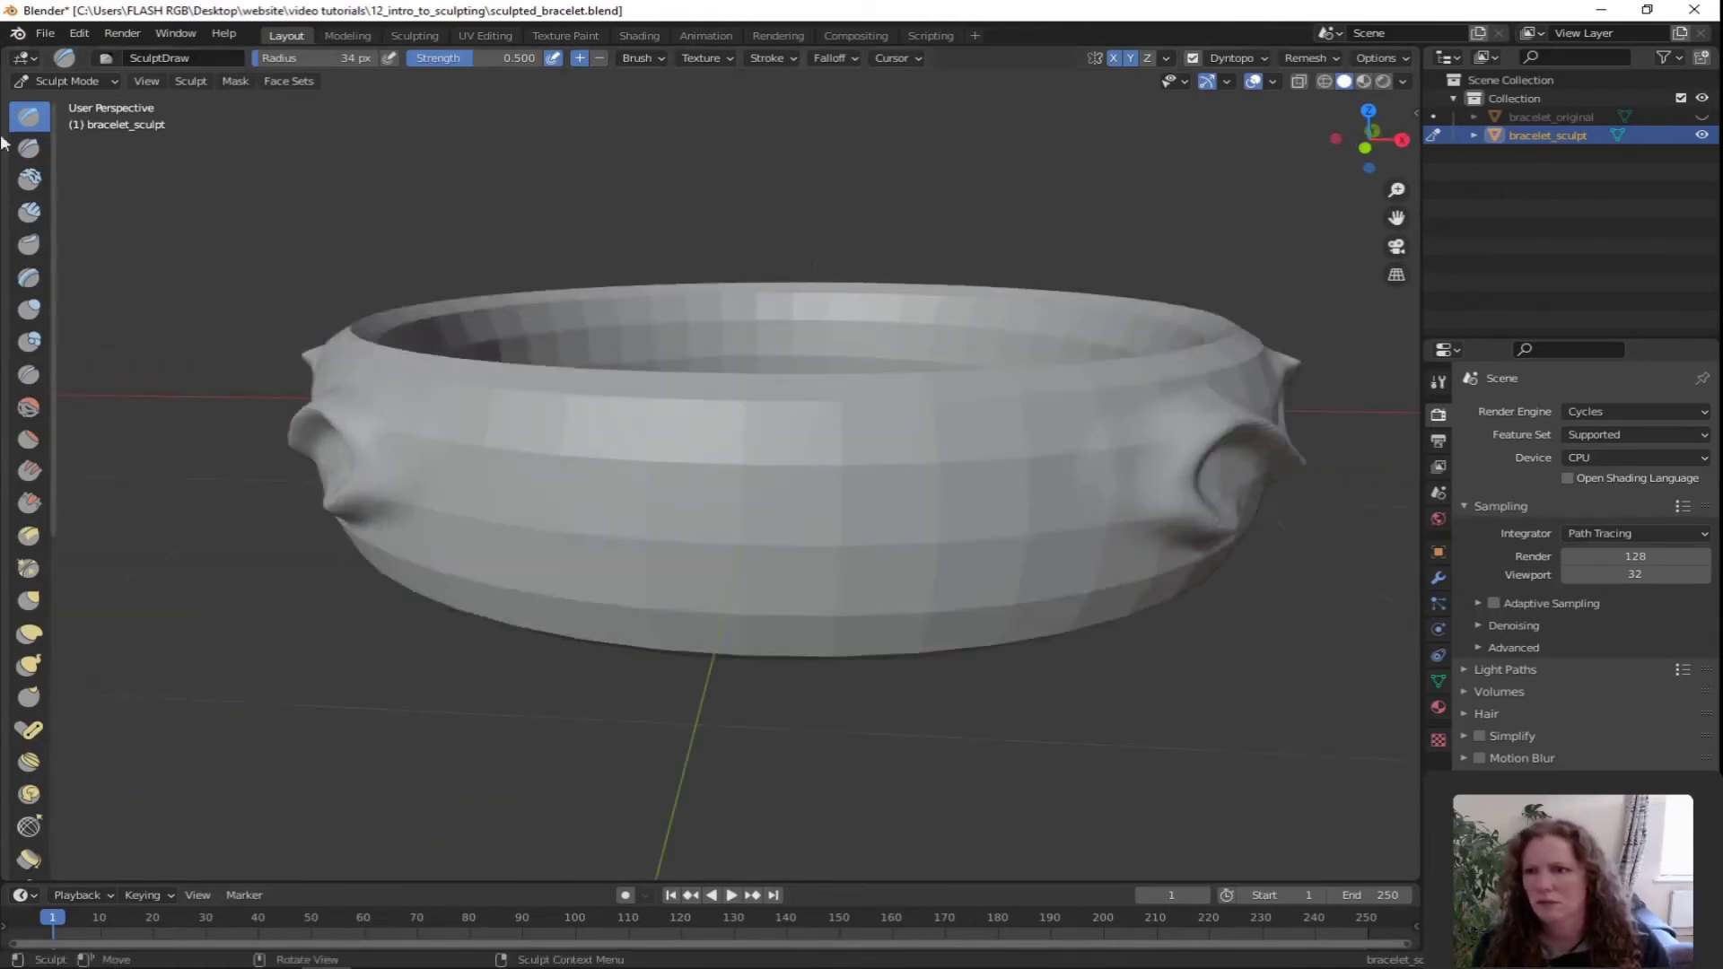
pyautogui.click(29, 148)
pyautogui.click(29, 180)
pyautogui.moveTo(524, 448); pyautogui.dragTo(464, 520)
pyautogui.click(30, 212)
pyautogui.moveTo(489, 417)
pyautogui.mouseDown()
pyautogui.moveTo(520, 442)
pyautogui.moveTo(417, 548)
pyautogui.mouseUp()
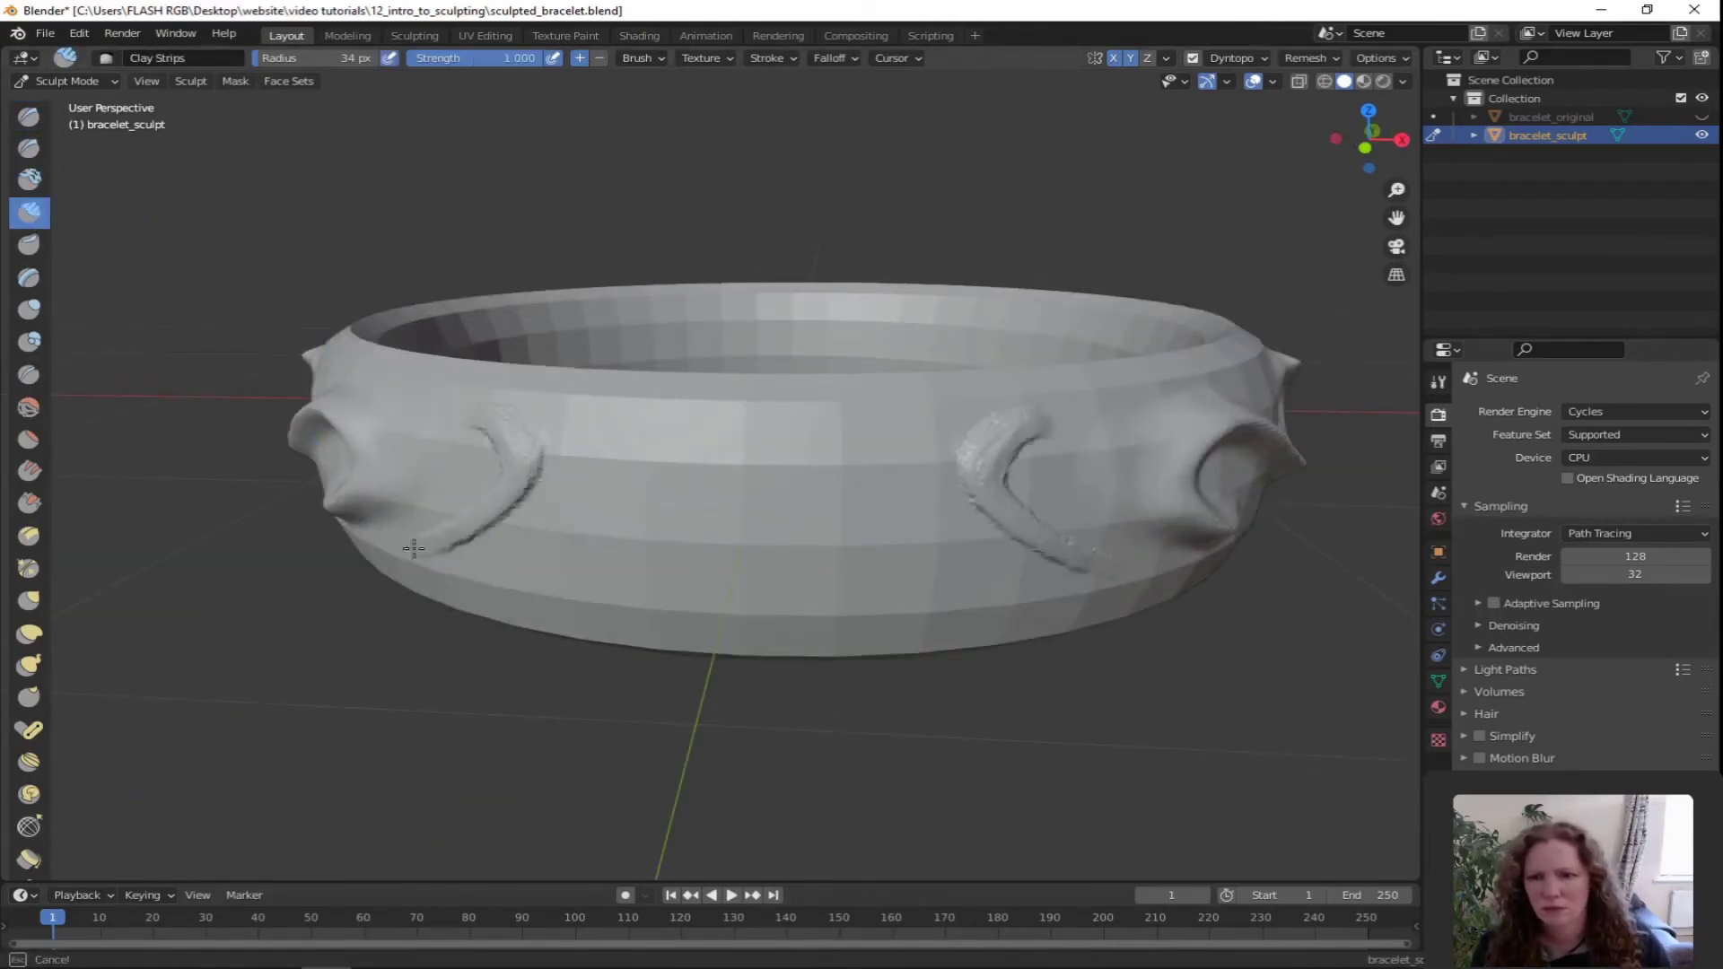
# Join the mirrored hooked strips with an arched band and branch curls beneath it using the Clay Strips brush at 34 px
pyautogui.moveTo(653, 486)
pyautogui.mouseDown()
pyautogui.moveTo(395, 548)
pyautogui.moveTo(777, 481)
pyautogui.mouseUp()
pyautogui.moveTo(778, 481); pyautogui.dragTo(906, 449, button='middle')
pyautogui.moveTo(830, 433)
pyautogui.mouseDown()
pyautogui.moveTo(857, 512)
pyautogui.moveTo(843, 516)
pyautogui.mouseUp()
pyautogui.moveTo(843, 516); pyautogui.dragTo(888, 422, button='middle')
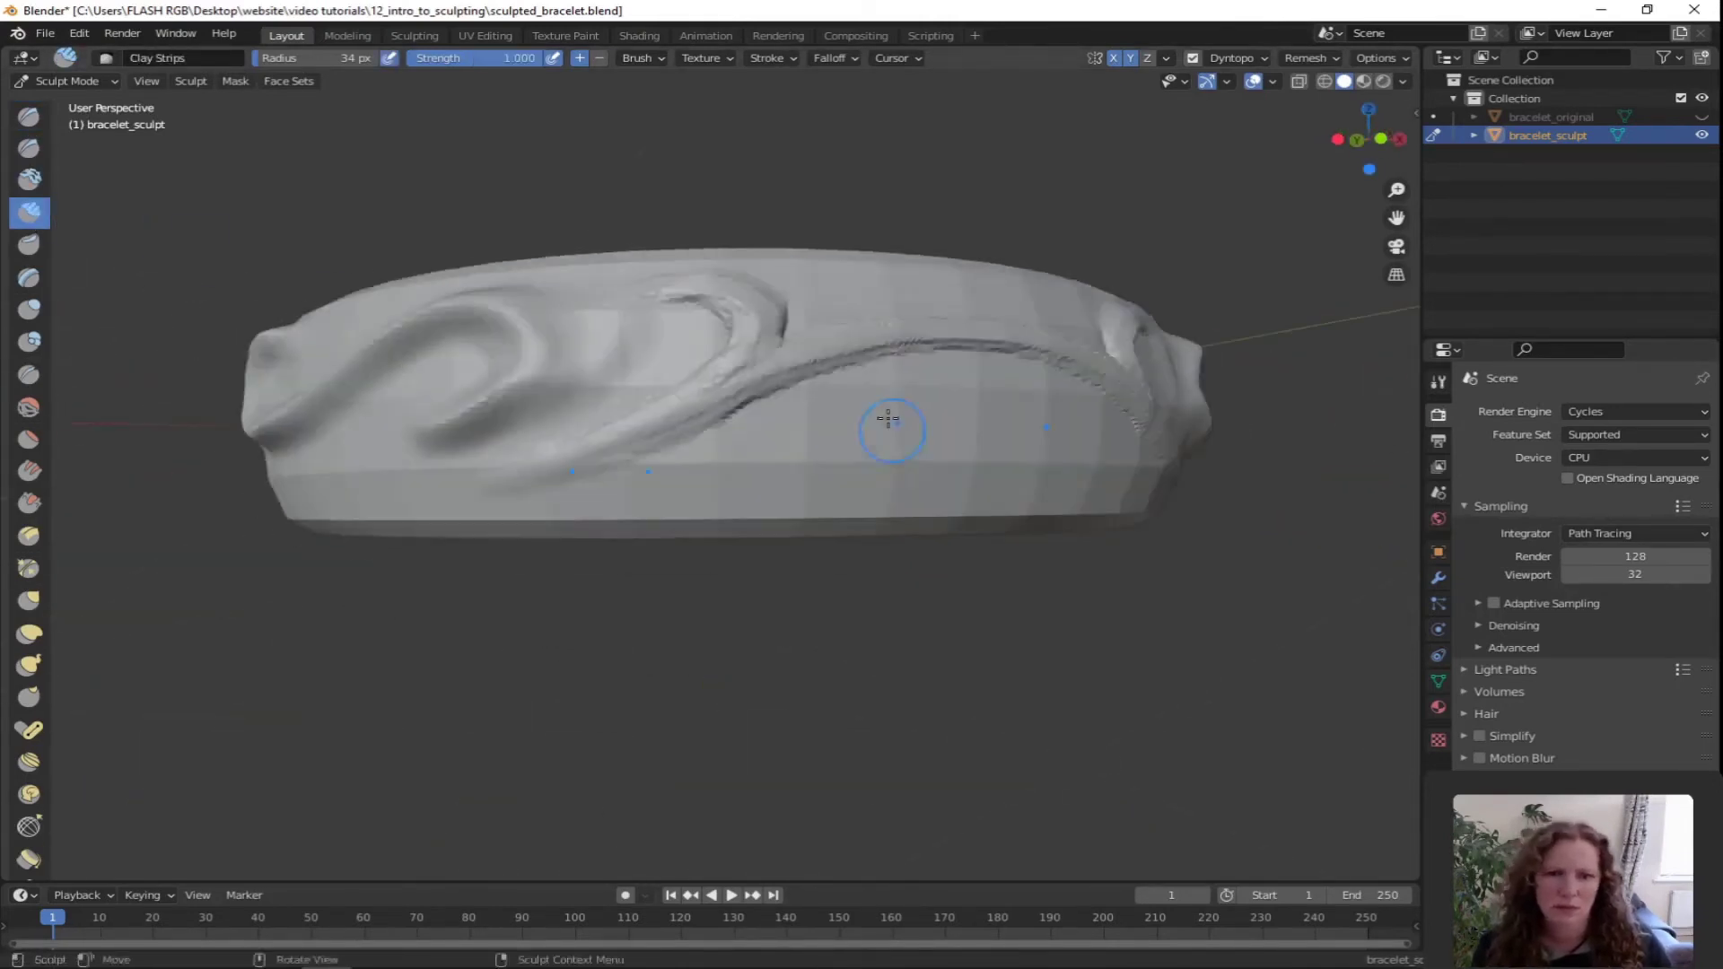
pyautogui.moveTo(799, 368)
pyautogui.mouseDown()
pyautogui.moveTo(900, 481)
pyautogui.moveTo(884, 408)
pyautogui.mouseUp()
pyautogui.moveTo(884, 407); pyautogui.dragTo(839, 489, button='middle')
pyautogui.moveTo(852, 476)
pyautogui.mouseDown()
pyautogui.moveTo(853, 422)
pyautogui.moveTo(859, 462)
pyautogui.mouseUp()
# Shape leaf-like lobes and flutes around the arched band and its curls with the Clay Thumb brush at a 34 px radius
pyautogui.click(30, 245)
pyautogui.moveTo(654, 540); pyautogui.dragTo(588, 600)
pyautogui.moveTo(821, 426); pyautogui.dragTo(799, 386)
pyautogui.moveTo(798, 426); pyautogui.dragTo(731, 449)
pyautogui.moveTo(789, 466); pyautogui.dragTo(808, 369, button='middle')
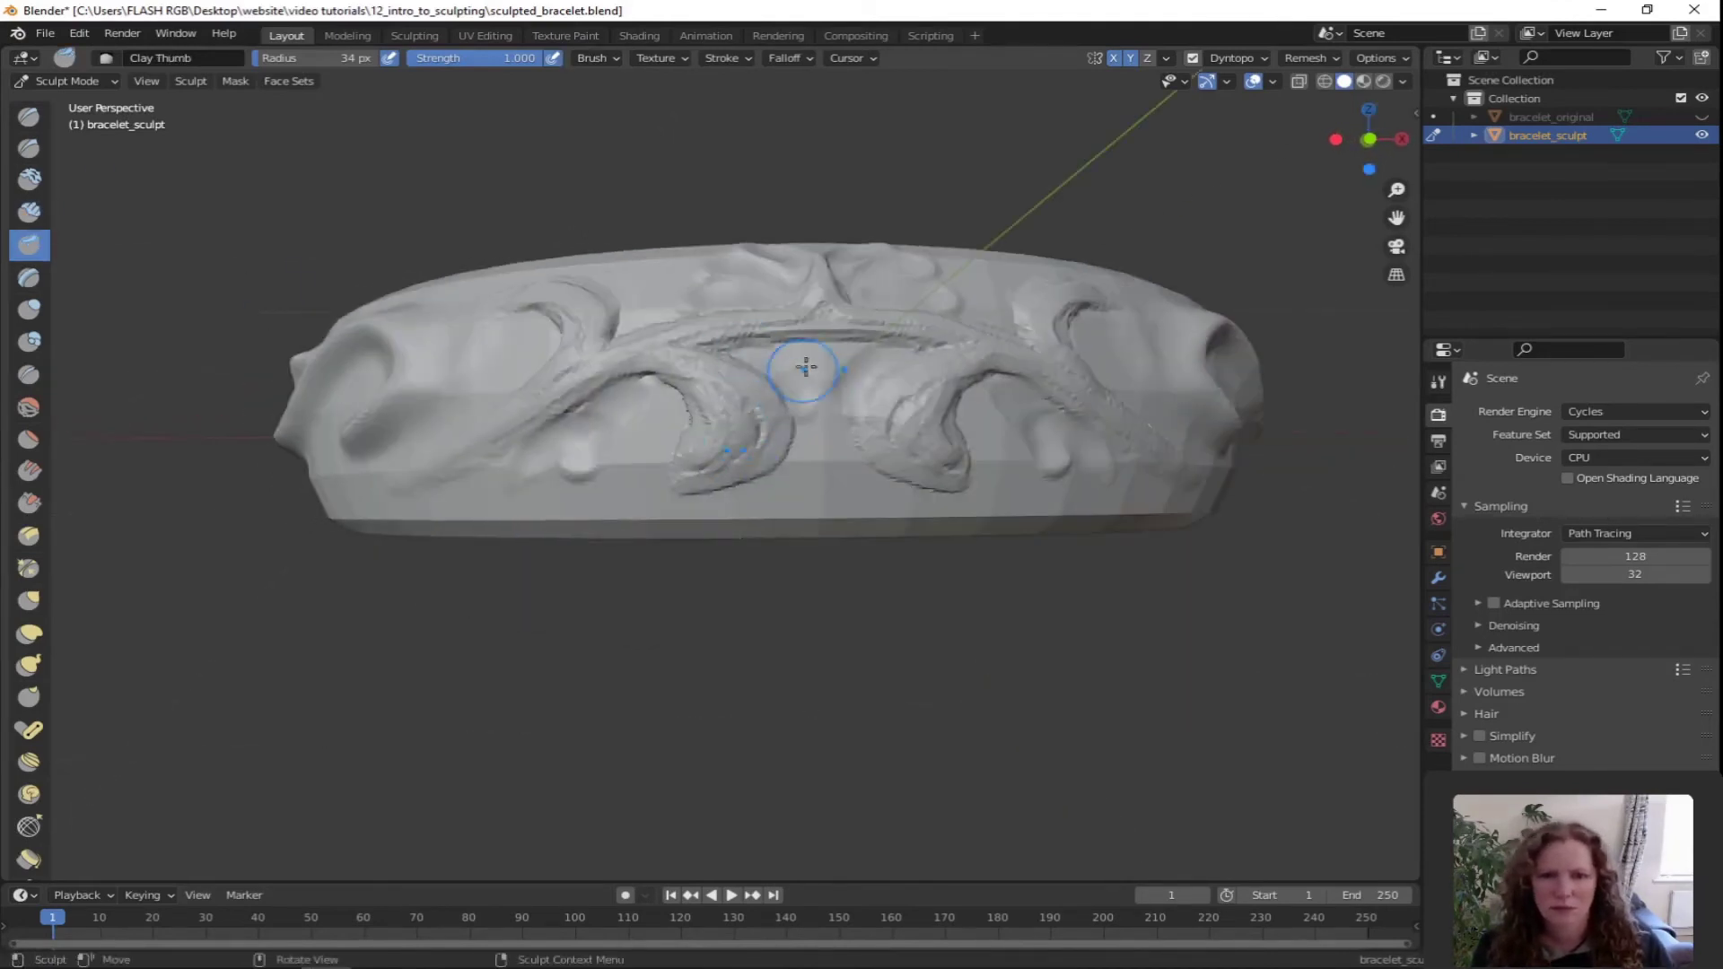
pyautogui.moveTo(808, 369); pyautogui.dragTo(819, 408)
pyautogui.moveTo(808, 417); pyautogui.dragTo(776, 485)
# Swell a curled ridge around the scroll's inner end and into the neighbouring strip with the Inflate/Deflate brush at 34 px
pyautogui.moveTo(666, 396); pyautogui.dragTo(781, 422, button='middle')
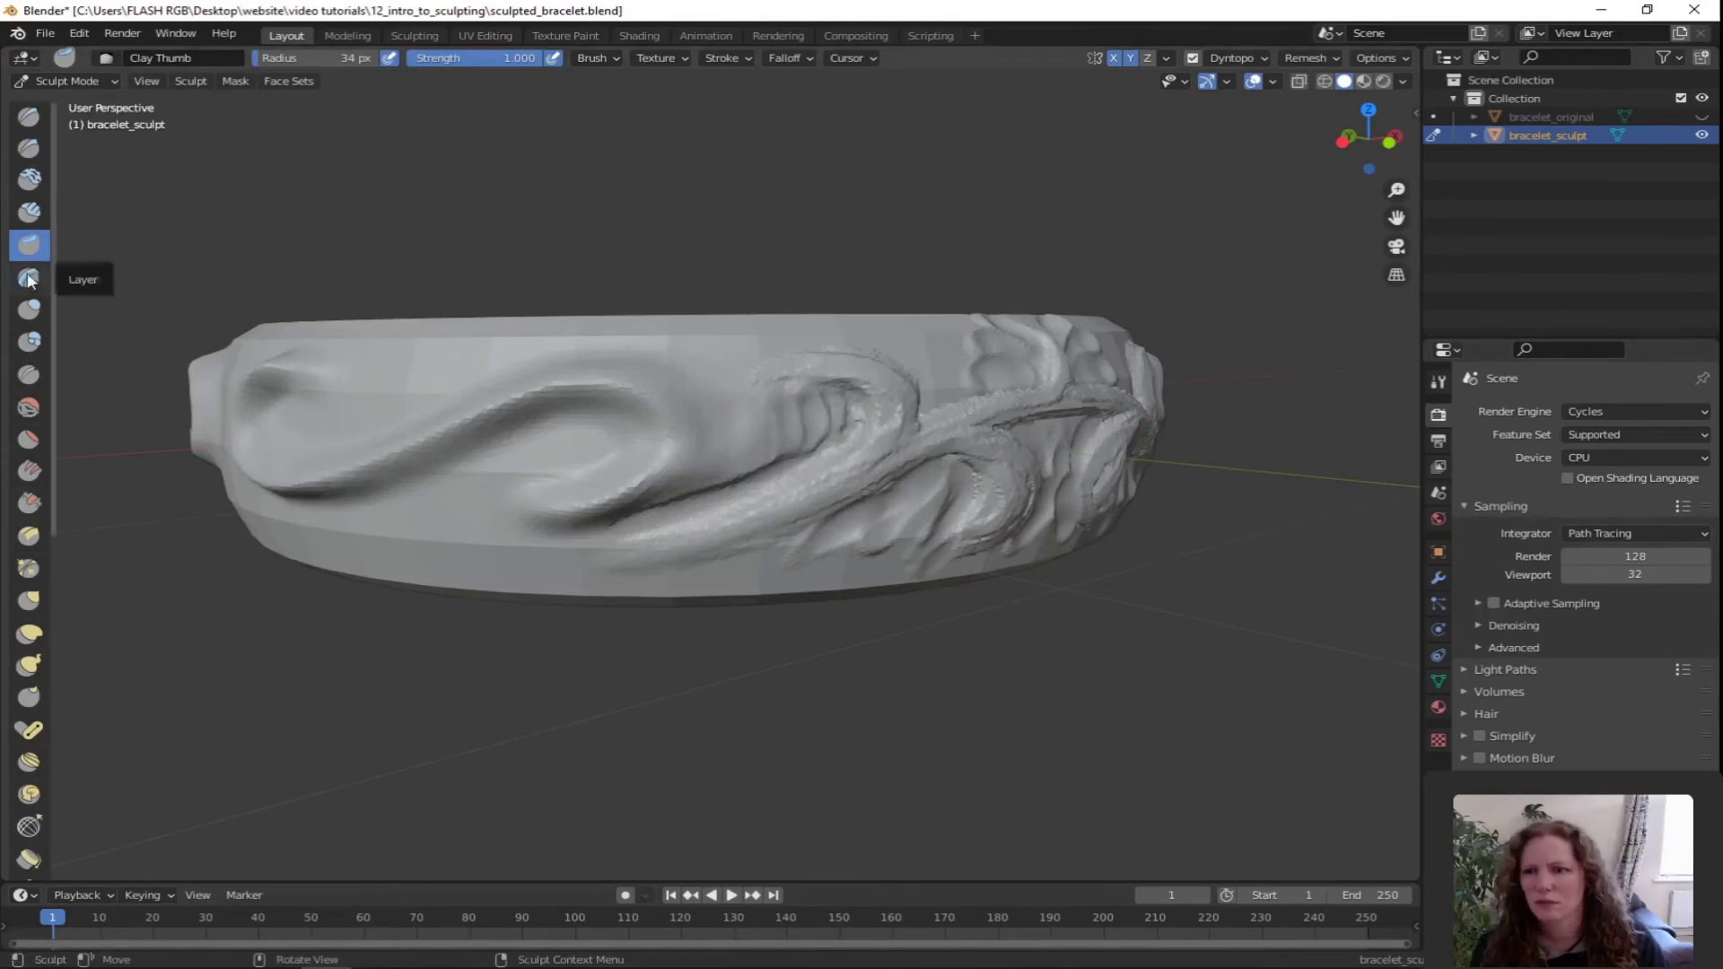
pyautogui.click(28, 309)
pyautogui.moveTo(628, 498)
pyautogui.mouseDown(button='middle')
pyautogui.moveTo(772, 507)
pyautogui.moveTo(790, 408)
pyautogui.mouseUp(button='middle')
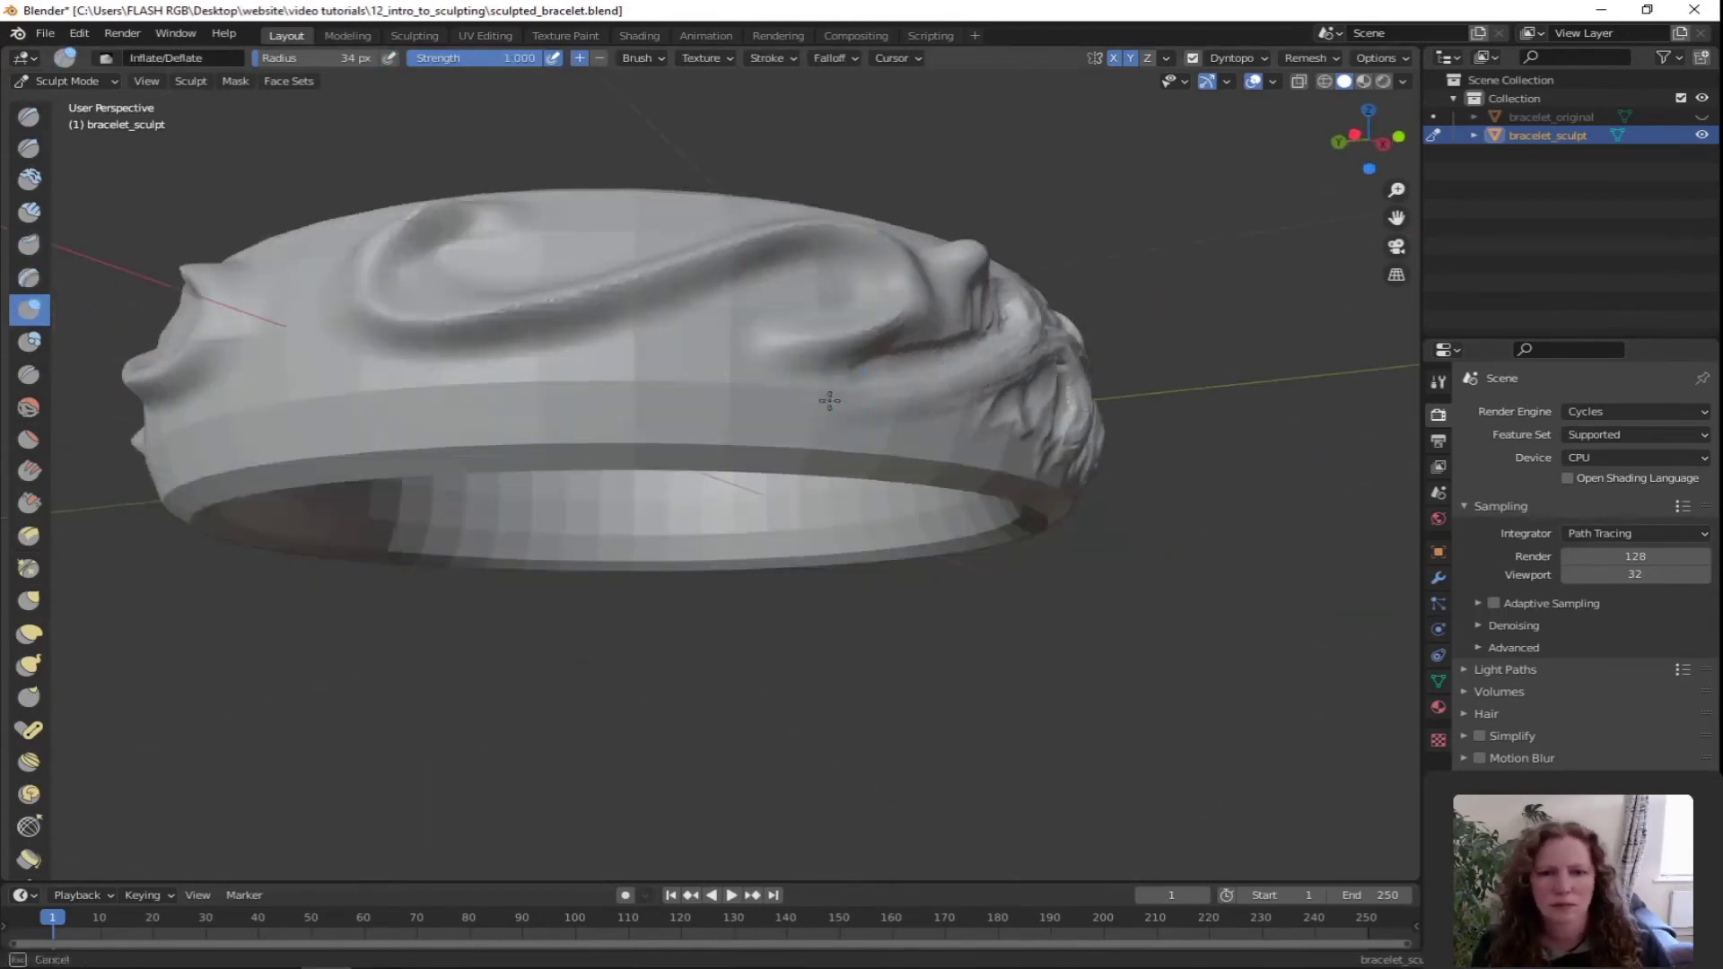
pyautogui.moveTo(760, 398)
pyautogui.mouseDown()
pyautogui.moveTo(819, 296)
pyautogui.moveTo(853, 404)
pyautogui.moveTo(975, 365)
pyautogui.mouseUp()
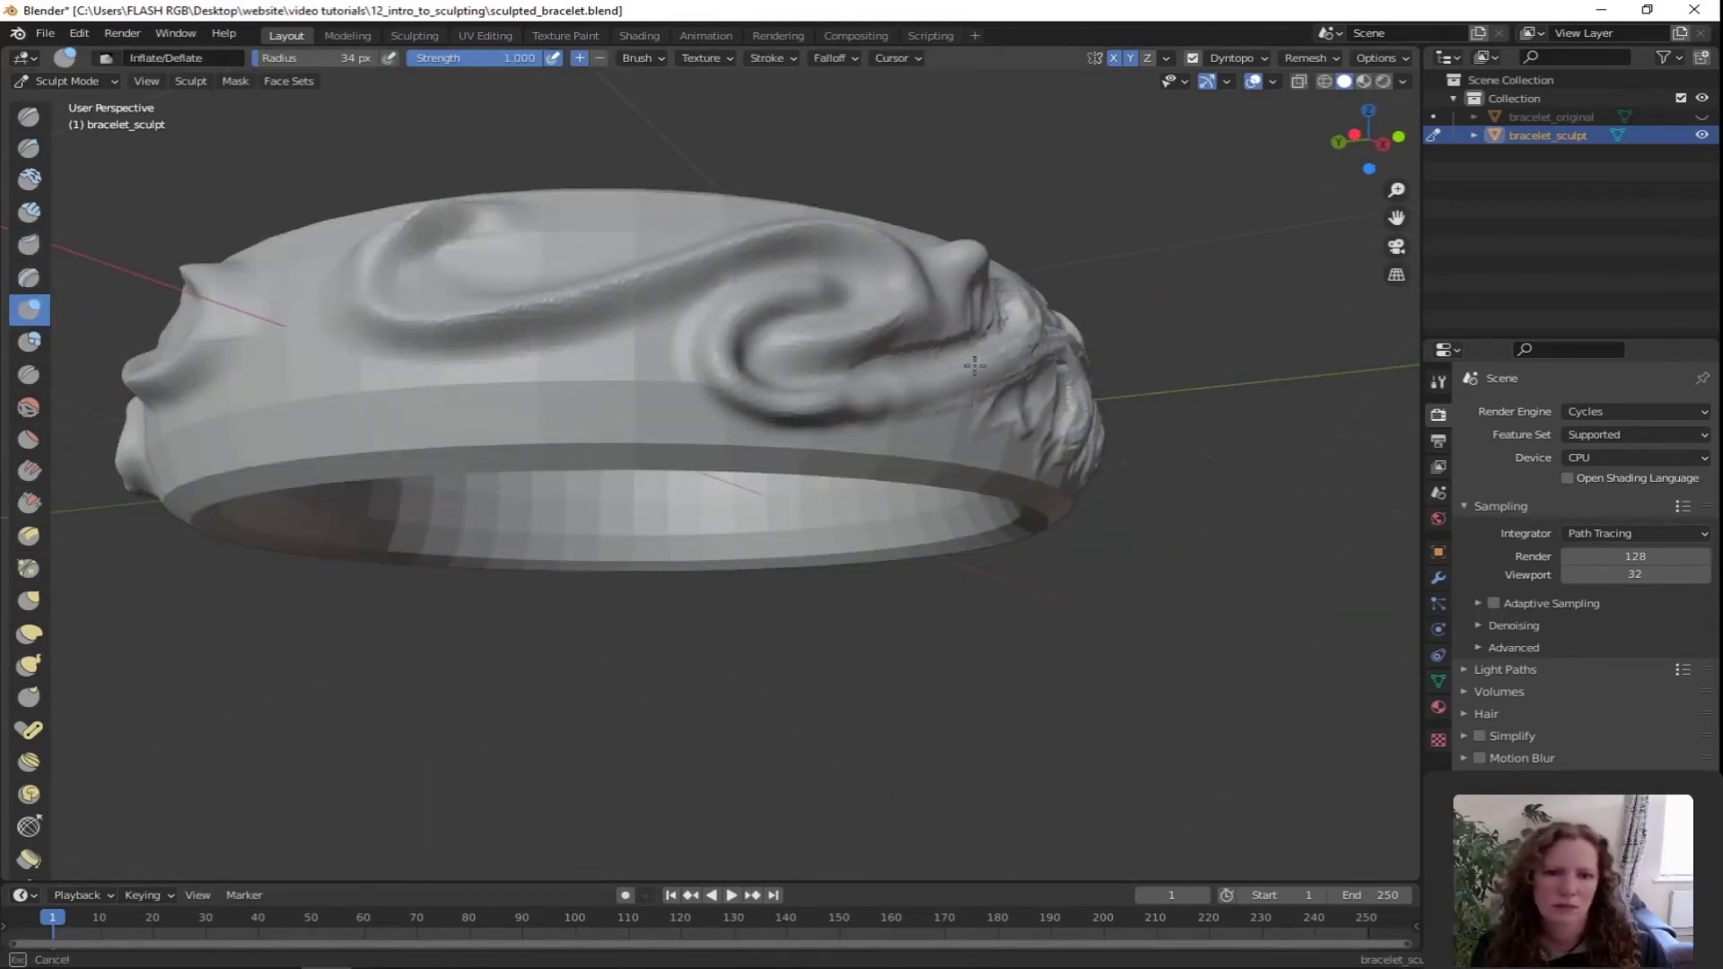
# Lay curved bands around the scroll's other hooked end with the Clay Strips brush at a 34 px radius and strength 1.000
pyautogui.moveTo(912, 395); pyautogui.dragTo(789, 520, button='middle')
pyautogui.click(29, 116)
pyautogui.click(29, 212)
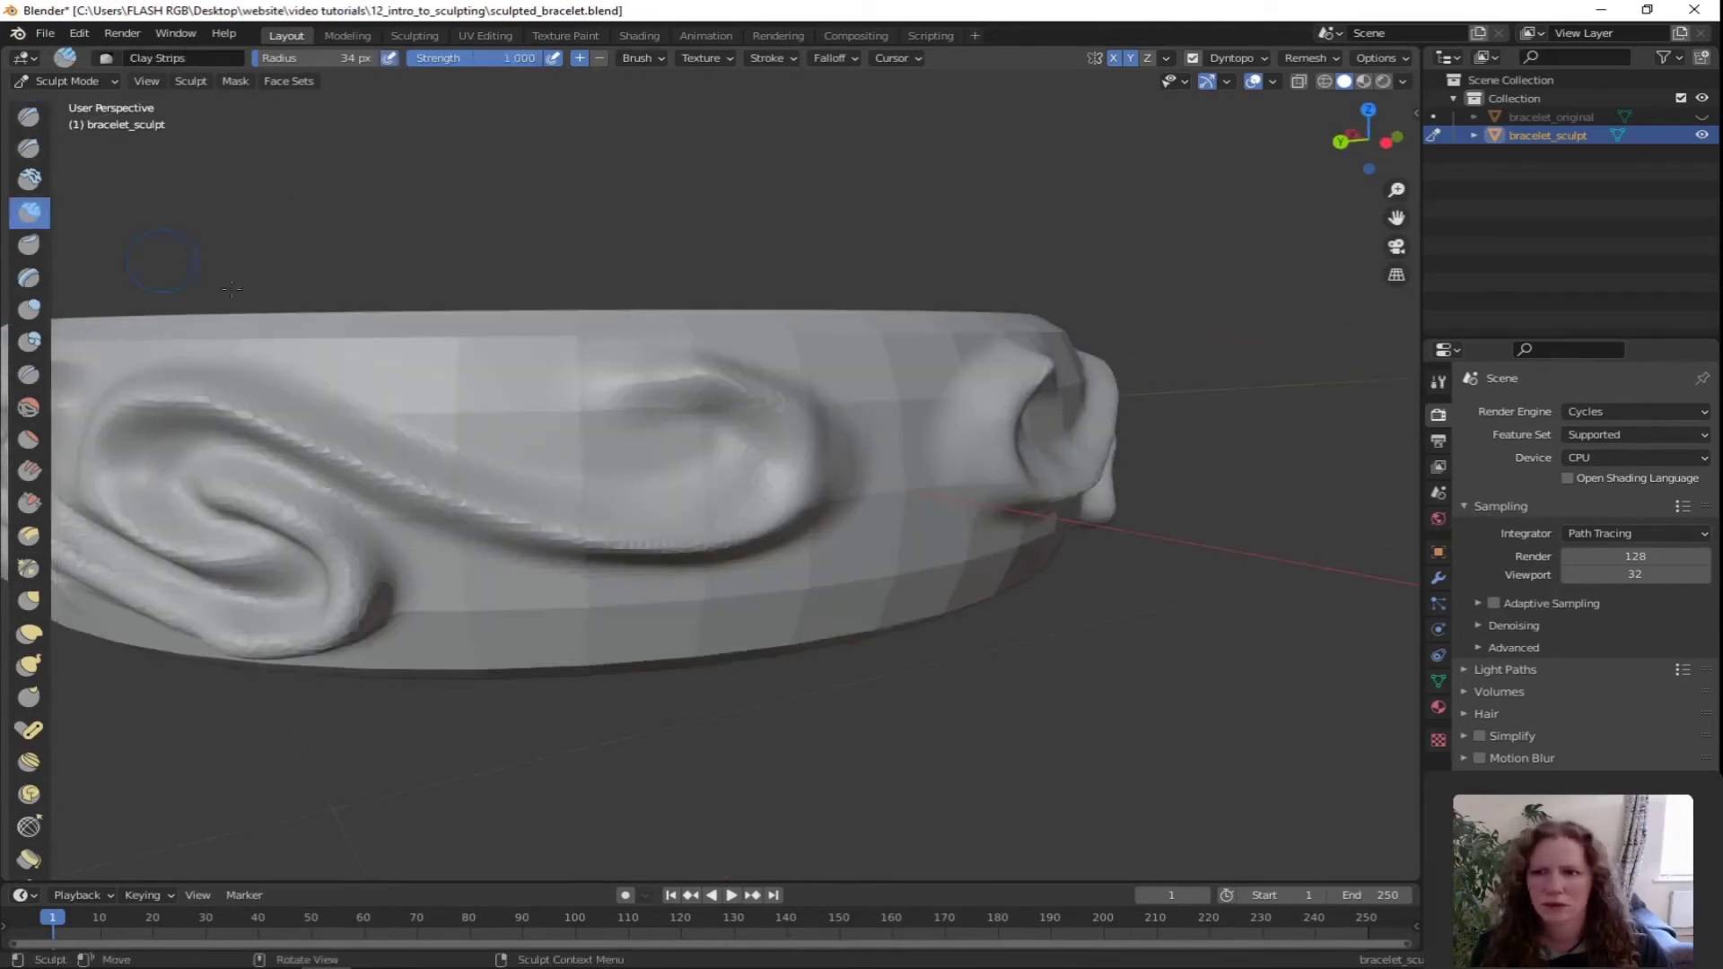
pyautogui.moveTo(947, 346); pyautogui.dragTo(830, 582)
pyautogui.moveTo(909, 471)
pyautogui.mouseDown()
pyautogui.moveTo(898, 534)
pyautogui.moveTo(539, 597)
pyautogui.moveTo(494, 440)
pyautogui.moveTo(585, 359)
pyautogui.moveTo(789, 385)
pyautogui.mouseUp()
pyautogui.moveTo(763, 395)
pyautogui.mouseDown(button='middle')
pyautogui.moveTo(969, 430)
pyautogui.moveTo(761, 409)
pyautogui.mouseUp(button='middle')
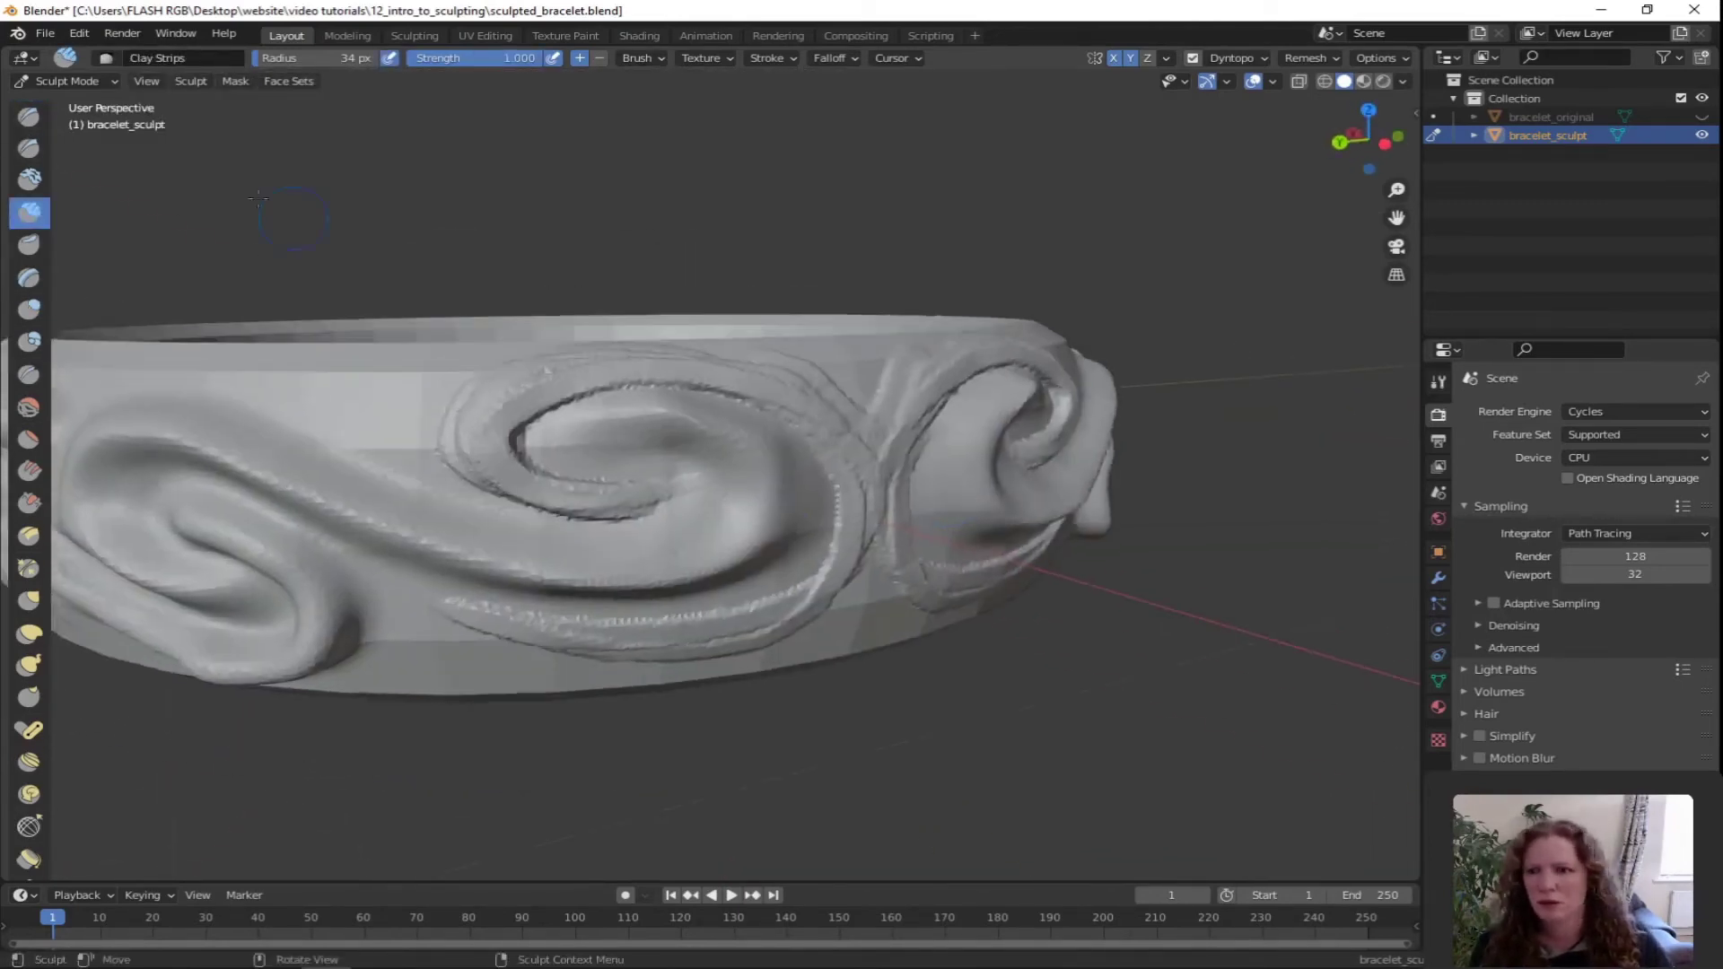
# Fill the gaps above and below the S-shaped scroll with leaf-like flutes using the Clay Thumb brush
pyautogui.click(28, 245)
pyautogui.moveTo(371, 417)
pyautogui.mouseDown()
pyautogui.moveTo(570, 513)
pyautogui.moveTo(345, 440)
pyautogui.moveTo(359, 386)
pyautogui.mouseUp()
pyautogui.moveTo(403, 445); pyautogui.dragTo(289, 403)
pyautogui.moveTo(431, 485); pyautogui.dragTo(619, 332, button='middle')
pyautogui.moveTo(647, 323)
pyautogui.mouseDown()
pyautogui.moveTo(579, 404)
pyautogui.moveTo(653, 408)
pyautogui.mouseUp()
pyautogui.moveTo(686, 341); pyautogui.dragTo(732, 417)
pyautogui.moveTo(705, 332); pyautogui.dragTo(821, 395)
# Pinch the curled scroll with the Pinch/Magnify brush at 34 px and smooth the arched band and curls with Smooth at strength 0.700
pyautogui.click(29, 568)
pyautogui.moveTo(467, 413); pyautogui.dragTo(650, 358, button='middle')
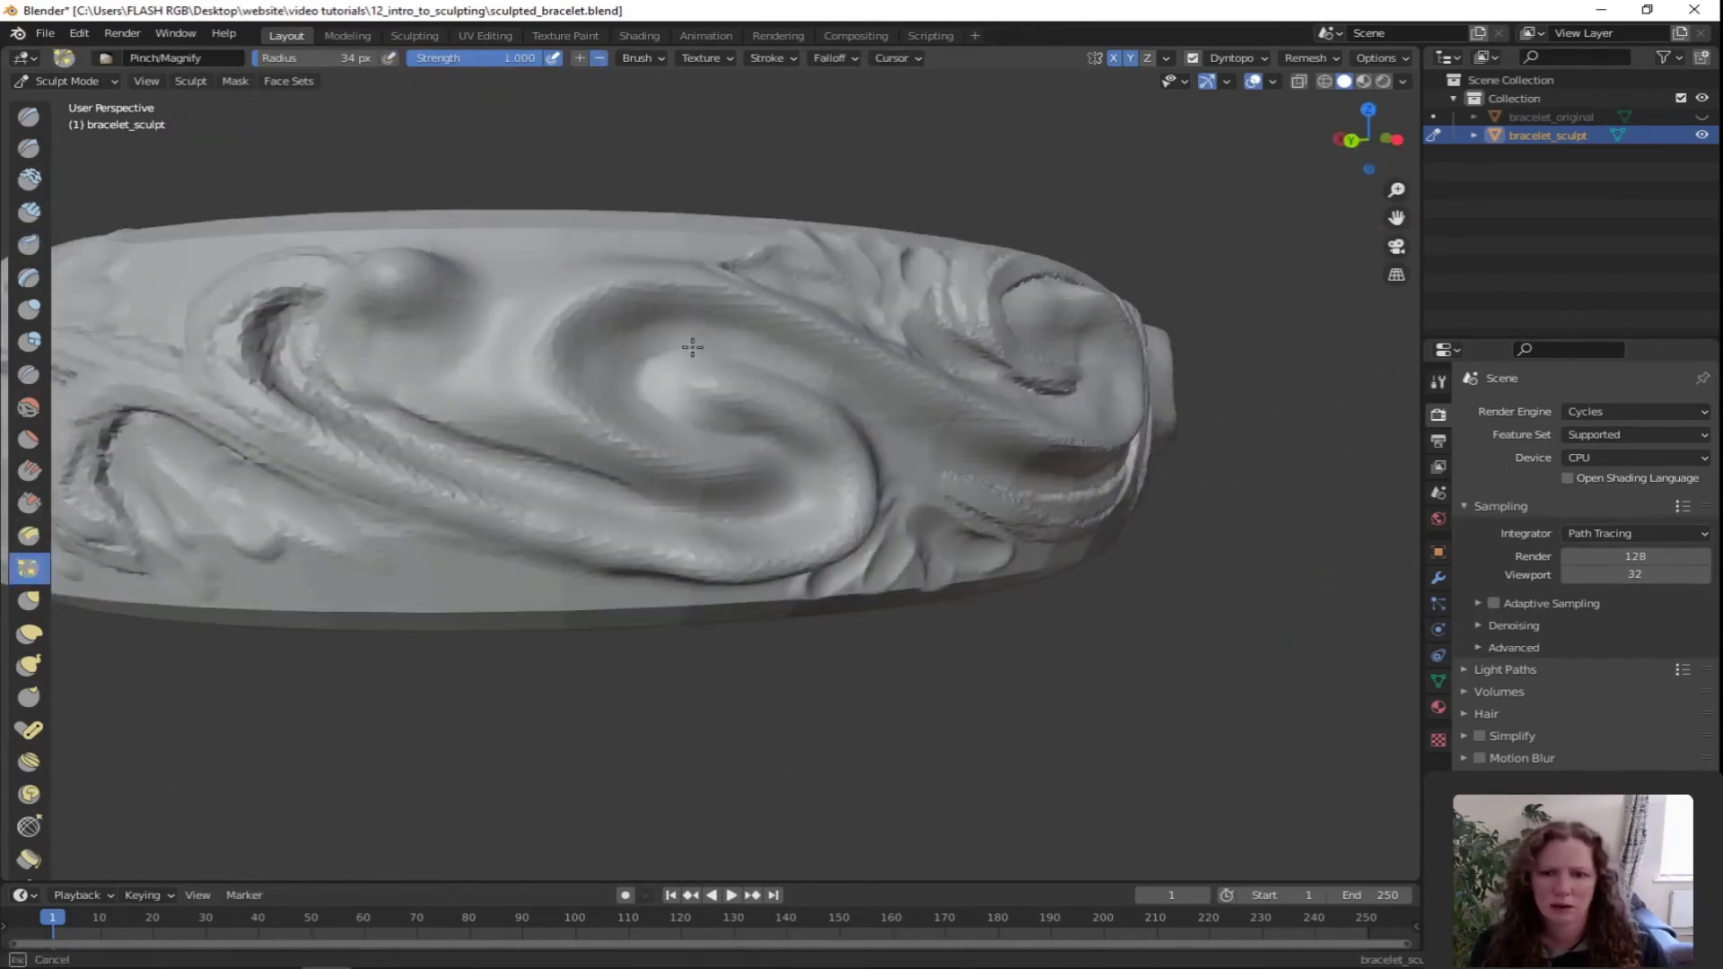
pyautogui.moveTo(743, 520); pyautogui.dragTo(359, 421, button='middle')
pyautogui.click(28, 407)
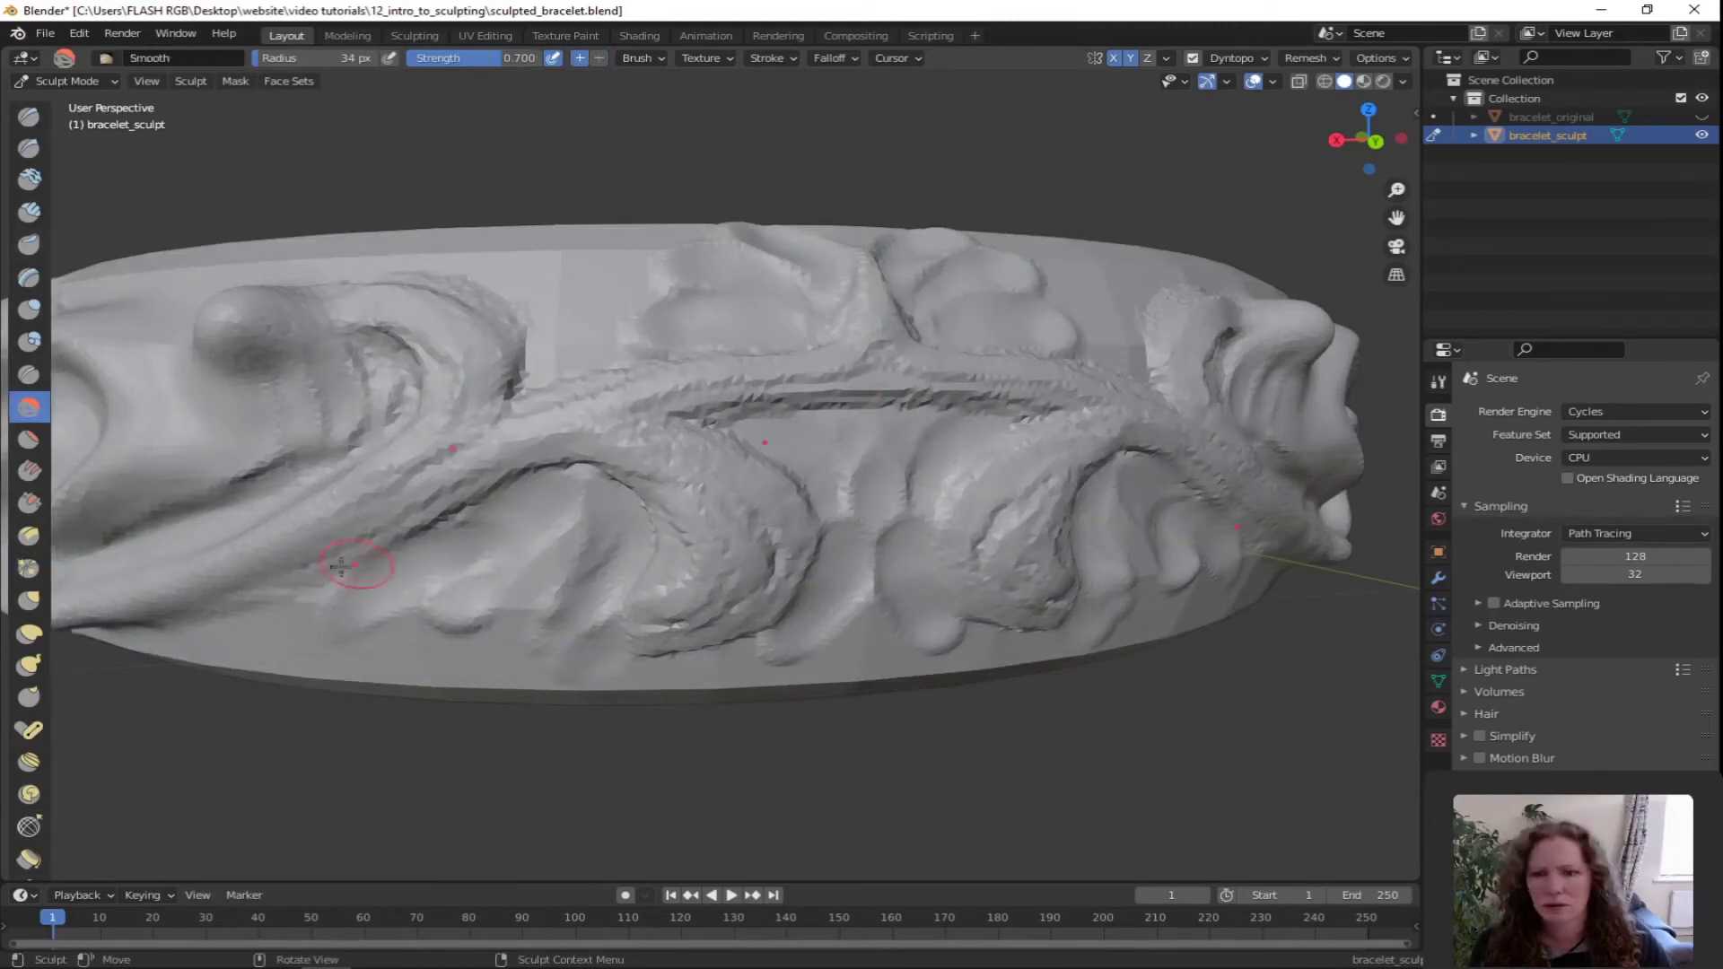
# Stroke fine detail lines along the smoothed curls and arched band with the Draw brush at a 14 px radius and strength 0.500
pyautogui.press('x')
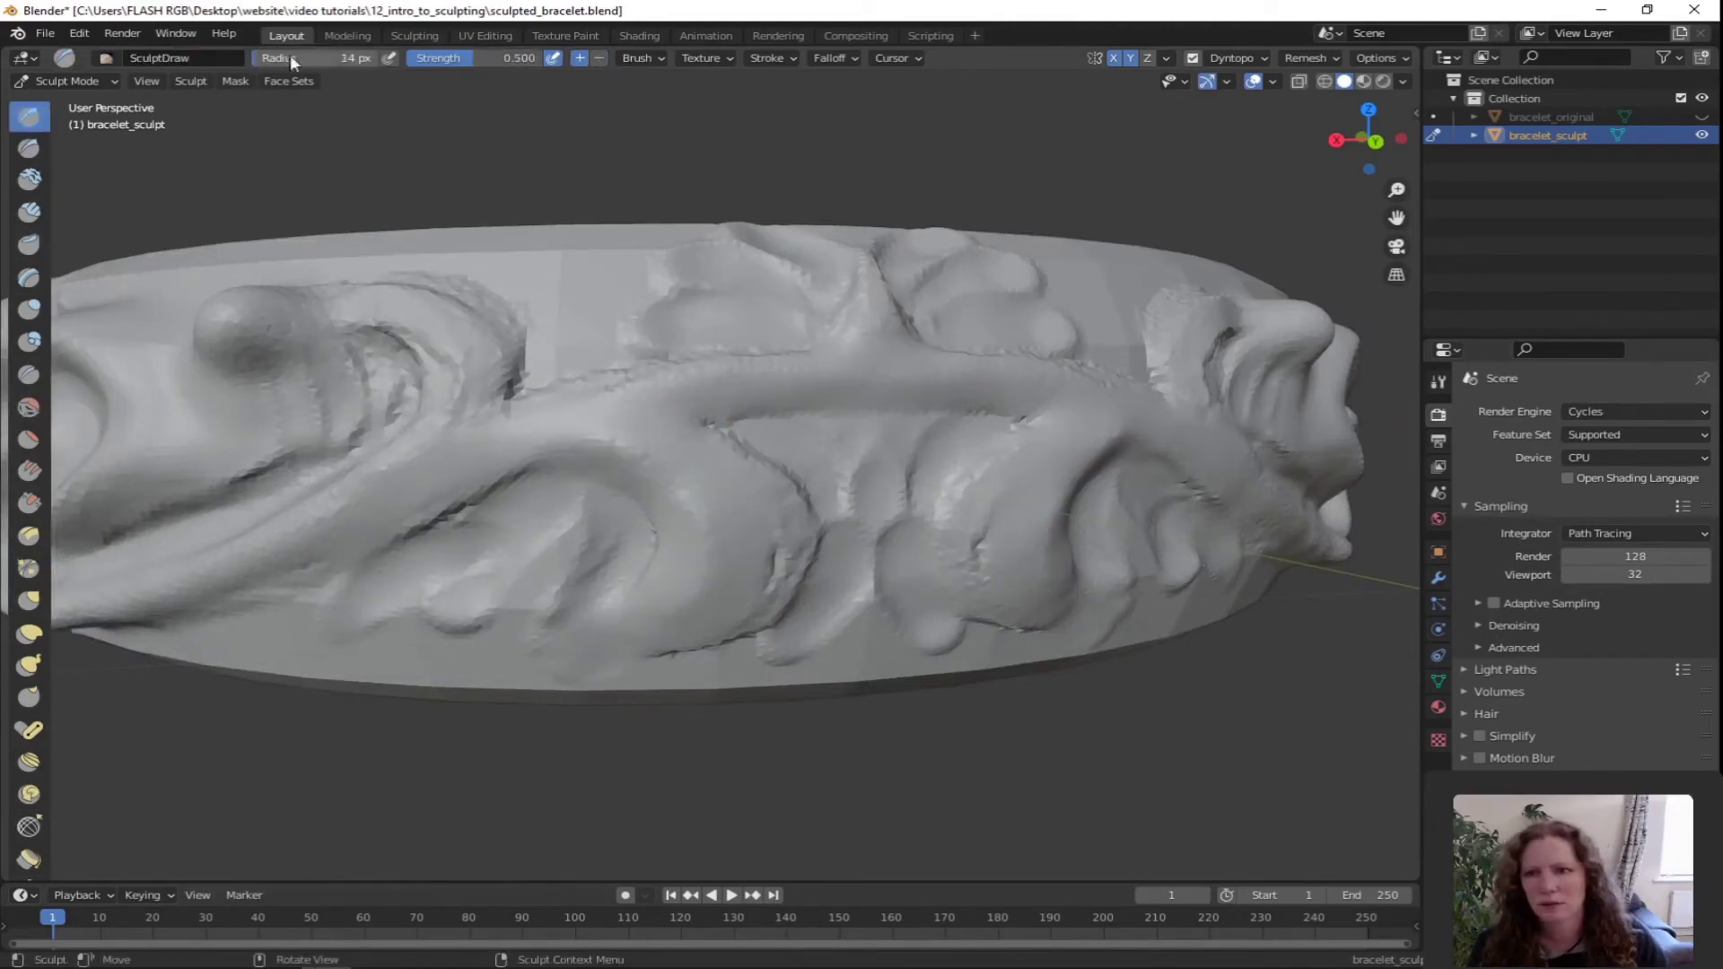
pyautogui.moveTo(425, 499); pyautogui.dragTo(516, 666)
pyautogui.moveTo(493, 438); pyautogui.dragTo(862, 285)
pyautogui.moveTo(185, 557); pyautogui.dragTo(409, 439)
# Thicken the curved bands around the scroll's hooked end with the Clay Strips brush at a 37 px radius and strength 1.000
pyautogui.moveTo(319, 309); pyautogui.dragTo(624, 353, button='middle')
pyautogui.moveTo(566, 458); pyautogui.dragTo(593, 377, button='middle')
pyautogui.press('c')
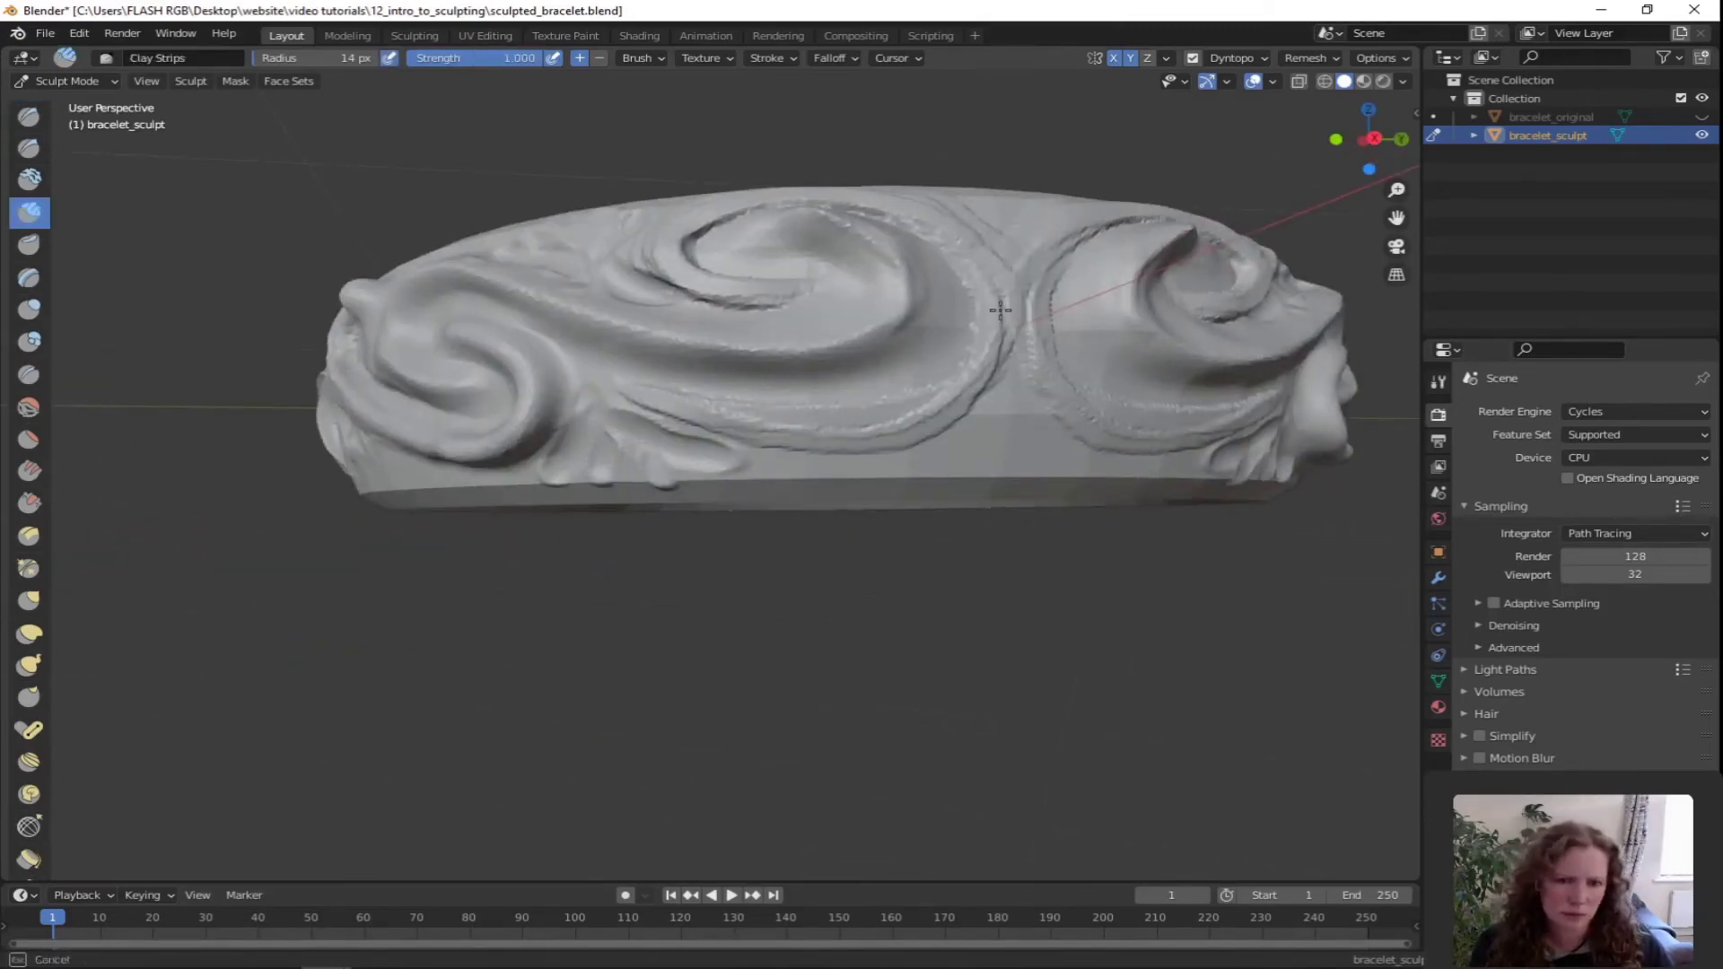
pyautogui.moveTo(260, 63); pyautogui.dragTo(254, 63)
pyautogui.moveTo(725, 438); pyautogui.dragTo(1007, 353)
pyautogui.moveTo(825, 429); pyautogui.dragTo(1005, 280)
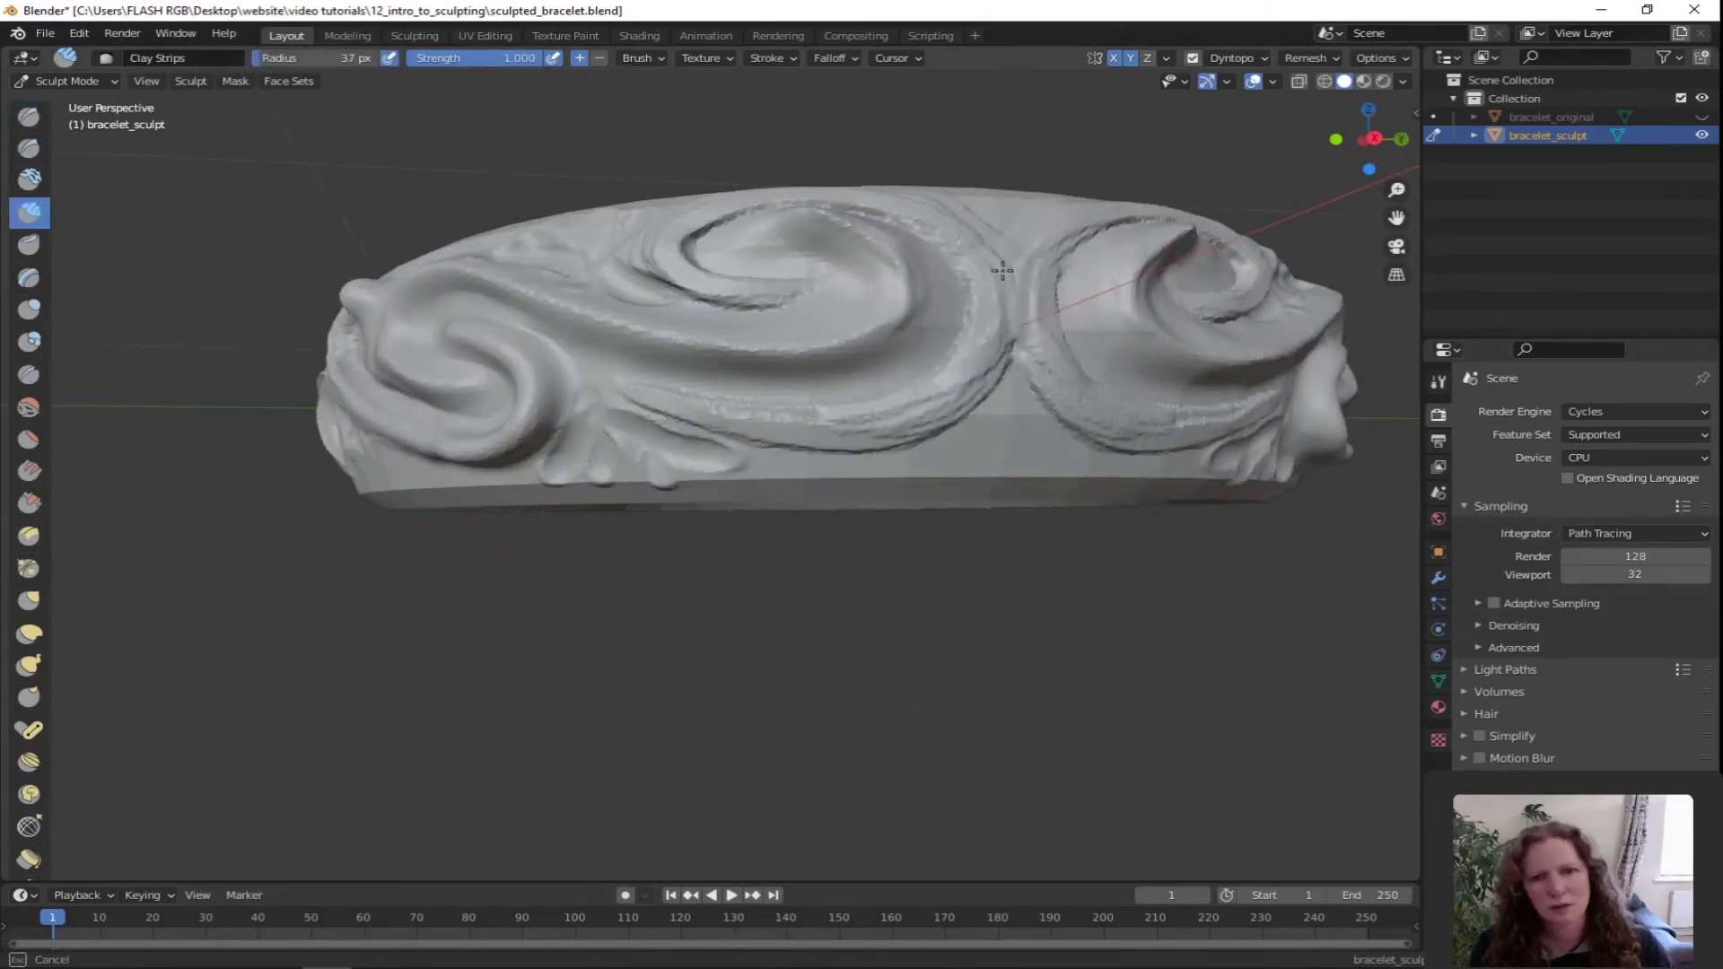
# Build up the bands of the paired scrolls where they meet with the Clay Strips brush at a 37 px radius
pyautogui.moveTo(611, 386); pyautogui.dragTo(996, 296)
pyautogui.moveTo(808, 427)
pyautogui.mouseDown()
pyautogui.moveTo(954, 392)
pyautogui.moveTo(998, 292)
pyautogui.mouseUp()
pyautogui.moveTo(661, 392); pyautogui.dragTo(857, 433)
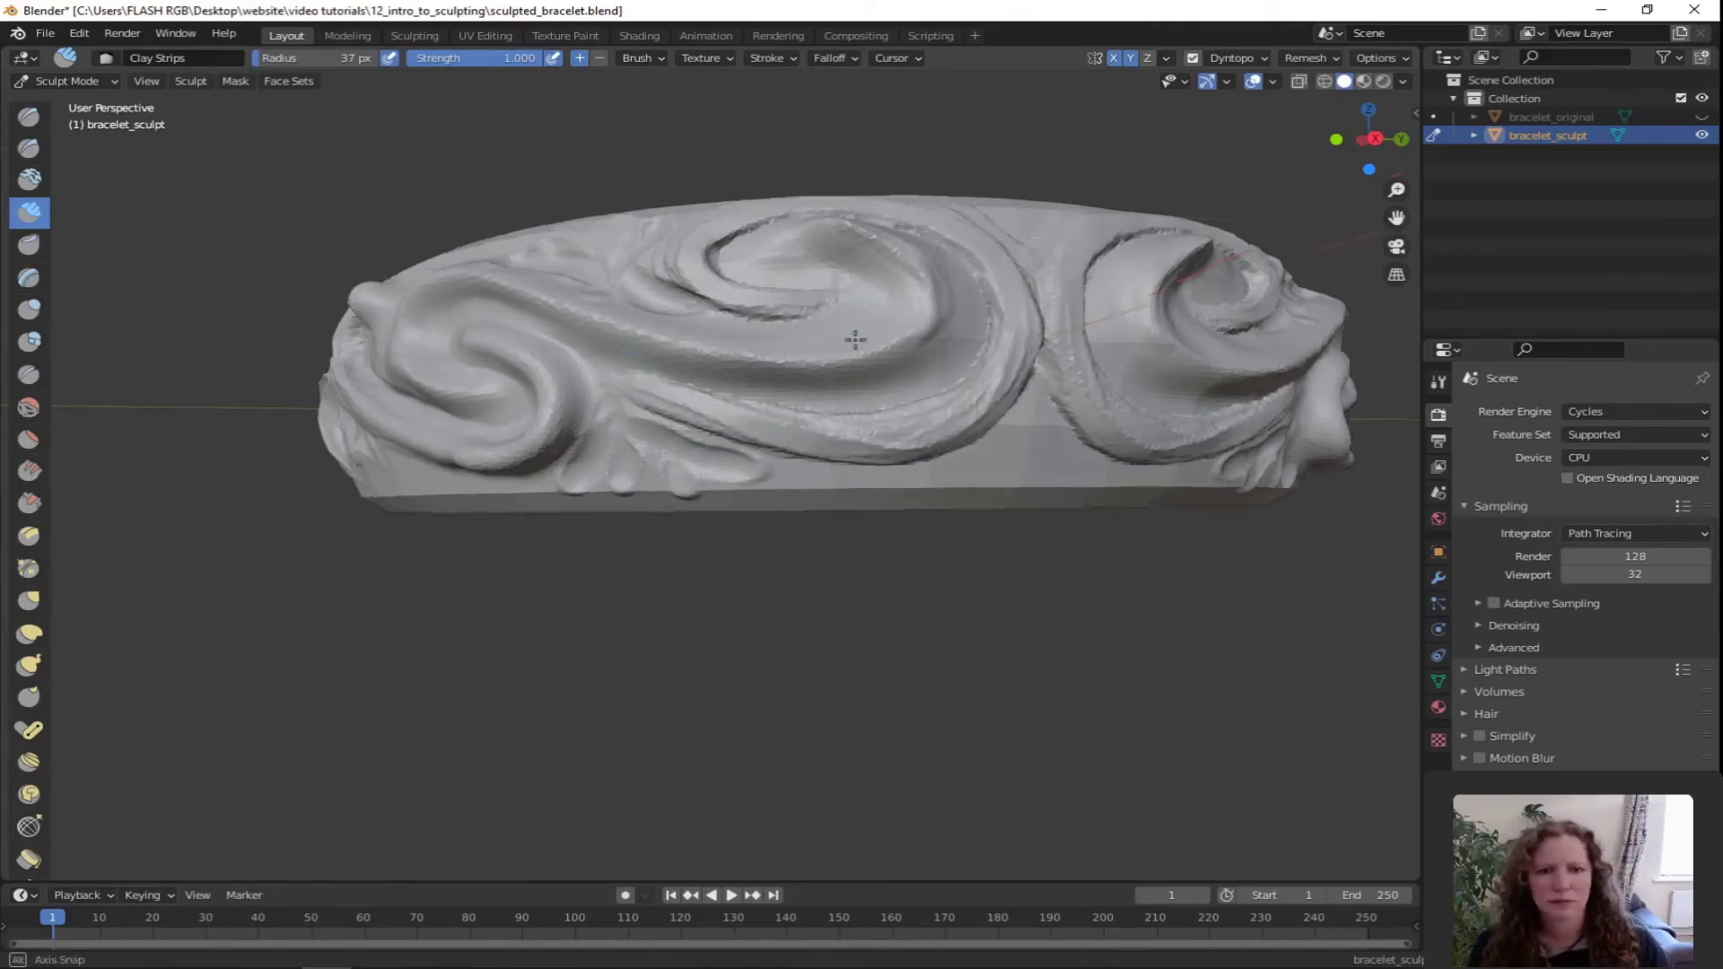
# Push flute-like ridges into the gaps beneath the arched band with the Clay Thumb brush at 37 px and strength 0.459
pyautogui.moveTo(854, 339)
pyautogui.mouseDown(button='middle')
pyautogui.moveTo(924, 408)
pyautogui.moveTo(3, 294)
pyautogui.mouseUp(button='middle')
pyautogui.click(29, 244)
pyautogui.moveTo(781, 377); pyautogui.dragTo(834, 365)
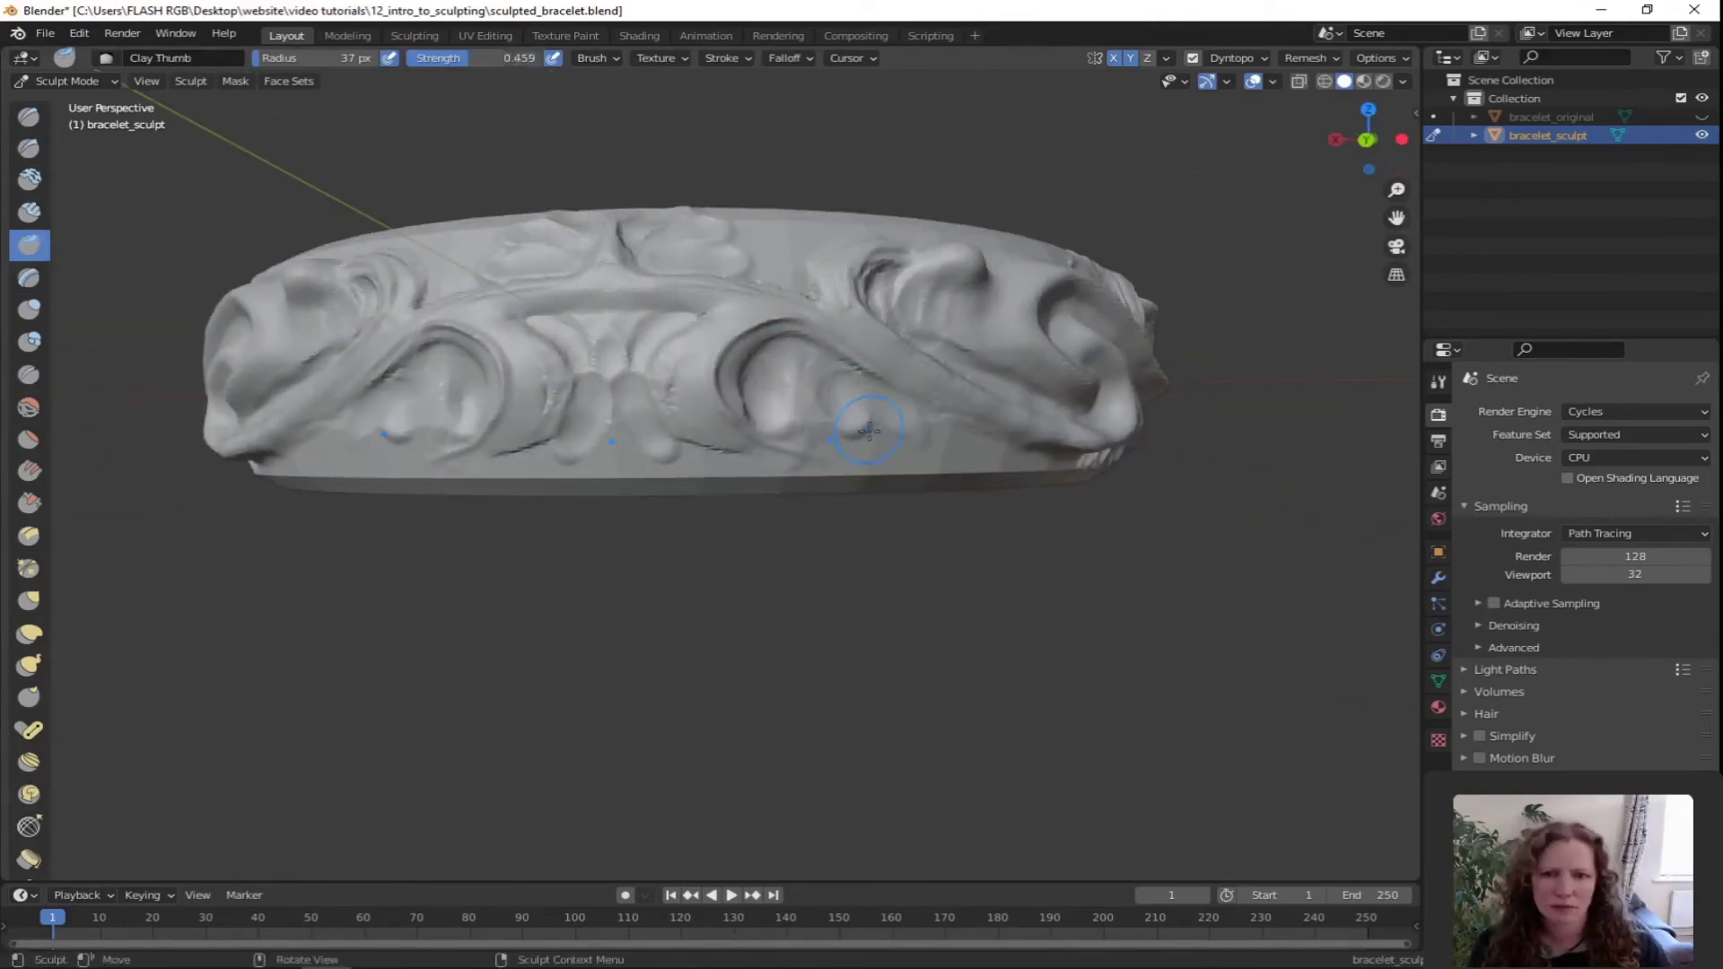
pyautogui.moveTo(868, 430); pyautogui.dragTo(823, 417, button='middle')
pyautogui.scroll(4, 823, 417)
pyautogui.moveTo(772, 298)
pyautogui.mouseDown()
pyautogui.moveTo(747, 422)
pyautogui.moveTo(782, 462)
pyautogui.mouseUp()
pyautogui.moveTo(823, 342); pyautogui.dragTo(862, 480)
pyautogui.moveTo(804, 343); pyautogui.dragTo(826, 469)
# Pinch the scroll edges with Pinch/Magnify and carve sharp creases around the curls with Draw Sharp at 37 px and strength 0.500
pyautogui.scroll(-6, 942, 369)
pyautogui.moveTo(943, 369); pyautogui.dragTo(708, 368, button='middle')
pyautogui.click(28, 568)
pyautogui.moveTo(722, 426)
pyautogui.mouseDown()
pyautogui.moveTo(635, 485)
pyautogui.moveTo(723, 408)
pyautogui.mouseUp()
pyautogui.click(30, 148)
pyautogui.click(598, 58)
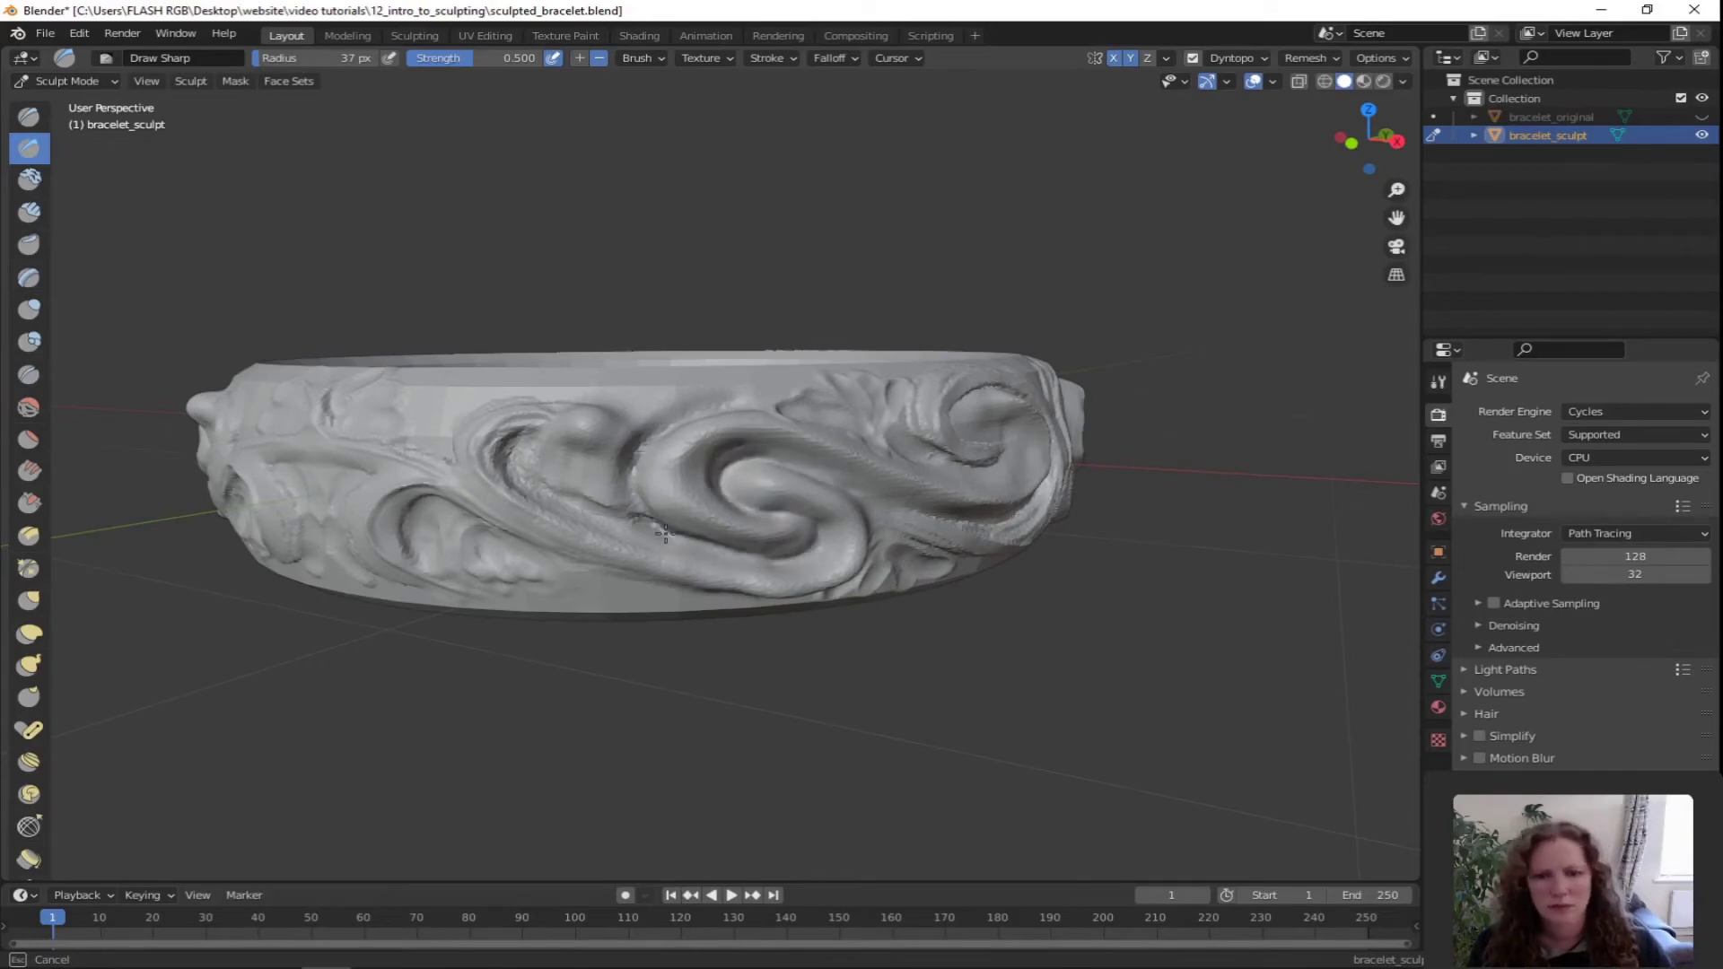
pyautogui.moveTo(682, 269); pyautogui.dragTo(829, 475, button='middle')
pyautogui.moveTo(834, 477)
pyautogui.mouseDown()
pyautogui.moveTo(801, 537)
pyautogui.moveTo(841, 584)
pyautogui.moveTo(680, 479)
pyautogui.mouseUp()
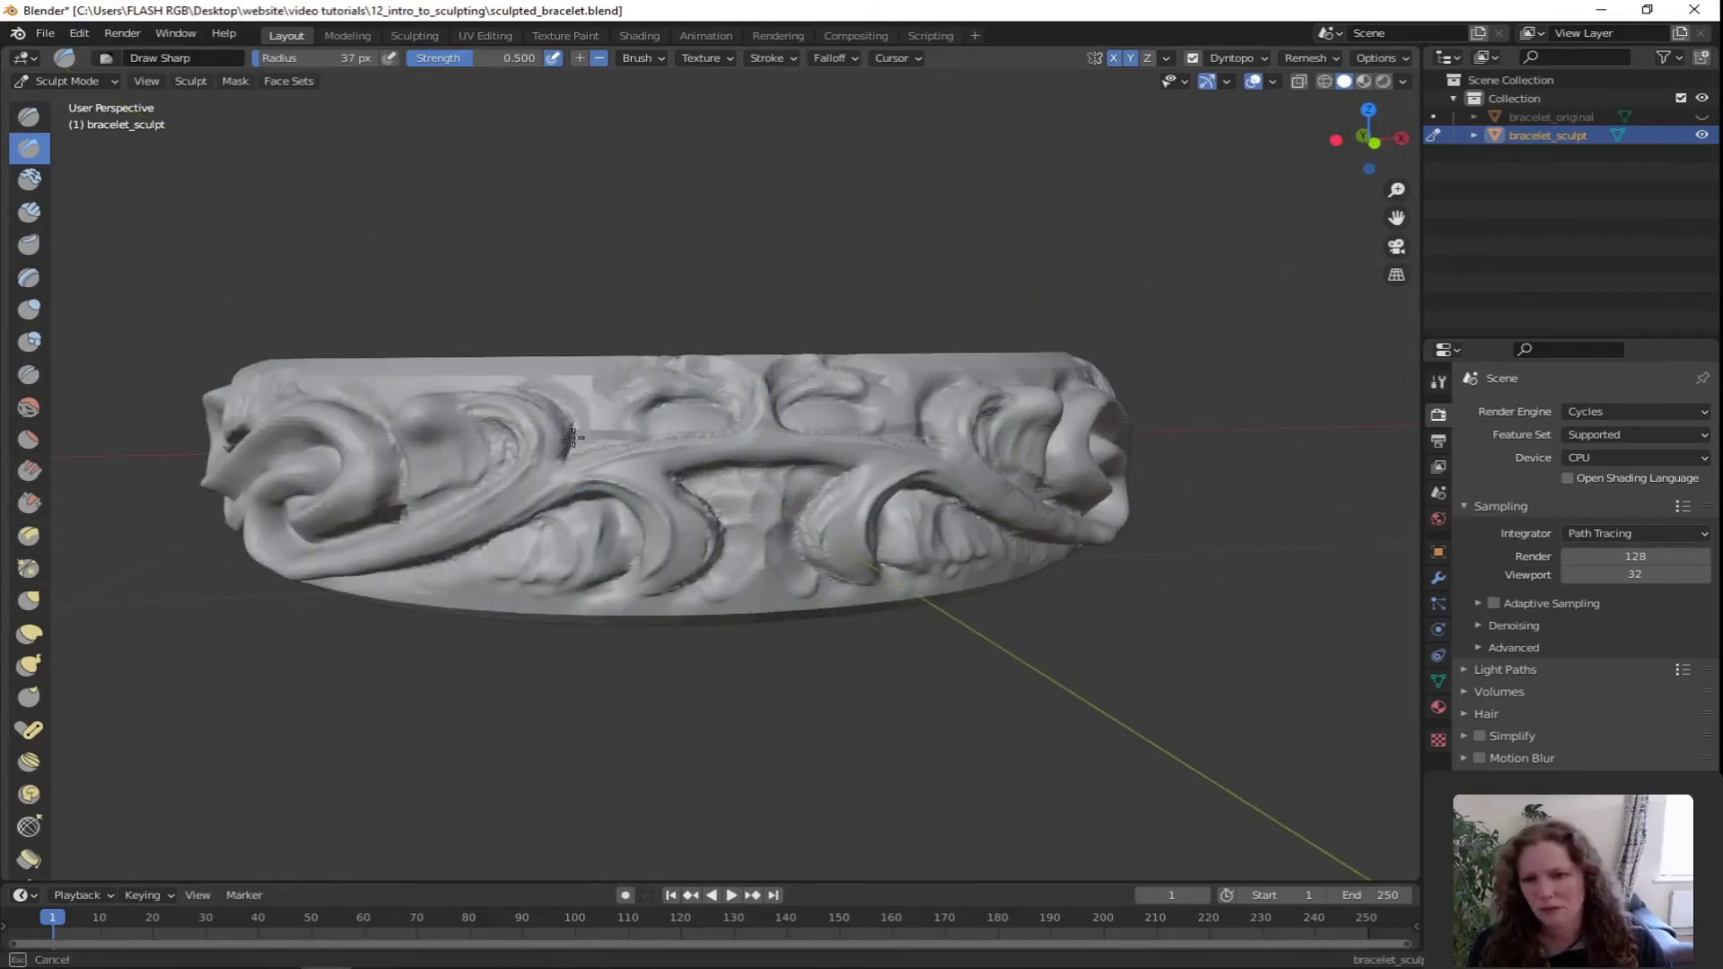
# Carve away the plain strip along the bracelet's lower rim with subtractive Clay Strips at a 21 px radius and strength 1.000
pyautogui.moveTo(933, 410)
pyautogui.mouseDown(button='middle')
pyautogui.moveTo(876, 416)
pyautogui.moveTo(691, 341)
pyautogui.moveTo(580, 353)
pyautogui.moveTo(751, 368)
pyautogui.moveTo(940, 554)
pyautogui.moveTo(753, 300)
pyautogui.moveTo(767, 312)
pyautogui.mouseUp(button='middle')
pyautogui.press('c')
pyautogui.moveTo(53, 431); pyautogui.dragTo(349, 332, button='middle')
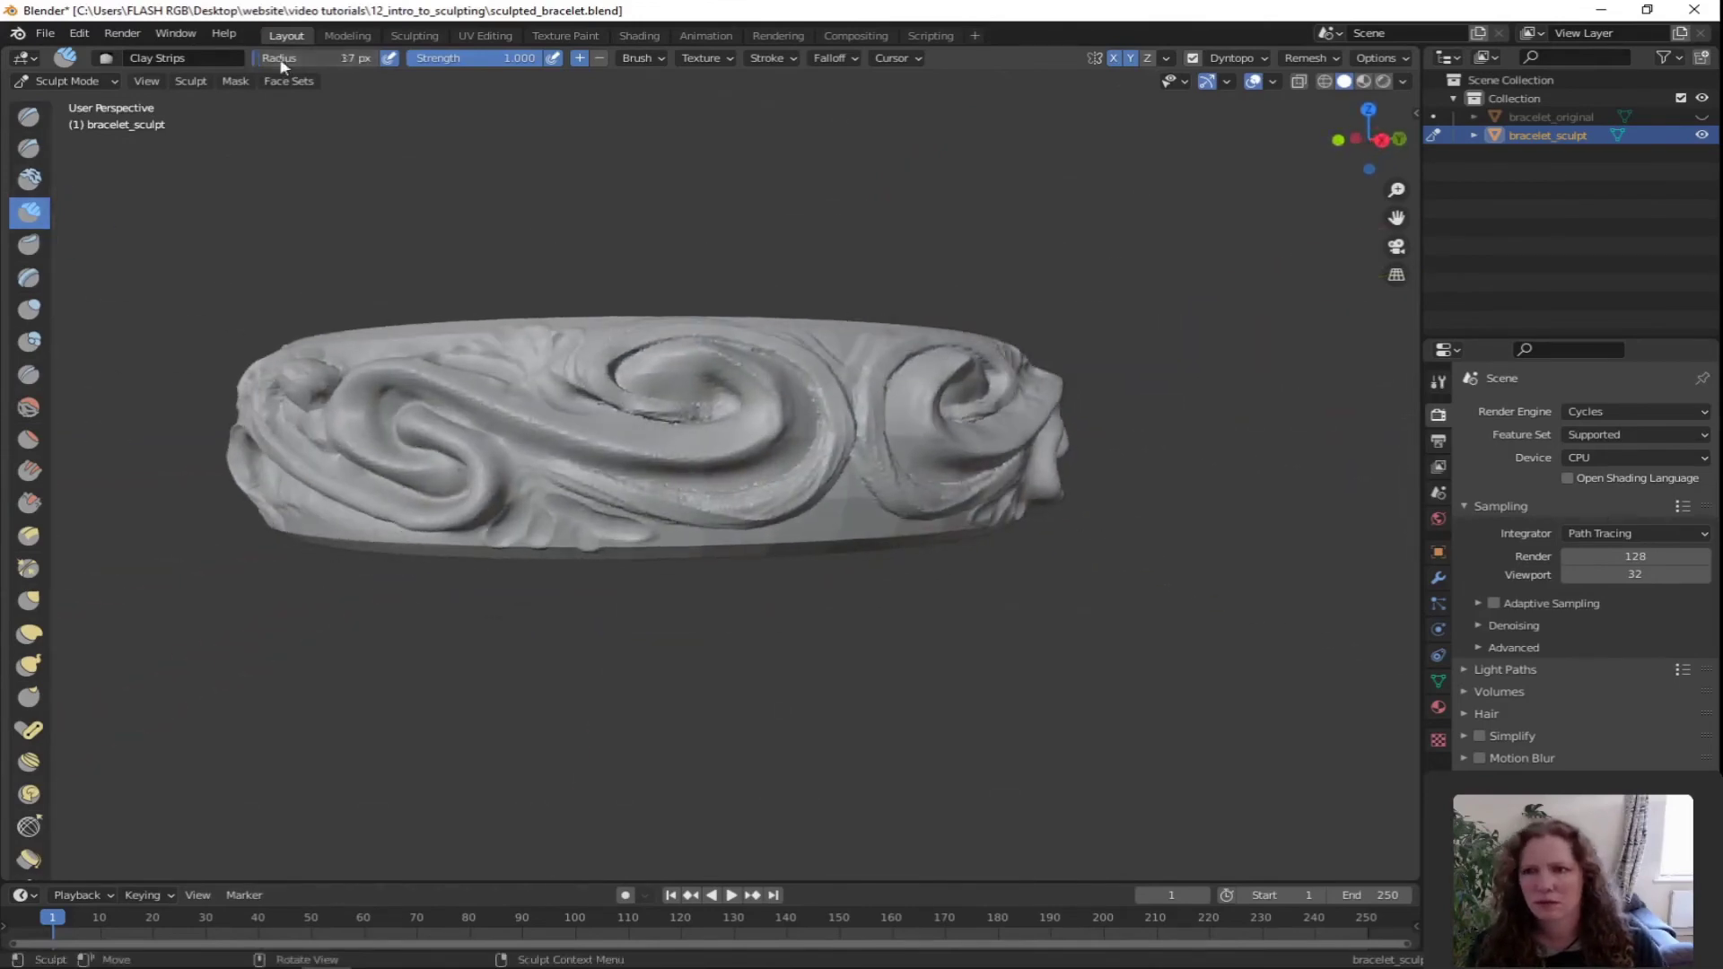
pyautogui.moveTo(791, 441); pyautogui.dragTo(654, 131, button='middle')
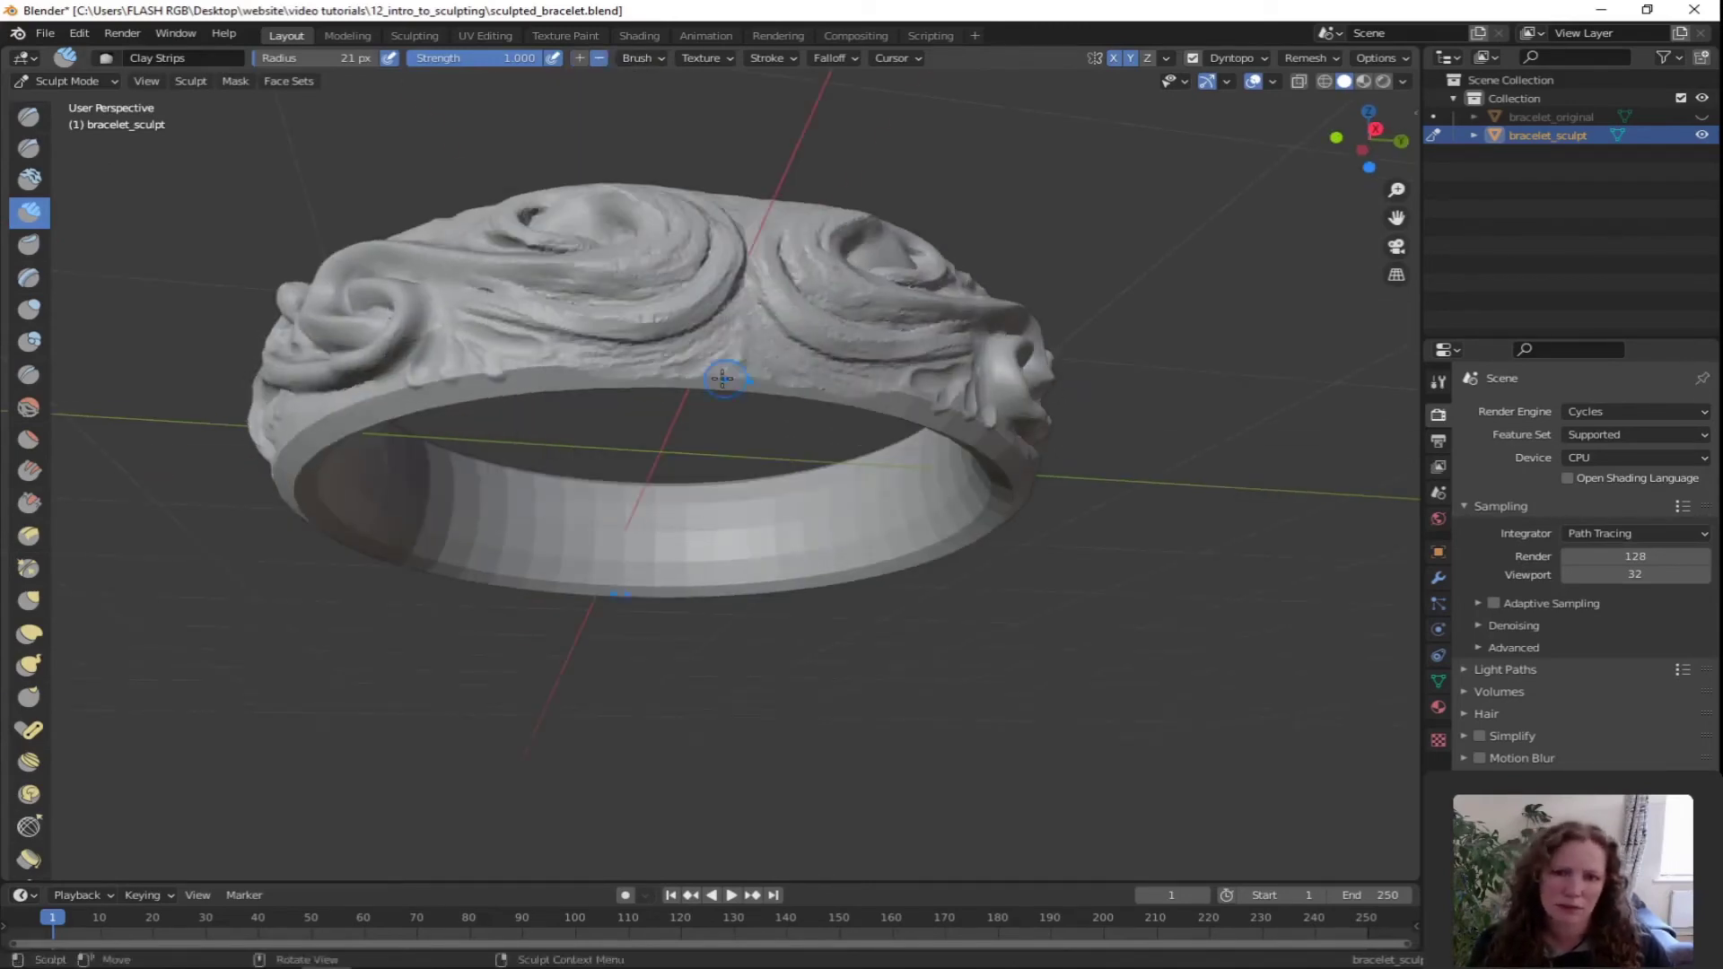
pyautogui.moveTo(731, 373); pyautogui.dragTo(876, 308, button='middle')
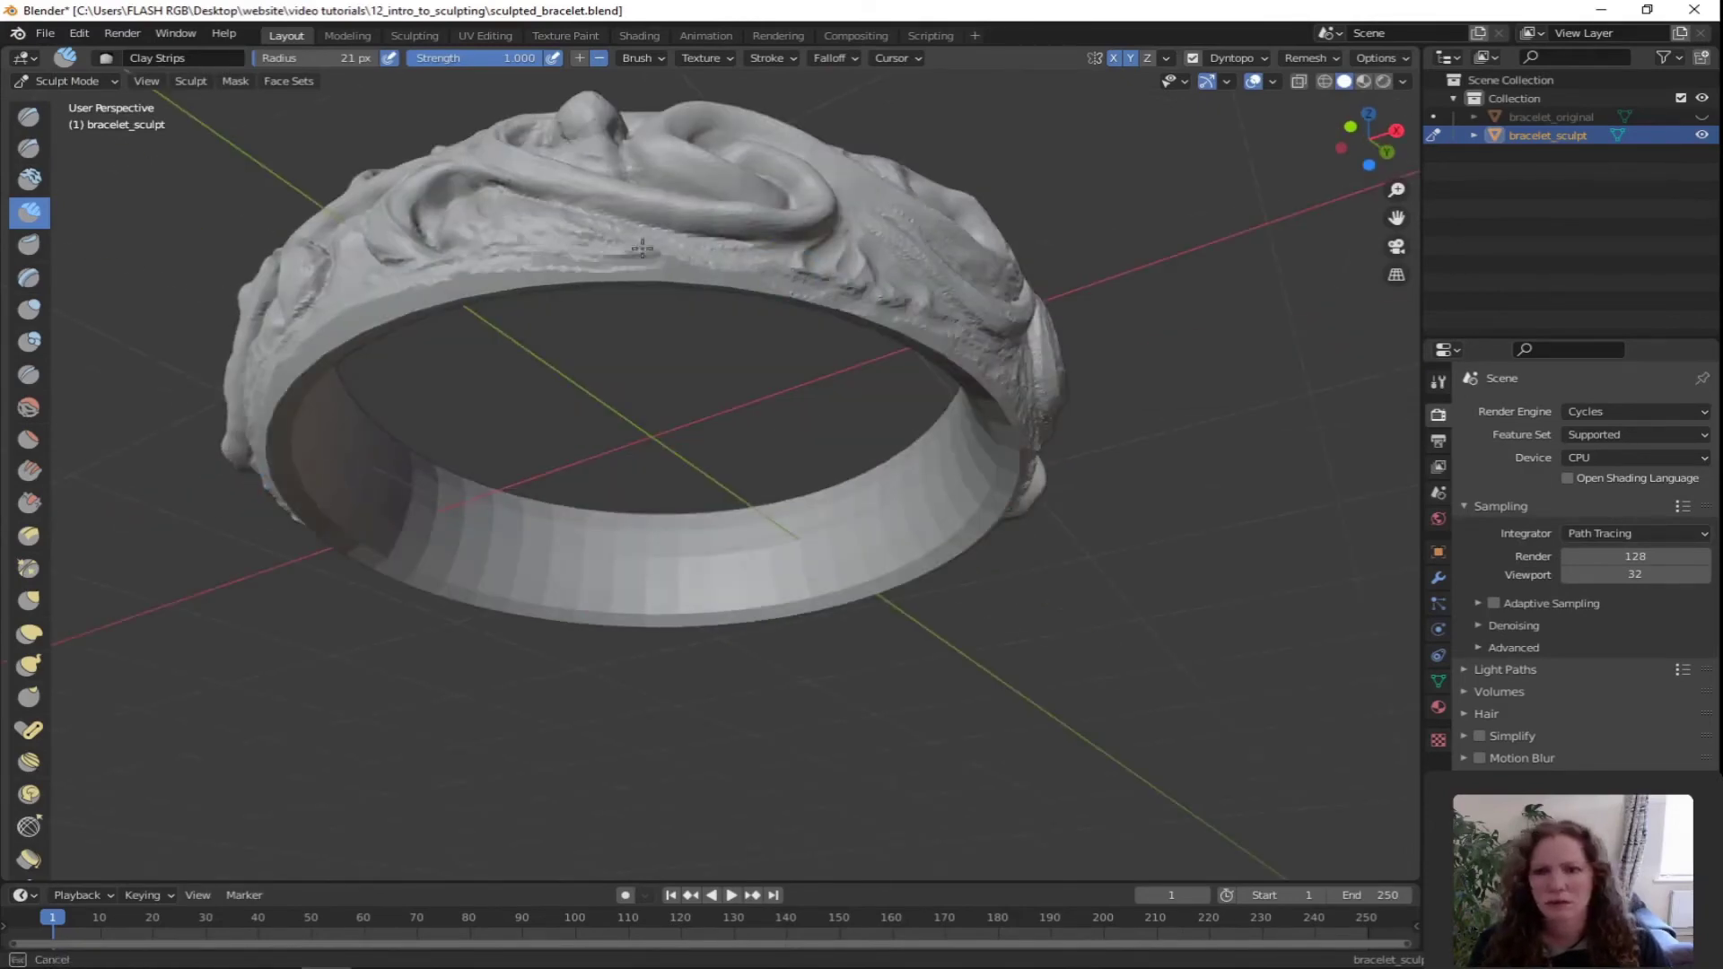
pyautogui.moveTo(643, 249); pyautogui.dragTo(720, 331, button='middle')
# Cut fine leaf-like grooves beneath the central arch with the Draw Sharp brush at 21 px and strength 0.500
pyautogui.click(29, 148)
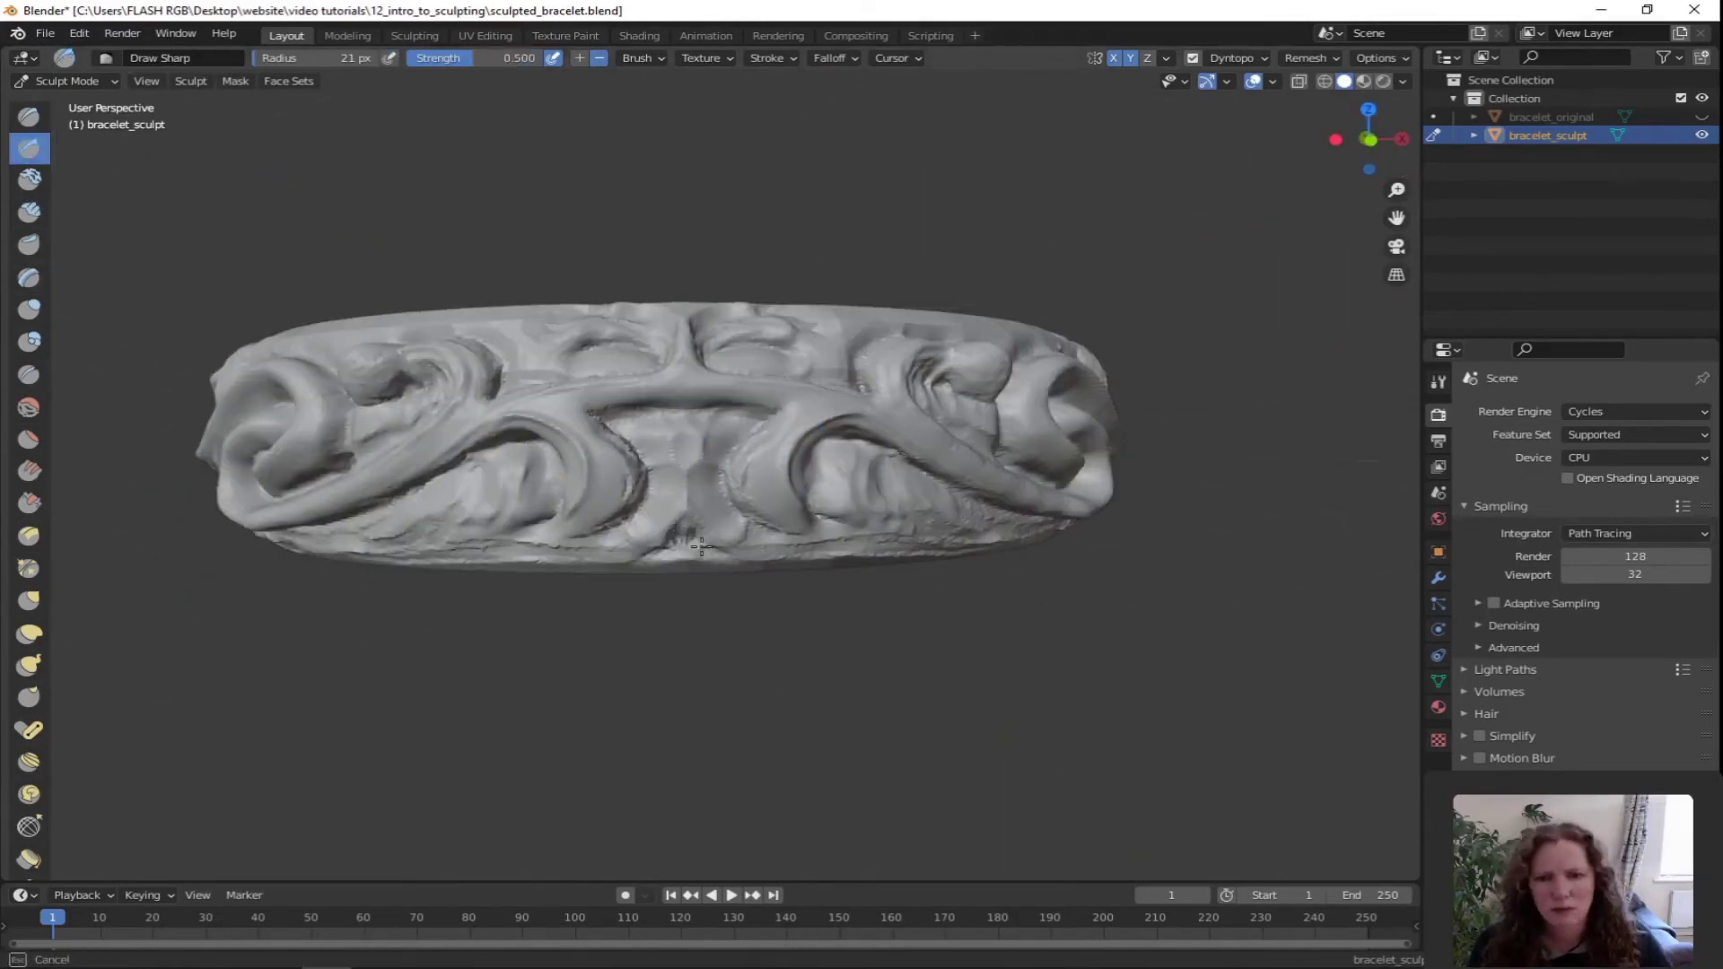
pyautogui.moveTo(663, 493); pyautogui.dragTo(667, 489)
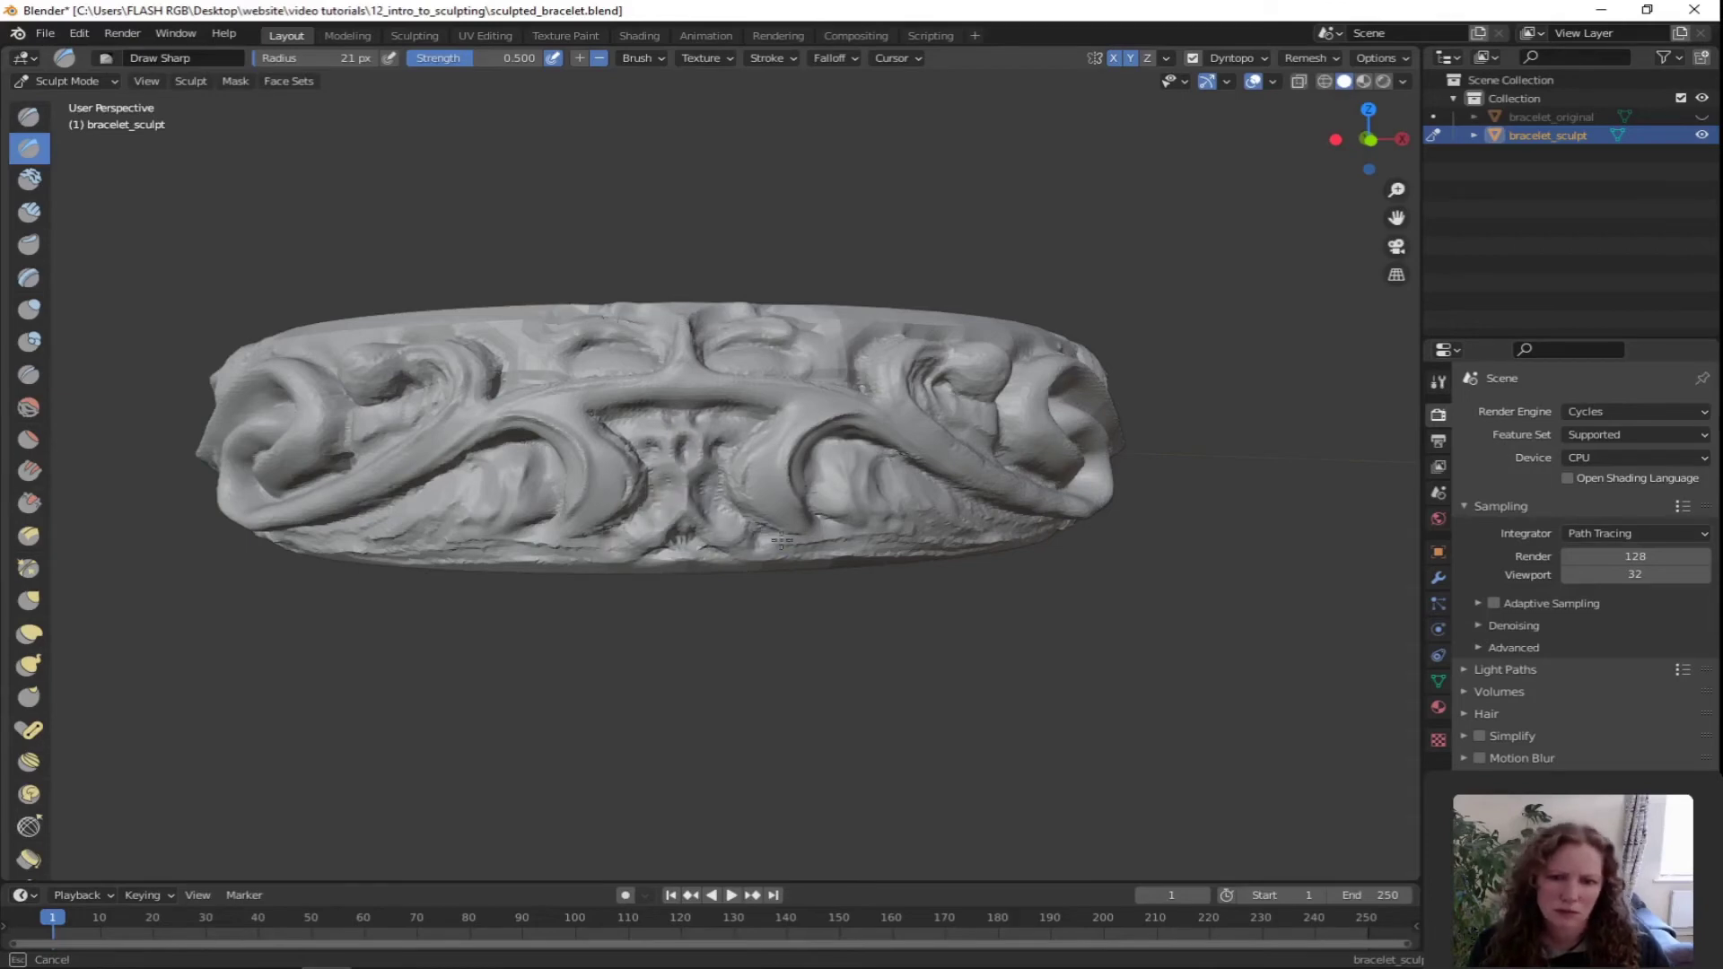
pyautogui.moveTo(781, 542)
pyautogui.mouseDown()
pyautogui.moveTo(852, 531)
pyautogui.moveTo(692, 395)
pyautogui.mouseUp()
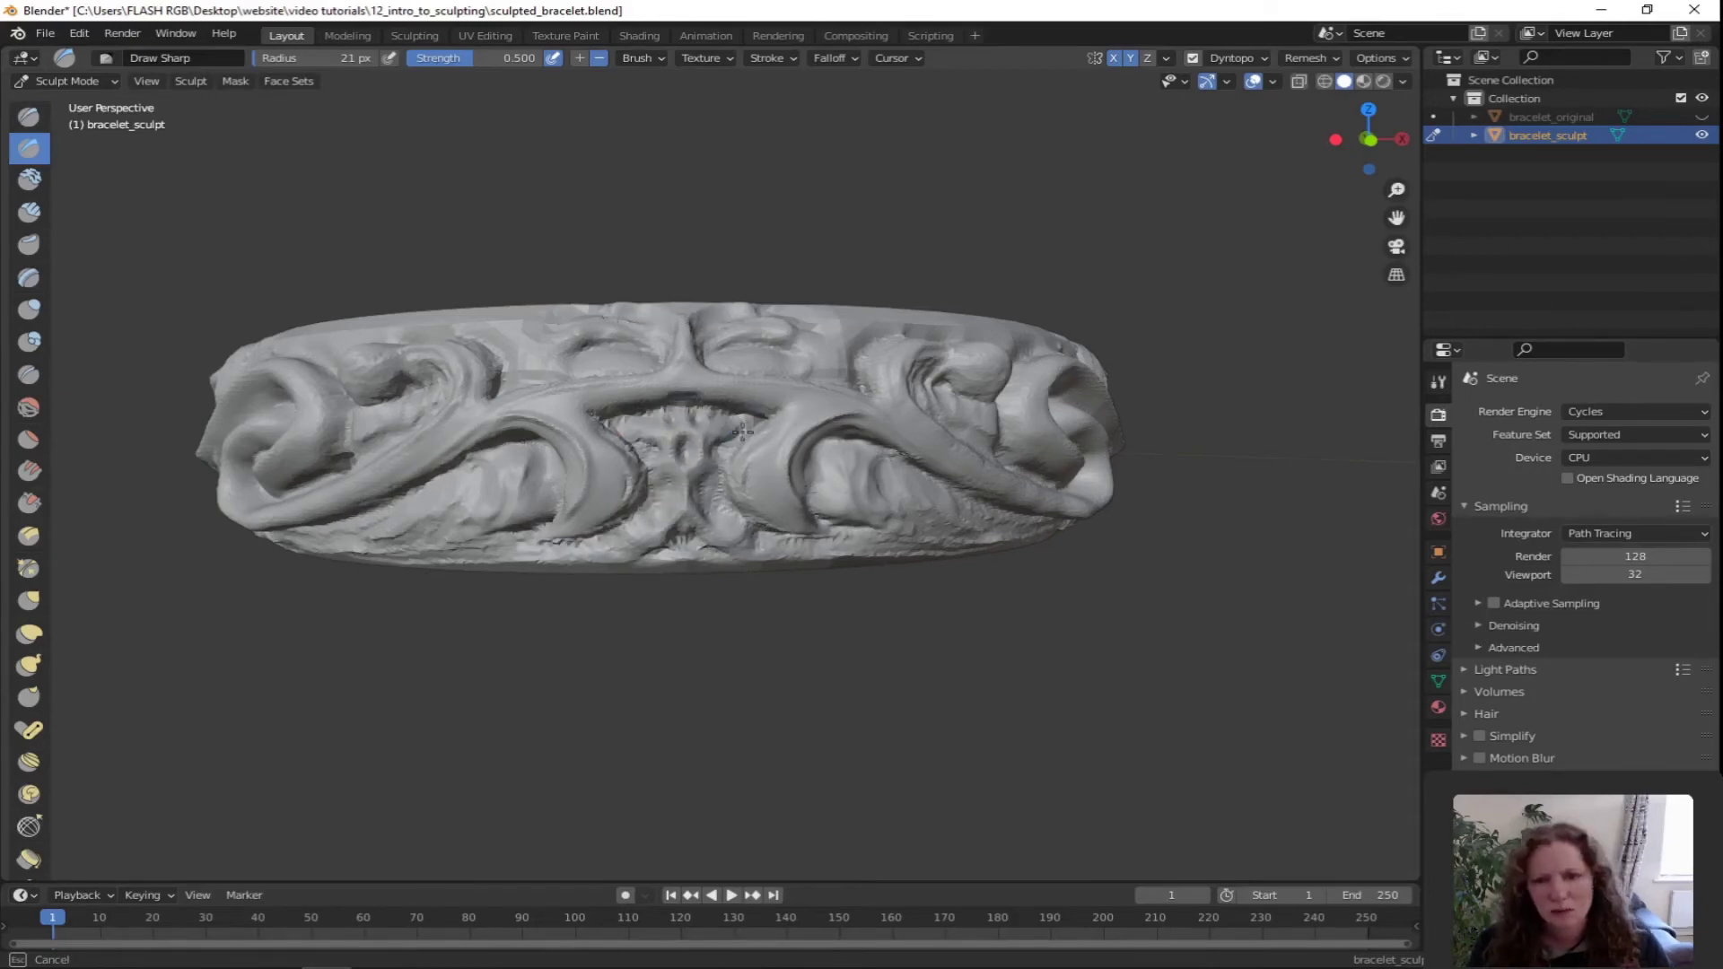
# Puff up the knobs near the upper rim with Inflate/Deflate at 21 px and shape the upper edge with Clay Thumb at strength 0.459
pyautogui.moveTo(742, 432)
pyautogui.mouseDown(button='middle')
pyautogui.moveTo(703, 434)
pyautogui.moveTo(679, 511)
pyautogui.mouseUp(button='middle')
pyautogui.press('i')
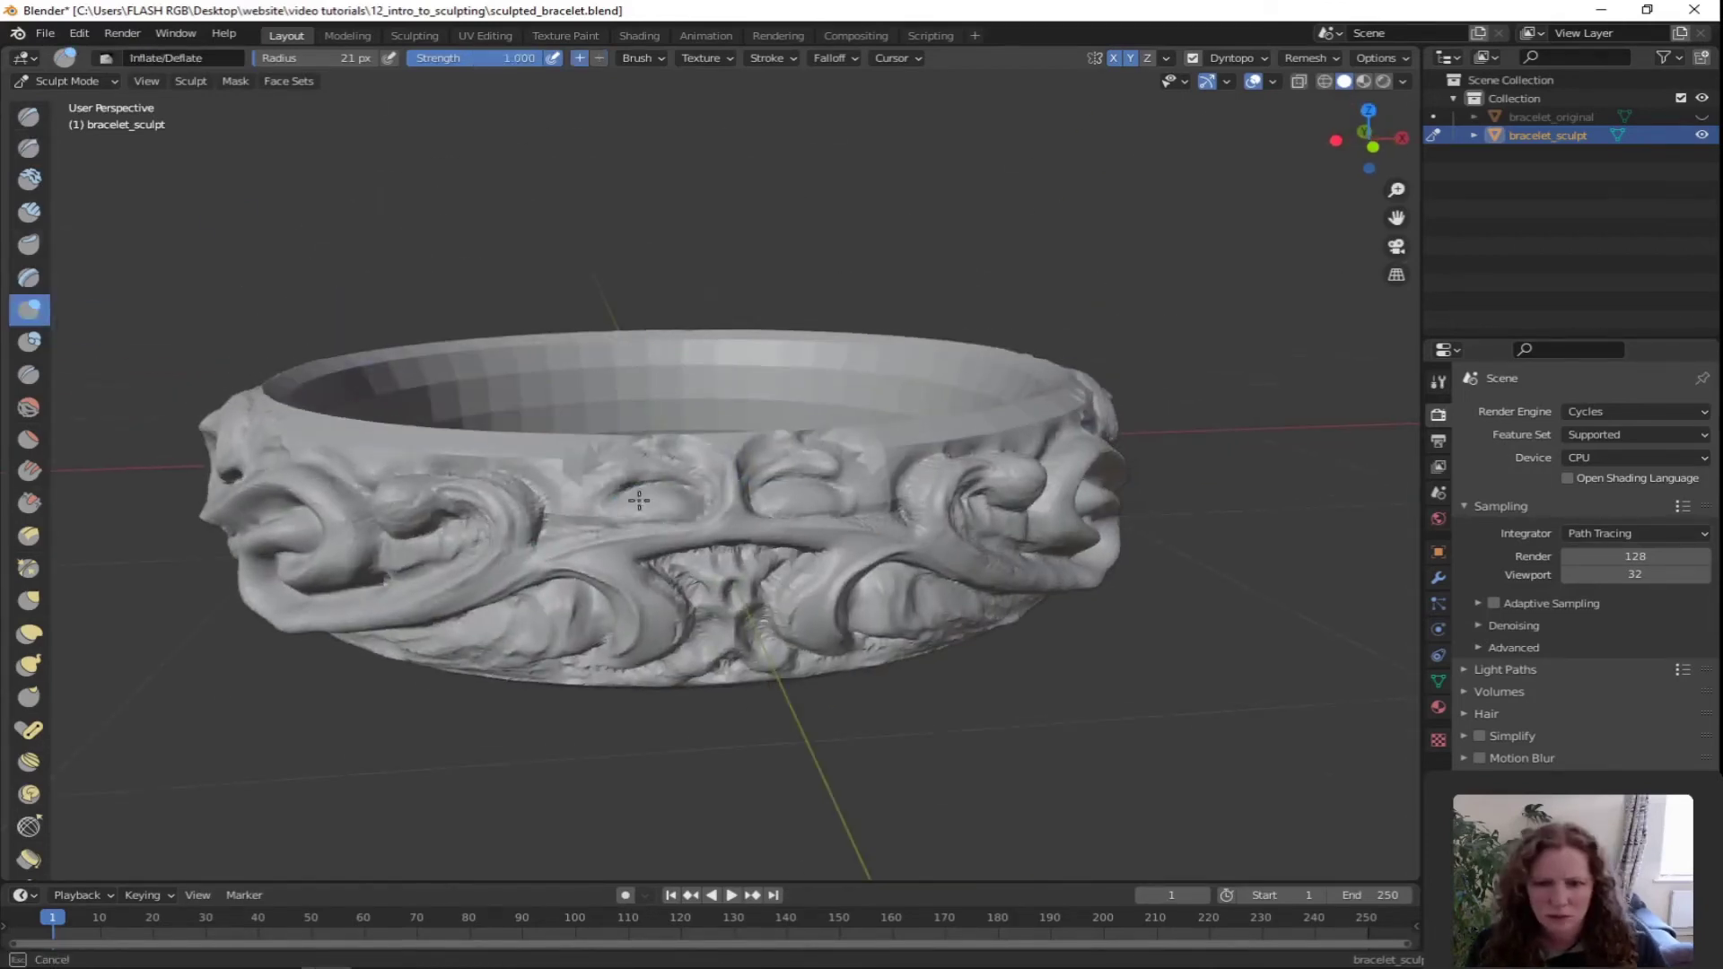
pyautogui.moveTo(687, 511)
pyautogui.mouseDown()
pyautogui.moveTo(600, 454)
pyautogui.moveTo(549, 472)
pyautogui.mouseUp()
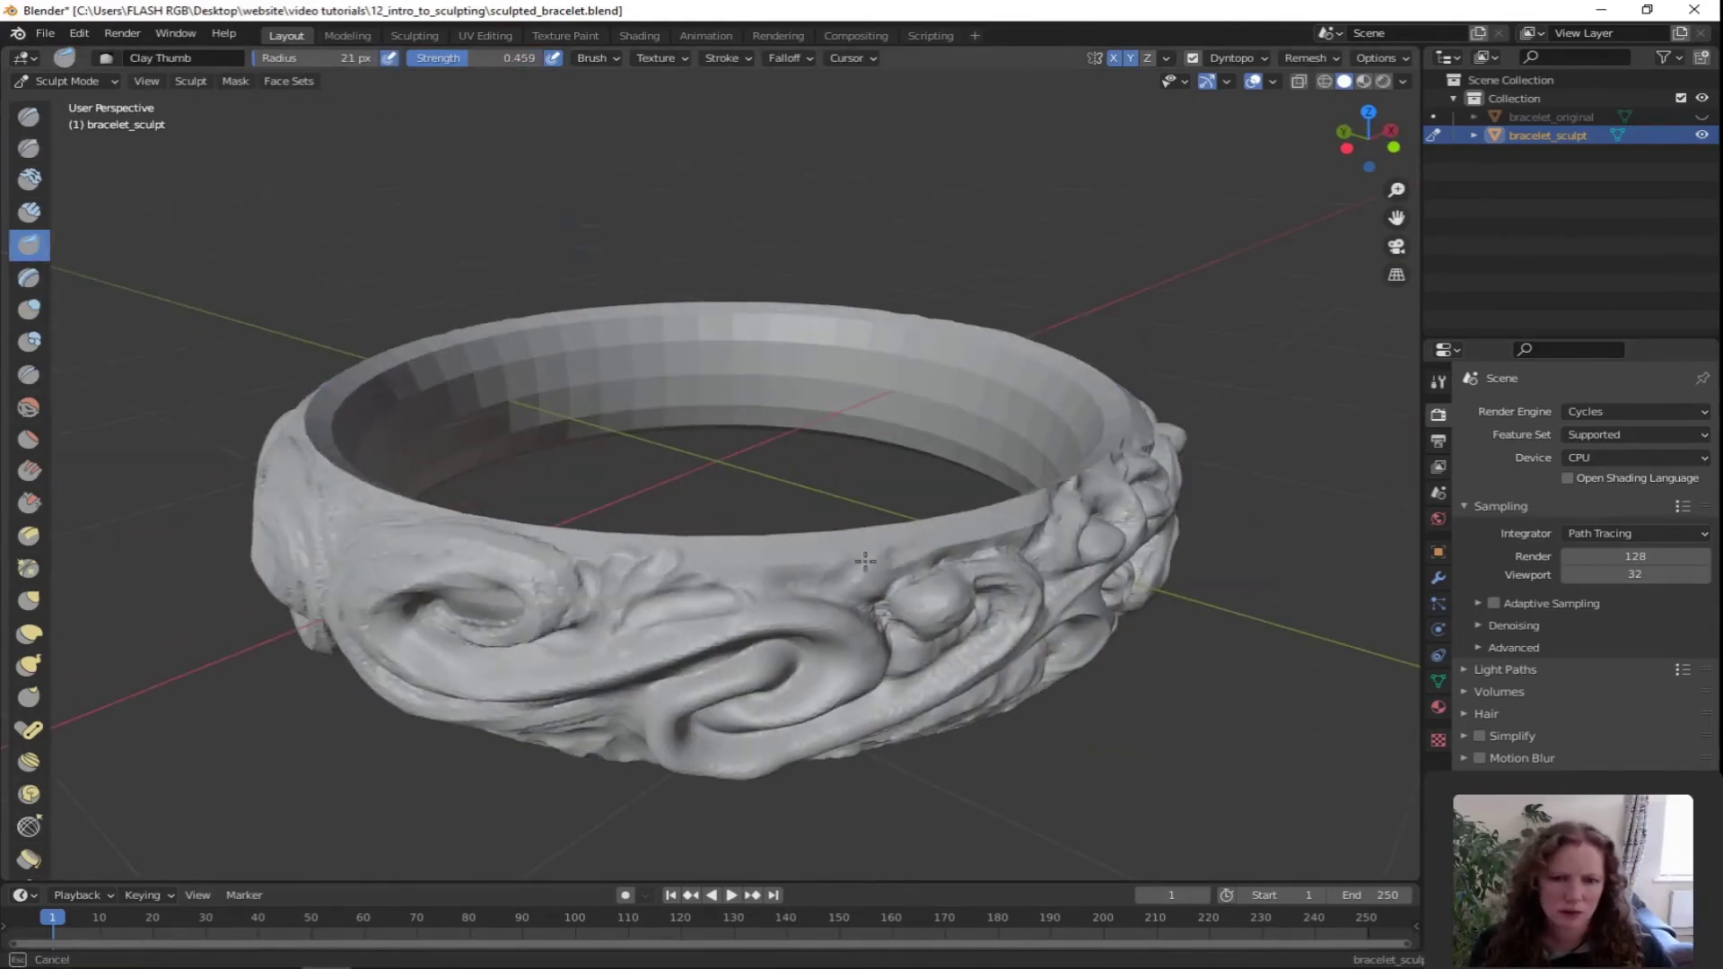
pyautogui.moveTo(720, 569); pyautogui.dragTo(933, 514, button='middle')
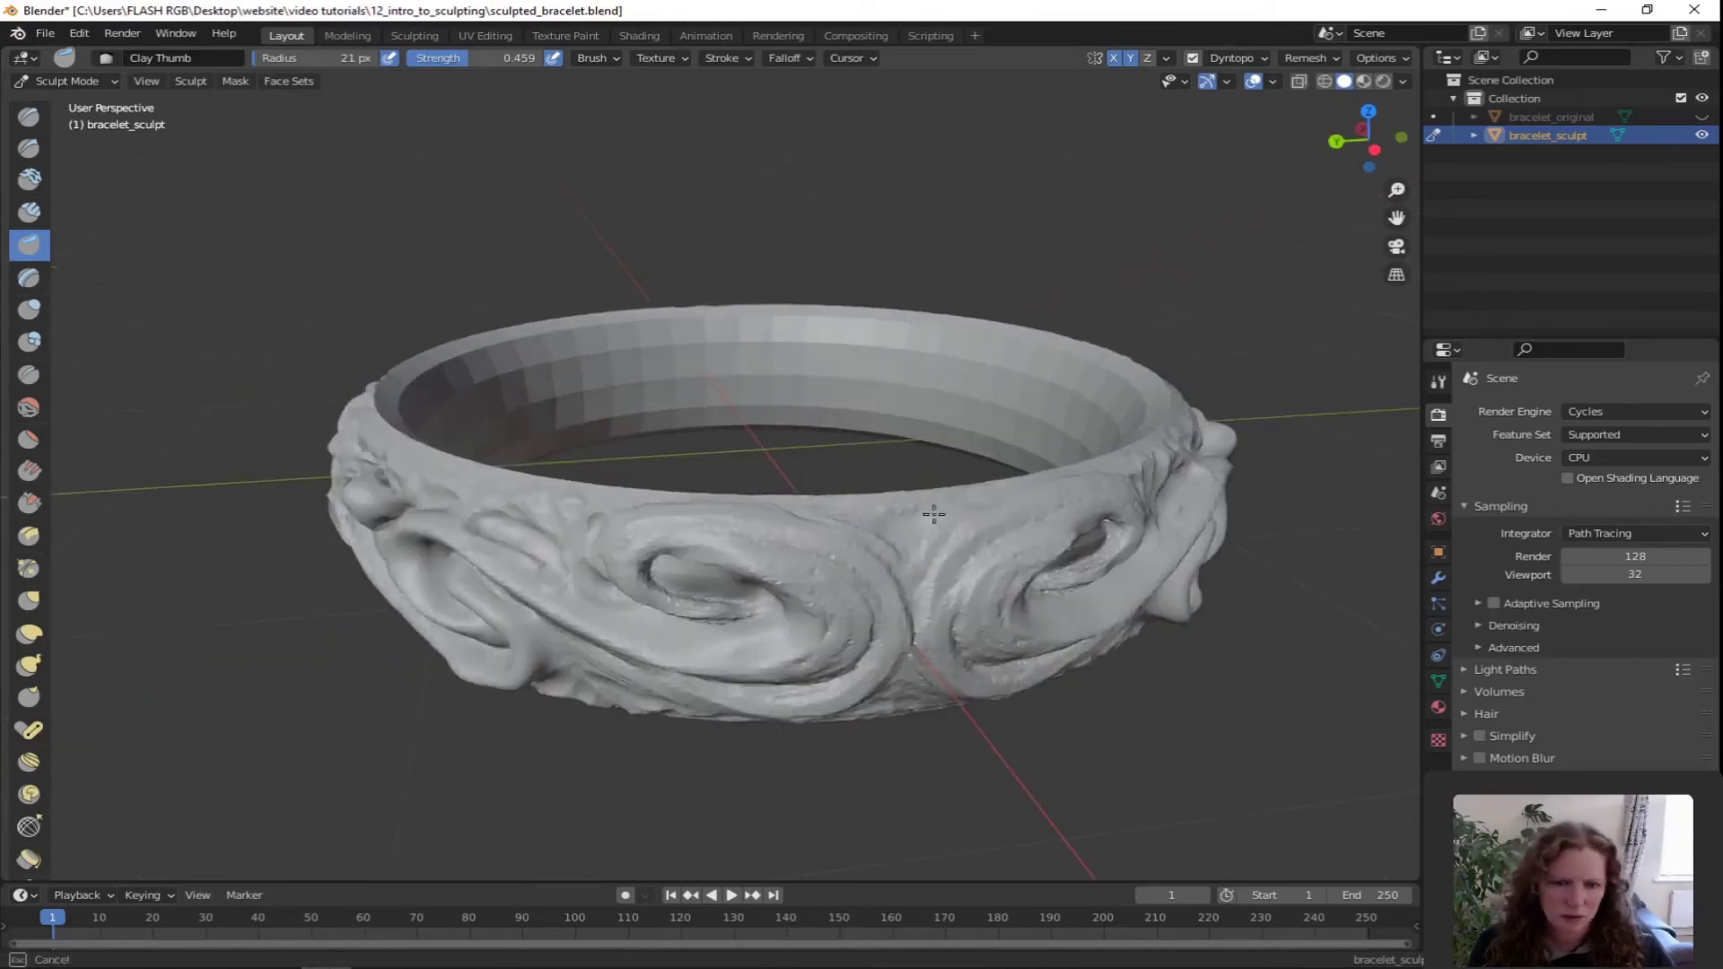
pyautogui.moveTo(948, 514); pyautogui.dragTo(927, 569)
# Sharpen the flutes and creases around the S-shaped scroll with the Draw Sharp brush at 21 px and strength 0.500
pyautogui.click(29, 148)
pyautogui.moveTo(927, 572); pyautogui.dragTo(721, 503, button='middle')
pyautogui.moveTo(850, 466); pyautogui.dragTo(947, 408, button='middle')
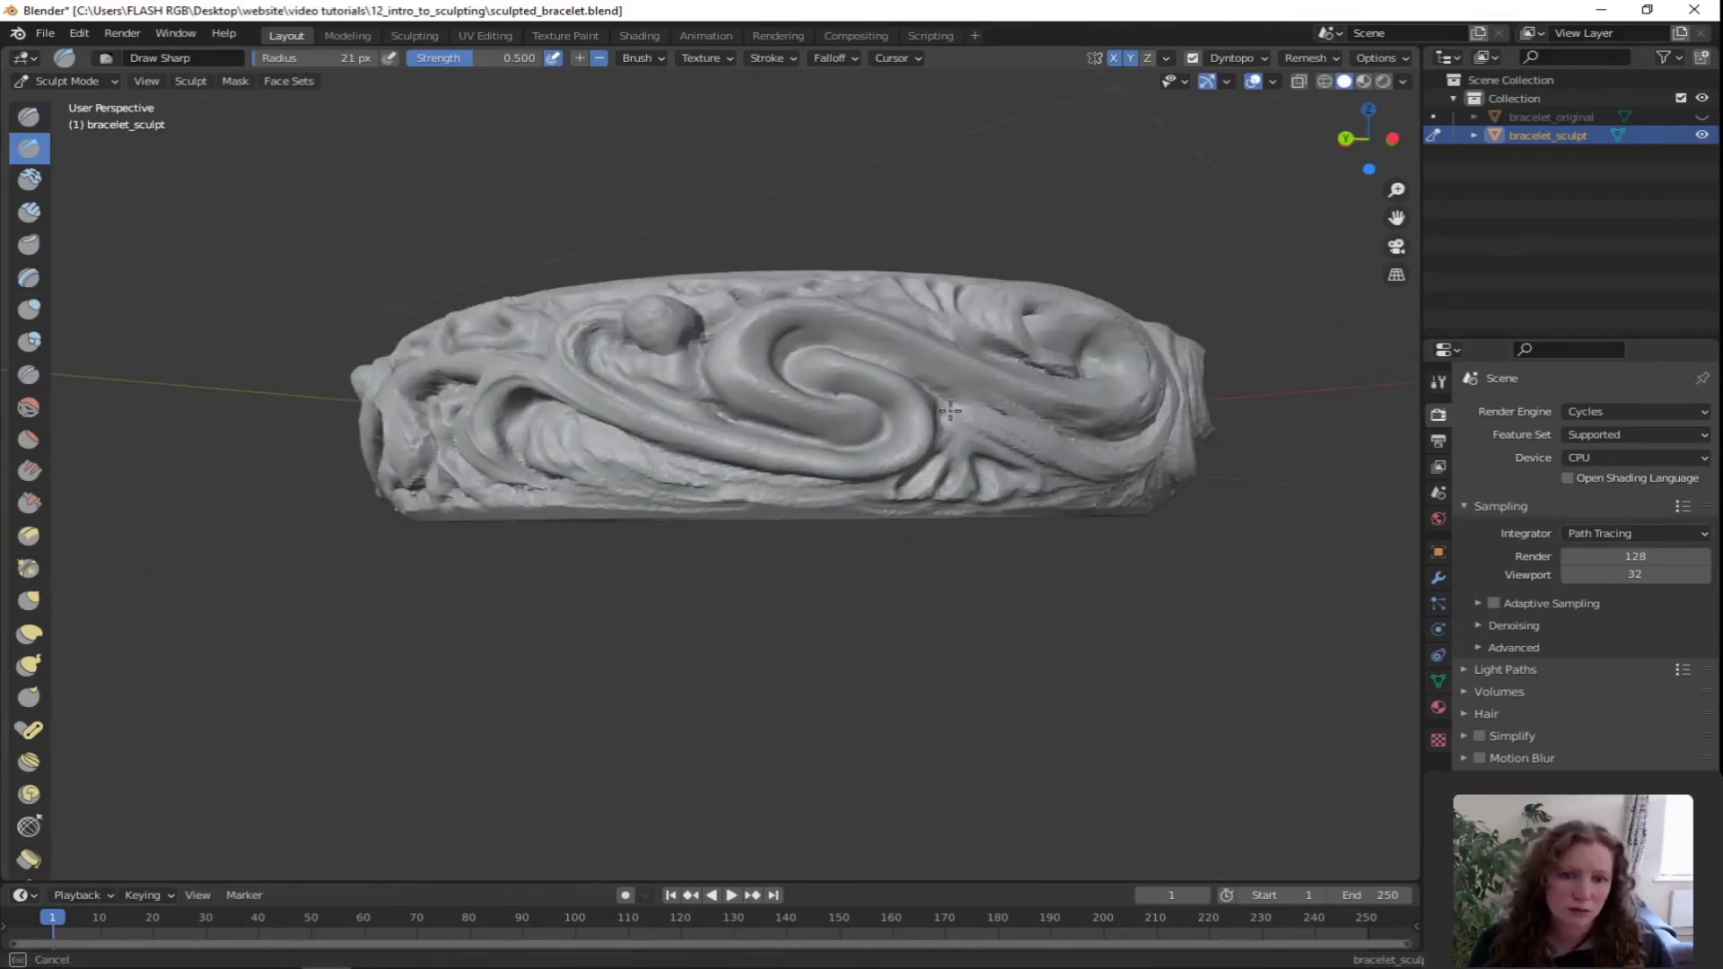
pyautogui.moveTo(775, 411); pyautogui.dragTo(838, 493, button='middle')
pyautogui.scroll(3, 752, 564)
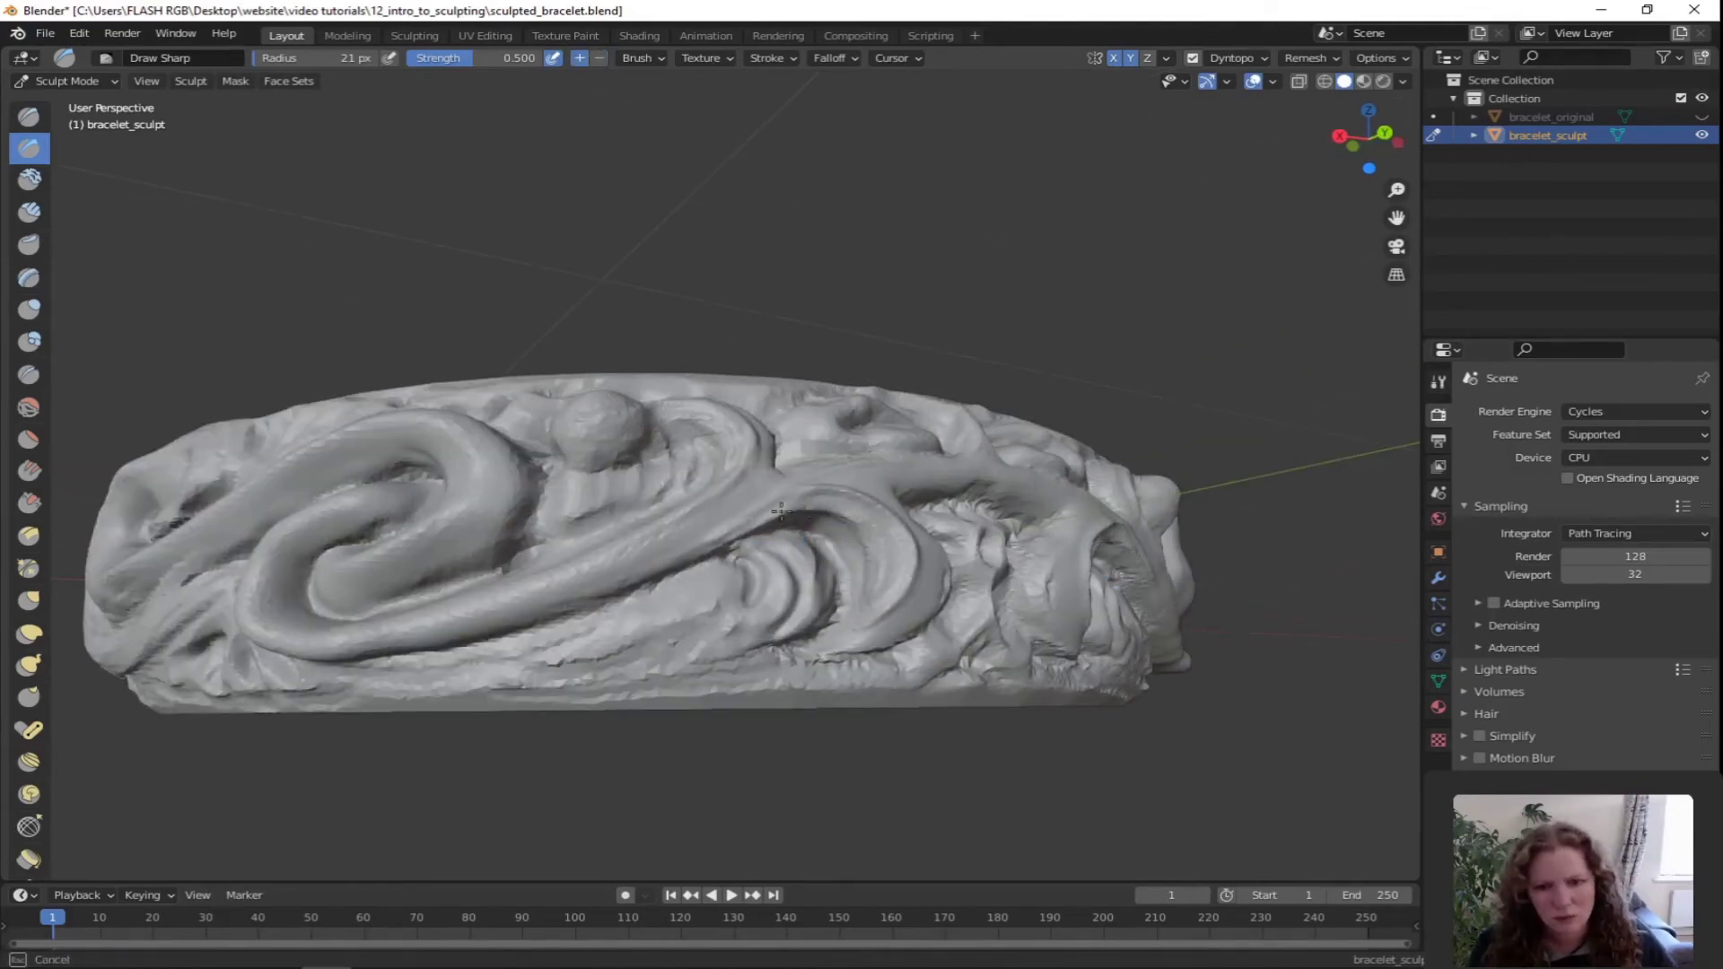
# Smooth the curl beneath the arched band at strength 0.700 and cut creases below the long scroll stem with Draw Sharp
pyautogui.hotkey('shift', 's')
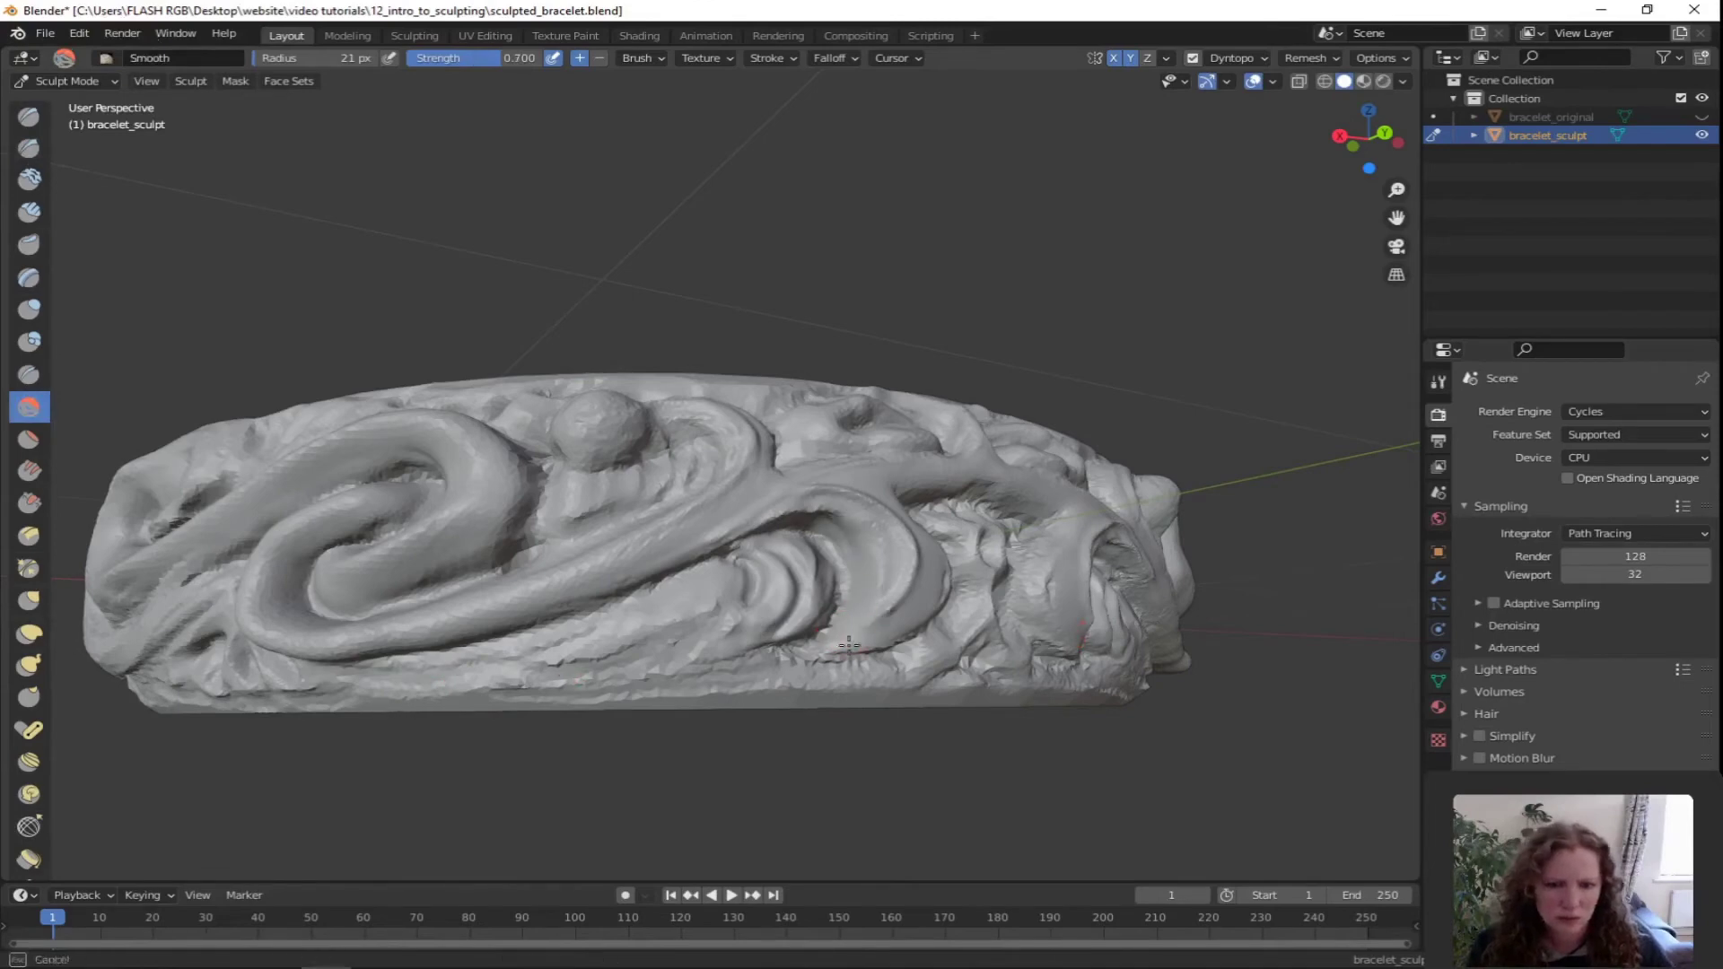
pyautogui.click(30, 148)
pyautogui.moveTo(553, 624)
pyautogui.mouseDown()
pyautogui.moveTo(666, 581)
pyautogui.moveTo(638, 626)
pyautogui.mouseUp()
# Texture the gap below the long scroll stem and the hollow under the round bulb with Clay Thumb at 21 px and strength 1.000
pyautogui.click(30, 244)
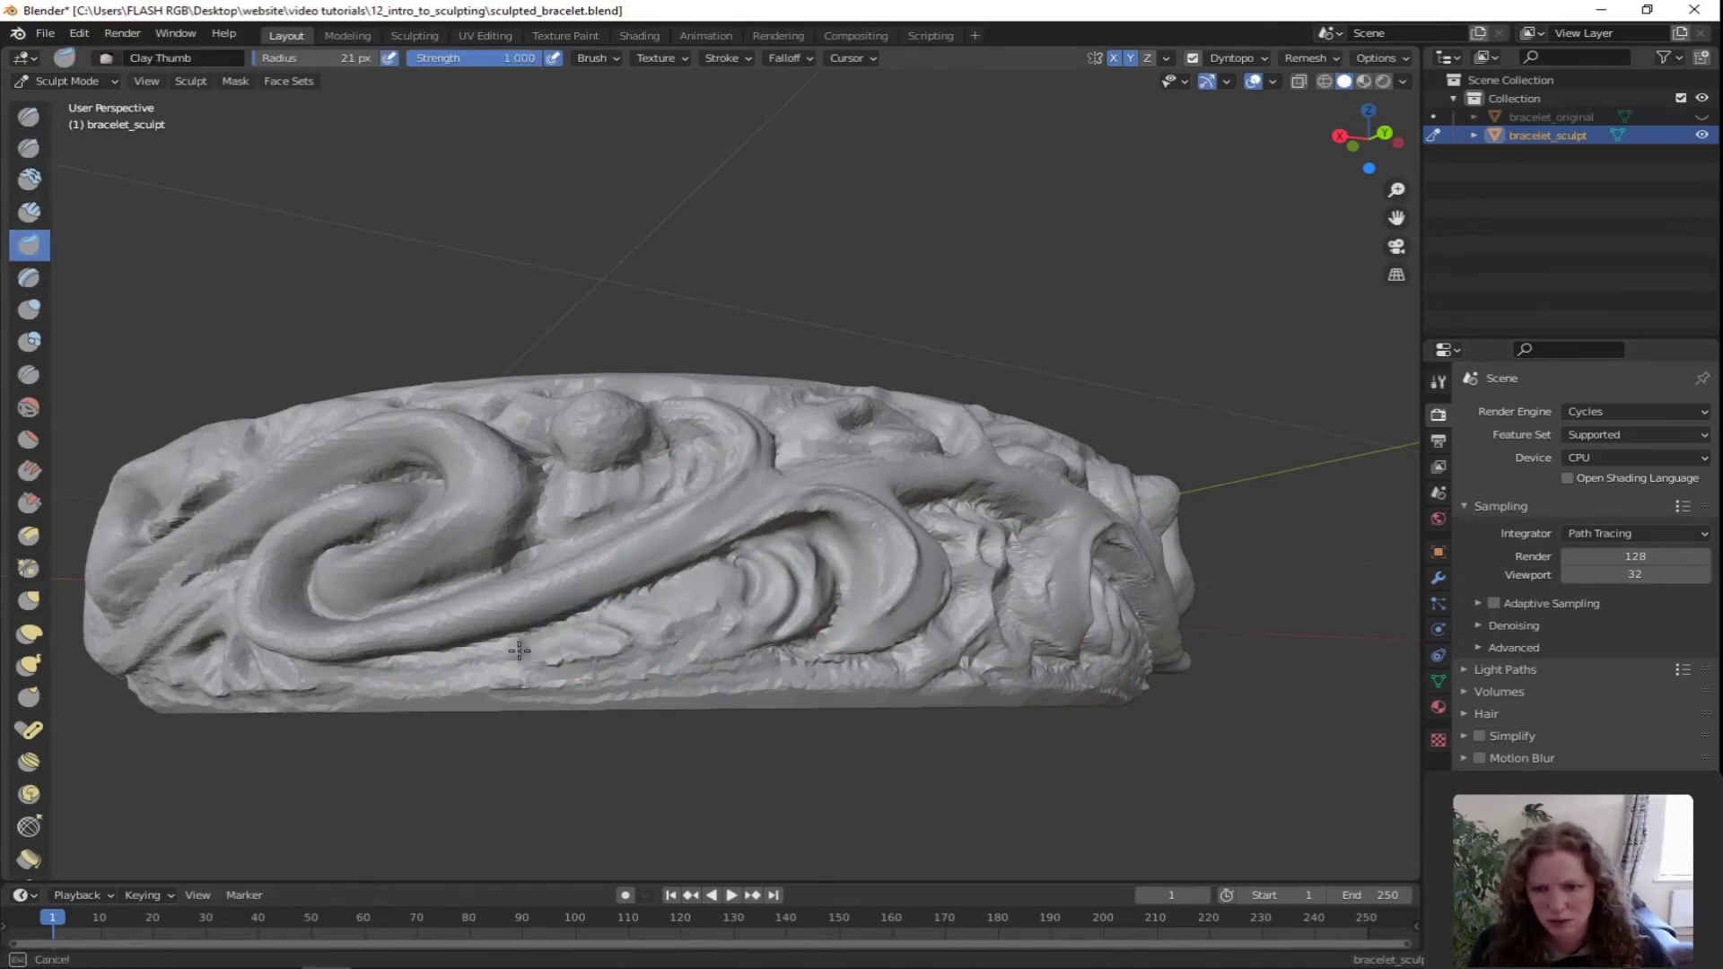
pyautogui.moveTo(519, 650); pyautogui.dragTo(637, 668)
pyautogui.moveTo(759, 670); pyautogui.dragTo(778, 693)
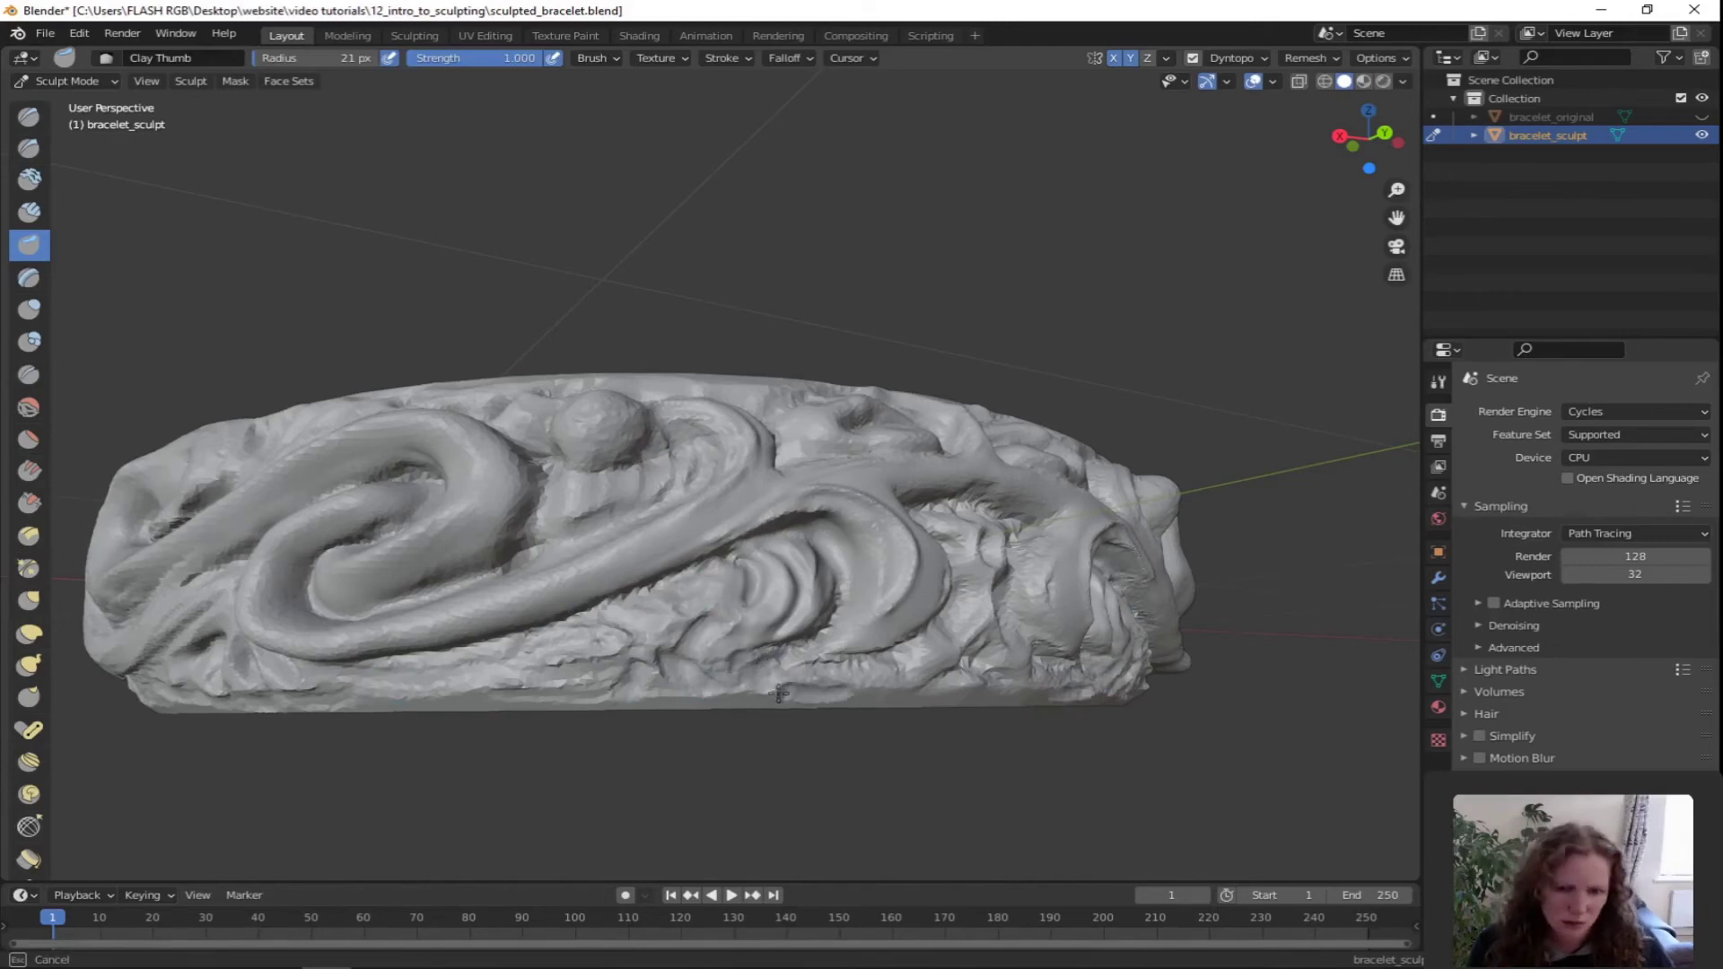
pyautogui.moveTo(469, 678); pyautogui.dragTo(451, 690)
pyautogui.moveTo(577, 503); pyautogui.dragTo(674, 481)
# Carve sharp grooves into the textured gaps around the scroll stem with subtractive Draw Sharp at 21 px and strength 0.500
pyautogui.click(29, 148)
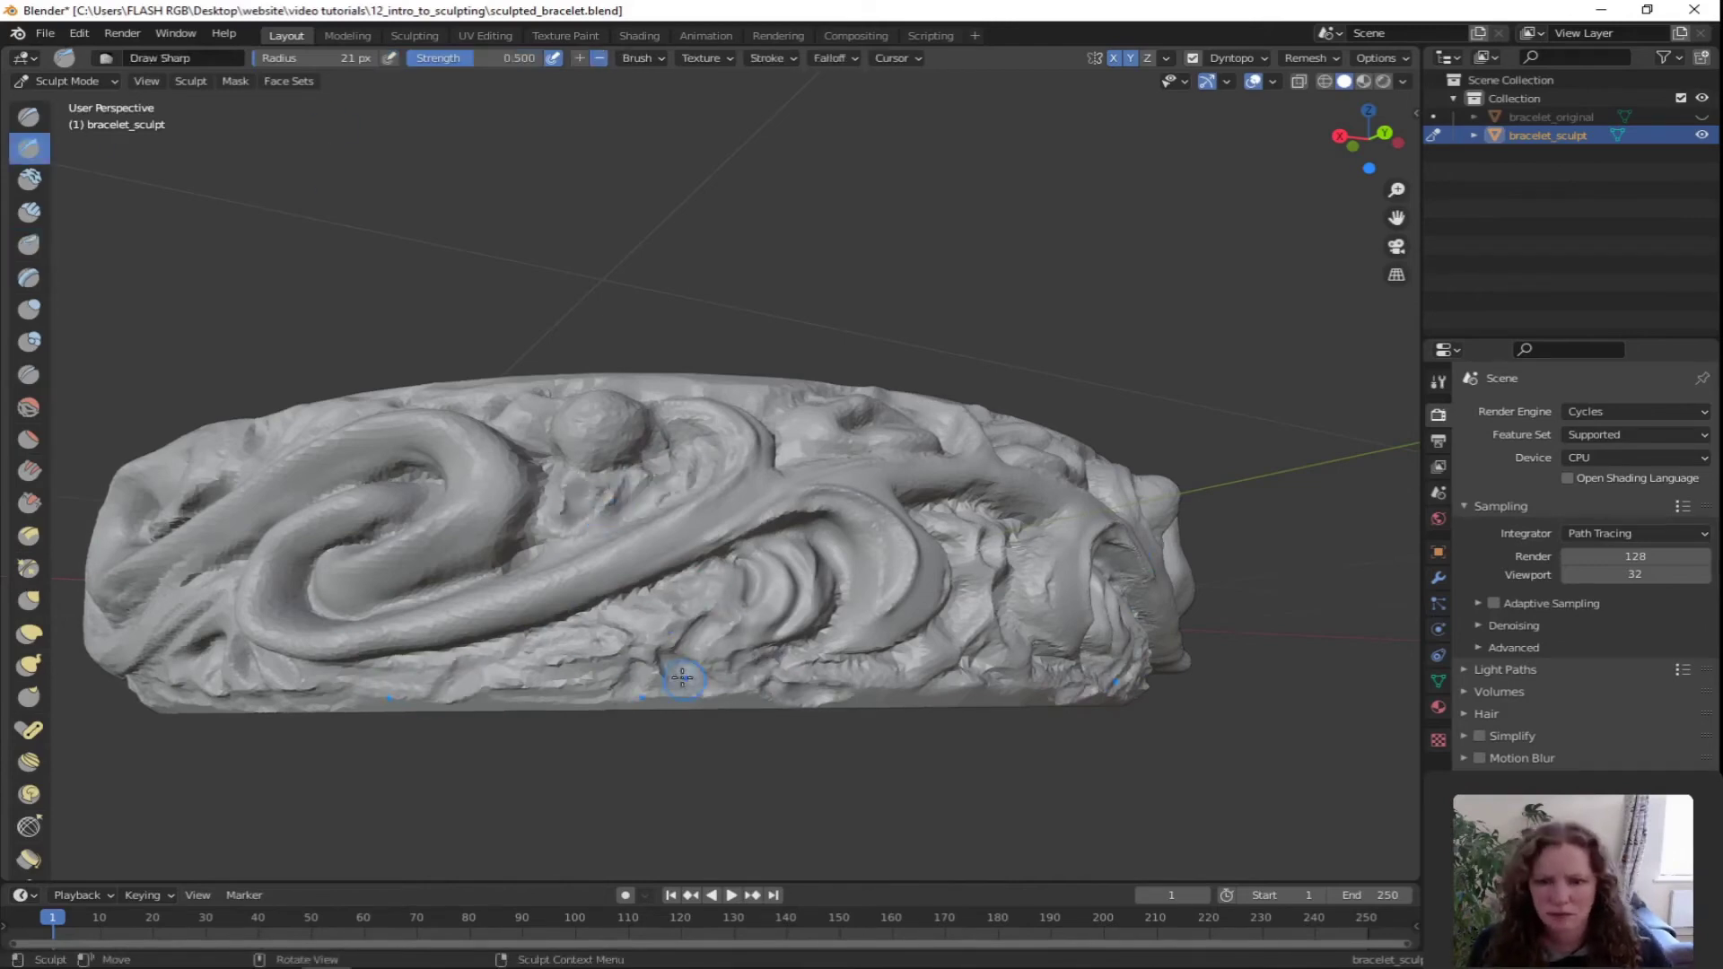
pyautogui.moveTo(698, 639); pyautogui.dragTo(584, 639)
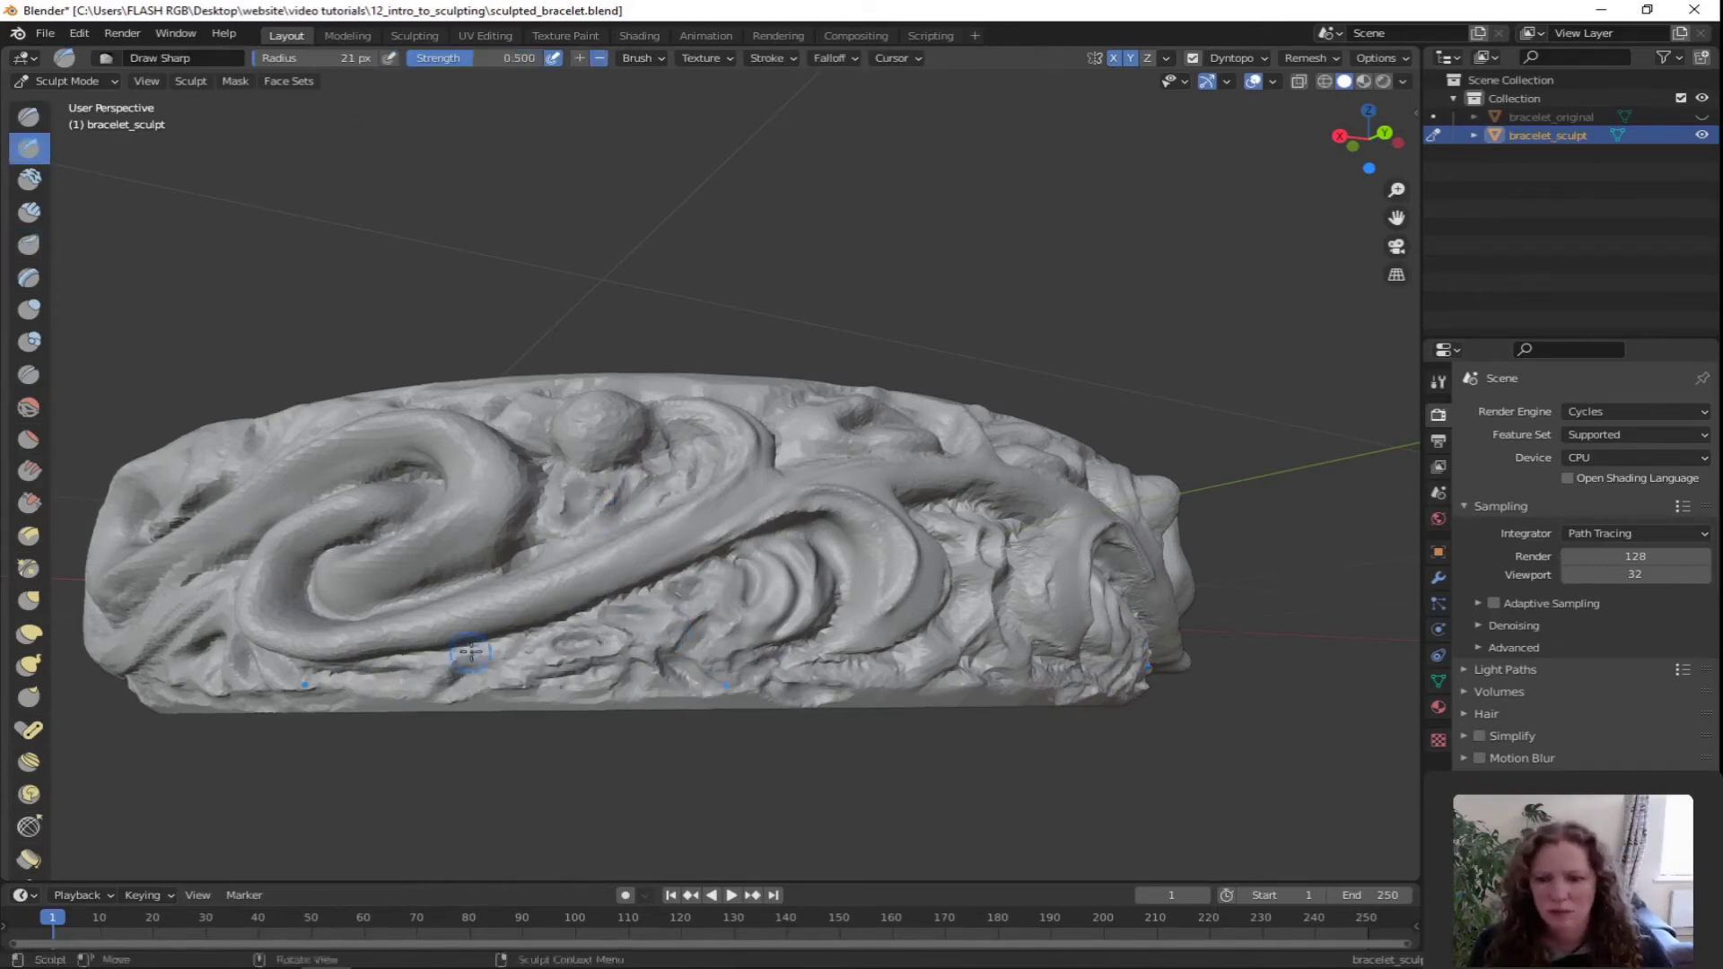
pyautogui.moveTo(470, 652); pyautogui.dragTo(521, 534, button='middle')
pyautogui.moveTo(702, 540); pyautogui.dragTo(764, 546)
pyautogui.moveTo(768, 550); pyautogui.dragTo(798, 642, button='middle')
pyautogui.moveTo(620, 592); pyautogui.dragTo(513, 633)
pyautogui.moveTo(515, 628); pyautogui.dragTo(574, 611, button='middle')
# Build up the ridges of the S-shaped scroll's curls with the Clay Strips brush at 21 px and strength 1.000
pyautogui.click(29, 212)
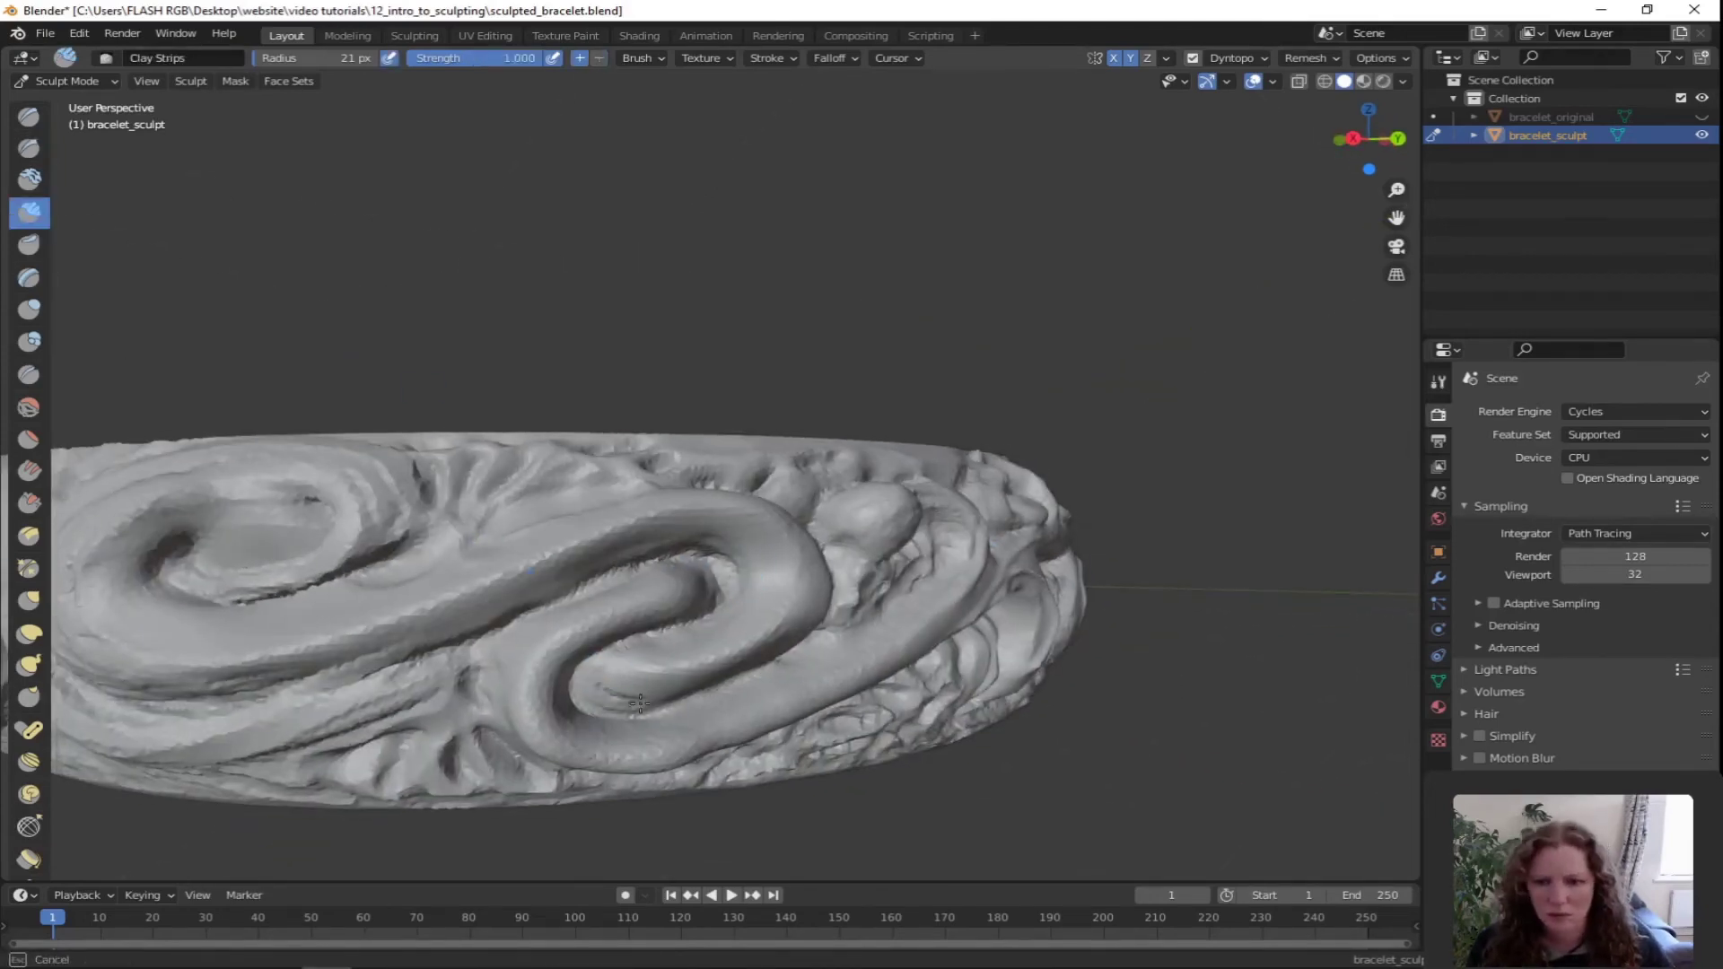
pyautogui.hotkey('ctrl', 's')
pyautogui.moveTo(634, 685); pyautogui.dragTo(651, 684)
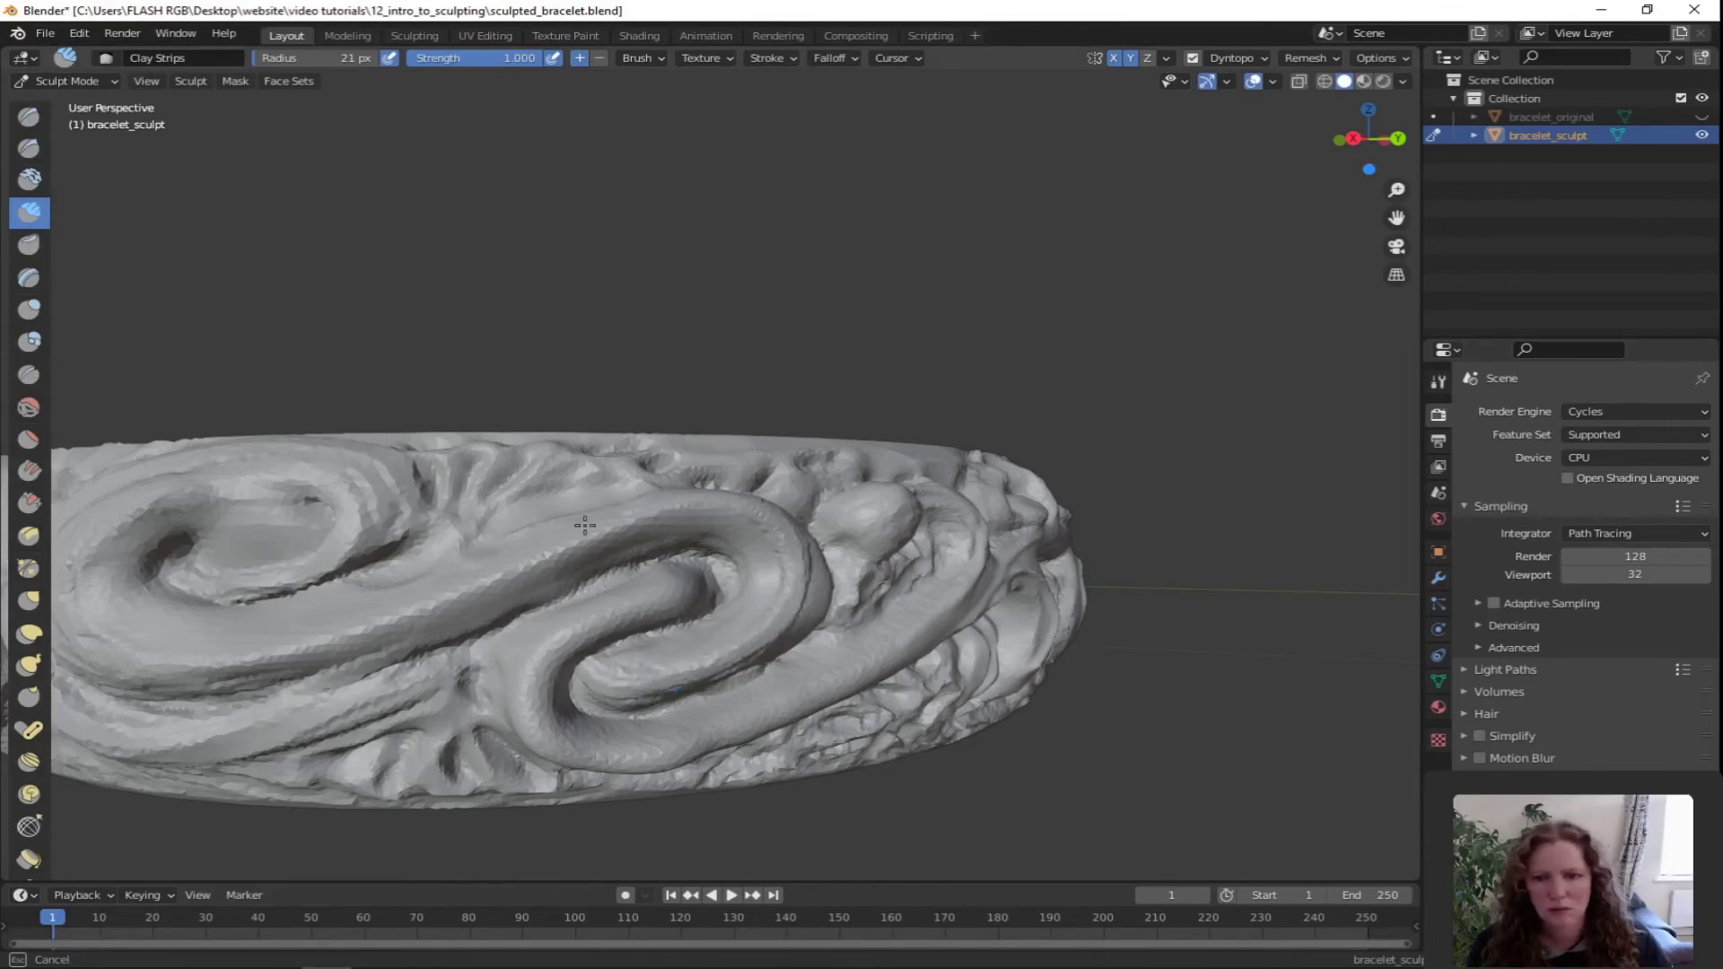
pyautogui.moveTo(797, 564)
pyautogui.mouseDown(button='middle')
pyautogui.moveTo(685, 485)
pyautogui.moveTo(779, 628)
pyautogui.moveTo(761, 596)
pyautogui.moveTo(809, 556)
pyautogui.mouseUp(button='middle')
# Smooth the S-shaped scroll and carve a crease beside the round bulb with the Draw Sharp brush at 21 px and strength 0.500
pyautogui.hotkey('shift', 's')
pyautogui.click(29, 149)
pyautogui.moveTo(844, 415); pyautogui.dragTo(850, 424)
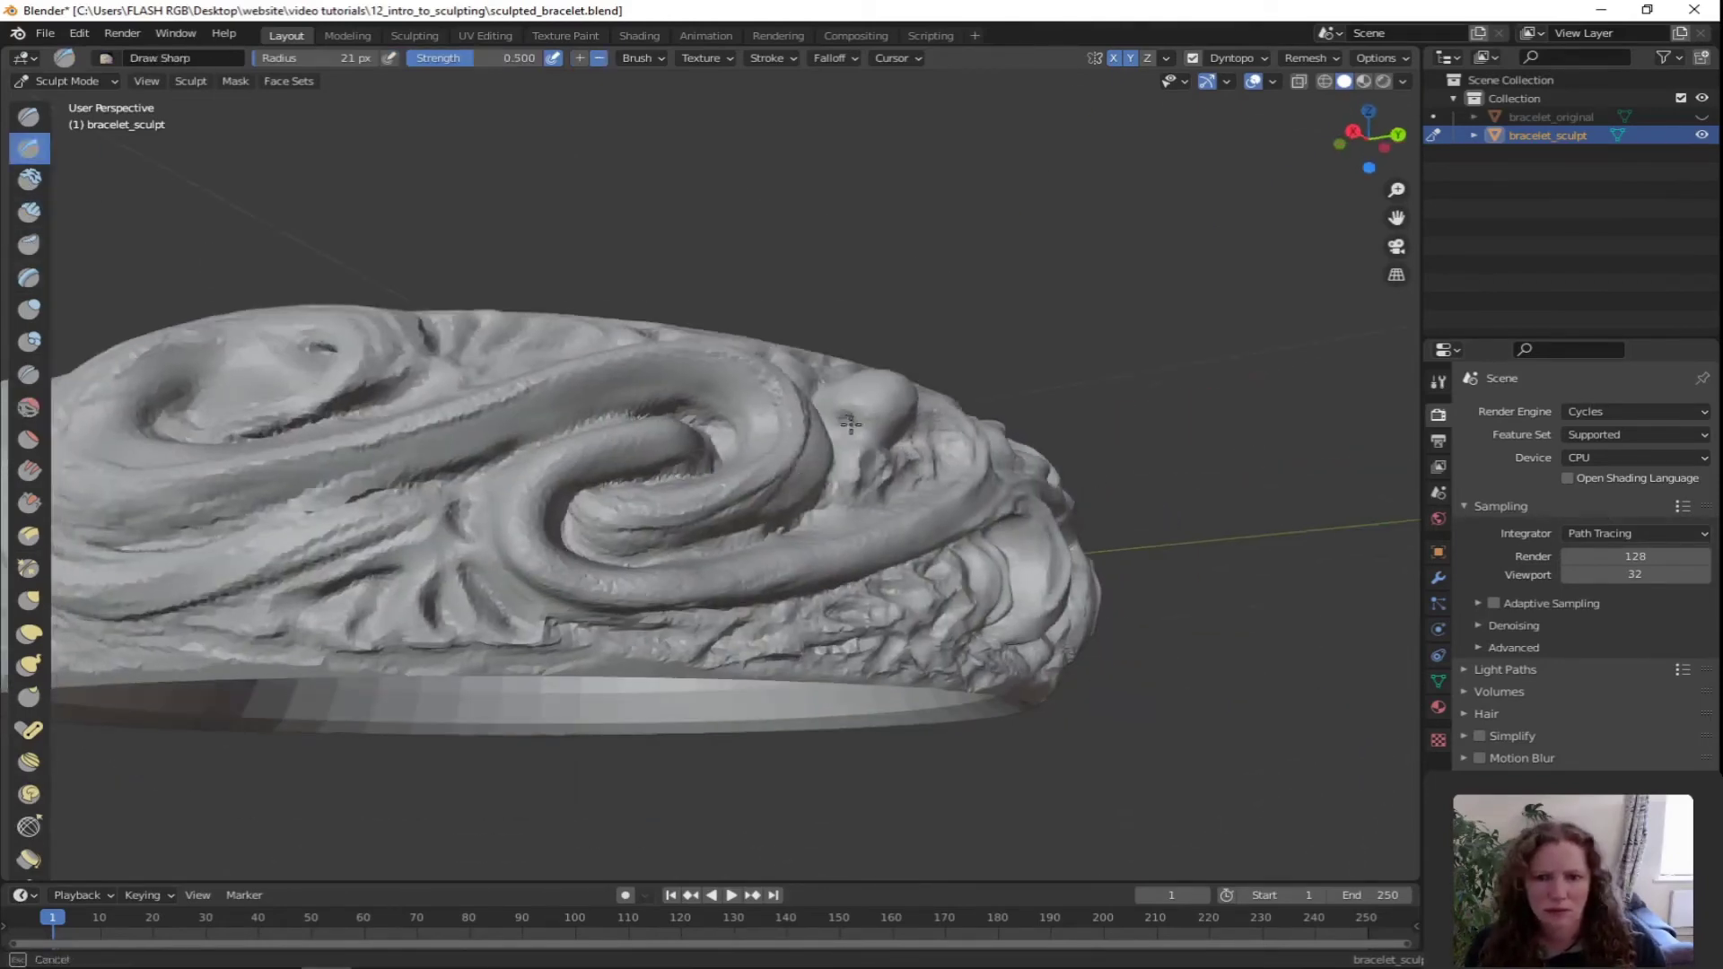
pyautogui.moveTo(839, 424); pyautogui.dragTo(614, 472, button='middle')
pyautogui.moveTo(702, 439)
pyautogui.mouseDown(button='middle')
pyautogui.moveTo(773, 646)
pyautogui.moveTo(844, 539)
pyautogui.mouseUp(button='middle')
# Thicken the band beside the round bulb with Clay Strips and cut the bulb's outer edge with Draw Sharp at 21 px
pyautogui.click(28, 212)
pyautogui.moveTo(763, 485)
pyautogui.mouseDown(button='middle')
pyautogui.moveTo(703, 538)
pyautogui.moveTo(667, 508)
pyautogui.moveTo(790, 497)
pyautogui.moveTo(845, 694)
pyautogui.moveTo(728, 281)
pyautogui.mouseUp(button='middle')
pyautogui.moveTo(714, 352); pyautogui.dragTo(862, 359, button='middle')
pyautogui.click(29, 148)
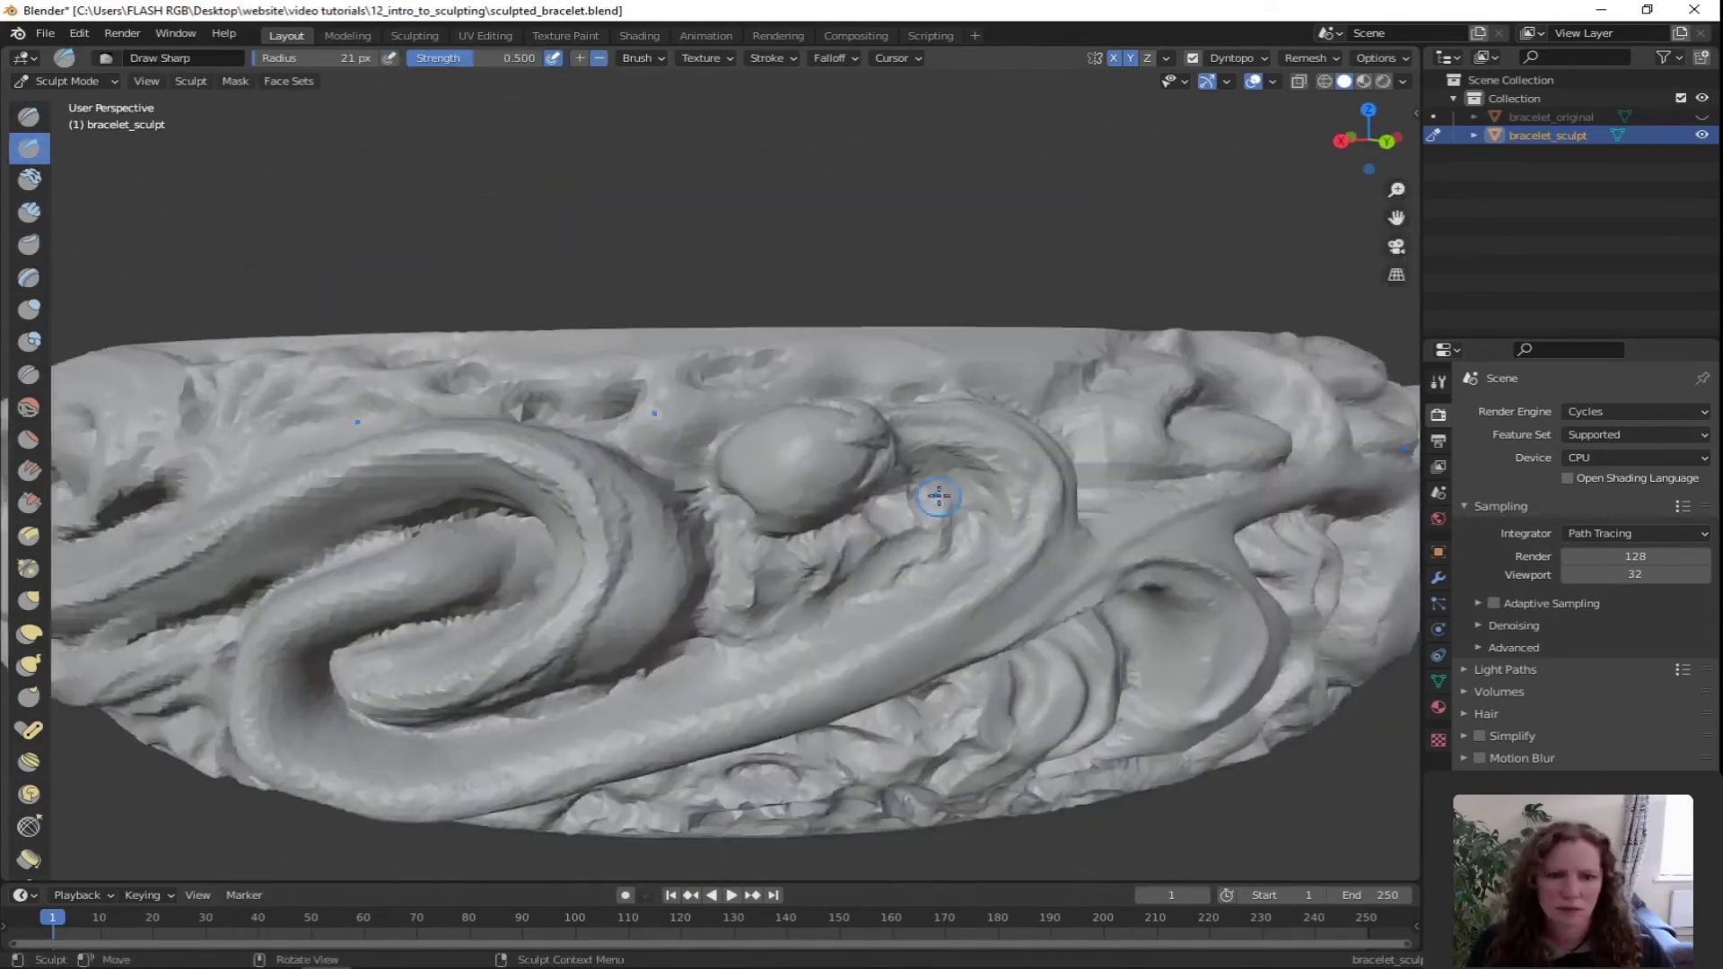
pyautogui.scroll(5, 930, 500)
pyautogui.moveTo(1099, 498); pyautogui.dragTo(1072, 395)
# Smooth the bulb's cracked edge with Smooth at 84 px and strength 0.700, and pinch it with Pinch/Magnify at 44 px and strength 1.000
pyautogui.click(28, 408)
pyautogui.moveTo(314, 58); pyautogui.dragTo(321, 59)
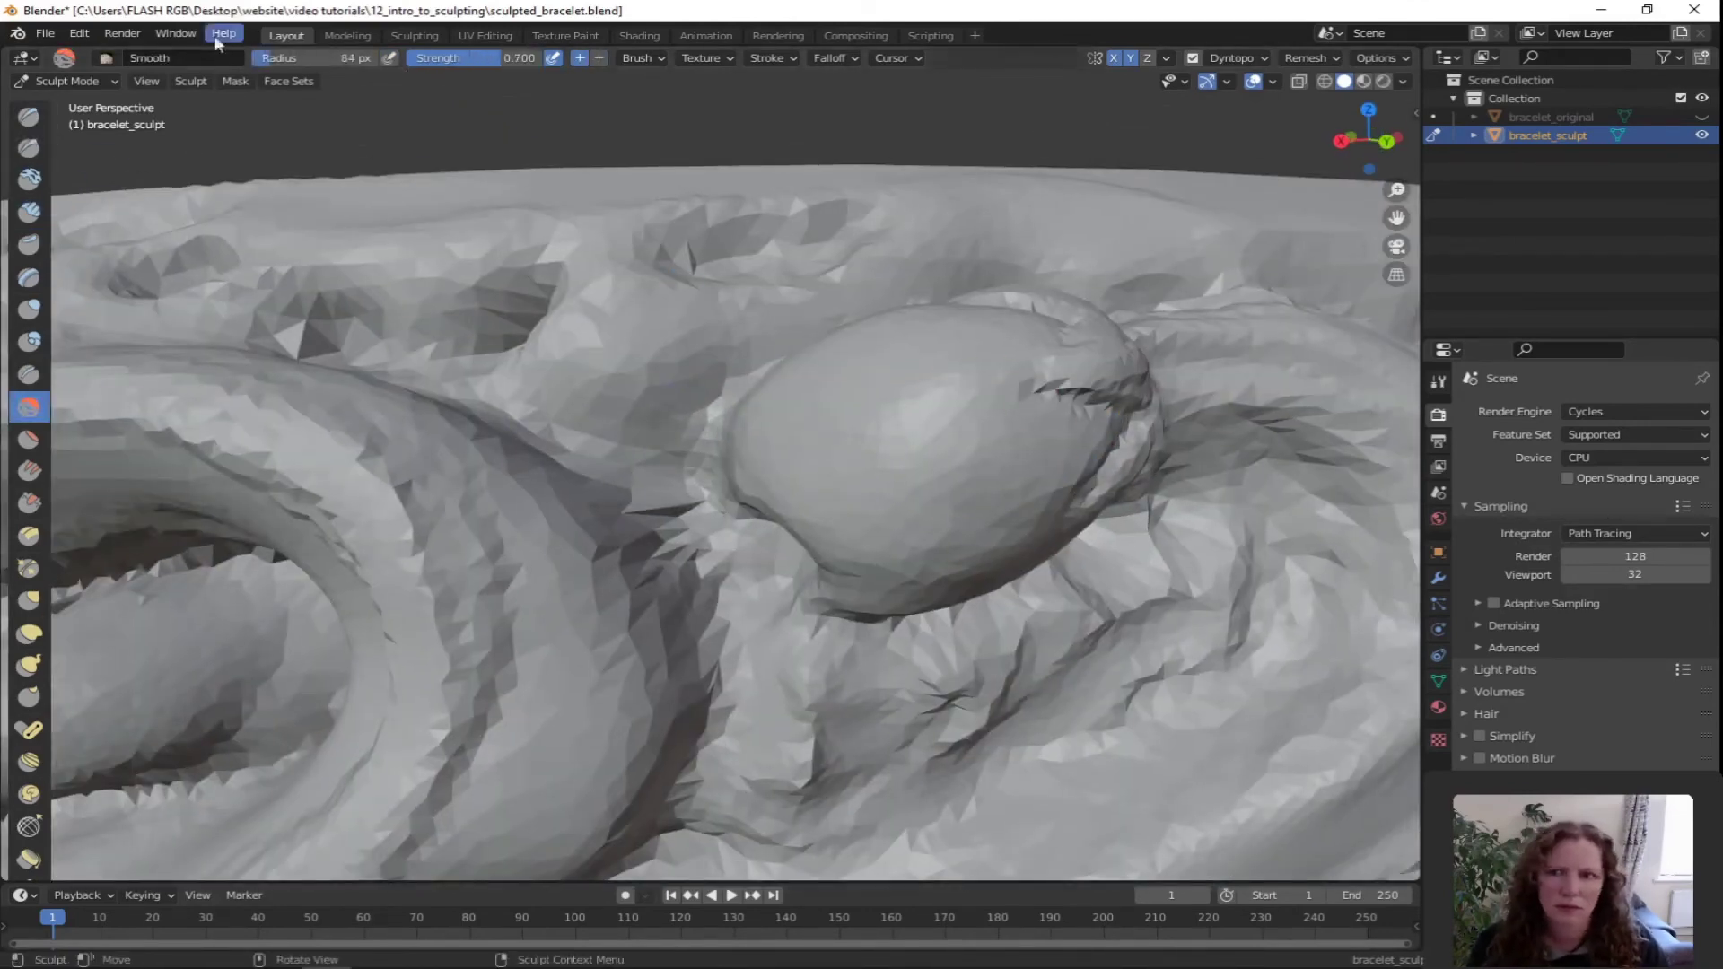
pyautogui.moveTo(1046, 388)
pyautogui.mouseDown()
pyautogui.moveTo(1084, 404)
pyautogui.moveTo(1097, 497)
pyautogui.mouseUp()
pyautogui.click(28, 575)
pyautogui.click(29, 570)
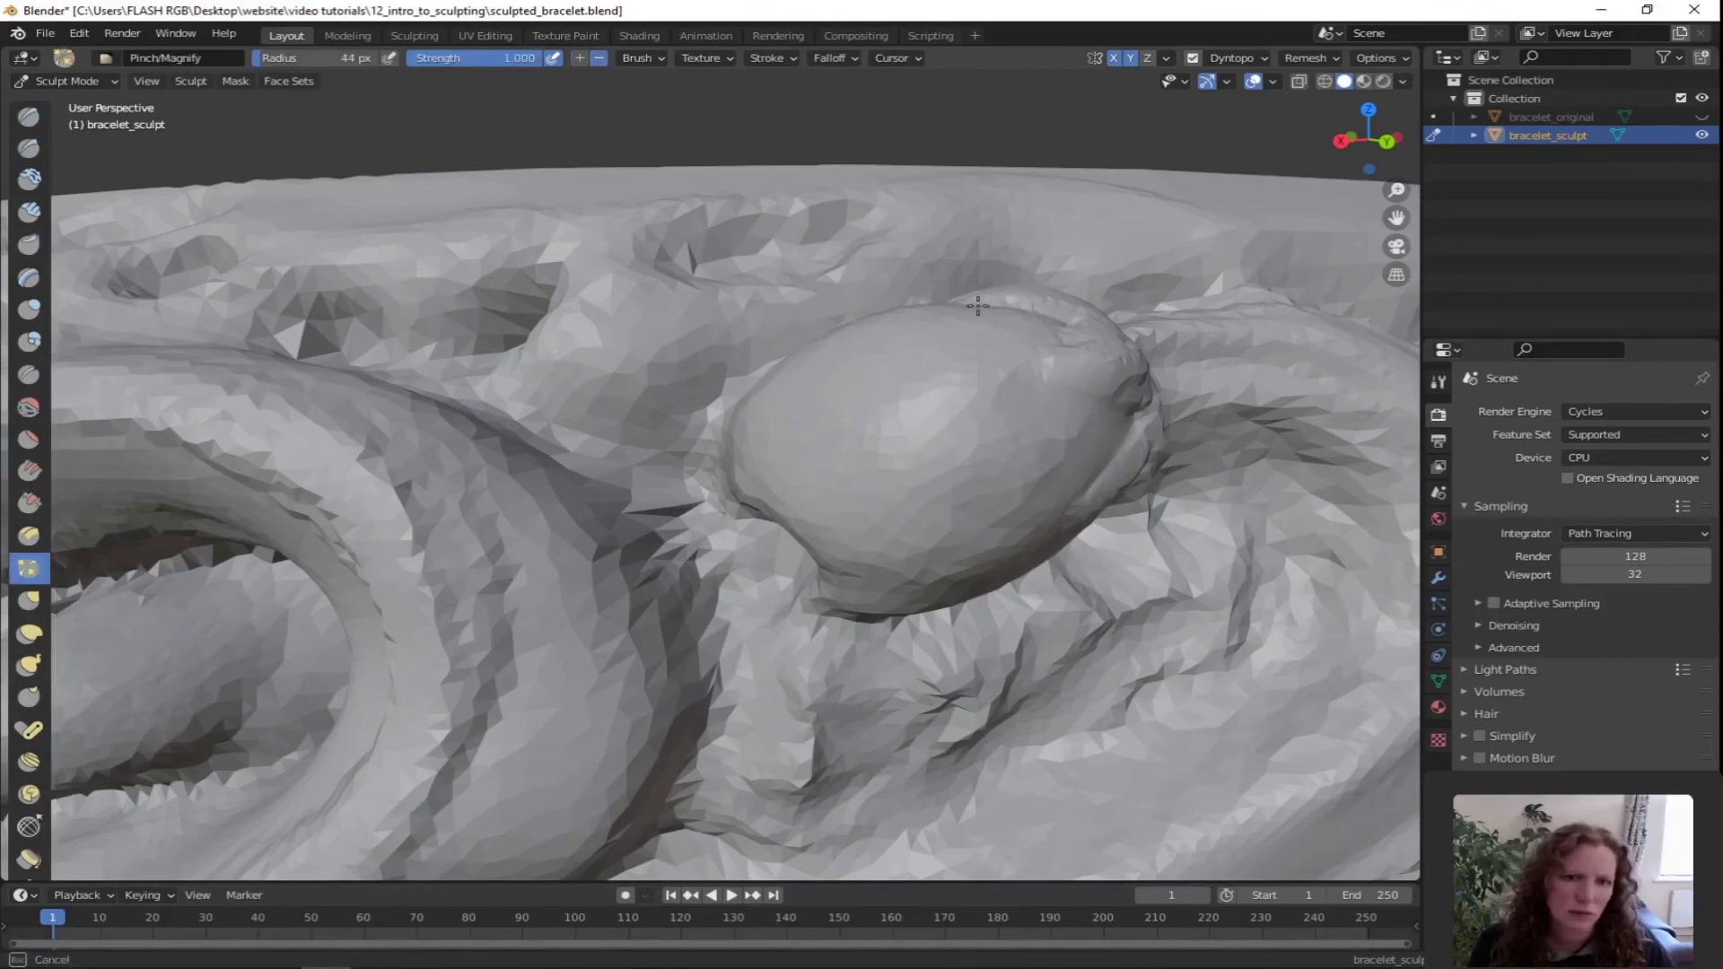
pyautogui.moveTo(978, 306)
pyautogui.mouseDown()
pyautogui.moveTo(1065, 323)
pyautogui.moveTo(1068, 383)
pyautogui.moveTo(1109, 400)
pyautogui.mouseUp()
# Cut sharp folds into the round bulb's end with the Draw Sharp brush at 44 px and strength 0.500
pyautogui.click(36, 149)
pyautogui.moveTo(1090, 402); pyautogui.dragTo(1062, 416, button='middle')
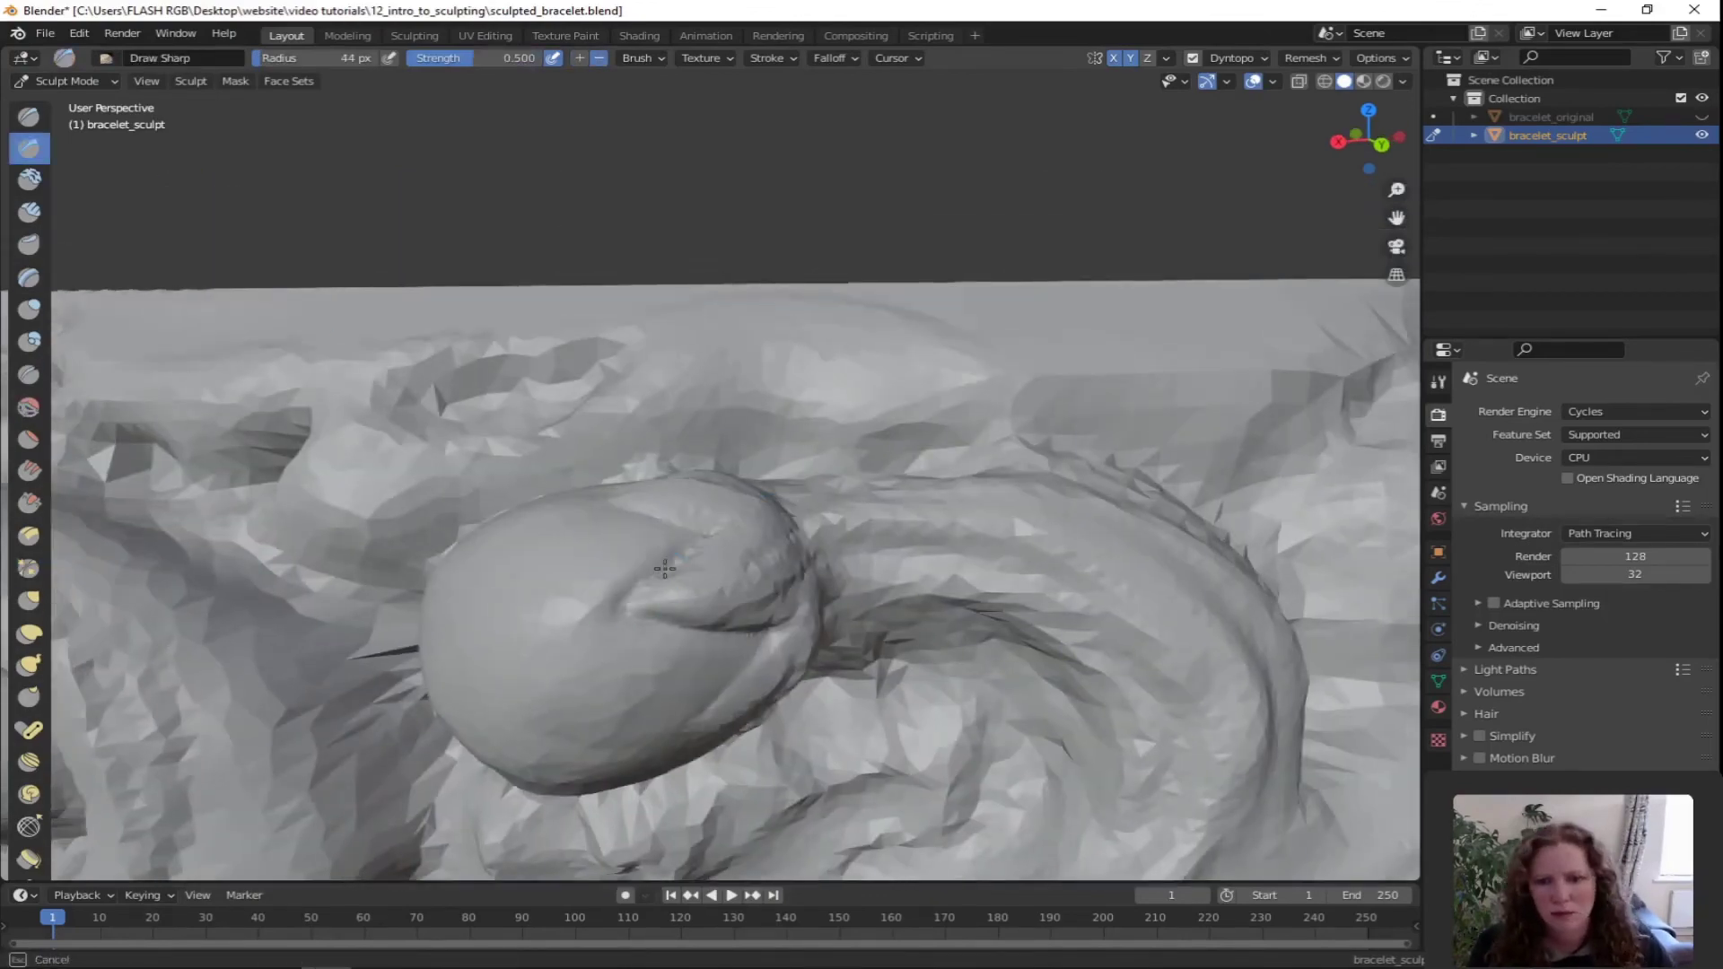
pyautogui.moveTo(664, 569); pyautogui.dragTo(619, 506)
pyautogui.moveTo(623, 511)
pyautogui.mouseDown(button='middle')
pyautogui.moveTo(682, 610)
pyautogui.moveTo(966, 581)
pyautogui.moveTo(853, 584)
pyautogui.mouseUp(button='middle')
pyautogui.scroll(-3, 965, 581)
pyautogui.scroll(3, 843, 588)
pyautogui.moveTo(677, 650); pyautogui.dragTo(767, 680)
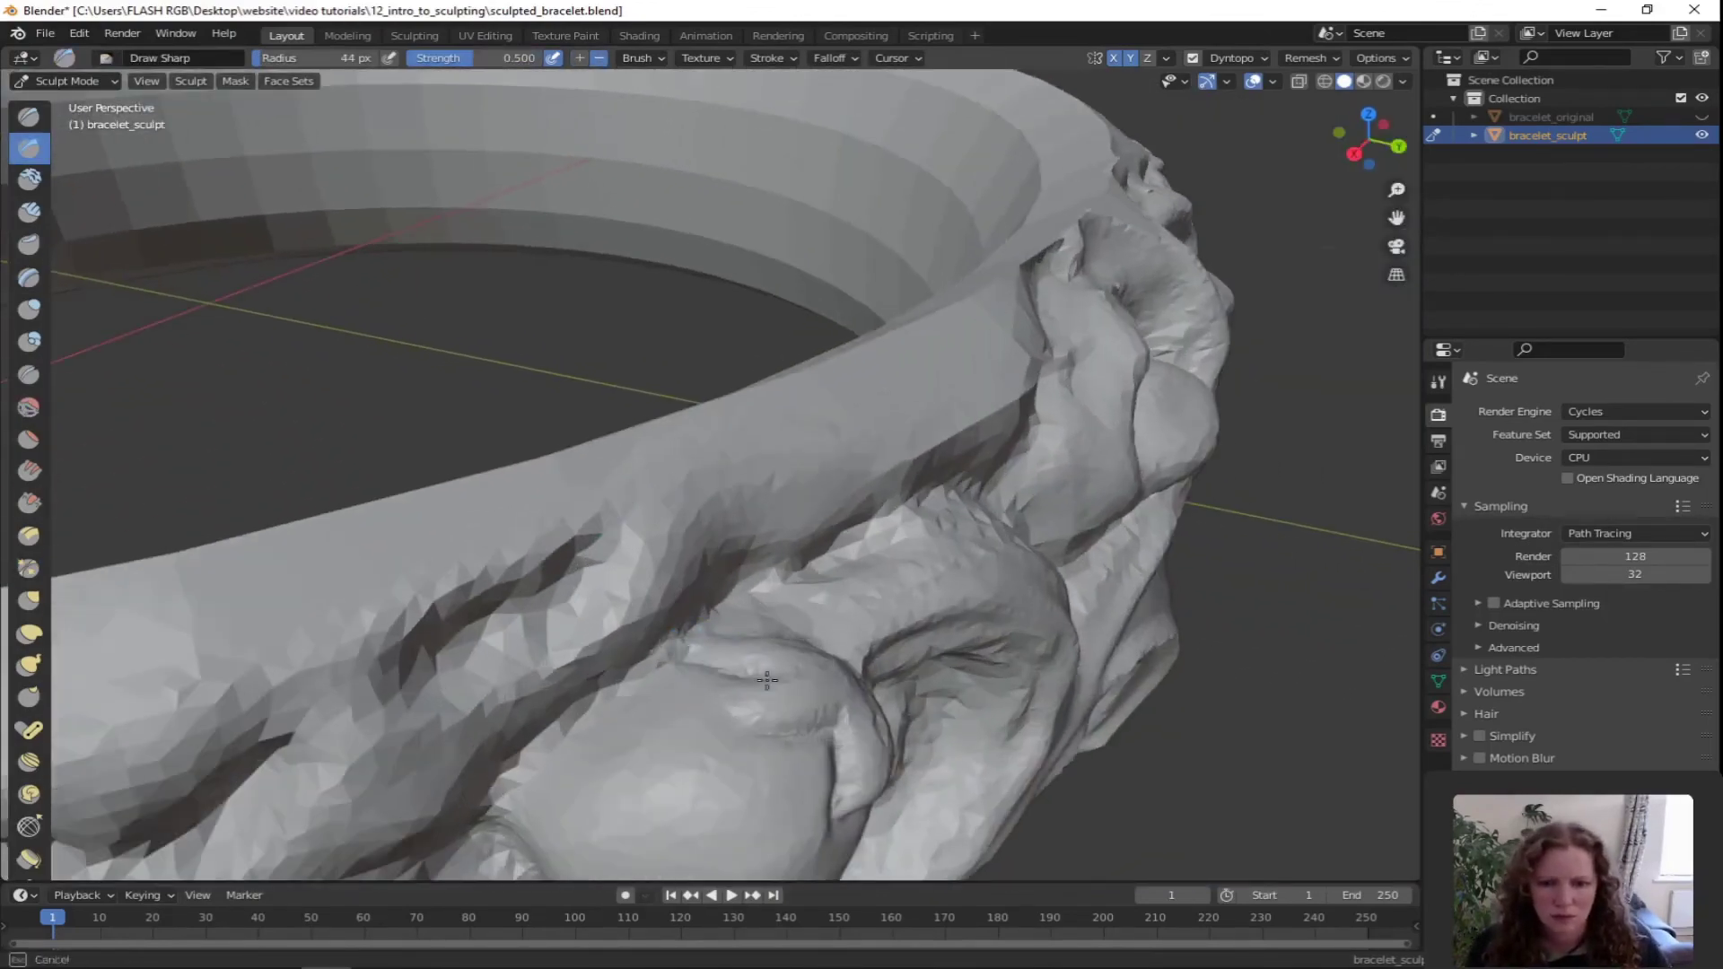
# Deepen the crease around the oval centre of the large hooked scroll with subtractive Draw Sharp at 44 px
pyautogui.moveTo(767, 680); pyautogui.dragTo(646, 503, button='middle')
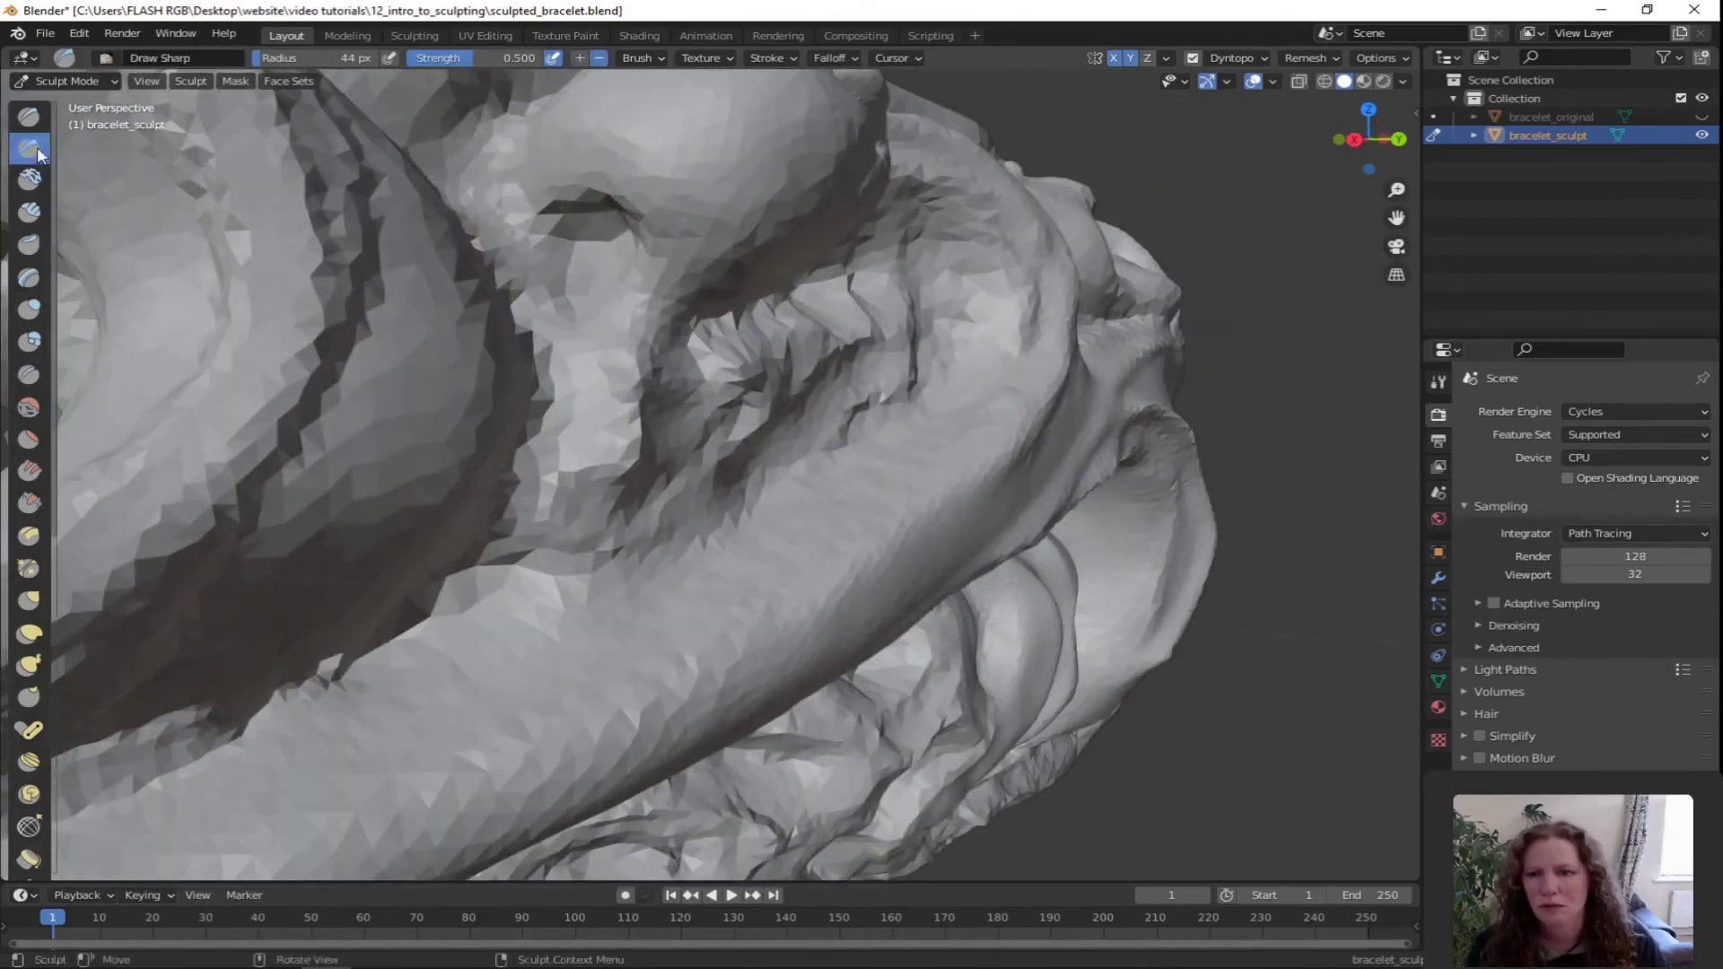
pyautogui.moveTo(616, 292)
pyautogui.mouseDown(button='middle')
pyautogui.moveTo(616, 443)
pyautogui.moveTo(508, 434)
pyautogui.moveTo(875, 502)
pyautogui.mouseUp(button='middle')
pyautogui.scroll(3, 870, 475)
pyautogui.moveTo(1041, 517)
pyautogui.mouseDown()
pyautogui.moveTo(907, 536)
pyautogui.moveTo(1019, 517)
pyautogui.mouseUp()
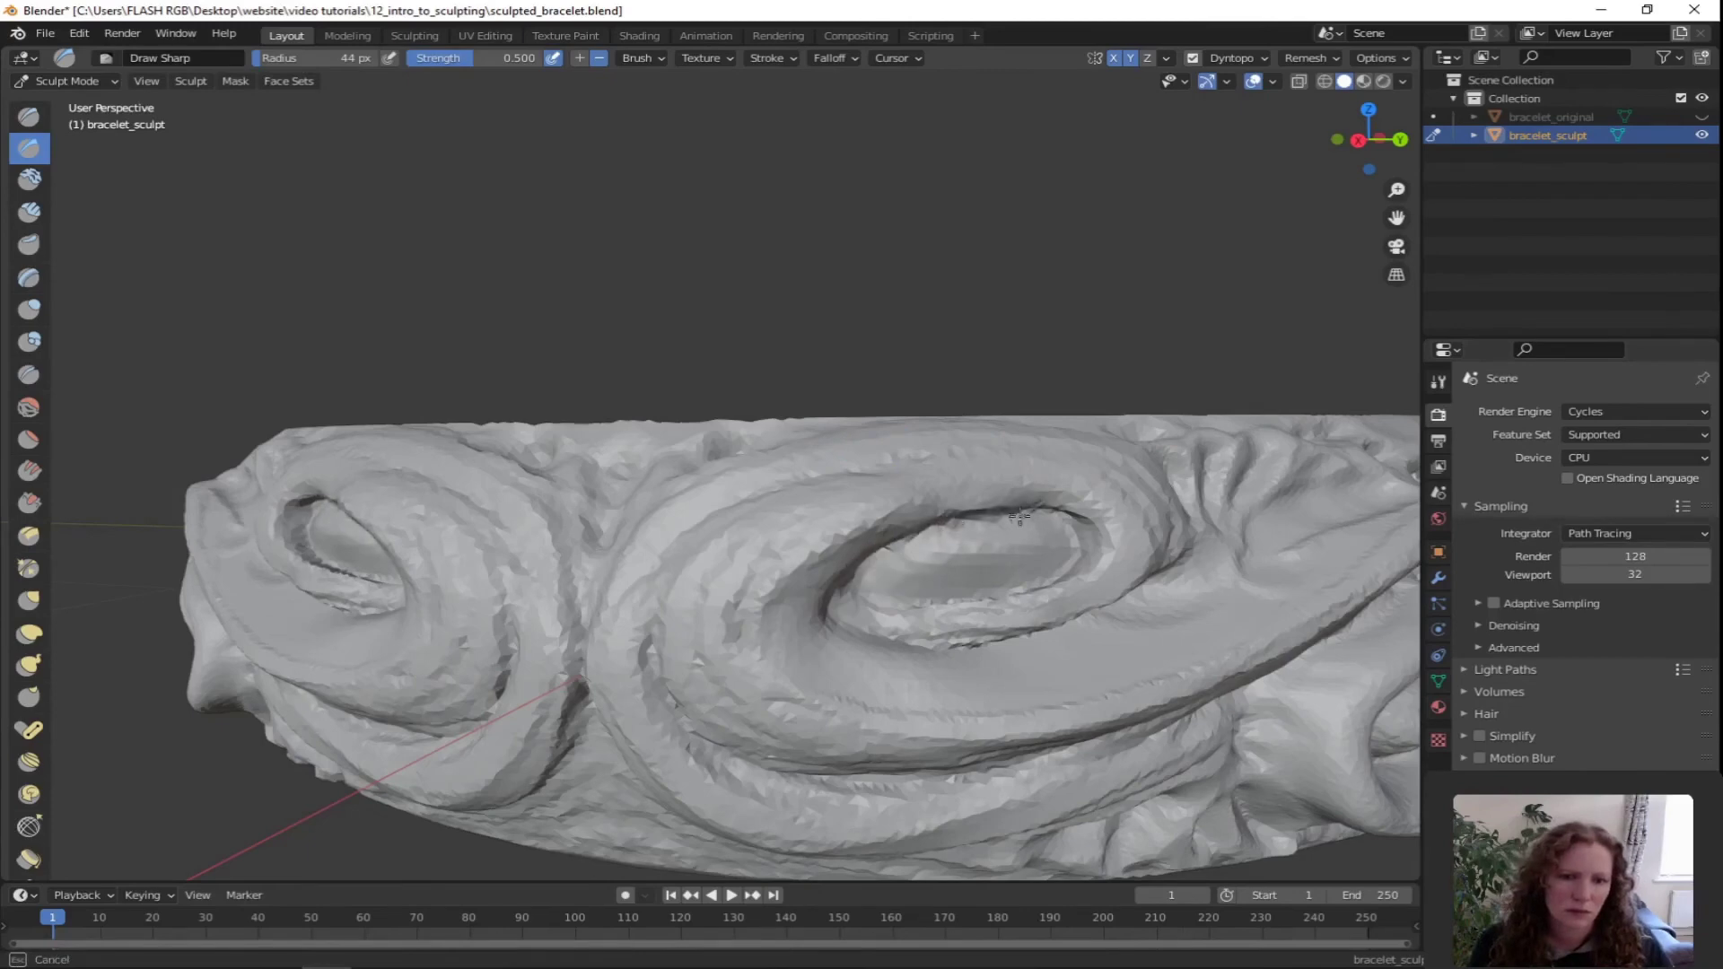
pyautogui.moveTo(1018, 517)
pyautogui.mouseDown(button='middle')
pyautogui.moveTo(898, 593)
pyautogui.moveTo(583, 511)
pyautogui.moveTo(689, 565)
pyautogui.moveTo(655, 543)
pyautogui.moveTo(671, 554)
pyautogui.mouseUp(button='middle')
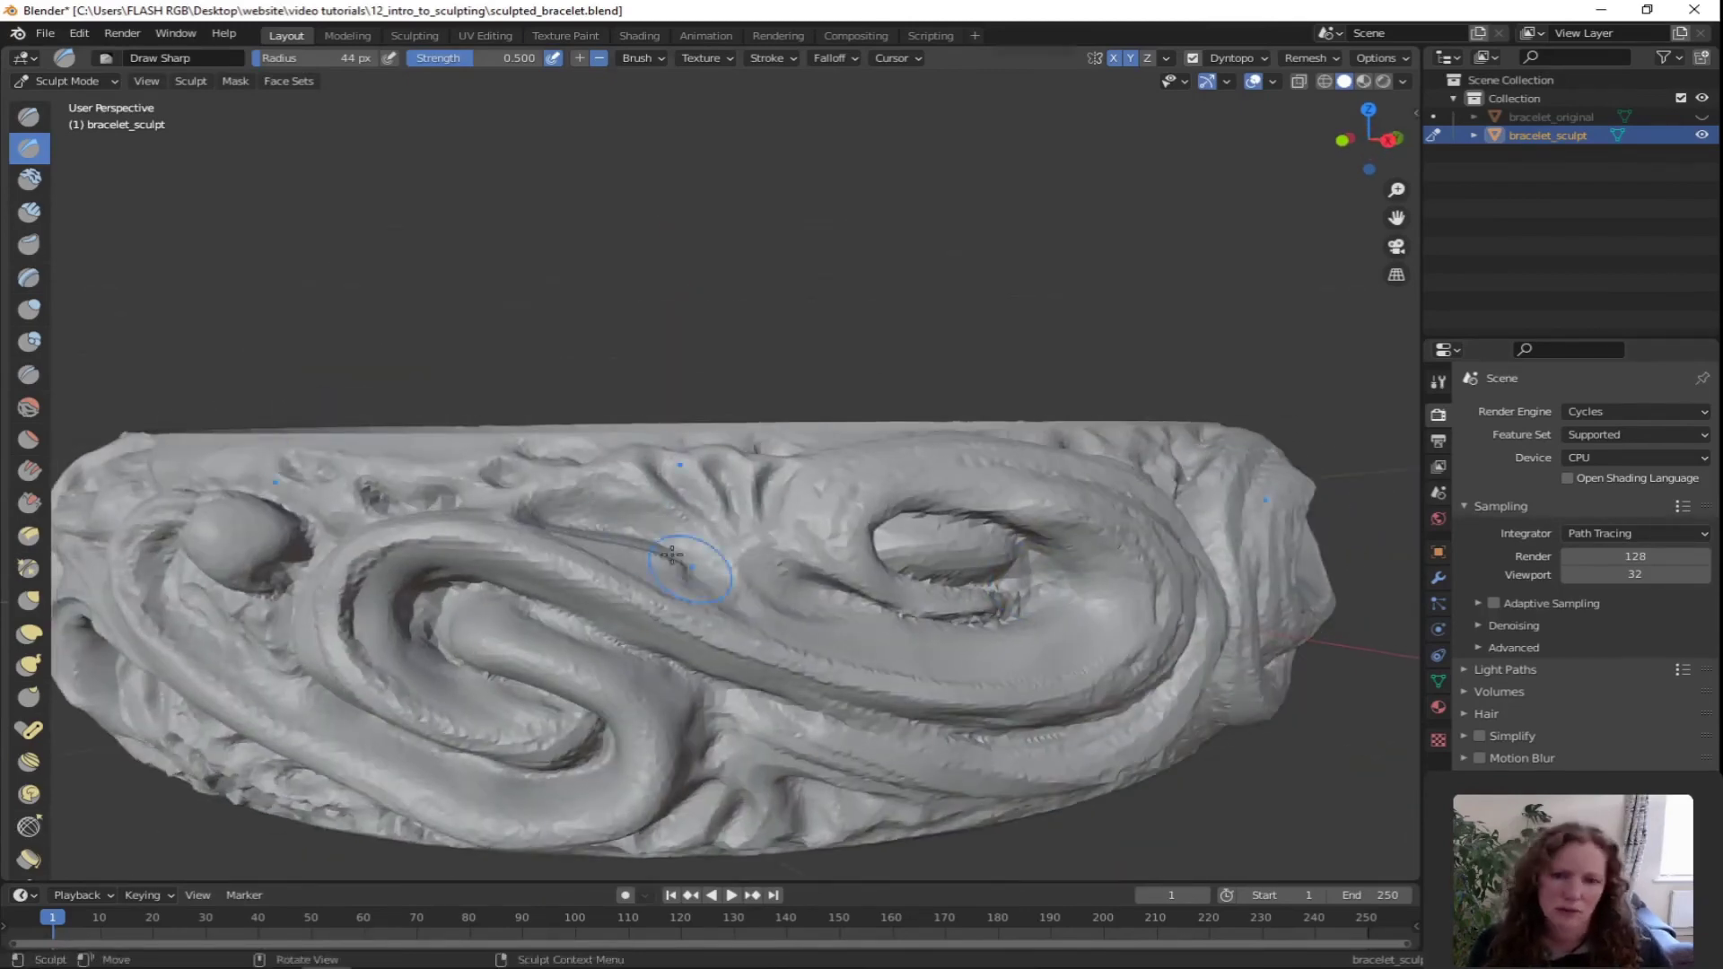
# Smooth the large hooked scroll's bands and the surface around its oval centre with Smooth at 44 px and strength 0.700
pyautogui.hotkey('shift', 's')
pyautogui.moveTo(557, 535); pyautogui.dragTo(610, 569)
pyautogui.moveTo(973, 627); pyautogui.dragTo(799, 593, button='middle')
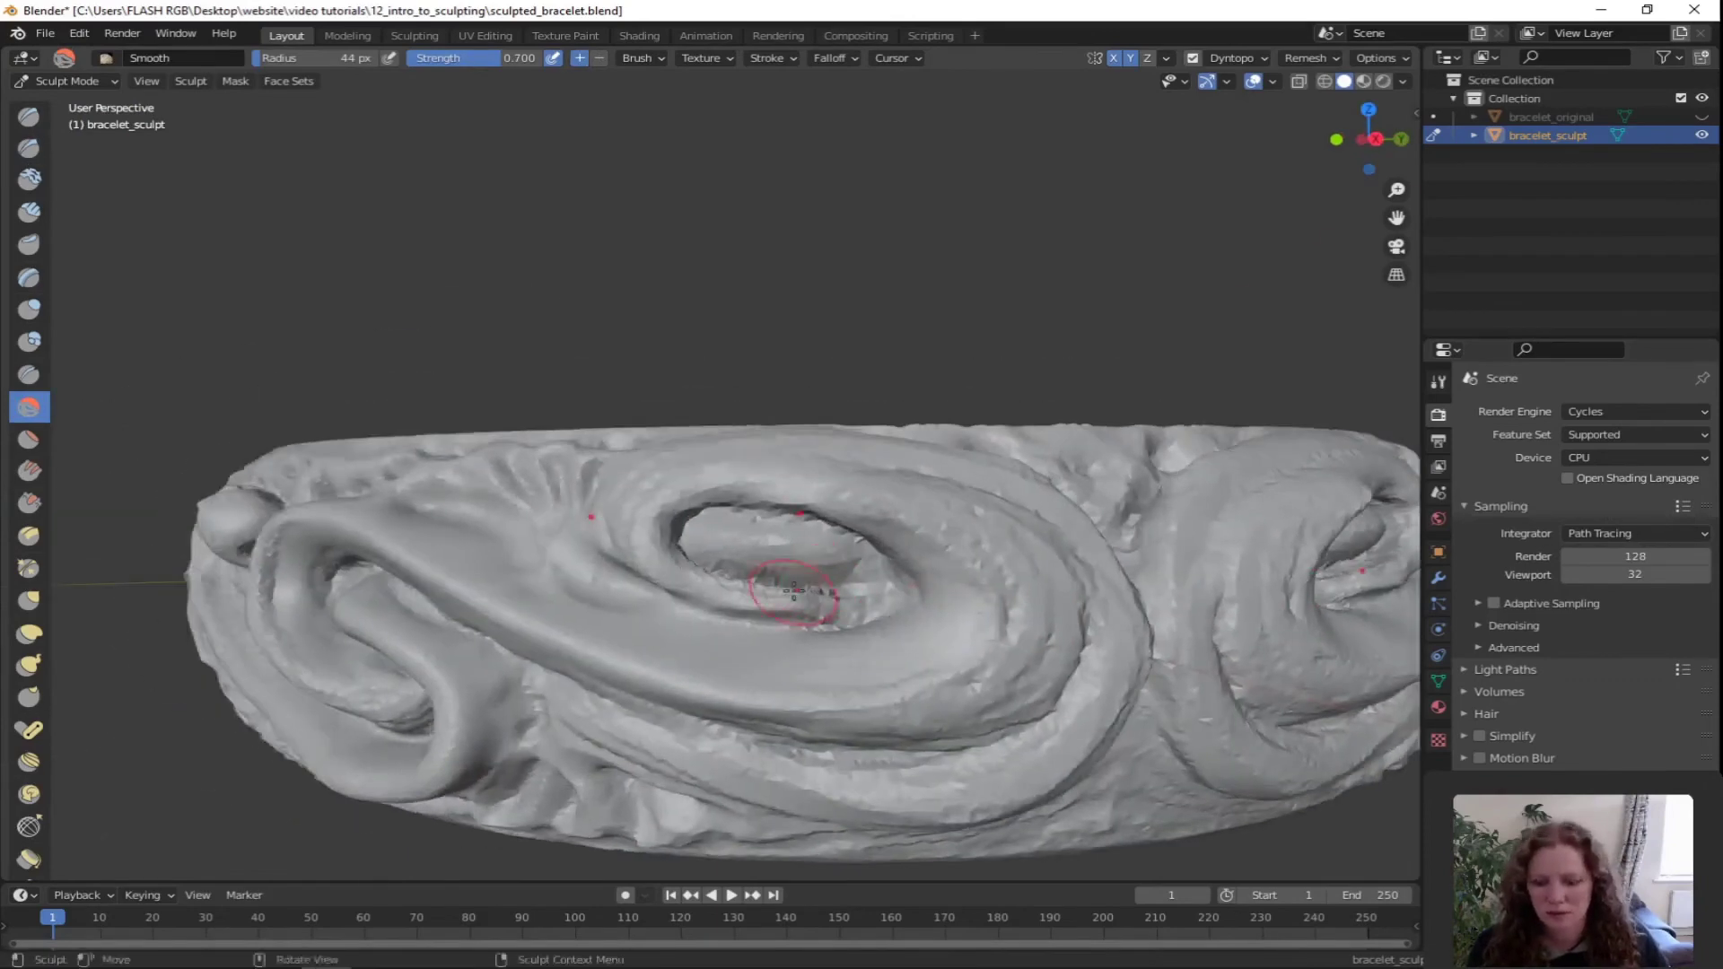
pyautogui.scroll(4, 799, 593)
pyautogui.moveTo(659, 539); pyautogui.dragTo(520, 588)
pyautogui.moveTo(962, 718); pyautogui.dragTo(1292, 717)
pyautogui.moveTo(1104, 530); pyautogui.dragTo(781, 502)
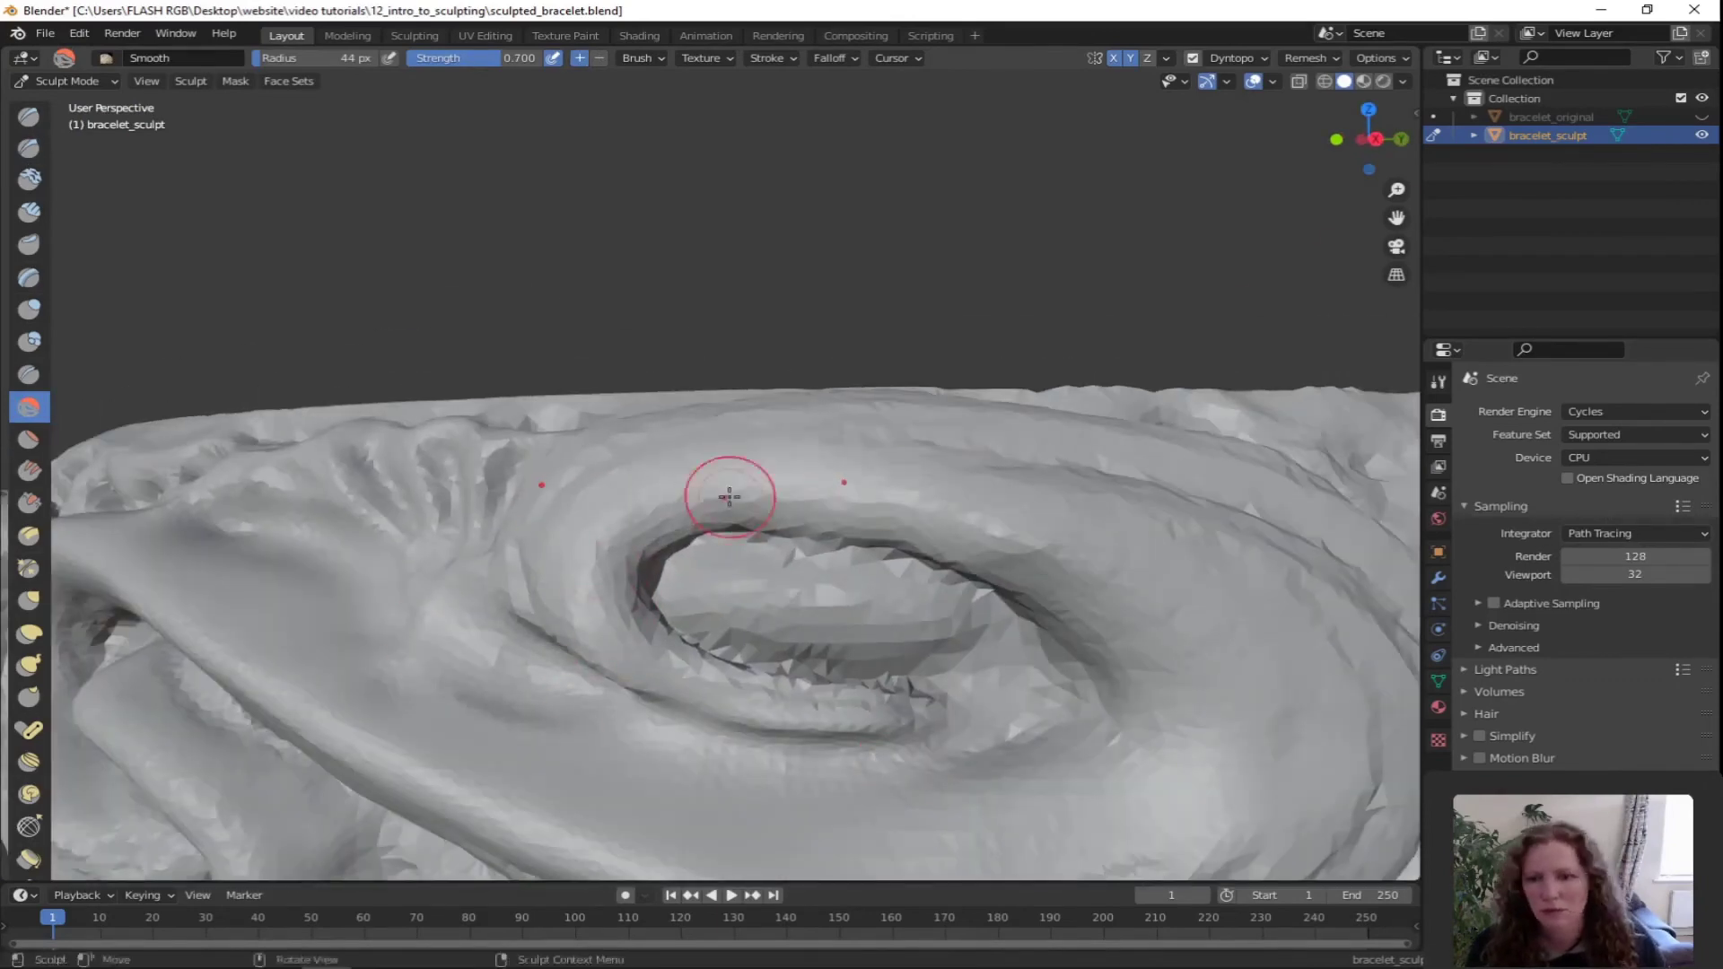
# Sharpen the creases along the S-shaped scroll with subtractive Draw Sharp at 44 px and strength 0.500, and smooth it with Smooth at strength 0.700
pyautogui.moveTo(727, 497); pyautogui.dragTo(799, 481, button='middle')
pyautogui.moveTo(431, 476)
pyautogui.mouseDown()
pyautogui.moveTo(506, 561)
pyautogui.moveTo(423, 357)
pyautogui.moveTo(364, 333)
pyautogui.mouseUp()
pyautogui.click(644, 58)
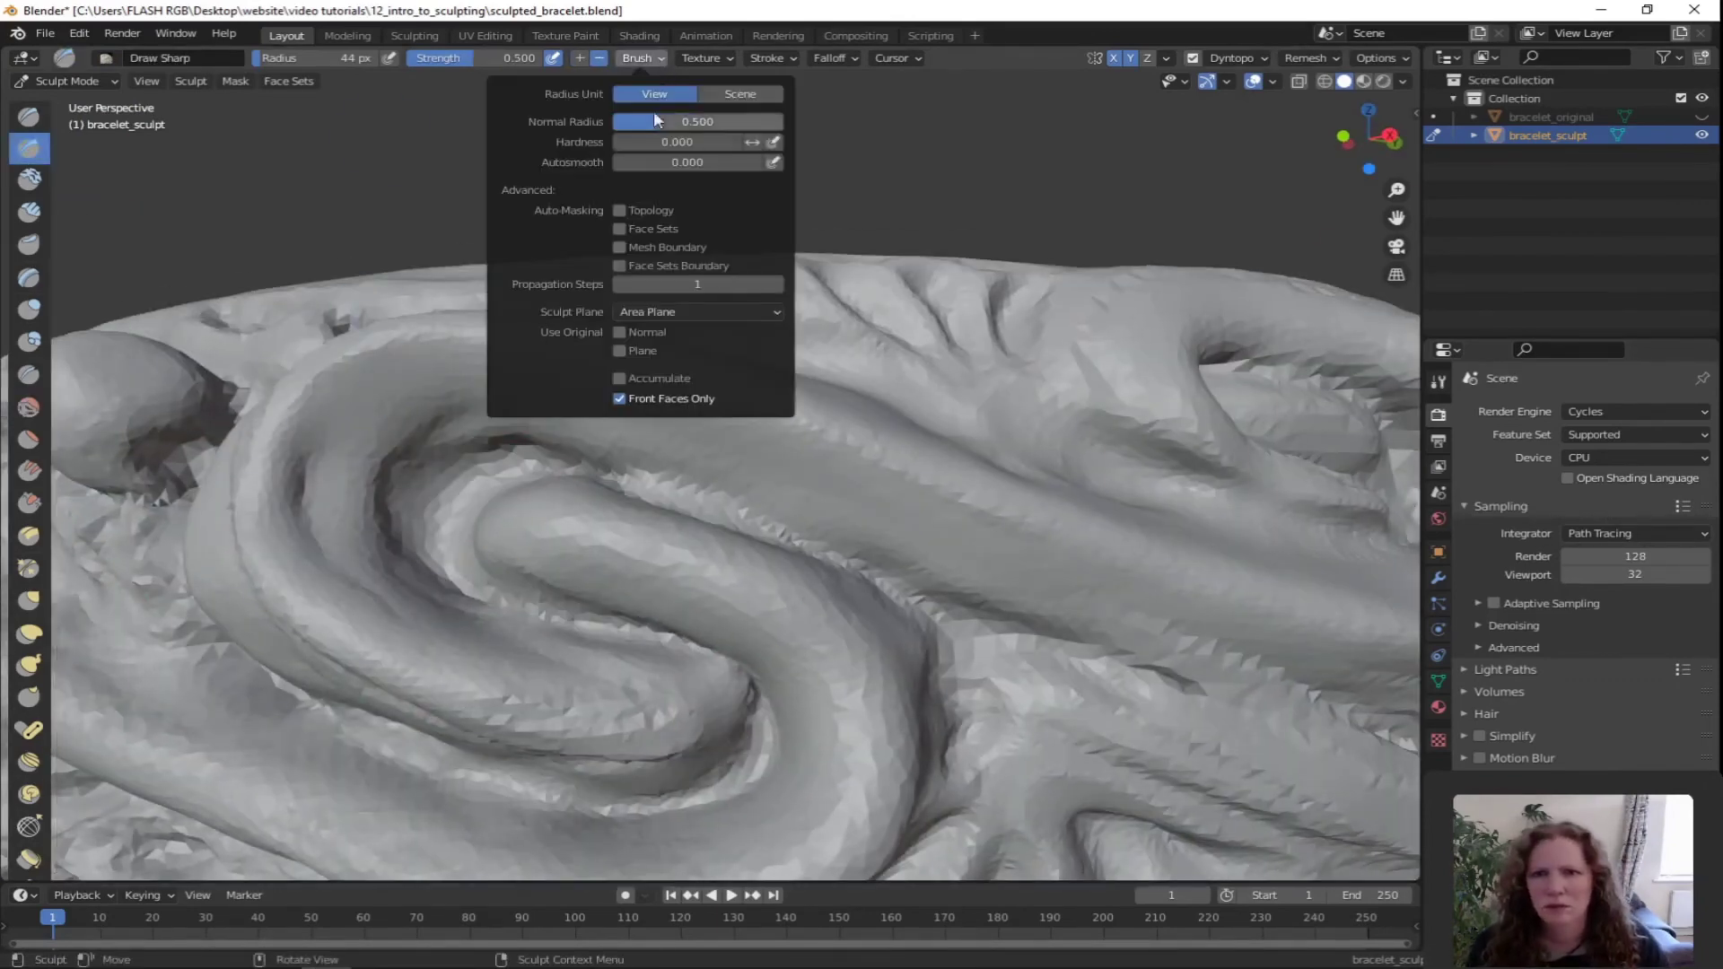
pyautogui.moveTo(424, 390); pyautogui.dragTo(337, 431)
pyautogui.moveTo(578, 413)
pyautogui.mouseDown(button='middle')
pyautogui.moveTo(645, 398)
pyautogui.moveTo(493, 442)
pyautogui.mouseUp(button='middle')
pyautogui.hotkey('shift', 's')
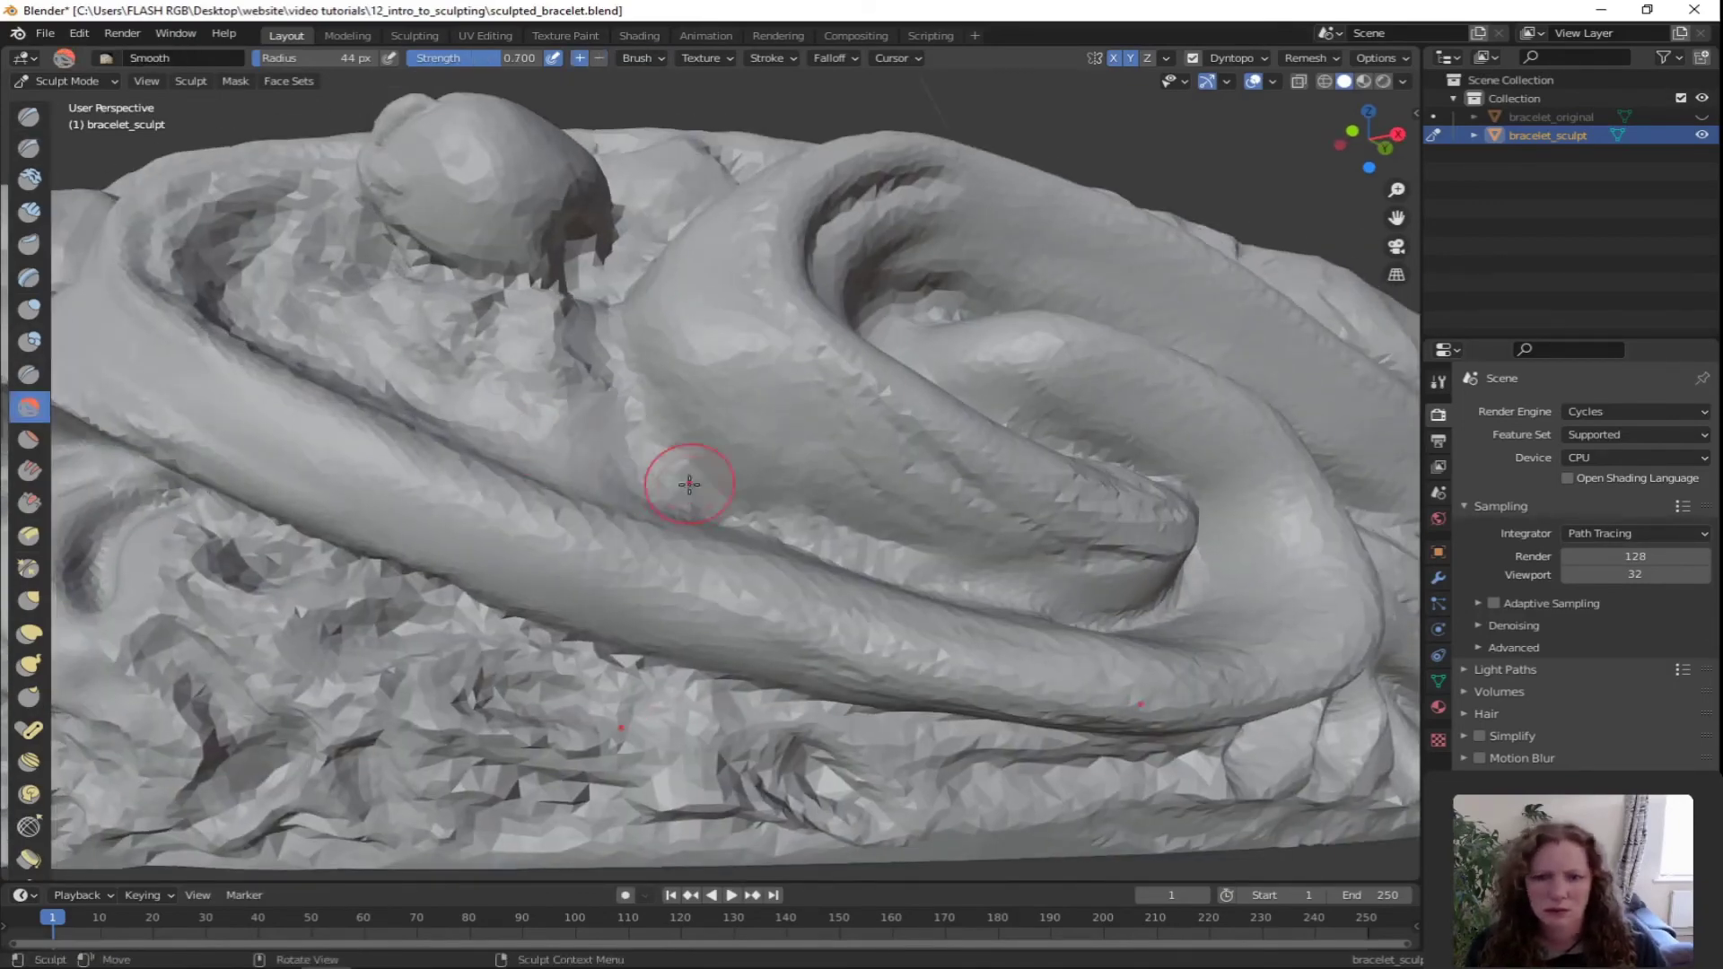
pyautogui.scroll(-7, 833, 453)
pyautogui.moveTo(833, 454); pyautogui.dragTo(287, 525, button='middle')
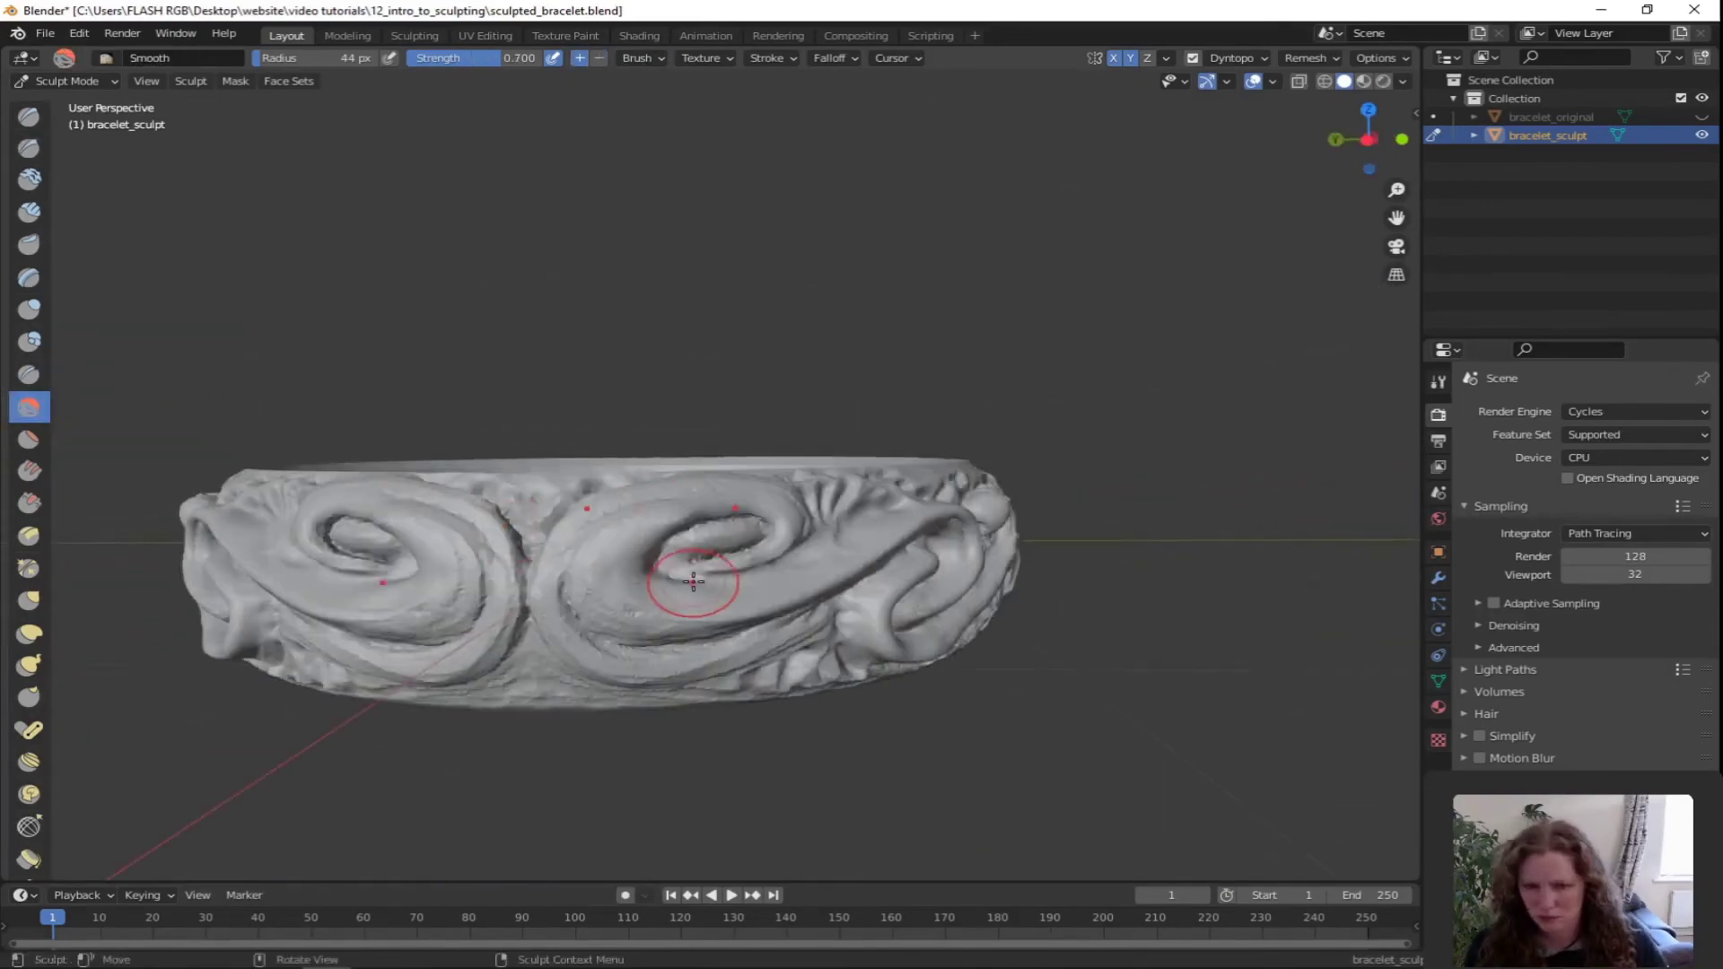
pyautogui.scroll(5, 692, 577)
pyautogui.moveTo(661, 496); pyautogui.dragTo(666, 440, button='middle')
# Press a row of short dents into the band beneath the large scroll's oval centre with Clay Thumb at strength 1.000, using radii of 56 and 36 px
pyautogui.press('c')
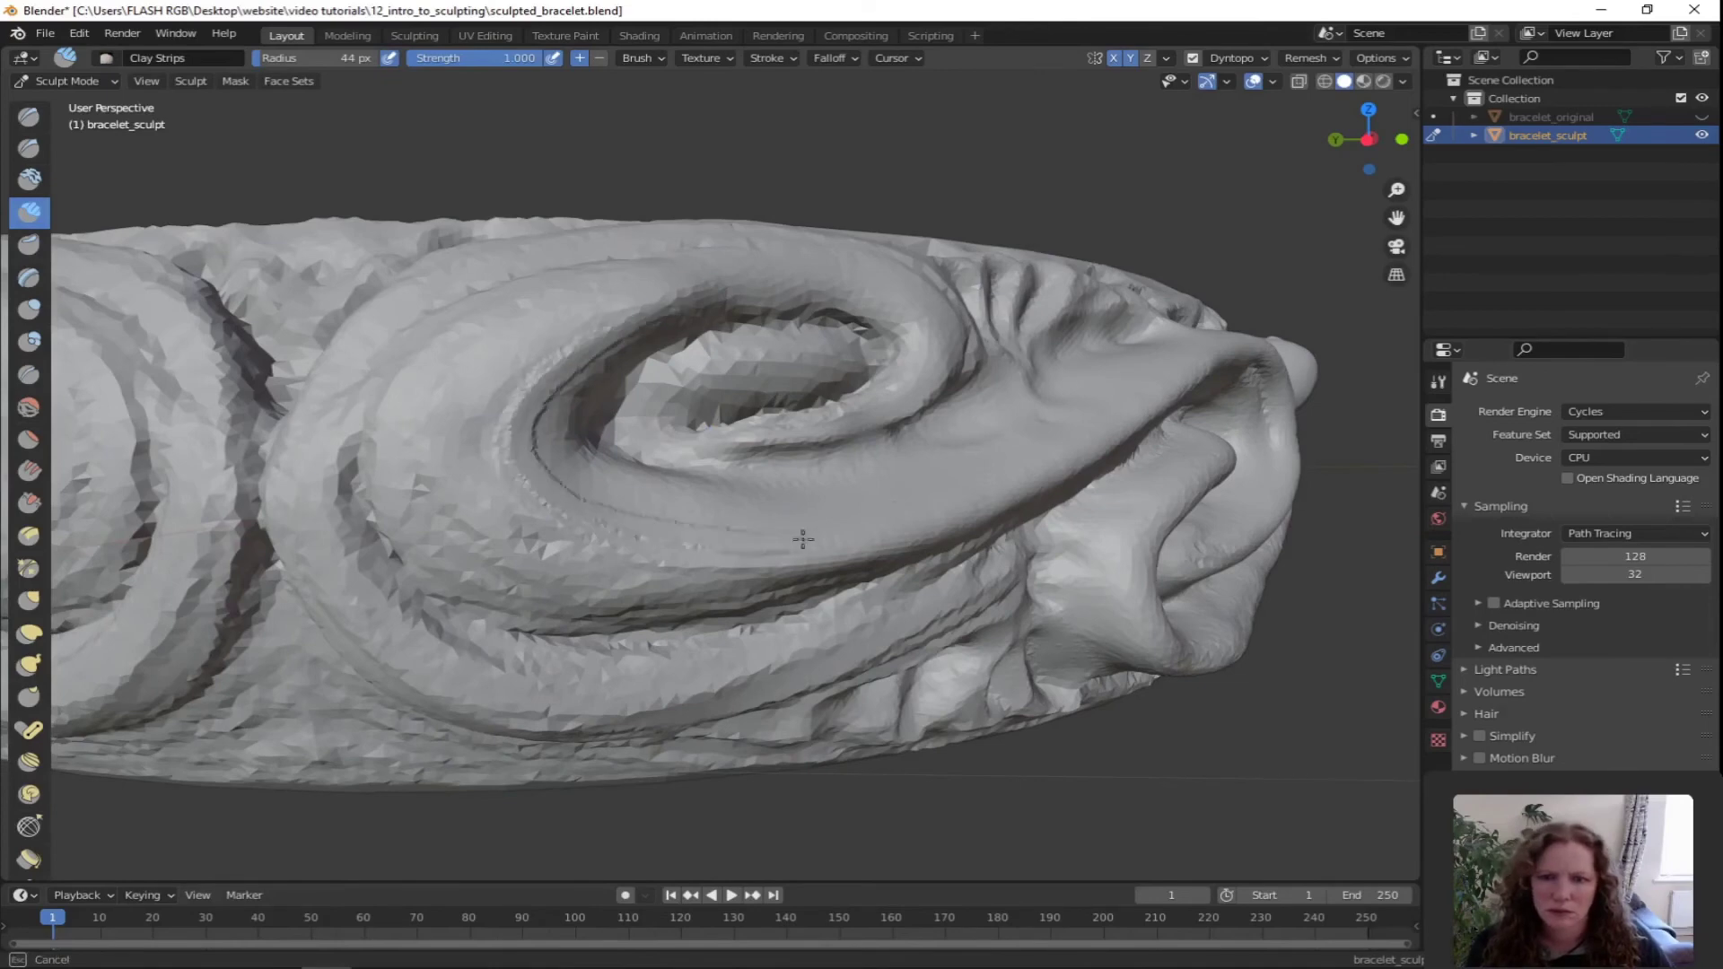
pyautogui.scroll(2, 664, 498)
pyautogui.hotkey('shift', 't')
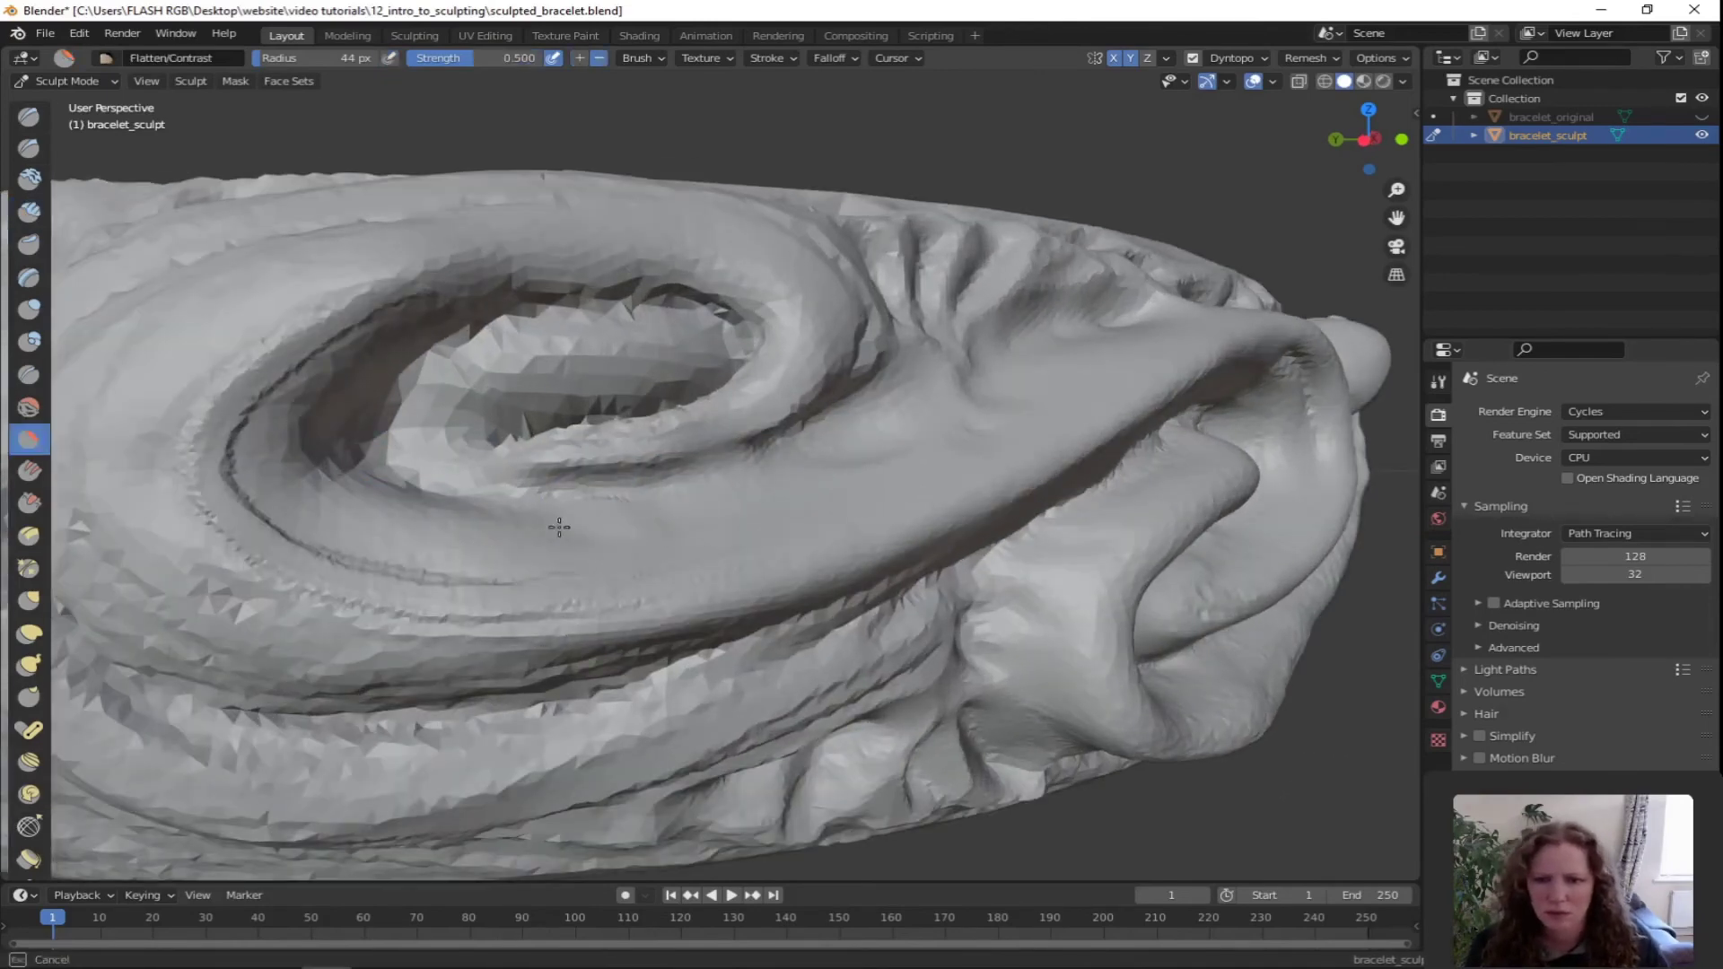
pyautogui.click(29, 244)
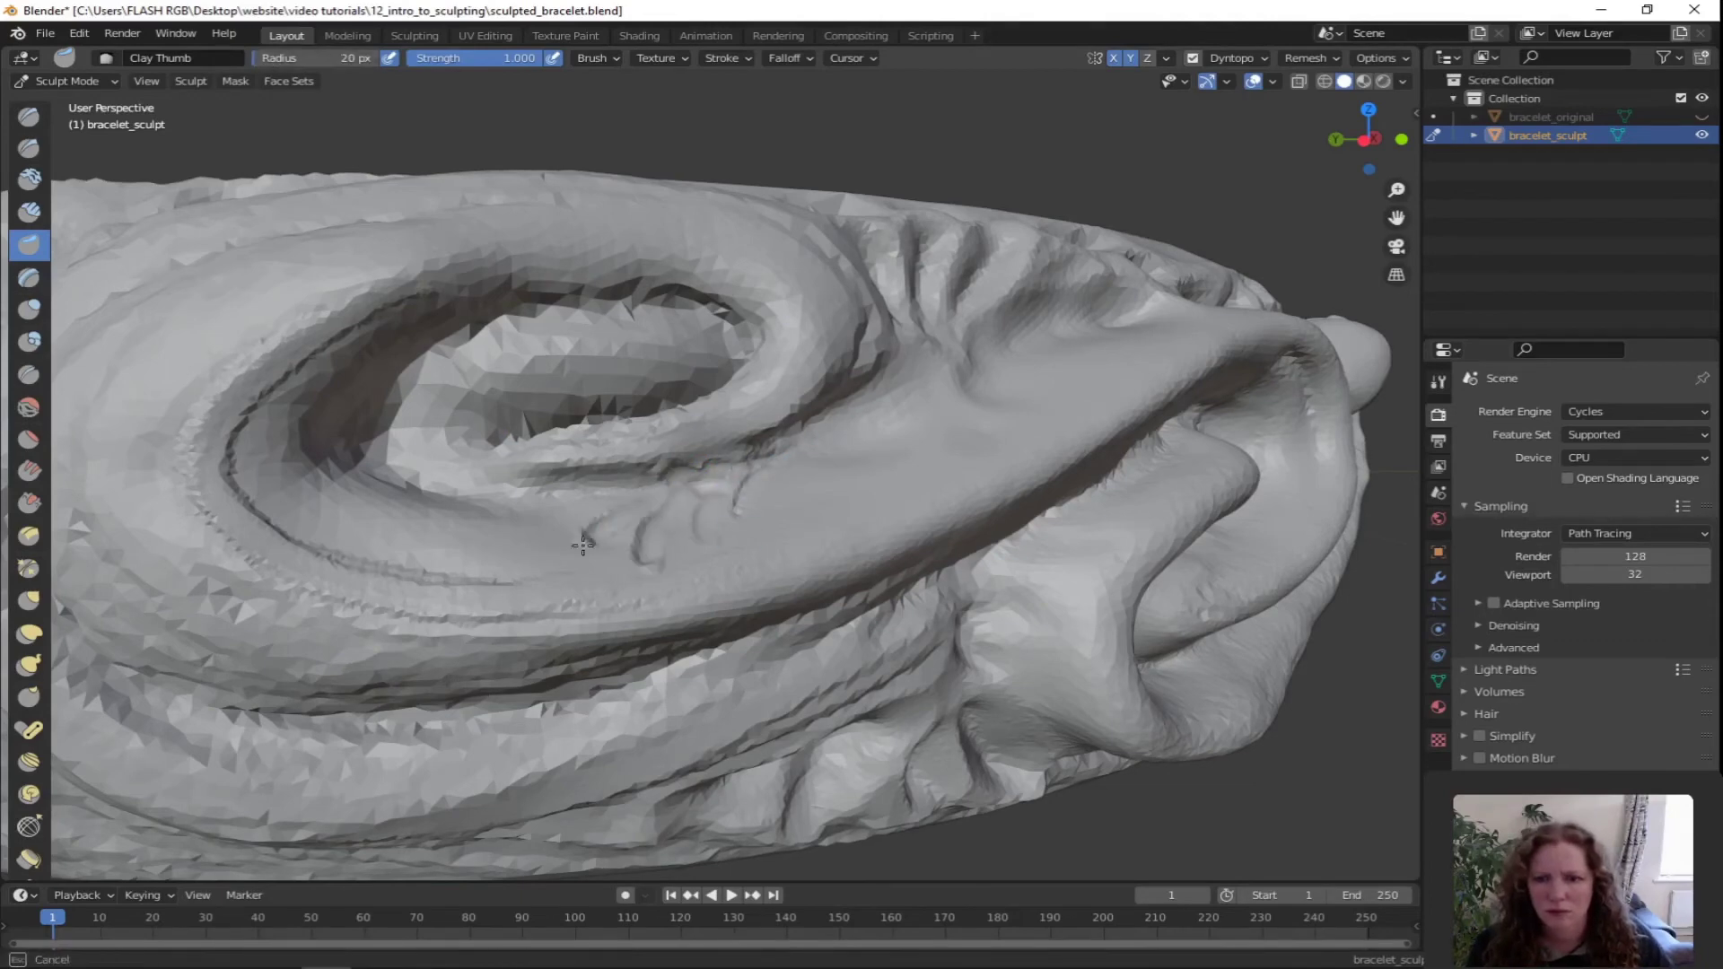
pyautogui.moveTo(444, 520); pyautogui.dragTo(395, 565)
pyautogui.moveTo(461, 522); pyautogui.dragTo(577, 509)
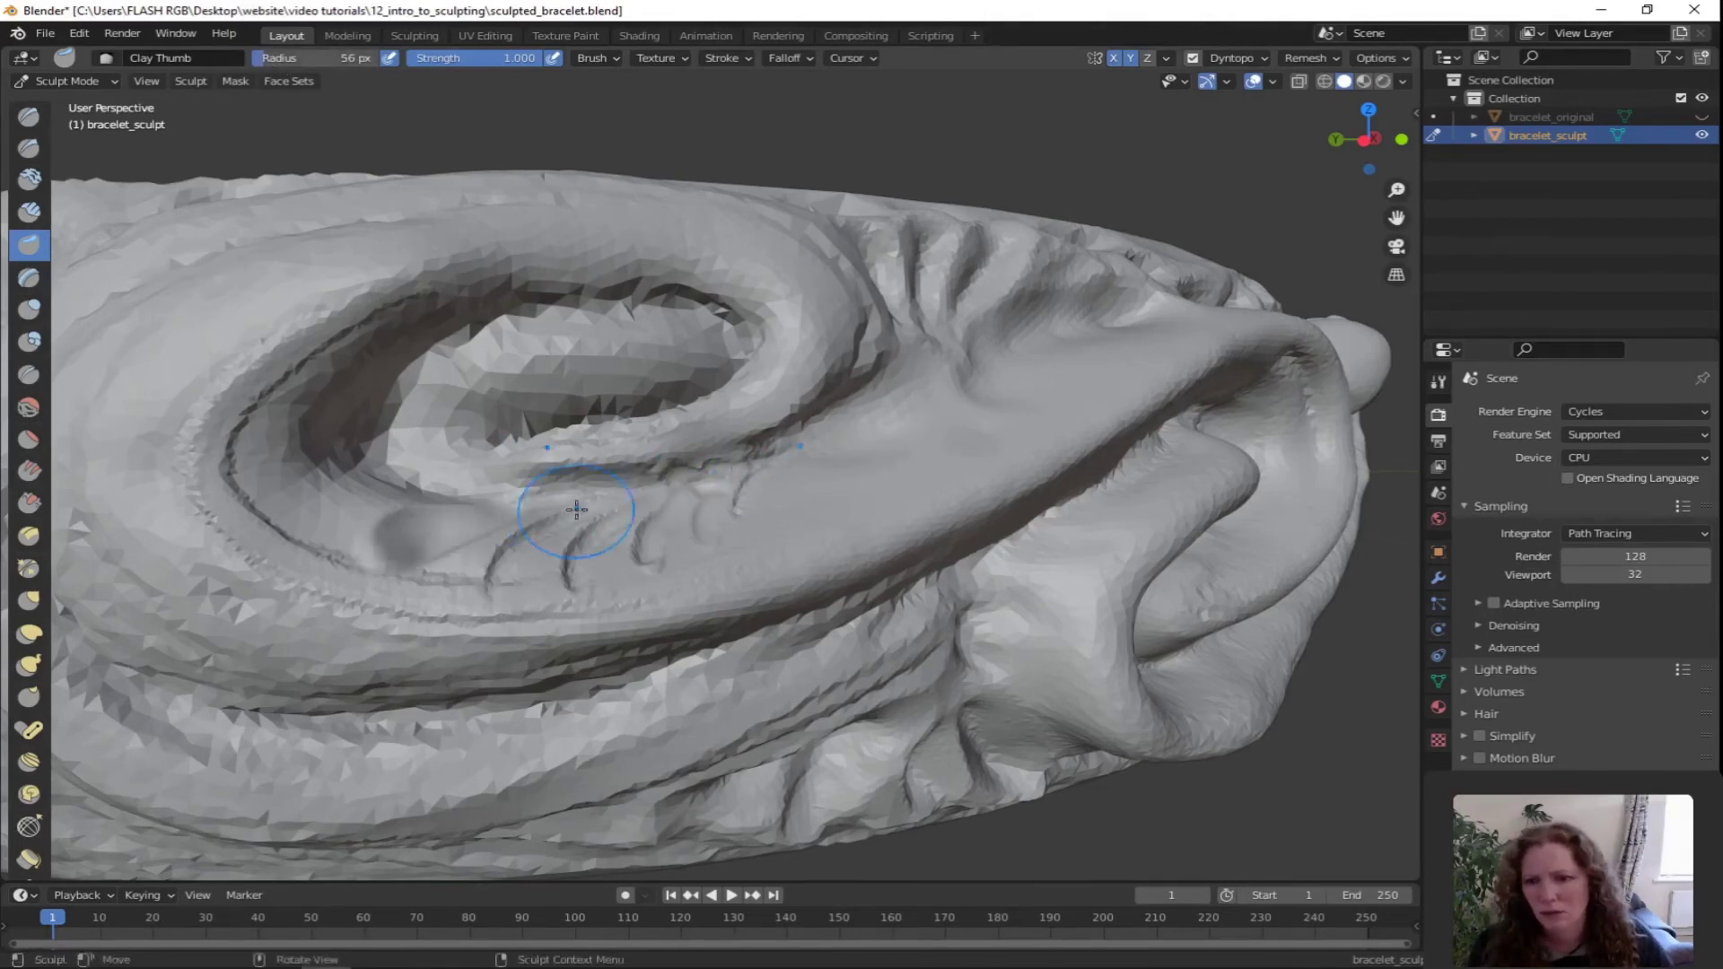
pyautogui.moveTo(573, 581); pyautogui.dragTo(611, 534)
pyautogui.moveTo(669, 538)
pyautogui.mouseDown(button='middle')
pyautogui.moveTo(577, 542)
pyautogui.moveTo(636, 538)
pyautogui.mouseUp(button='middle')
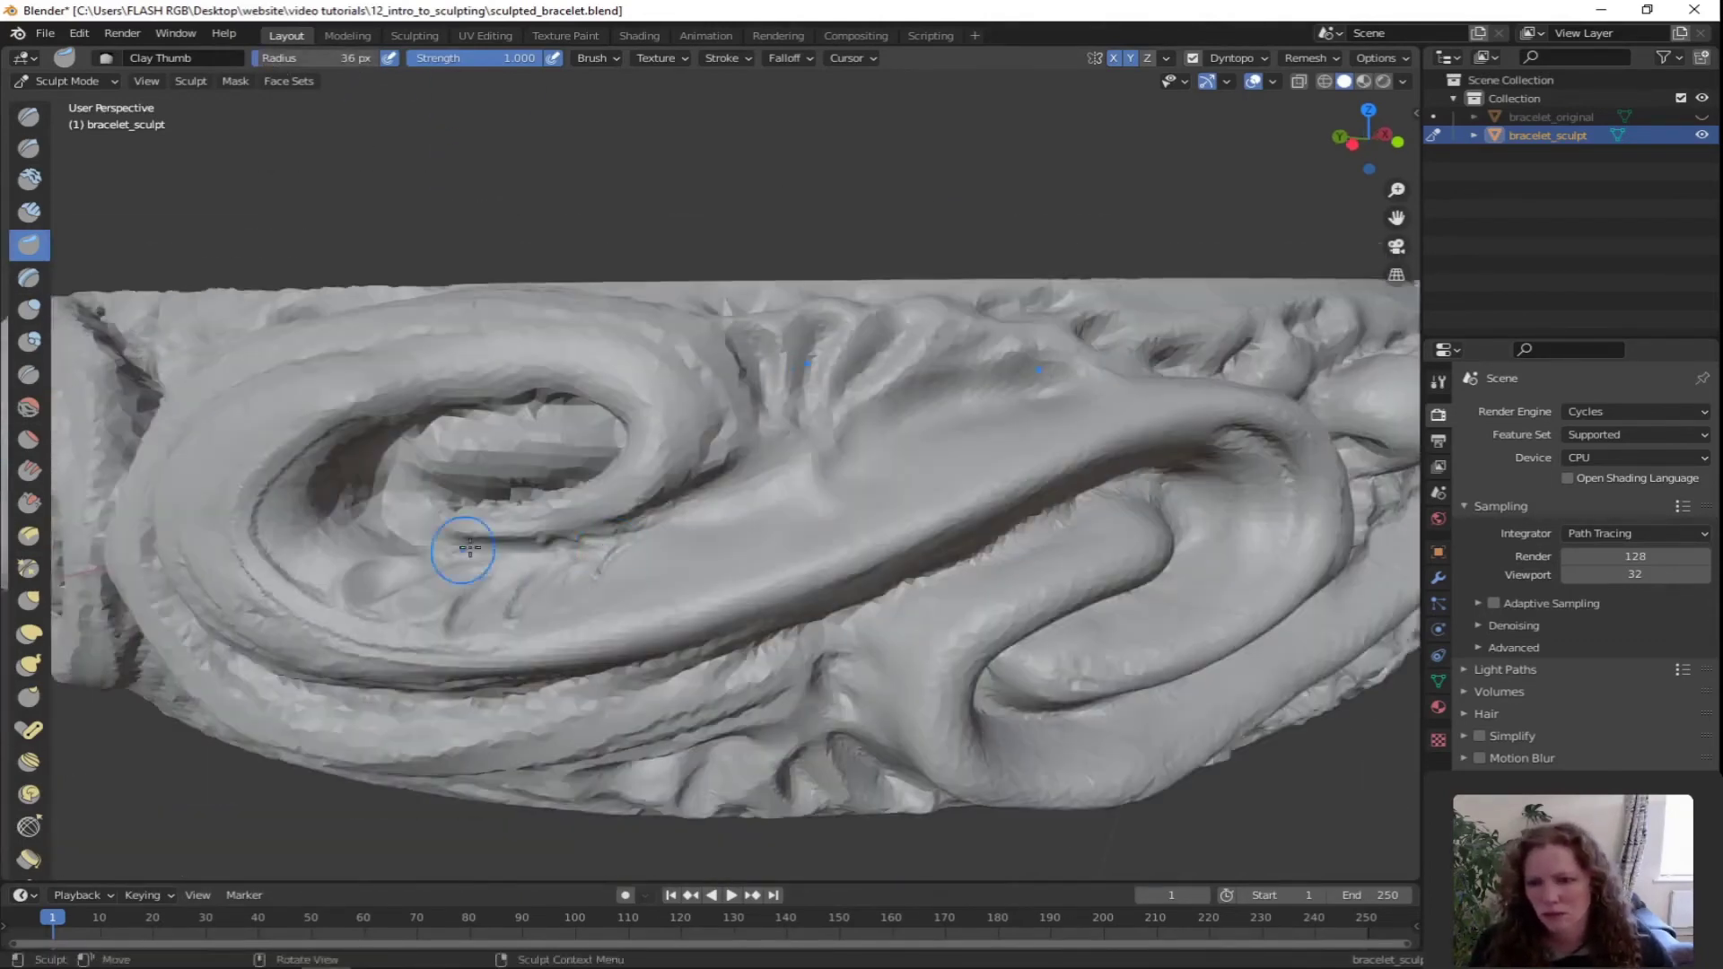
pyautogui.moveTo(518, 603); pyautogui.dragTo(547, 568)
pyautogui.moveTo(576, 621); pyautogui.dragTo(604, 565)
pyautogui.moveTo(289, 544)
pyautogui.mouseDown()
pyautogui.moveTo(384, 545)
pyautogui.moveTo(357, 504)
pyautogui.mouseUp()
# Smooth the lower outer bands of the large scroll with Smooth at 36 px and strength 0.700
pyautogui.moveTo(467, 503); pyautogui.dragTo(682, 395, button='middle')
pyautogui.scroll(2, 812, 353)
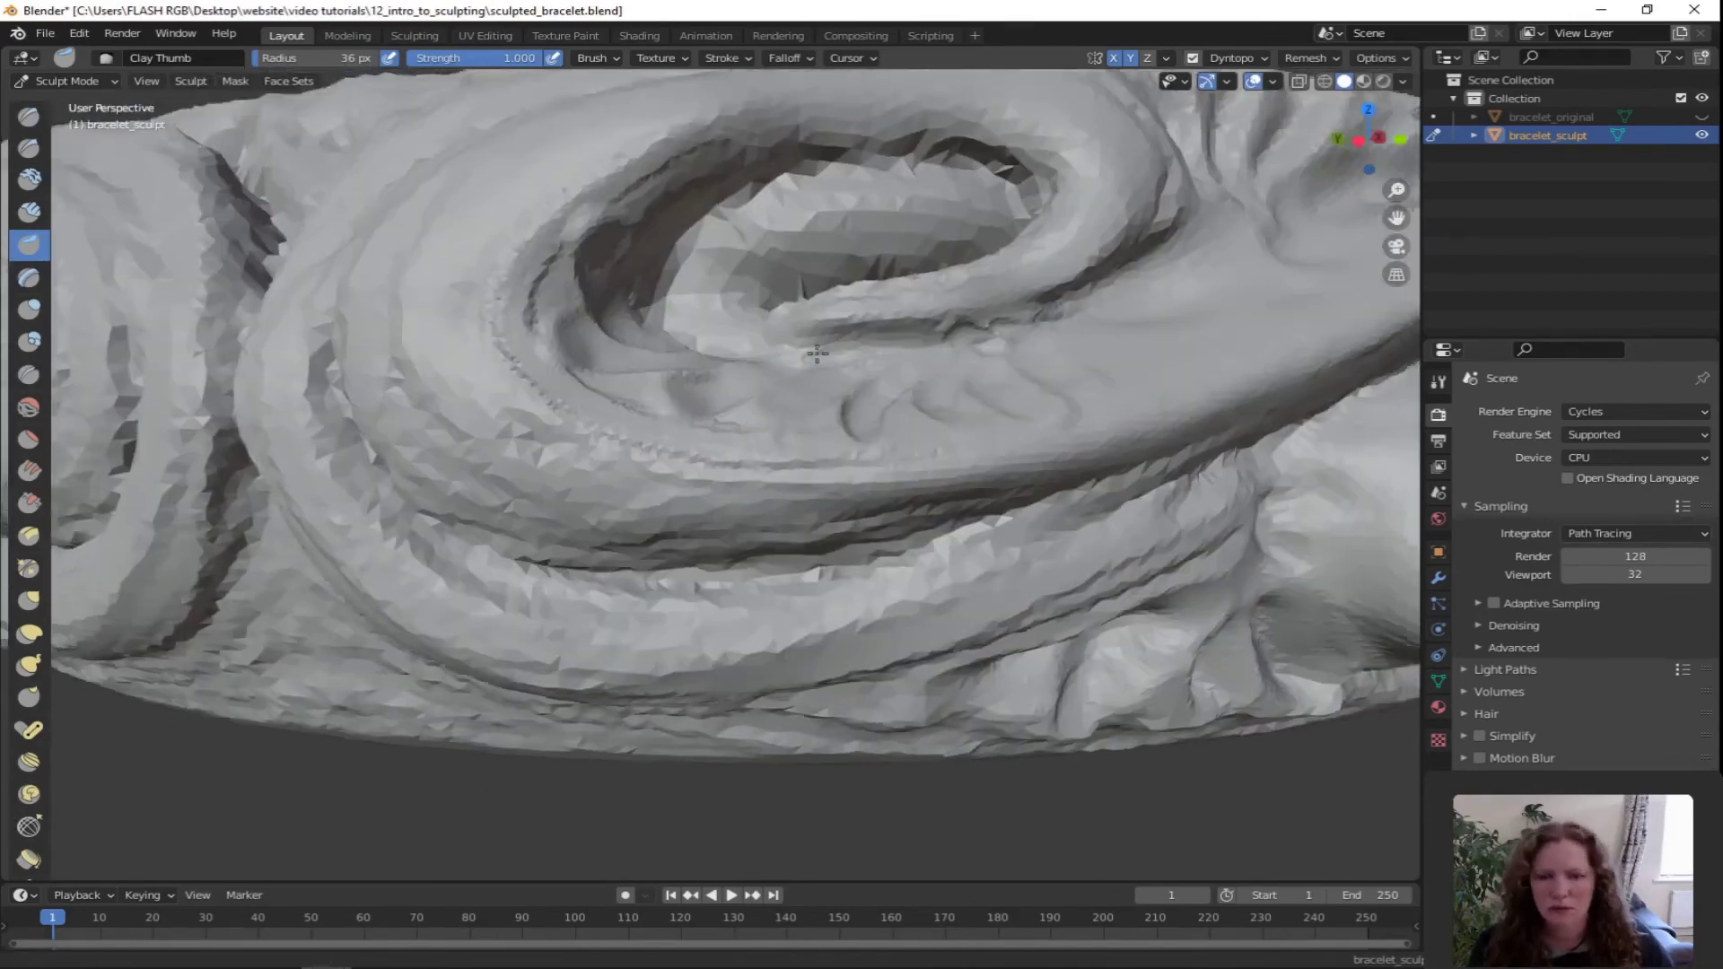
pyautogui.moveTo(811, 354); pyautogui.dragTo(682, 385, button='middle')
pyautogui.hotkey('shift', 's')
pyautogui.moveTo(401, 681); pyautogui.dragTo(799, 640)
pyautogui.scroll(-8, 783, 641)
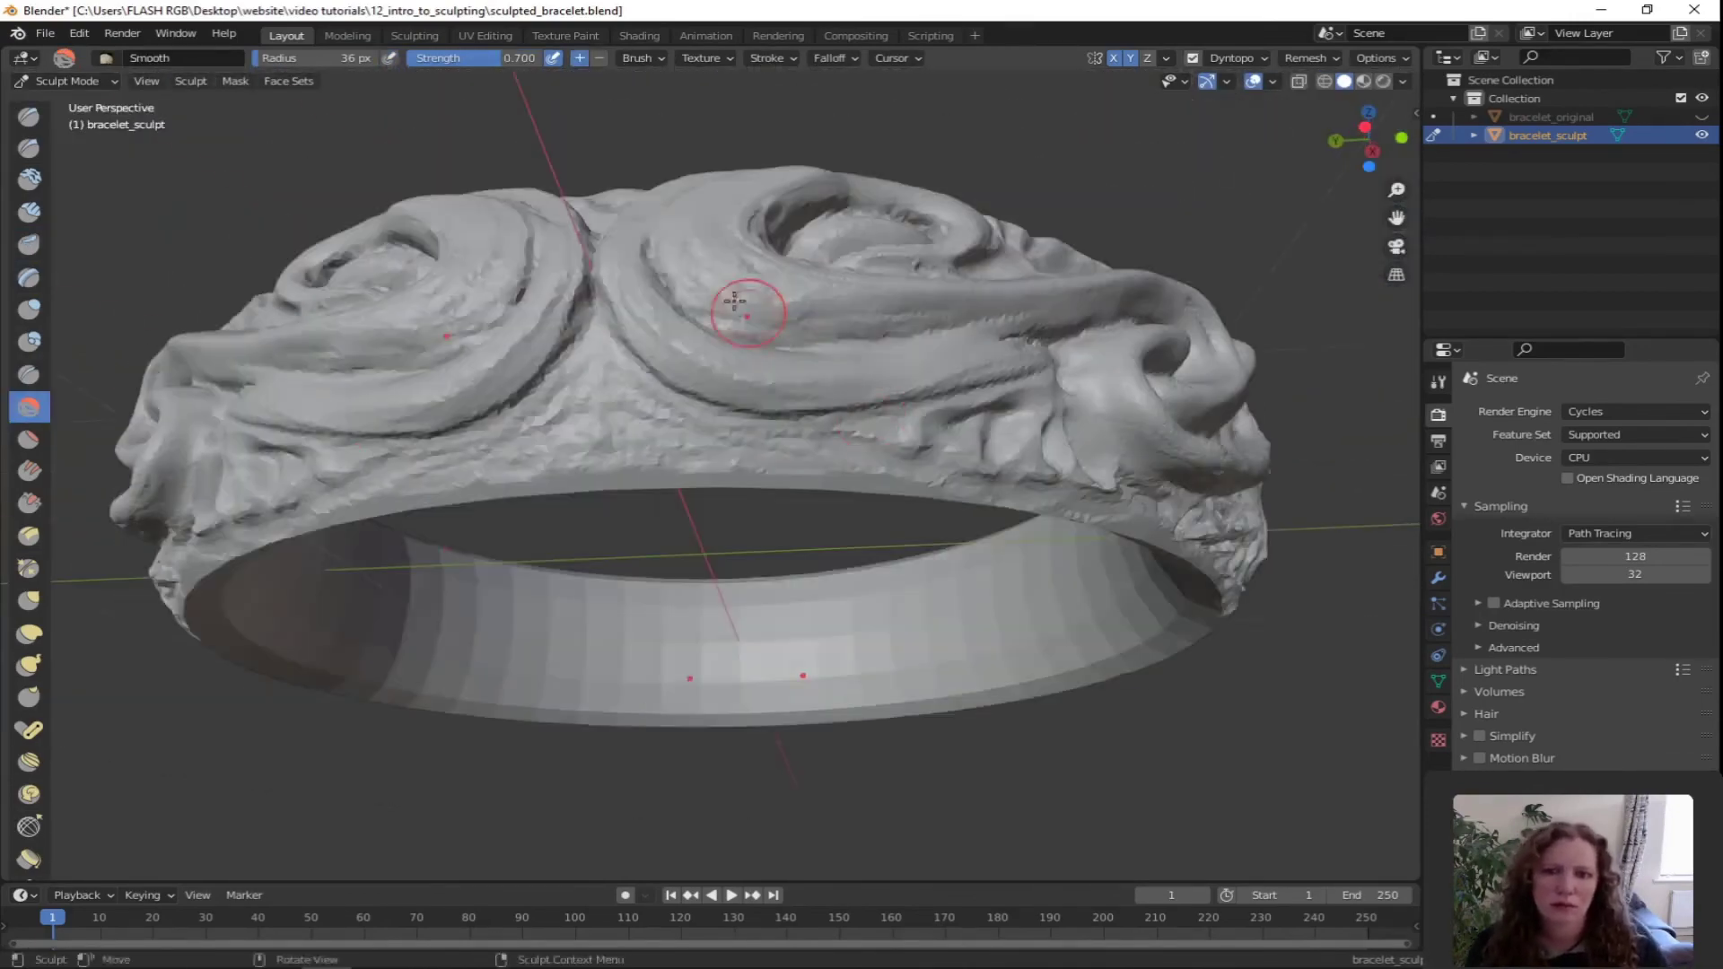
pyautogui.moveTo(785, 288)
pyautogui.mouseDown(button='middle')
pyautogui.moveTo(748, 509)
pyautogui.moveTo(718, 513)
pyautogui.mouseUp(button='middle')
pyautogui.moveTo(808, 574)
pyautogui.mouseDown(button='middle')
pyautogui.moveTo(815, 523)
pyautogui.moveTo(848, 503)
pyautogui.mouseUp(button='middle')
# Sculpt folds in the triangular gap between the two mirrored scrolls with Clay Thumb at 16 px and strength 0.607, and crease it with Draw Sharp
pyautogui.moveTo(714, 437); pyautogui.dragTo(707, 401)
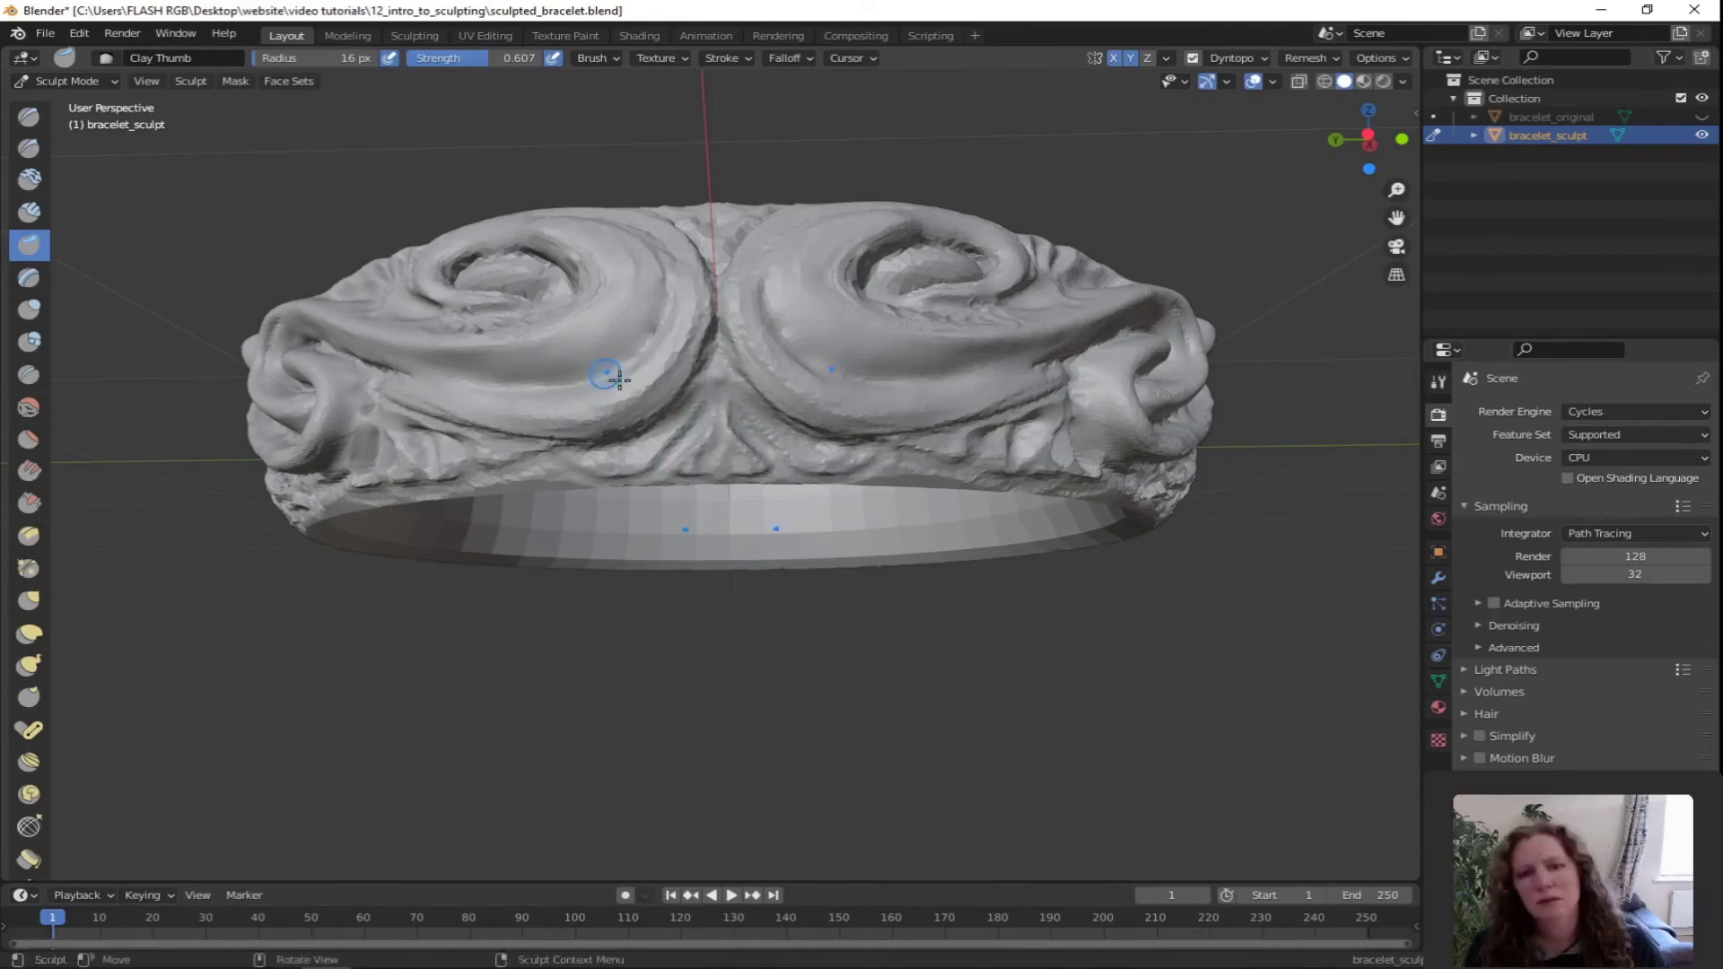
pyautogui.click(30, 148)
pyautogui.moveTo(720, 372); pyautogui.dragTo(707, 369)
pyautogui.moveTo(707, 386)
pyautogui.mouseDown(button='middle')
pyautogui.moveTo(484, 345)
pyautogui.moveTo(448, 413)
pyautogui.moveTo(660, 414)
pyautogui.mouseUp(button='middle')
# Twist the large hooked scroll and the S-shaped scroll into swirls with the Rotate brush at 170 px and strength 1.000
pyautogui.click(29, 794)
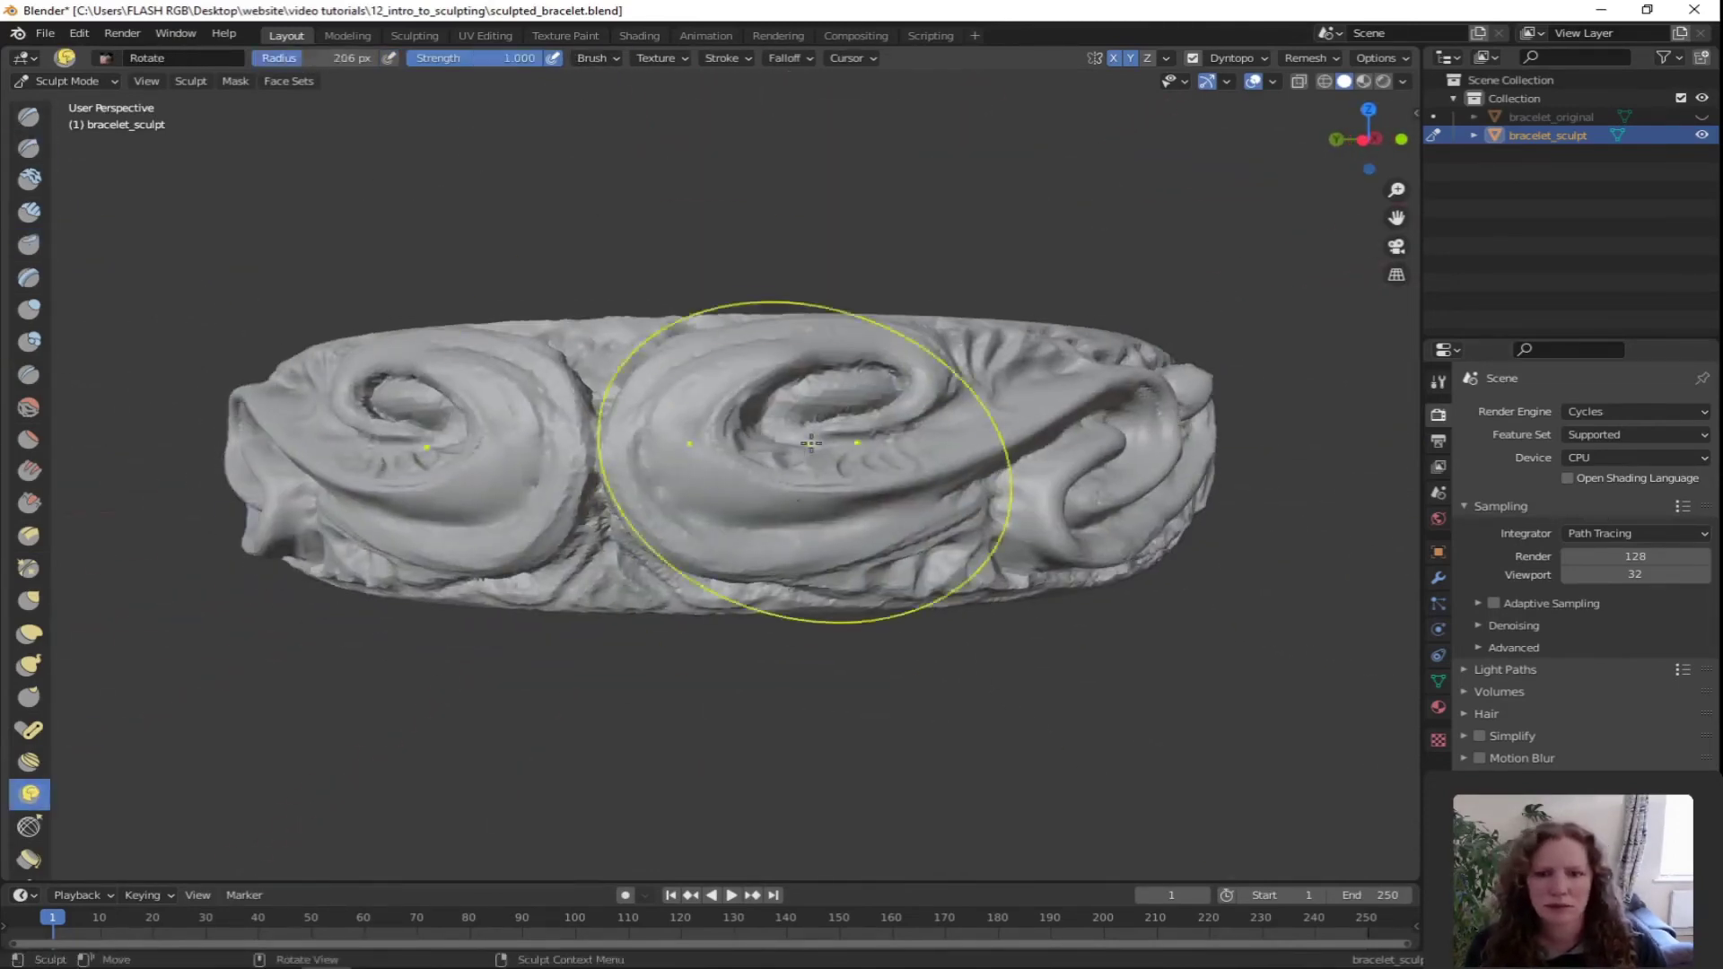
pyautogui.moveTo(811, 444); pyautogui.dragTo(792, 462, button='middle')
pyautogui.press('f')
pyautogui.click(712, 518)
pyautogui.moveTo(713, 518); pyautogui.dragTo(861, 521)
pyautogui.moveTo(723, 520)
pyautogui.mouseDown()
pyautogui.moveTo(778, 516)
pyautogui.moveTo(755, 500)
pyautogui.moveTo(772, 479)
pyautogui.mouseUp()
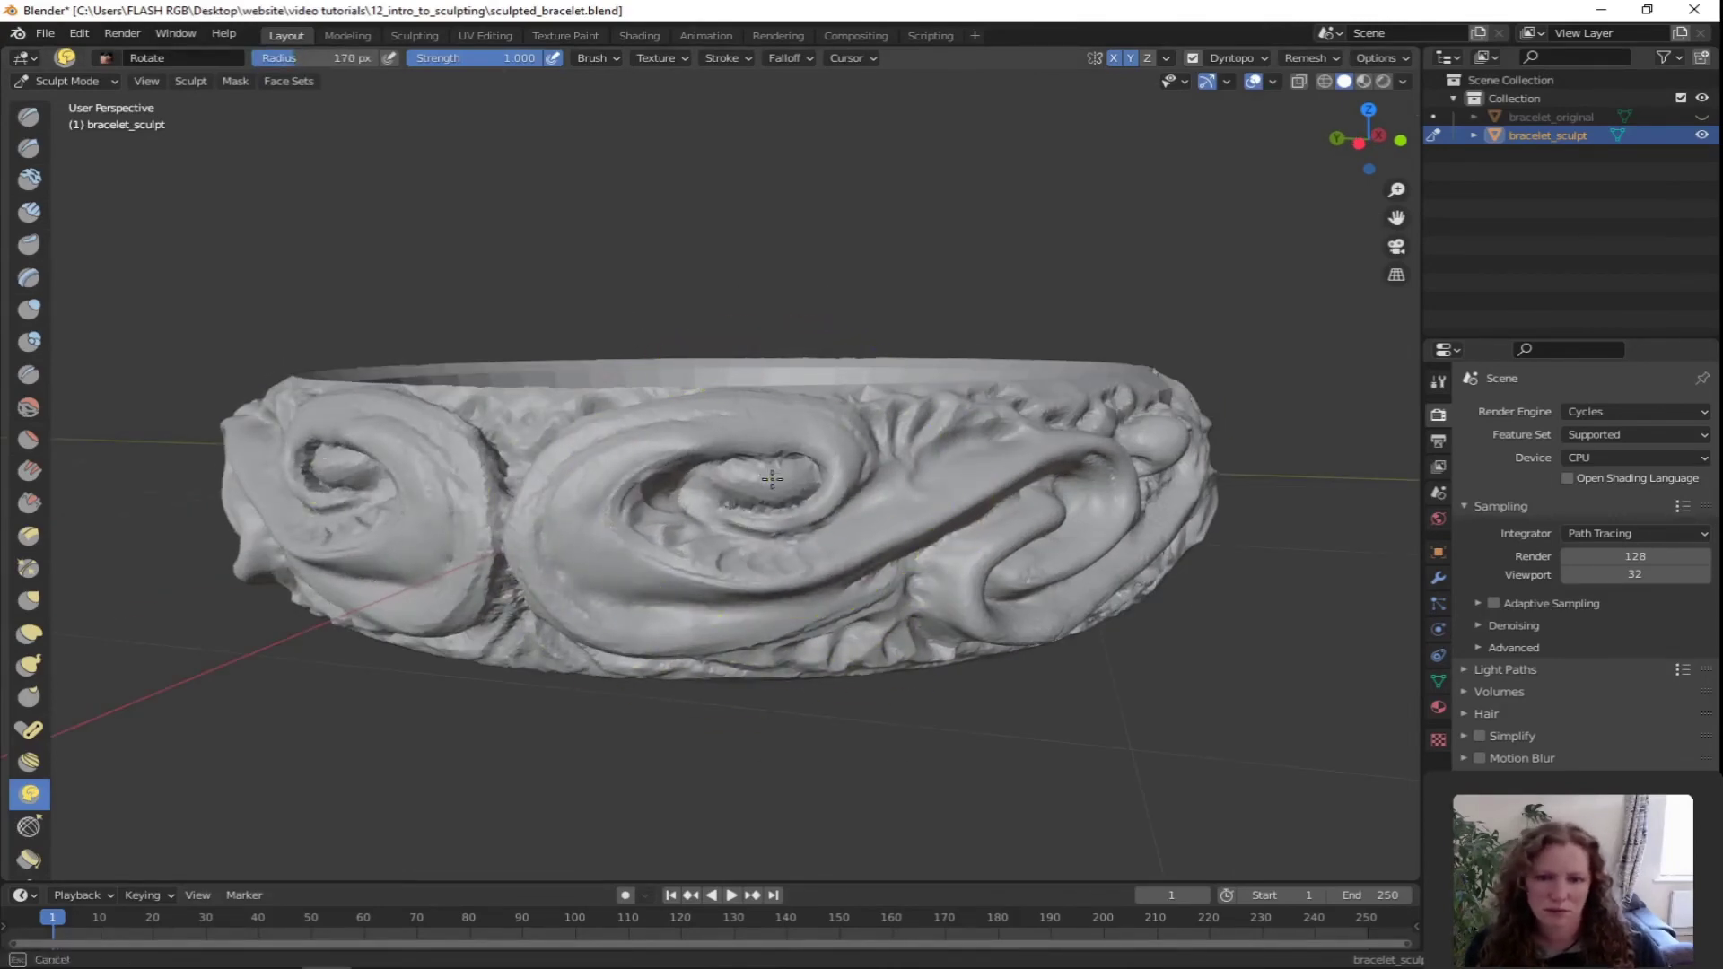
pyautogui.moveTo(772, 478); pyautogui.dragTo(769, 538, button='middle')
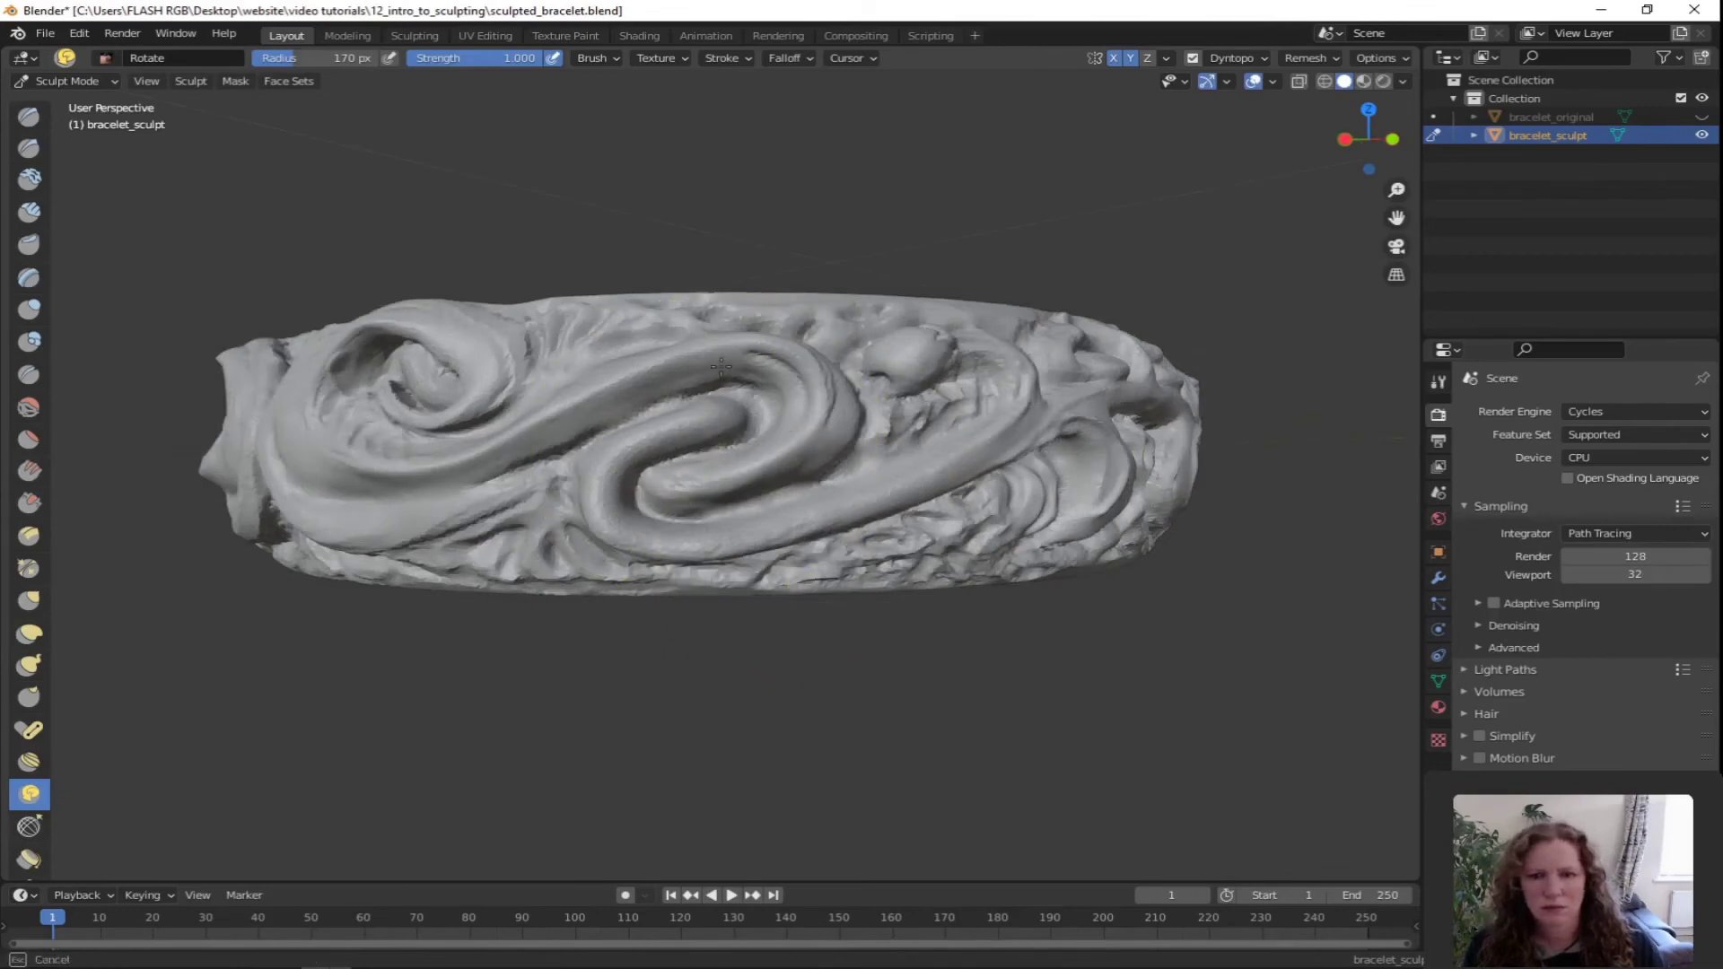
pyautogui.moveTo(683, 458)
pyautogui.mouseDown()
pyautogui.moveTo(839, 511)
pyautogui.moveTo(798, 376)
pyautogui.moveTo(745, 339)
pyautogui.mouseUp()
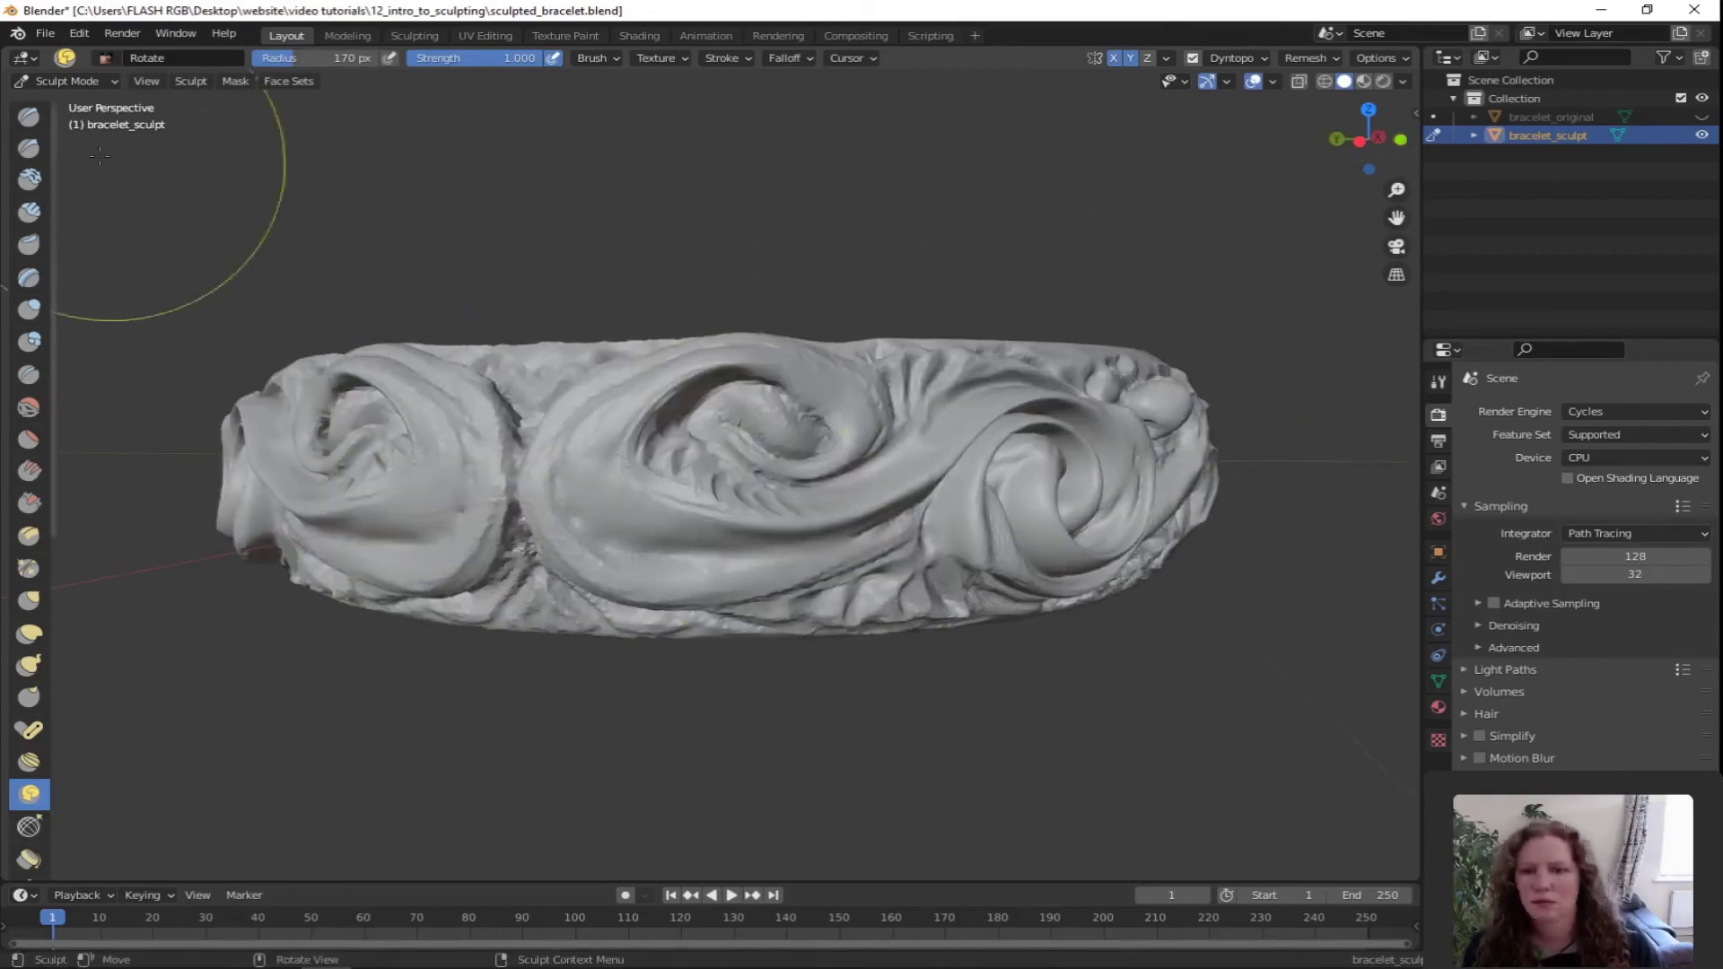
# Carve deeper hollows into the large swirled scroll with the subtractive Draw brush at 43 px and strength 0.500
pyautogui.click(29, 117)
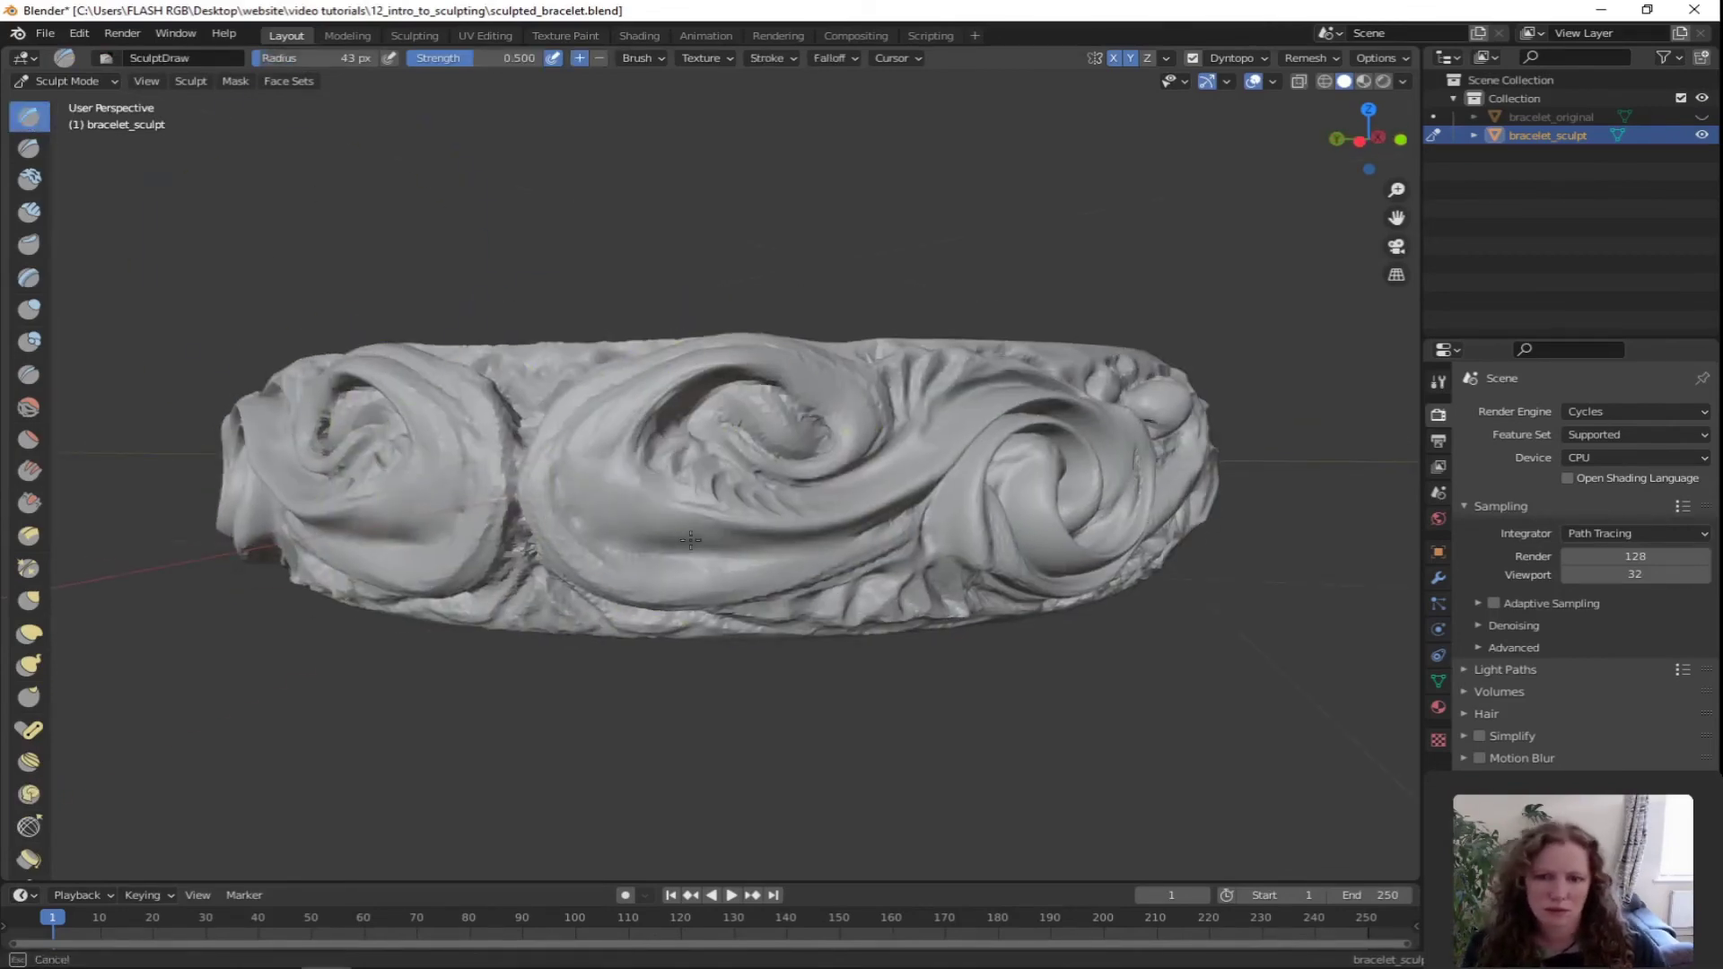
pyautogui.moveTo(671, 549); pyautogui.dragTo(576, 357, button='middle')
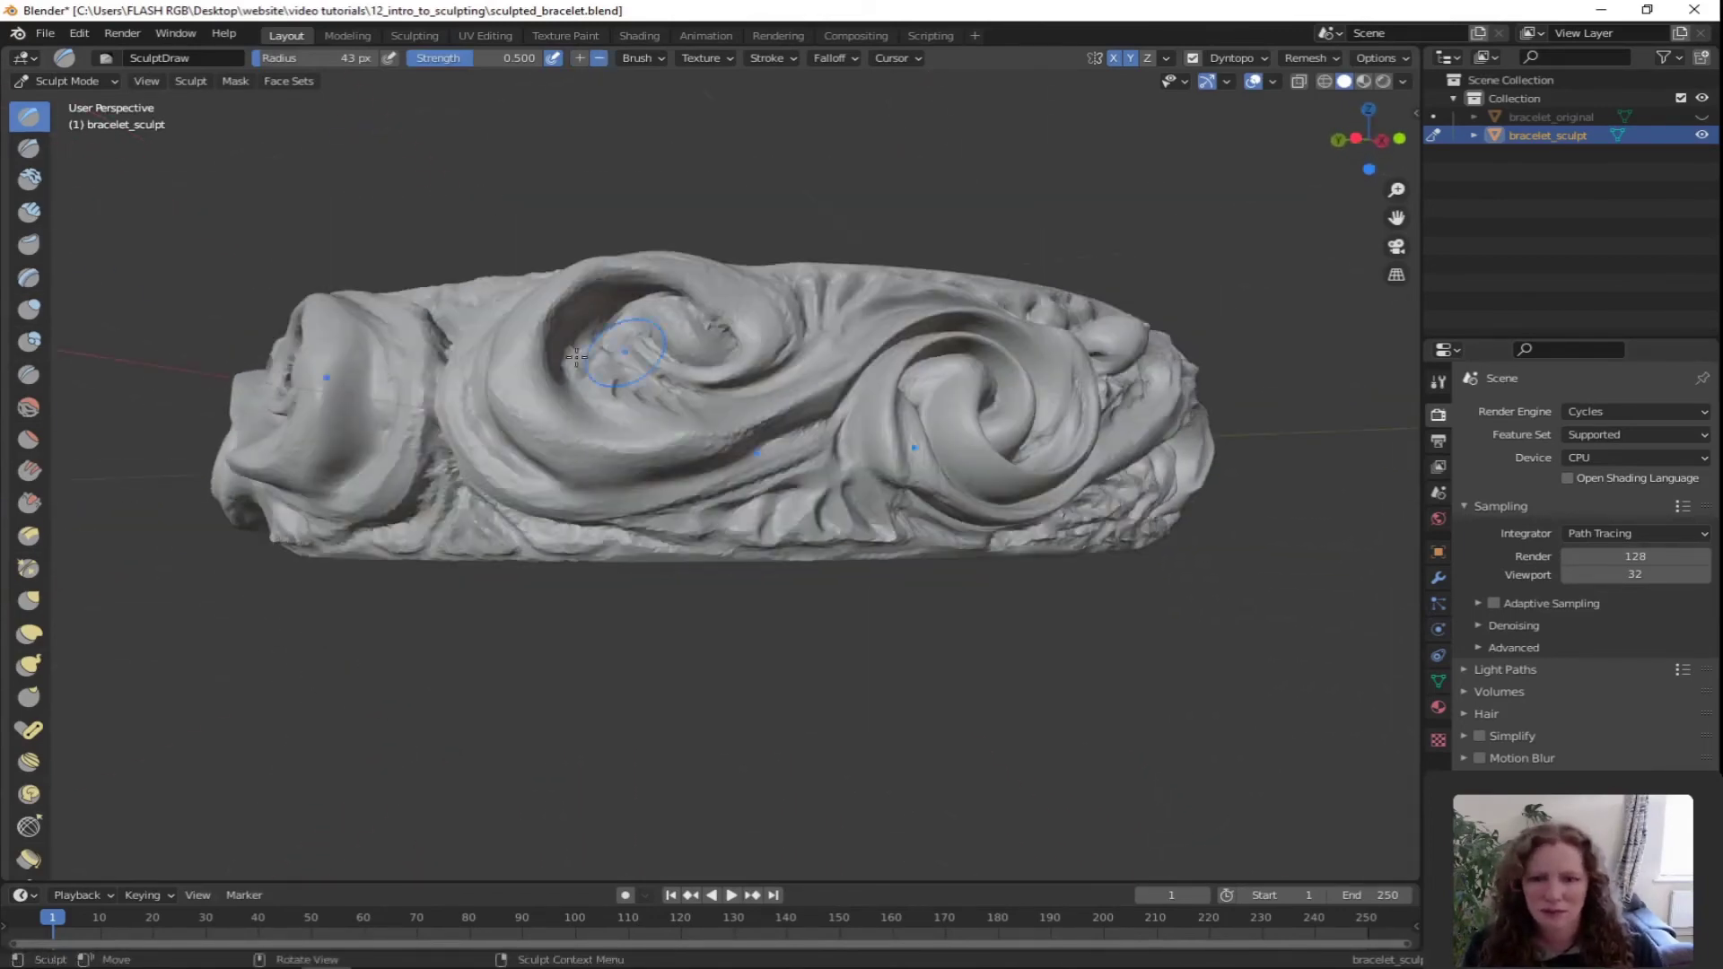
pyautogui.press('x')
pyautogui.moveTo(725, 430)
pyautogui.mouseDown(button='middle')
pyautogui.moveTo(718, 484)
pyautogui.moveTo(677, 356)
pyautogui.moveTo(687, 449)
pyautogui.mouseUp(button='middle')
pyautogui.moveTo(779, 529)
pyautogui.mouseDown()
pyautogui.moveTo(692, 530)
pyautogui.moveTo(659, 507)
pyautogui.moveTo(732, 491)
pyautogui.moveTo(793, 530)
pyautogui.moveTo(751, 351)
pyautogui.mouseUp()
# Twist the centre of the large scroll further with the Rotate brush at 178 px and strength 1.000
pyautogui.click(28, 148)
pyautogui.click(29, 794)
pyautogui.moveTo(752, 352); pyautogui.dragTo(827, 400, button='middle')
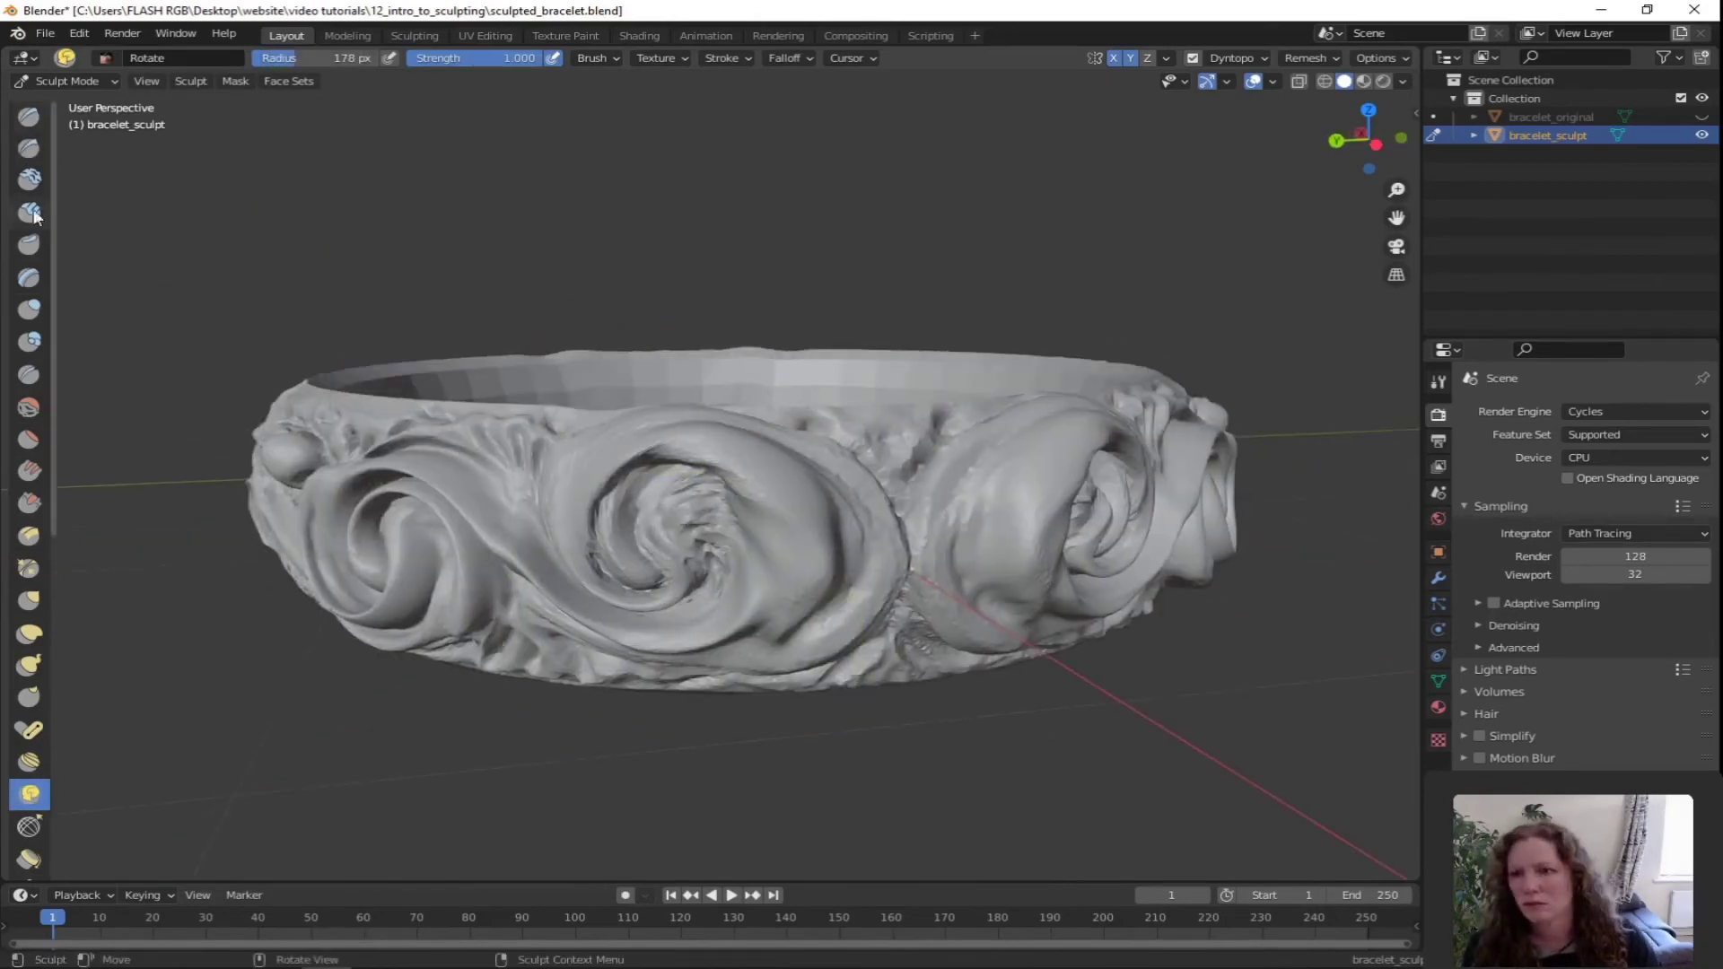
# Shape a raised curved fold around a recess on the large scroll's outer bulge with the Blob brush at 19 px and strength 0.500
pyautogui.click(29, 341)
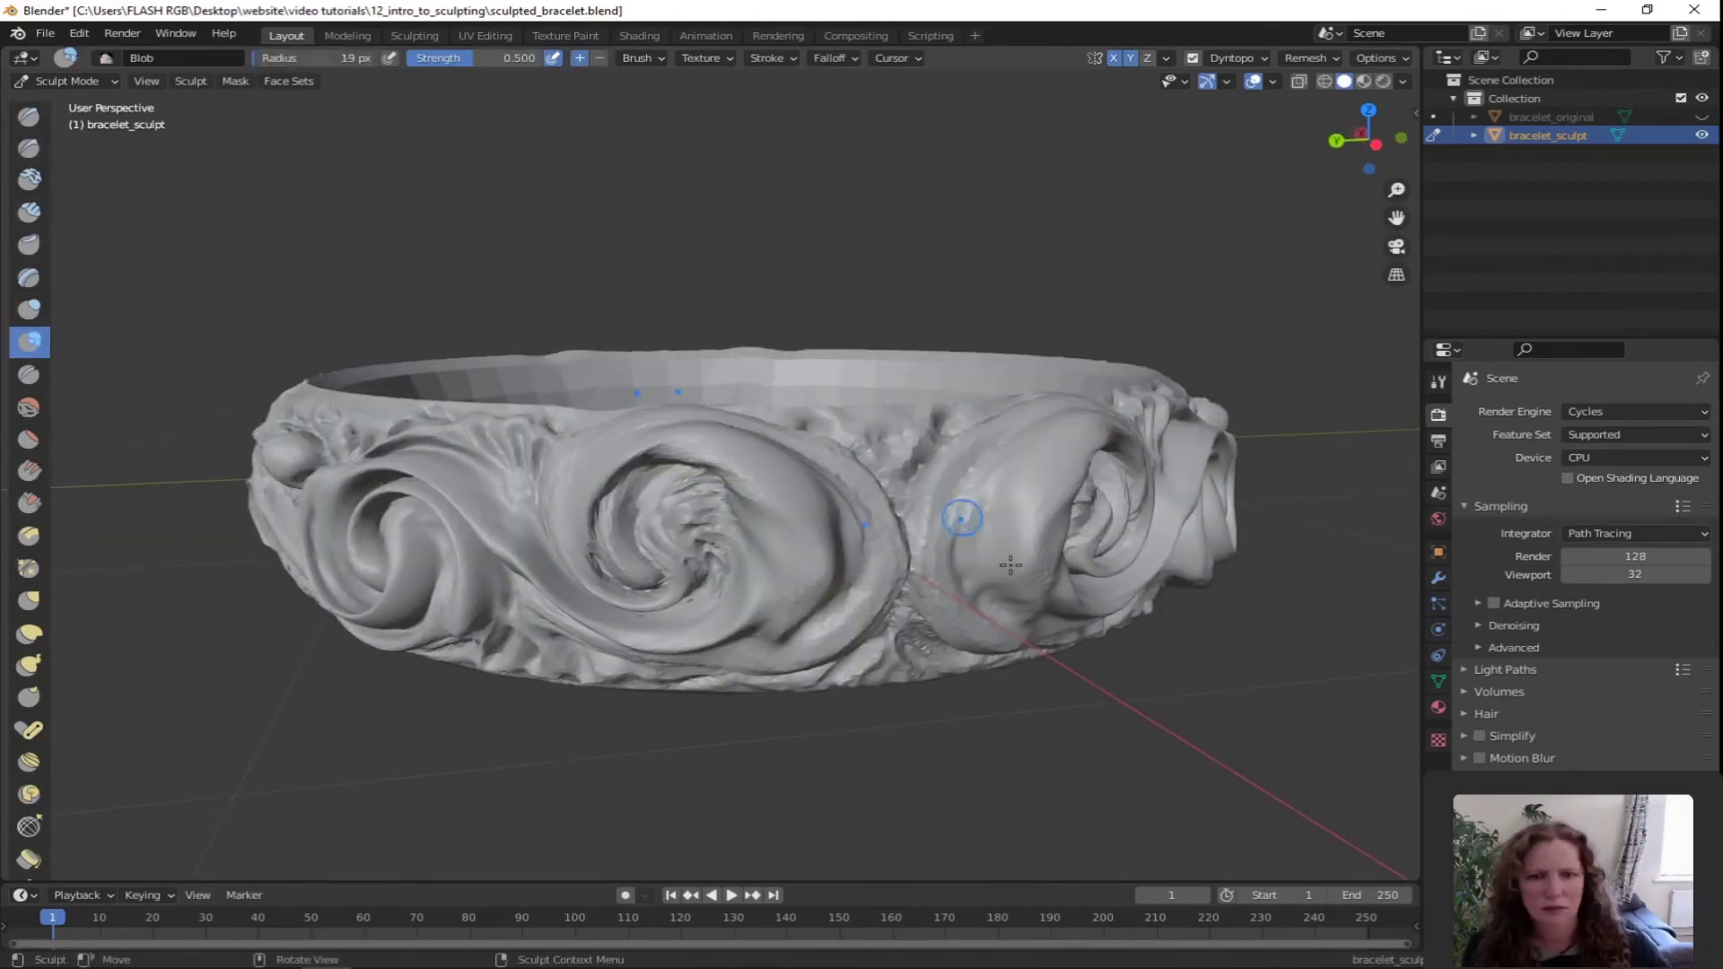
pyautogui.moveTo(1055, 483); pyautogui.dragTo(703, 359, button='middle')
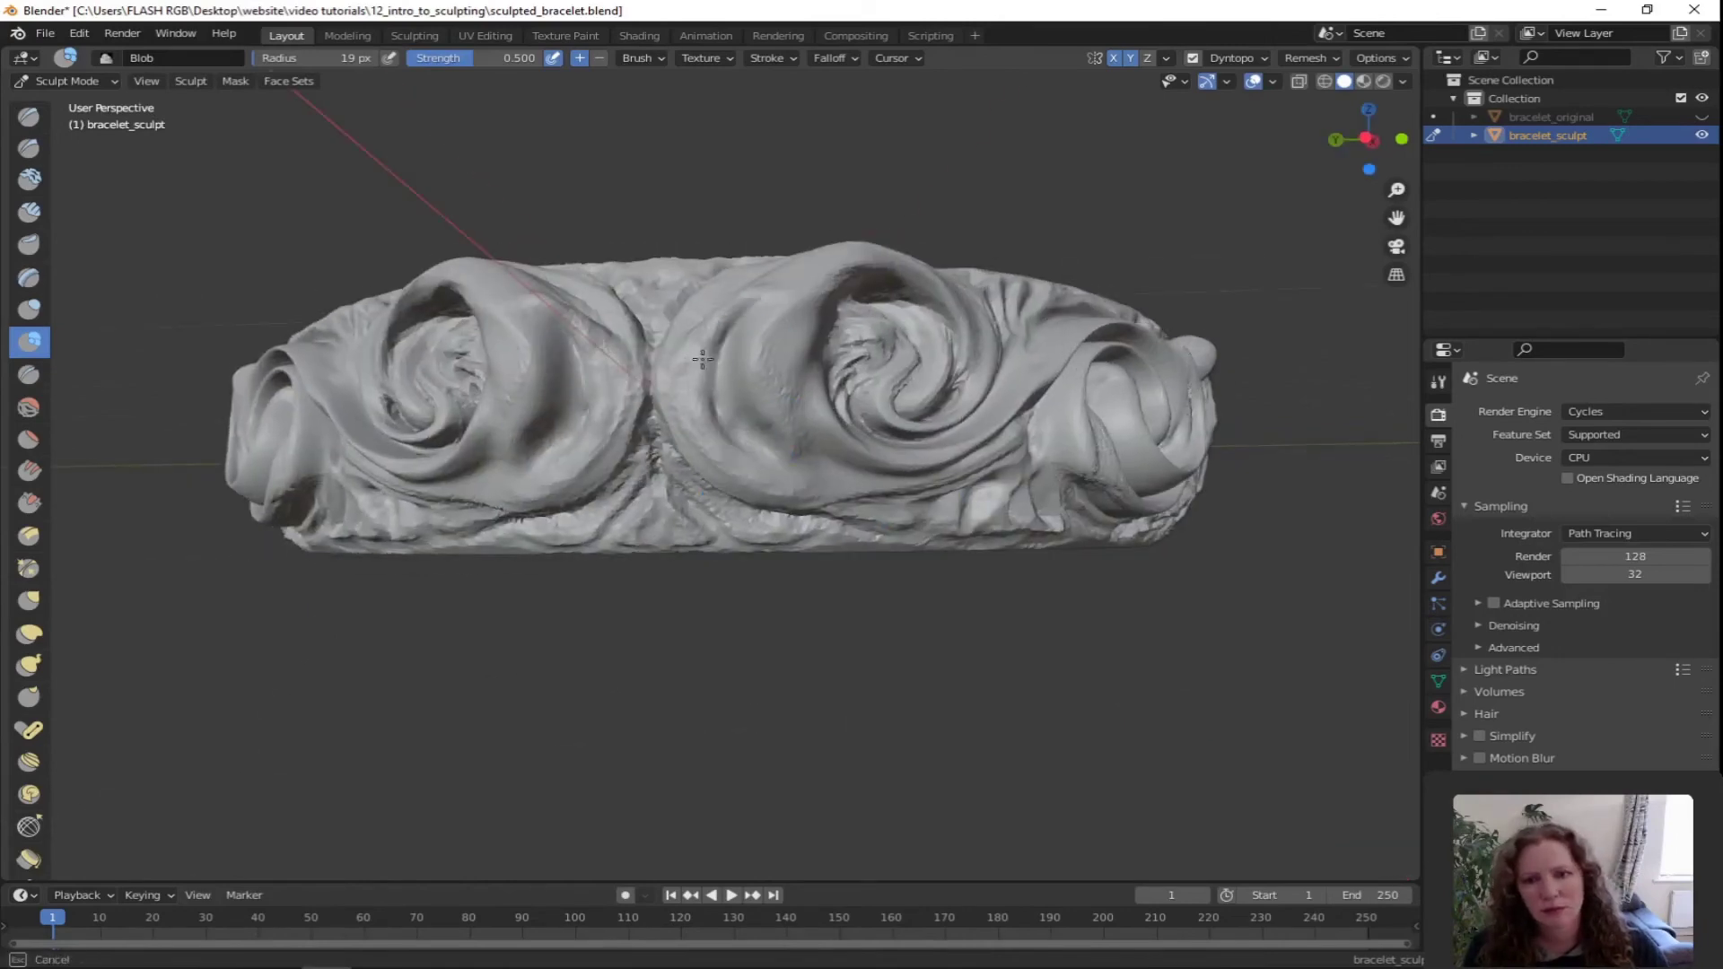
pyautogui.moveTo(777, 489); pyautogui.dragTo(944, 621, button='middle')
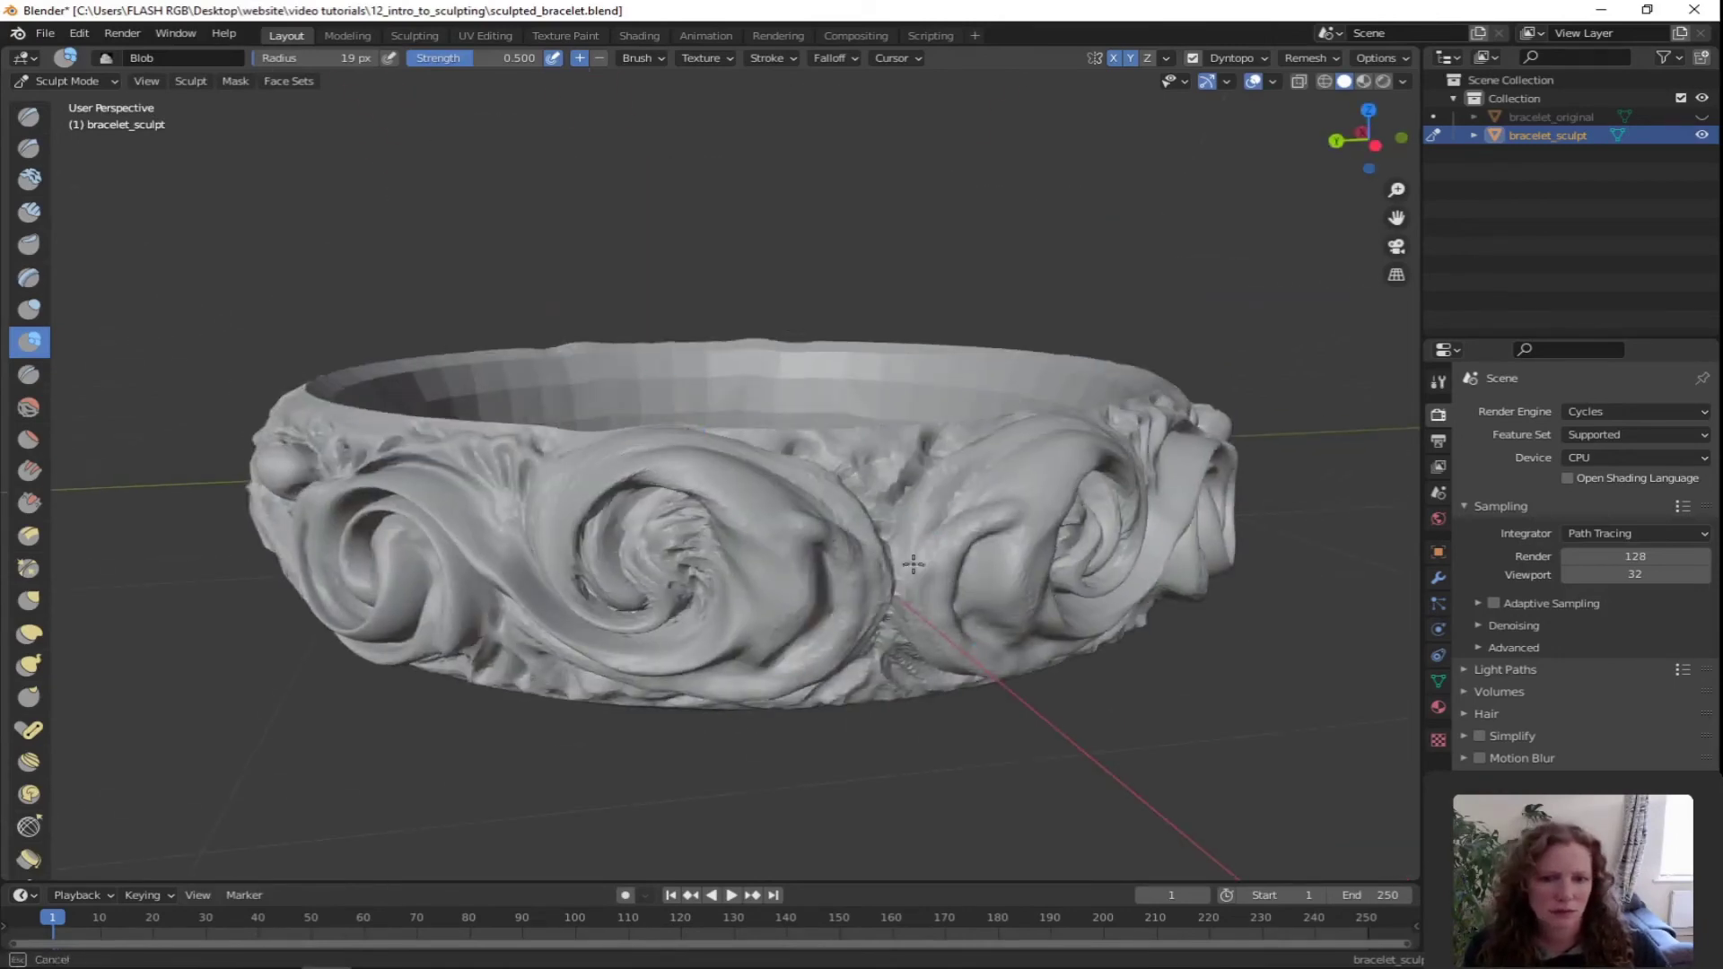
pyautogui.moveTo(876, 567); pyautogui.dragTo(933, 650, button='middle')
pyautogui.moveTo(1043, 646); pyautogui.dragTo(995, 540, button='middle')
pyautogui.scroll(4, 830, 357)
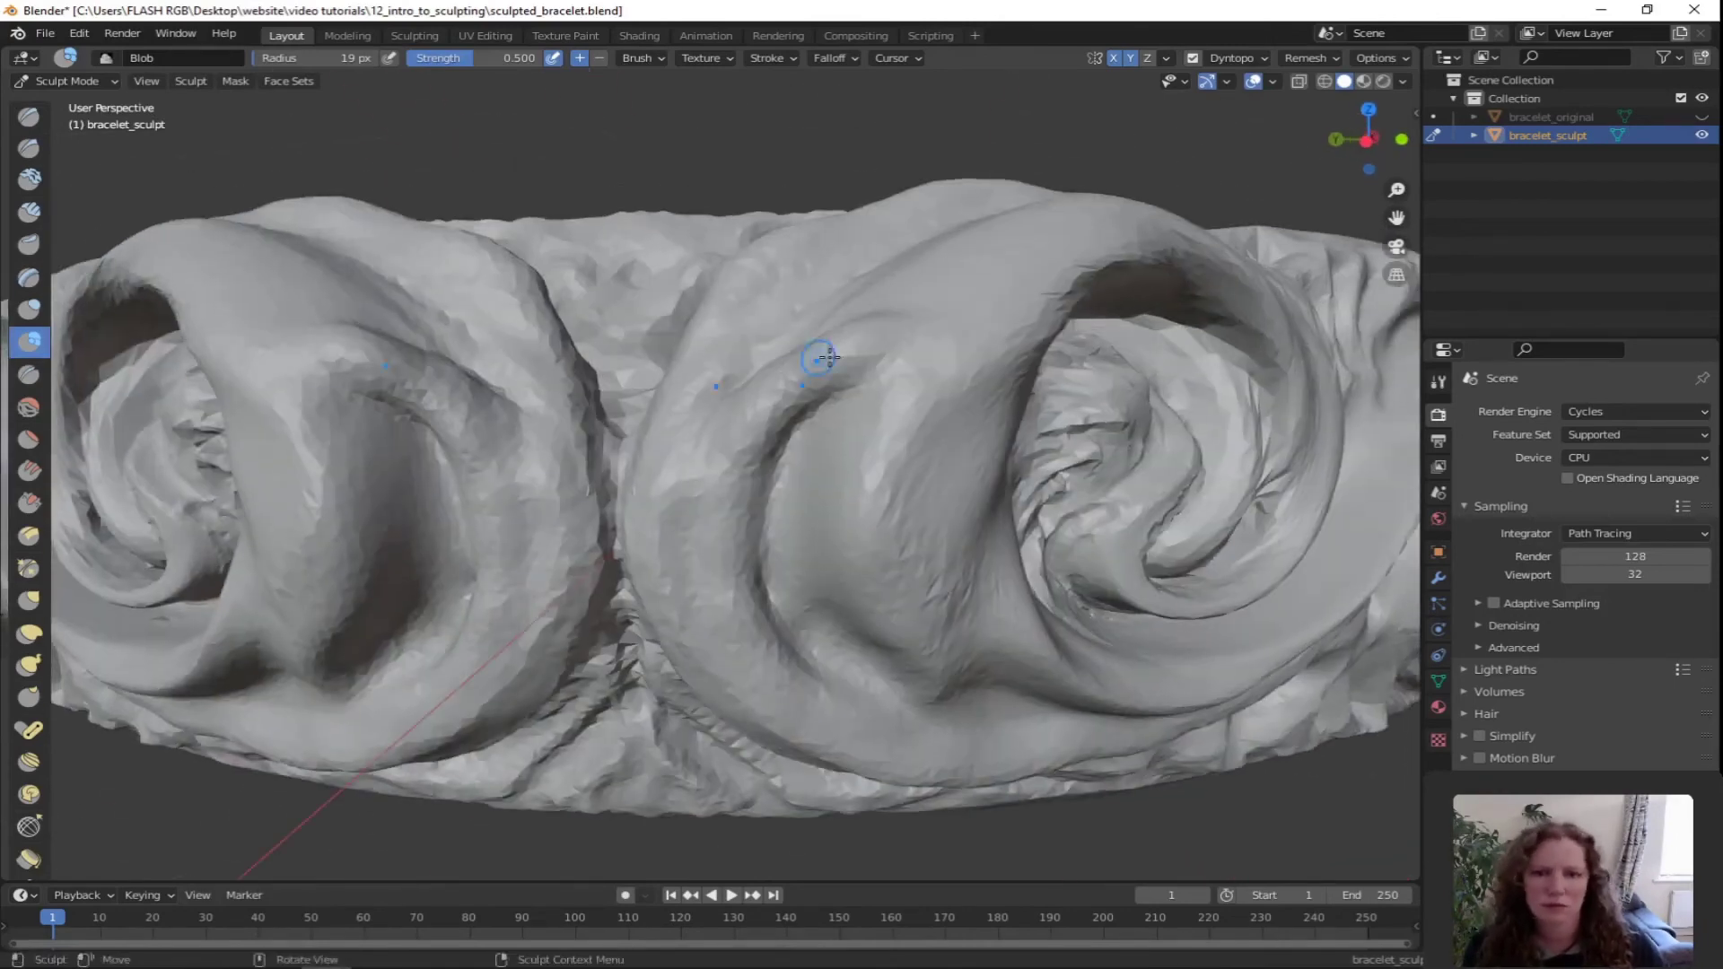
pyautogui.moveTo(829, 358)
pyautogui.mouseDown(button='middle')
pyautogui.moveTo(912, 353)
pyautogui.moveTo(936, 307)
pyautogui.mouseUp(button='middle')
pyautogui.moveTo(1029, 270); pyautogui.dragTo(813, 194, button='middle')
pyautogui.moveTo(880, 135); pyautogui.dragTo(885, 141)
# Add raised vein-like ridges over the top and side of the scroll's bulge with the Blob brush at 19 and 23 px
pyautogui.scroll(-6, 884, 141)
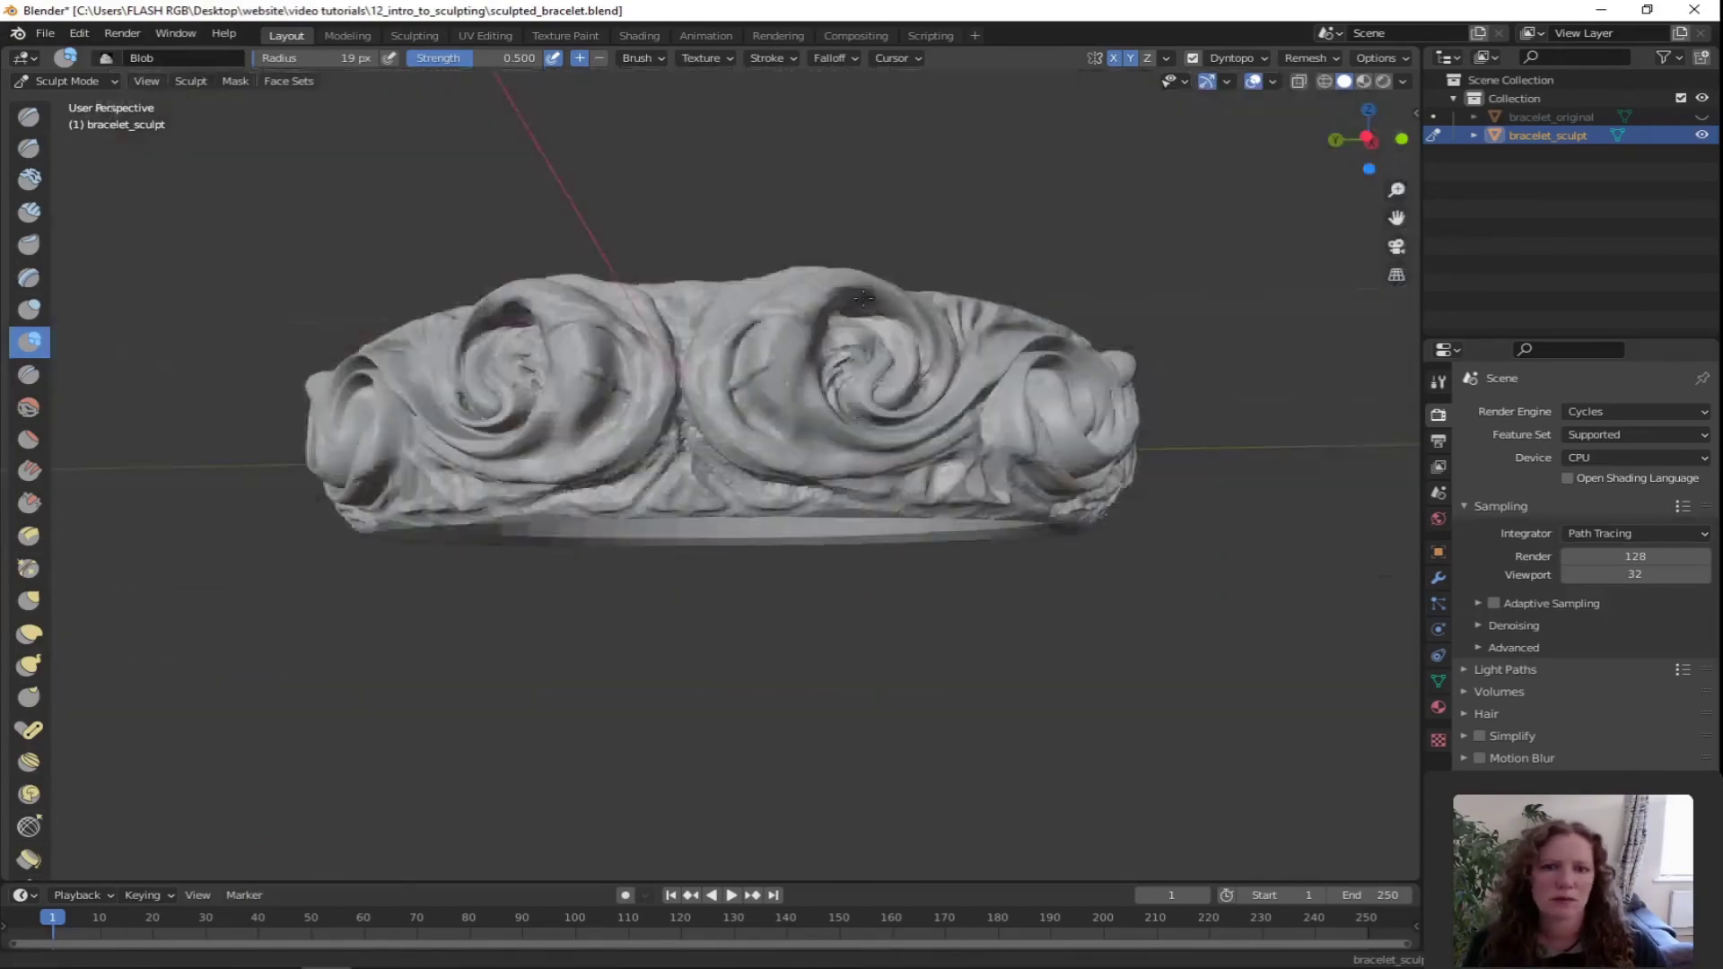
pyautogui.scroll(4, 942, 473)
pyautogui.moveTo(996, 143)
pyautogui.mouseDown(button='middle')
pyautogui.moveTo(942, 473)
pyautogui.moveTo(838, 470)
pyautogui.mouseUp(button='middle')
pyautogui.scroll(6, 897, 449)
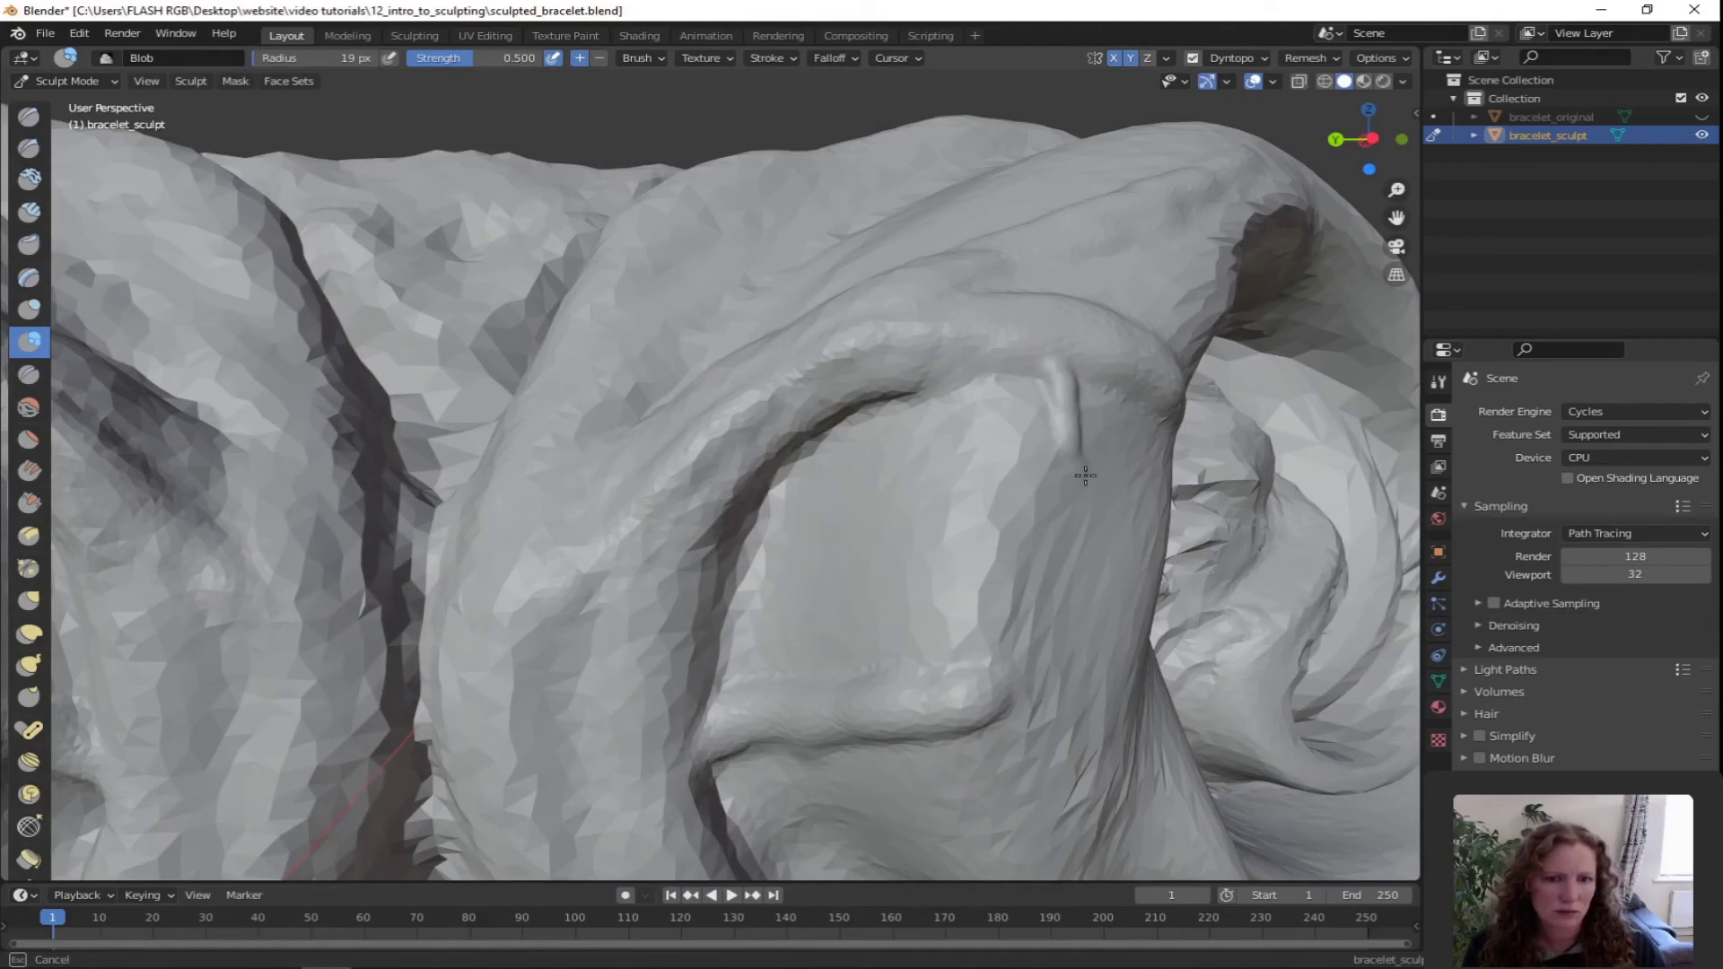
pyautogui.moveTo(1124, 551); pyautogui.dragTo(831, 401, button='middle')
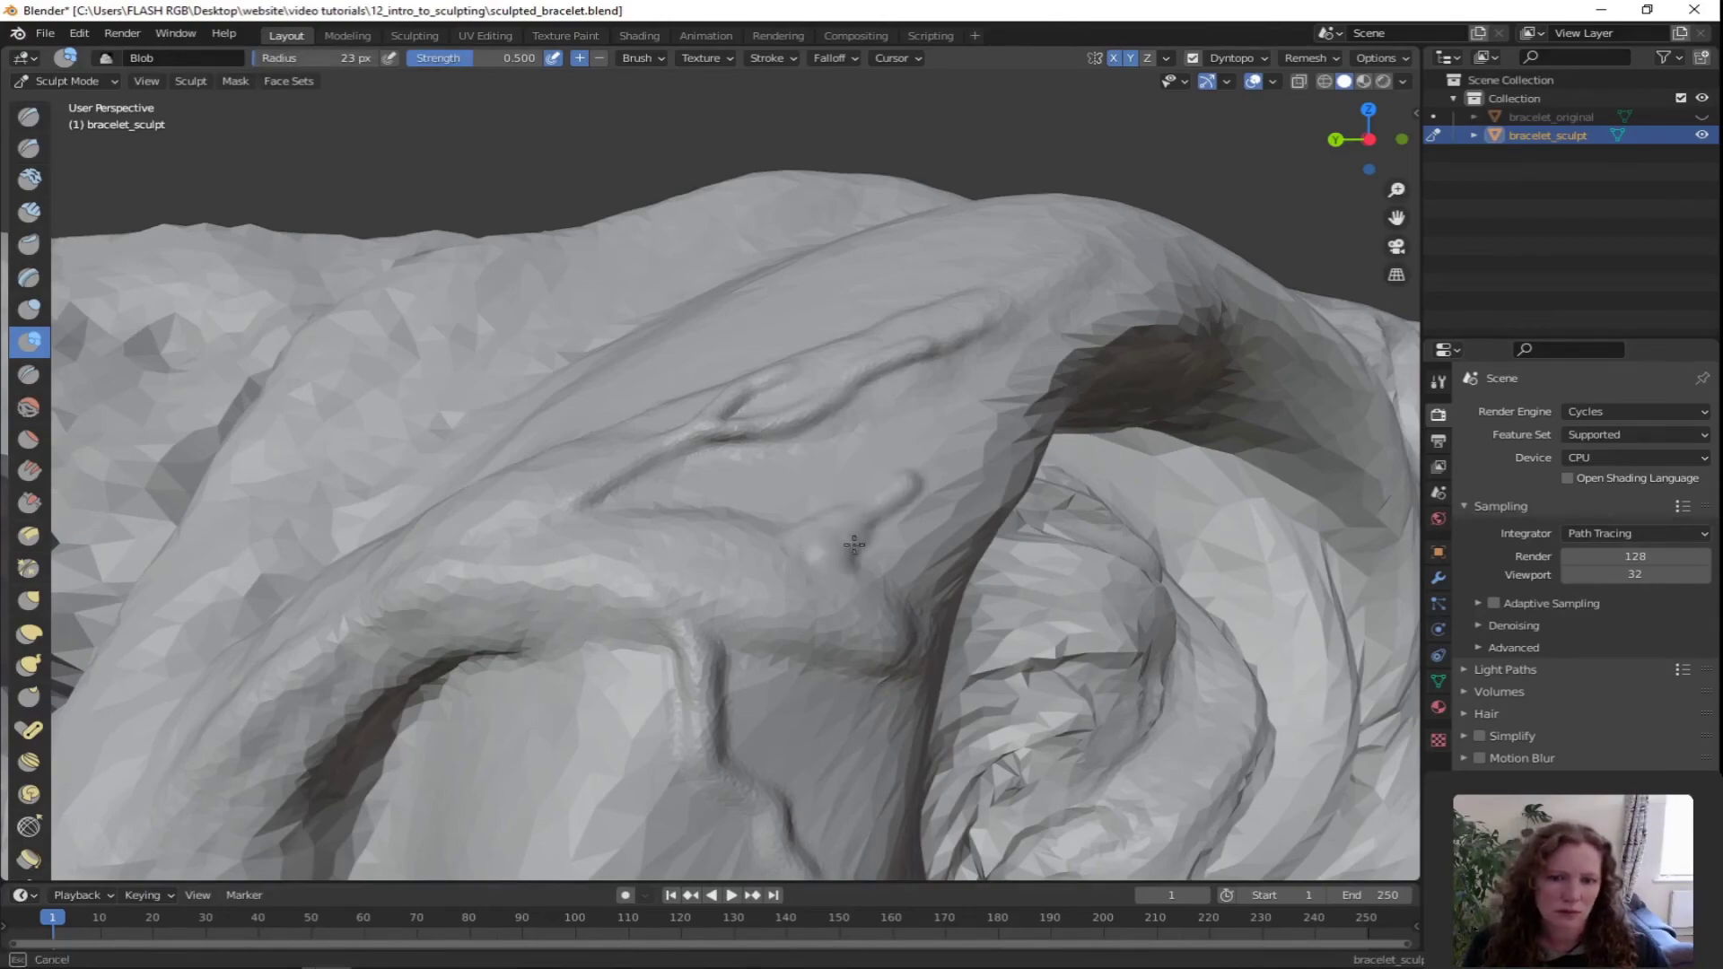
pyautogui.moveTo(892, 511); pyautogui.dragTo(1014, 429)
pyautogui.scroll(-4, 1014, 428)
pyautogui.moveTo(1014, 429); pyautogui.dragTo(771, 431, button='middle')
pyautogui.moveTo(575, 431)
pyautogui.mouseDown(button='middle')
pyautogui.moveTo(811, 422)
pyautogui.moveTo(754, 391)
pyautogui.moveTo(839, 437)
pyautogui.mouseUp(button='middle')
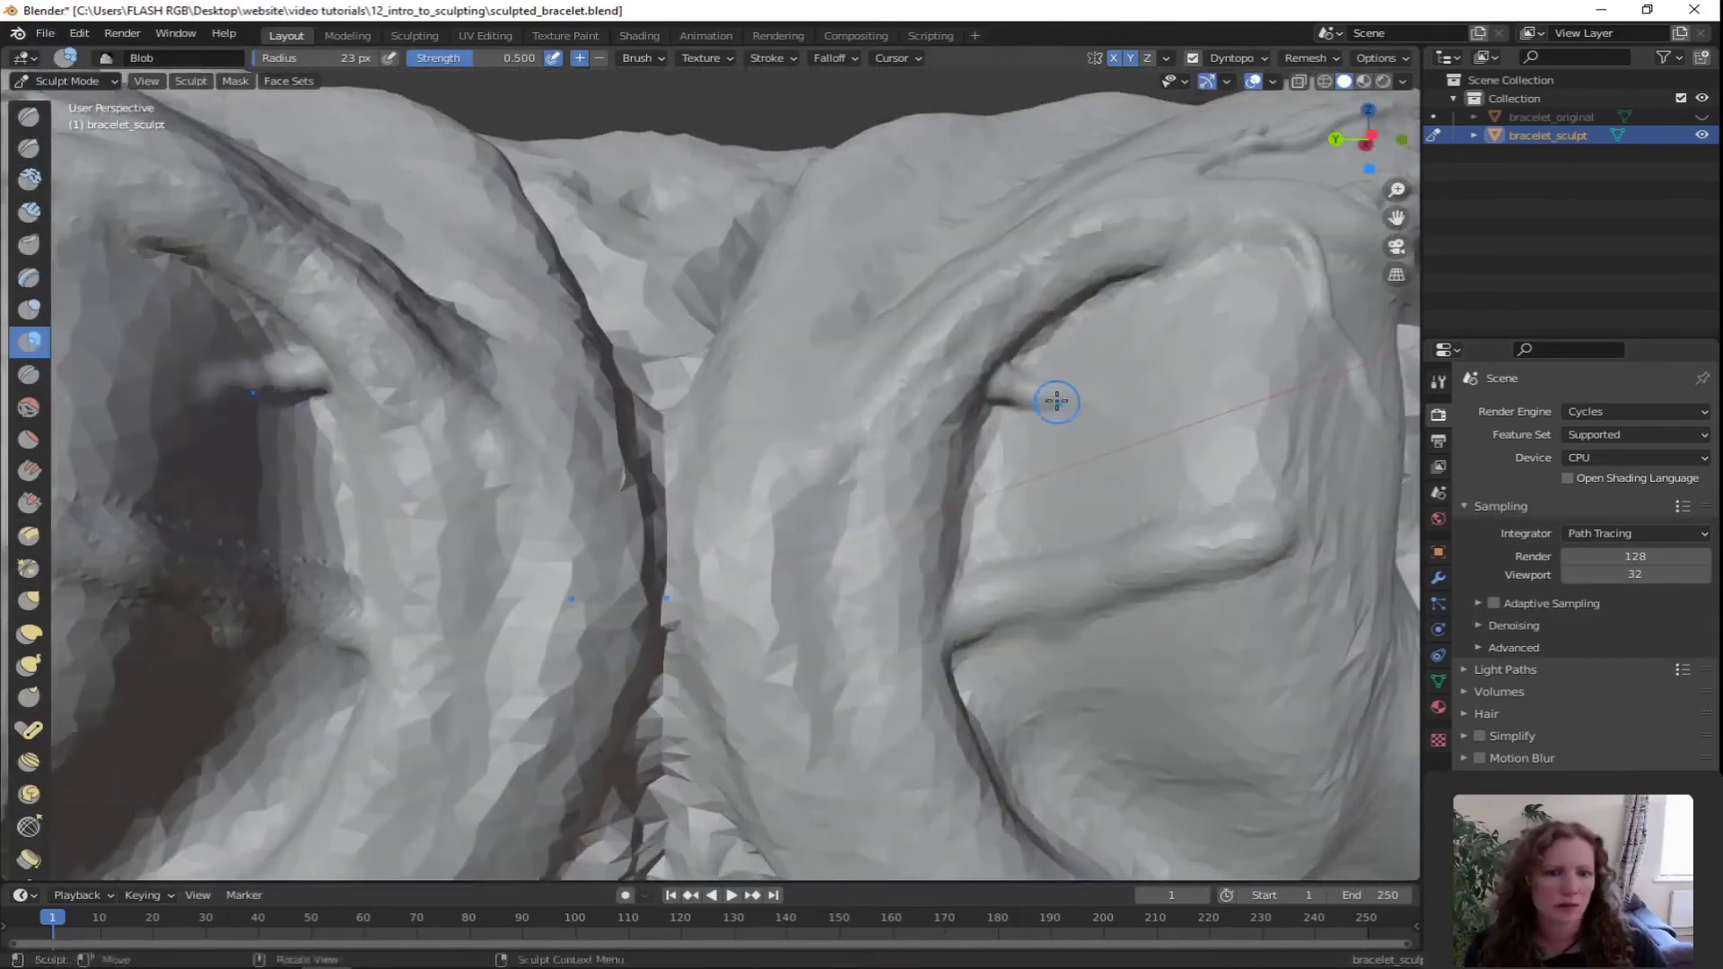
# Branch thin veins across the recess inside the scroll's curved fold with the Blob brush at 23 and 16 px
pyautogui.moveTo(1050, 396); pyautogui.dragTo(1021, 393, button='middle')
pyautogui.moveTo(1021, 393)
pyautogui.mouseDown()
pyautogui.moveTo(1049, 442)
pyautogui.moveTo(1153, 477)
pyautogui.mouseUp()
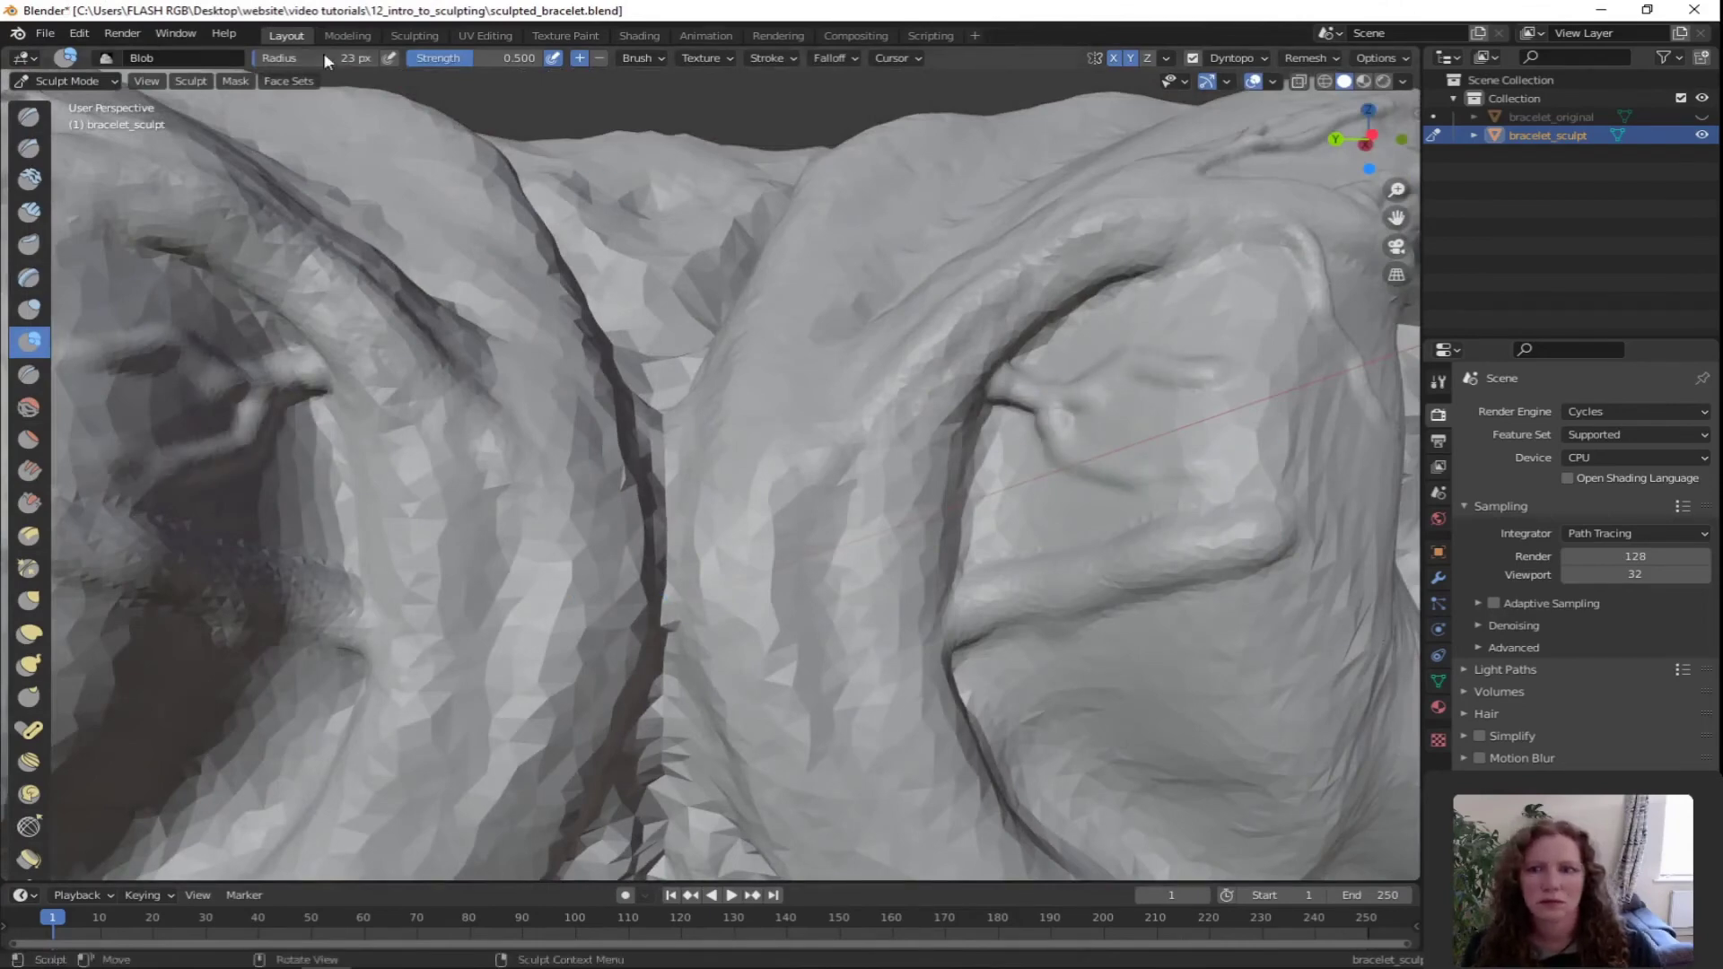
pyautogui.click(1216, 355)
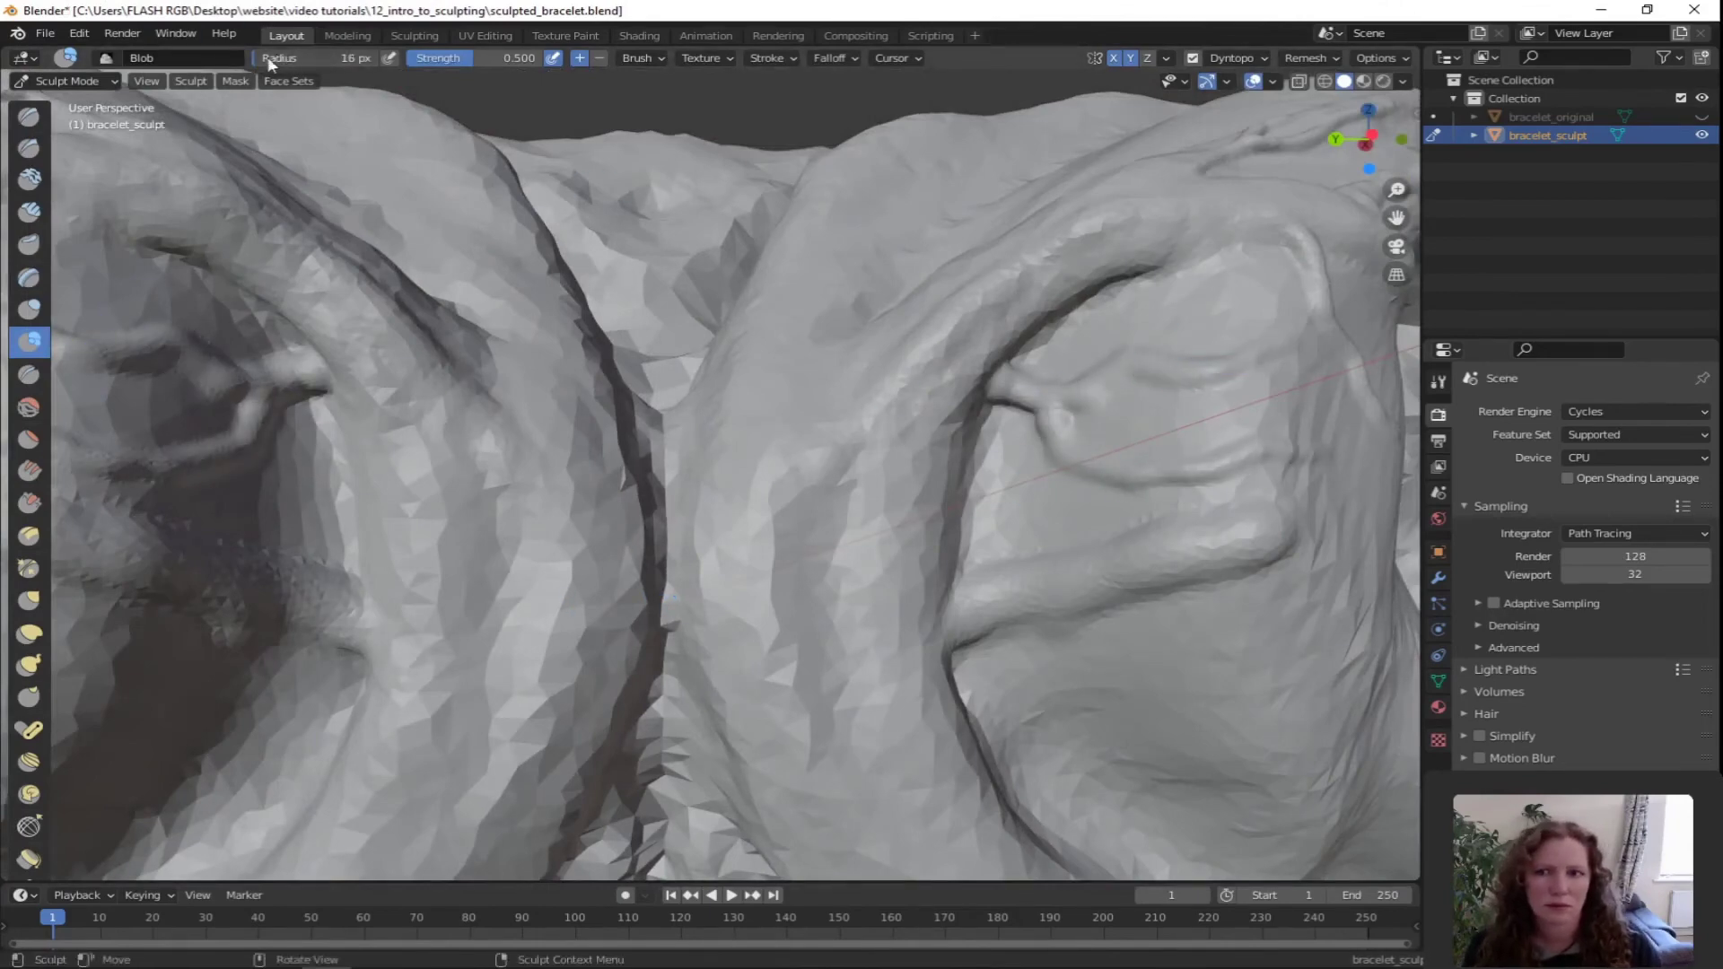
pyautogui.moveTo(1232, 390); pyautogui.dragTo(1233, 399)
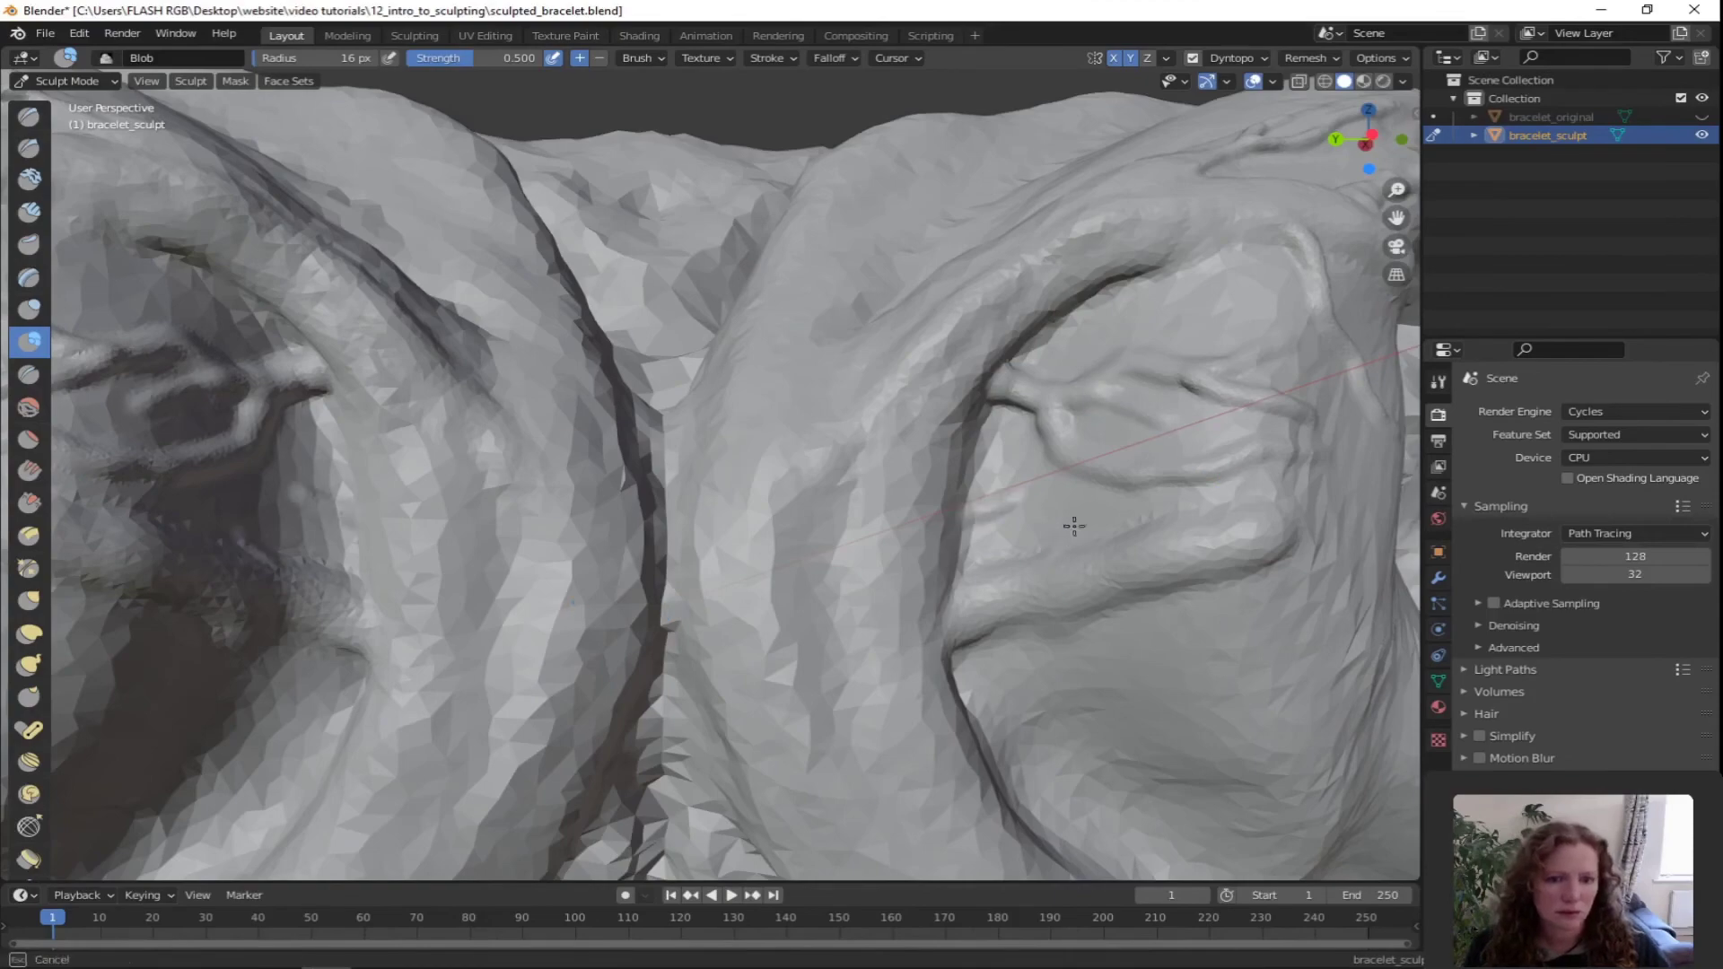
pyautogui.moveTo(1075, 526); pyautogui.dragTo(1339, 651)
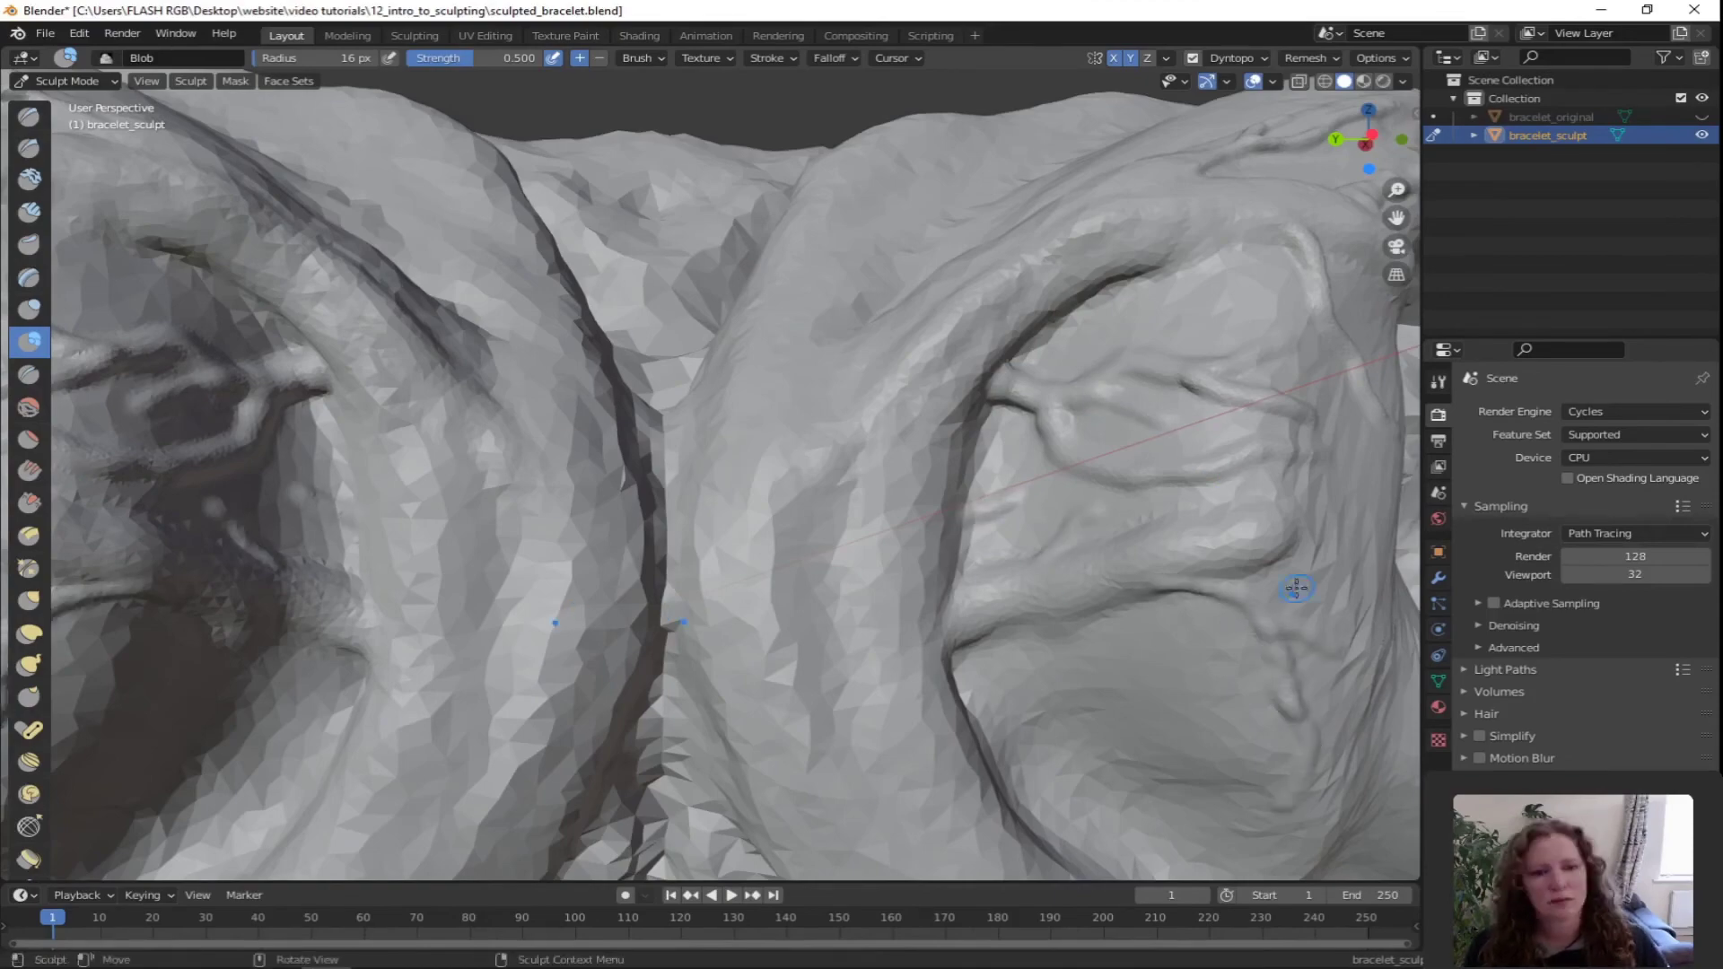
# Extend finer veins along the side of the bulge beside the swirl with the Blob brush at 13 px and strength 0.500
pyautogui.moveTo(1267, 556); pyautogui.dragTo(1137, 536, button='middle')
pyautogui.moveTo(493, 423); pyautogui.dragTo(556, 408)
pyautogui.moveTo(556, 408); pyautogui.dragTo(788, 431, button='middle')
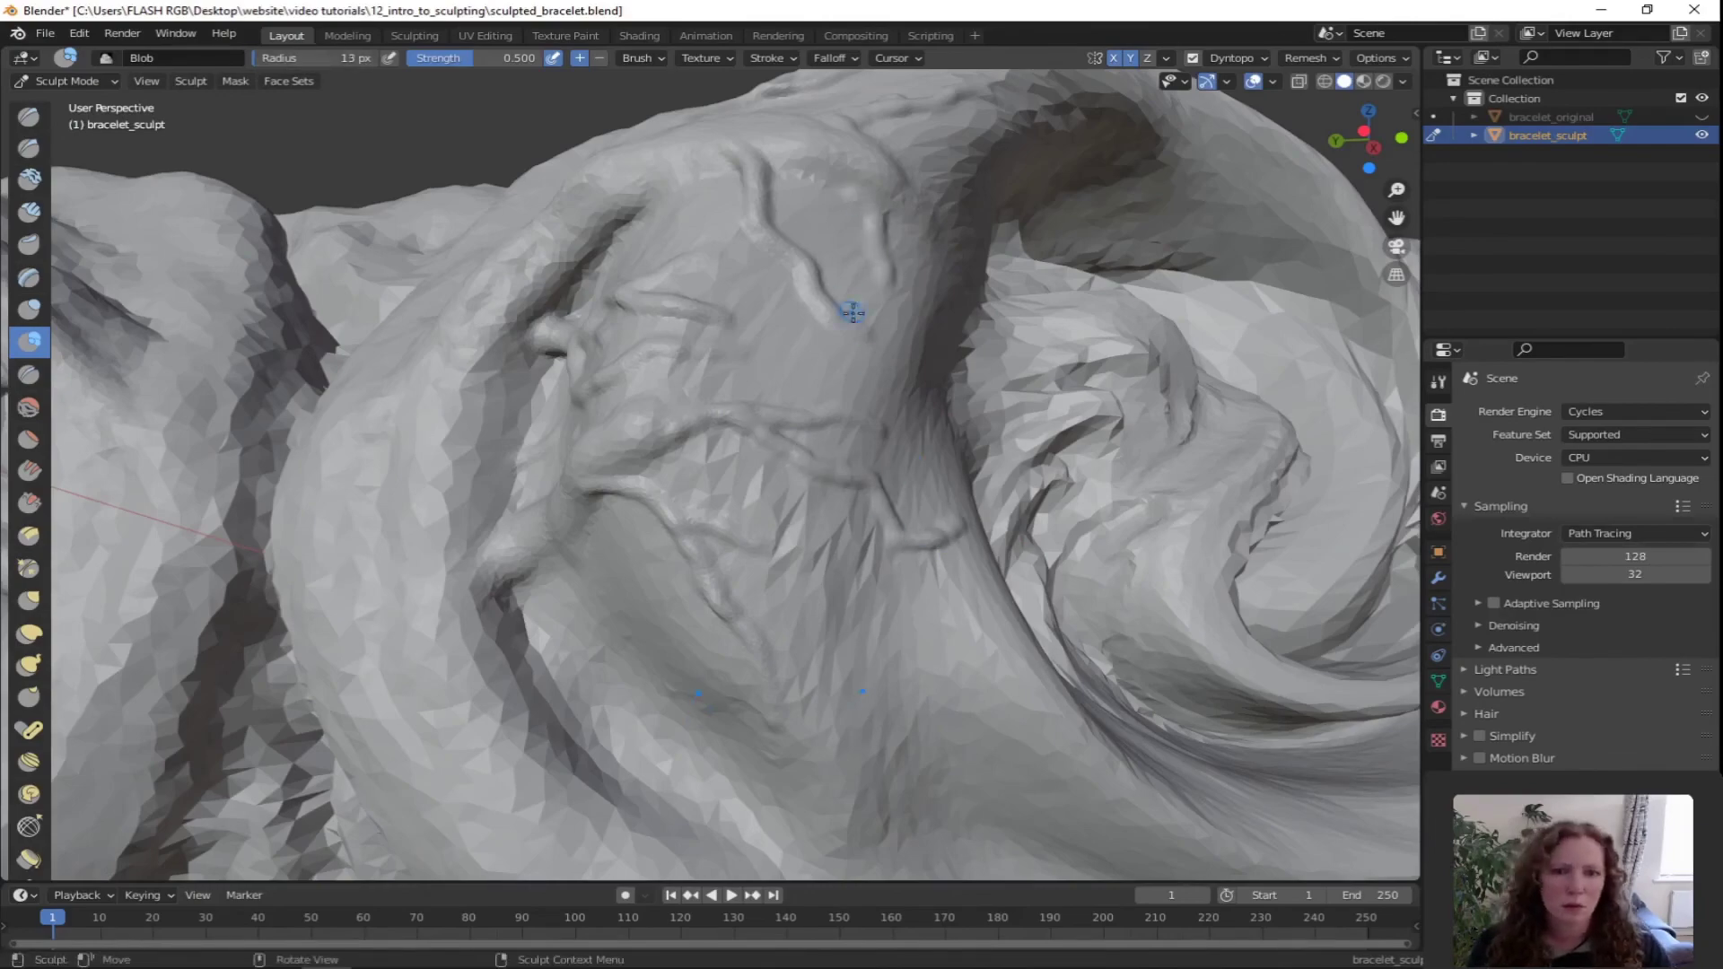
pyautogui.moveTo(895, 394); pyautogui.dragTo(897, 399)
pyautogui.moveTo(897, 400)
pyautogui.mouseDown(button='middle')
pyautogui.moveTo(972, 350)
pyautogui.moveTo(1023, 392)
pyautogui.moveTo(996, 454)
pyautogui.moveTo(772, 449)
pyautogui.mouseUp(button='middle')
# Carve a groove along the scroll's outer rim with subtractive Inflate/Deflate at 13 and 22 px and strength 1.000
pyautogui.click(29, 148)
pyautogui.press('i')
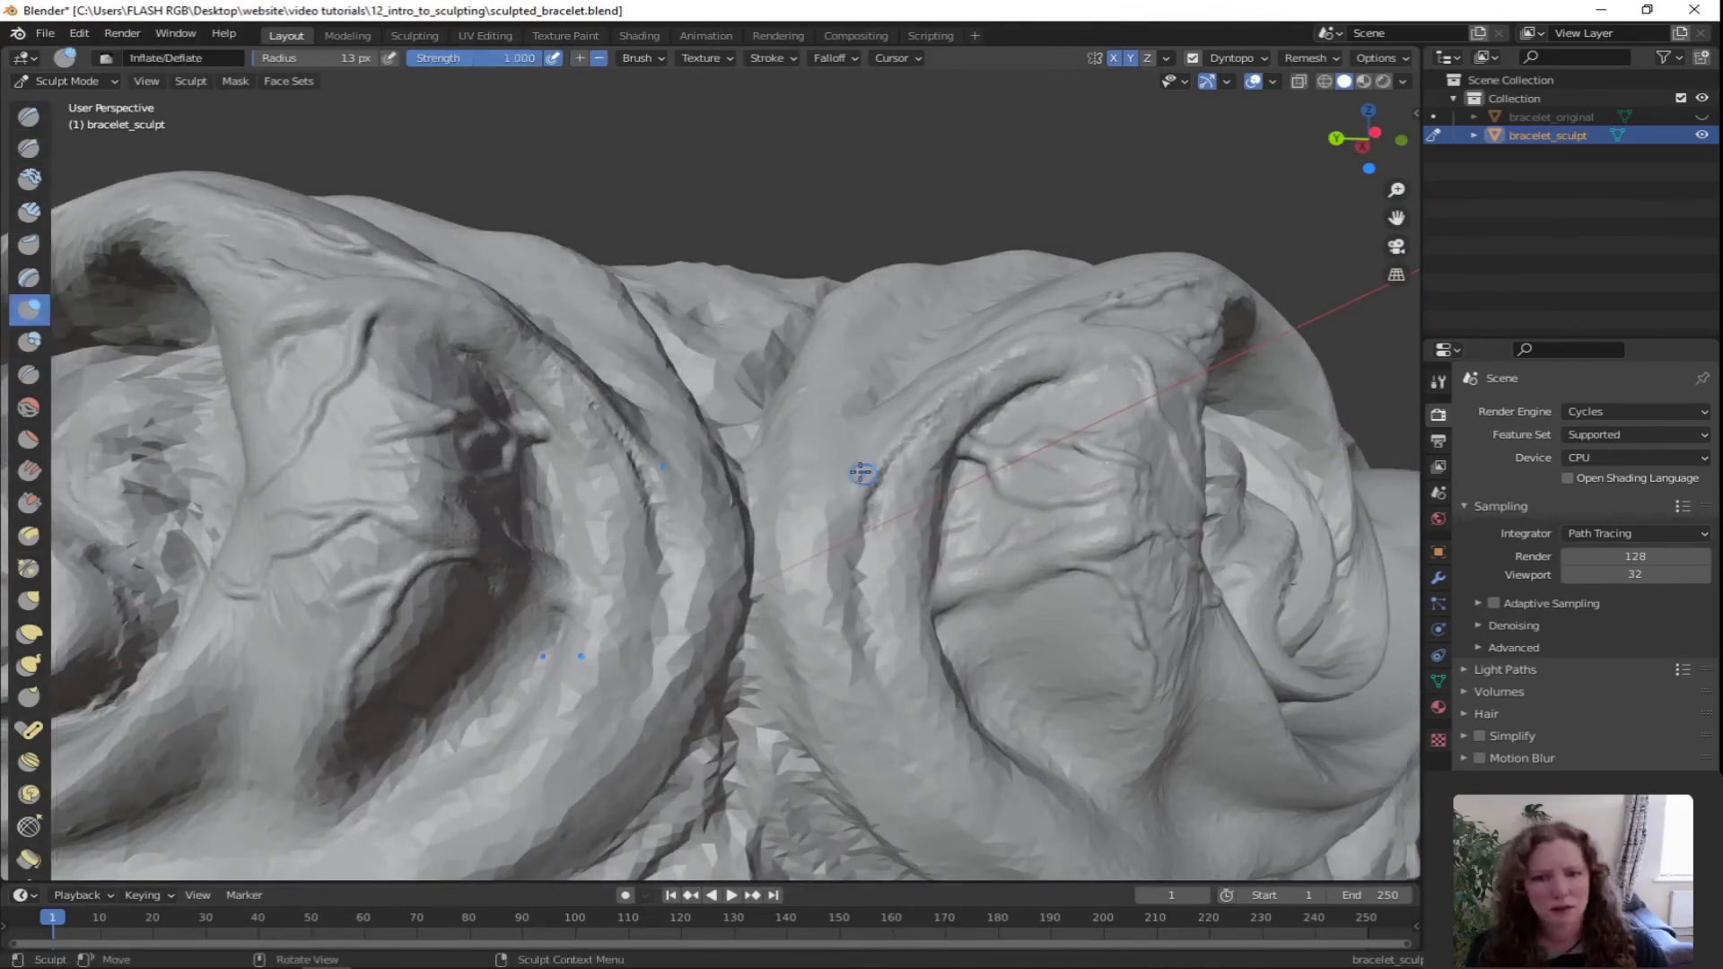
pyautogui.moveTo(865, 473); pyautogui.dragTo(952, 395)
pyautogui.moveTo(869, 682); pyautogui.dragTo(863, 805)
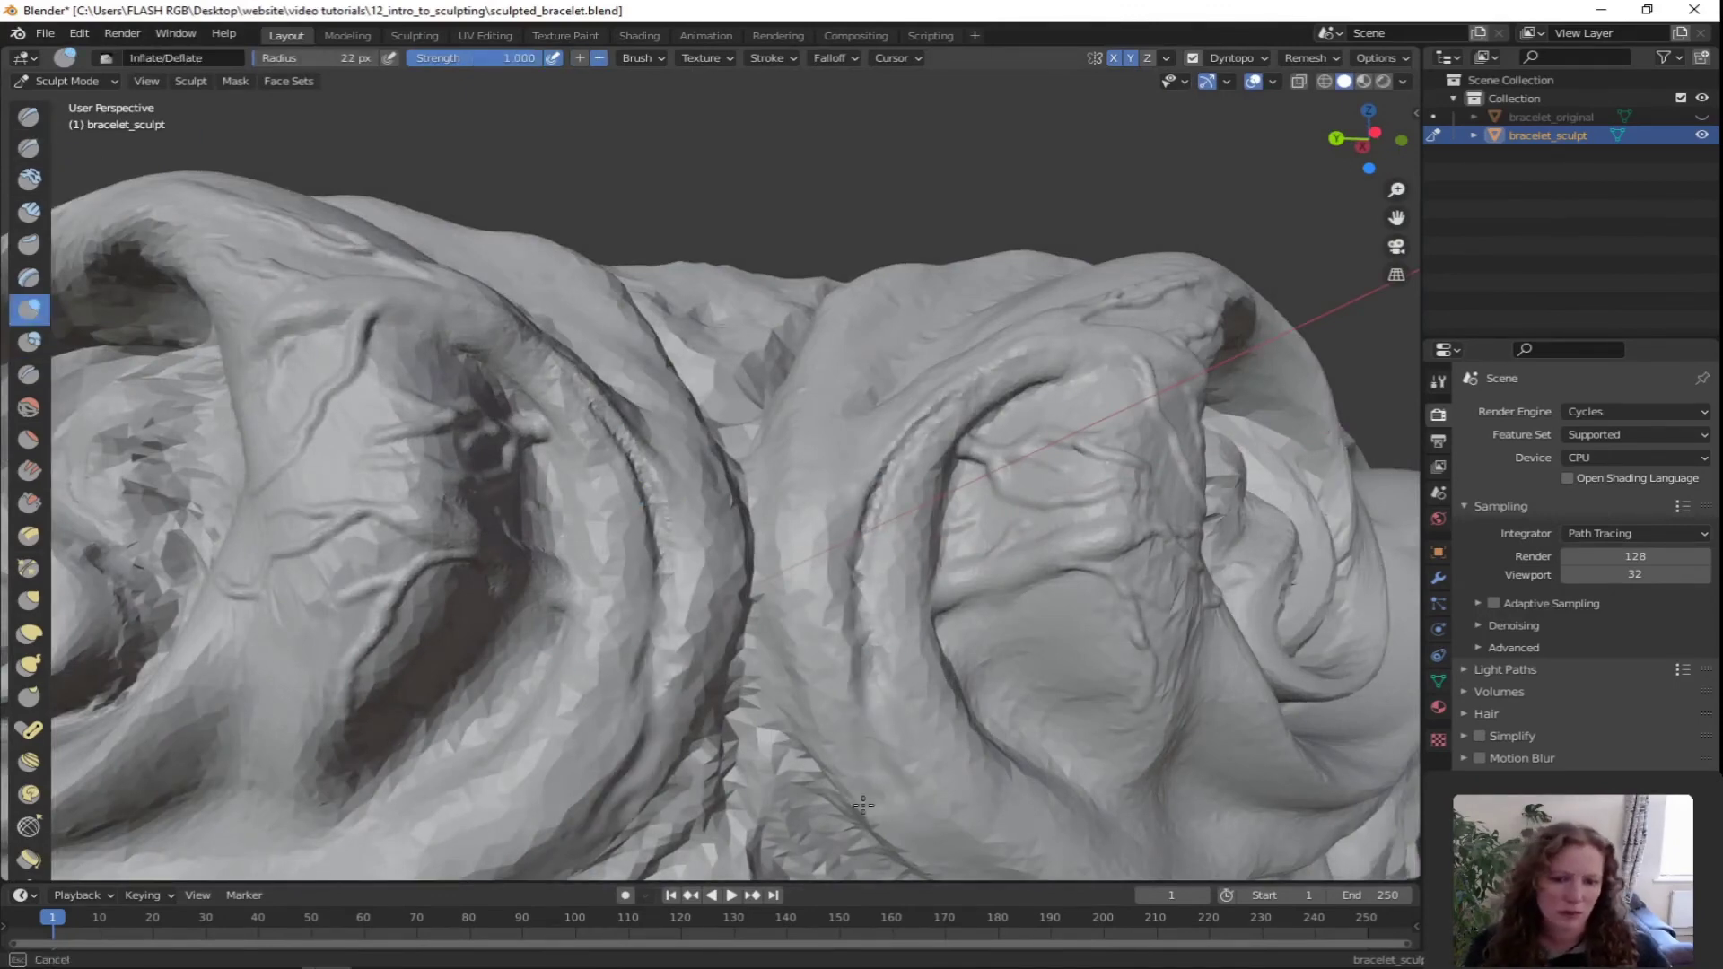
pyautogui.moveTo(860, 565); pyautogui.dragTo(863, 549)
pyautogui.scroll(-4, 1050, 465)
pyautogui.moveTo(1035, 473); pyautogui.dragTo(1004, 520, button='middle')
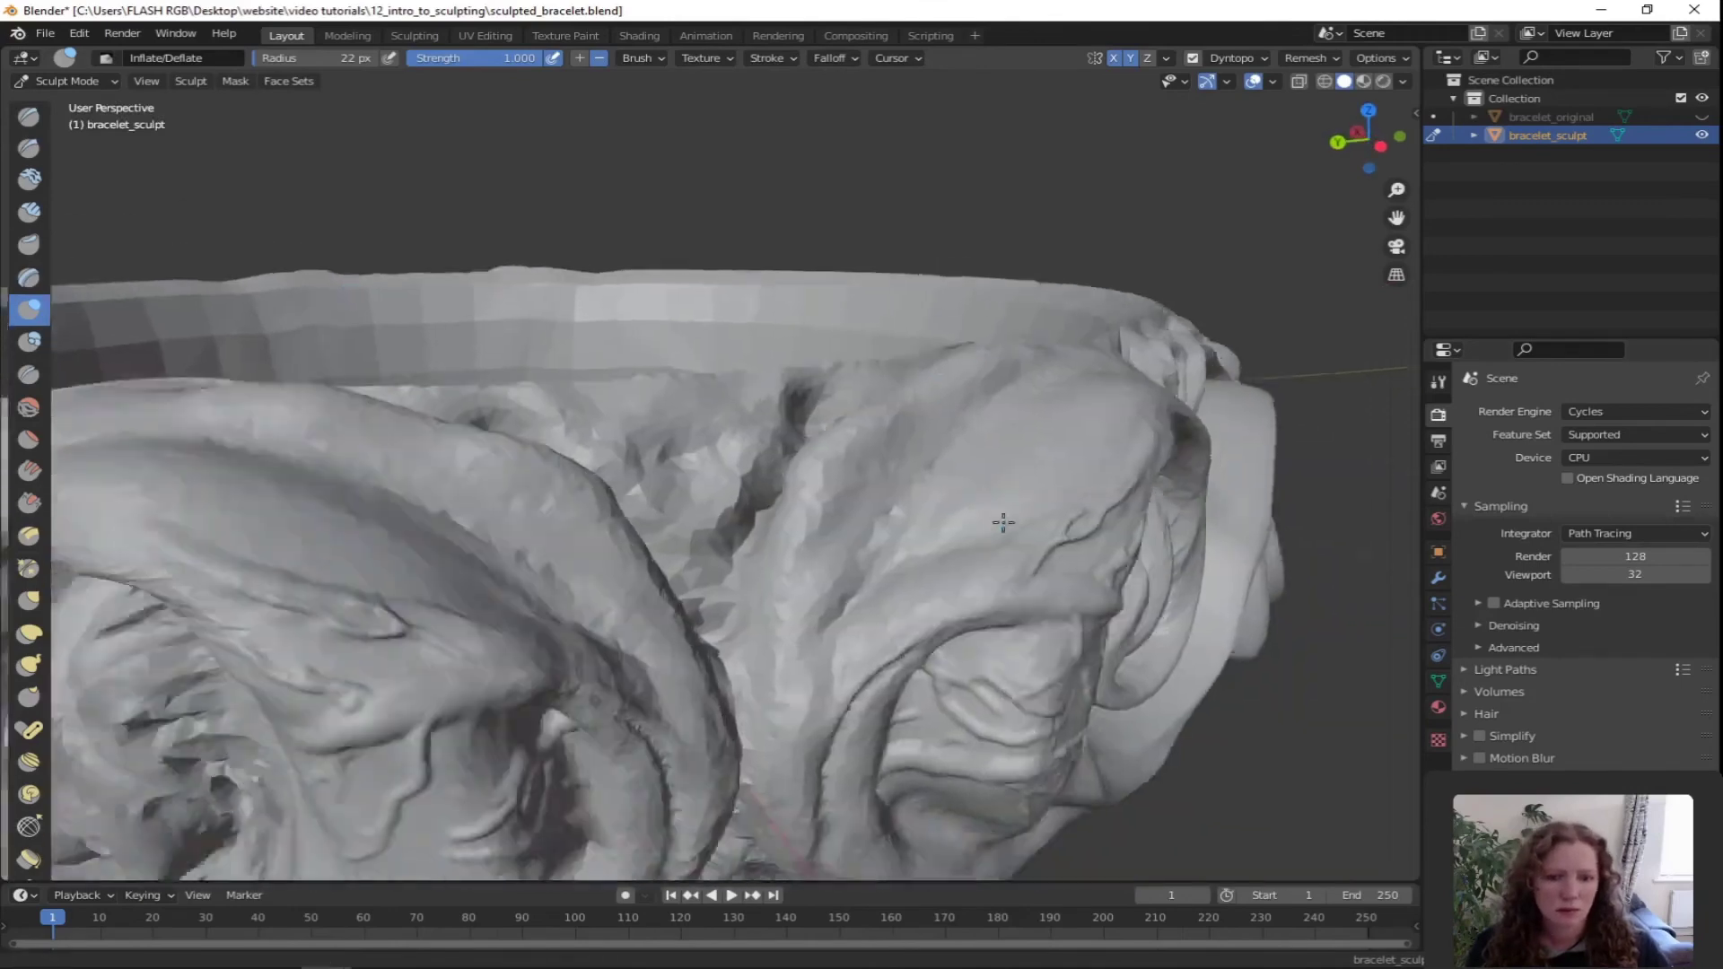
# Raise ridges over the top of the scroll's bulge with additive Inflate/Deflate at 25 px and strength 1.000
pyautogui.scroll(4, 1004, 520)
pyautogui.click(580, 58)
pyautogui.moveTo(743, 399); pyautogui.dragTo(738, 415)
pyautogui.moveTo(267, 65); pyautogui.dragTo(269, 65)
pyautogui.moveTo(884, 336); pyautogui.dragTo(741, 399)
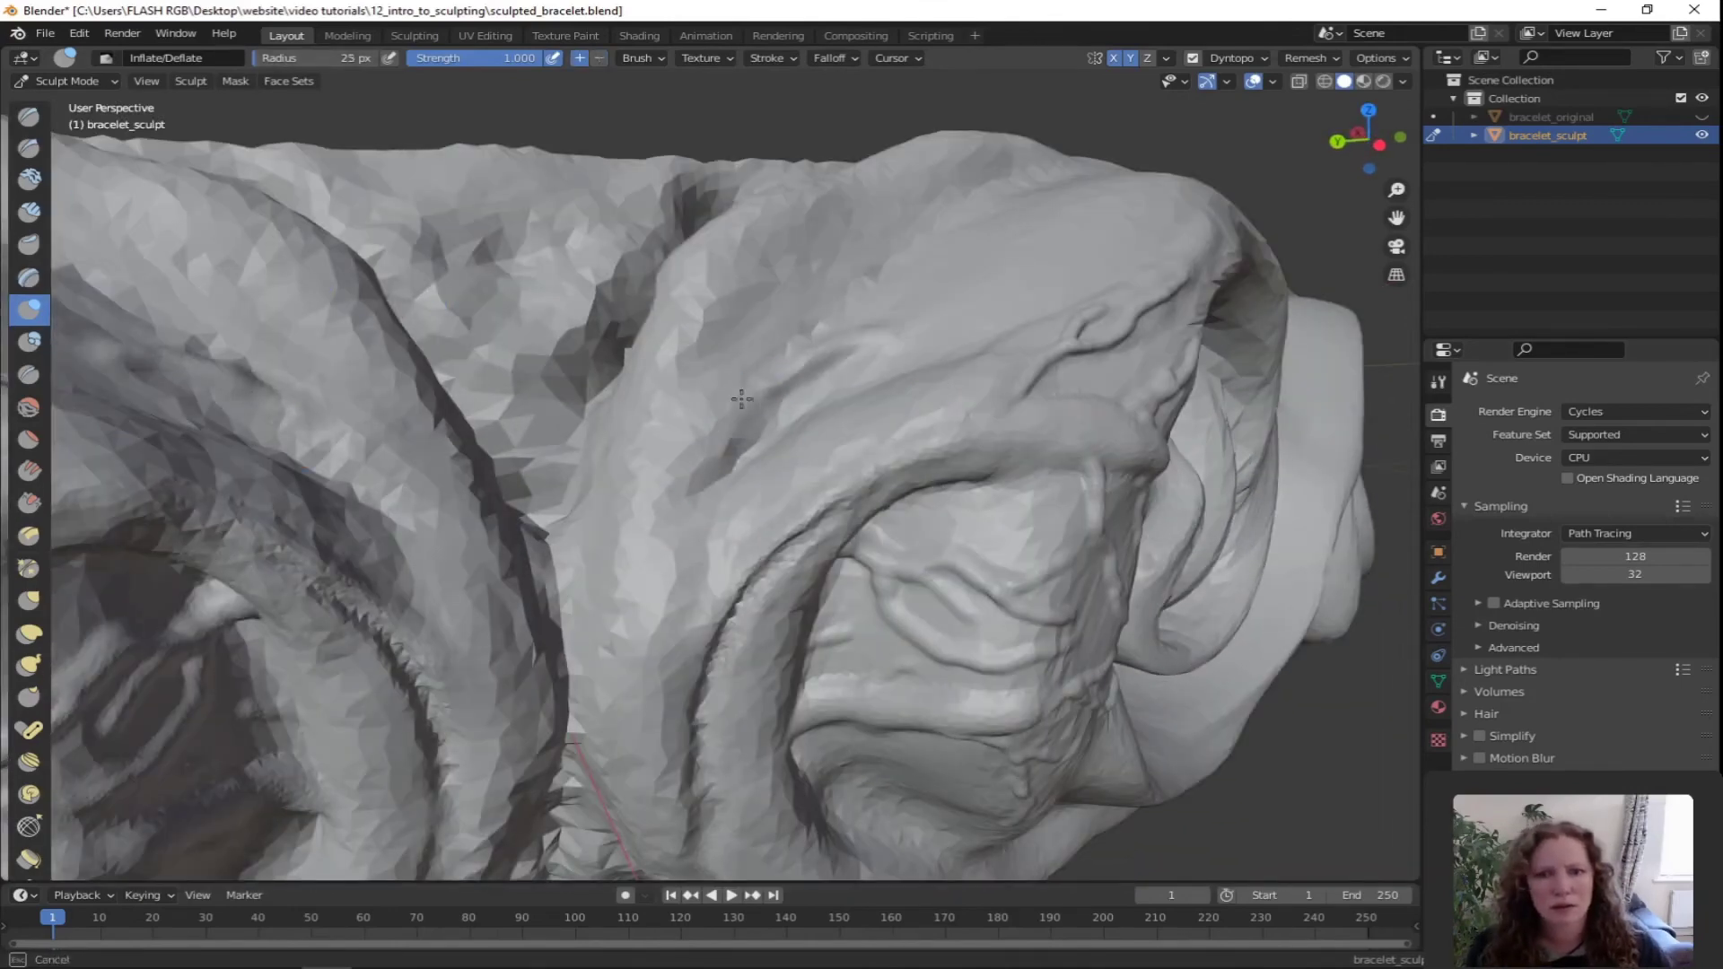
pyautogui.moveTo(1063, 236); pyautogui.dragTo(949, 288)
# Extend the raised veins across the crest of the bulge with Inflate/Deflate at 19 and 18 px
pyautogui.moveTo(949, 288); pyautogui.dragTo(981, 528, button='middle')
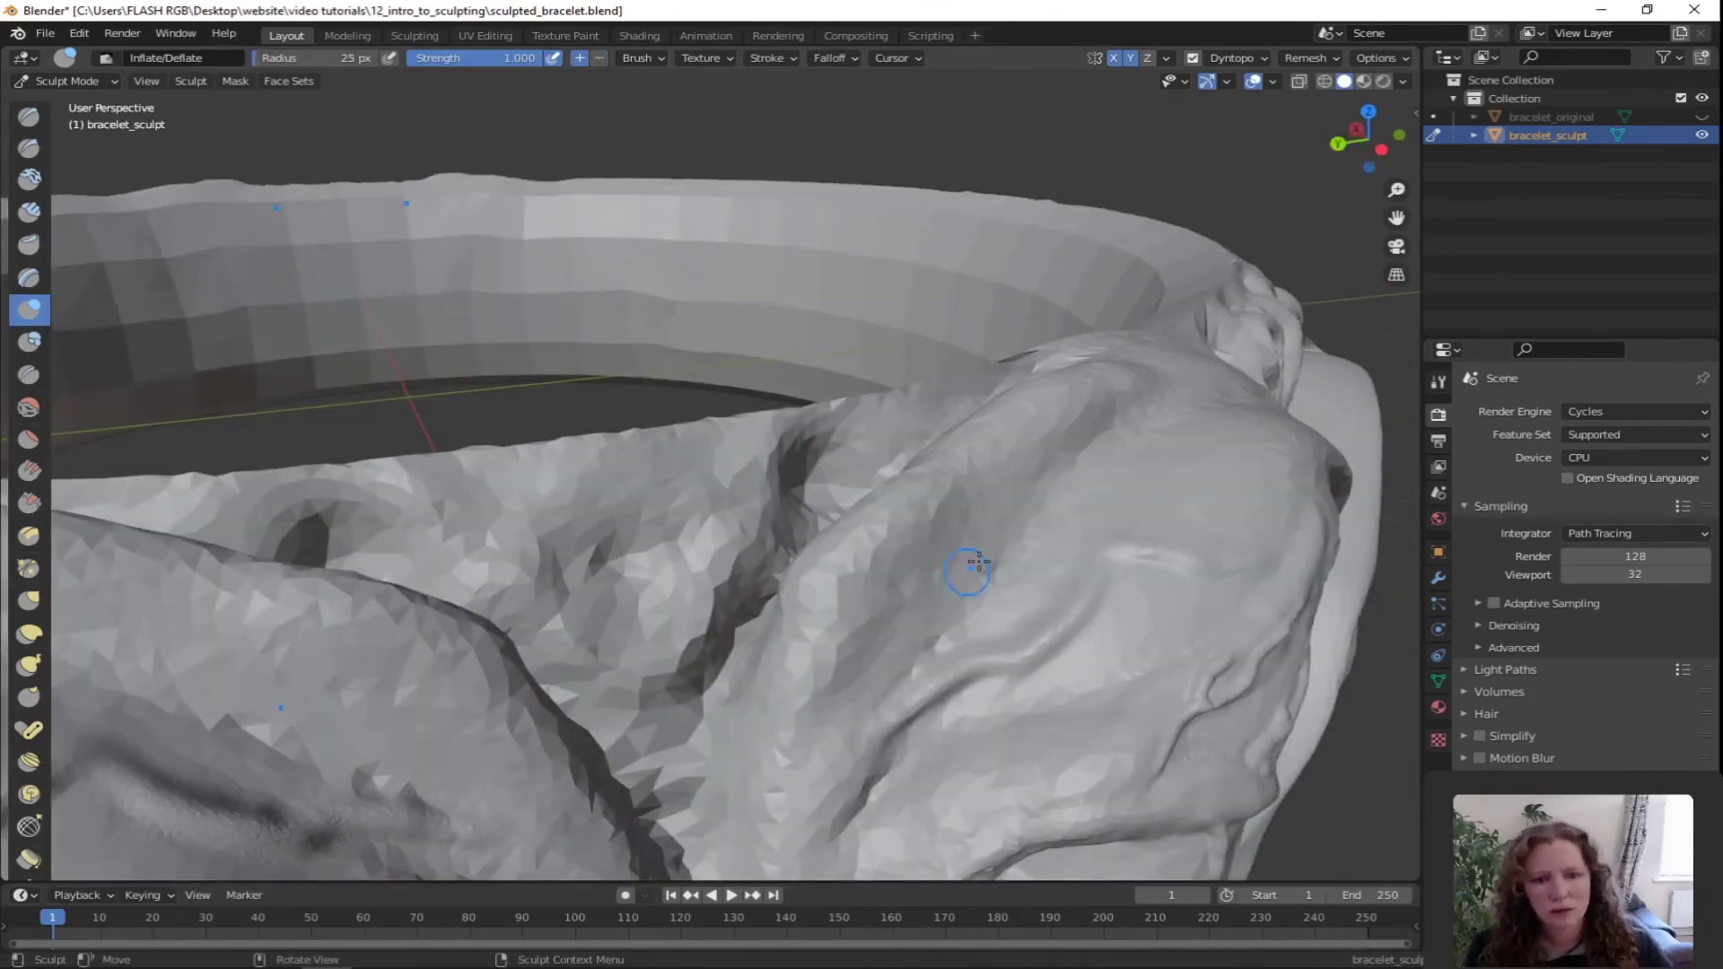
pyautogui.moveTo(1083, 468)
pyautogui.mouseDown()
pyautogui.moveTo(1093, 442)
pyautogui.moveTo(1111, 446)
pyautogui.mouseUp()
pyautogui.moveTo(1110, 446); pyautogui.dragTo(1032, 466, button='middle')
pyautogui.moveTo(579, 738)
pyautogui.mouseDown()
pyautogui.moveTo(525, 616)
pyautogui.moveTo(627, 574)
pyautogui.mouseUp()
pyautogui.moveTo(692, 589); pyautogui.dragTo(798, 531, button='middle')
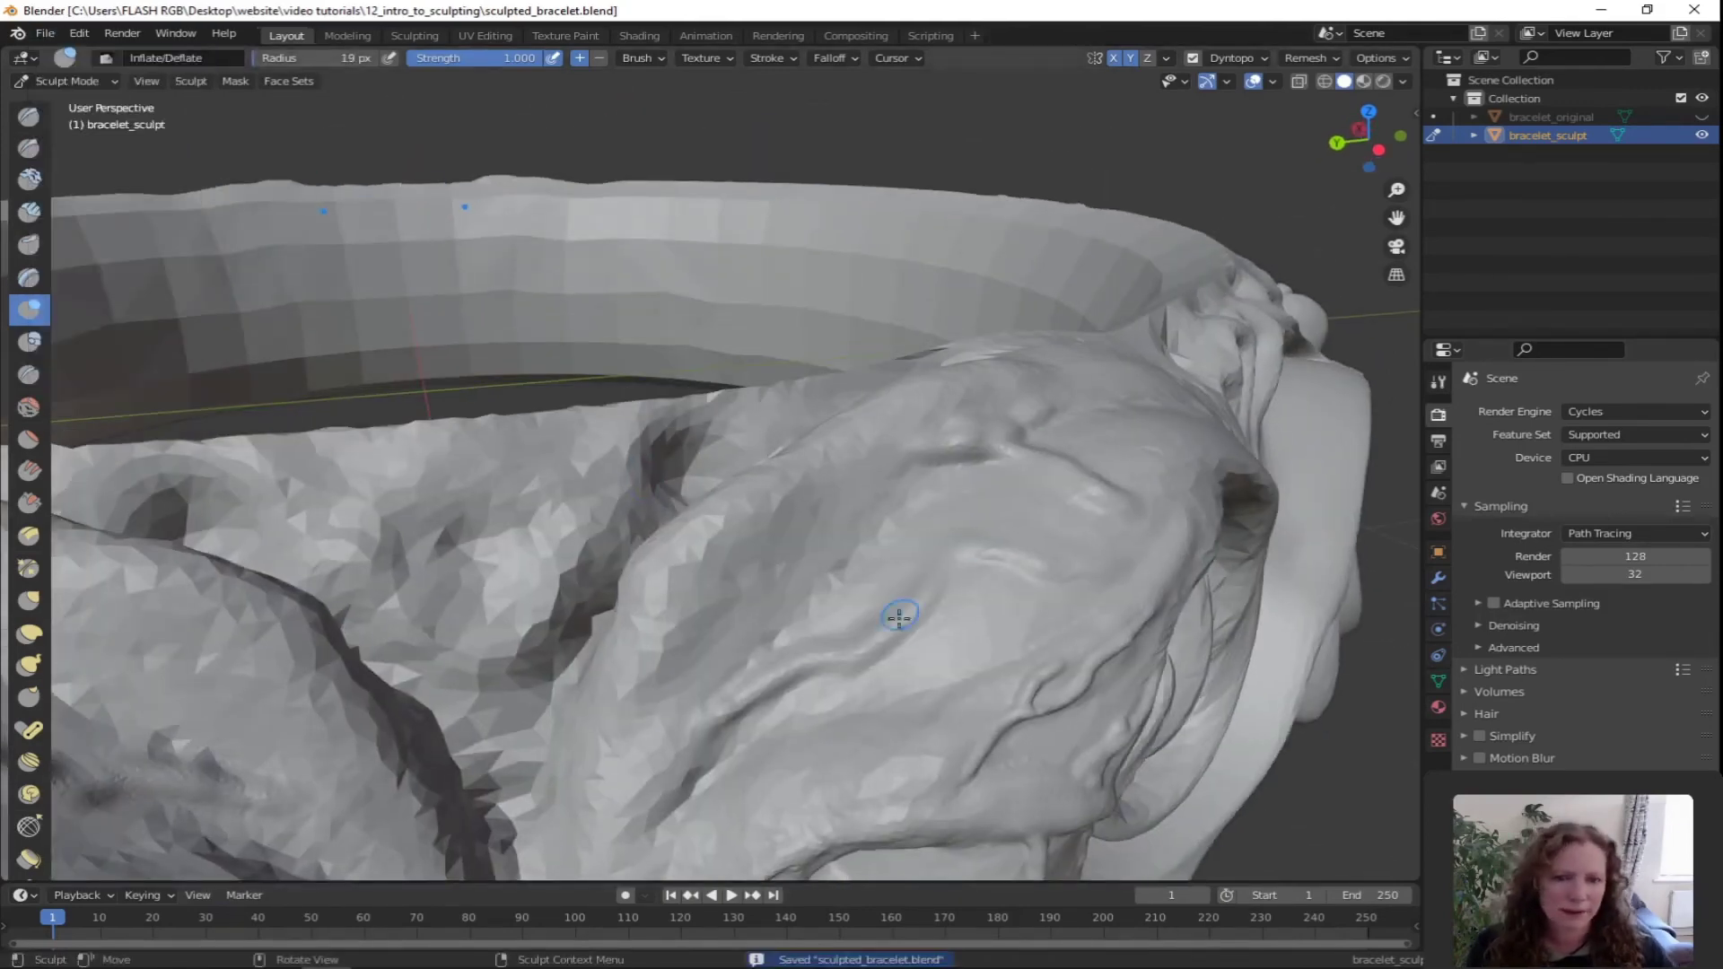
pyautogui.moveTo(1092, 469); pyautogui.dragTo(1122, 462)
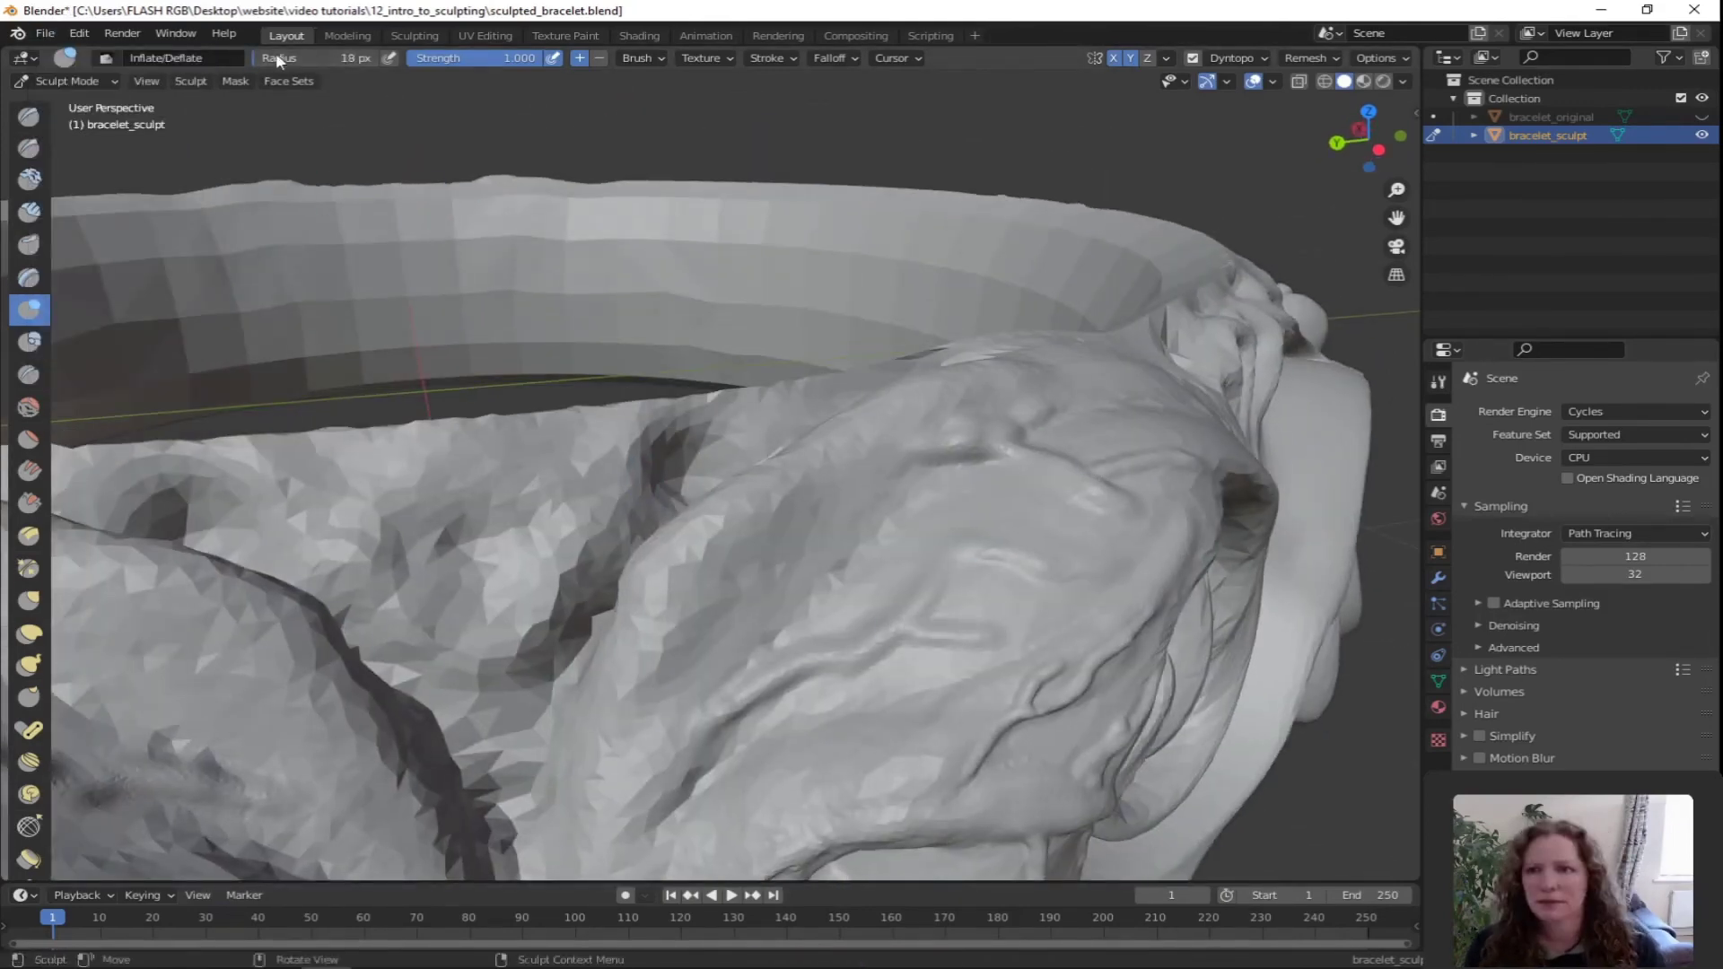
# Branch fine veins over the bulge and down into the recess below it with Inflate/Deflate at 9 px
pyautogui.moveTo(1179, 508); pyautogui.dragTo(918, 495, button='middle')
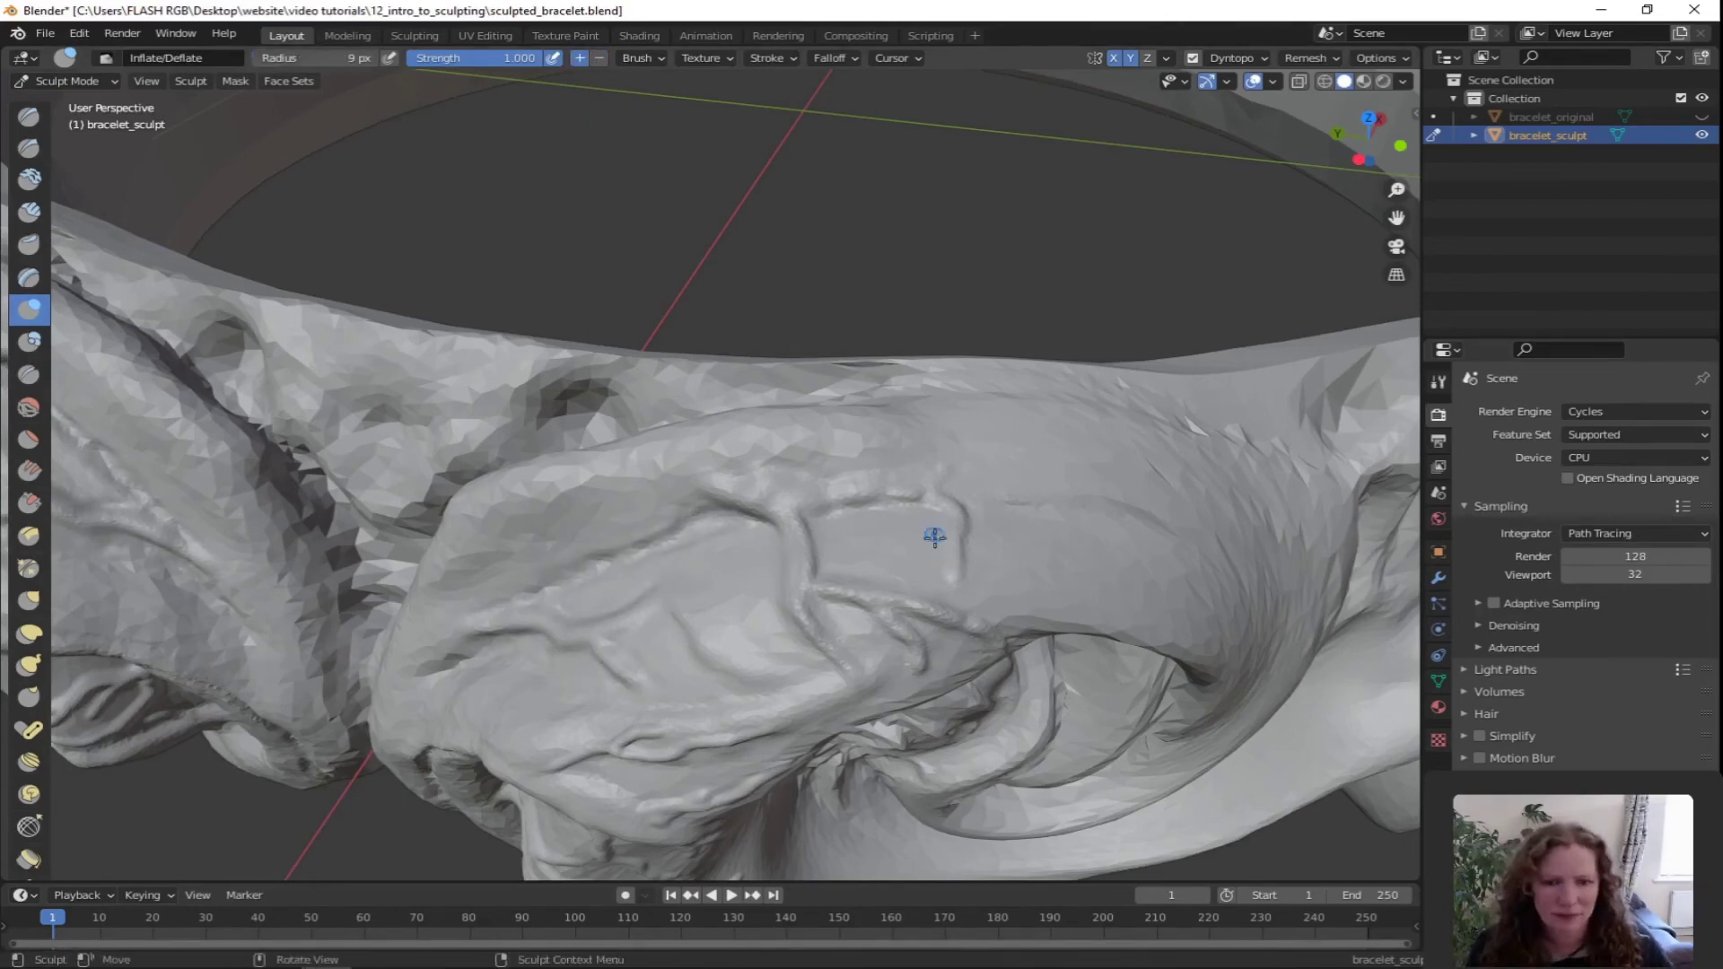
pyautogui.keyDown('ctrl'); pyautogui.moveTo(934, 537); pyautogui.dragTo(821, 295, button='middle'); pyautogui.keyUp('ctrl')
pyautogui.moveTo(589, 545)
pyautogui.mouseDown(button='middle')
pyautogui.moveTo(769, 350)
pyautogui.moveTo(904, 288)
pyautogui.mouseUp(button='middle')
pyautogui.moveTo(547, 381); pyautogui.dragTo(951, 344, button='middle')
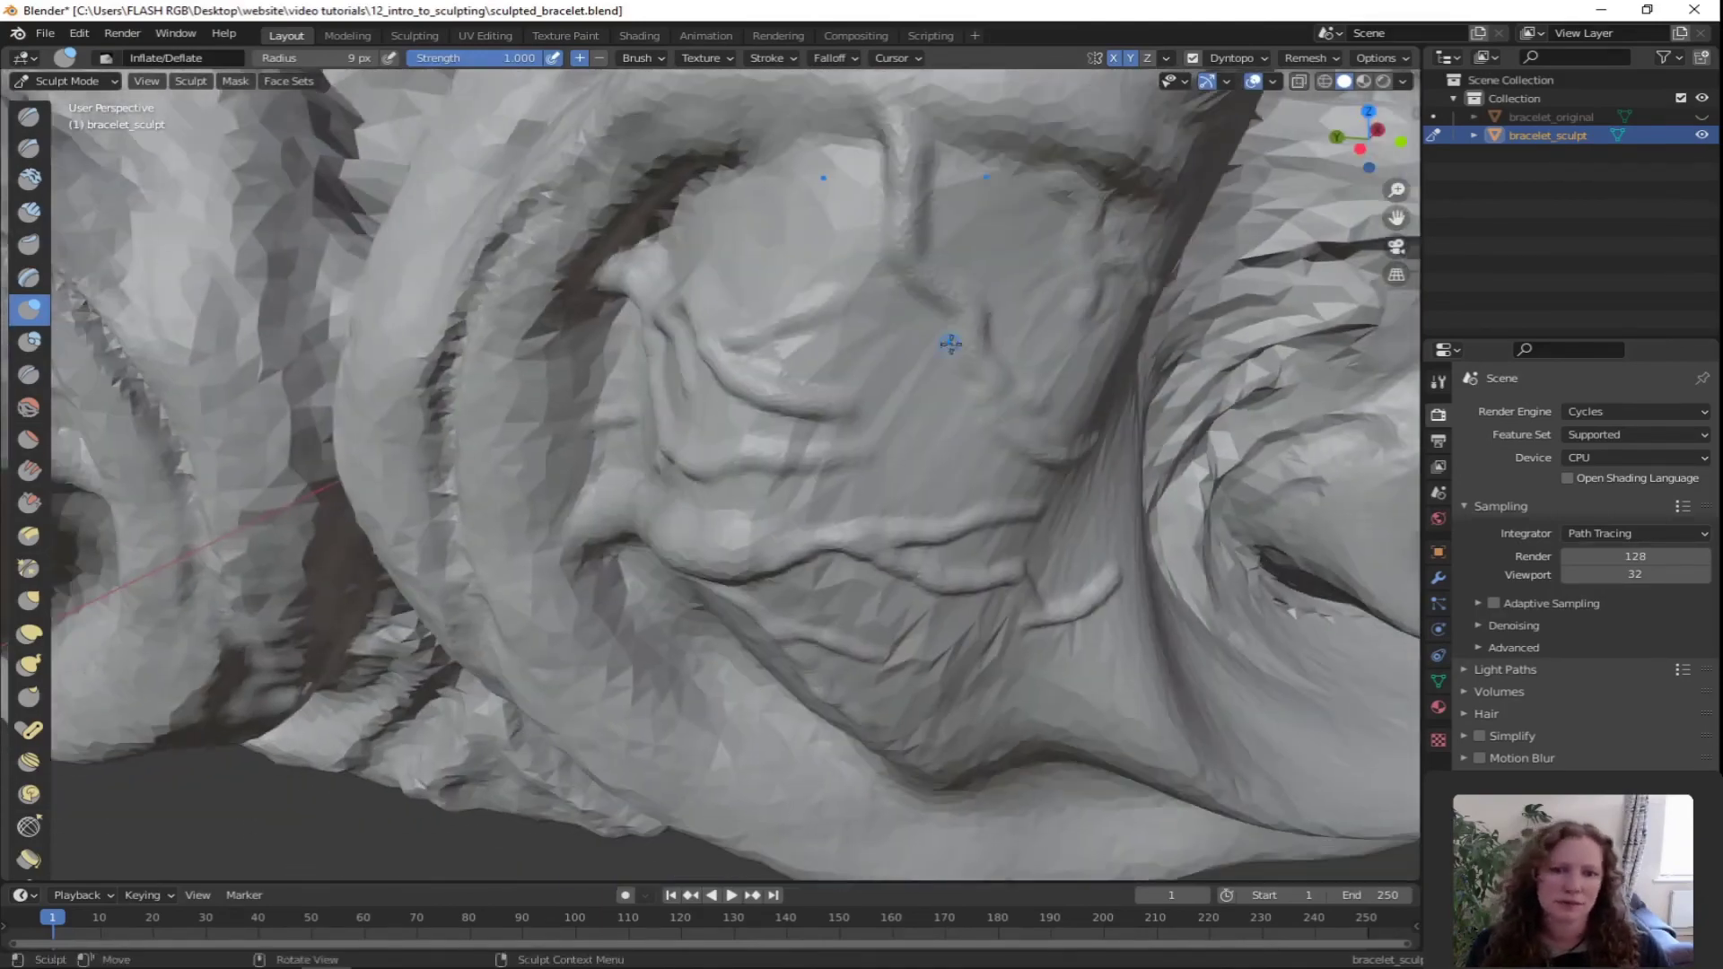
pyautogui.moveTo(959, 493)
pyautogui.mouseDown(button='middle')
pyautogui.moveTo(930, 512)
pyautogui.moveTo(671, 209)
pyautogui.mouseUp(button='middle')
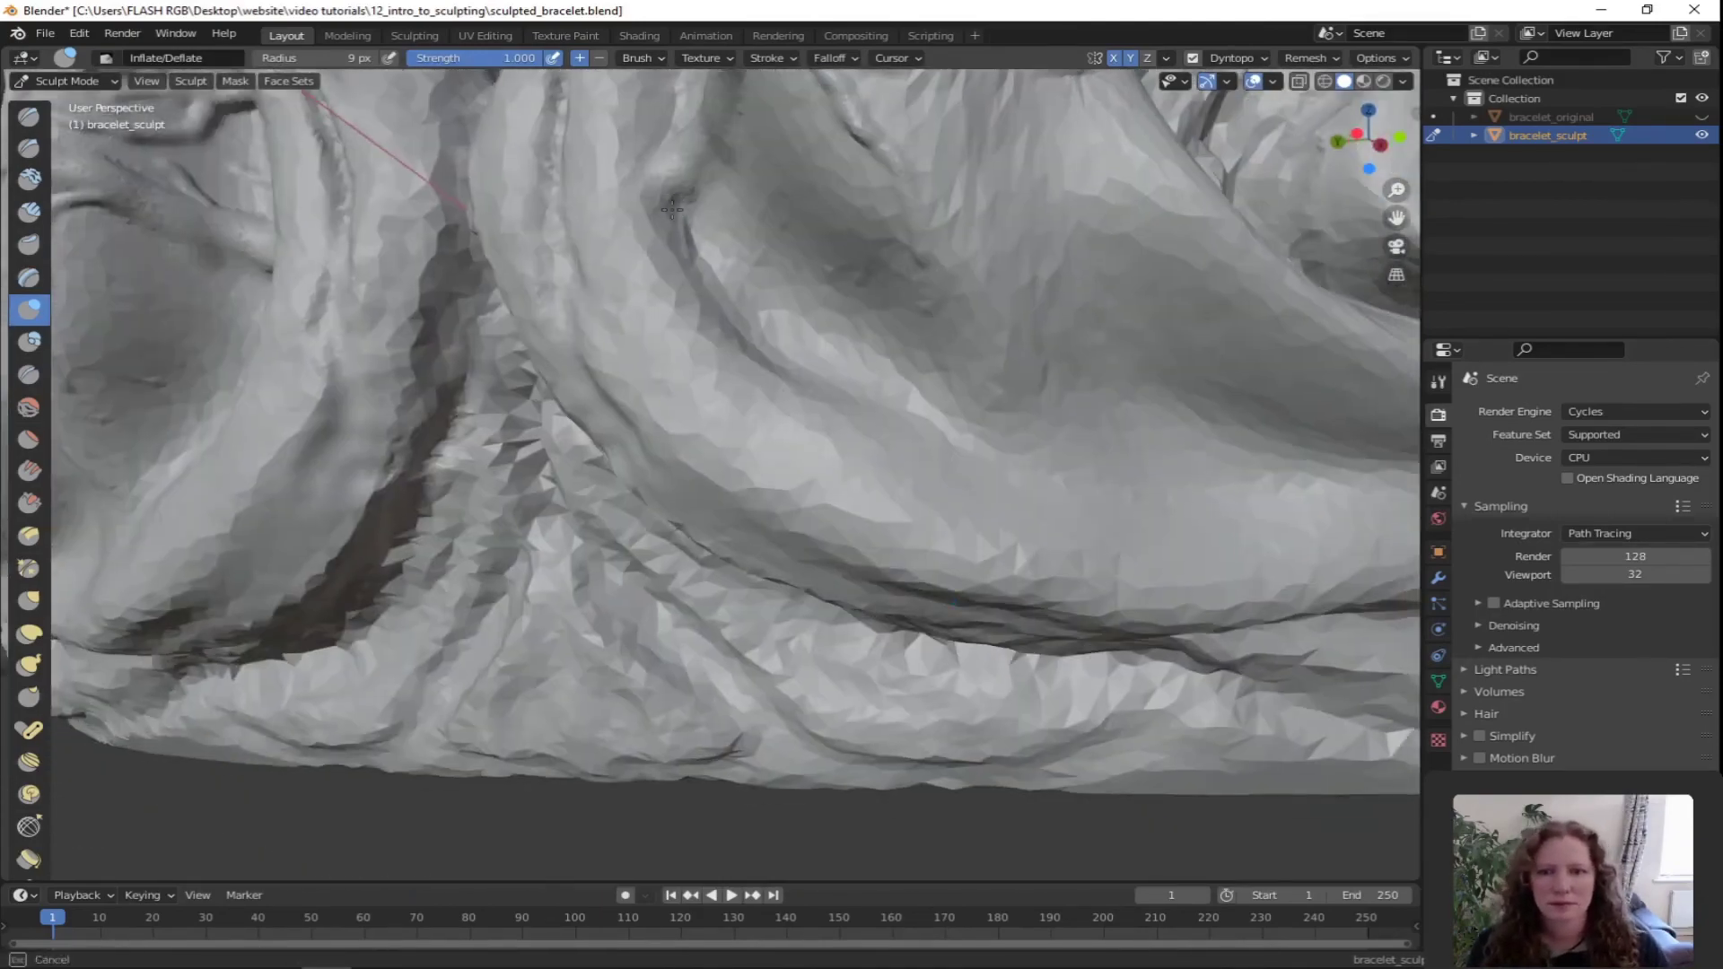
# Carve a thin seam along the rounded bud beside the swirl with subtractive Inflate/Deflate at 9 px and strength 1.000
pyautogui.scroll(-10, 990, 176)
pyautogui.moveTo(1166, 490); pyautogui.dragTo(700, 498, button='middle')
pyautogui.scroll(8, 815, 407)
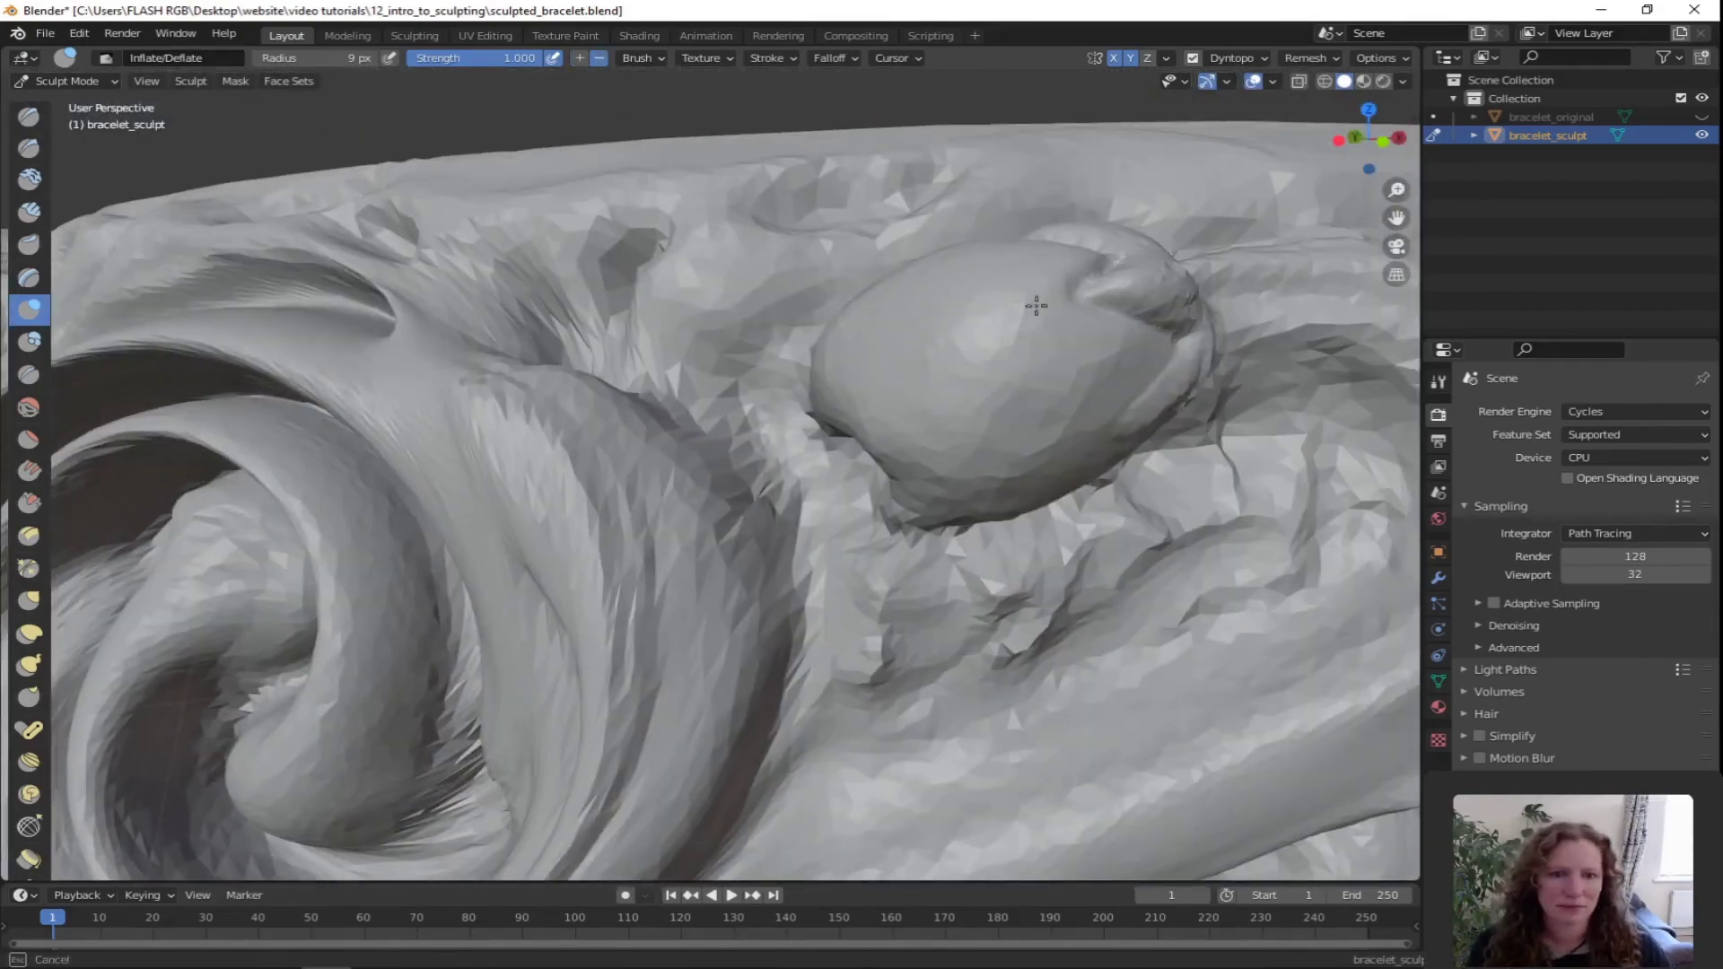
pyautogui.moveTo(890, 394); pyautogui.dragTo(879, 410)
pyautogui.moveTo(880, 410)
pyautogui.mouseDown(button='middle')
pyautogui.moveTo(1104, 327)
pyautogui.moveTo(946, 450)
pyautogui.mouseUp(button='middle')
pyautogui.moveTo(947, 451); pyautogui.dragTo(971, 434)
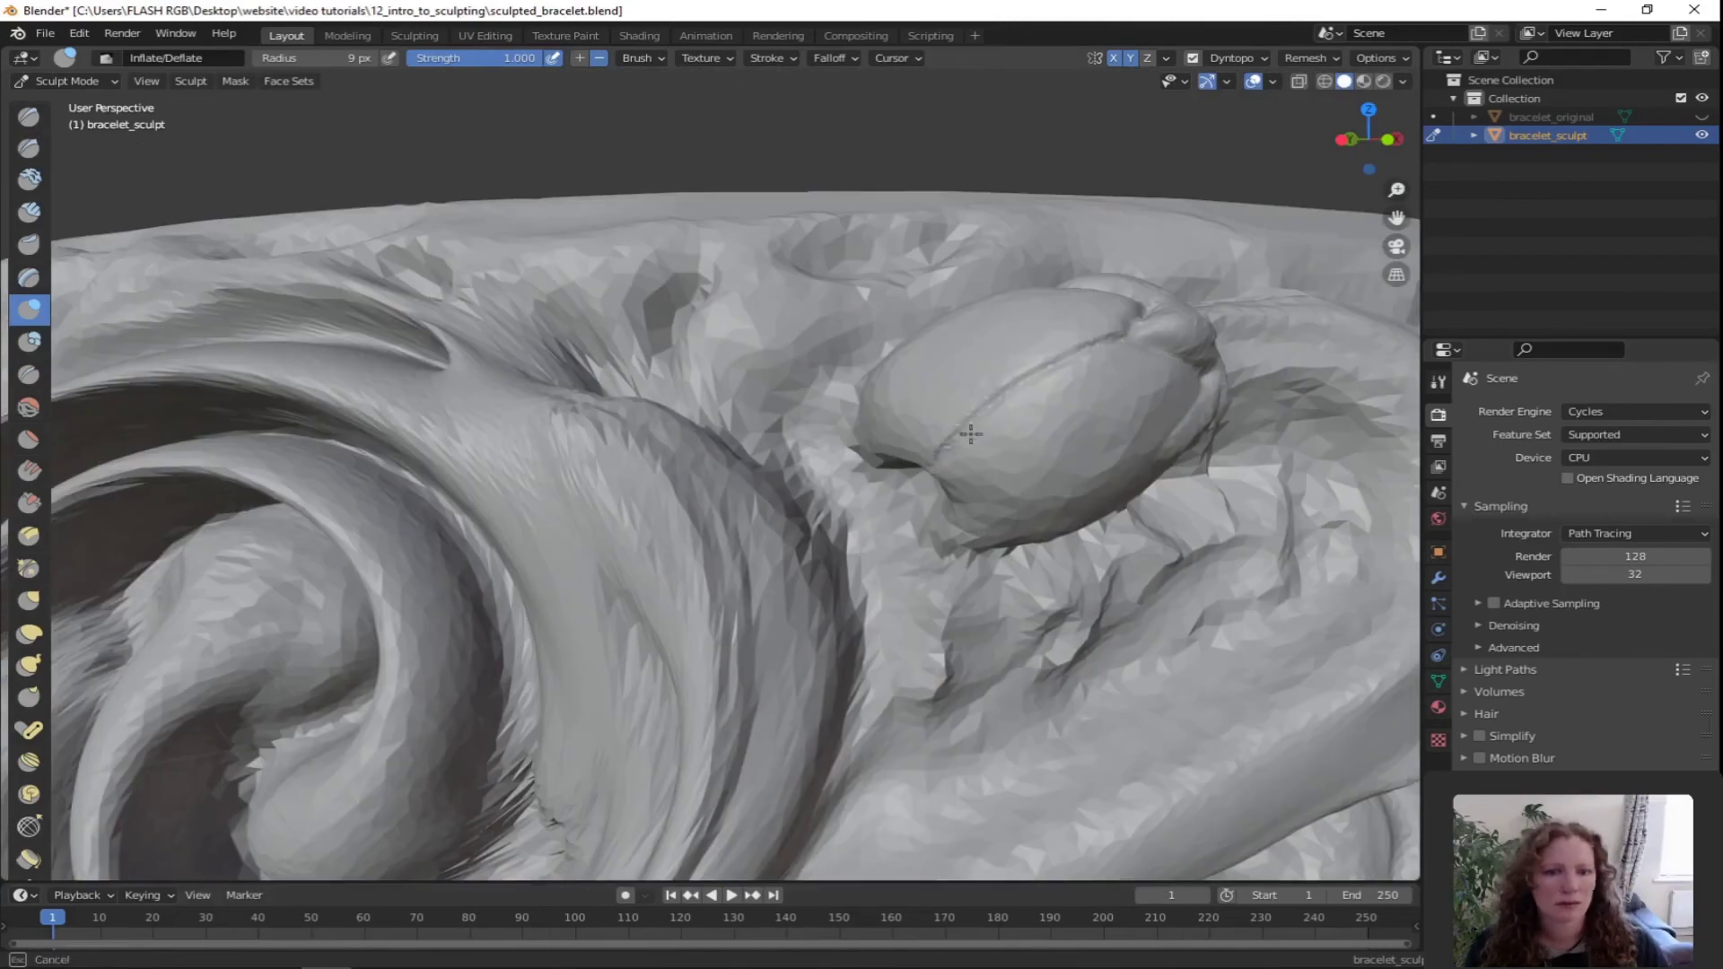
pyautogui.moveTo(1110, 347); pyautogui.dragTo(1018, 386)
# Shape the rim area near the bud with Clay Thumb at strength 0.607 and Draw Sharp at 30 px and strength 0.500
pyautogui.scroll(-10, 1017, 386)
pyautogui.moveTo(875, 404); pyautogui.dragTo(880, 439, button='middle')
pyautogui.scroll(6, 881, 438)
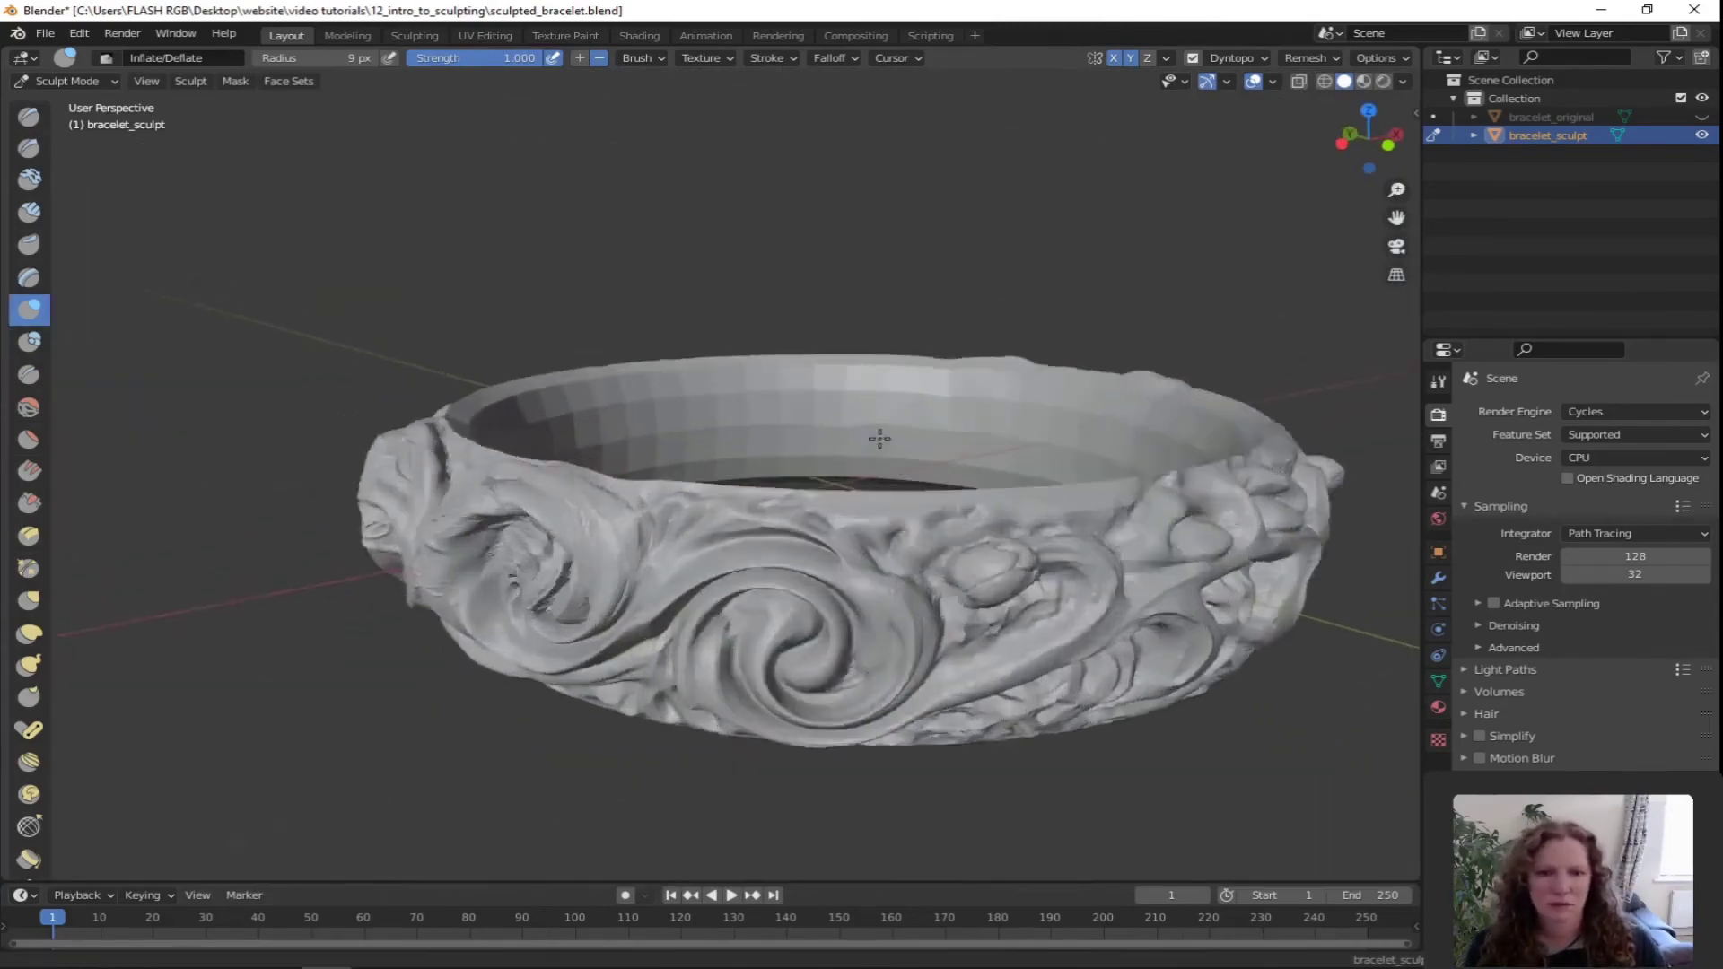
pyautogui.click(29, 244)
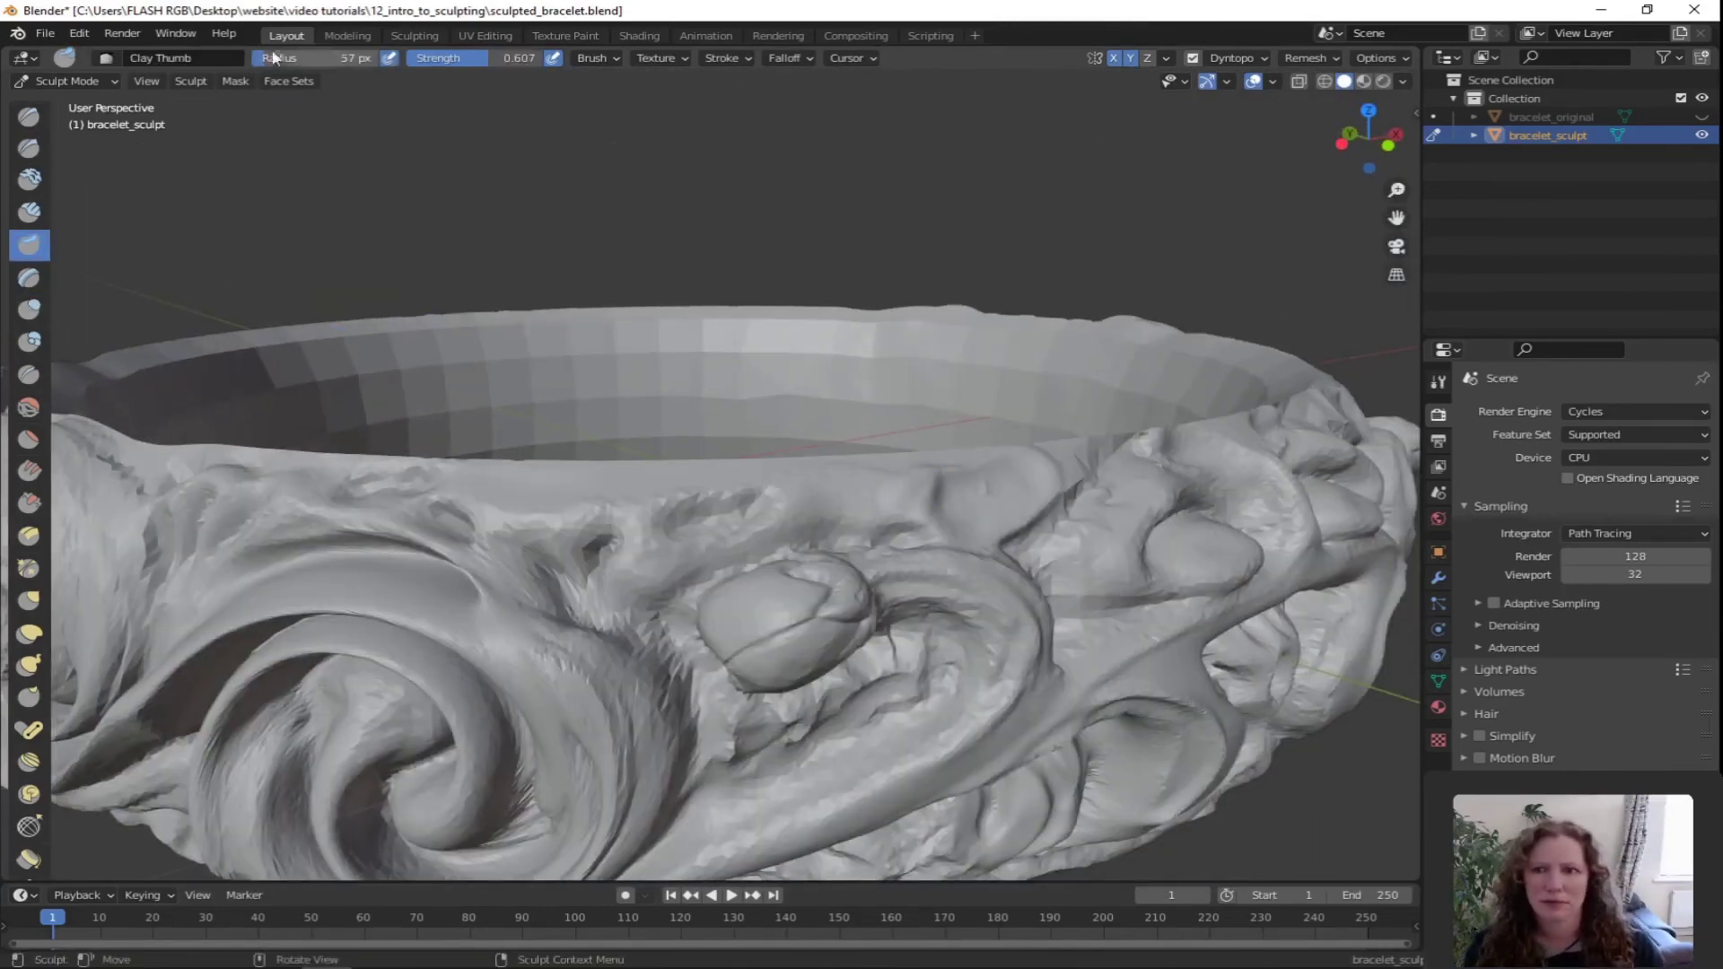
pyautogui.moveTo(1027, 480)
pyautogui.mouseDown()
pyautogui.moveTo(873, 488)
pyautogui.moveTo(924, 510)
pyautogui.moveTo(1028, 475)
pyautogui.mouseUp()
pyautogui.click(29, 148)
pyautogui.moveTo(884, 507); pyautogui.dragTo(897, 503)
# Smooth the diagonal stem between the large swirl and the bud with the Smooth brush at 30 px and strength 0.700
pyautogui.scroll(-7, 897, 503)
pyautogui.moveTo(898, 502)
pyautogui.mouseDown(button='middle')
pyautogui.moveTo(901, 440)
pyautogui.moveTo(857, 475)
pyautogui.mouseUp(button='middle')
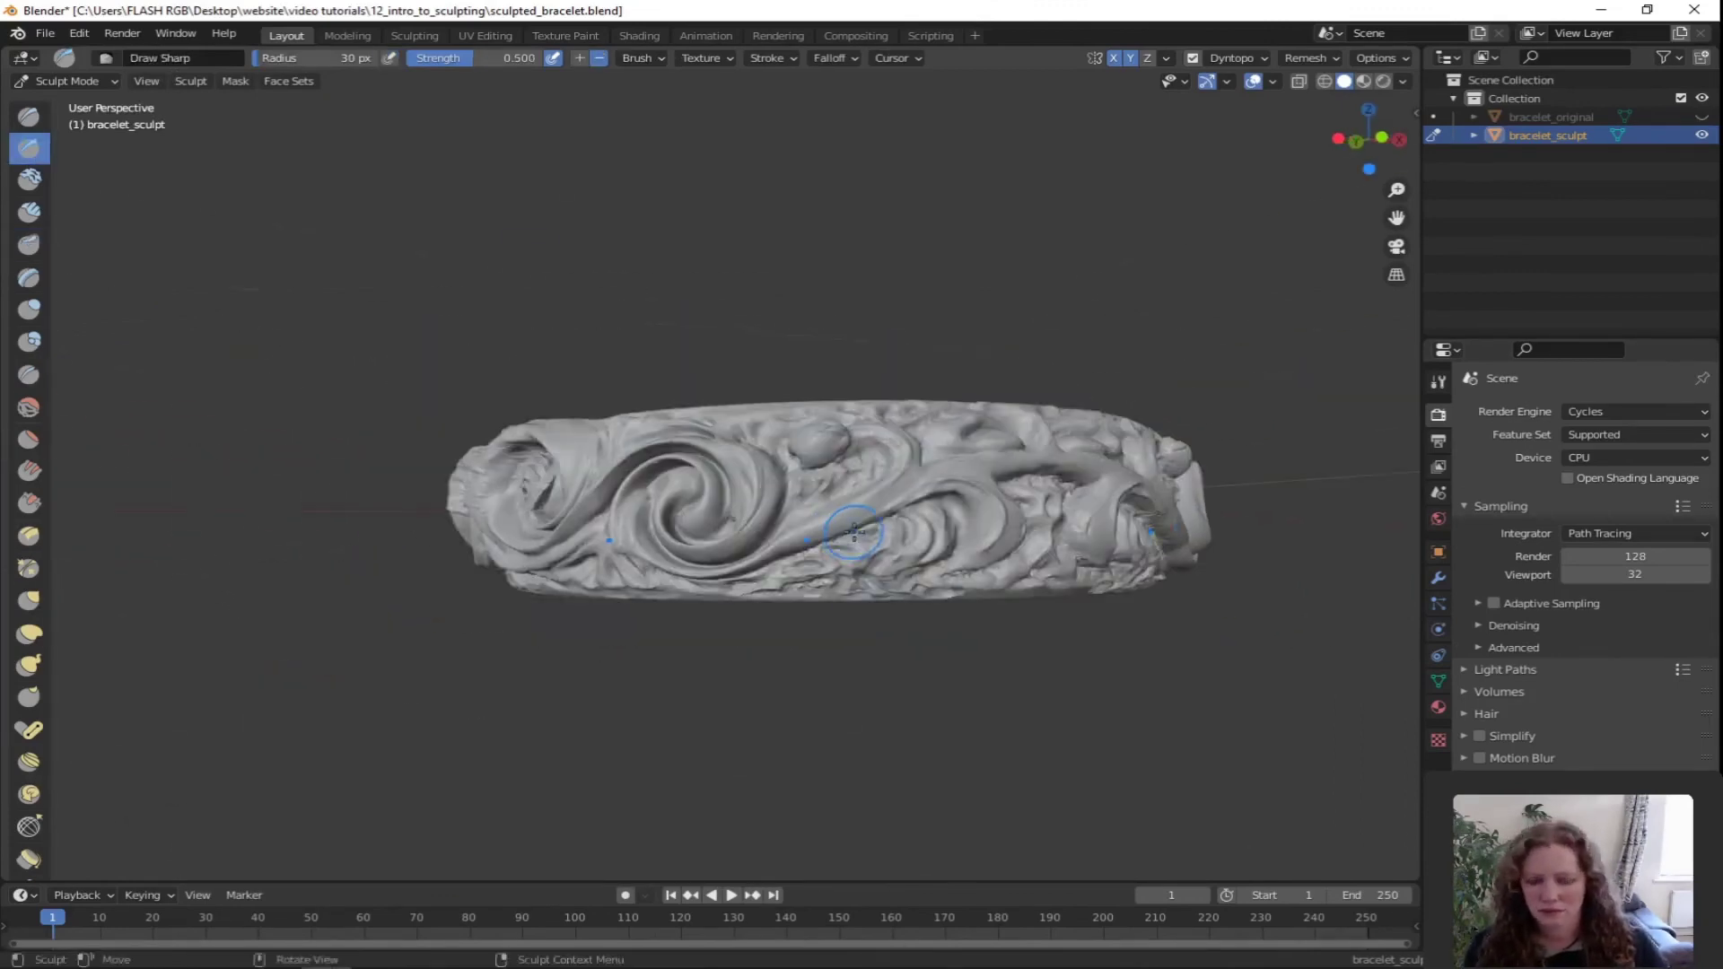
pyautogui.scroll(6, 846, 535)
pyautogui.keyDown('shift'); pyautogui.moveTo(846, 535); pyautogui.dragTo(750, 434, button='middle'); pyautogui.keyUp('shift')
pyautogui.click(29, 212)
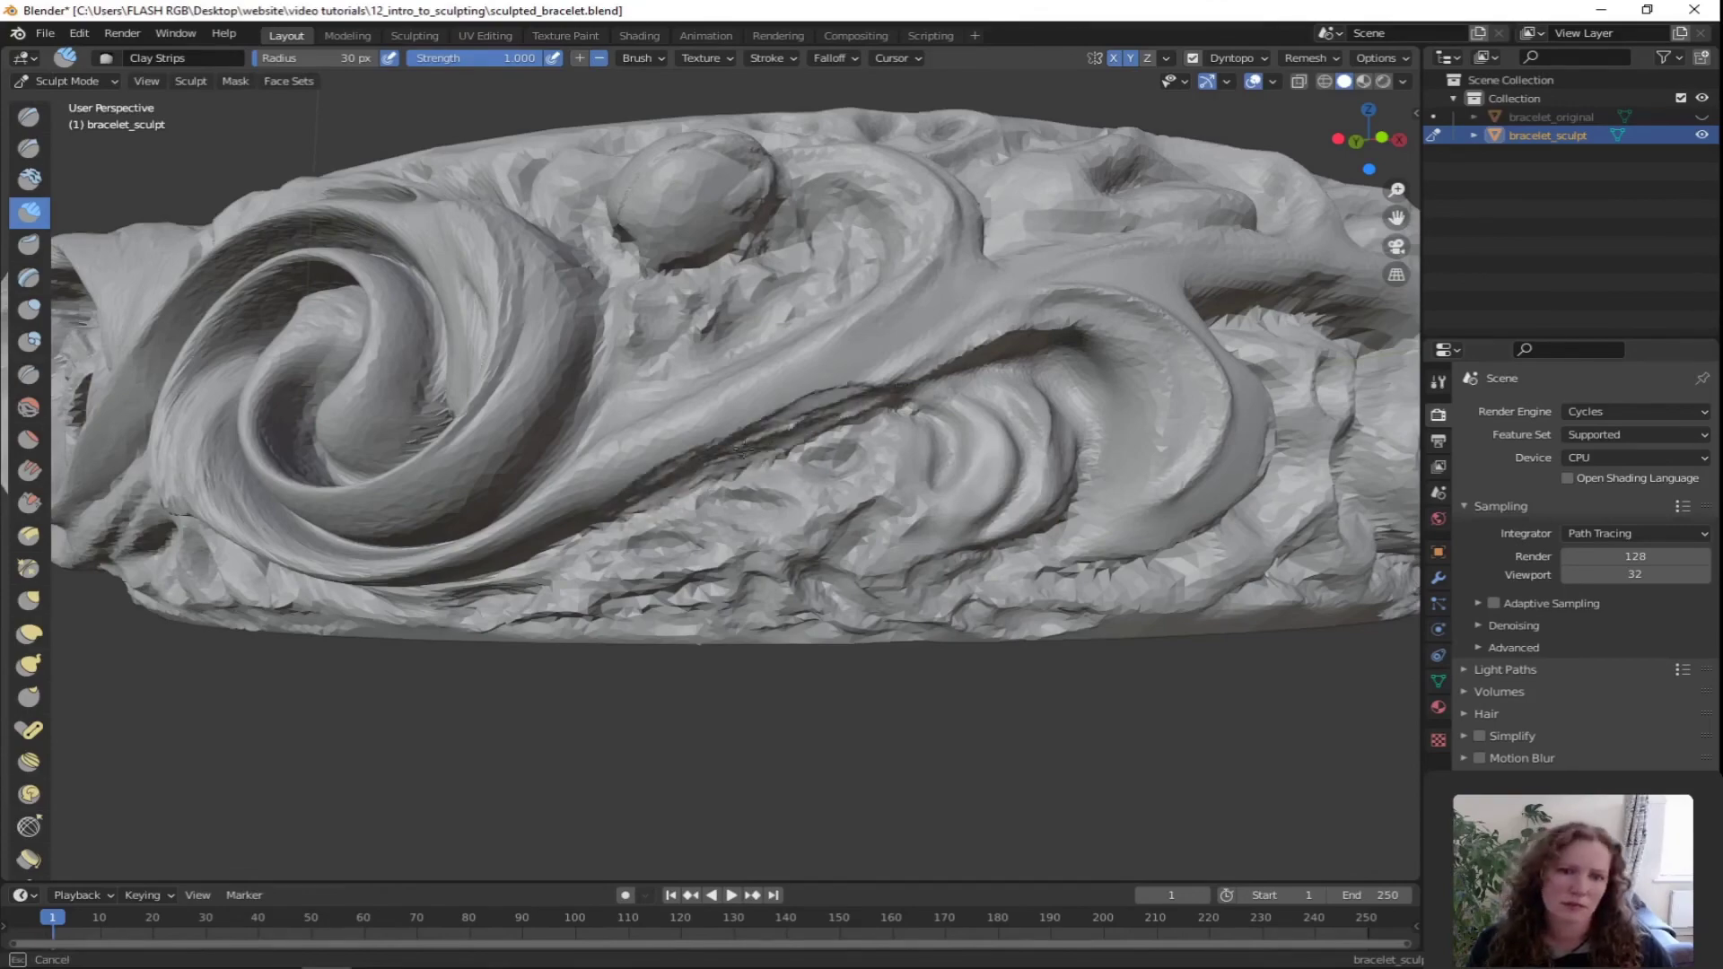
pyautogui.press('s')
pyautogui.moveTo(730, 404); pyautogui.dragTo(848, 500, button='middle')
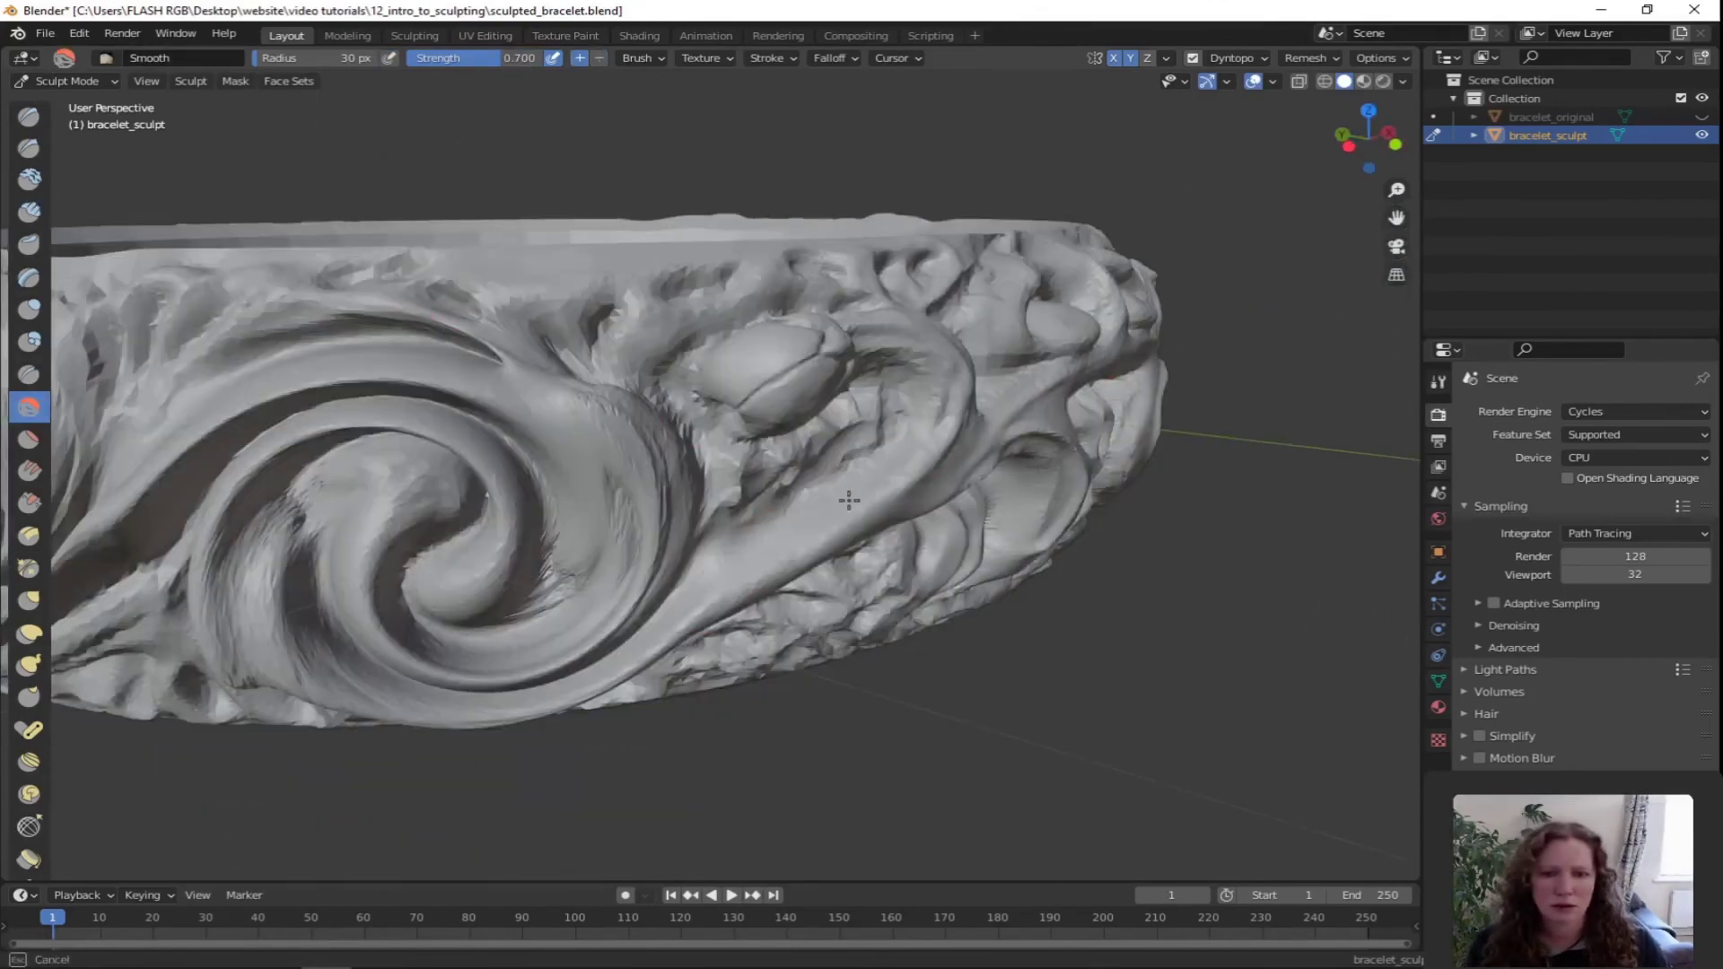
pyautogui.moveTo(849, 500); pyautogui.dragTo(754, 583)
pyautogui.moveTo(754, 583)
pyautogui.mouseDown(button='middle')
pyautogui.moveTo(752, 458)
pyautogui.moveTo(843, 529)
pyautogui.moveTo(996, 494)
pyautogui.moveTo(965, 551)
pyautogui.moveTo(798, 574)
pyautogui.mouseUp(button='middle')
# Smooth the bracelet's faceted inner band and its edge with the Smooth brush at 30 px and strength 0.700
pyautogui.scroll(-5, 844, 530)
pyautogui.moveTo(671, 325); pyautogui.dragTo(458, 394)
pyautogui.moveTo(458, 395); pyautogui.dragTo(332, 404, button='middle')
pyautogui.moveTo(359, 395); pyautogui.dragTo(685, 333)
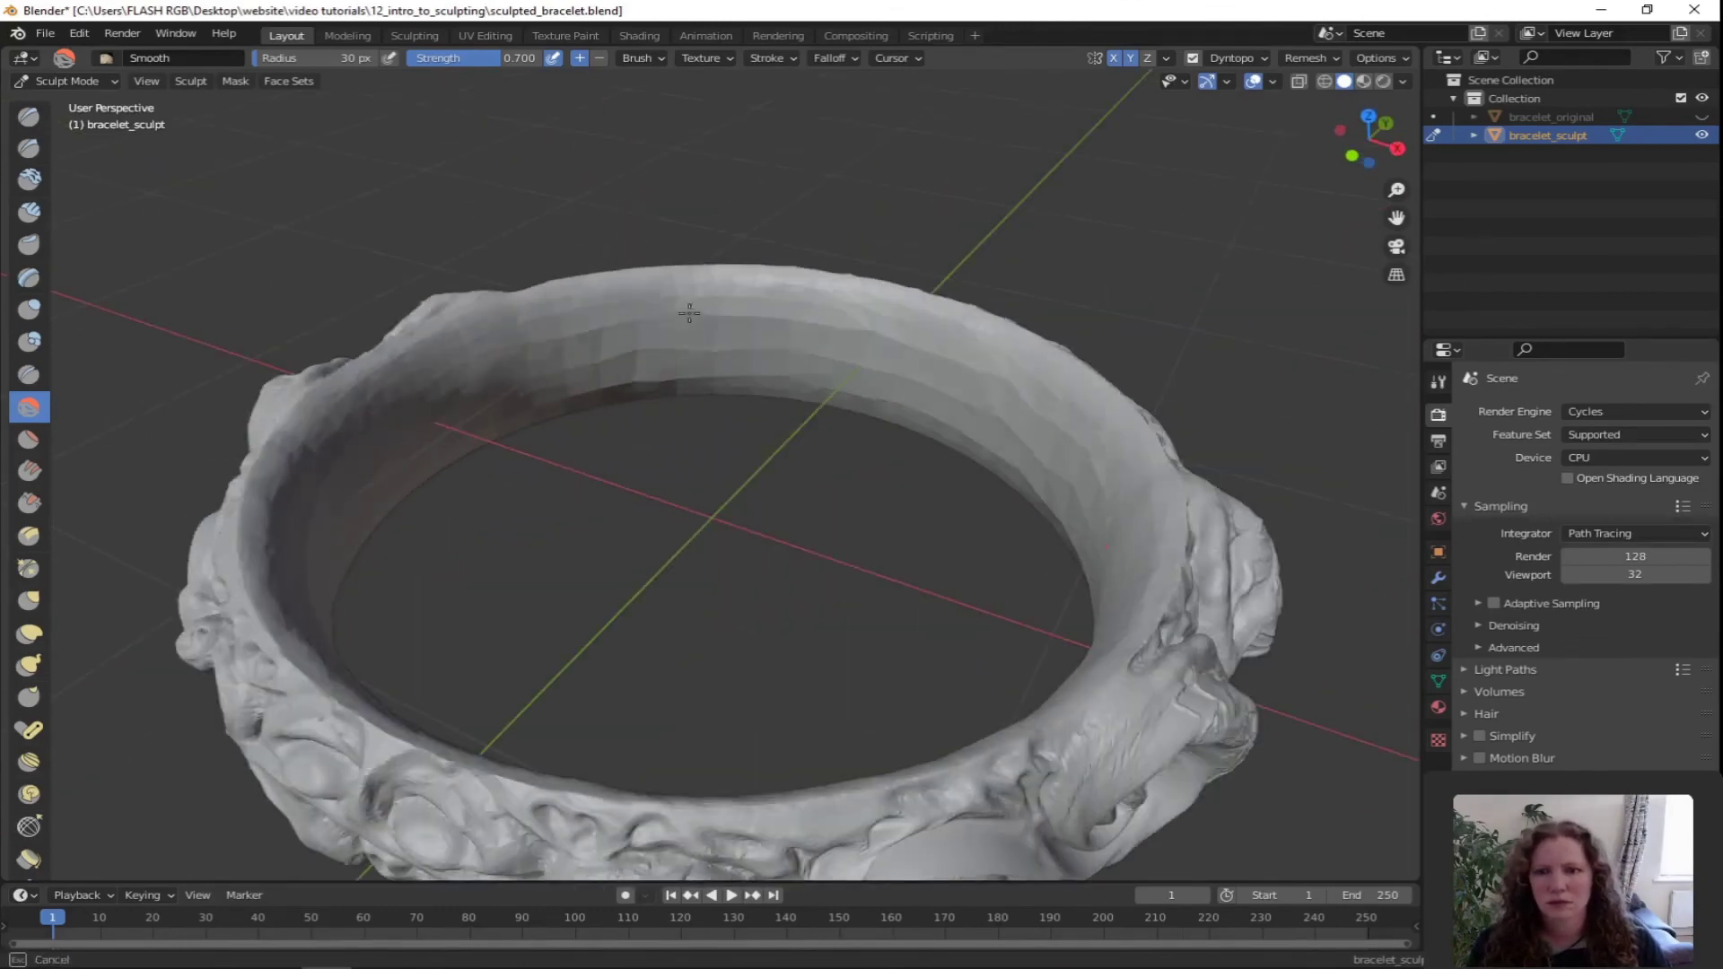
pyautogui.scroll(-4, 689, 312)
pyautogui.moveTo(689, 312); pyautogui.dragTo(504, 602, button='middle')
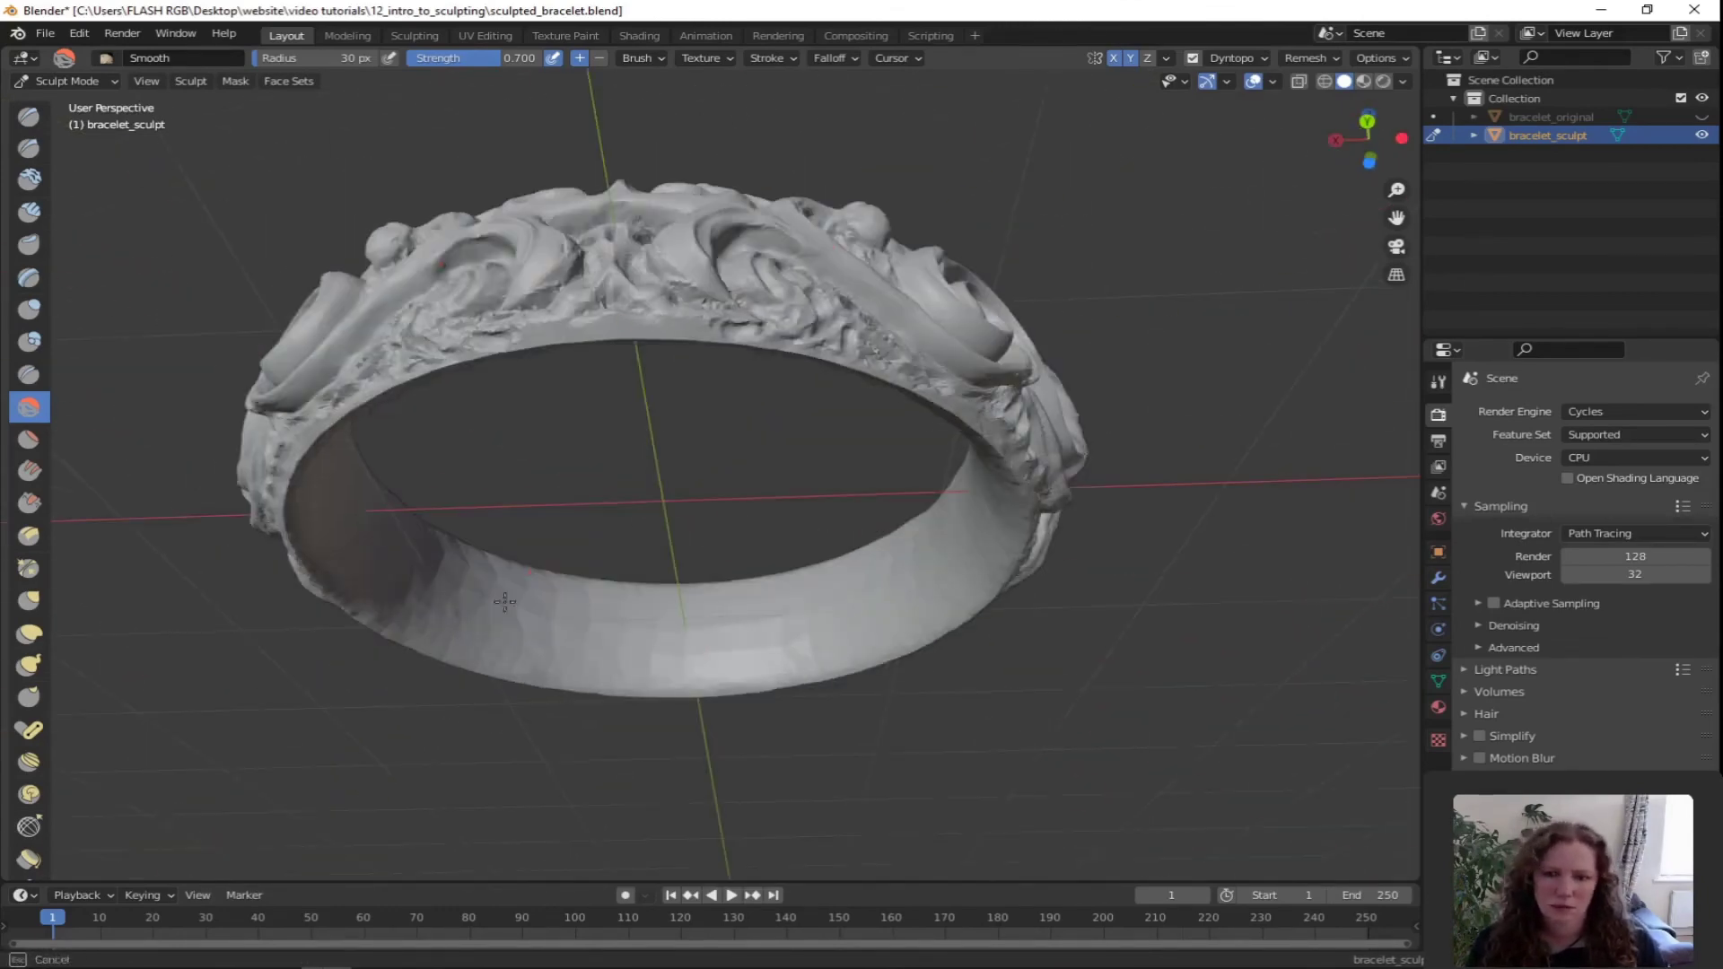
pyautogui.moveTo(504, 601); pyautogui.dragTo(430, 619)
pyautogui.moveTo(430, 619)
pyautogui.mouseDown(button='middle')
pyautogui.moveTo(529, 651)
pyautogui.moveTo(575, 561)
pyautogui.mouseUp(button='middle')
# Cut into the bracelet's lower edge beneath the scrolls with subtractive Clay Strips at 30 px and strength 1.000
pyautogui.click(30, 216)
pyautogui.click(599, 58)
pyautogui.moveTo(709, 321)
pyautogui.mouseDown(button='middle')
pyautogui.moveTo(770, 396)
pyautogui.moveTo(735, 421)
pyautogui.moveTo(780, 503)
pyautogui.moveTo(790, 441)
pyautogui.moveTo(665, 243)
pyautogui.mouseUp(button='middle')
pyautogui.moveTo(495, 341); pyautogui.dragTo(573, 314, button='middle')
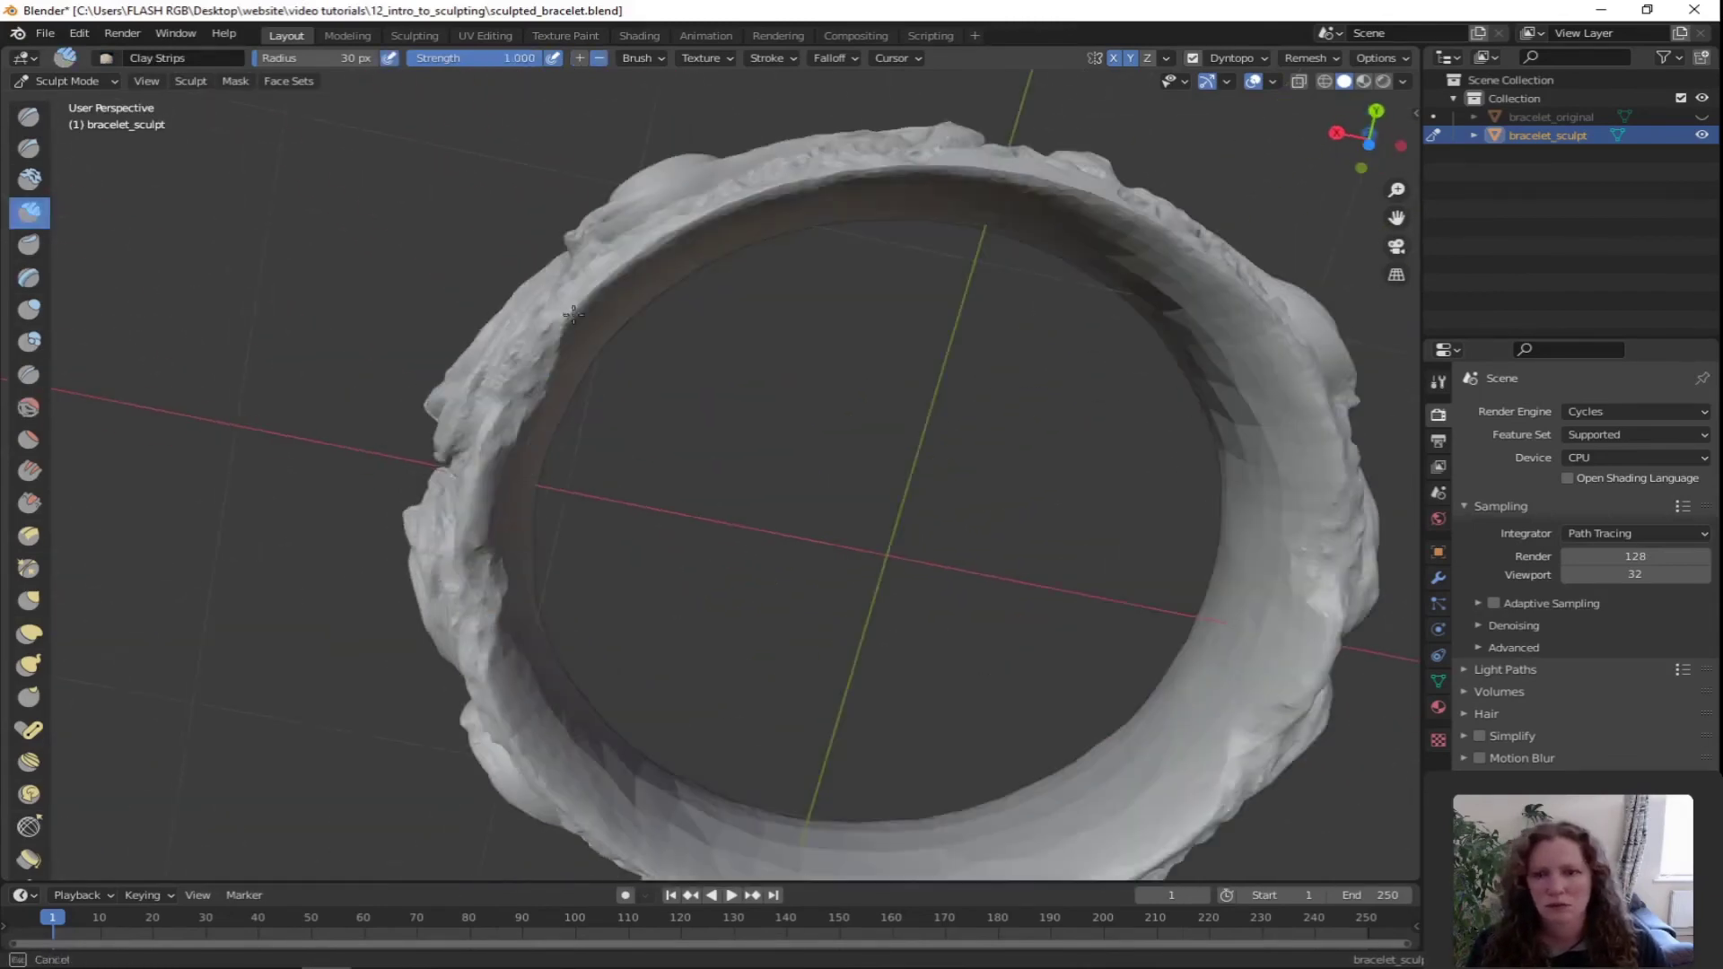
pyautogui.moveTo(543, 353); pyautogui.dragTo(549, 334)
pyautogui.moveTo(574, 359)
pyautogui.mouseDown(button='middle')
pyautogui.moveTo(727, 548)
pyautogui.moveTo(807, 440)
pyautogui.mouseUp(button='middle')
pyautogui.scroll(5, 807, 575)
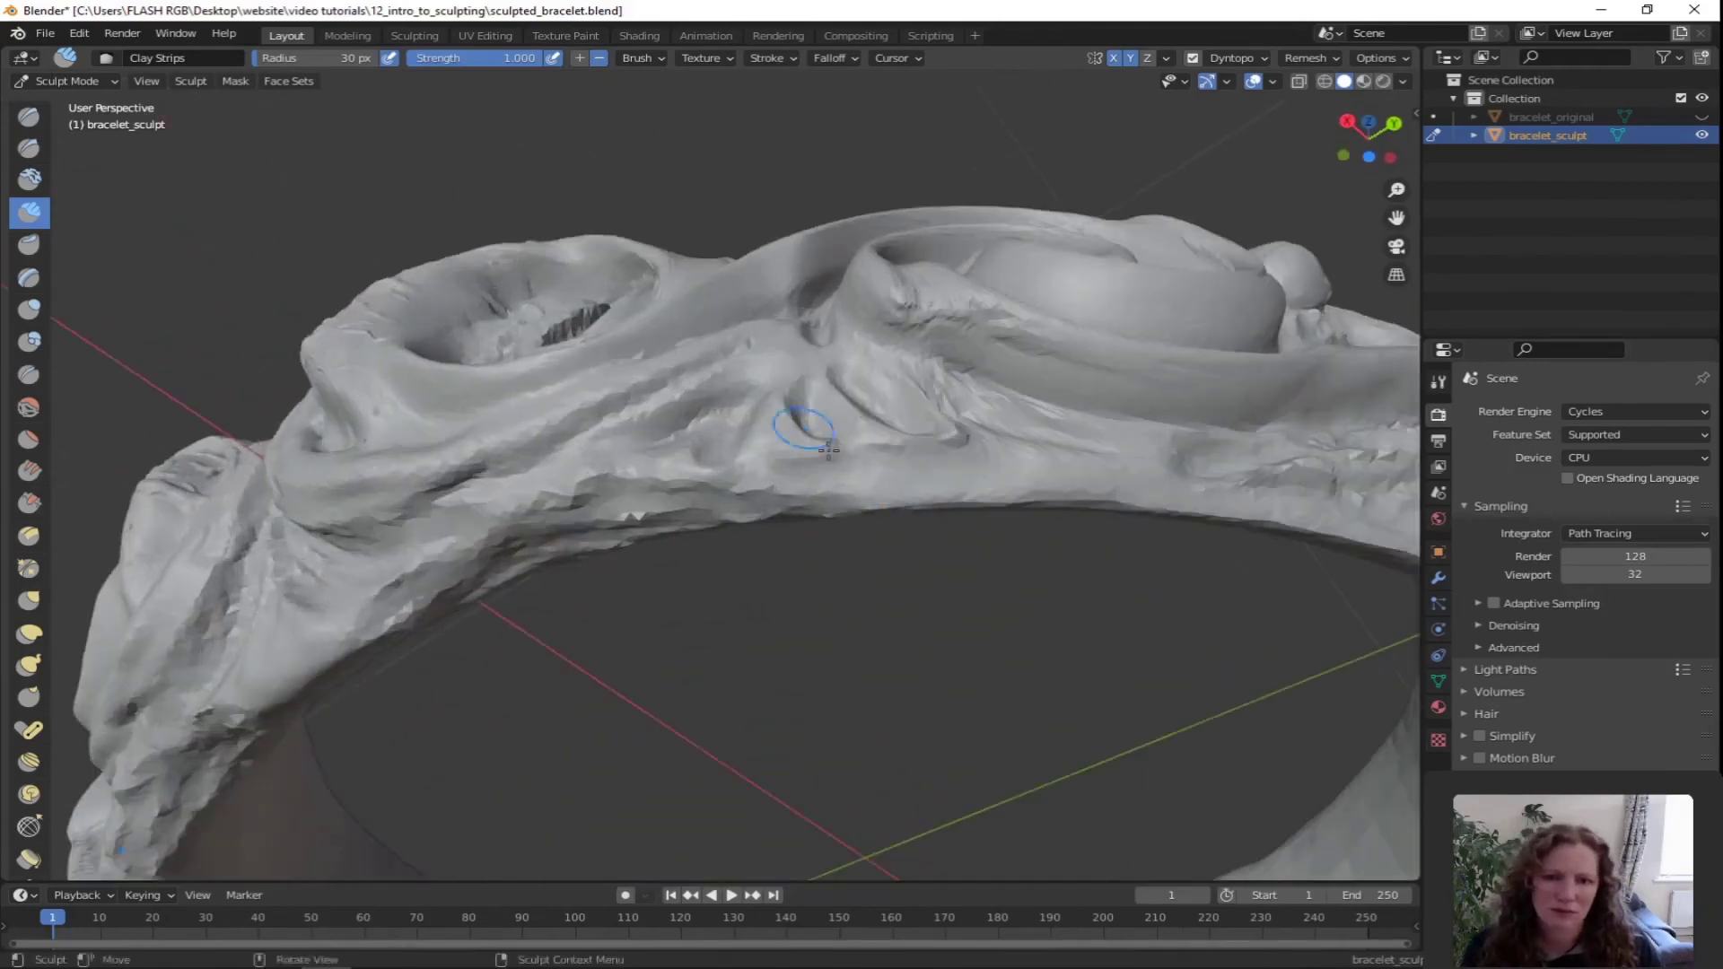
# Roughen more of the lower edge below the large swirl and bud with long Clay Strips strokes at 30 px
pyautogui.moveTo(963, 514); pyautogui.dragTo(924, 385, button='middle')
pyautogui.moveTo(684, 197); pyautogui.dragTo(835, 127)
pyautogui.moveTo(834, 135); pyautogui.dragTo(839, 341, button='middle')
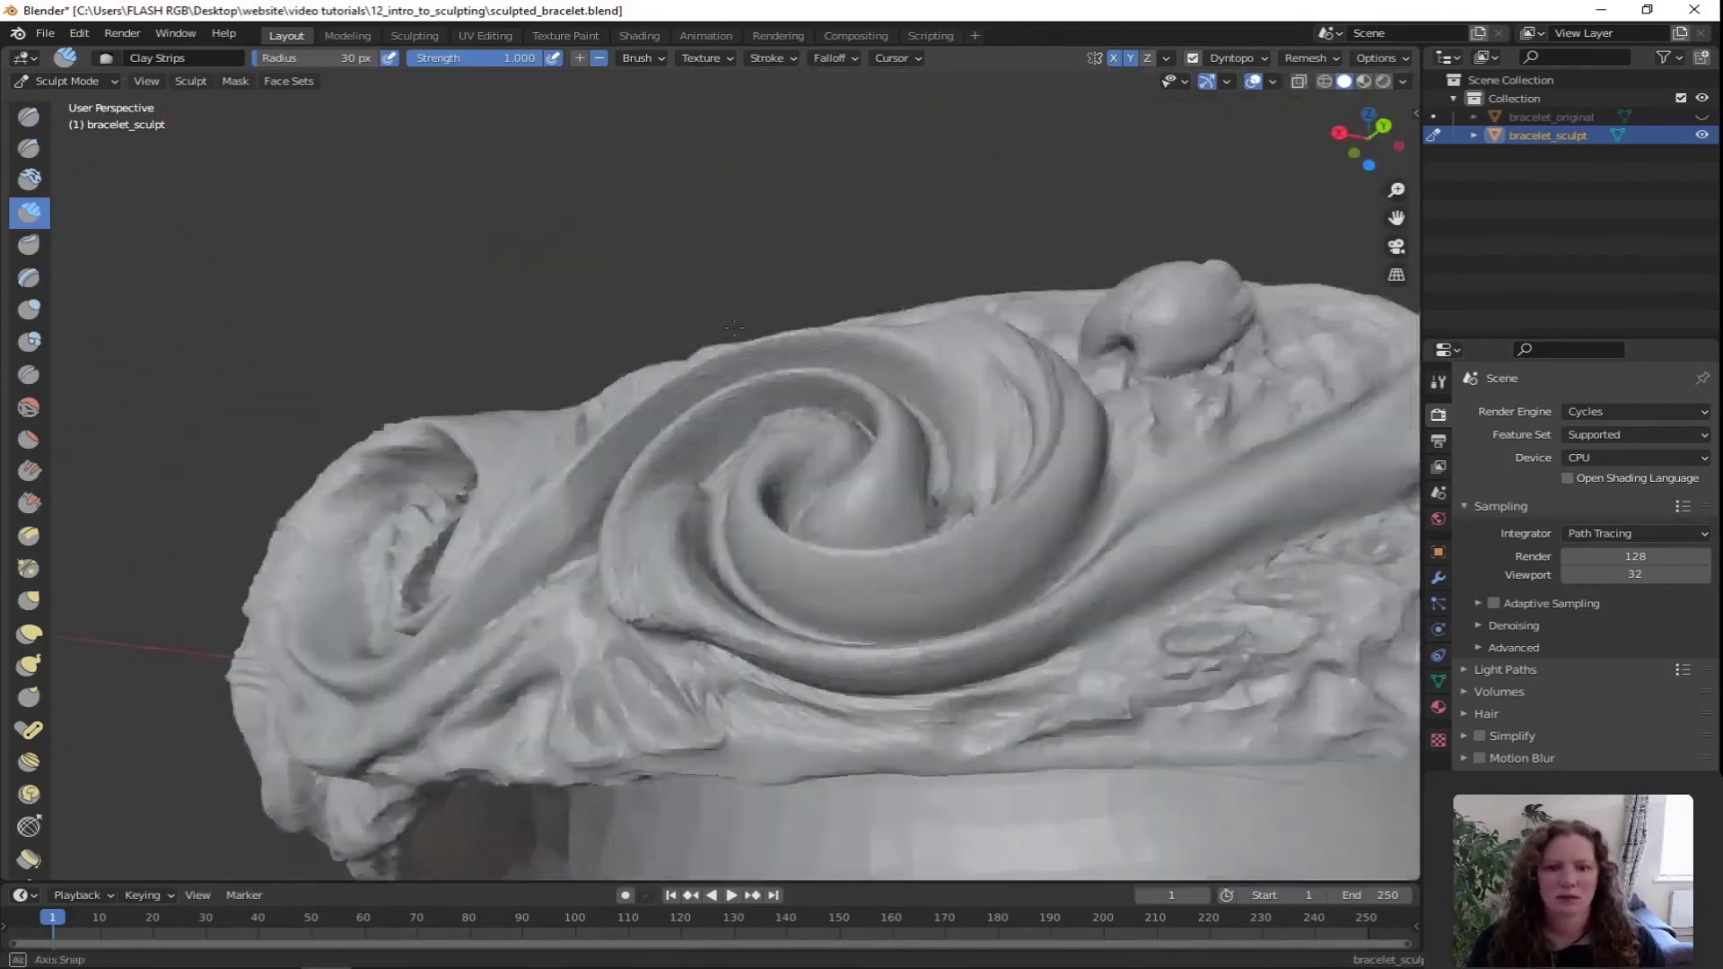
pyautogui.scroll(-4, 848, 403)
pyautogui.moveTo(848, 449)
pyautogui.mouseDown(button='middle')
pyautogui.moveTo(869, 492)
pyautogui.moveTo(784, 382)
pyautogui.mouseUp(button='middle')
pyautogui.scroll(3, 771, 380)
pyautogui.moveTo(725, 370); pyautogui.dragTo(953, 274)
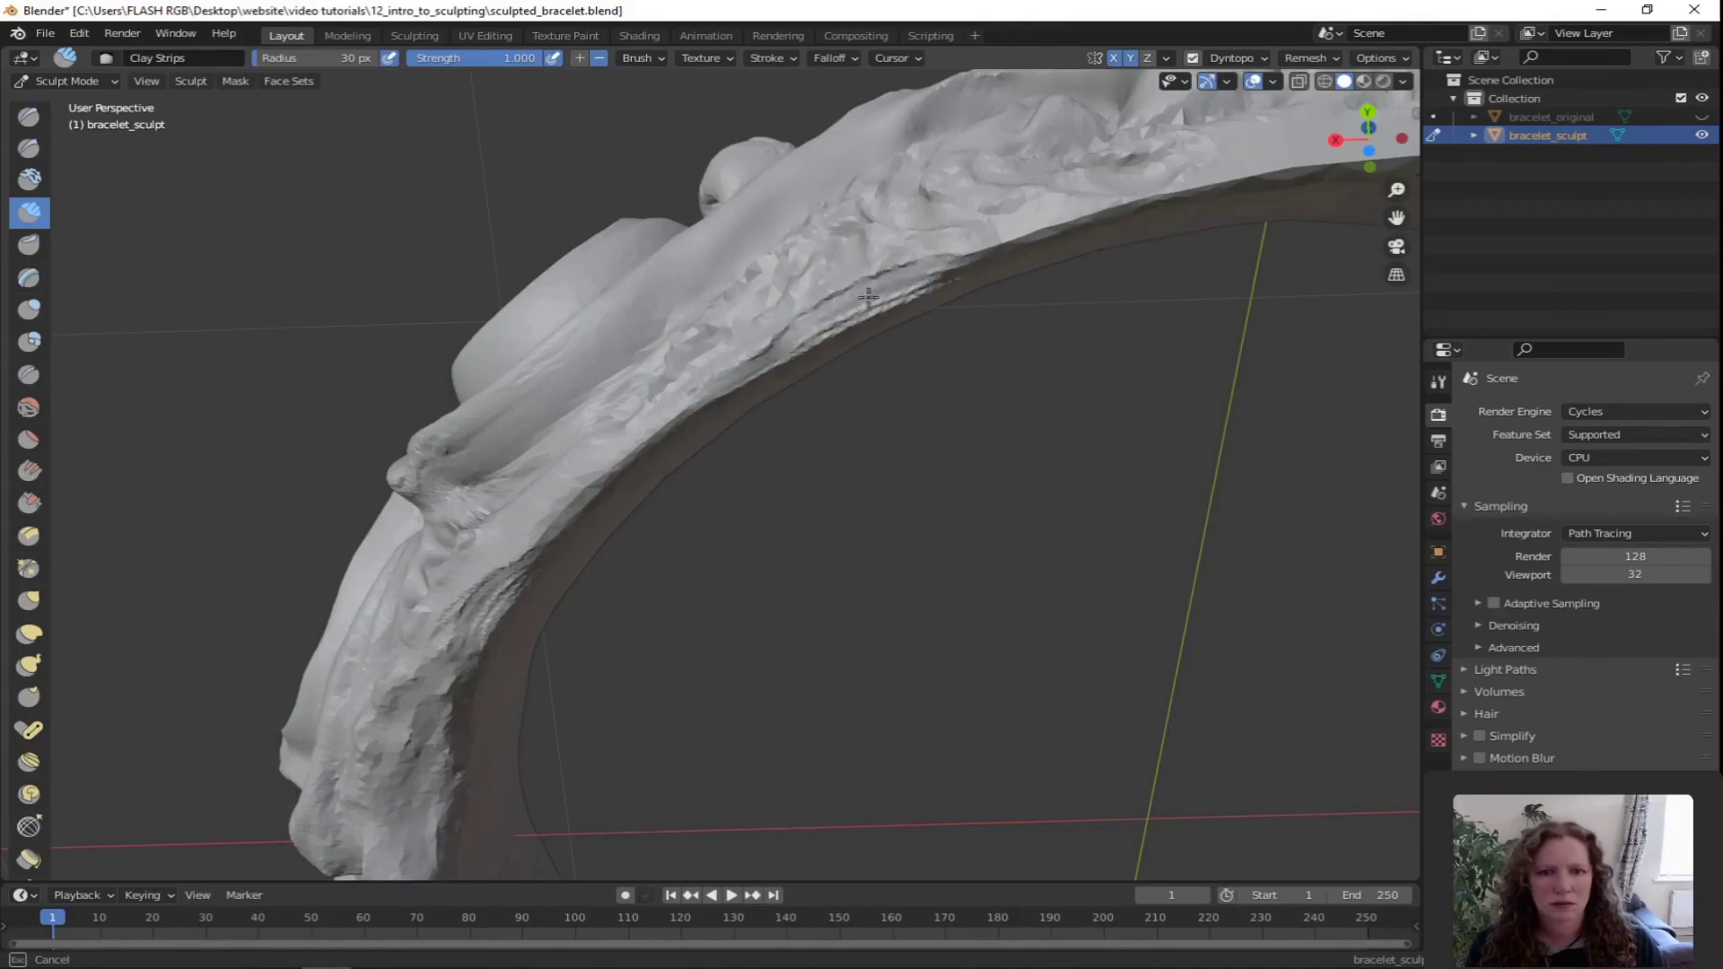
pyautogui.moveTo(794, 348); pyautogui.dragTo(929, 294)
# Swell the scroll's outer folds with additive Inflate/Deflate at 30 px, reduce the strength to 0.607 and save the file
pyautogui.moveTo(928, 300)
pyautogui.mouseDown(button='middle')
pyautogui.moveTo(953, 475)
pyautogui.moveTo(980, 427)
pyautogui.moveTo(731, 311)
pyautogui.moveTo(597, 426)
pyautogui.moveTo(730, 197)
pyautogui.moveTo(817, 336)
pyautogui.moveTo(815, 388)
pyautogui.moveTo(1135, 358)
pyautogui.moveTo(879, 447)
pyautogui.moveTo(729, 348)
pyautogui.moveTo(747, 467)
pyautogui.mouseUp(button='middle')
pyautogui.scroll(-2, 953, 480)
pyautogui.press('i')
pyautogui.scroll(7, 723, 377)
pyautogui.scroll(-2, 747, 466)
pyautogui.moveTo(750, 477); pyautogui.dragTo(752, 481)
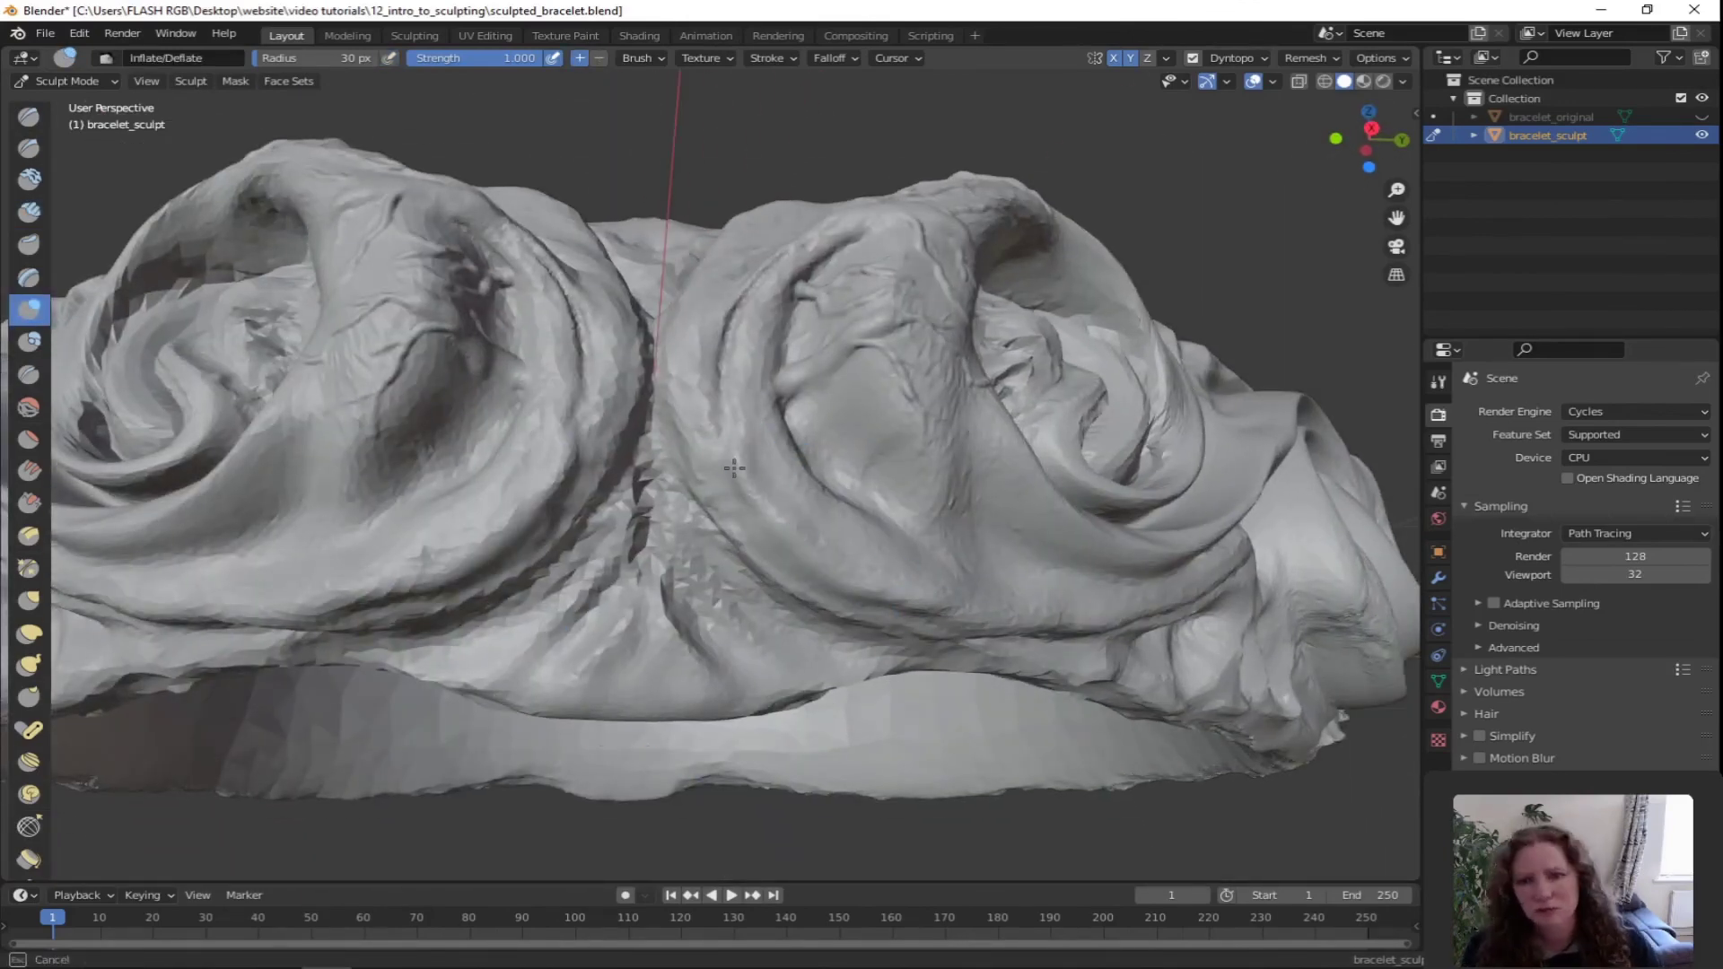
pyautogui.moveTo(734, 468); pyautogui.dragTo(900, 559, button='middle')
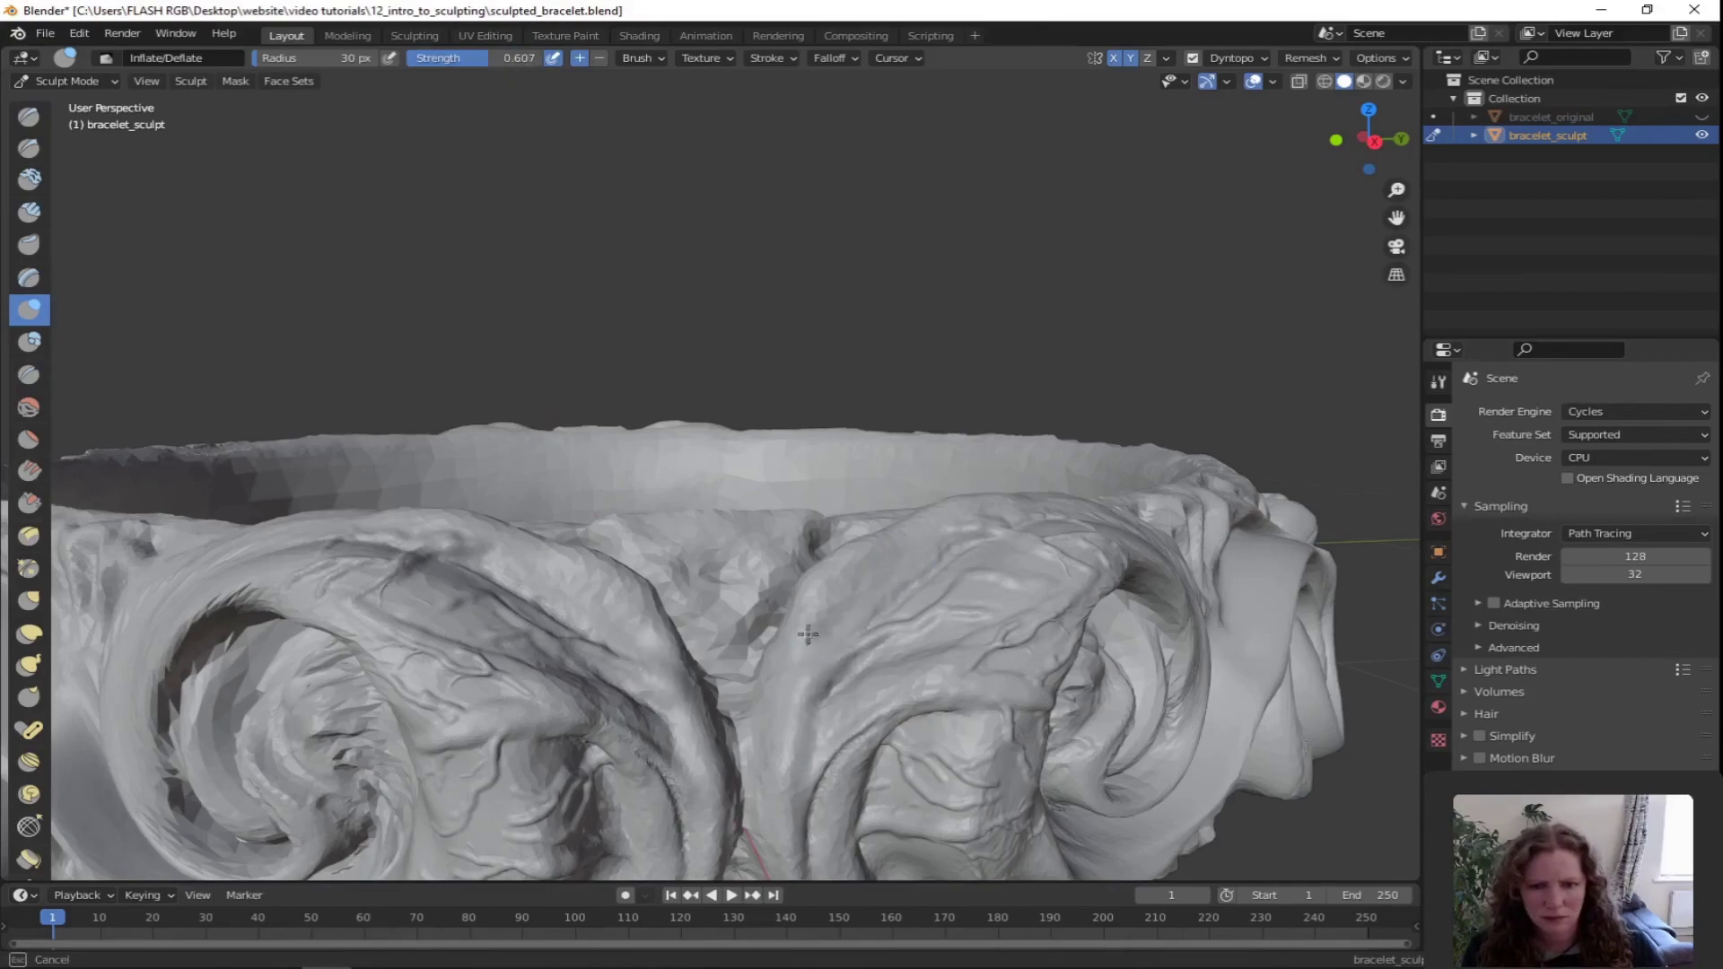
pyautogui.click(45, 34)
pyautogui.click(85, 156)
# Work over the plain band and edge of the bracelet with the Clay brush
pyautogui.moveTo(835, 601); pyautogui.dragTo(718, 314, button='middle')
pyautogui.scroll(-2, 808, 359)
pyautogui.scroll(4, 717, 314)
pyautogui.press('c')
pyautogui.moveTo(601, 384); pyautogui.dragTo(662, 406)
pyautogui.moveTo(763, 368)
pyautogui.mouseDown(button='middle')
pyautogui.moveTo(839, 412)
pyautogui.moveTo(847, 529)
pyautogui.mouseUp(button='middle')
pyautogui.moveTo(637, 539)
pyautogui.mouseDown(button='middle')
pyautogui.moveTo(785, 583)
pyautogui.moveTo(788, 634)
pyautogui.mouseUp(button='middle')
# Thicken the folds along the upper rim beside the veined scroll with Inflate/Deflate at 30 px and strength 0.607
pyautogui.press('i')
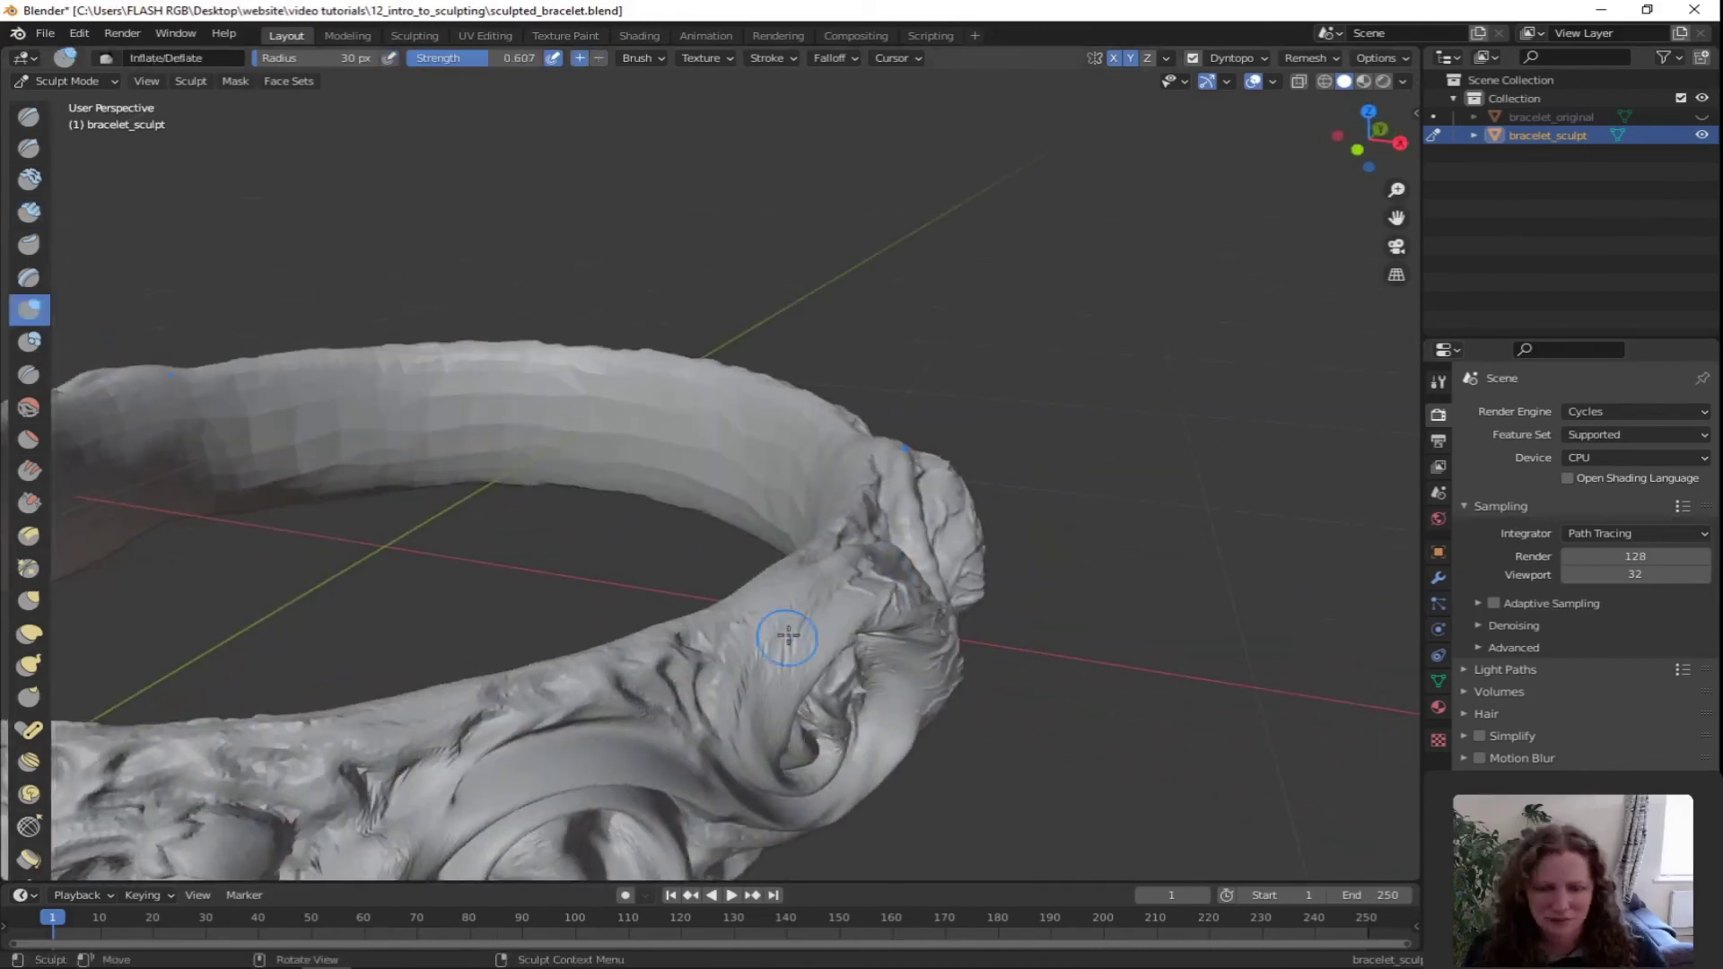
pyautogui.scroll(4, 788, 635)
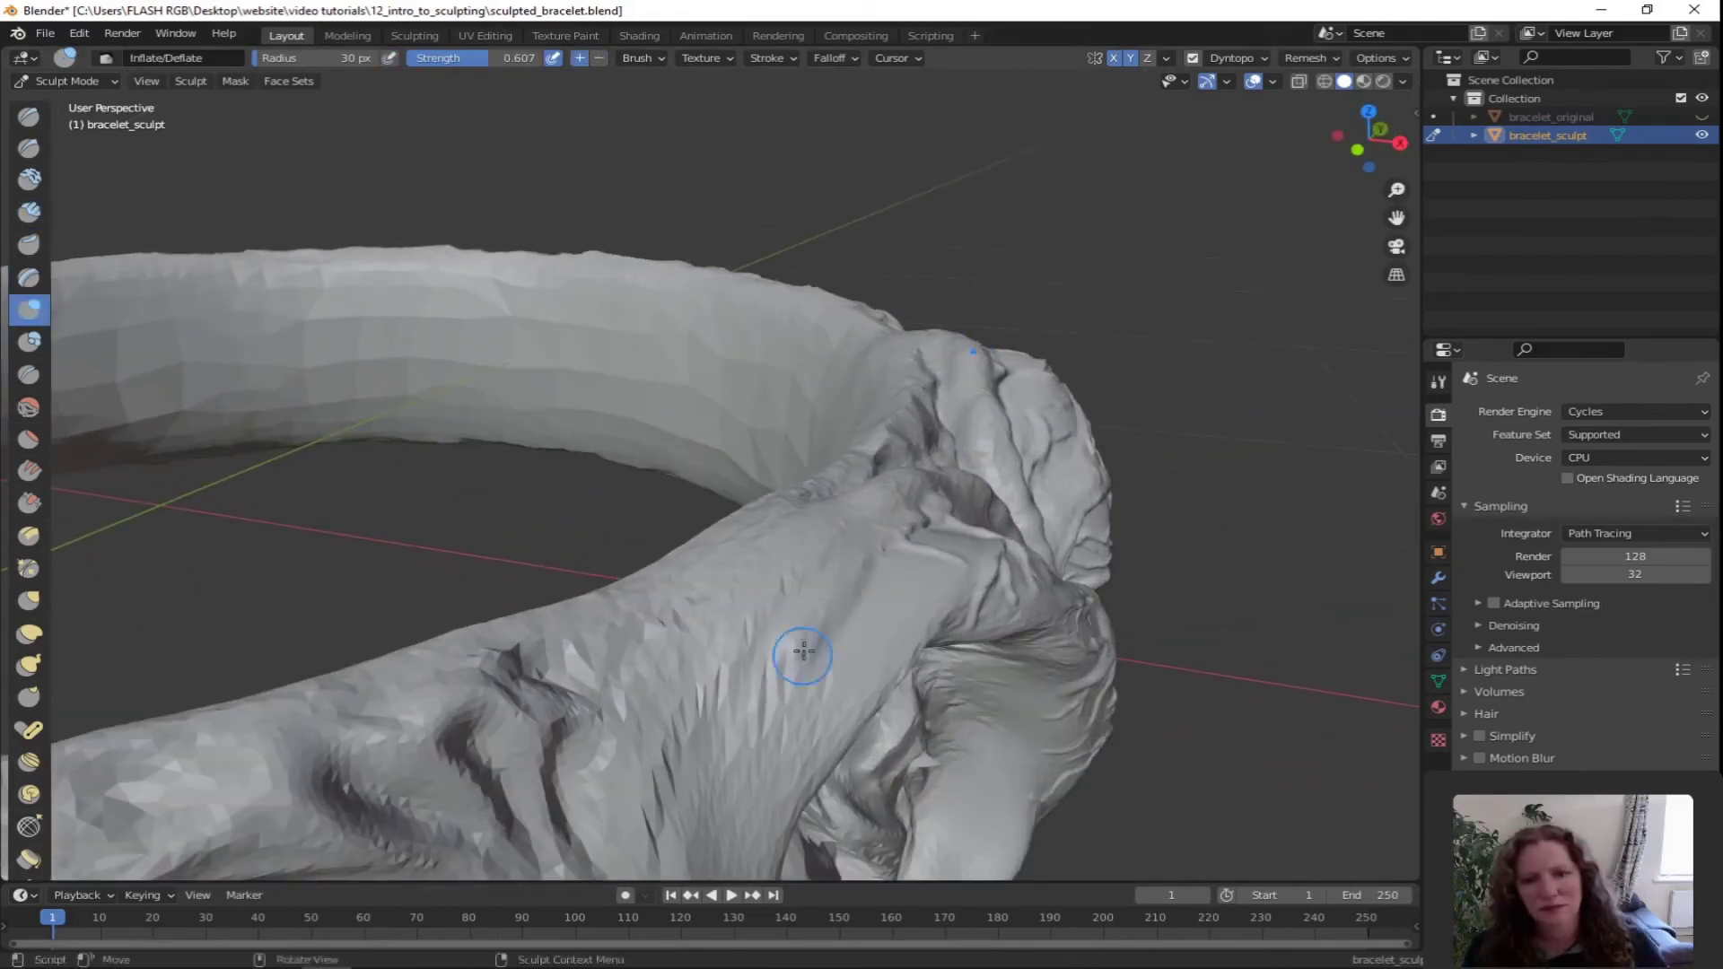
pyautogui.moveTo(854, 551); pyautogui.dragTo(438, 588, button='middle')
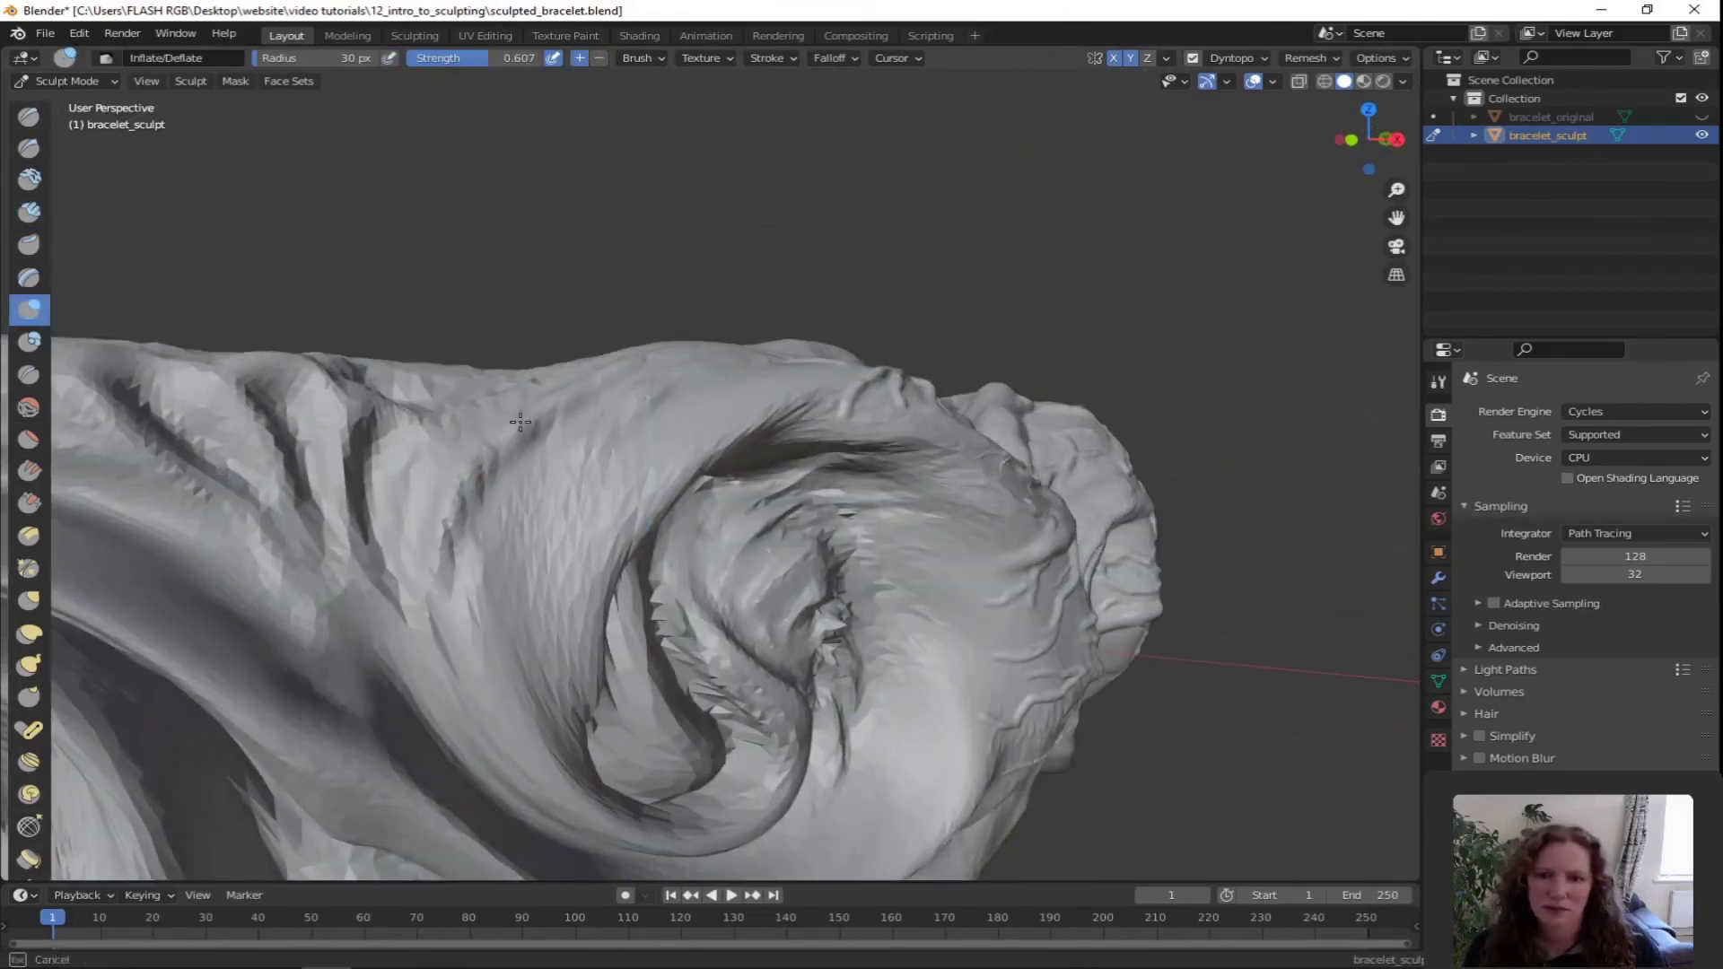
pyautogui.moveTo(628, 443); pyautogui.dragTo(799, 488, button='middle')
pyautogui.scroll(-3, 882, 567)
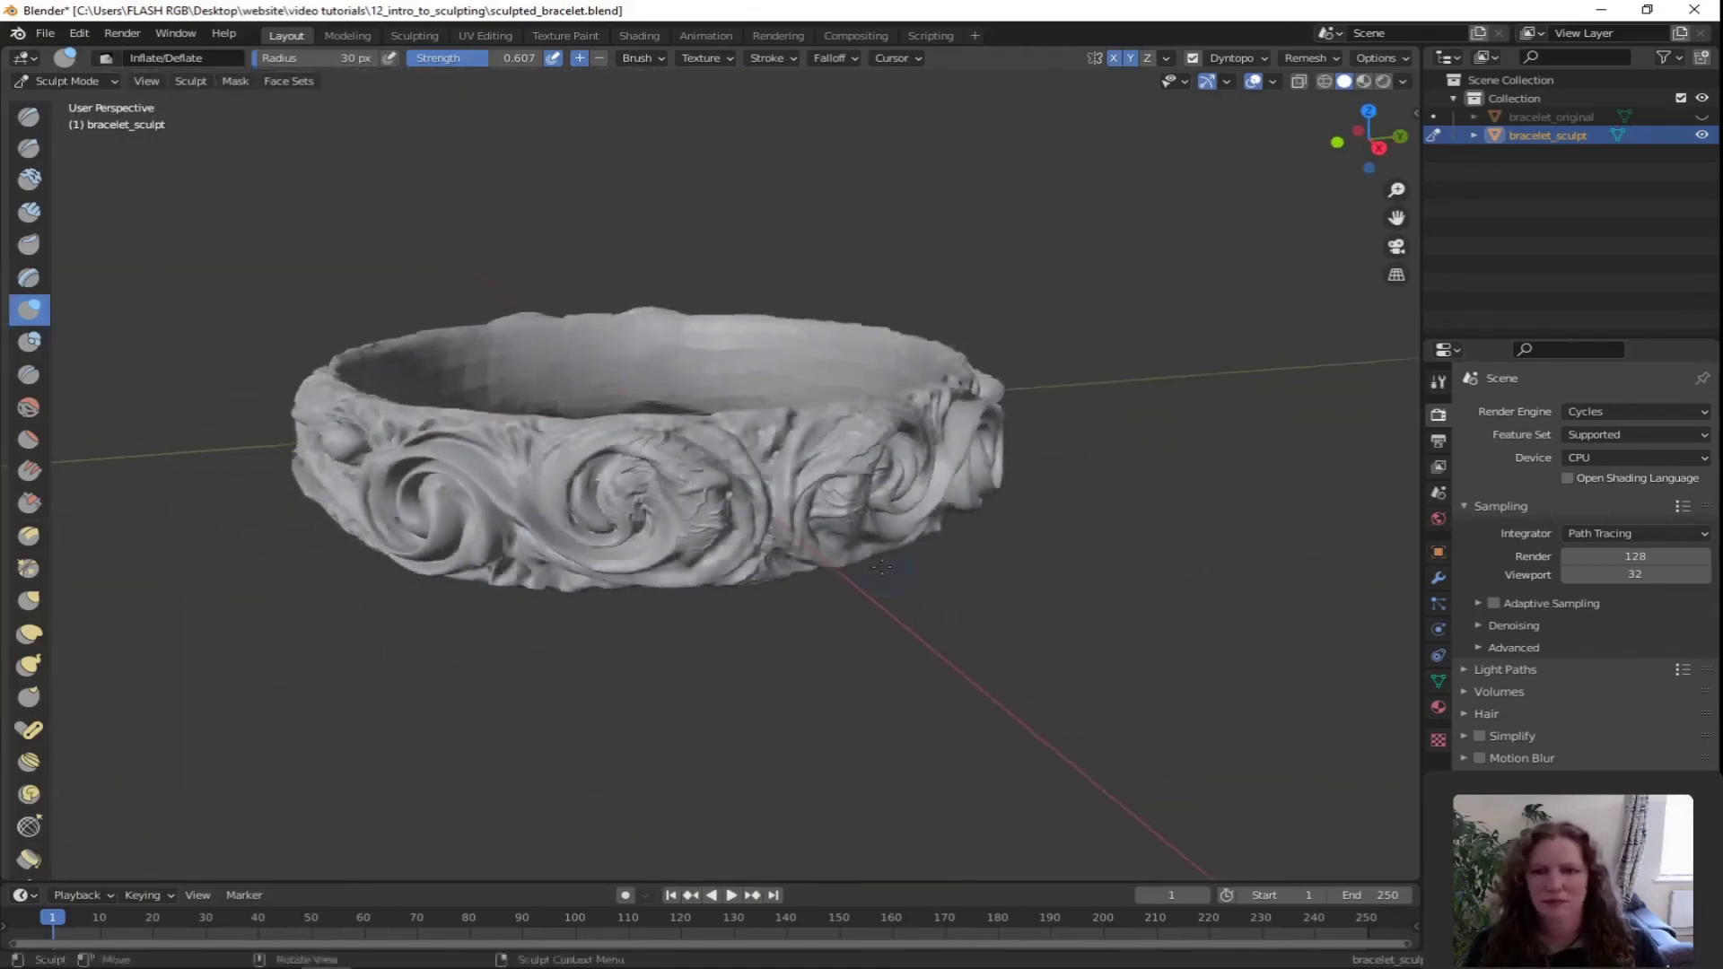
pyautogui.moveTo(882, 567)
pyautogui.mouseDown(button='middle')
pyautogui.moveTo(812, 489)
pyautogui.moveTo(346, 349)
pyautogui.moveTo(359, 449)
pyautogui.mouseUp(button='middle')
# Texture the inner band with Clay Strips at 153 px, undoing the first stroke and lowering the strength to 0.459, and save the file
pyautogui.click(35, 222)
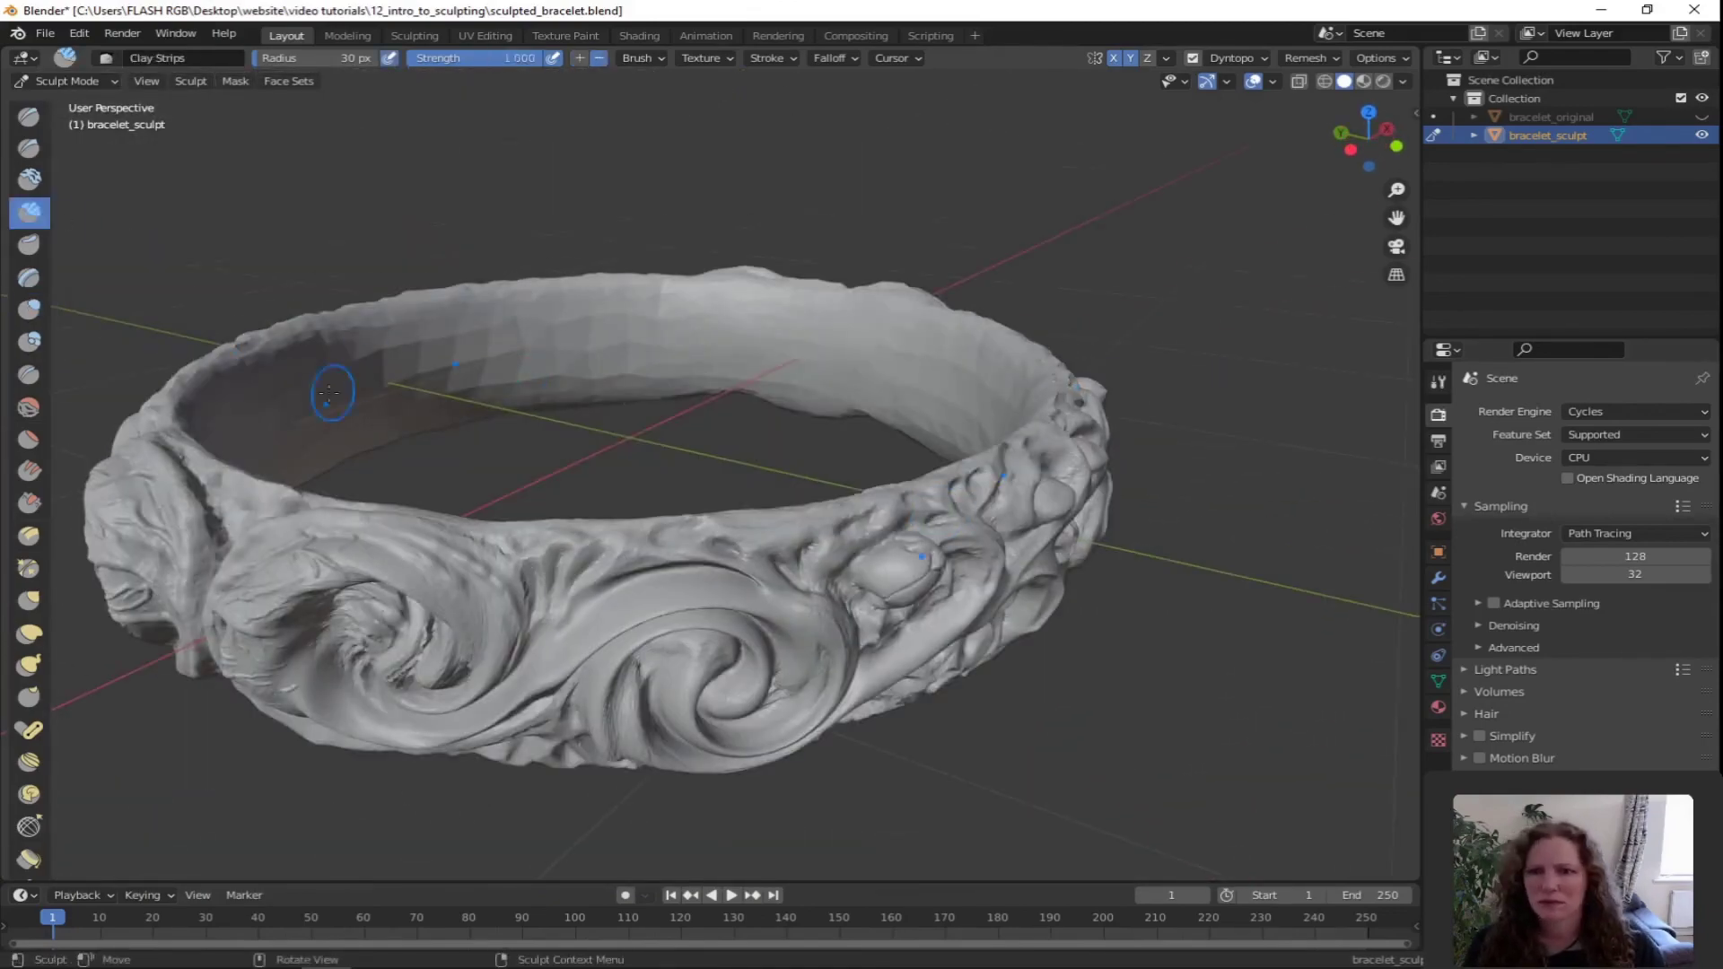
pyautogui.moveTo(286, 58); pyautogui.dragTo(318, 59)
pyautogui.moveTo(417, 363)
pyautogui.mouseDown()
pyautogui.moveTo(493, 354)
pyautogui.moveTo(557, 377)
pyautogui.moveTo(529, 315)
pyautogui.mouseUp()
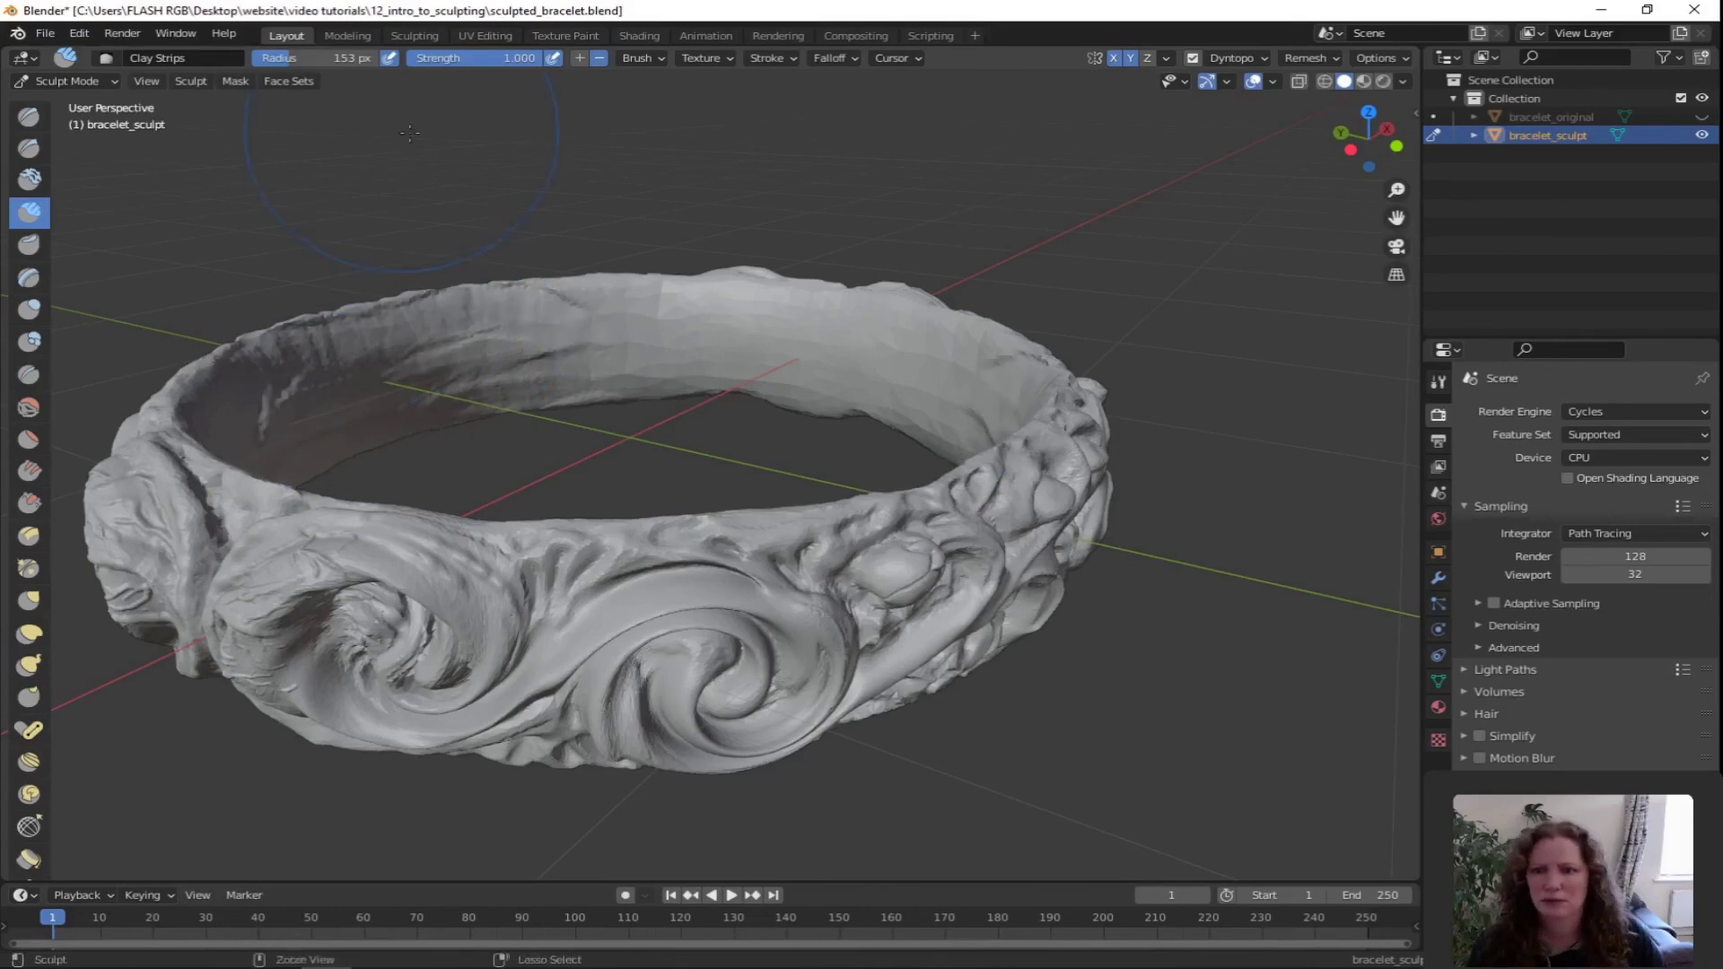
pyautogui.hotkey('ctrl', 'z')
pyautogui.moveTo(534, 58); pyautogui.dragTo(462, 59)
pyautogui.moveTo(767, 363)
pyautogui.mouseDown(button='middle')
pyautogui.moveTo(577, 332)
pyautogui.moveTo(215, 381)
pyautogui.moveTo(98, 332)
pyautogui.moveTo(58, 256)
pyautogui.mouseUp(button='middle')
pyautogui.click(45, 33)
pyautogui.click(87, 152)
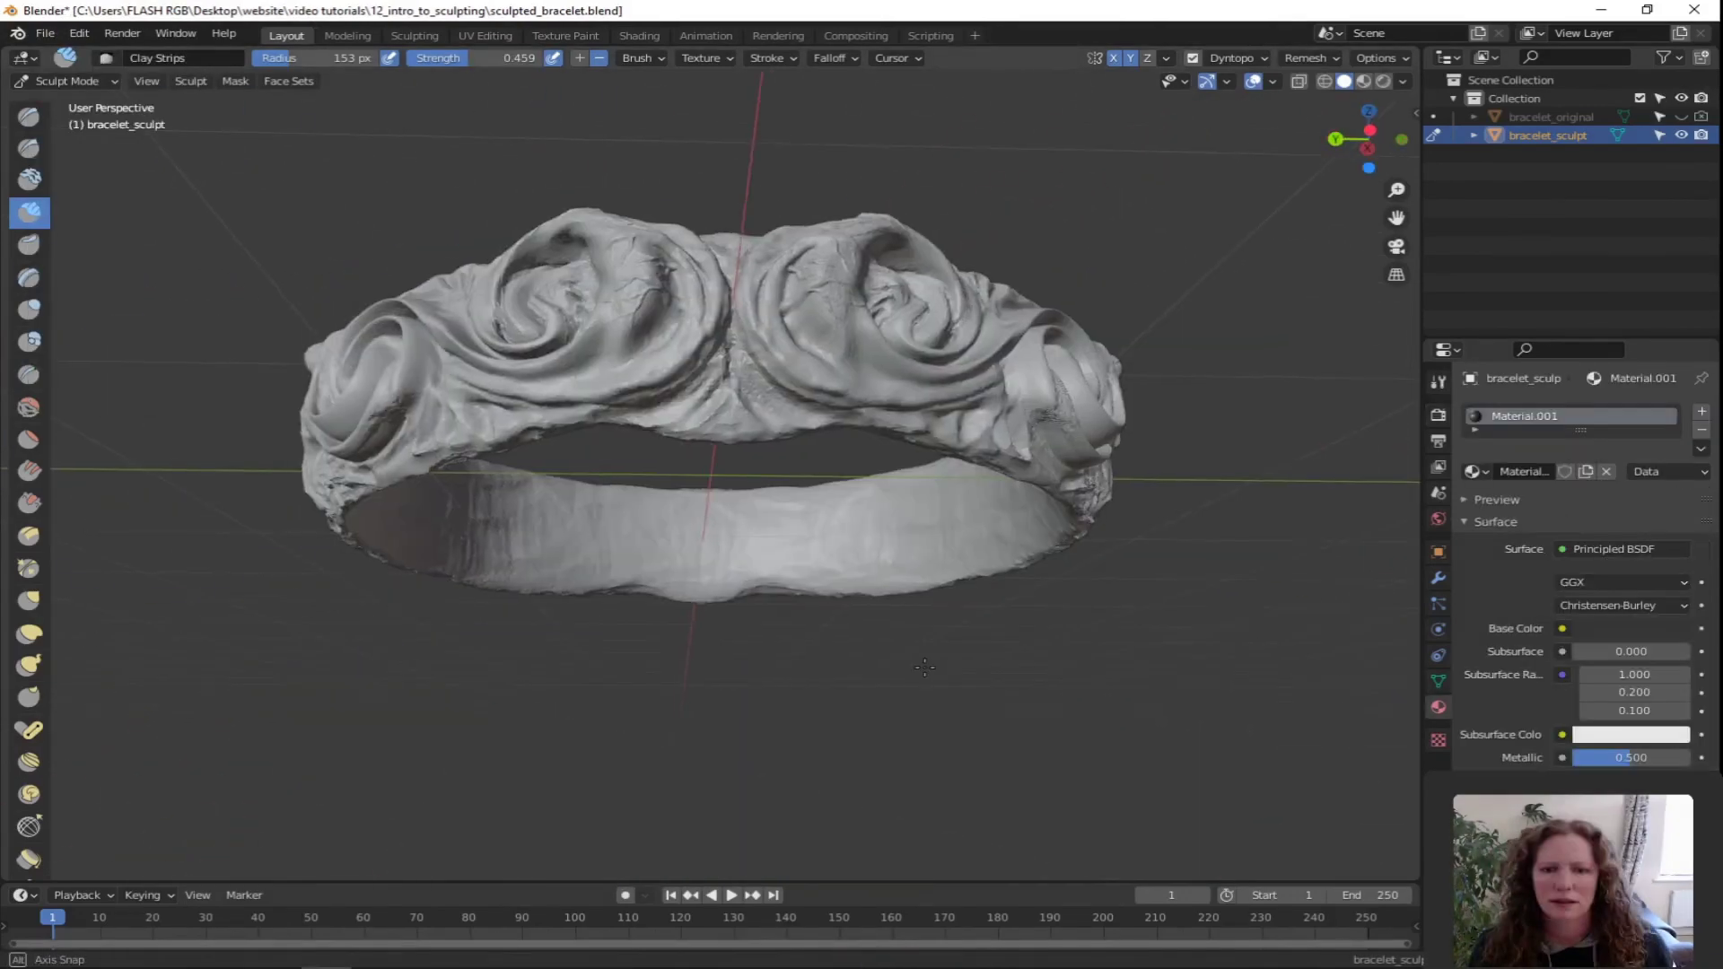
pyautogui.moveTo(898, 709); pyautogui.dragTo(1040, 743, button='middle')
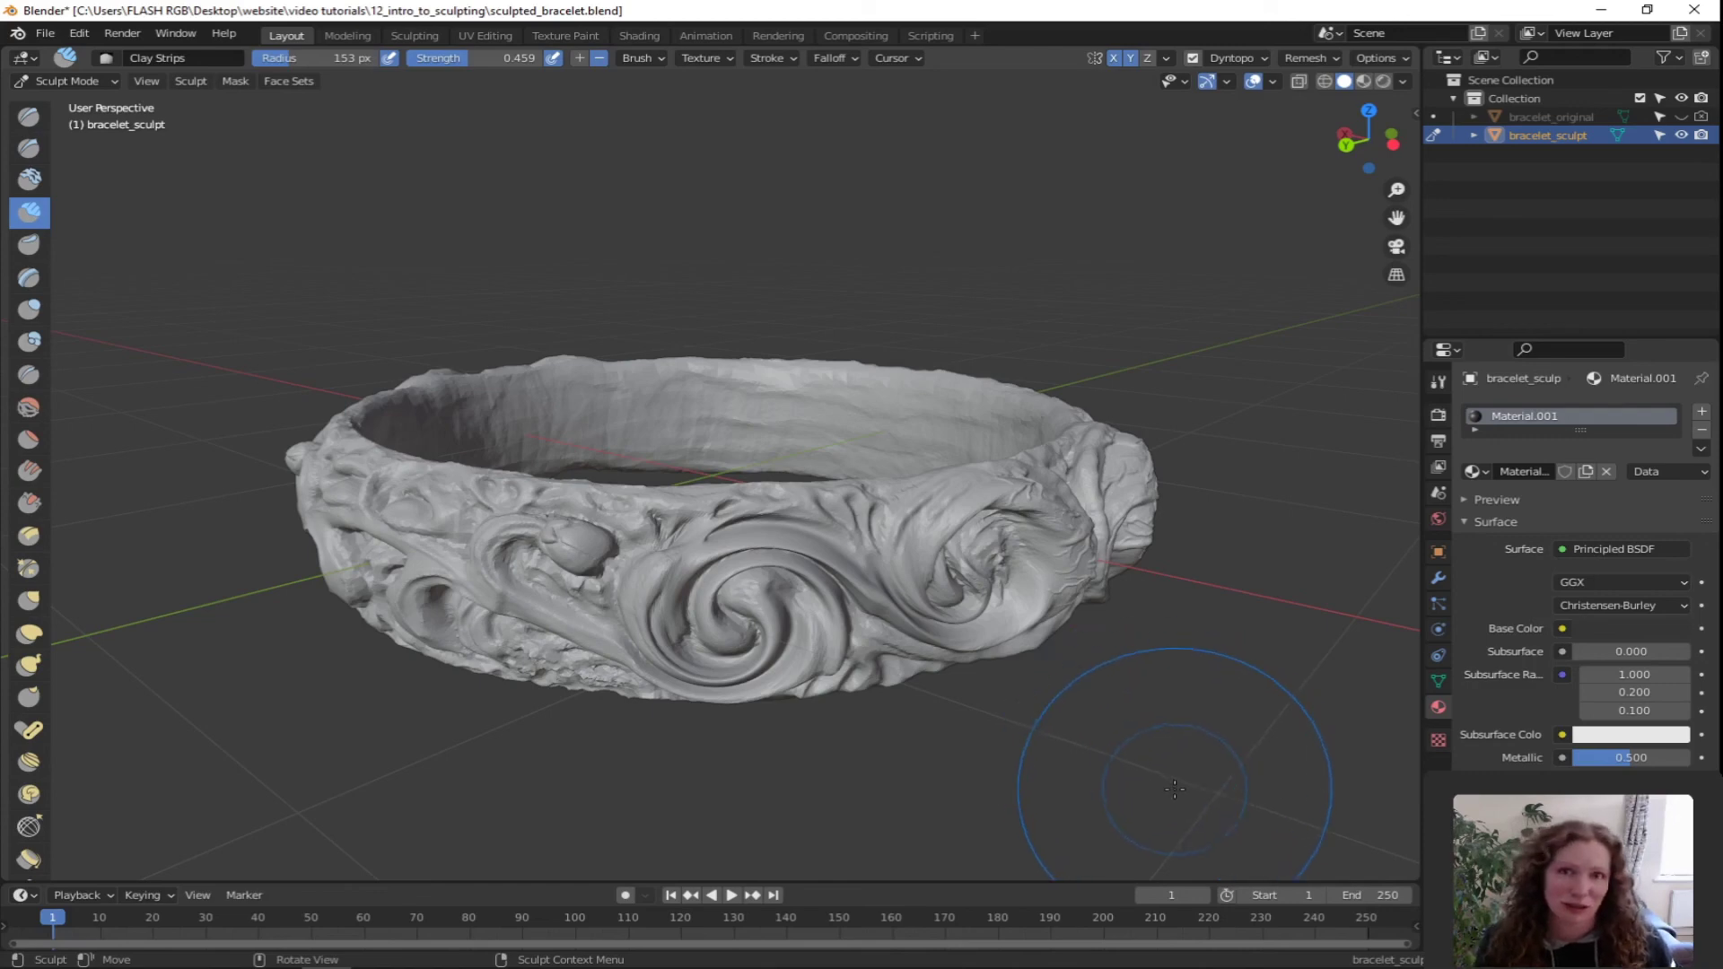
pyautogui.moveTo(1166, 736)
pyautogui.mouseDown(button='middle')
pyautogui.moveTo(1117, 701)
pyautogui.moveTo(1134, 730)
pyautogui.moveTo(1171, 738)
pyautogui.moveTo(1109, 776)
pyautogui.mouseUp(button='middle')
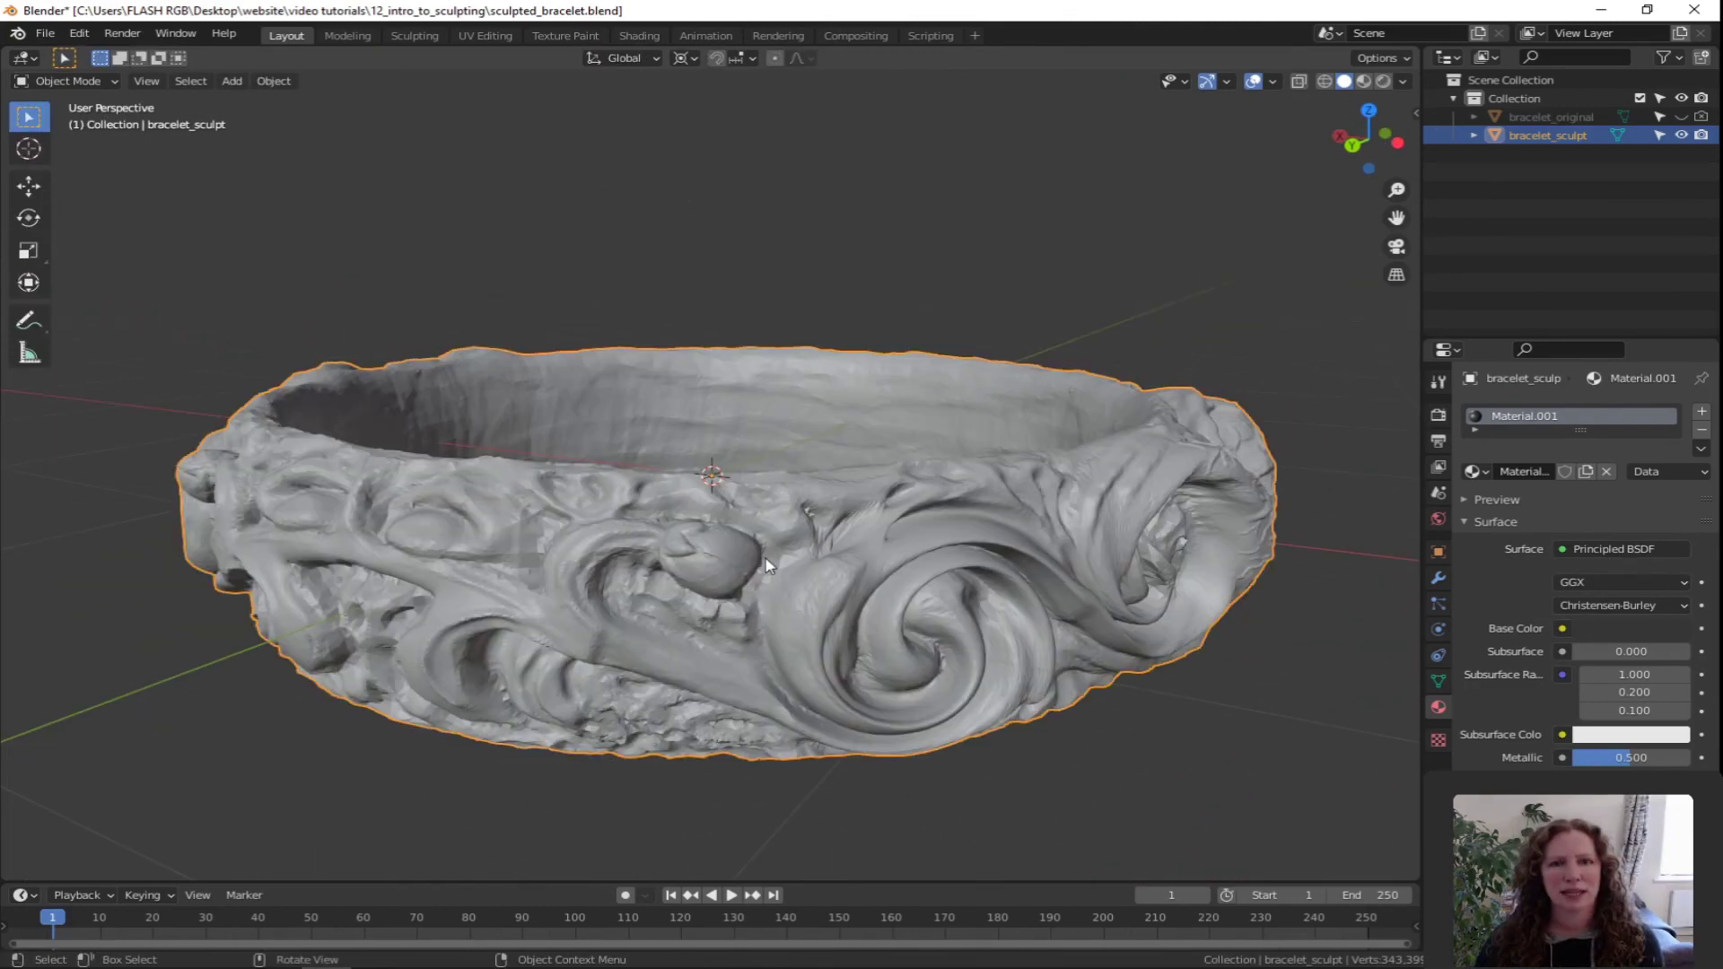